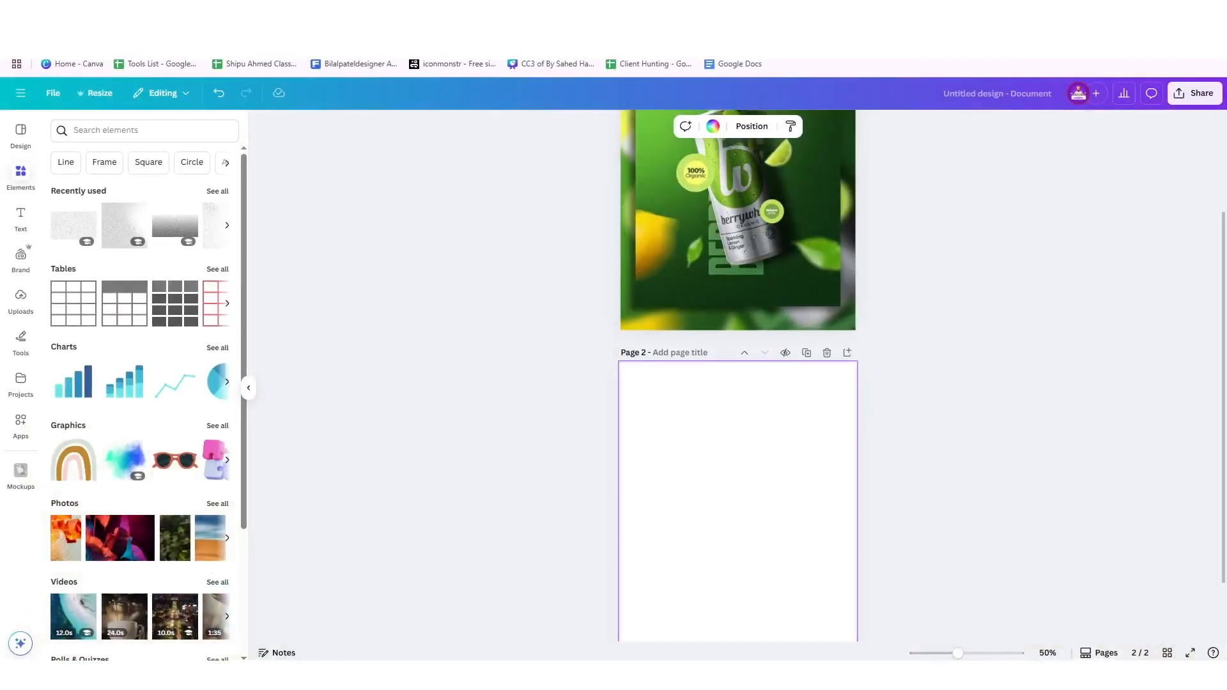
View the Drink Poster on Pinterest, switch to Canva, and compare the reference poster on page 1 with blank page 2
{"action": "scroll", "coordinate": [793, 572], "scroll_direction": "up", "scroll_amount": 3}
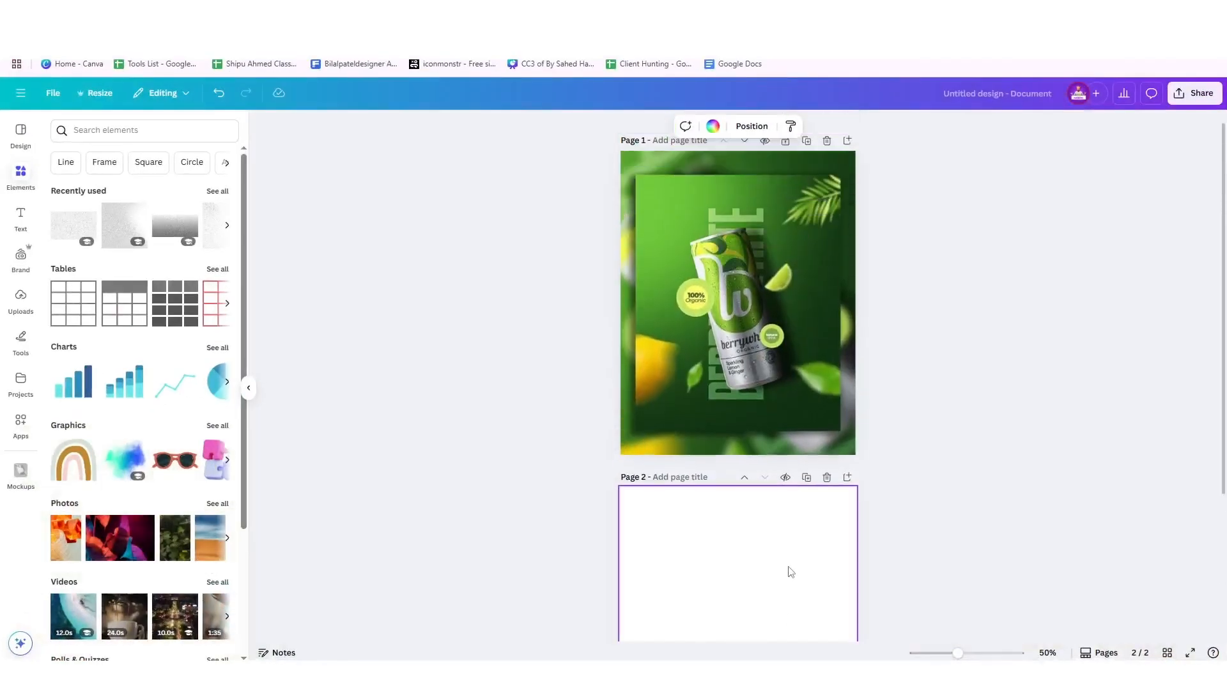
{"action": "left_click", "coordinate": [801, 370]}
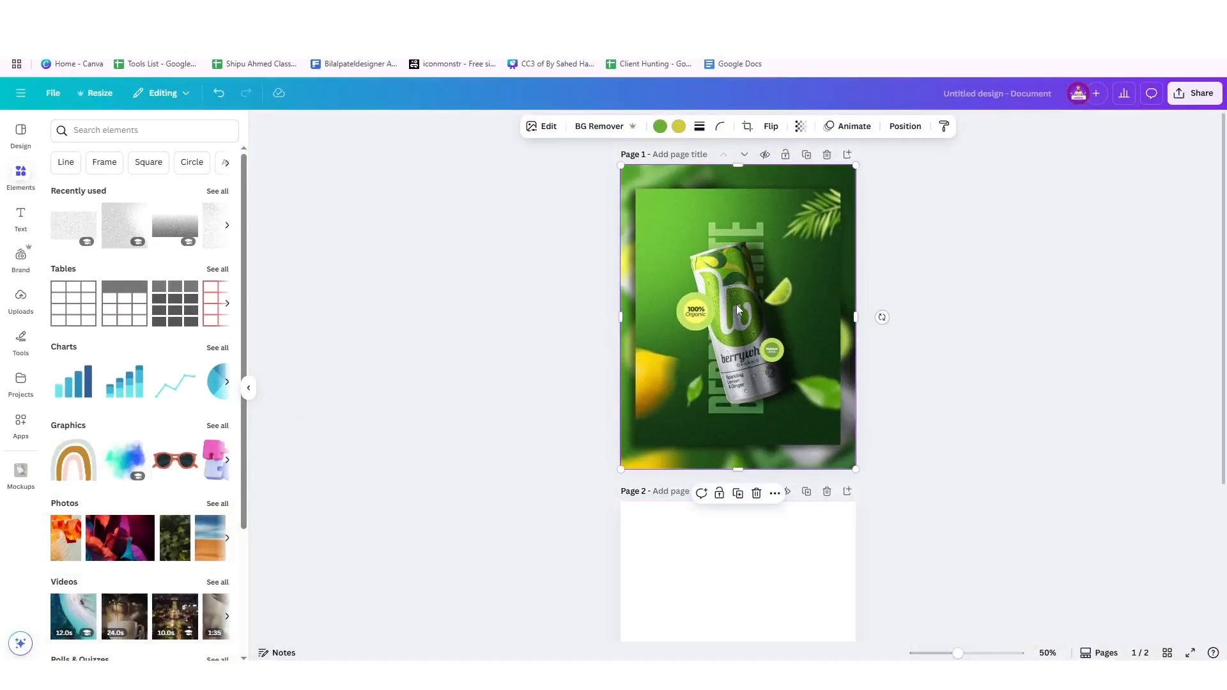
{"action": "scroll", "coordinate": [754, 448], "scroll_direction": "down", "scroll_amount": 2}
{"action": "left_click", "coordinate": [760, 476]}
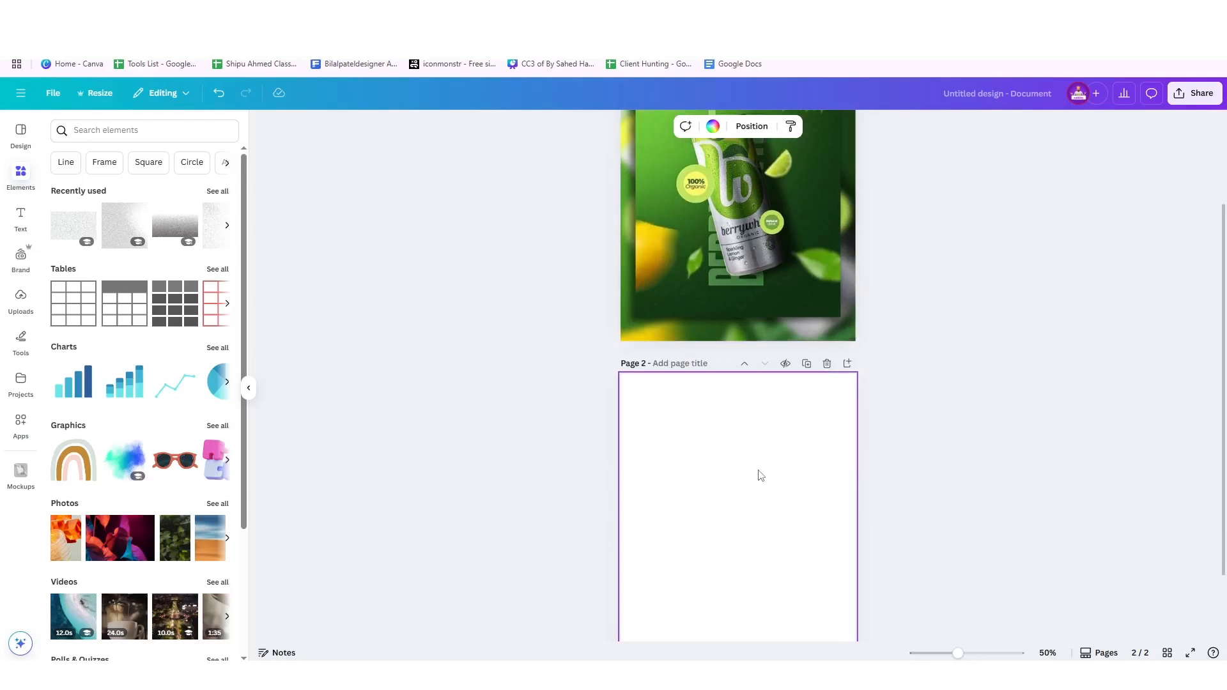
{"action": "scroll", "coordinate": [760, 475], "scroll_direction": "up", "scroll_amount": 2}
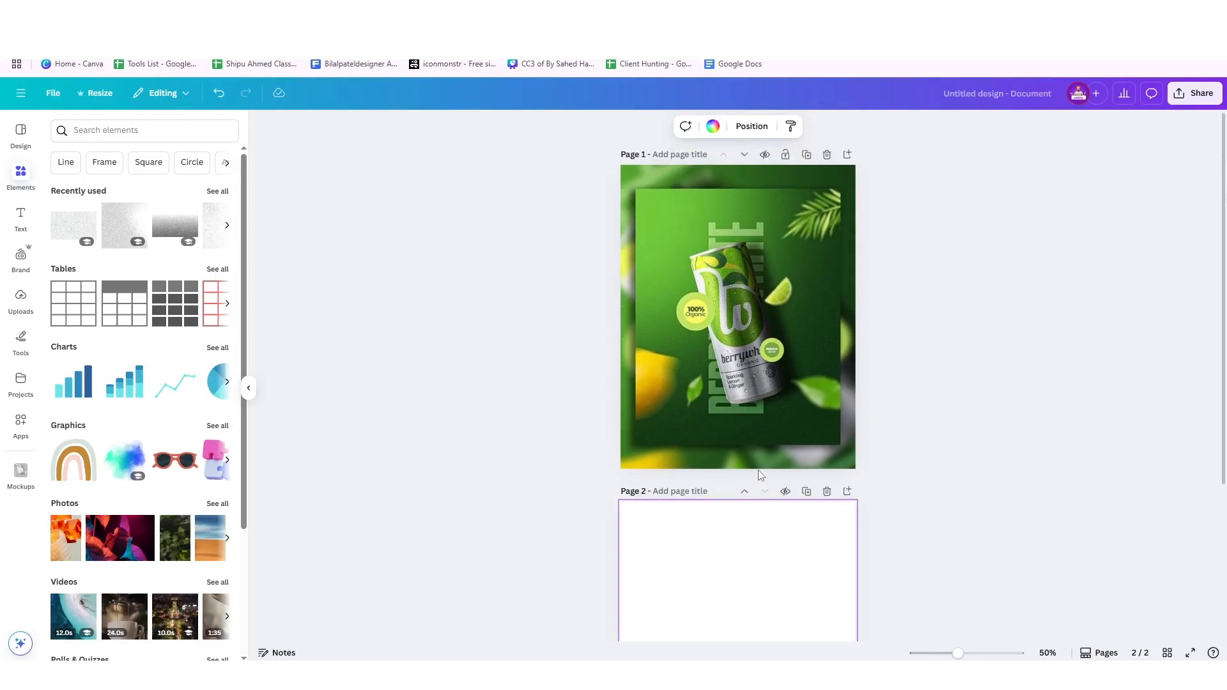
{"action": "scroll", "coordinate": [761, 476], "scroll_direction": "down", "scroll_amount": 2}
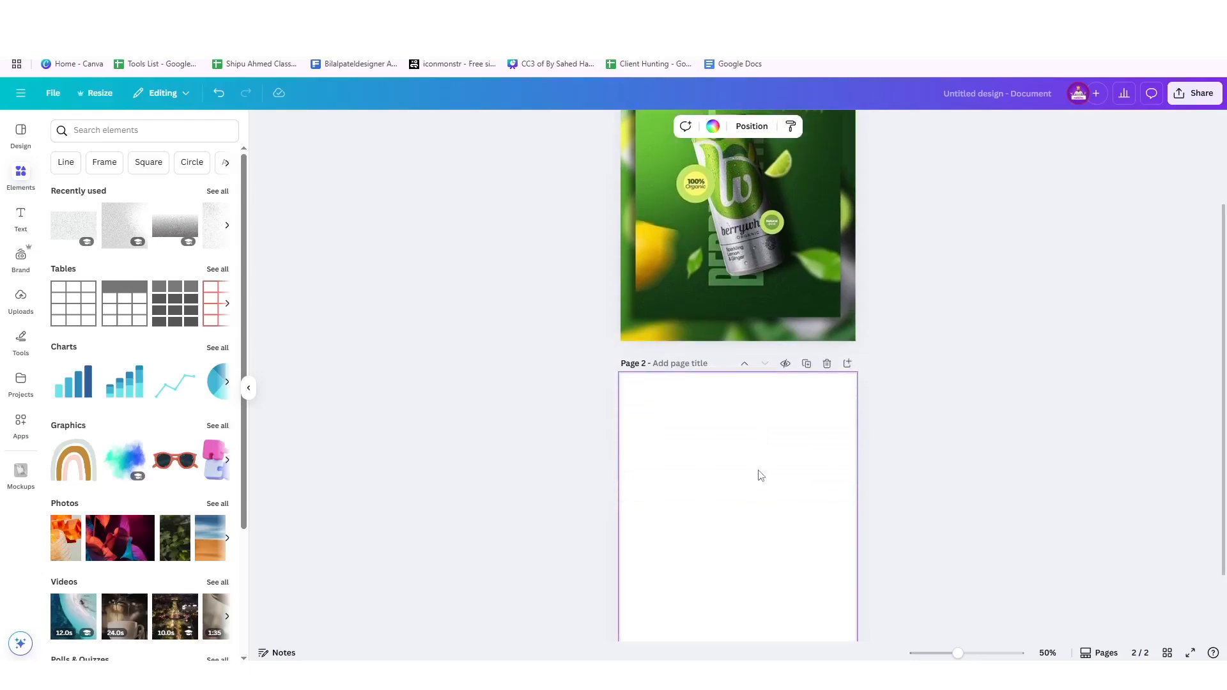
{"action": "left_click", "coordinate": [21, 298]}
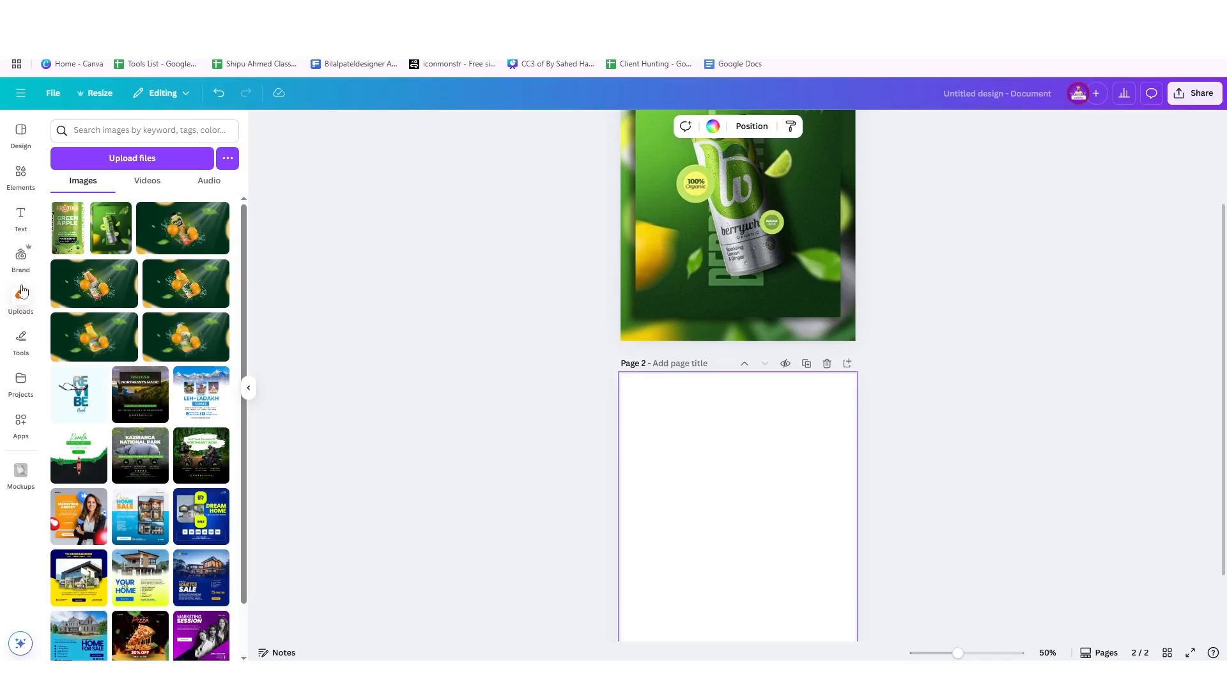
{"action": "scroll", "coordinate": [685, 392], "scroll_direction": "down", "scroll_amount": 2}
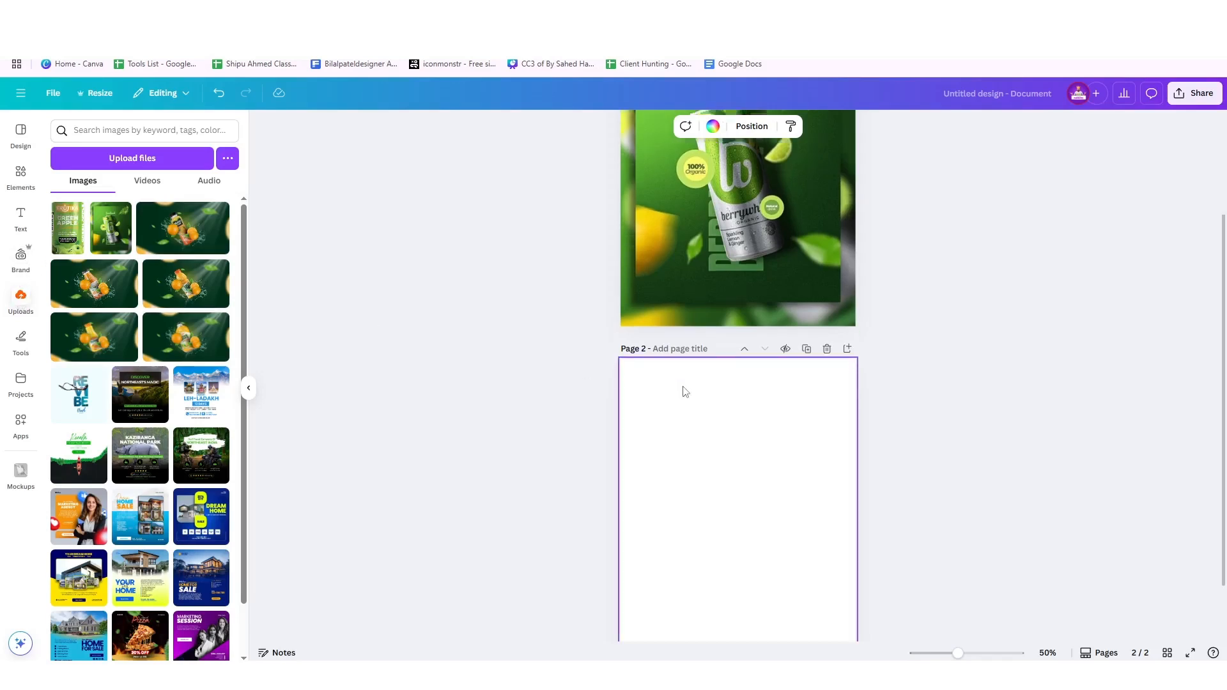
{"action": "left_click", "coordinate": [69, 245]}
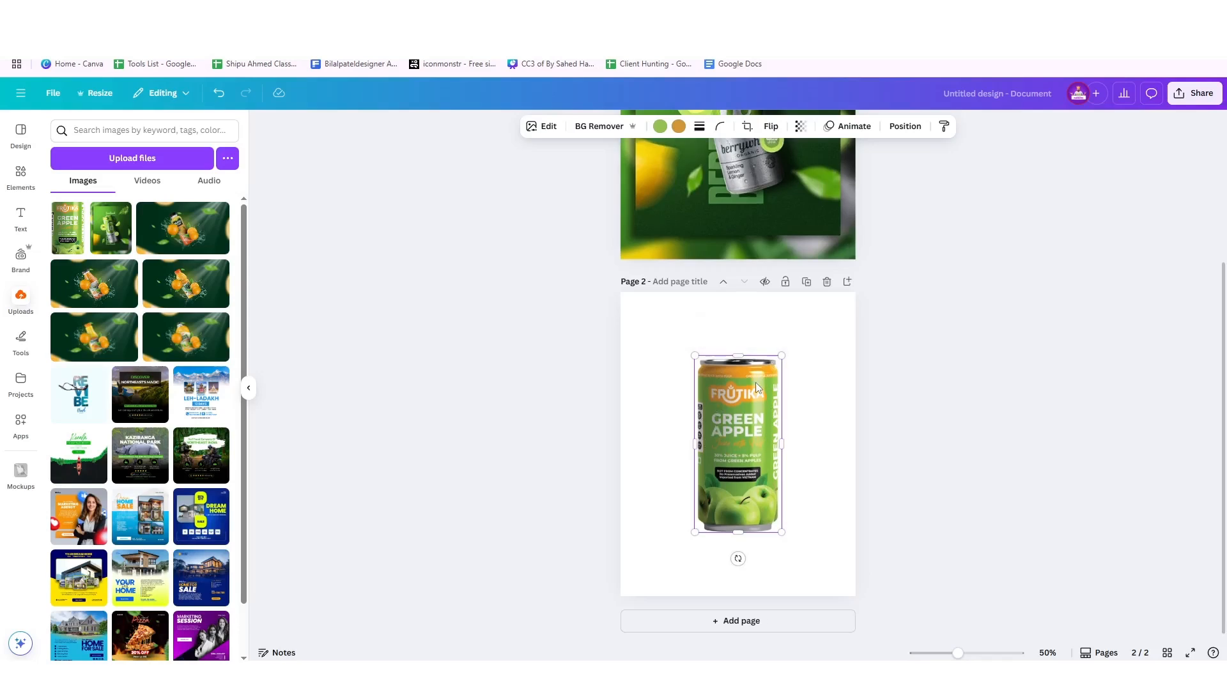
{"action": "scroll", "coordinate": [755, 382], "scroll_direction": "up", "scroll_amount": 3}
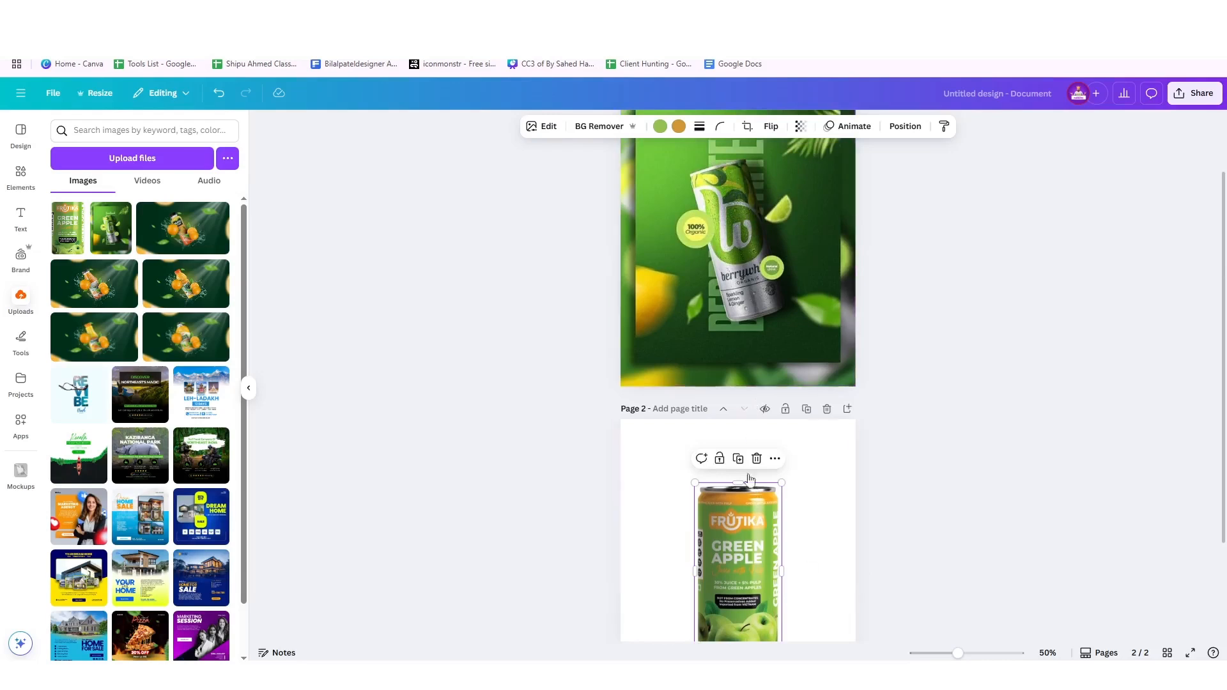
{"action": "scroll", "coordinate": [807, 543], "scroll_direction": "down", "scroll_amount": 2}
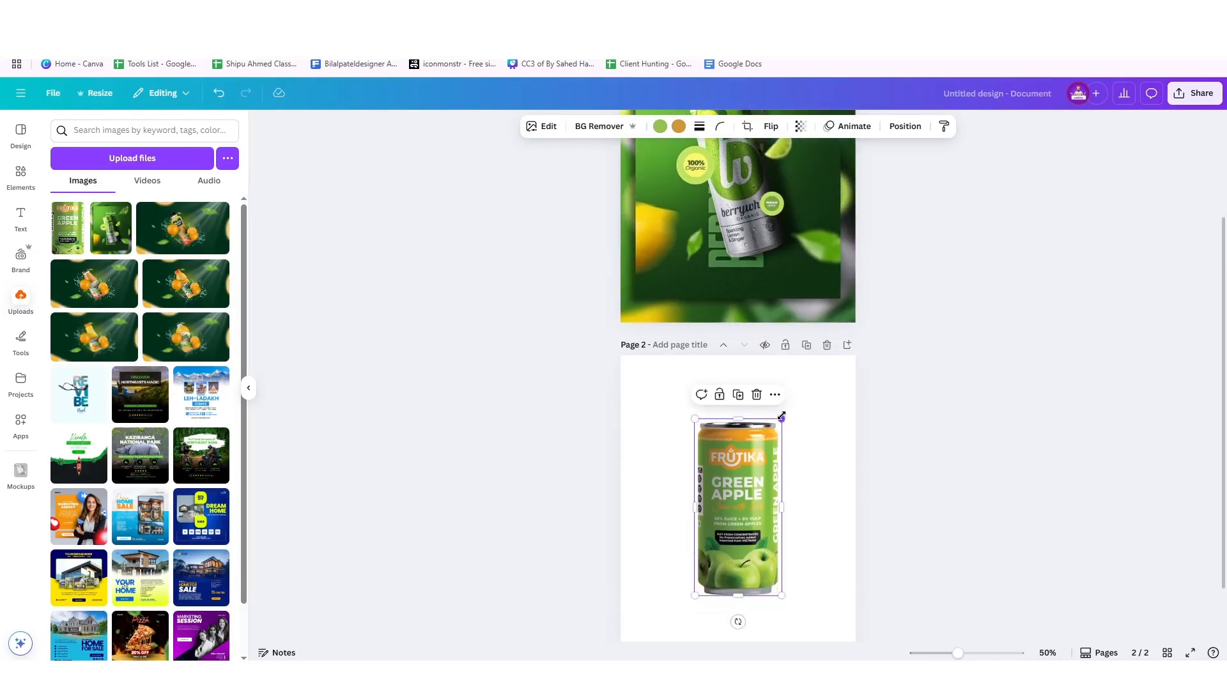
{"action": "left_click_drag", "start_coordinate": [782, 418], "coordinate": [773, 438]}
{"action": "left_click_drag", "start_coordinate": [754, 492], "coordinate": [757, 487]}
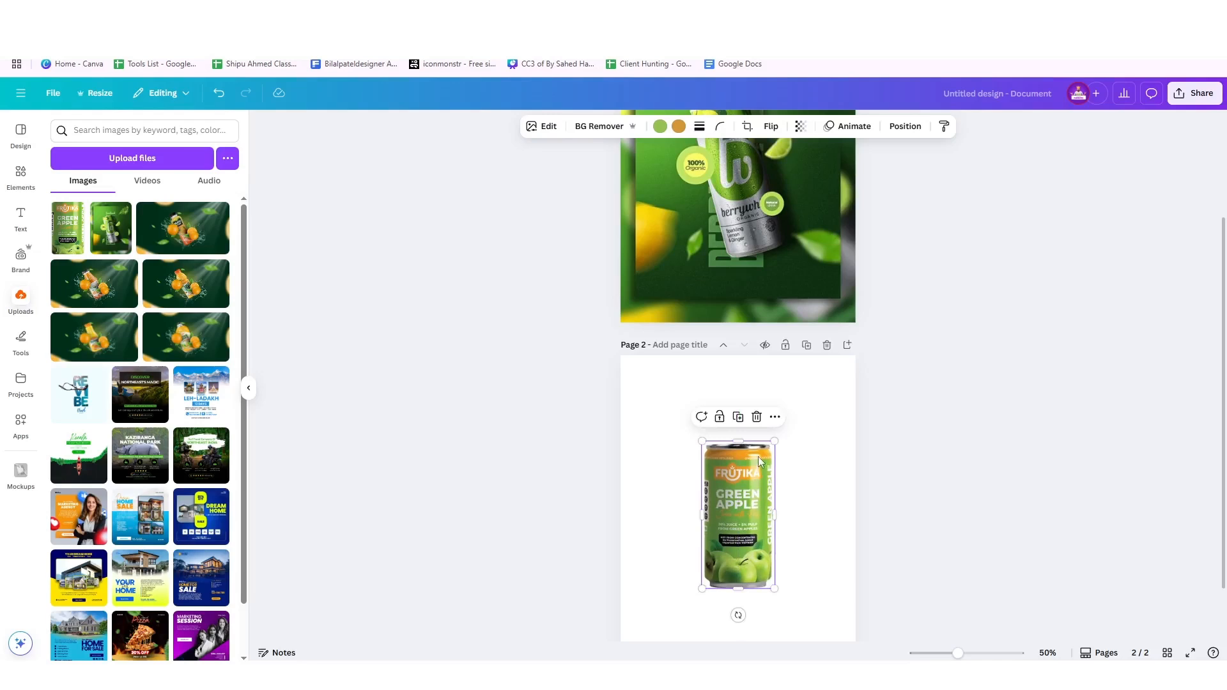
{"action": "left_click", "coordinate": [757, 417]}
Examine the reference poster on page 1 up close, including its background gradient, can, badges, fruit and leaves
{"action": "scroll", "coordinate": [756, 427], "scroll_direction": "up", "scroll_amount": 3}
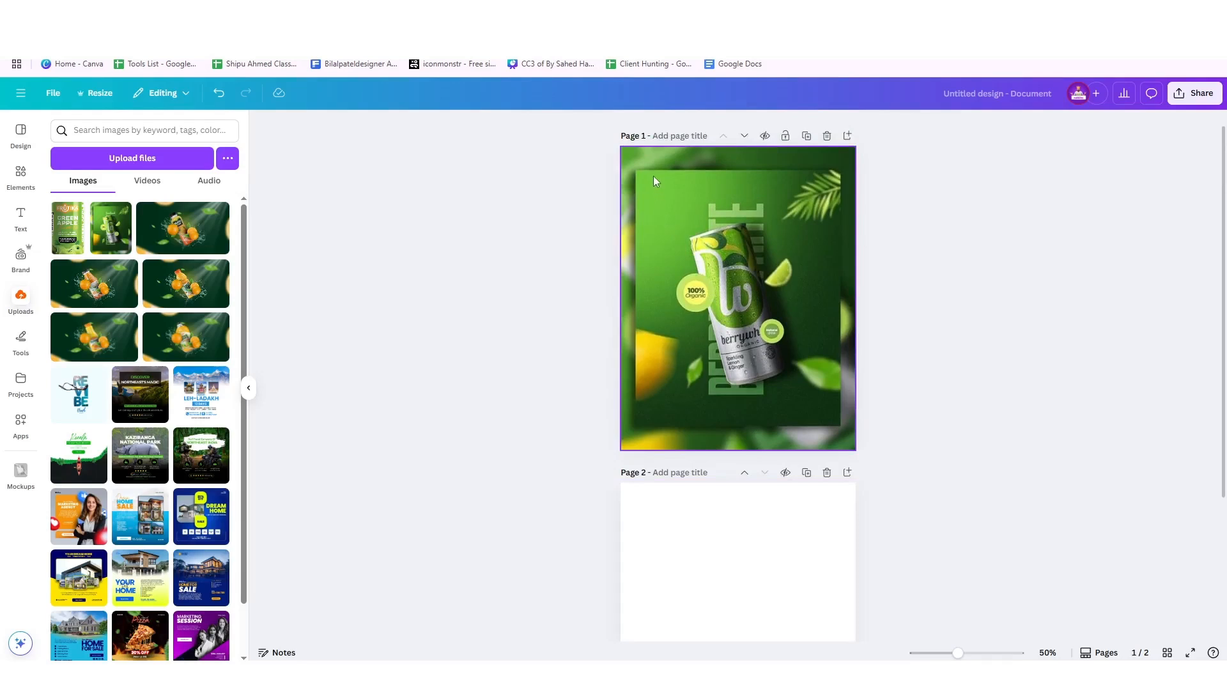
{"action": "scroll", "coordinate": [744, 169], "scroll_direction": "up", "scroll_amount": 3}
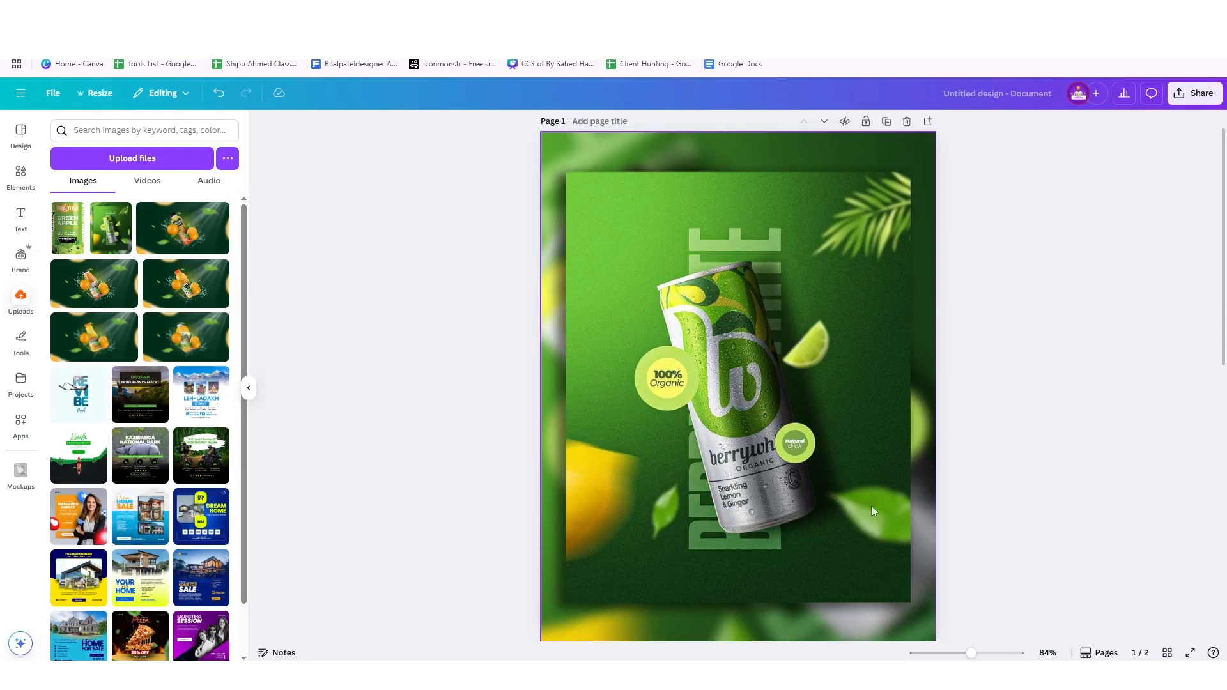
{"action": "scroll", "coordinate": [785, 581], "scroll_direction": "up", "scroll_amount": 4}
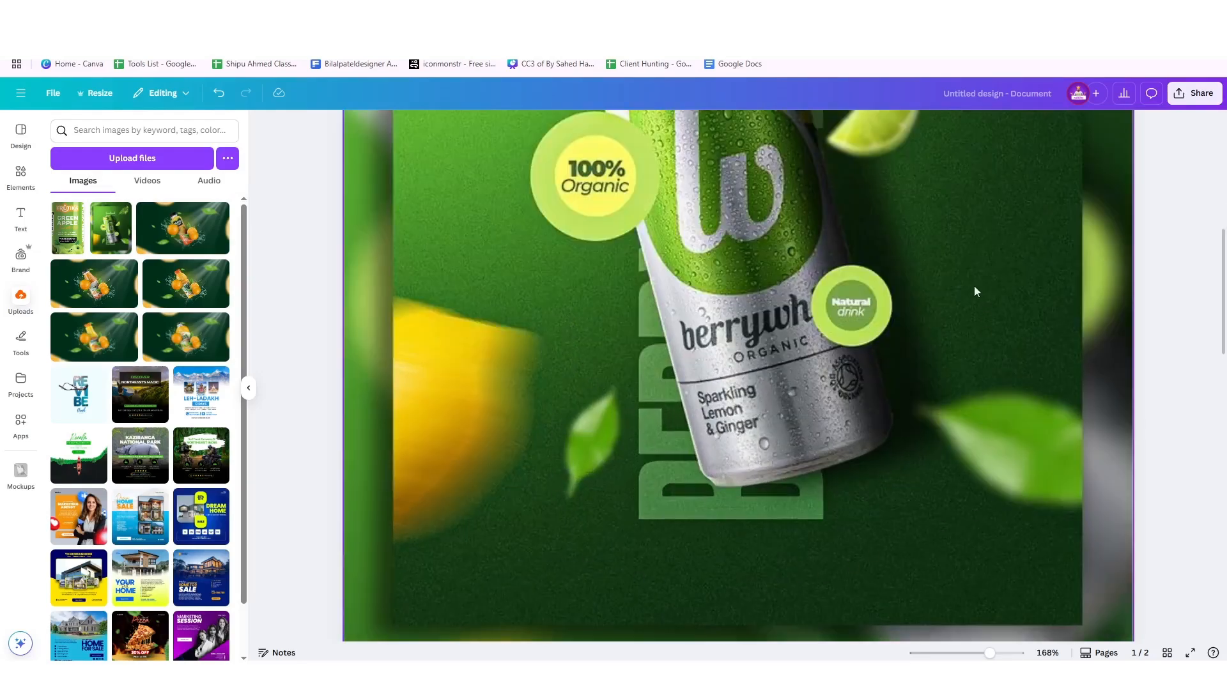
{"action": "scroll", "coordinate": [972, 327], "scroll_direction": "down", "scroll_amount": 1}
{"action": "scroll", "coordinate": [942, 317], "scroll_direction": "up", "scroll_amount": 4}
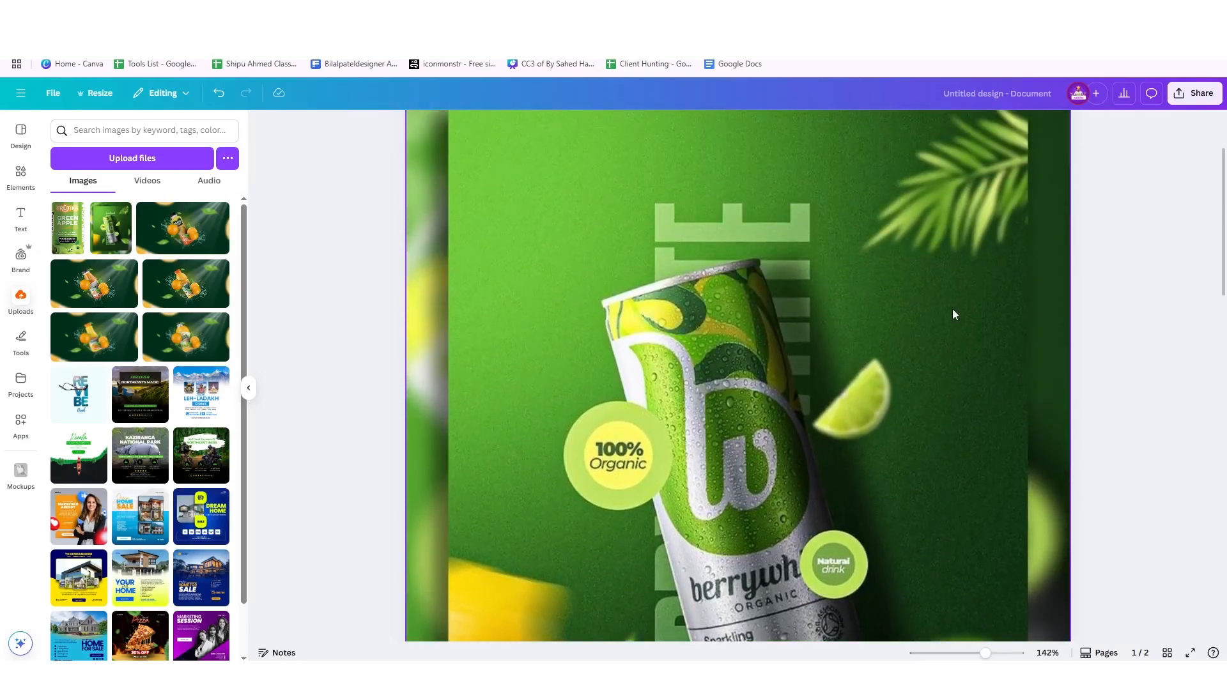
{"action": "scroll", "coordinate": [953, 314], "scroll_direction": "down", "scroll_amount": 3}
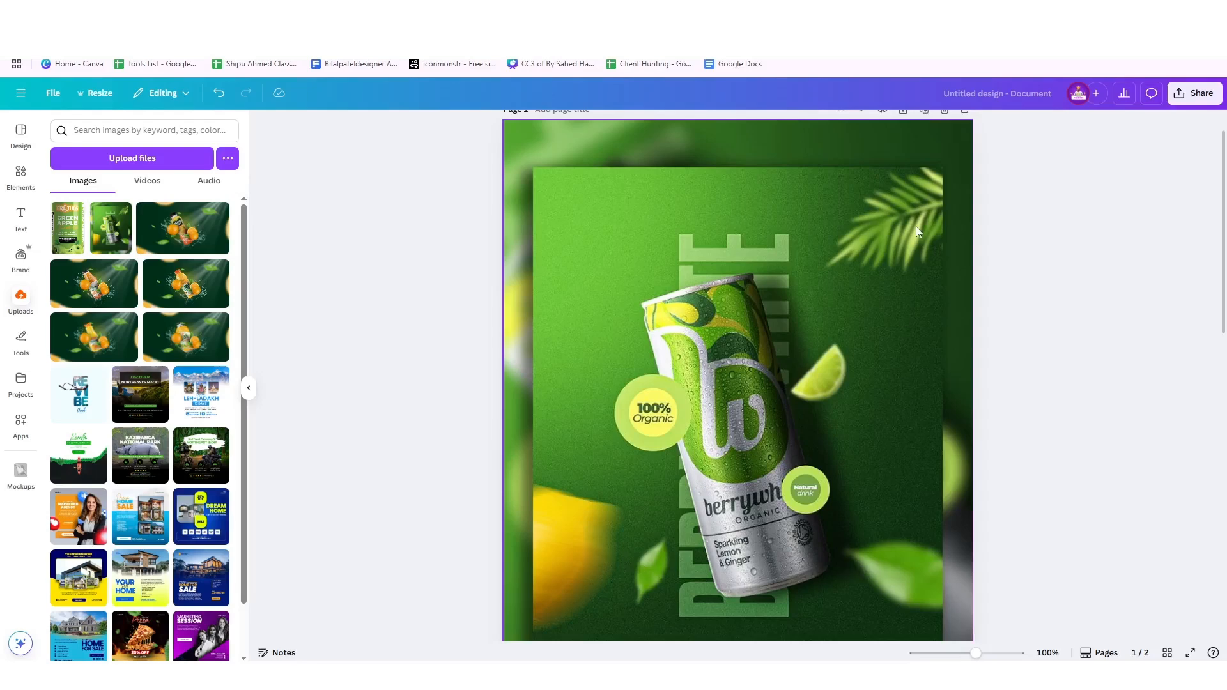
{"action": "scroll", "coordinate": [868, 323], "scroll_direction": "down", "scroll_amount": 1}
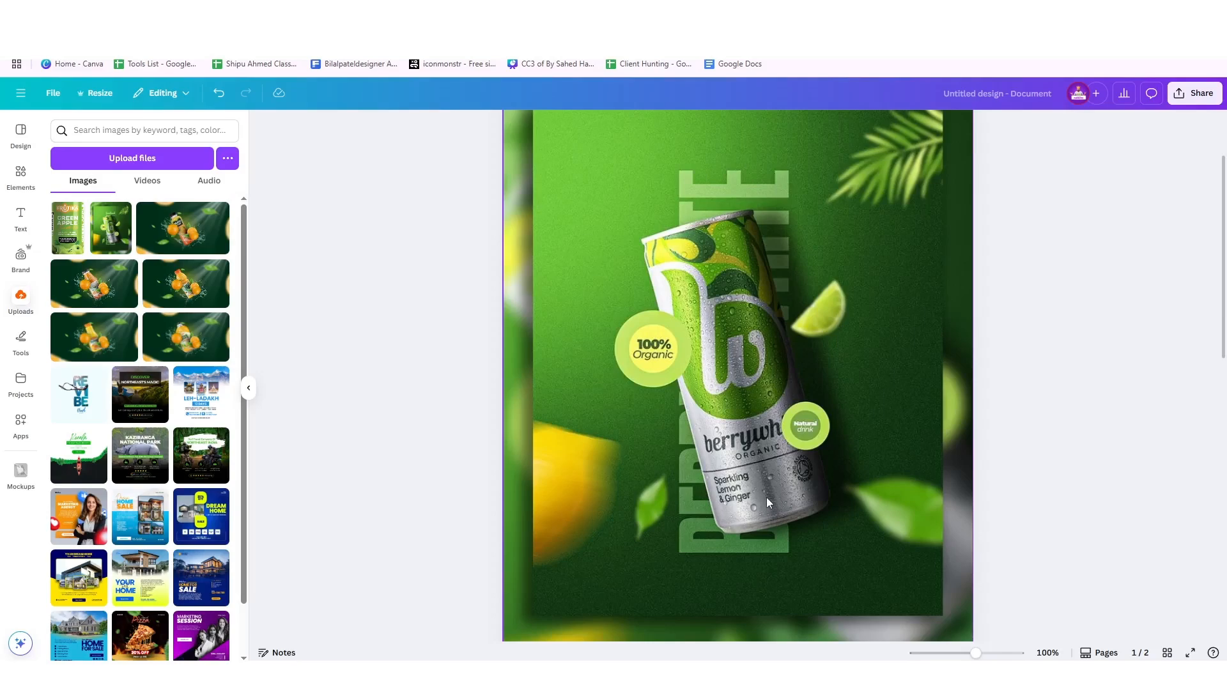
{"action": "scroll", "coordinate": [766, 497], "scroll_direction": "down", "scroll_amount": 5}
Give blank page 2 a gradient background with the diagonal linear style
{"action": "left_click", "coordinate": [748, 420]}
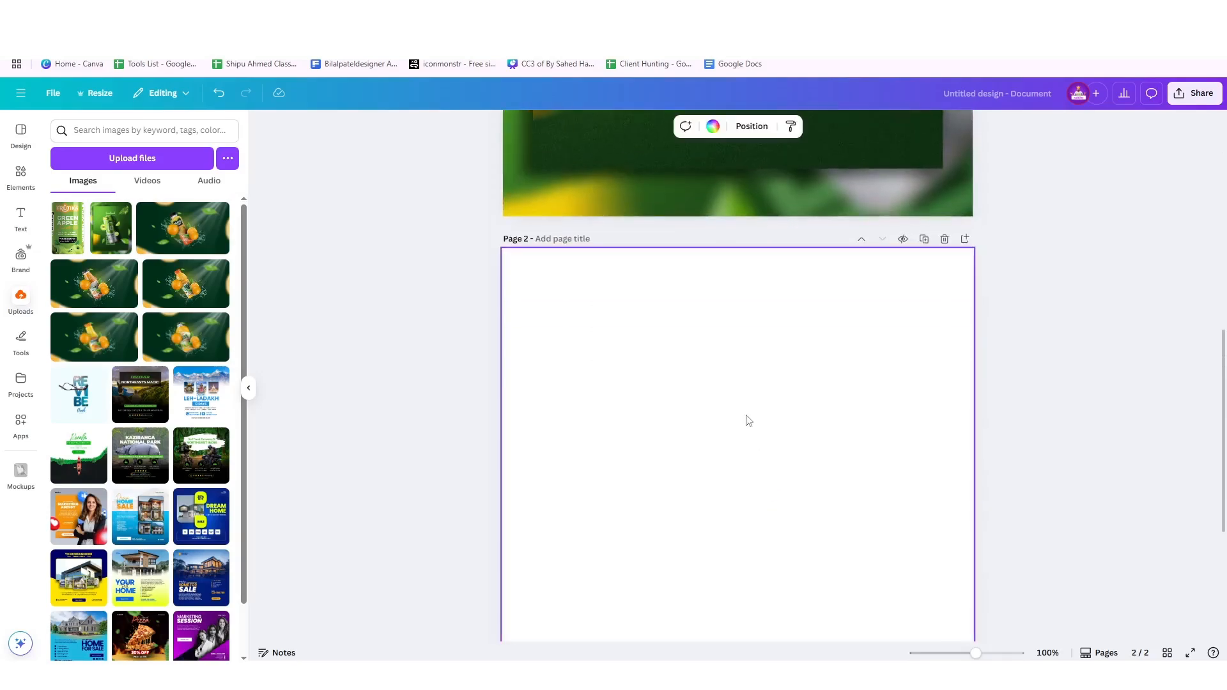
{"action": "scroll", "coordinate": [748, 420], "scroll_direction": "down", "scroll_amount": 5, "text": "ctrl"}
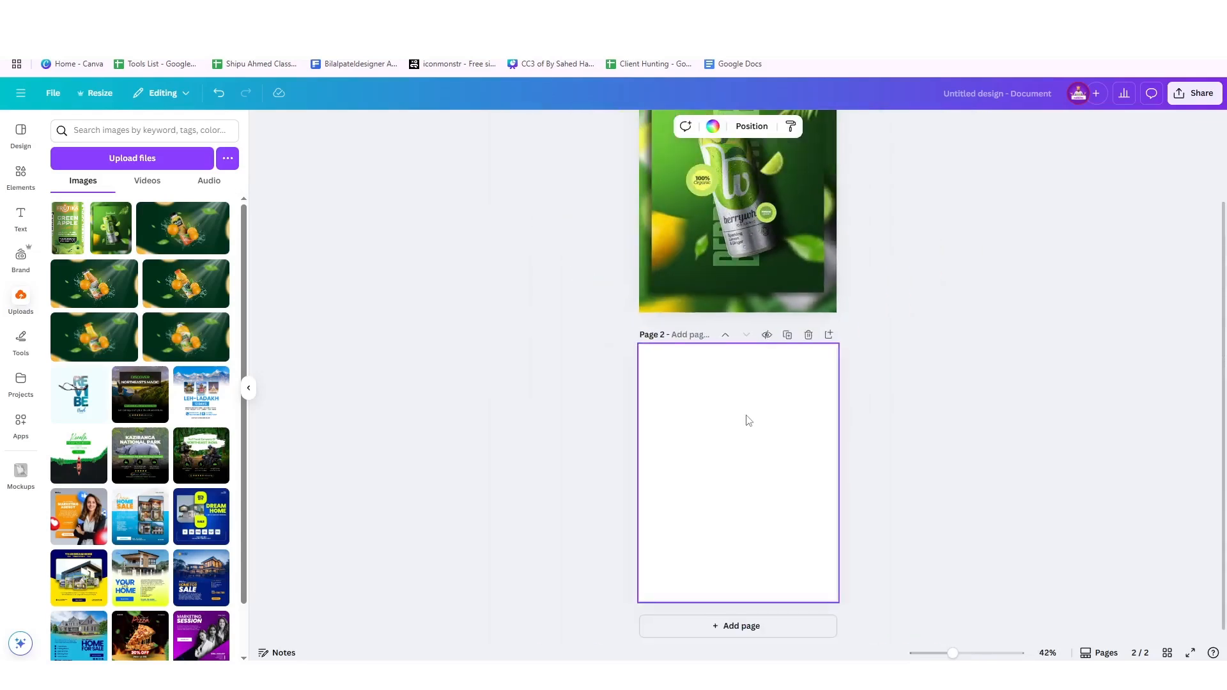
{"action": "scroll", "coordinate": [748, 420], "scroll_direction": "up", "scroll_amount": 1}
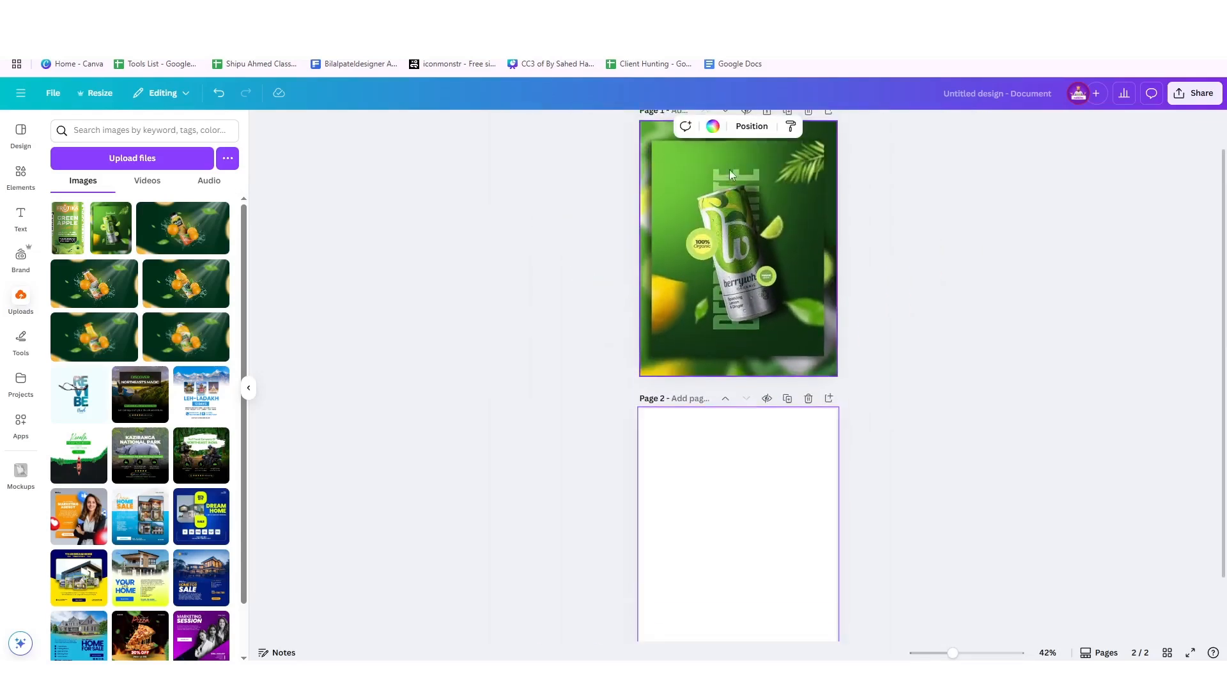
{"action": "left_click", "coordinate": [714, 127]}
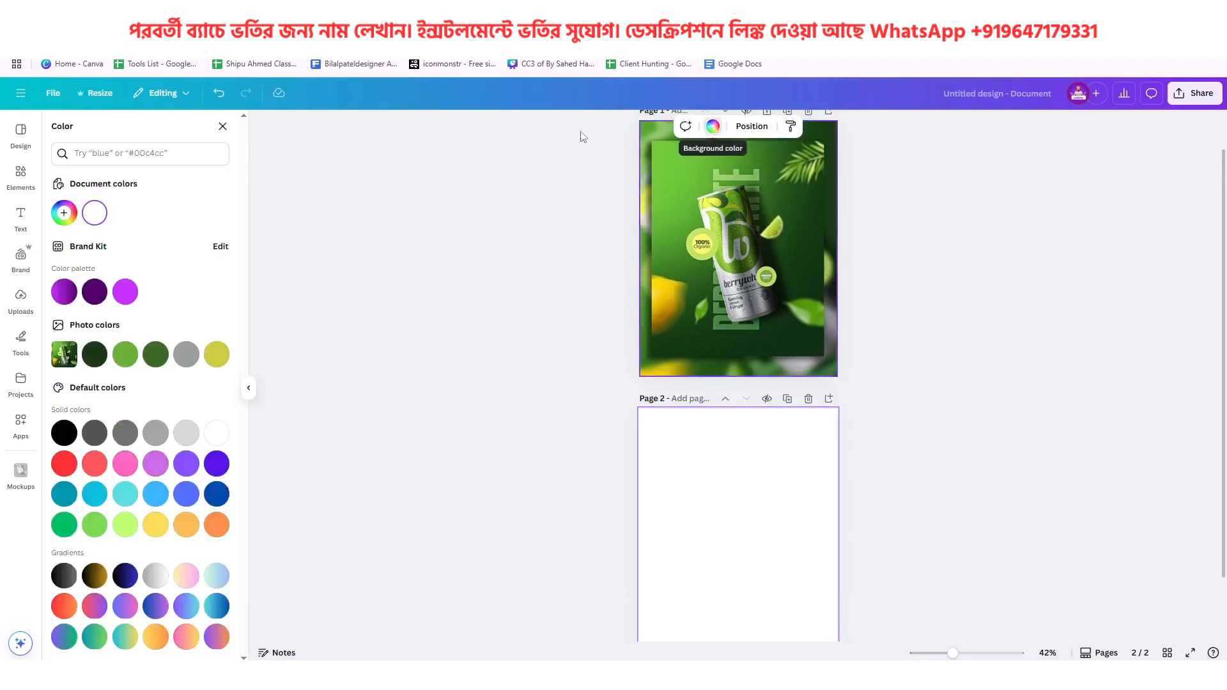
{"action": "left_click", "coordinate": [64, 212]}
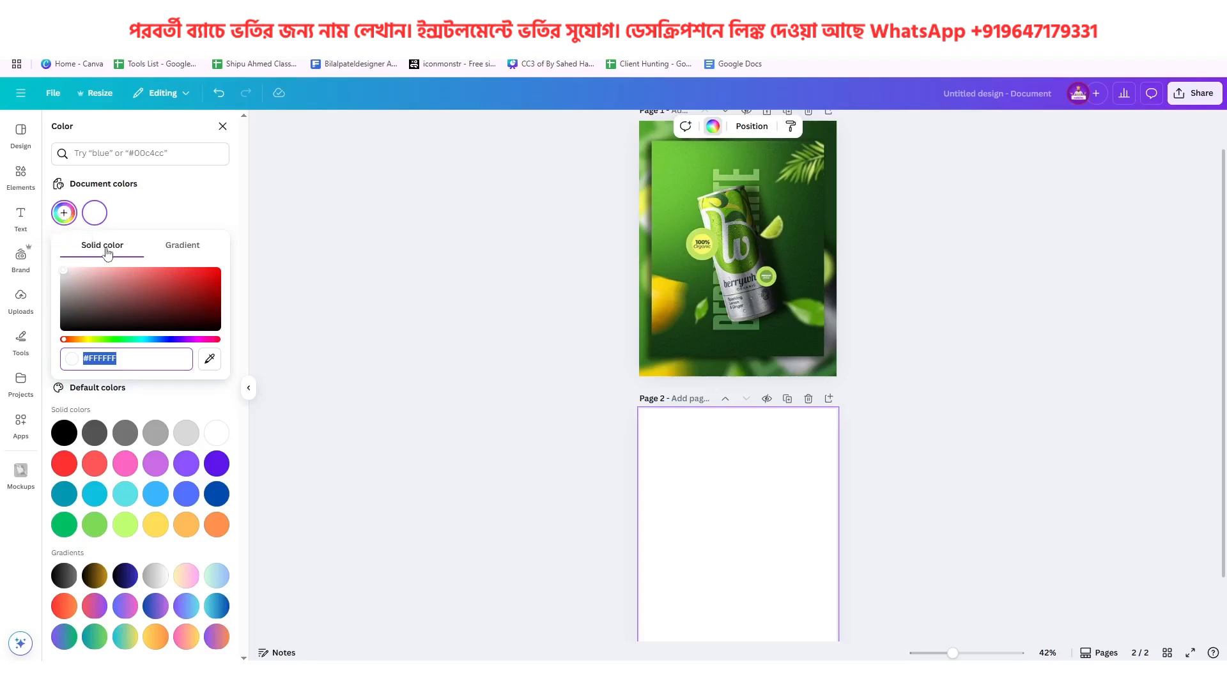
{"action": "left_click", "coordinate": [186, 251]}
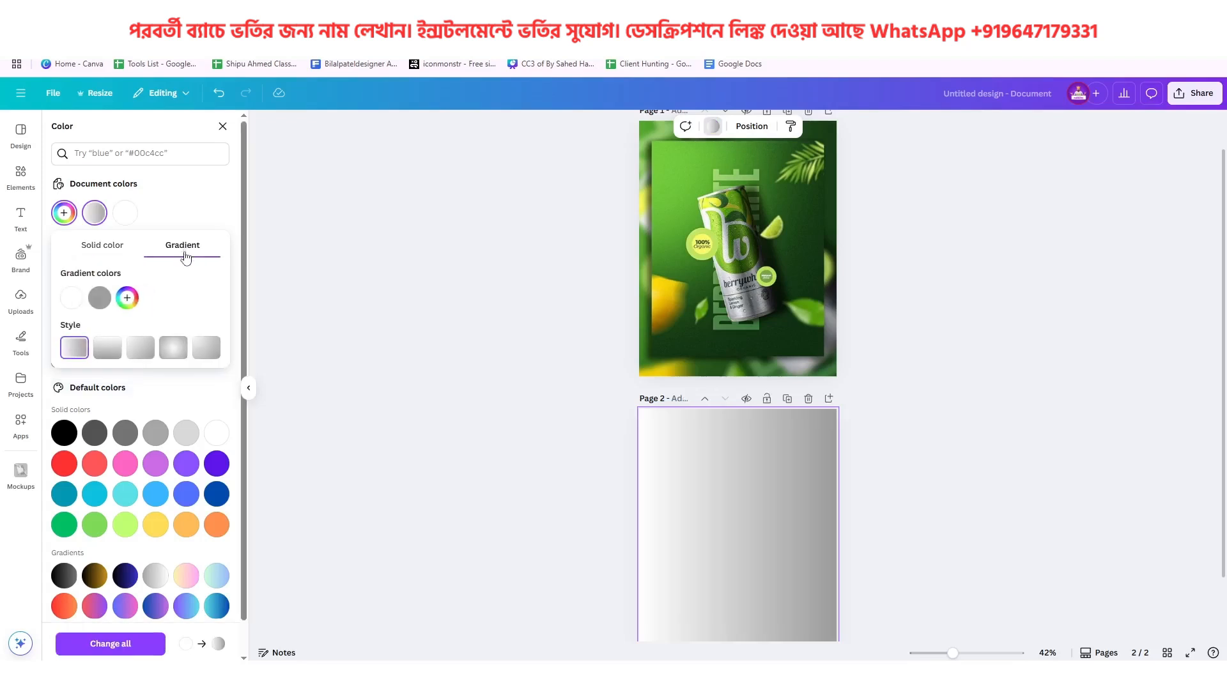
{"action": "left_click", "coordinate": [140, 349]}
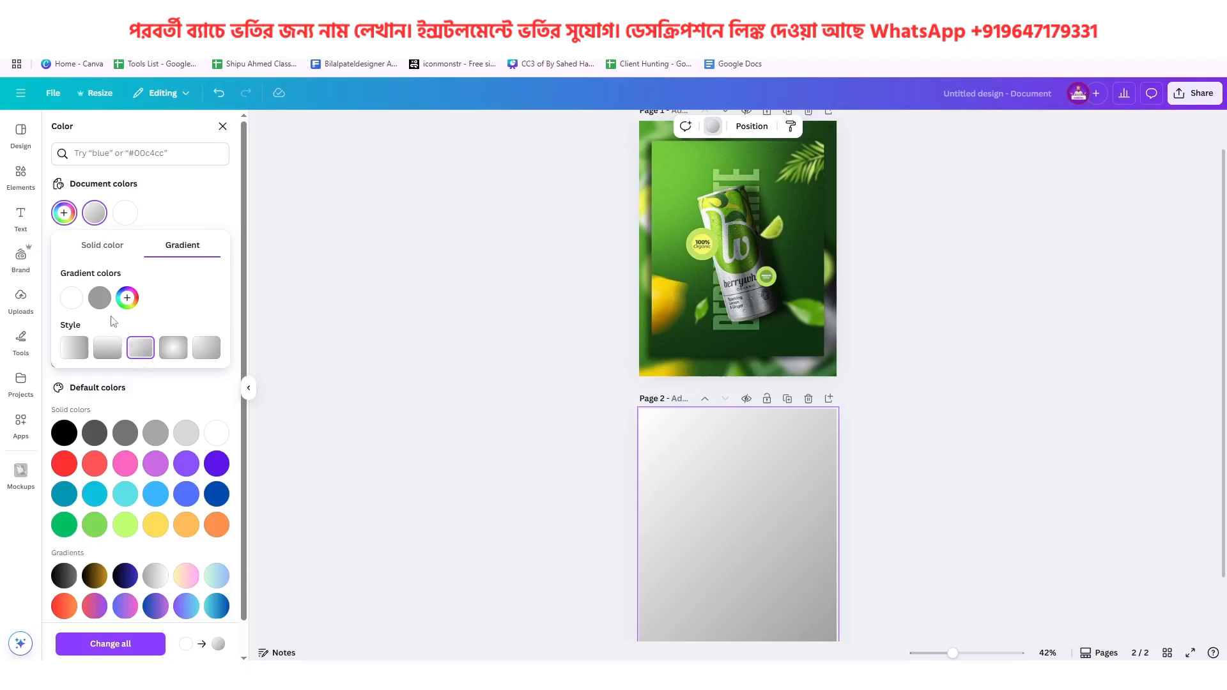
Set the gradient's grey colour to dark green #0D2E0F, sampled from the reference poster's lower-right corner
{"action": "left_click", "coordinate": [100, 298]}
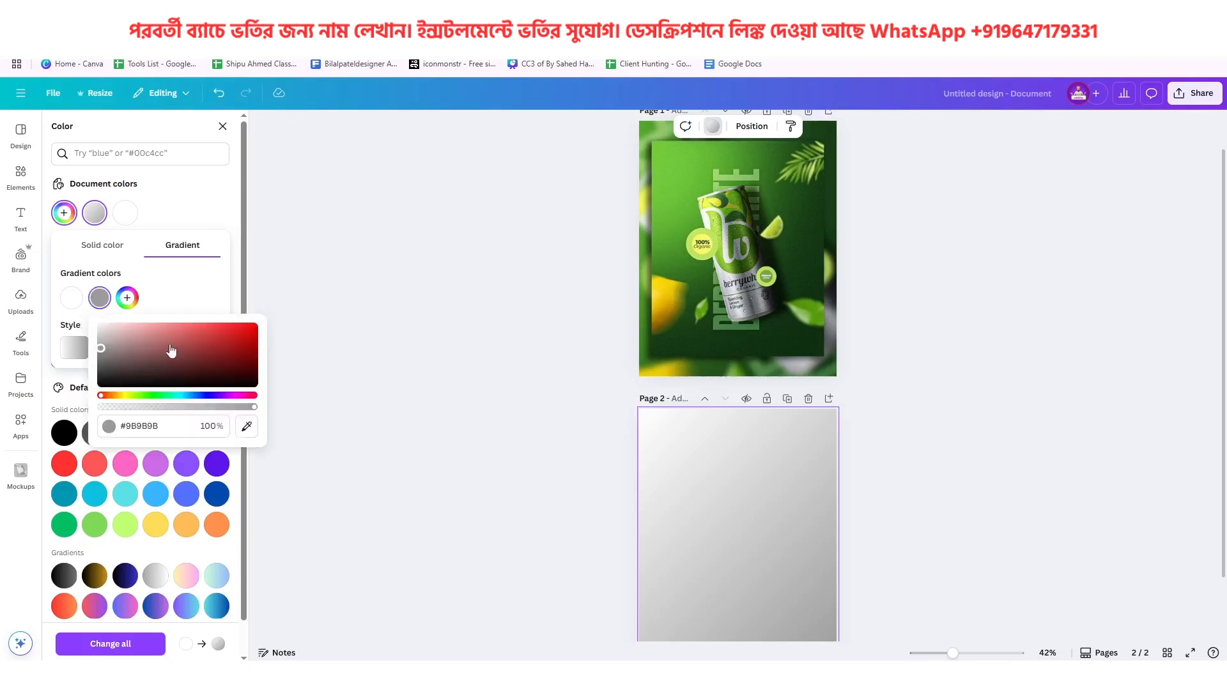
{"action": "left_click", "coordinate": [246, 427]}
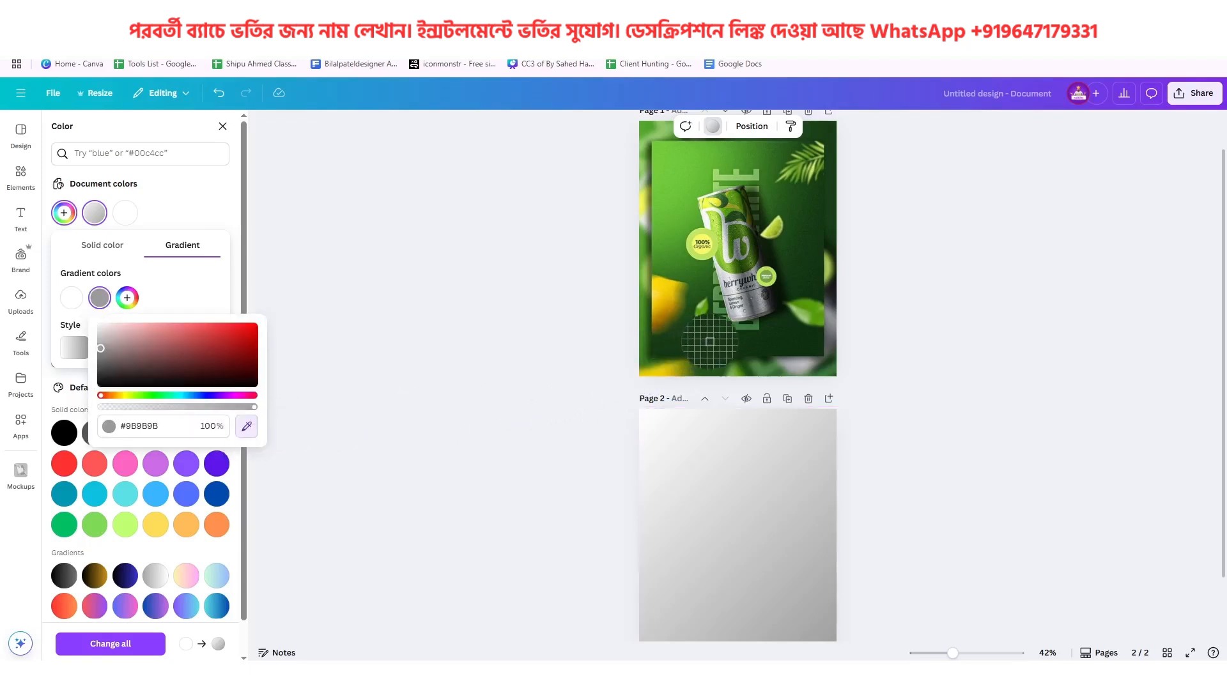
{"action": "left_click", "coordinate": [815, 346]}
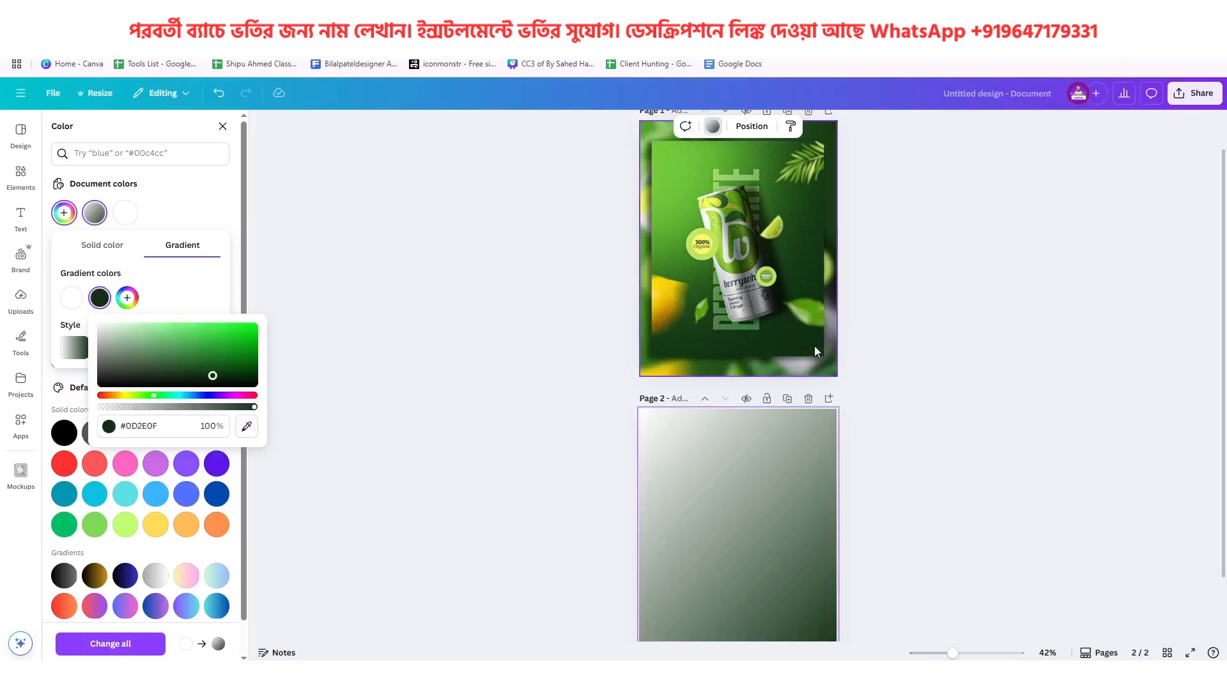
{"action": "scroll", "coordinate": [810, 555], "scroll_direction": "down", "scroll_amount": 1}
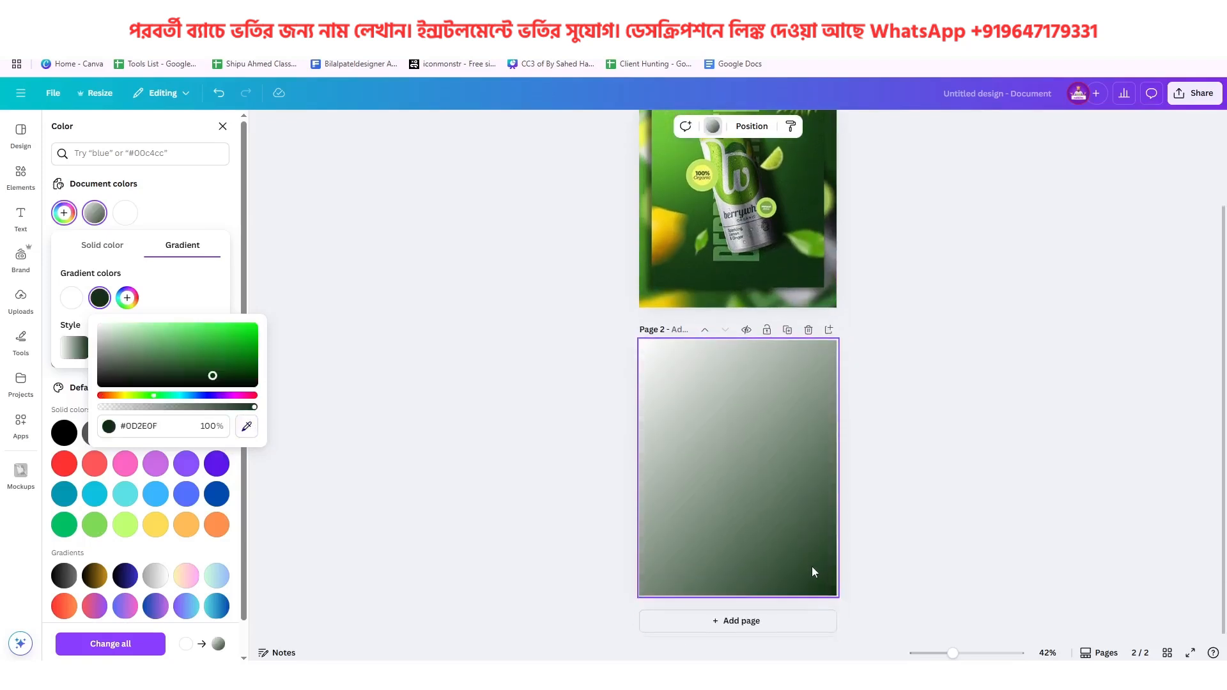
Replace the gradient's white colour with light green sampled from the reference poster's upper-left corner, and brighten it to #8EFF45
{"action": "scroll", "coordinate": [812, 566], "scroll_direction": "up", "scroll_amount": 2}
{"action": "left_click", "coordinate": [74, 299]}
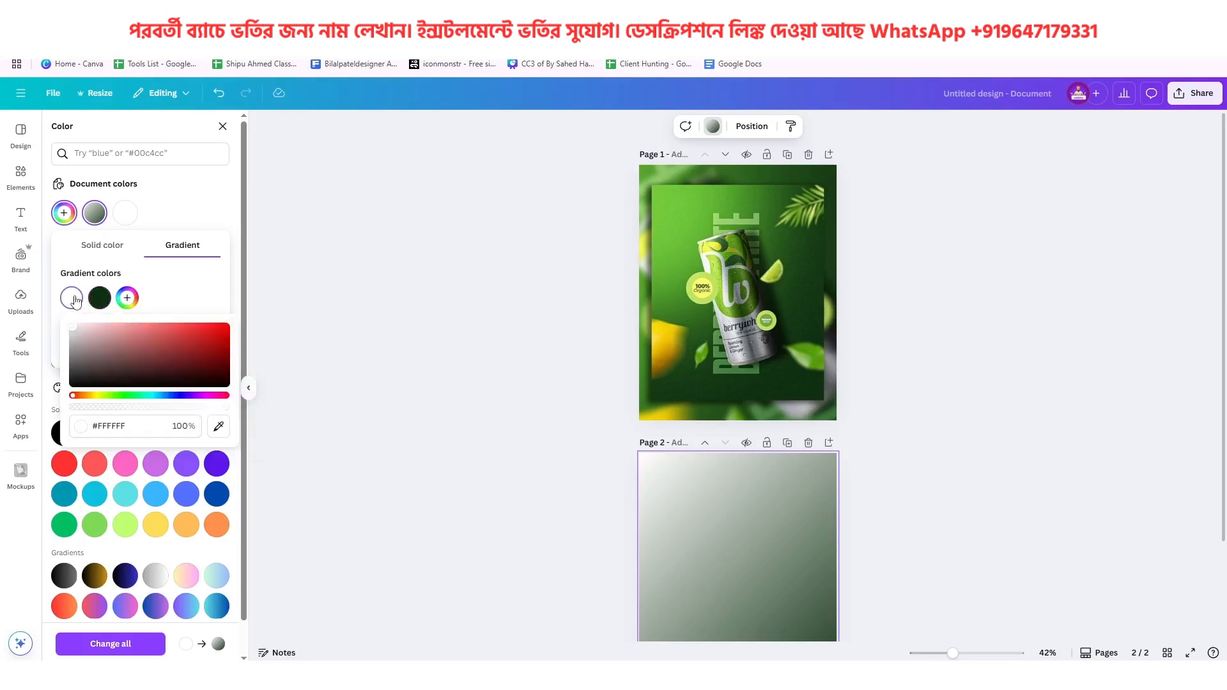
{"action": "left_click", "coordinate": [219, 427]}
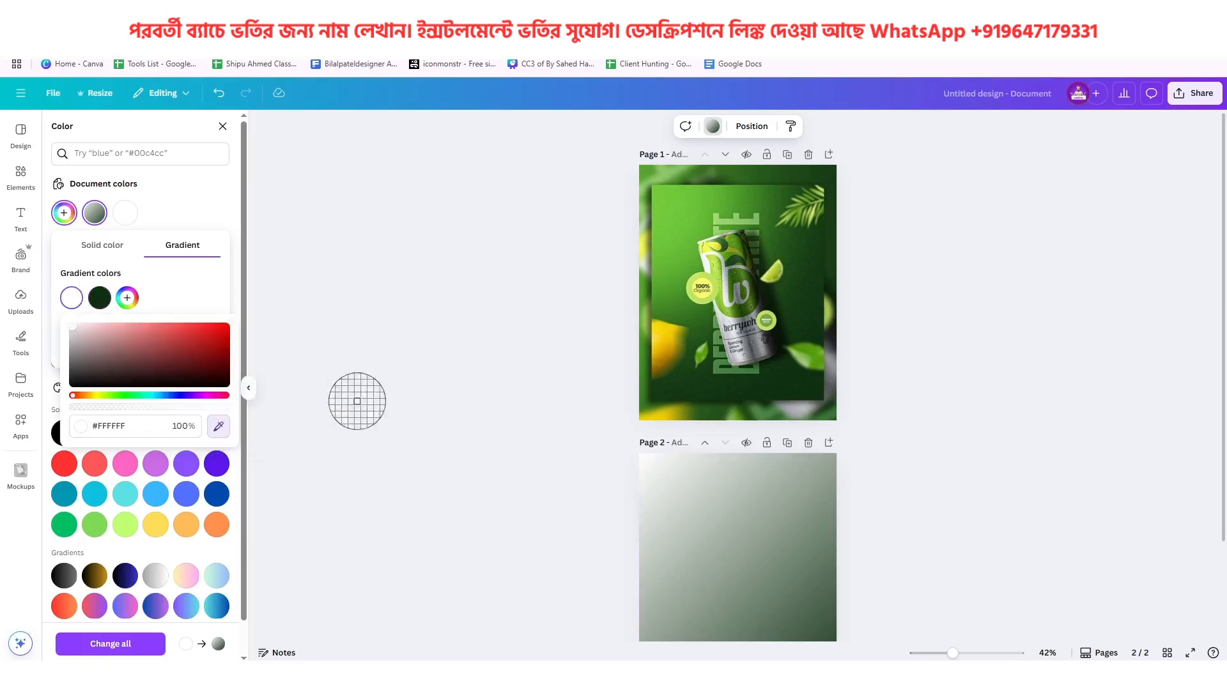
{"action": "left_click", "coordinate": [661, 189]}
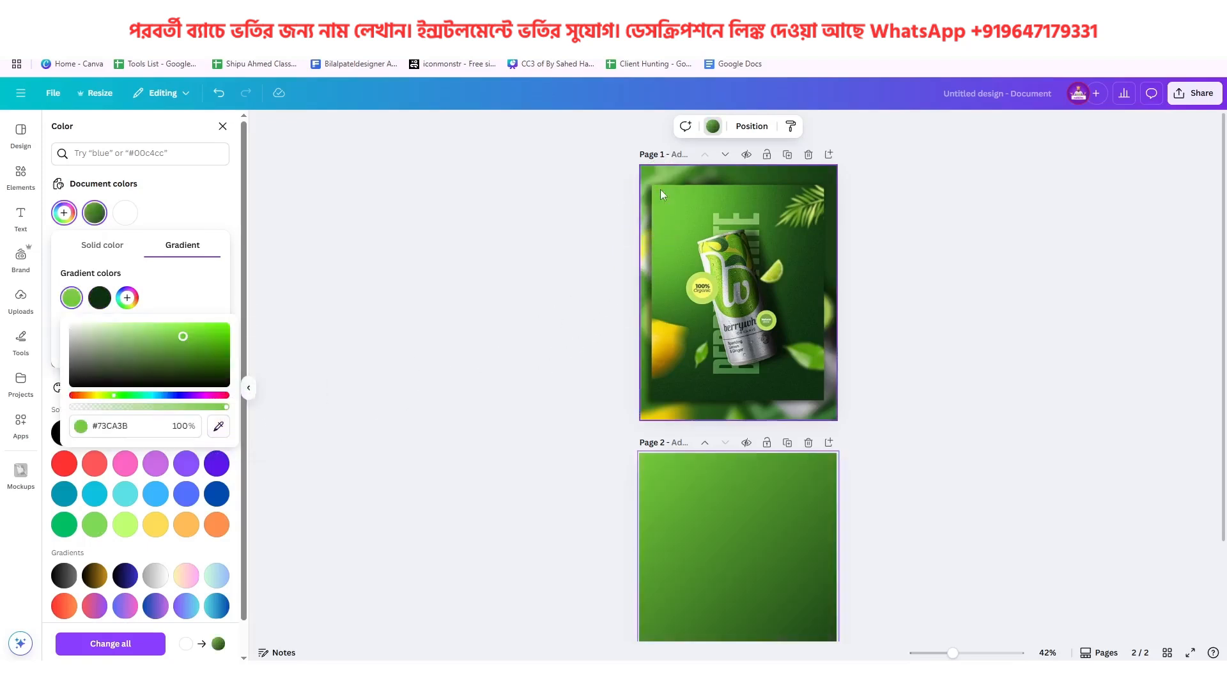
{"action": "scroll", "coordinate": [796, 492], "scroll_direction": "down", "scroll_amount": 1}
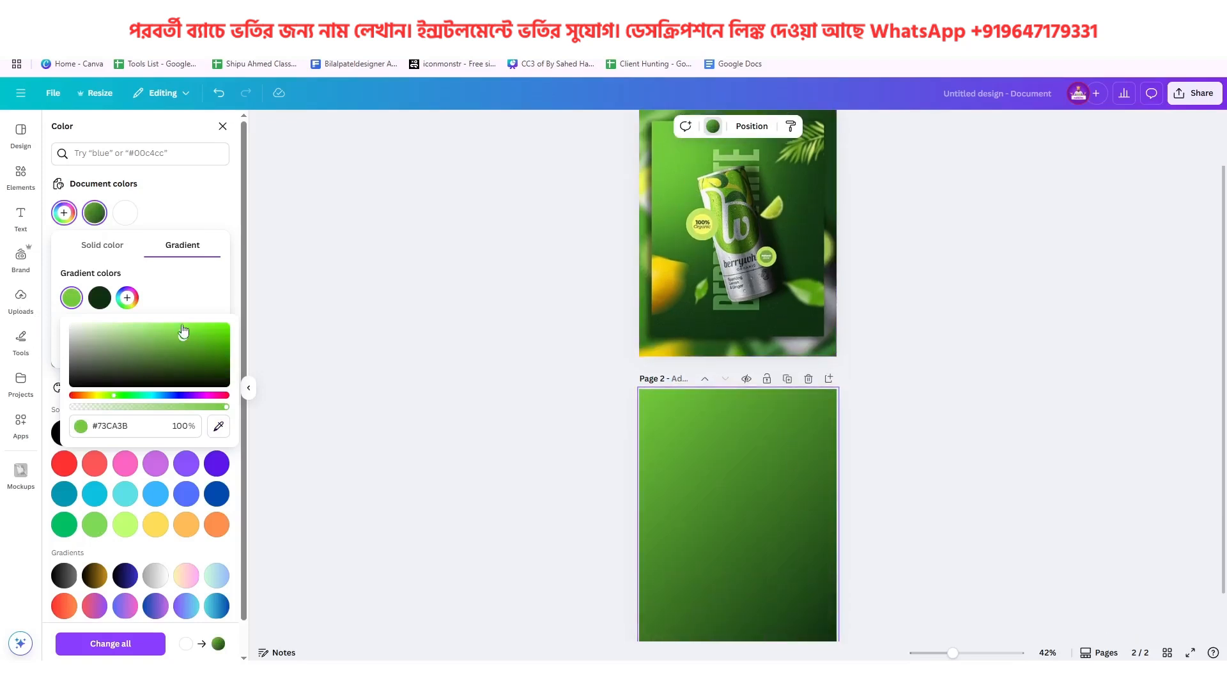
{"action": "left_click_drag", "start_coordinate": [184, 337], "coordinate": [186, 326]}
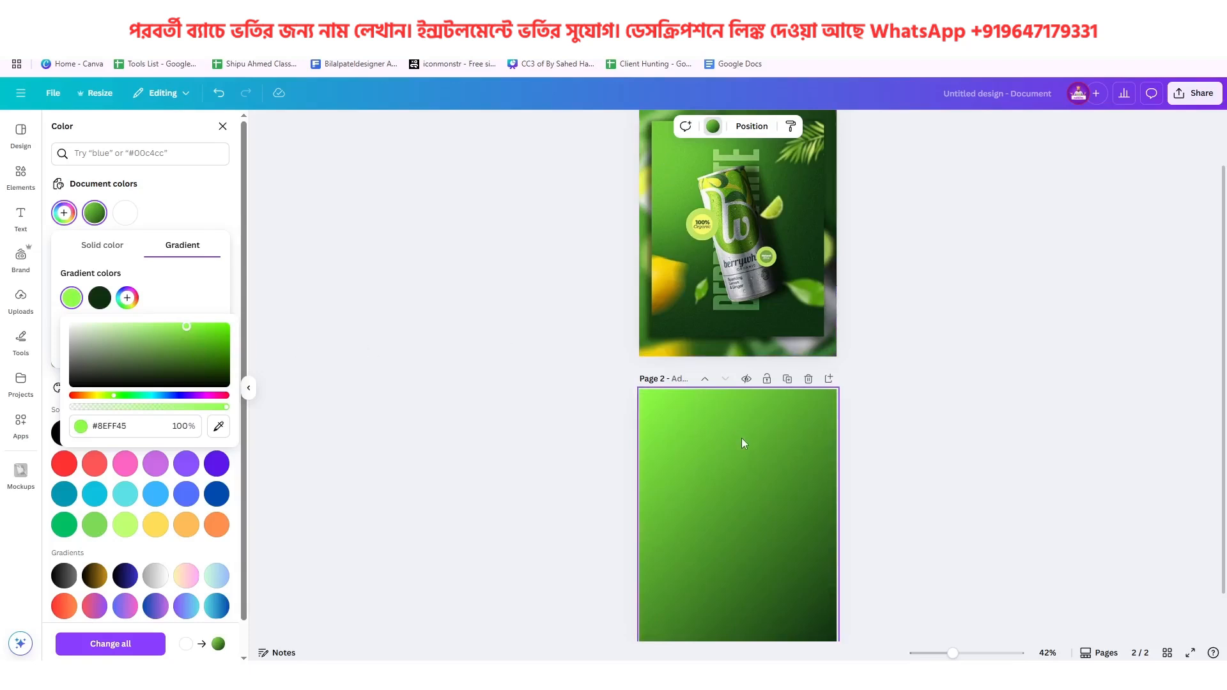
{"action": "scroll", "coordinate": [742, 438], "scroll_direction": "down", "scroll_amount": 1}
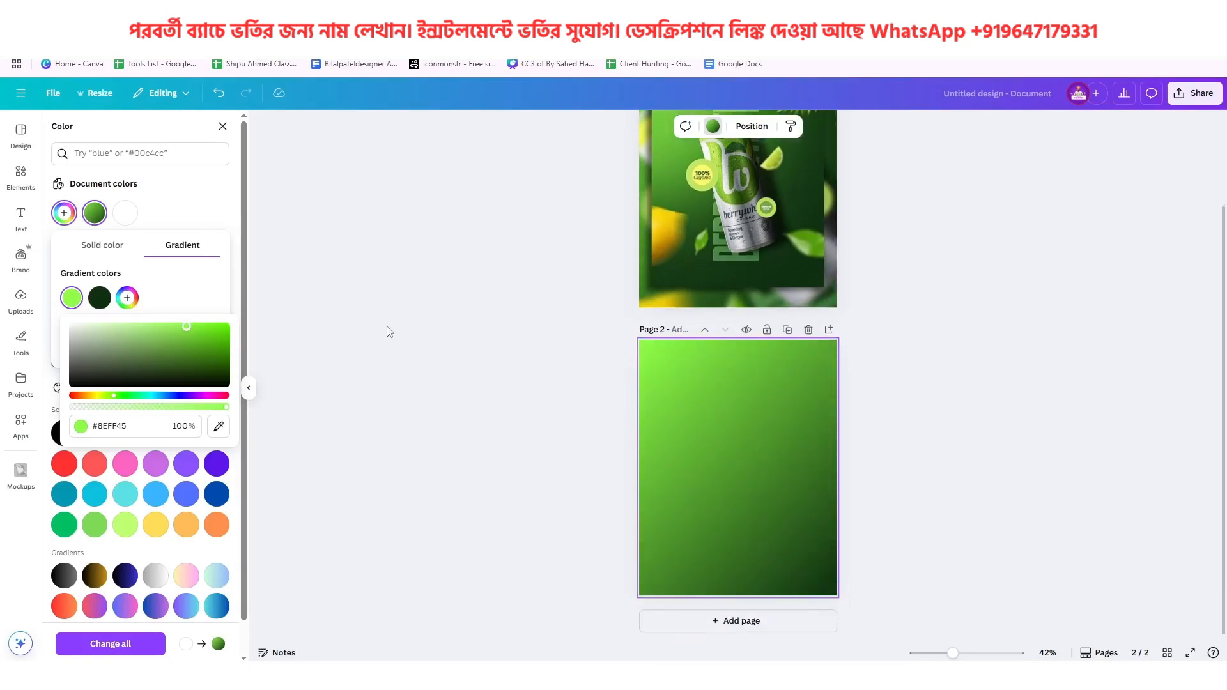
Outline the dark lower-right triangle of the reference poster's background with the red pen, and undo the stroke
{"action": "left_click", "coordinate": [100, 298]}
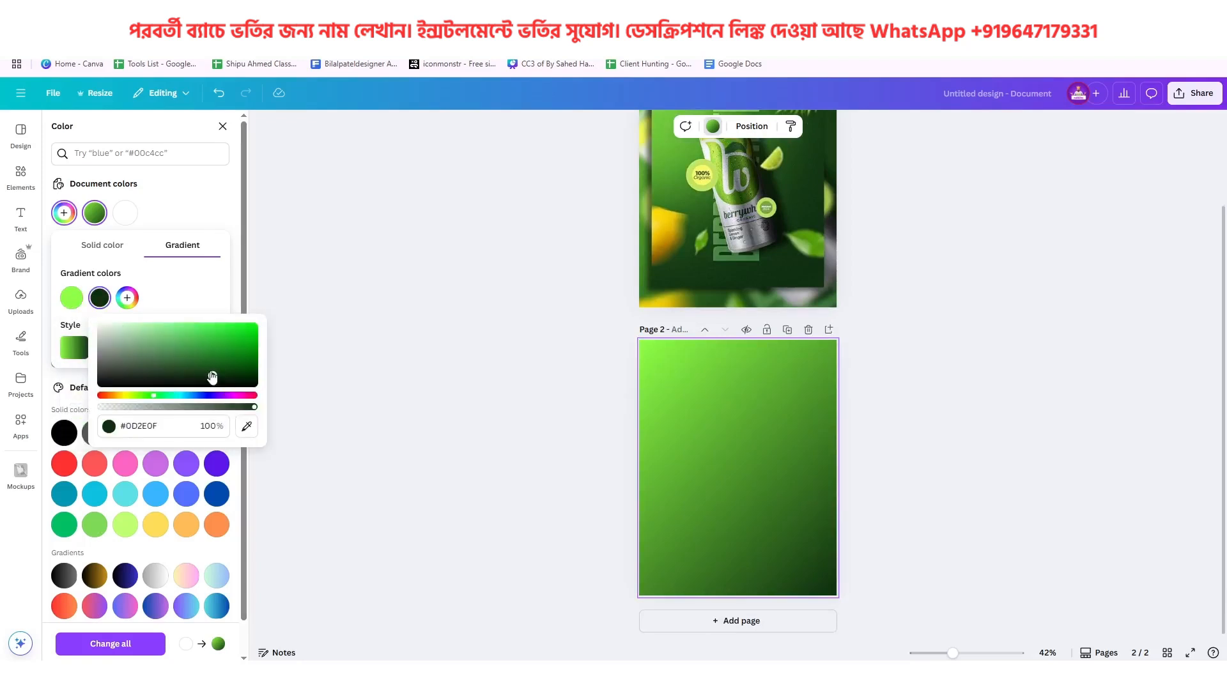
{"action": "scroll", "coordinate": [788, 427], "scroll_direction": "up", "scroll_amount": 1}
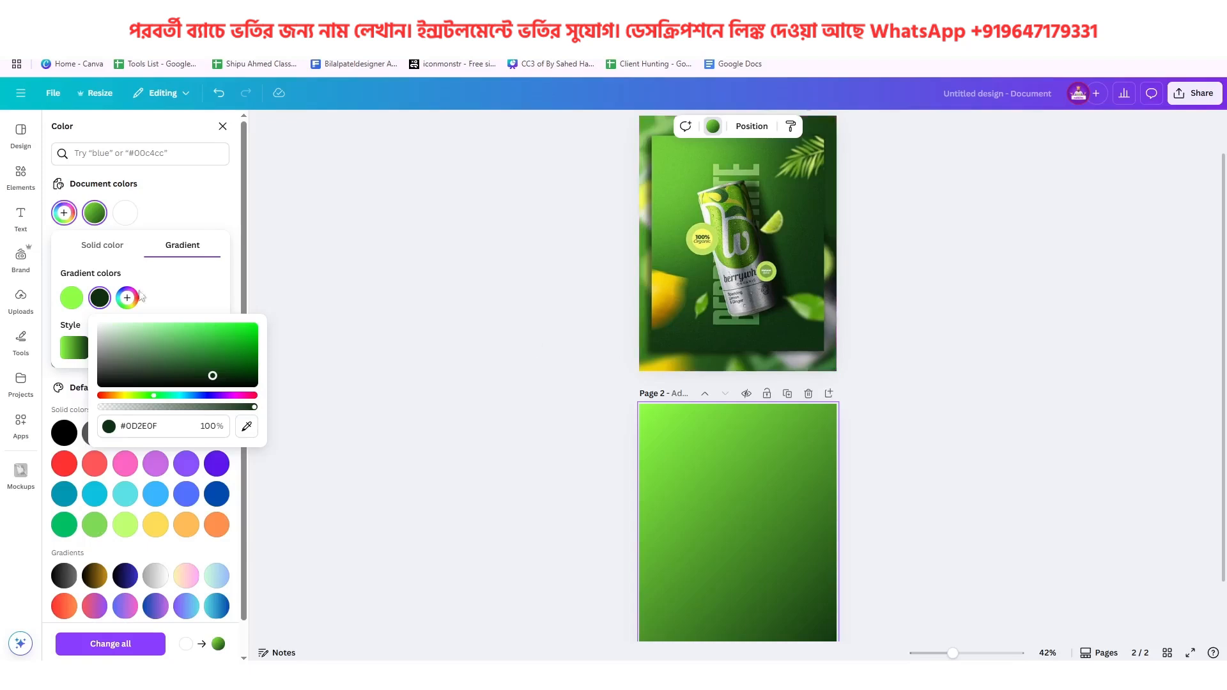
{"action": "left_click", "coordinate": [22, 346]}
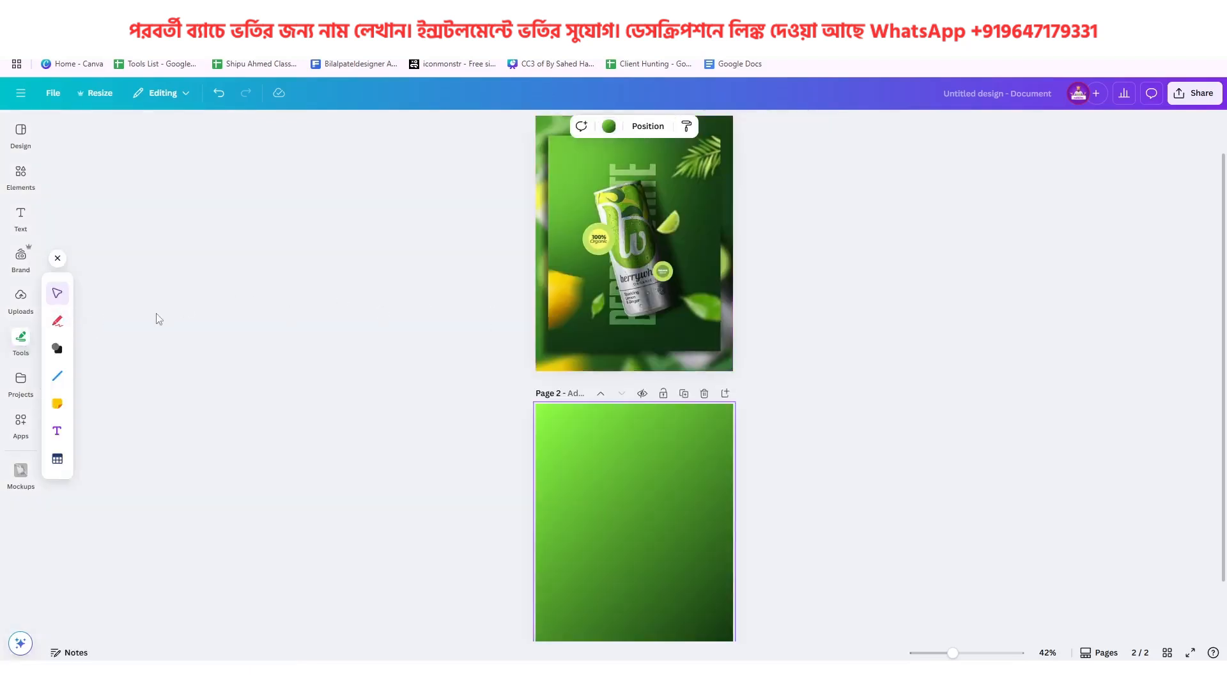
{"action": "left_click", "coordinate": [57, 321]}
{"action": "mouse_move", "coordinate": [562, 316]}
{"action": "left_mouse_down"}
{"action": "mouse_move", "coordinate": [707, 187]}
{"action": "mouse_move", "coordinate": [716, 332]}
{"action": "mouse_move", "coordinate": [556, 333]}
{"action": "mouse_move", "coordinate": [555, 312]}
{"action": "left_mouse_up"}
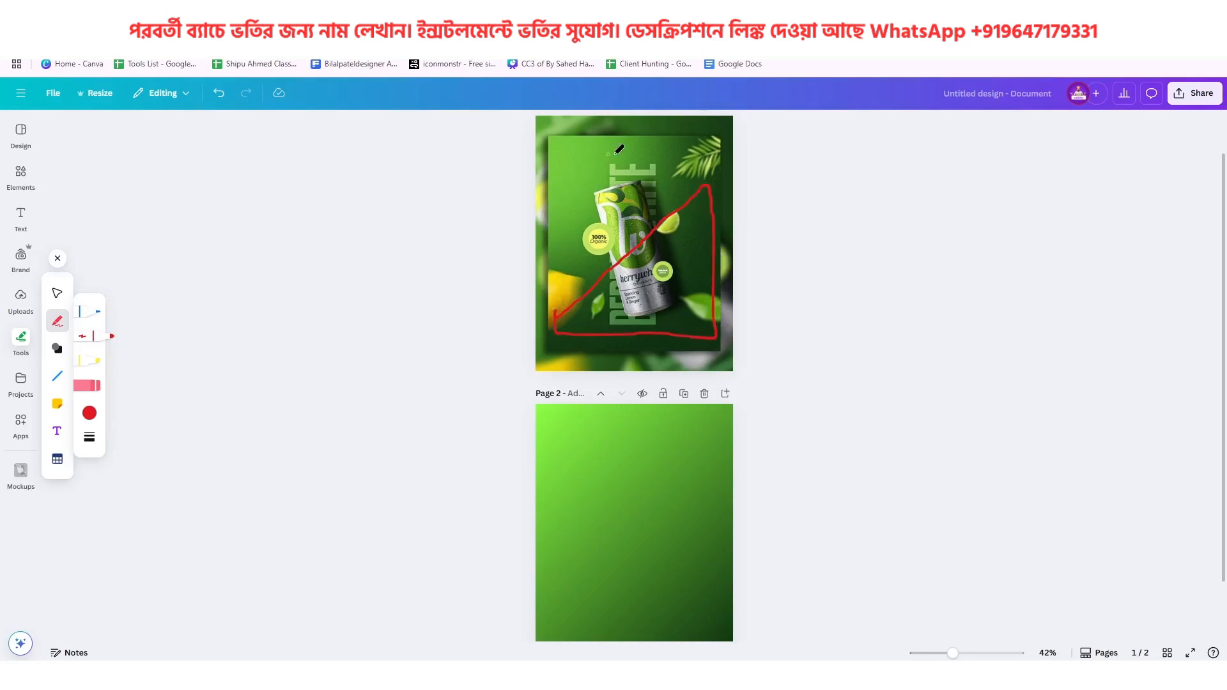
{"action": "key", "text": "ctrl+z"}
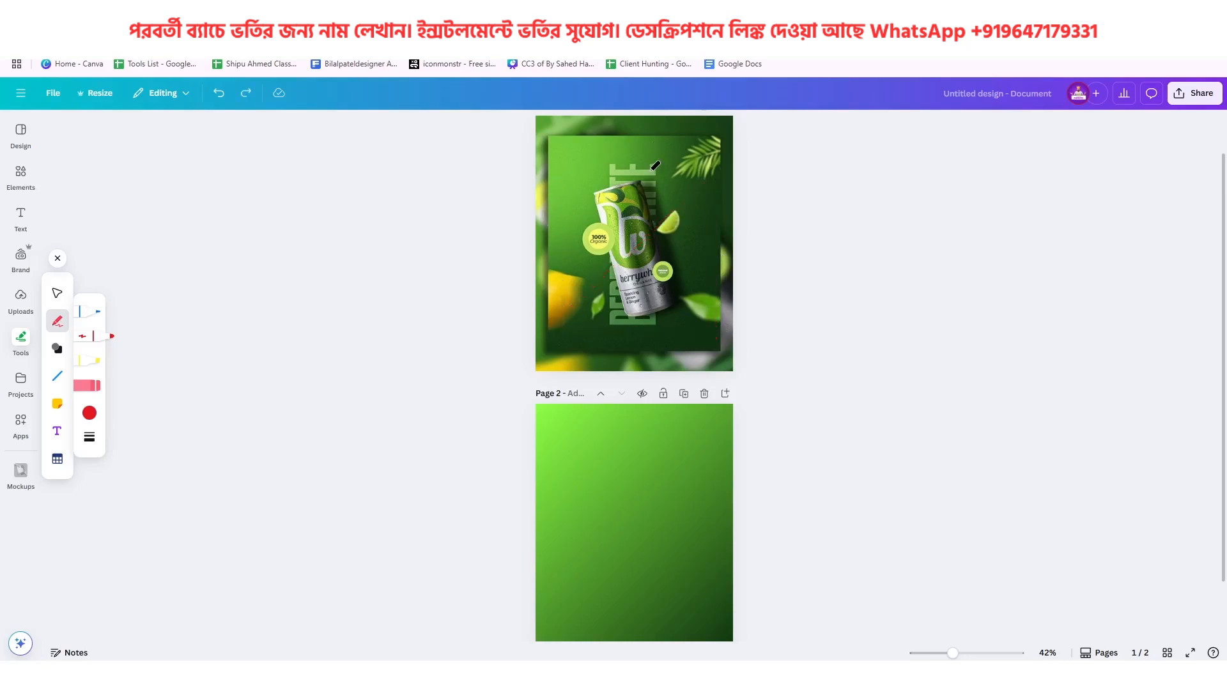
{"action": "left_click", "coordinate": [57, 293]}
Add a third colour to page 2's background gradient and set the middle colour to medium green #1A701F
{"action": "scroll", "coordinate": [617, 432], "scroll_direction": "down", "scroll_amount": 1}
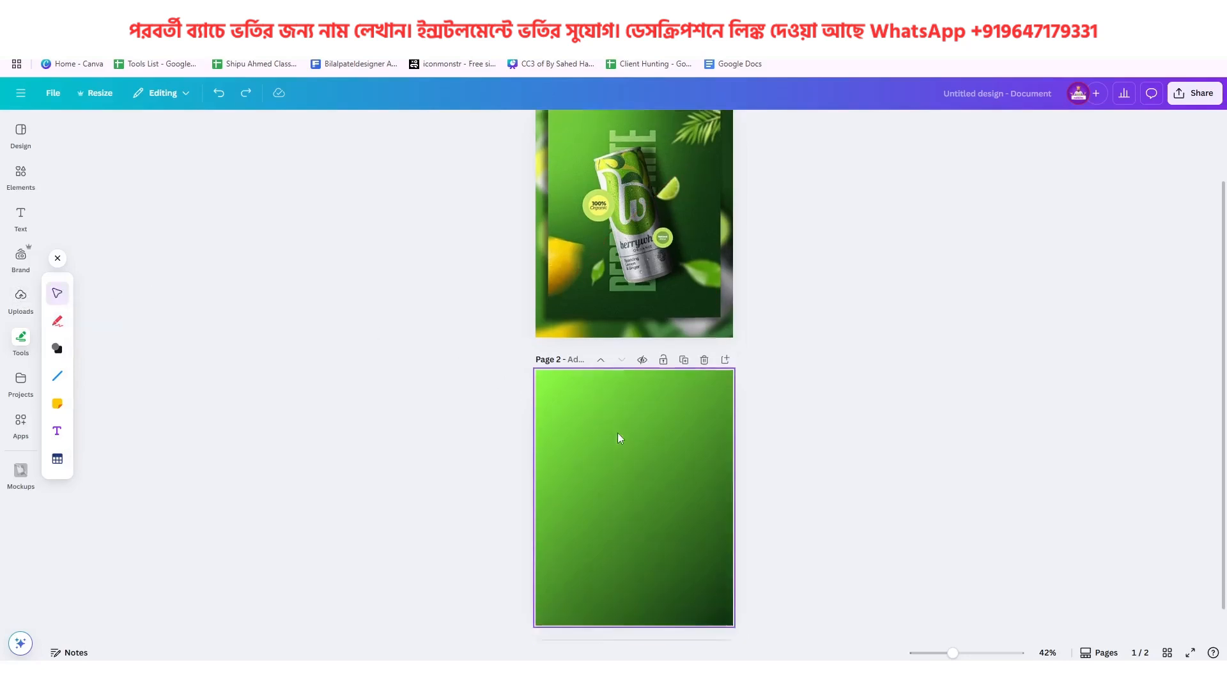
{"action": "left_click", "coordinate": [613, 412]}
{"action": "left_click", "coordinate": [611, 125]}
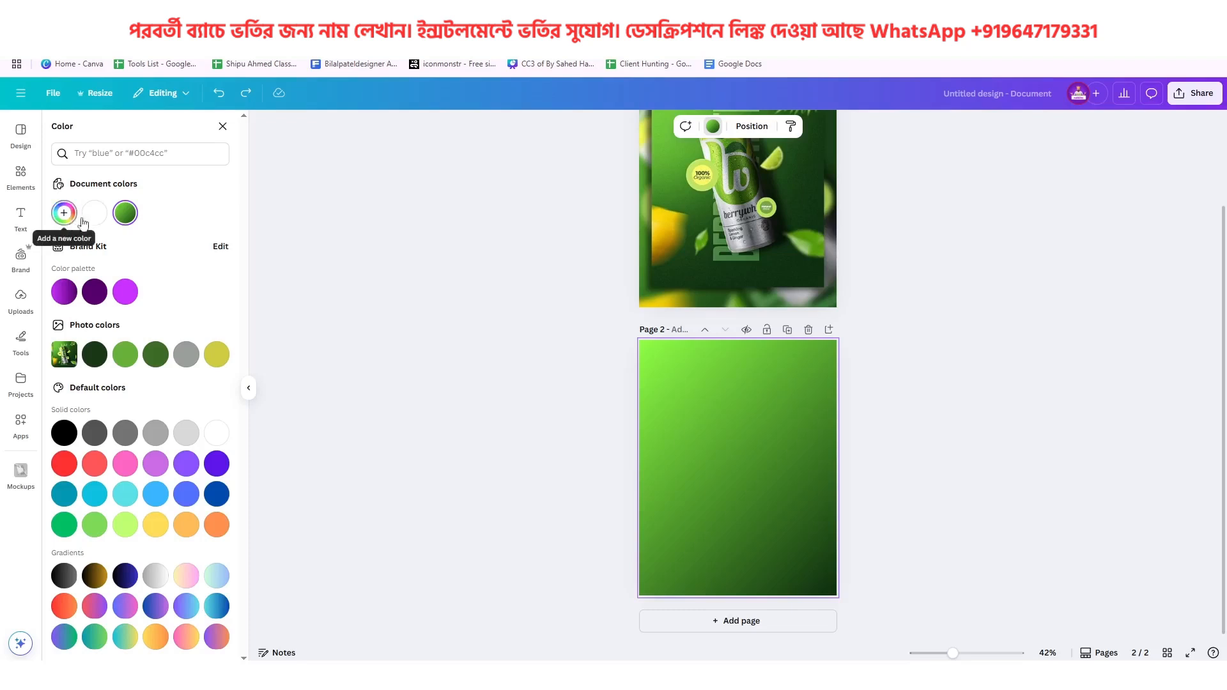
{"action": "left_click", "coordinate": [126, 213]}
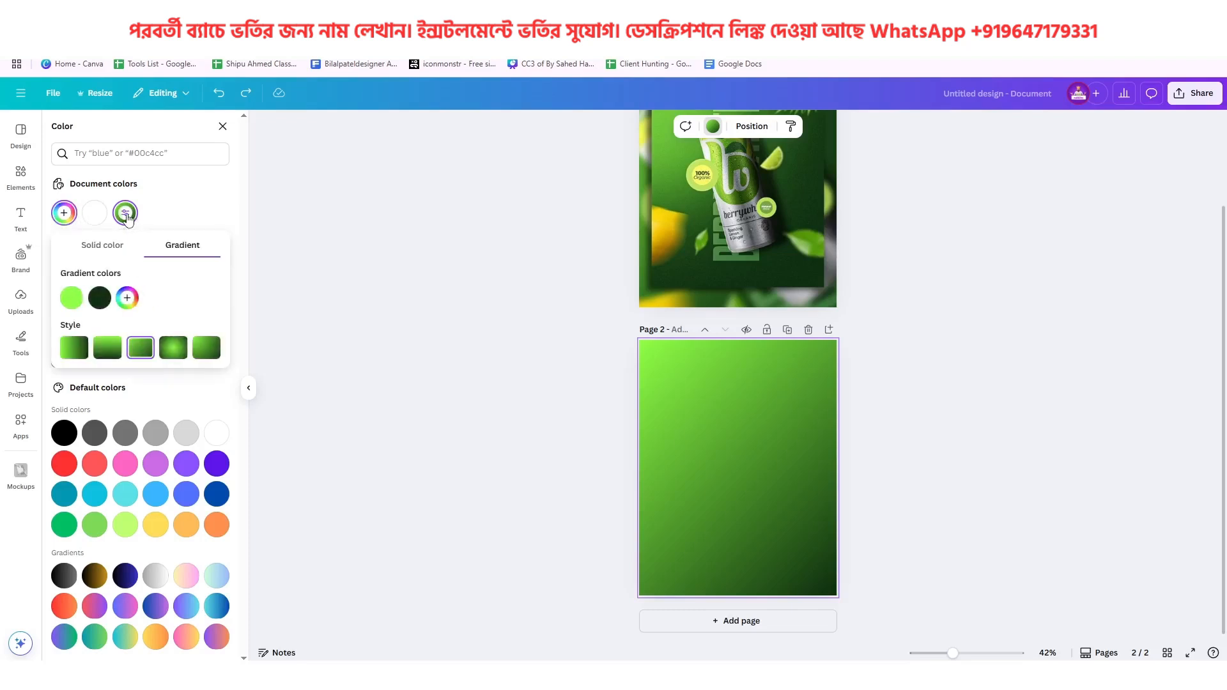
{"action": "left_click", "coordinate": [128, 296]}
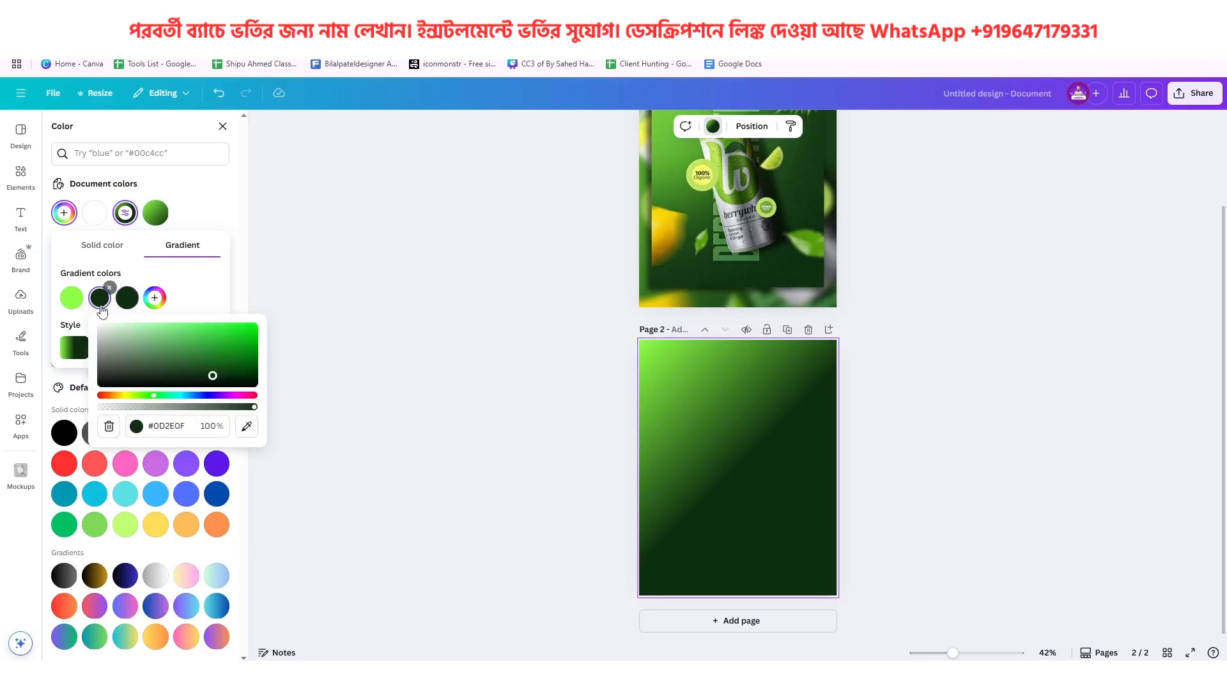
{"action": "mouse_move", "coordinate": [212, 379]}
{"action": "left_mouse_down"}
{"action": "mouse_move", "coordinate": [206, 364]}
{"action": "mouse_move", "coordinate": [220, 359]}
{"action": "left_mouse_up"}
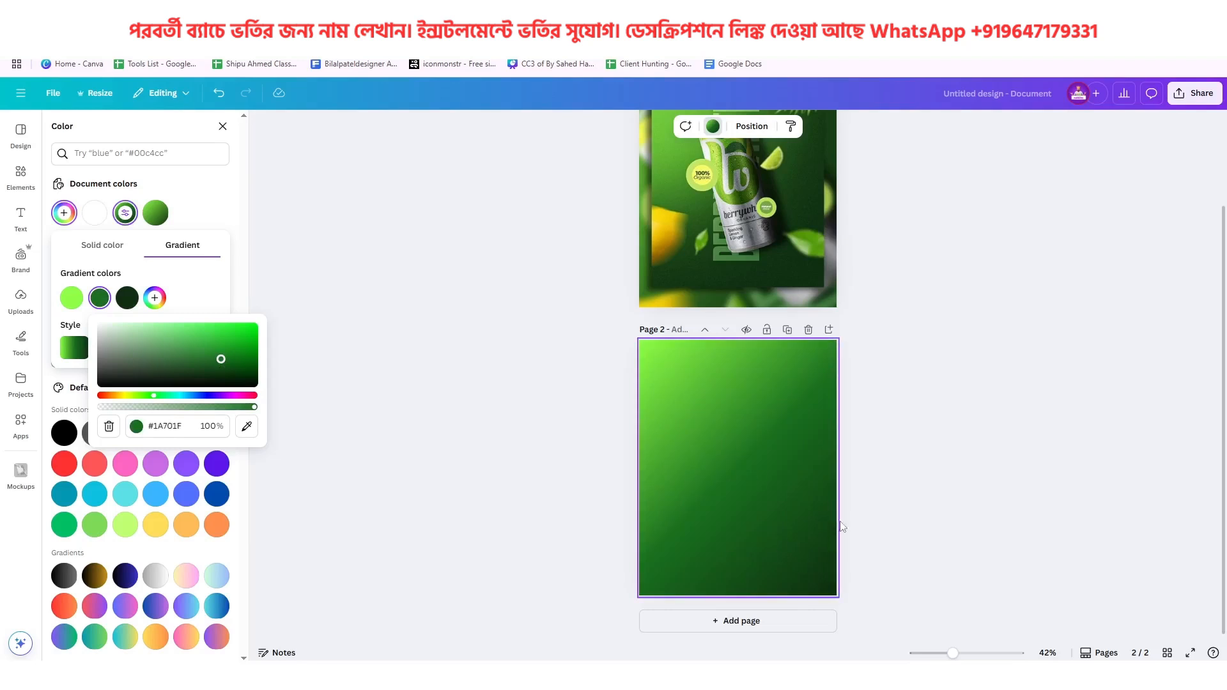
Darken the gradient's last colour to near-black green #040E04 and compare the background with the reference poster
{"action": "left_click", "coordinate": [129, 301]}
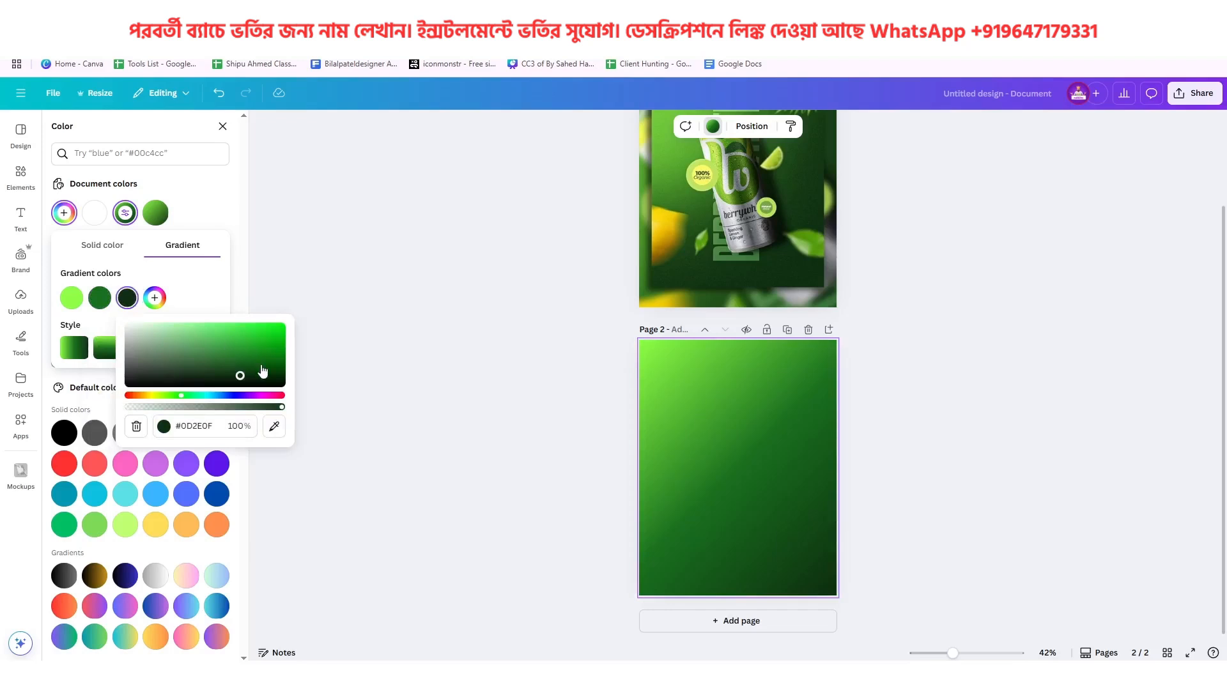
{"action": "left_click_drag", "start_coordinate": [241, 376], "coordinate": [244, 384]}
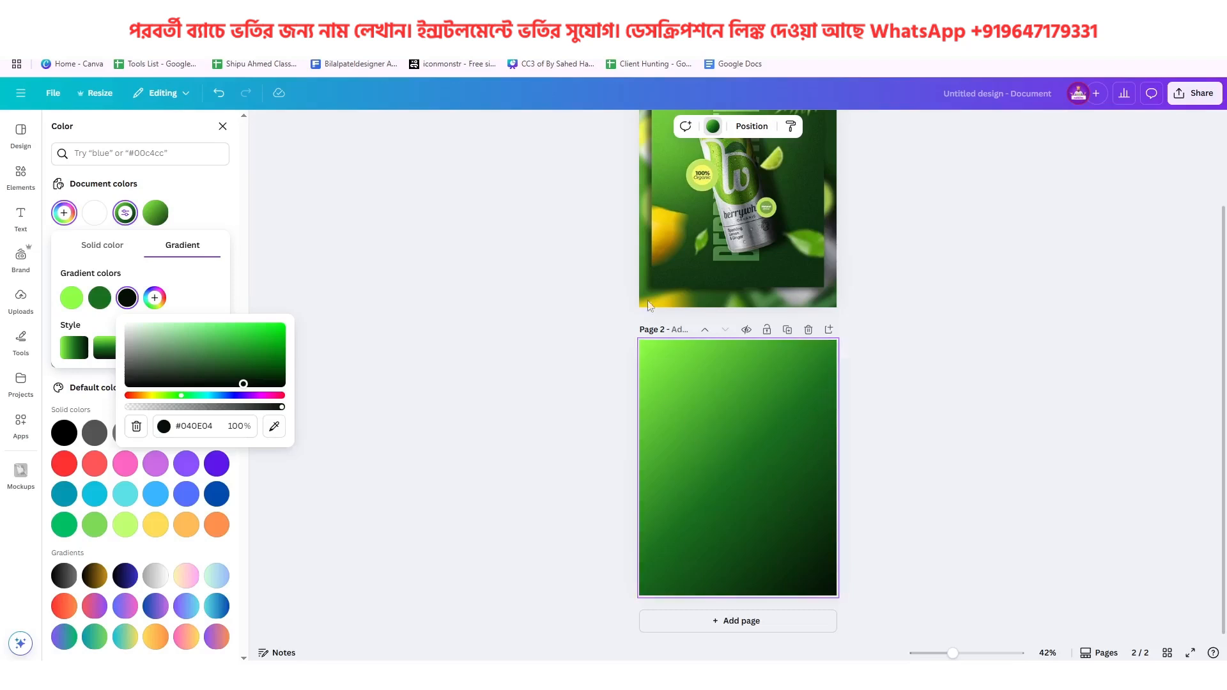
{"action": "scroll", "coordinate": [750, 250], "scroll_direction": "up", "scroll_amount": 2}
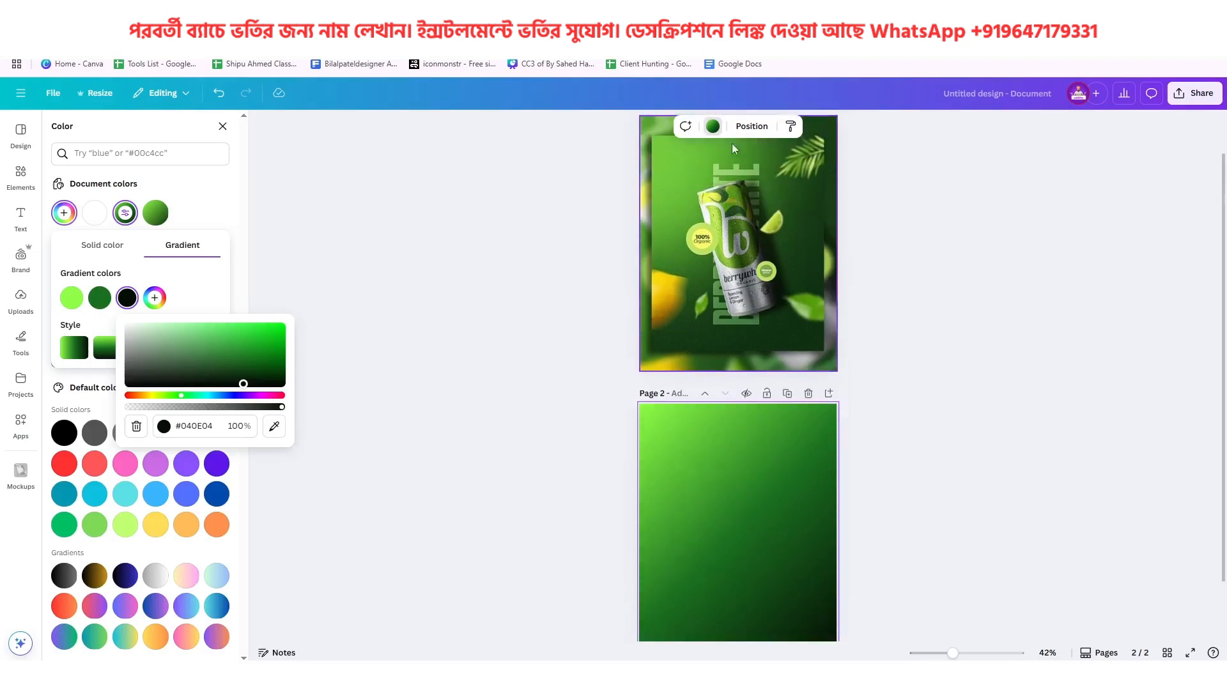
{"action": "scroll", "coordinate": [745, 517], "scroll_direction": "down", "scroll_amount": 2}
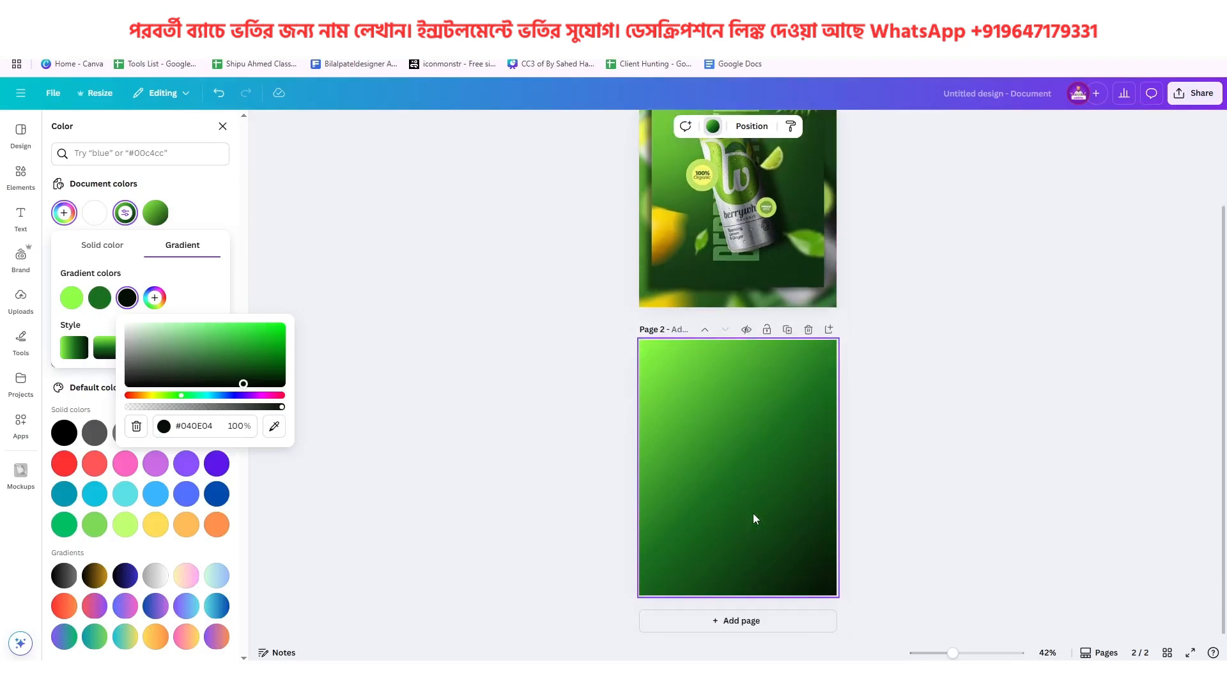
{"action": "left_click", "coordinate": [745, 466]}
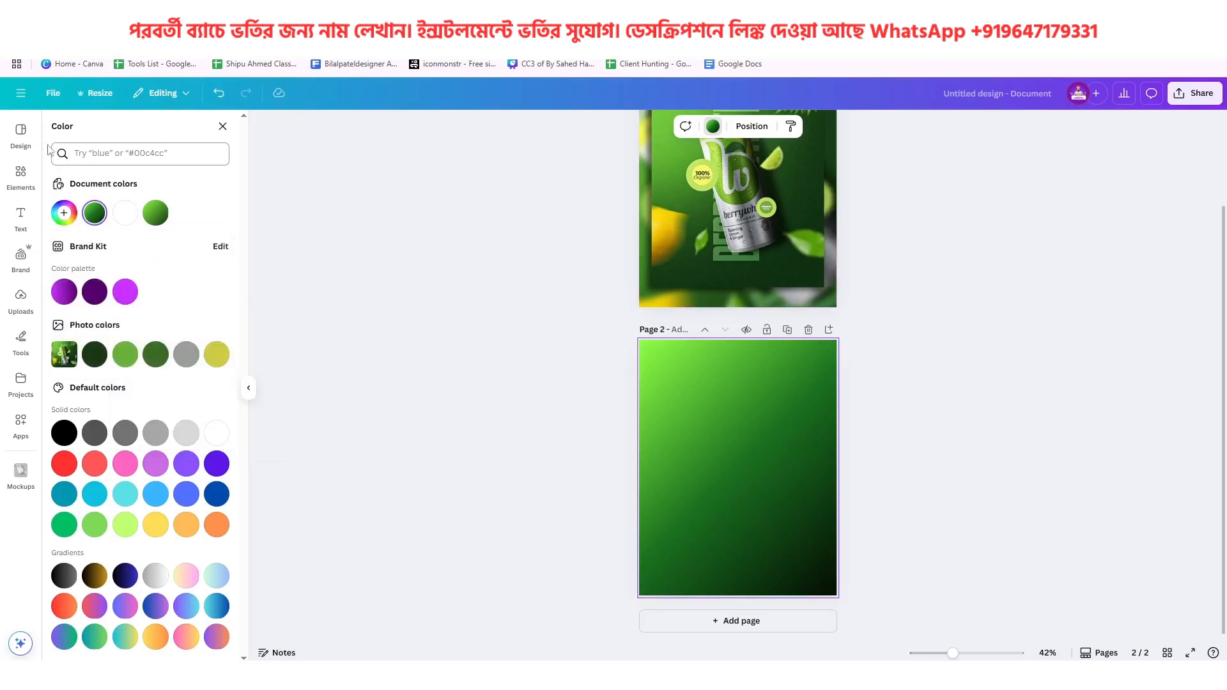
Search the elements for "Grainy" graphics and add the first grain texture to page 2
{"action": "left_click", "coordinate": [20, 176]}
{"action": "left_click", "coordinate": [105, 133]}
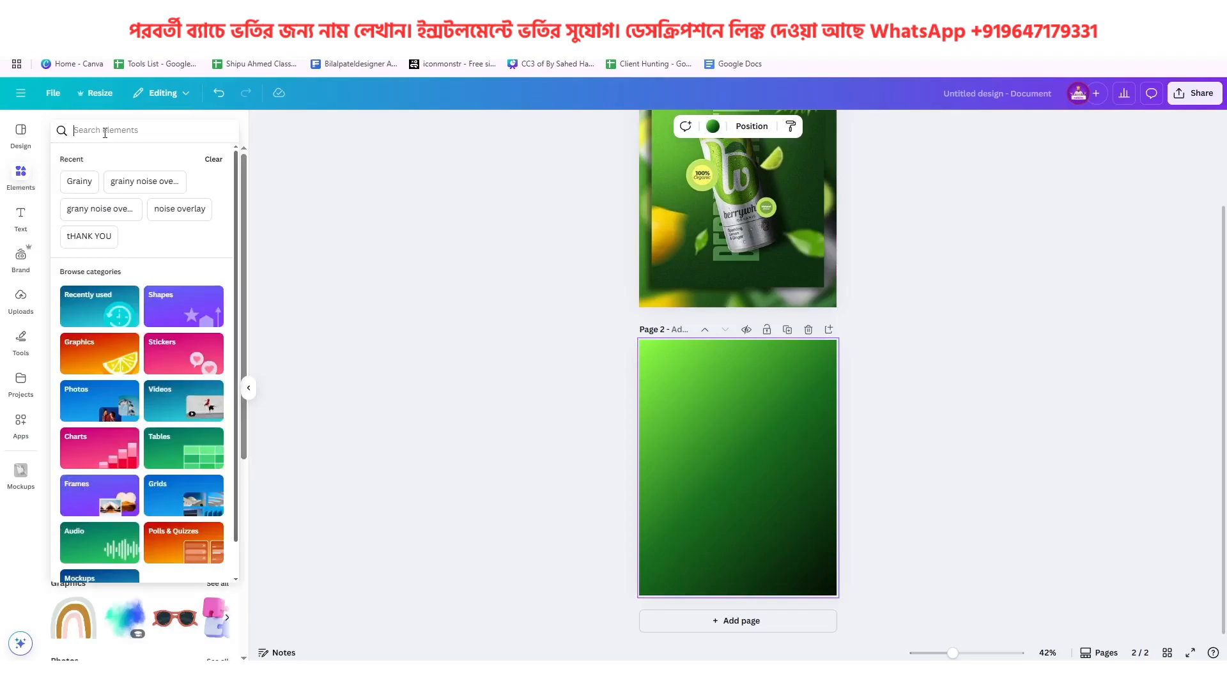
{"action": "left_click", "coordinate": [85, 183]}
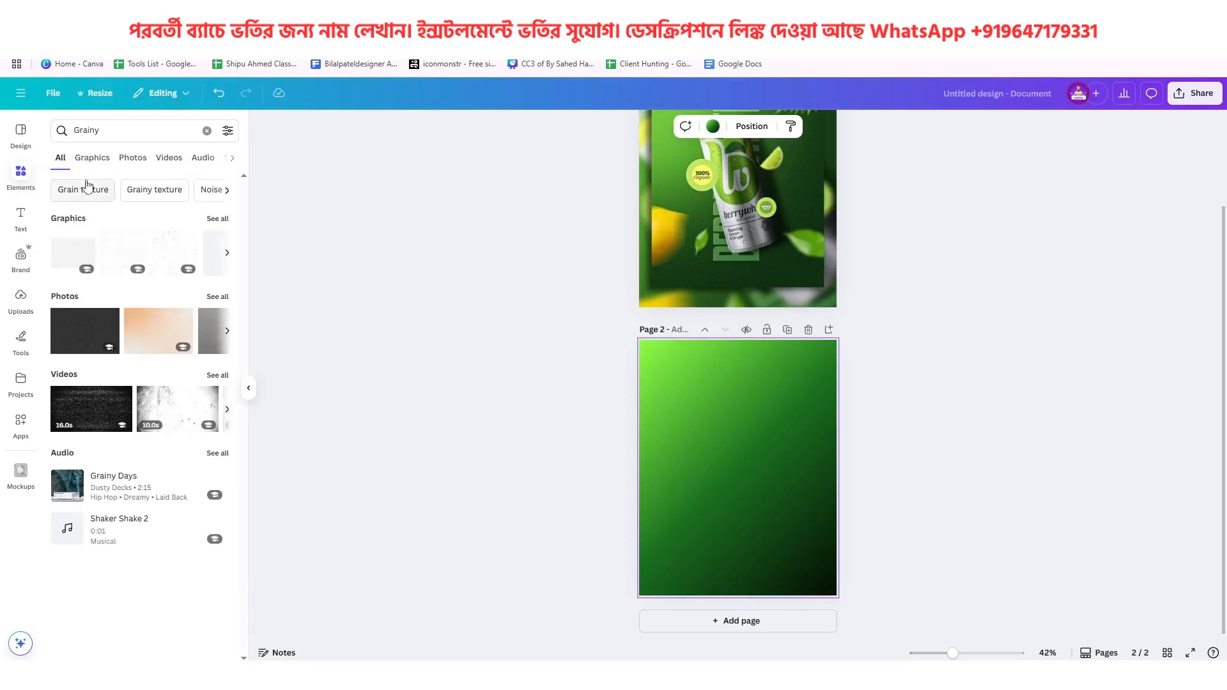
{"action": "left_click", "coordinate": [93, 160]}
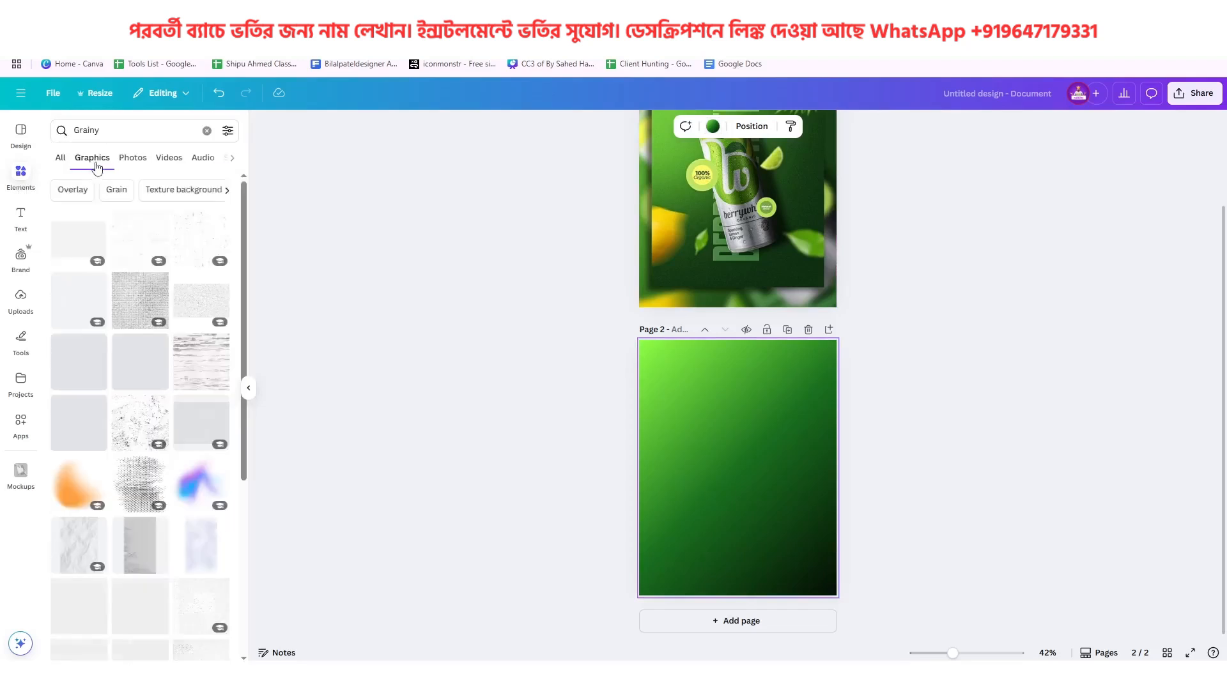
{"action": "left_click", "coordinate": [81, 240]}
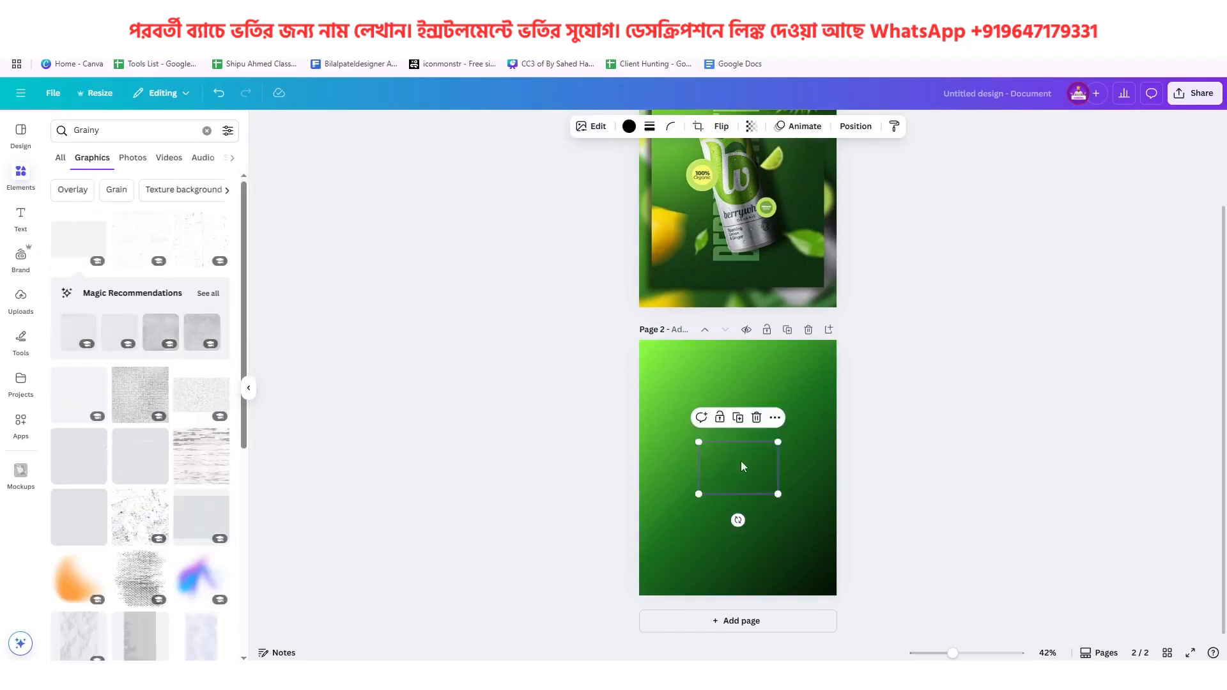
Rotate the grain texture a quarter turn and enlarge it to cover the whole of page 2
{"action": "scroll", "coordinate": [742, 462], "scroll_direction": "up", "scroll_amount": 5}
{"action": "left_click_drag", "start_coordinate": [741, 462], "coordinate": [545, 291]}
{"action": "scroll", "coordinate": [649, 309], "scroll_direction": "down", "scroll_amount": 4}
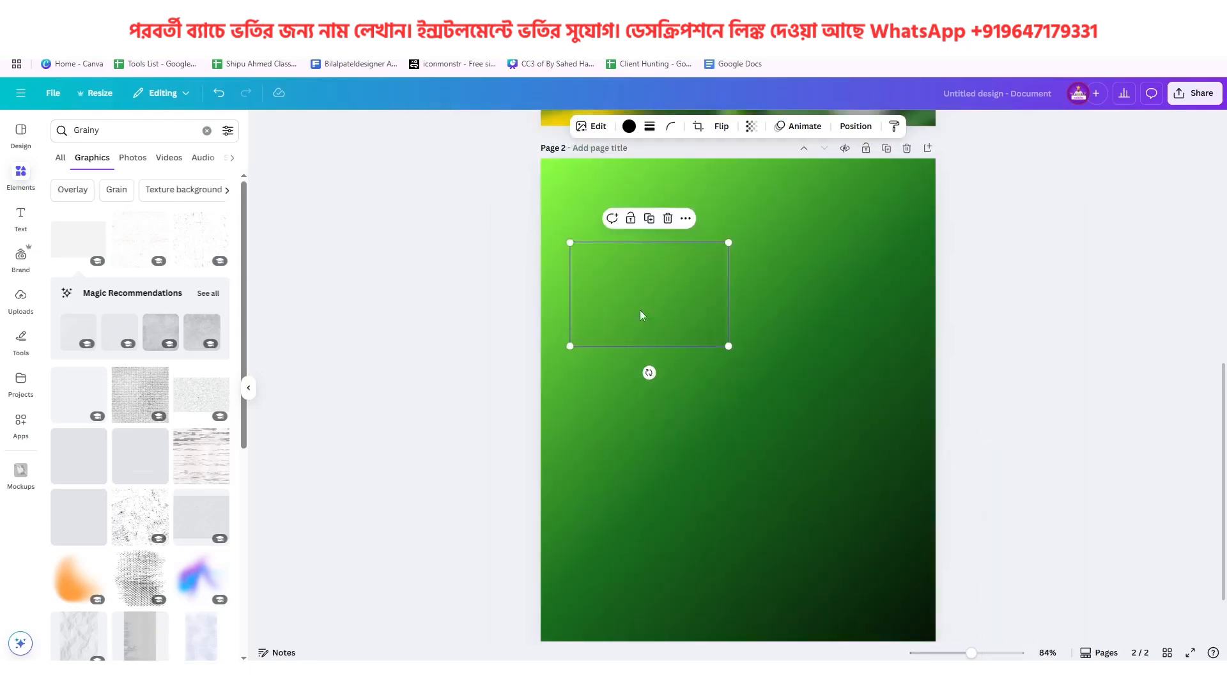
{"action": "left_click_drag", "start_coordinate": [642, 315], "coordinate": [642, 285]}
{"action": "left_click_drag", "start_coordinate": [650, 344], "coordinate": [773, 270]}
{"action": "left_click_drag", "start_coordinate": [676, 271], "coordinate": [614, 241]}
{"action": "left_click_drag", "start_coordinate": [639, 317], "coordinate": [937, 641]}
{"action": "scroll", "coordinate": [761, 452], "scroll_direction": "down", "scroll_amount": 1}
{"action": "scroll", "coordinate": [827, 471], "scroll_direction": "up", "scroll_amount": 3}
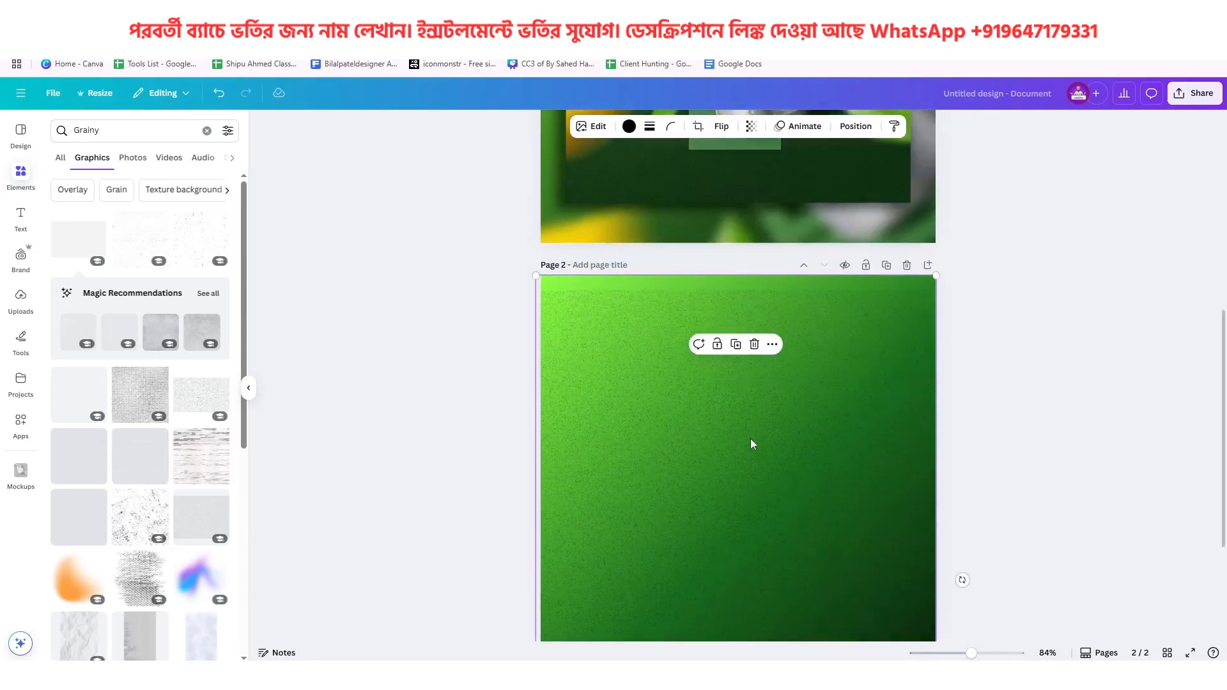
{"action": "left_click_drag", "start_coordinate": [752, 444], "coordinate": [749, 417]}
Compare the grain with the reference poster and make the grain texture on page 2 more transparent
{"action": "scroll", "coordinate": [750, 417], "scroll_direction": "up", "scroll_amount": 5}
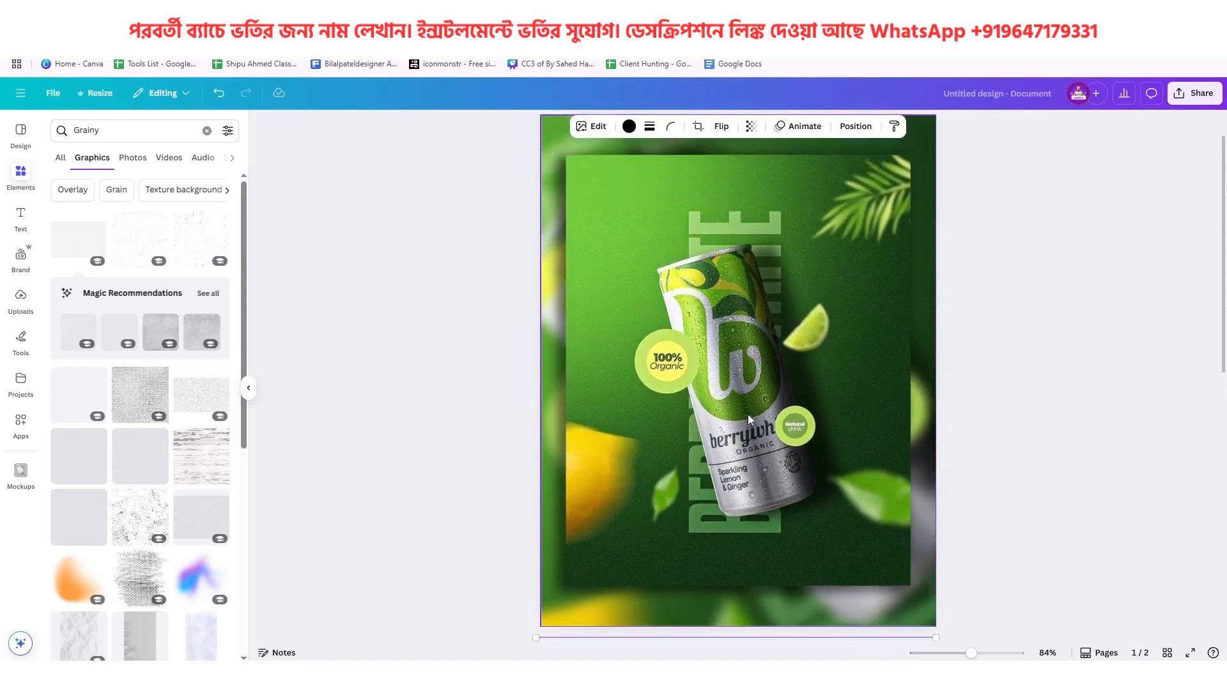
{"action": "scroll", "coordinate": [734, 390], "scroll_direction": "down", "scroll_amount": 6}
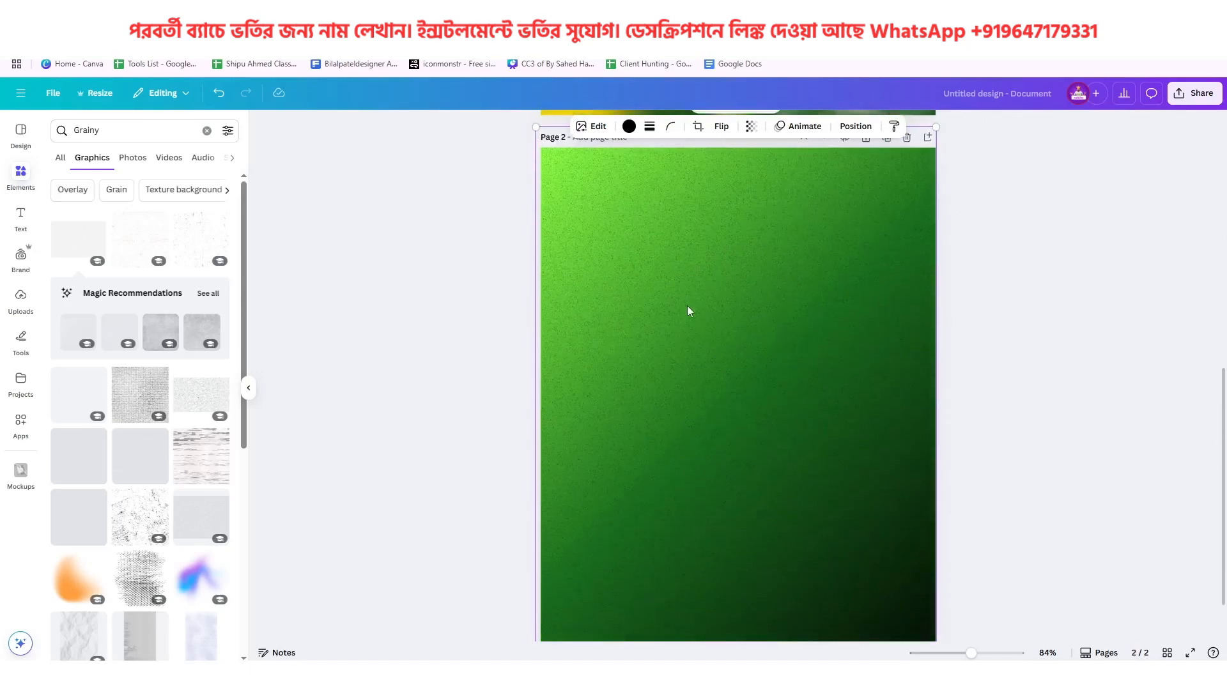
{"action": "left_click", "coordinate": [750, 127]}
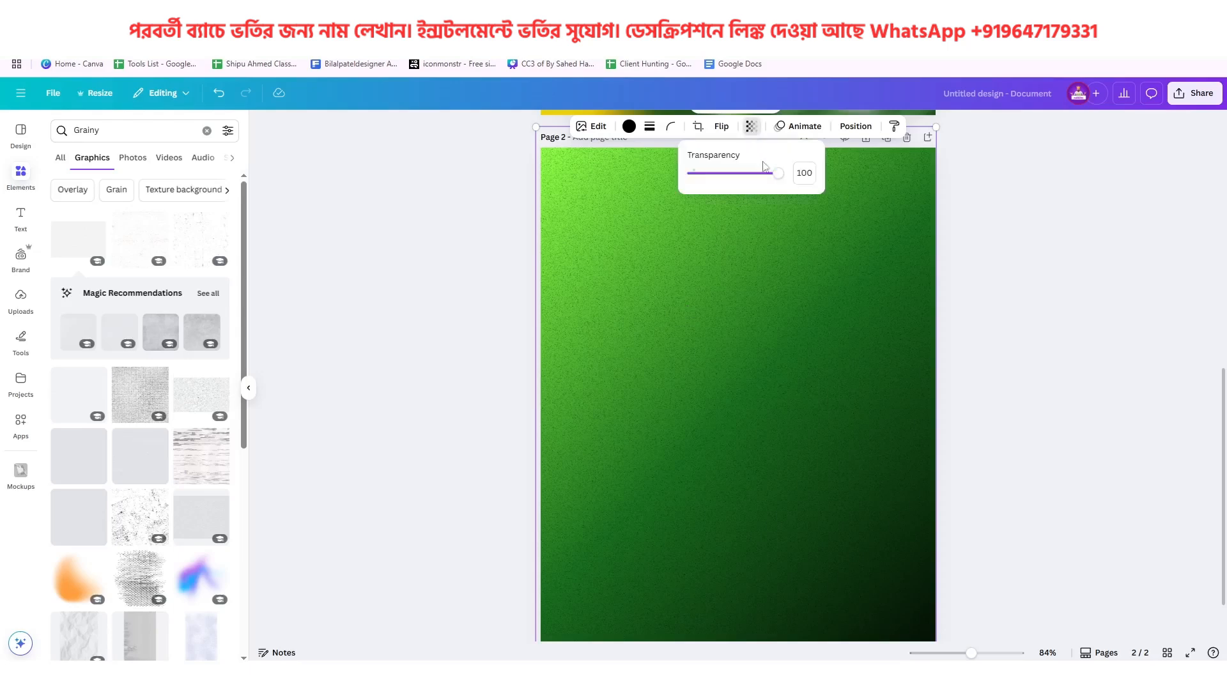
{"action": "left_click_drag", "start_coordinate": [781, 174], "coordinate": [746, 194]}
{"action": "key", "text": "Escape"}
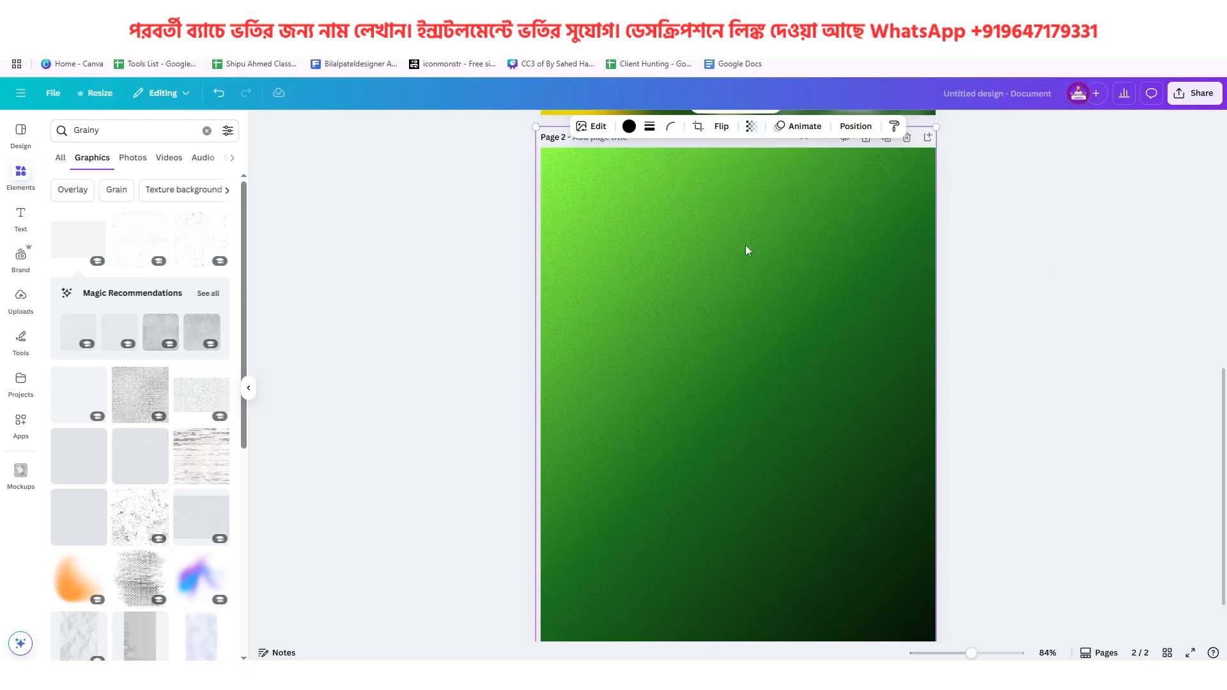
Shift the grain texture slightly so it sits centred over page 2, and lock it in place
{"action": "left_click_drag", "start_coordinate": [754, 383], "coordinate": [717, 387]}
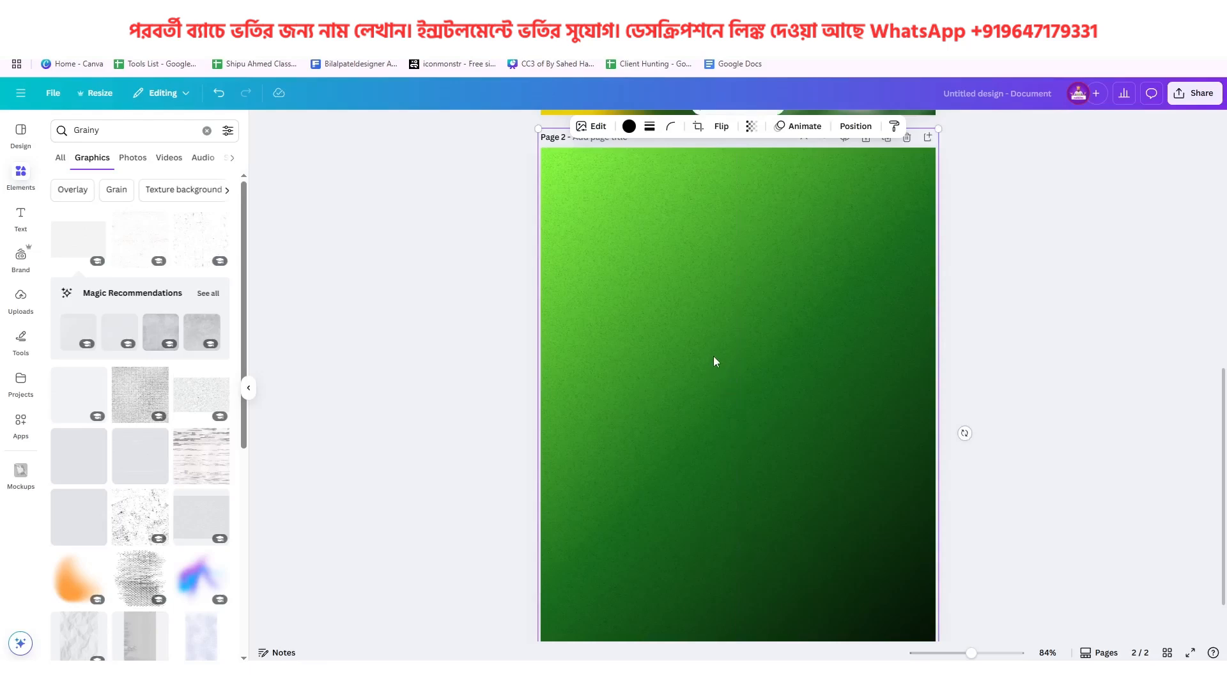
{"action": "right_click", "coordinate": [732, 355]}
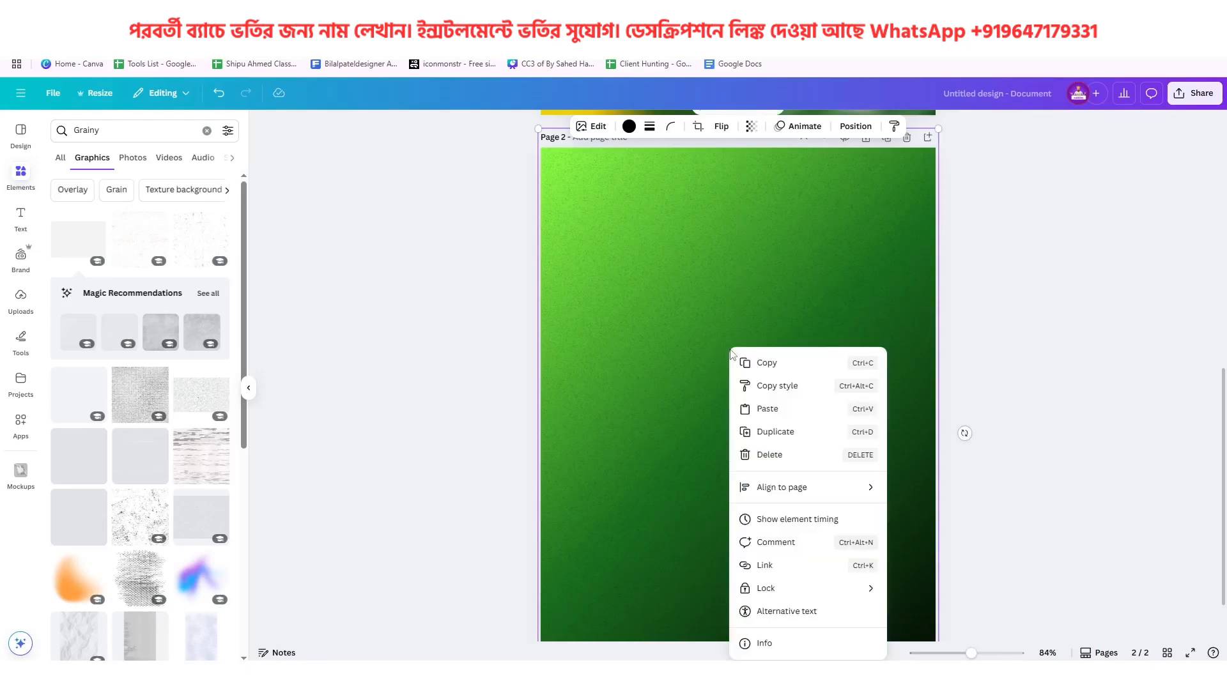
{"action": "mouse_move", "coordinate": [822, 593]}
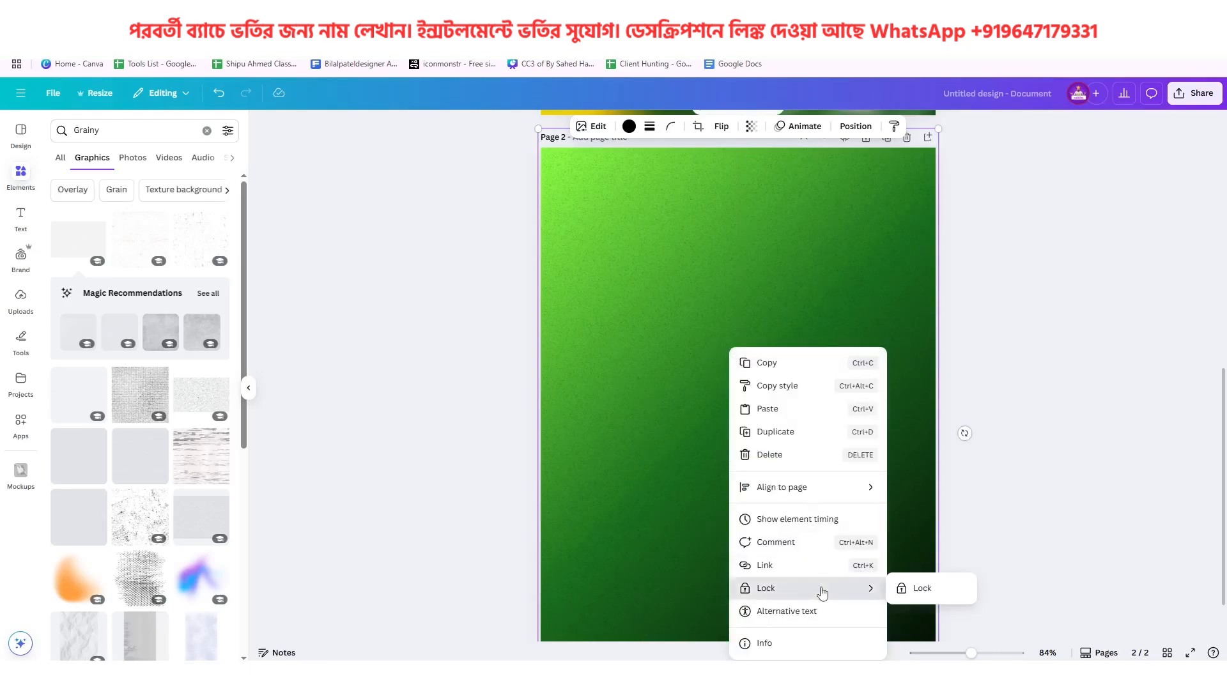
{"action": "left_click", "coordinate": [922, 588]}
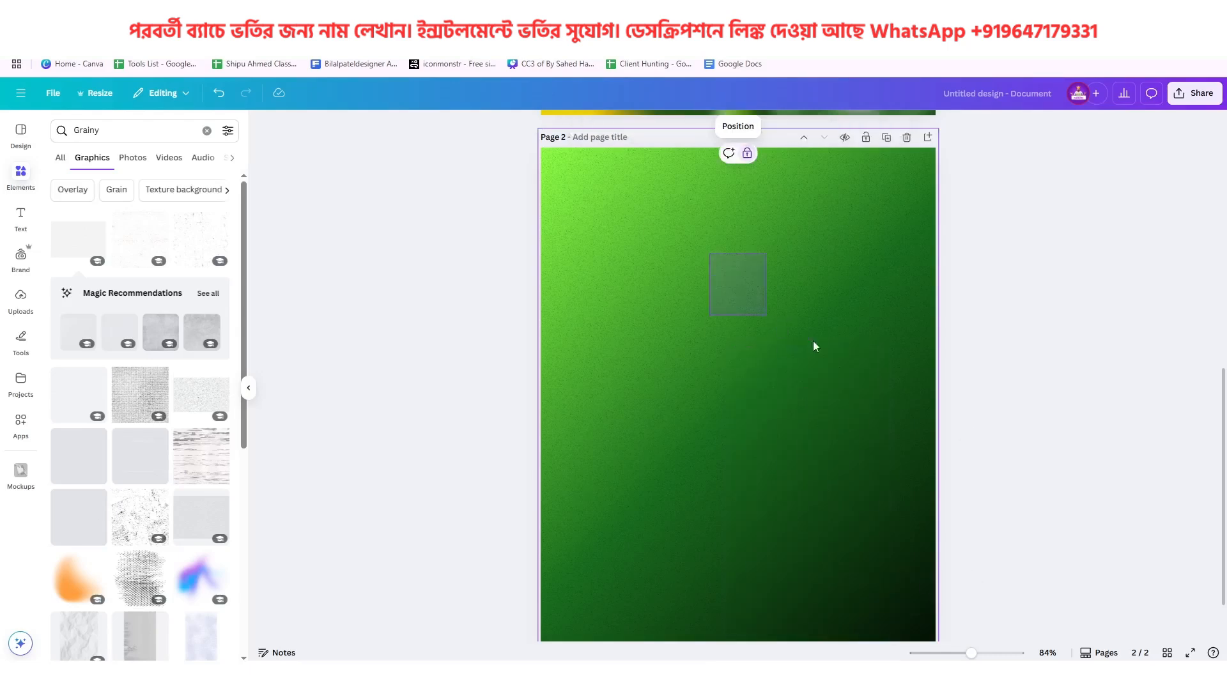
{"action": "left_click_drag", "start_coordinate": [813, 340], "coordinate": [809, 340]}
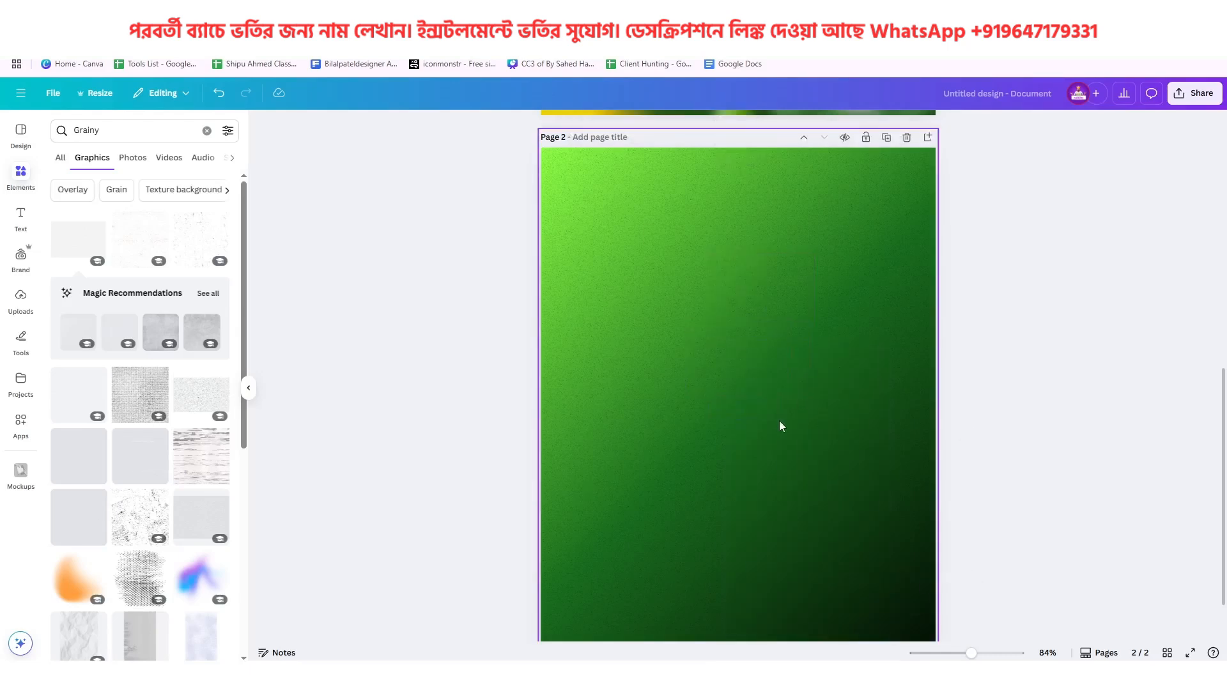
Compare the page 2 background with the reference poster, and open the uploaded images
{"action": "scroll", "coordinate": [780, 426], "scroll_direction": "down", "scroll_amount": 2}
{"action": "scroll", "coordinate": [785, 435], "scroll_direction": "up", "scroll_amount": 5}
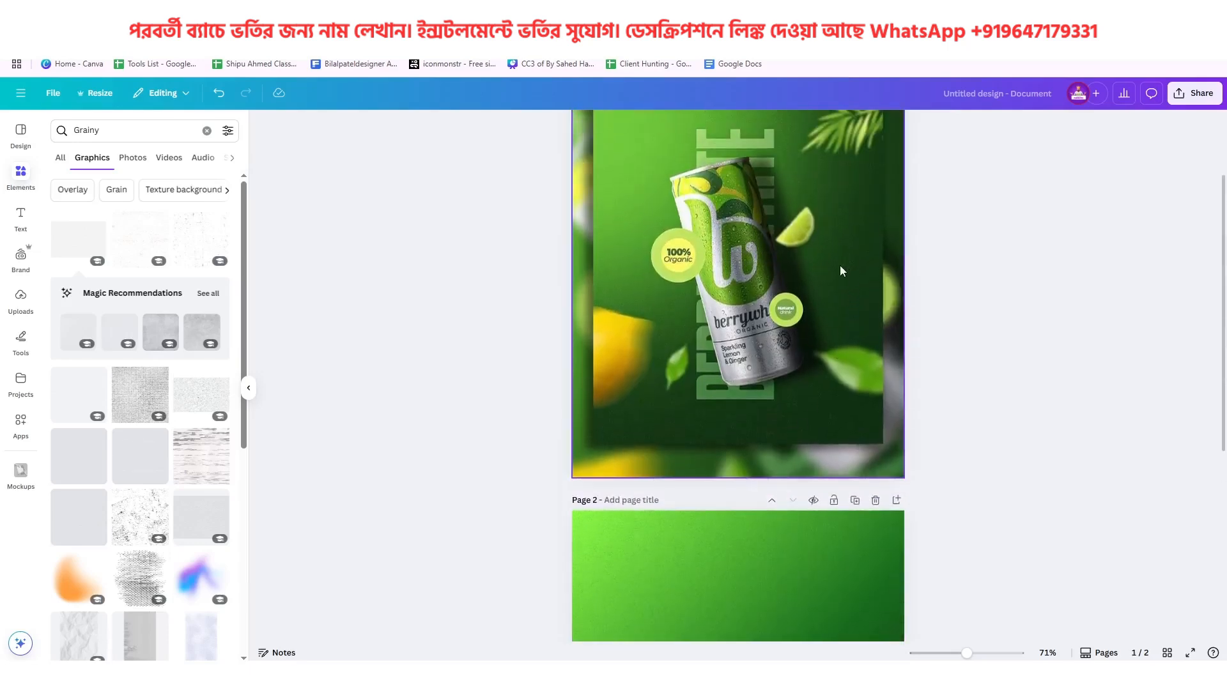
{"action": "scroll", "coordinate": [841, 271], "scroll_direction": "down", "scroll_amount": 4}
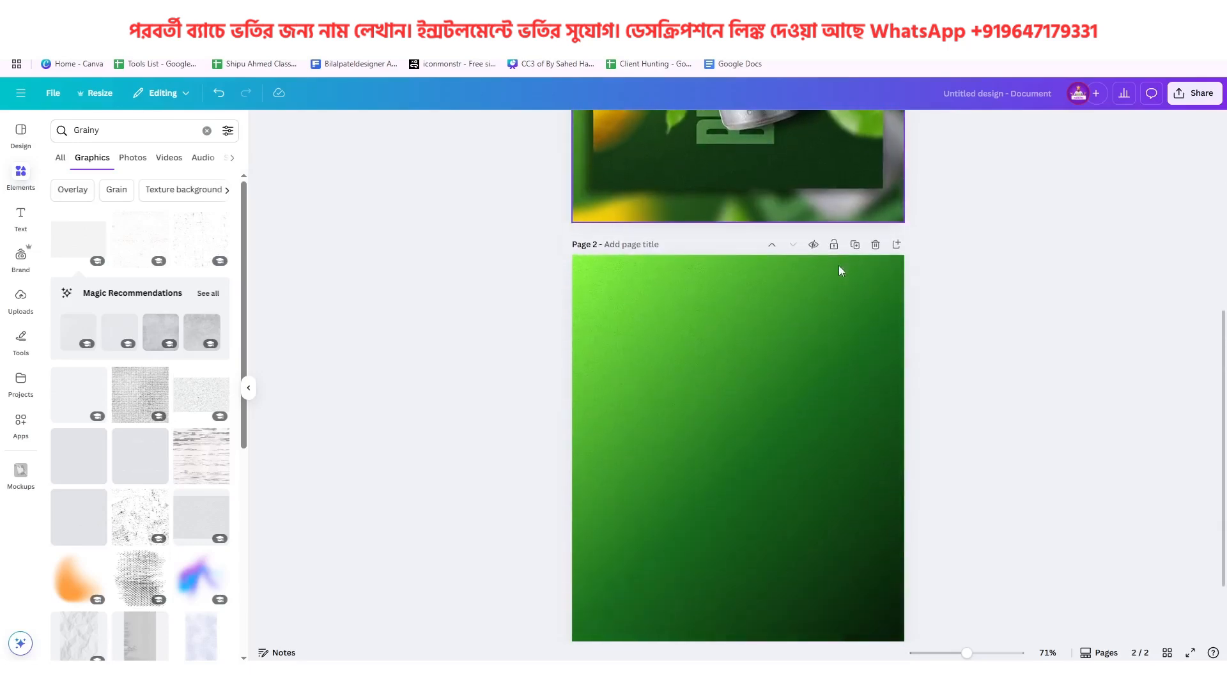
{"action": "left_click", "coordinate": [21, 300]}
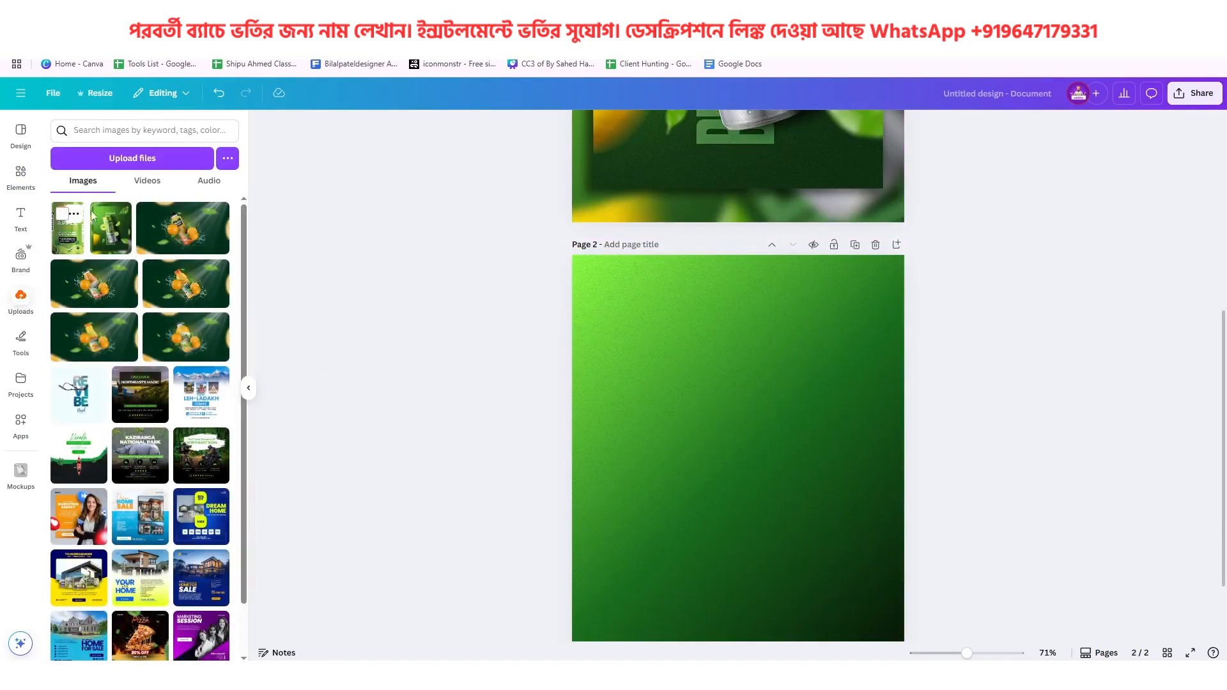
{"action": "left_click", "coordinate": [132, 158]}
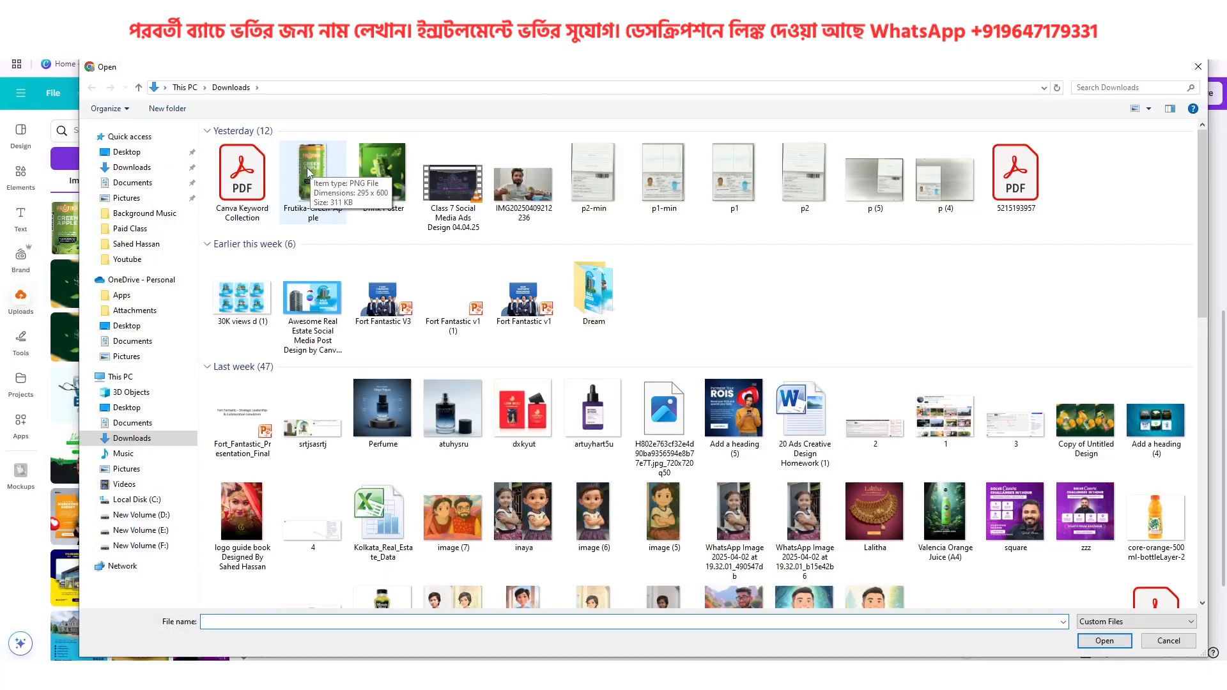
{"action": "left_click", "coordinate": [302, 191]}
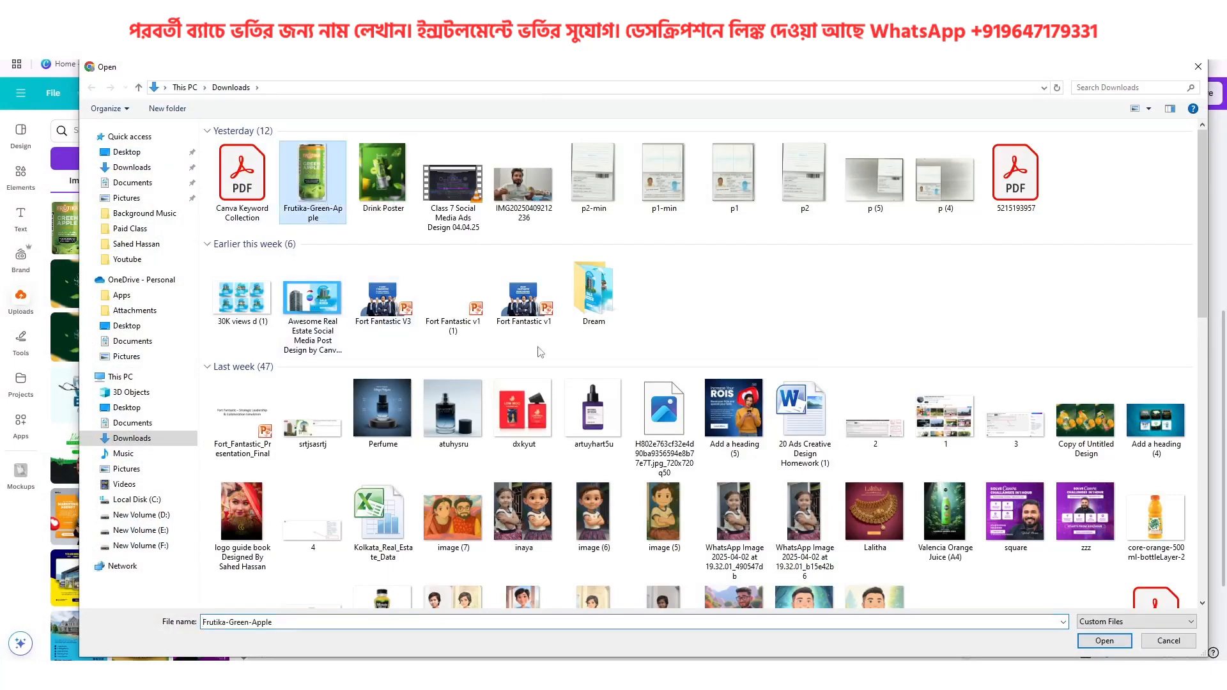
{"action": "left_click", "coordinate": [1154, 645]}
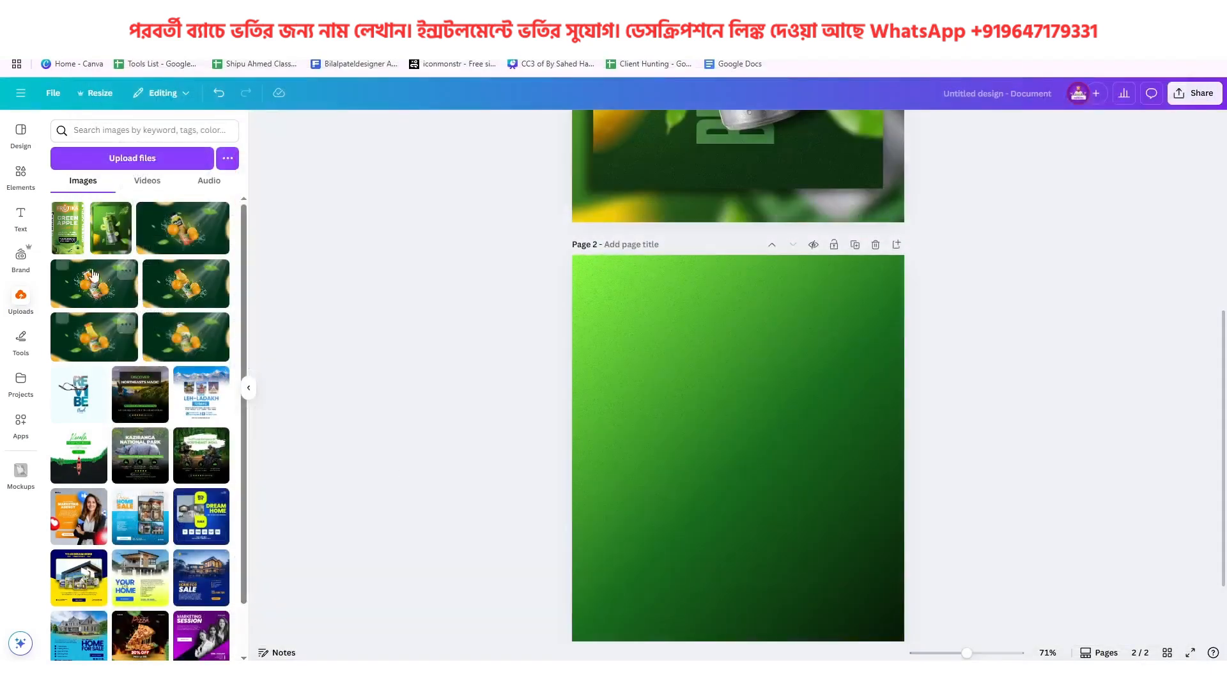
Add the uploaded Frutika Green Apple can to page 2 and scale it down after checking the reference poster
{"action": "left_click", "coordinate": [74, 241]}
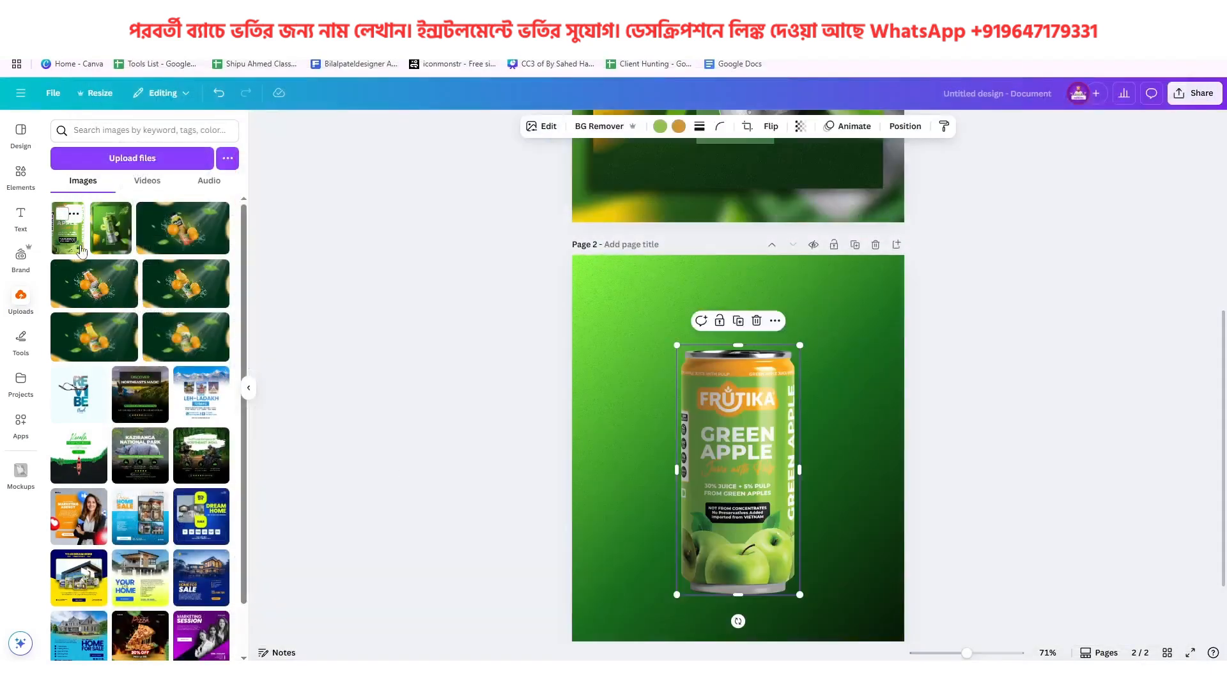
{"action": "scroll", "coordinate": [757, 466], "scroll_direction": "up", "scroll_amount": 5}
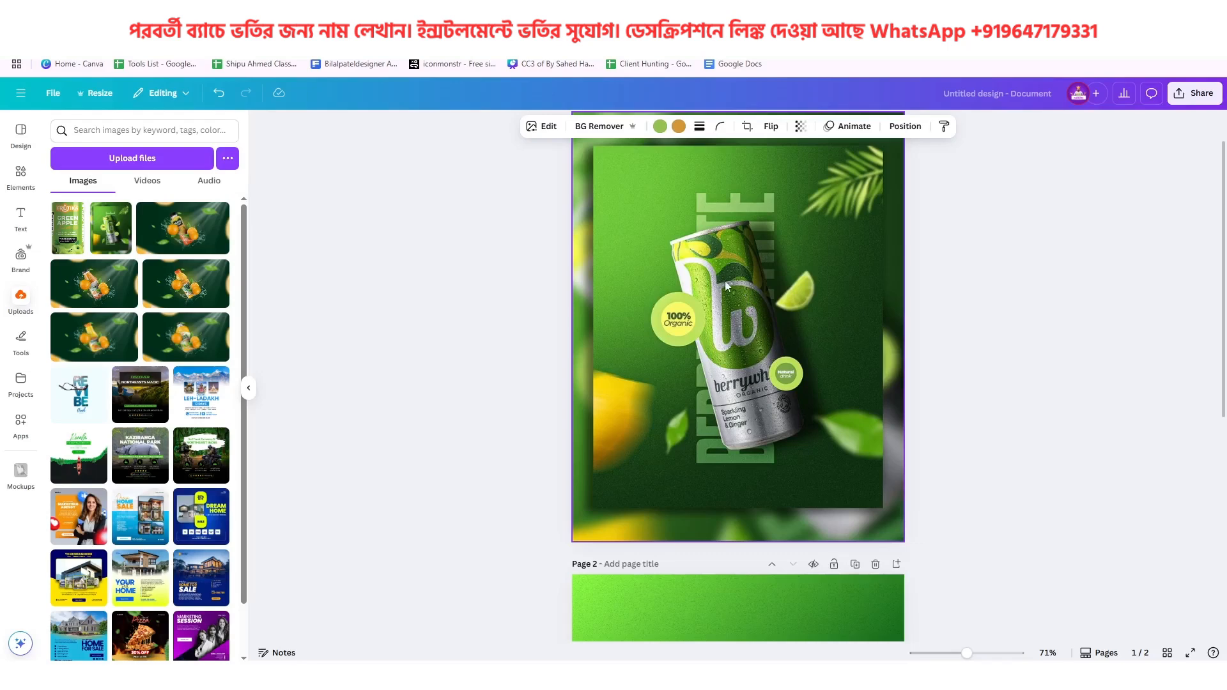
{"action": "scroll", "coordinate": [746, 408], "scroll_direction": "down", "scroll_amount": 6}
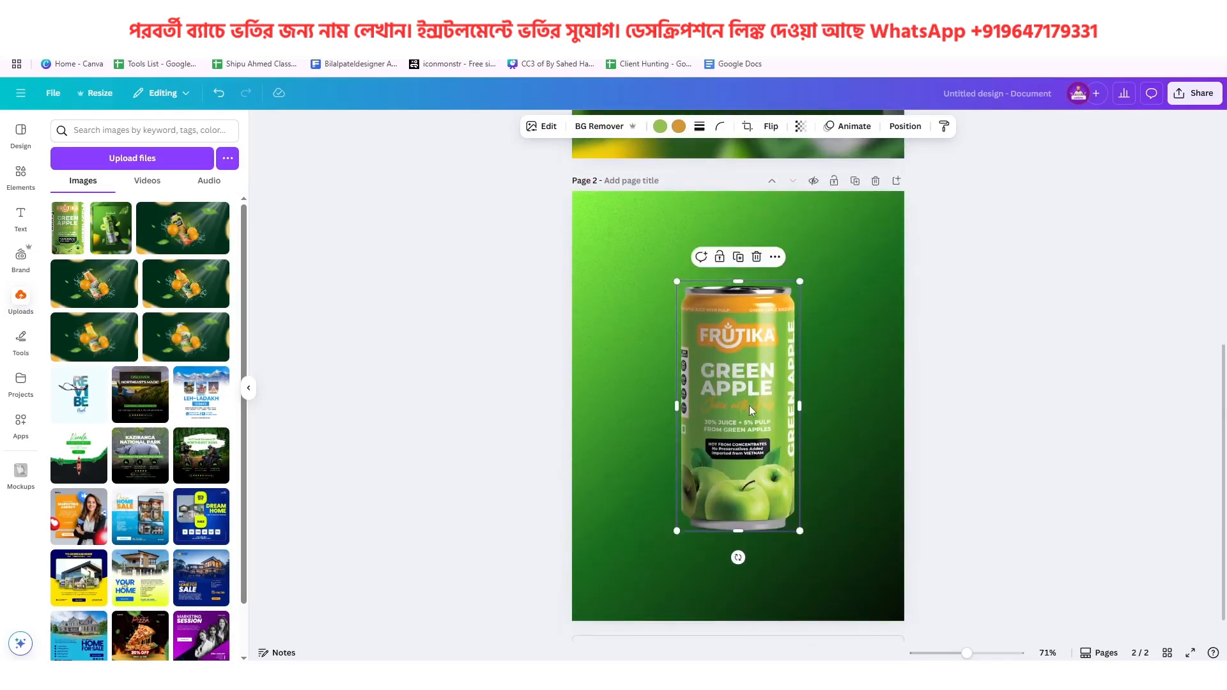
{"action": "left_click_drag", "start_coordinate": [801, 531], "coordinate": [768, 489]}
Tilt the can counterclockwise to resemble the angle of the can in the reference poster
{"action": "scroll", "coordinate": [767, 487], "scroll_direction": "up", "scroll_amount": 4}
{"action": "scroll", "coordinate": [743, 232], "scroll_direction": "up", "scroll_amount": 2}
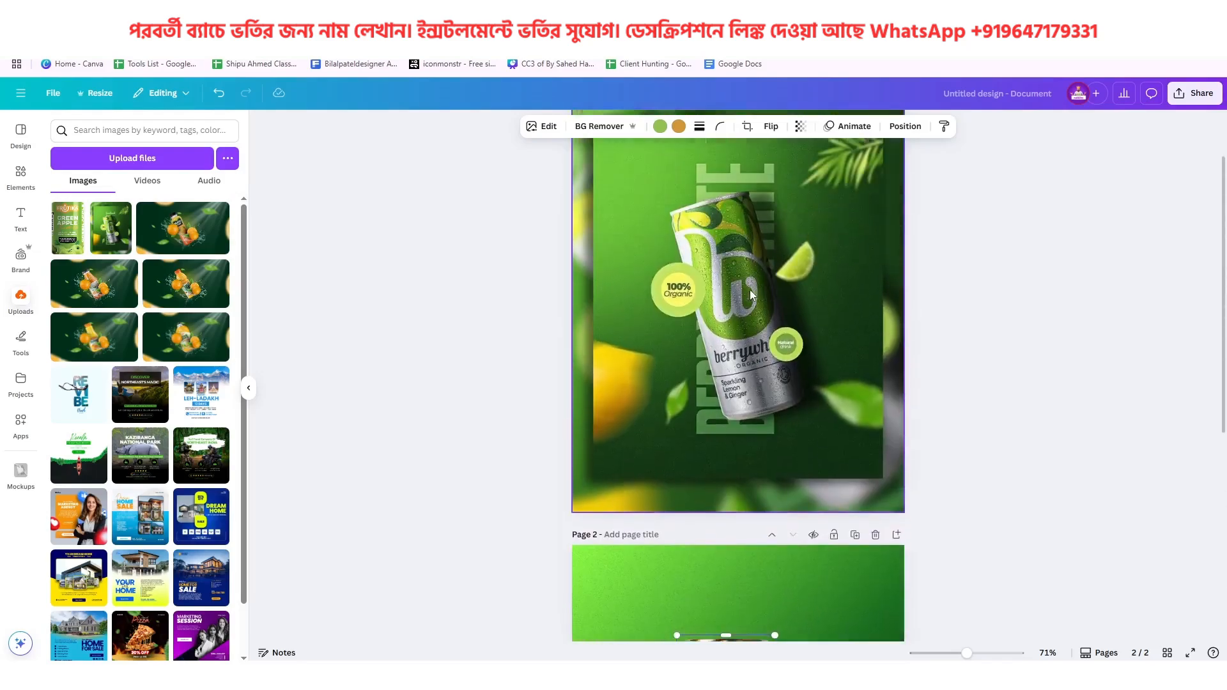
{"action": "scroll", "coordinate": [752, 447], "scroll_direction": "down", "scroll_amount": 5}
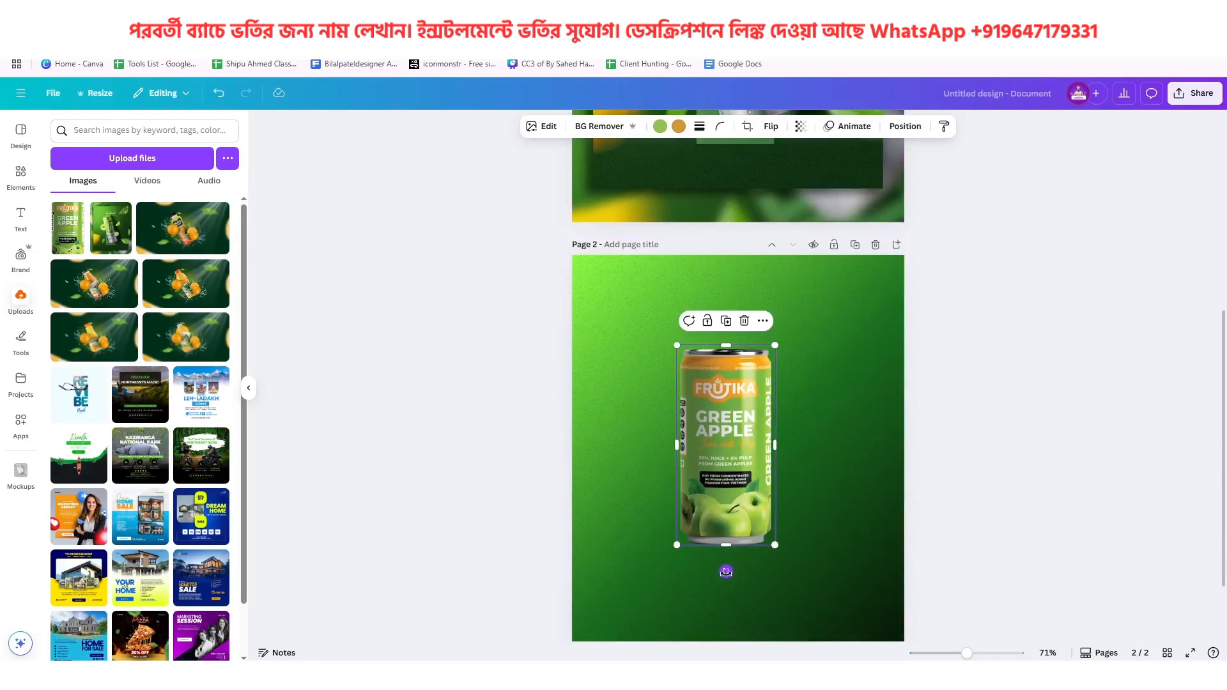
{"action": "left_click_drag", "start_coordinate": [726, 572], "coordinate": [770, 588]}
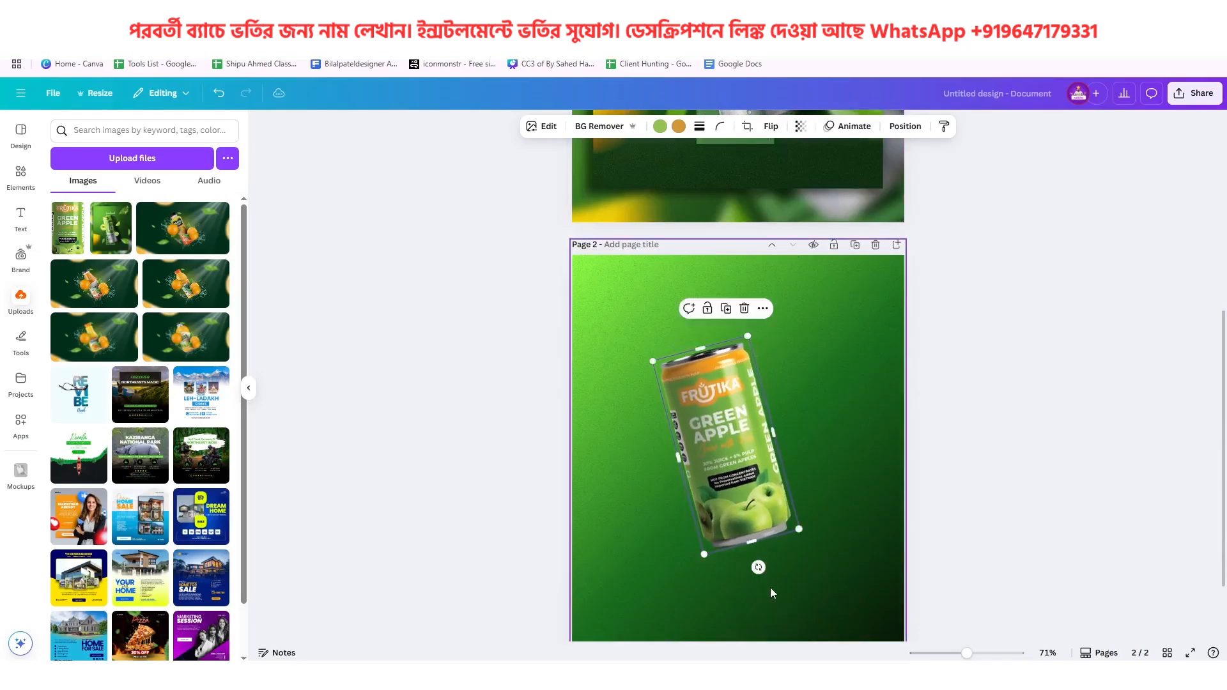
Ease the can's tilt slightly, and enlarge it a little near the middle of page 2
{"action": "scroll", "coordinate": [772, 585], "scroll_direction": "up", "scroll_amount": 4}
{"action": "scroll", "coordinate": [772, 584], "scroll_direction": "down", "scroll_amount": 5}
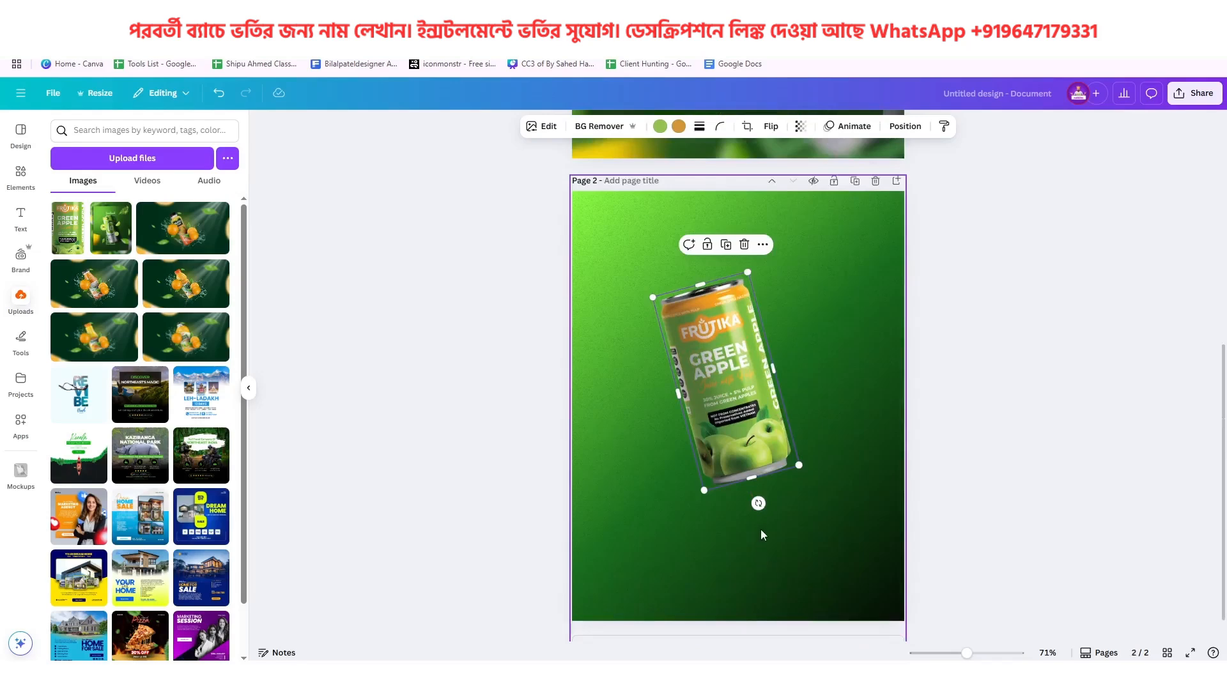
{"action": "left_click_drag", "start_coordinate": [759, 503], "coordinate": [752, 505]}
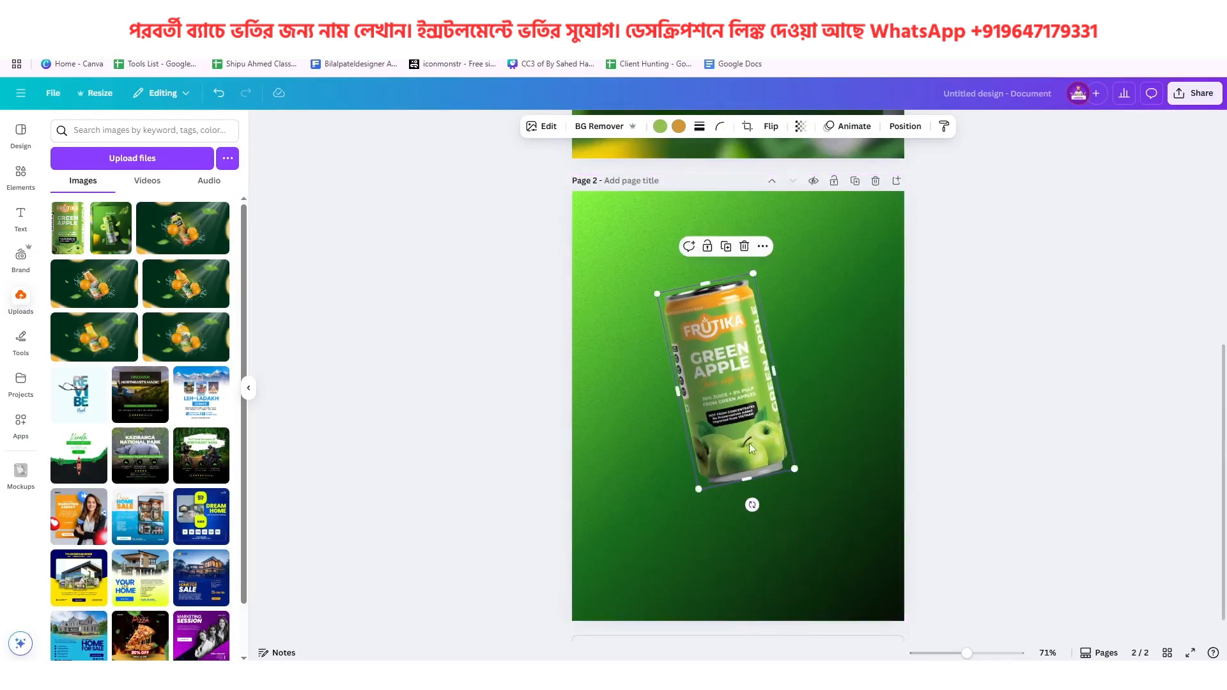
{"action": "left_click_drag", "start_coordinate": [802, 478], "coordinate": [817, 491]}
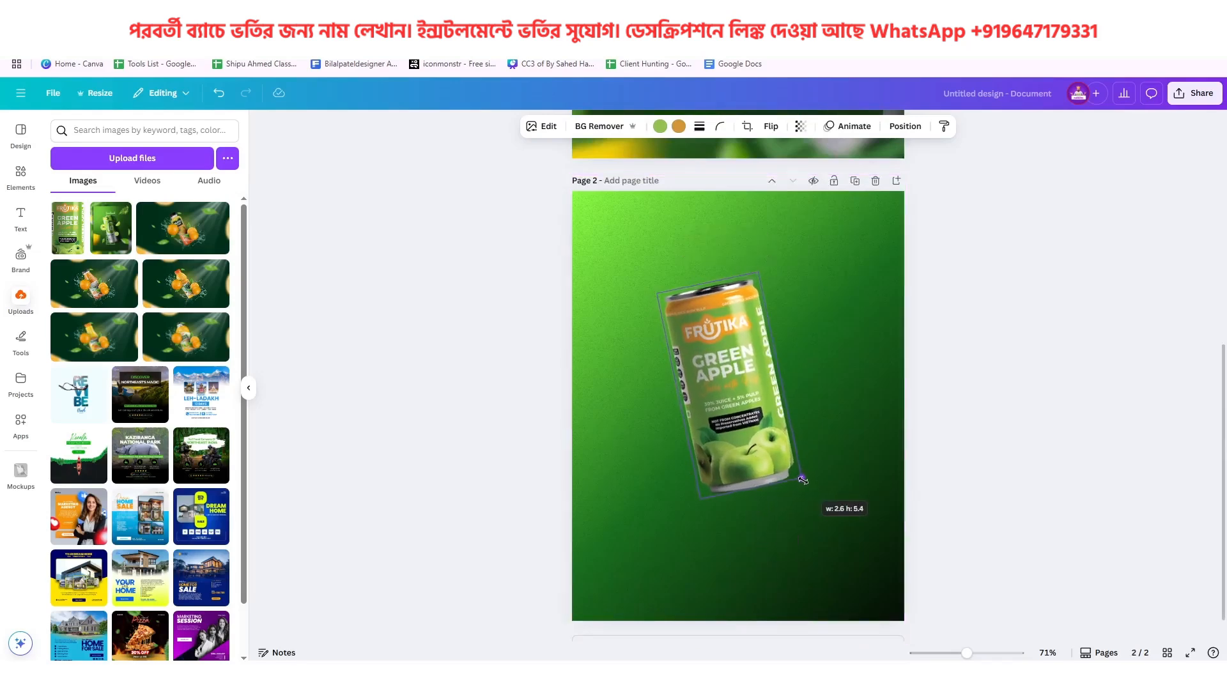
{"action": "left_click_drag", "start_coordinate": [746, 442], "coordinate": [747, 449]}
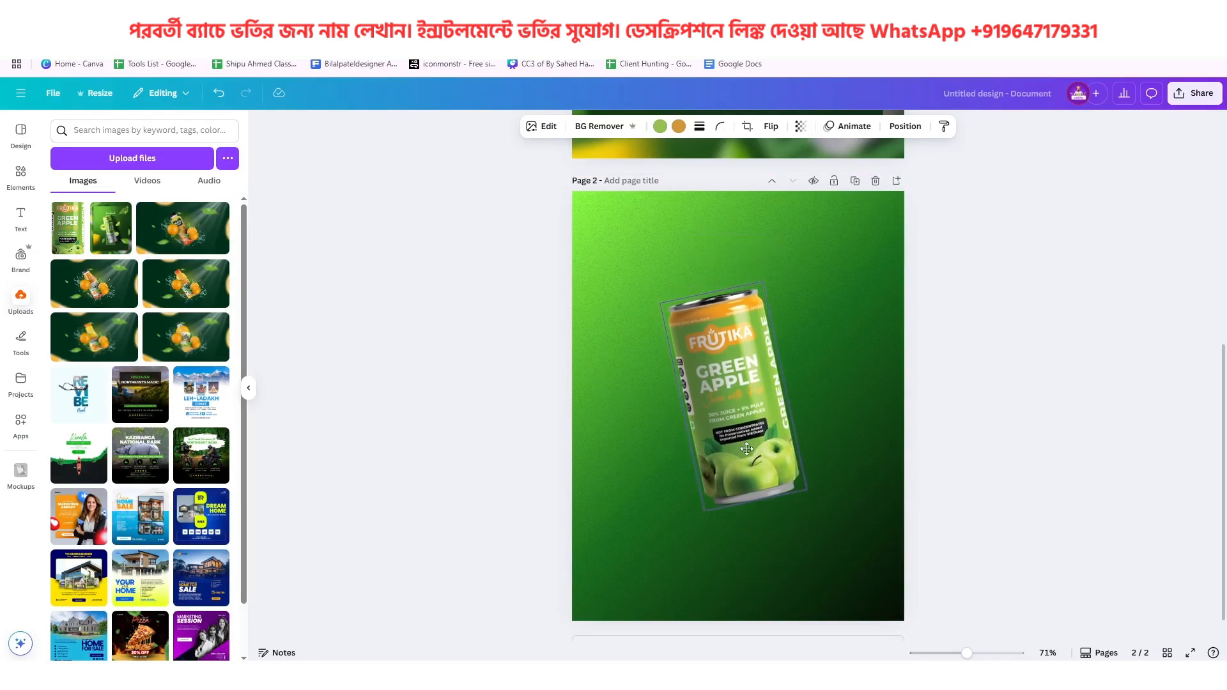
Recolor the can's light green with the custom dark green #319100
{"action": "scroll", "coordinate": [747, 448], "scroll_direction": "up", "scroll_amount": 5}
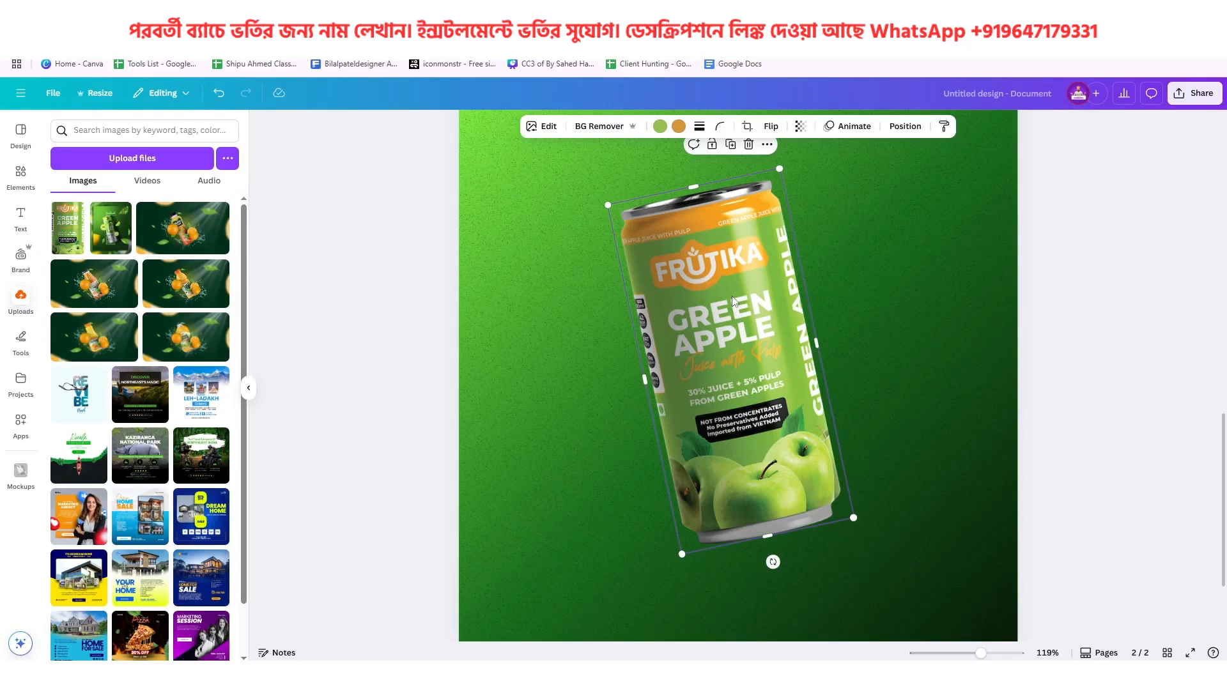
{"action": "left_click", "coordinate": [660, 126]}
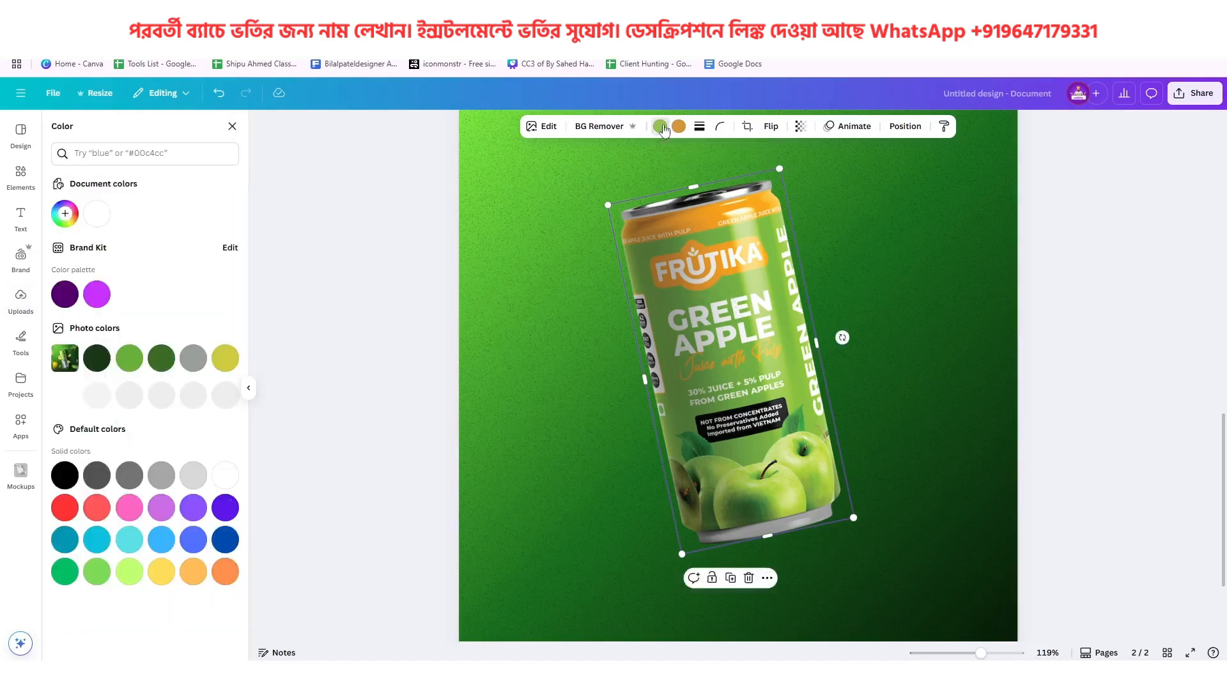
{"action": "left_click", "coordinate": [160, 365]}
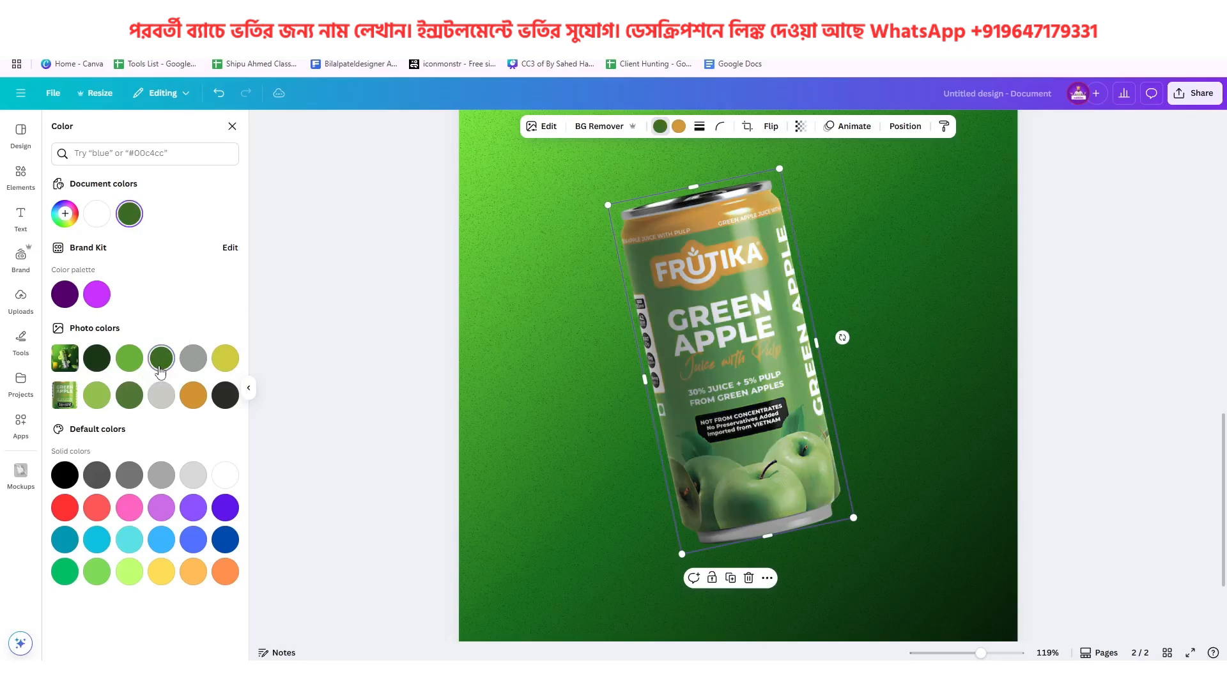
{"action": "left_click", "coordinate": [65, 214]}
{"action": "left_click_drag", "start_coordinate": [170, 275], "coordinate": [250, 267]}
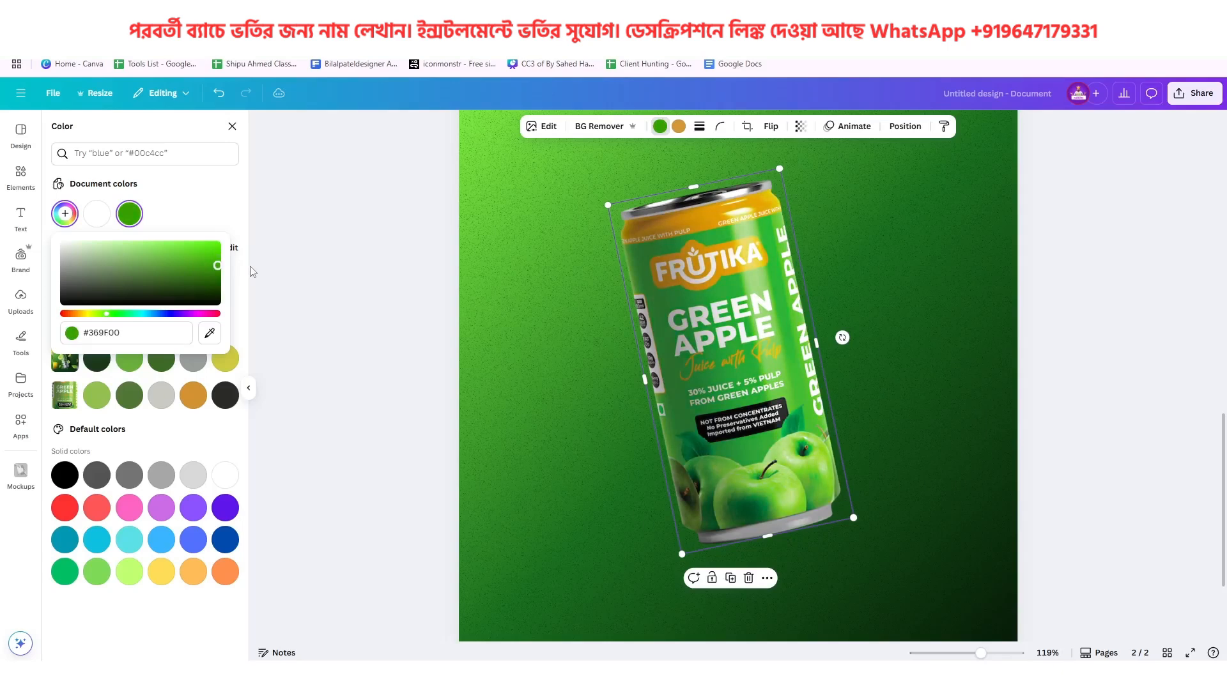
{"action": "left_click_drag", "start_coordinate": [250, 267], "coordinate": [257, 270]}
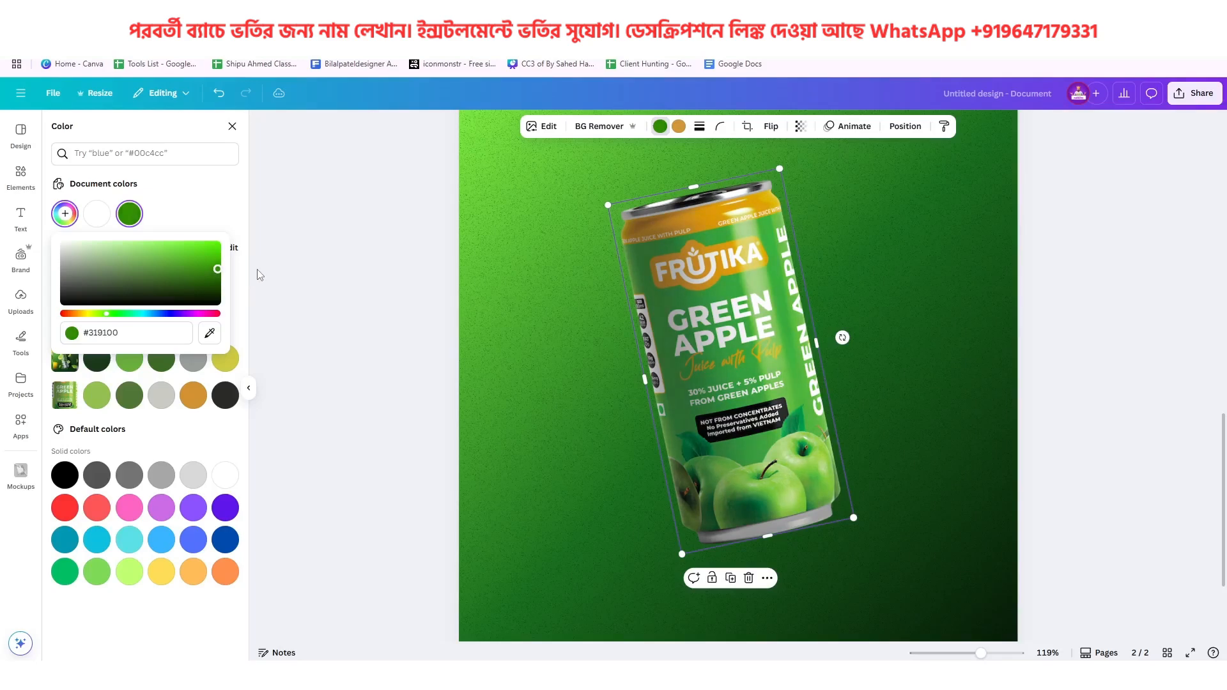
Compare the can with the reference poster and brighten its green to #3DB400
{"action": "scroll", "coordinate": [712, 387], "scroll_direction": "down", "scroll_amount": 5}
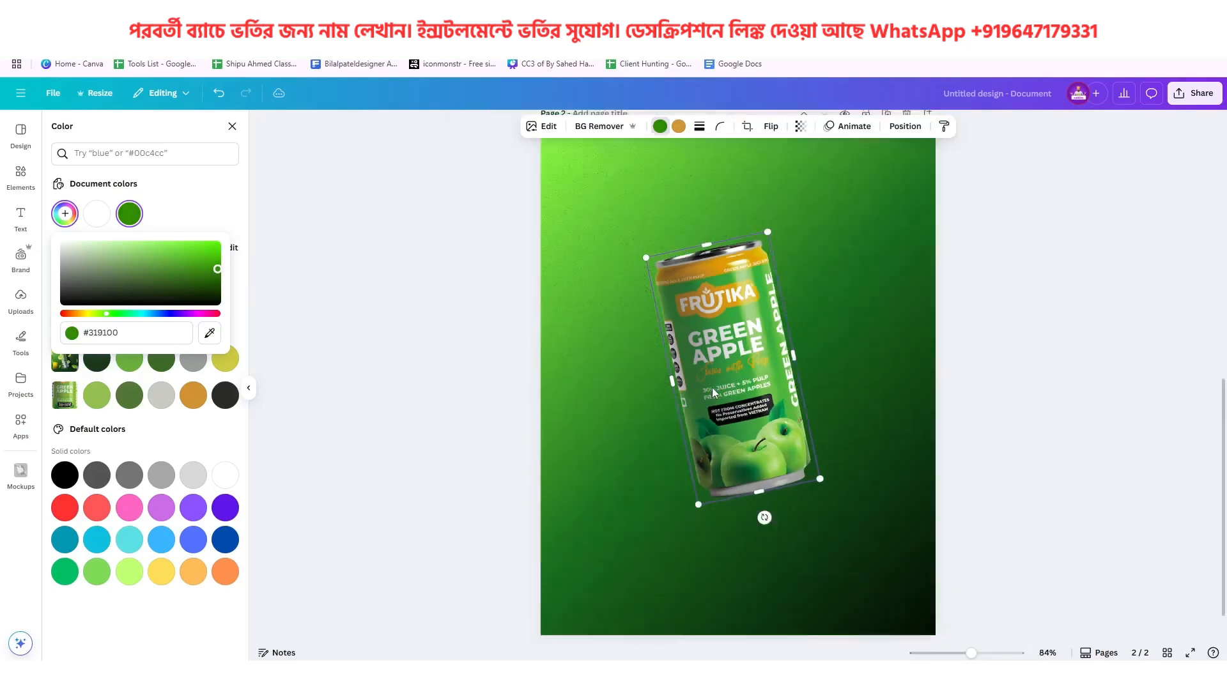
{"action": "scroll", "coordinate": [755, 401], "scroll_direction": "up", "scroll_amount": 4}
{"action": "scroll", "coordinate": [751, 274], "scroll_direction": "down", "scroll_amount": 5}
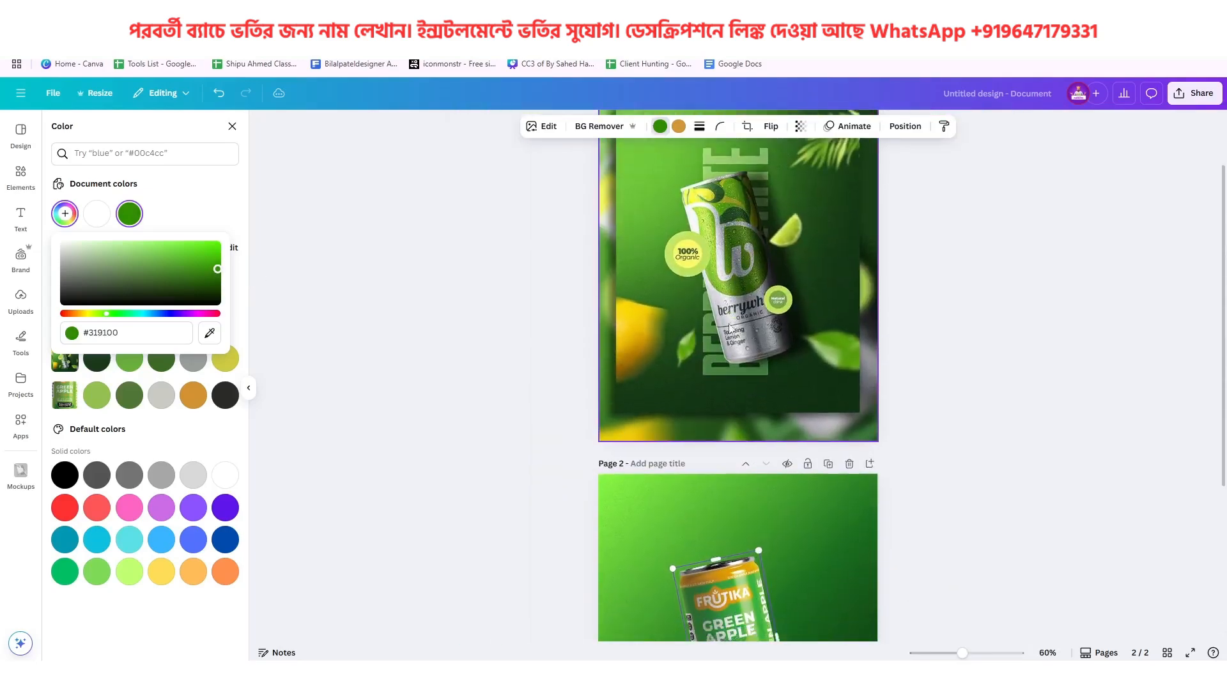
{"action": "scroll", "coordinate": [733, 503], "scroll_direction": "up", "scroll_amount": 3}
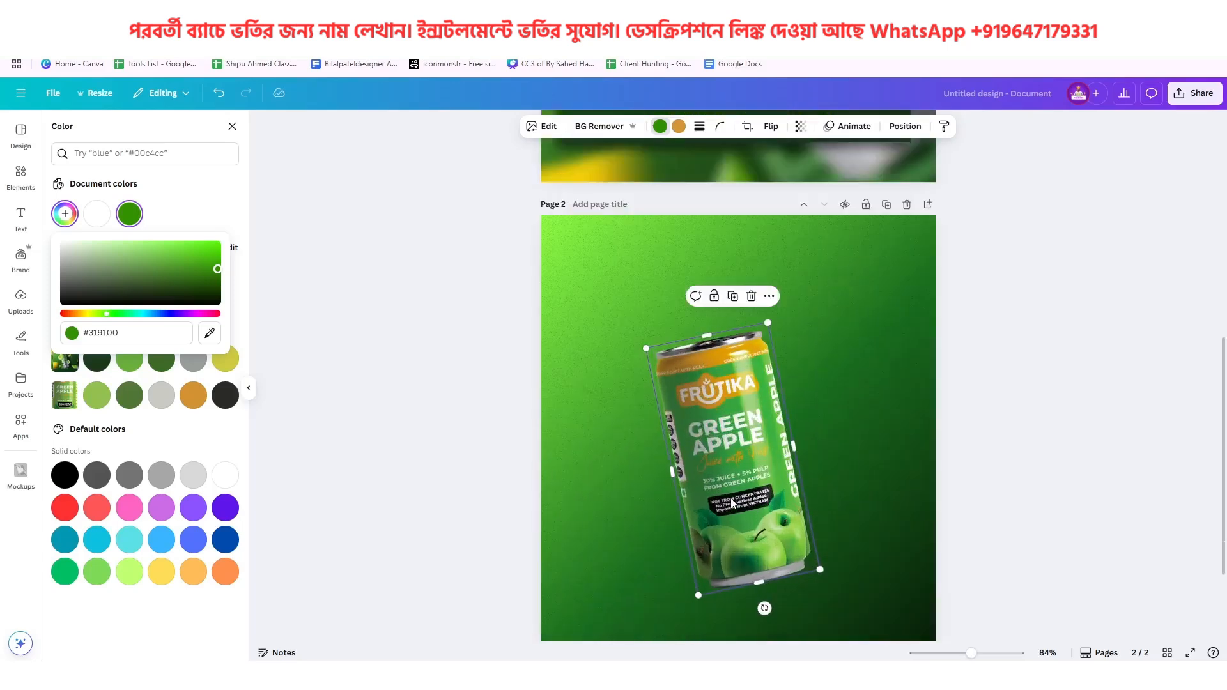
{"action": "left_click", "coordinate": [210, 254]}
{"action": "left_click_drag", "start_coordinate": [210, 254], "coordinate": [234, 262]}
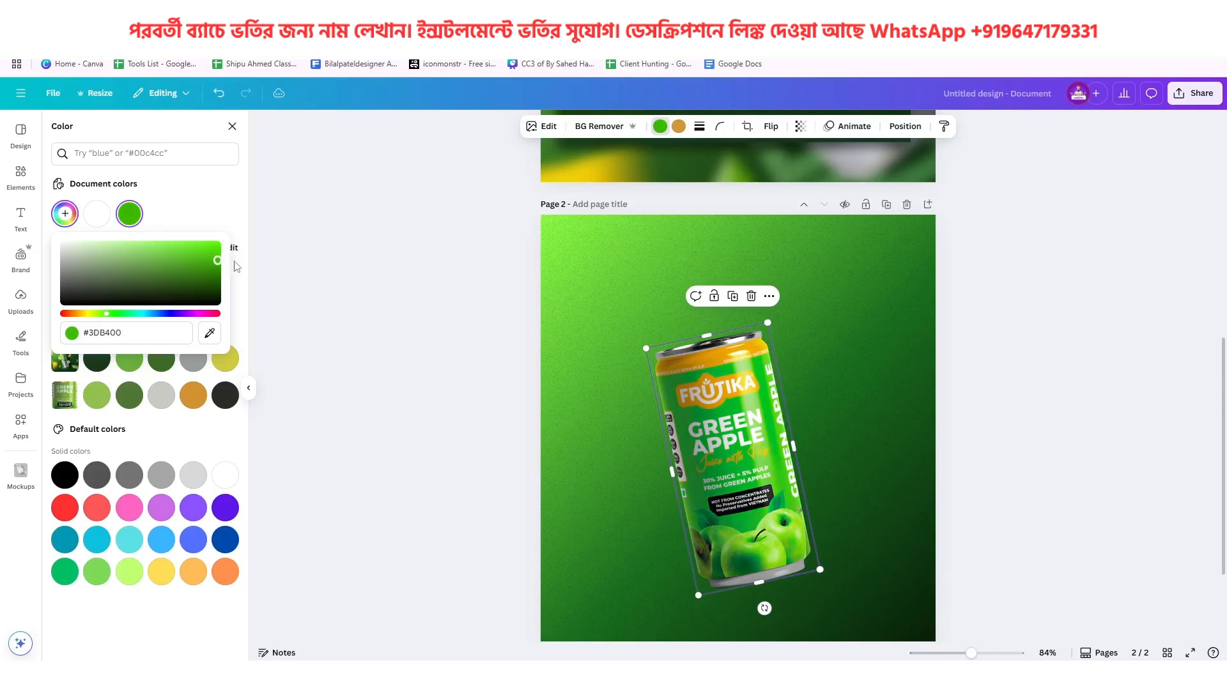
Open the can's image adjustments and set its brightness to -20
{"action": "left_click", "coordinate": [538, 127]}
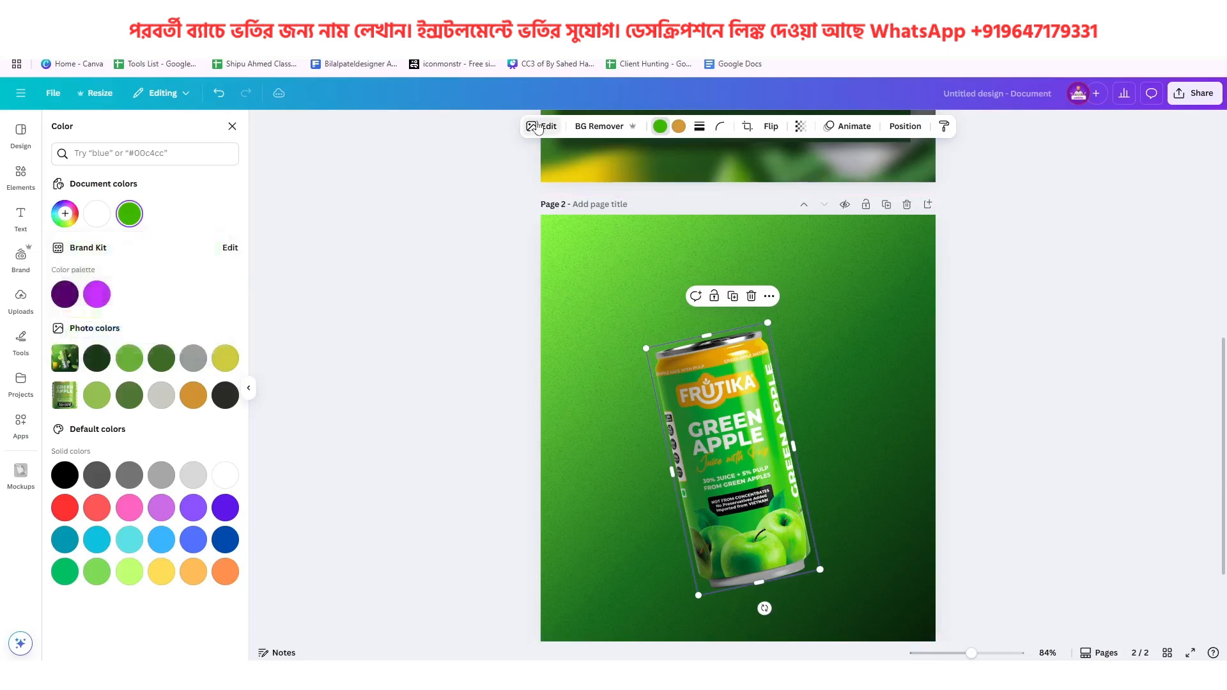
{"action": "left_click", "coordinate": [540, 127]}
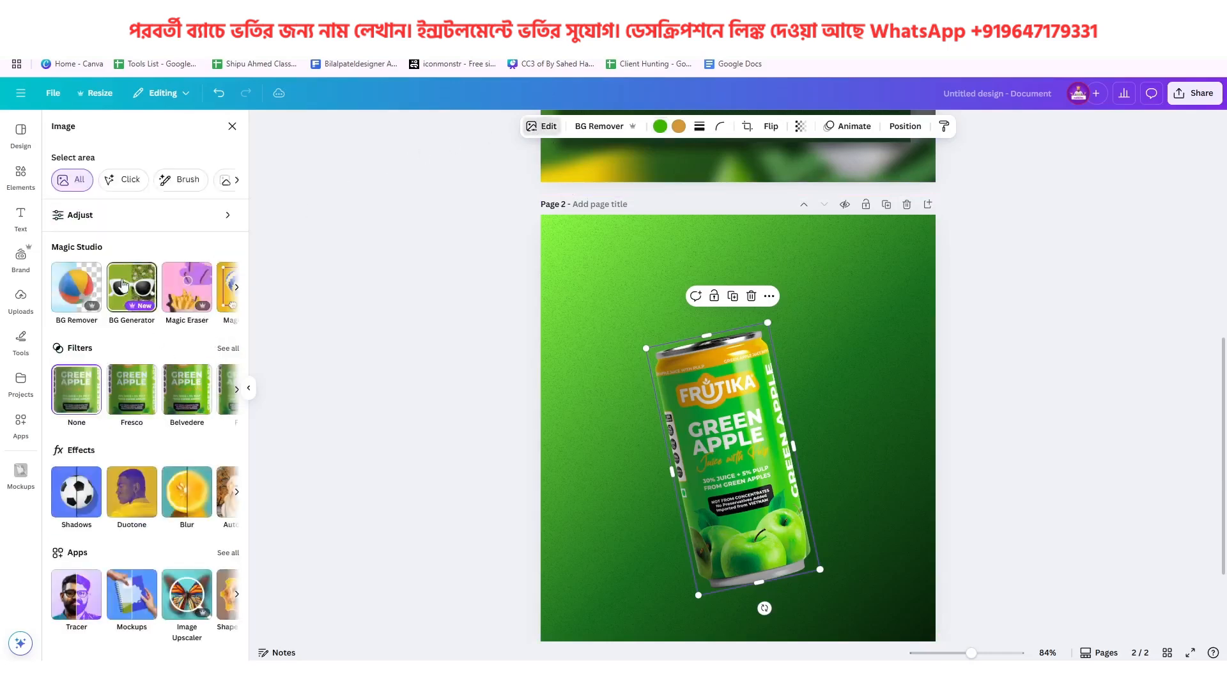
{"action": "left_click", "coordinate": [121, 221]}
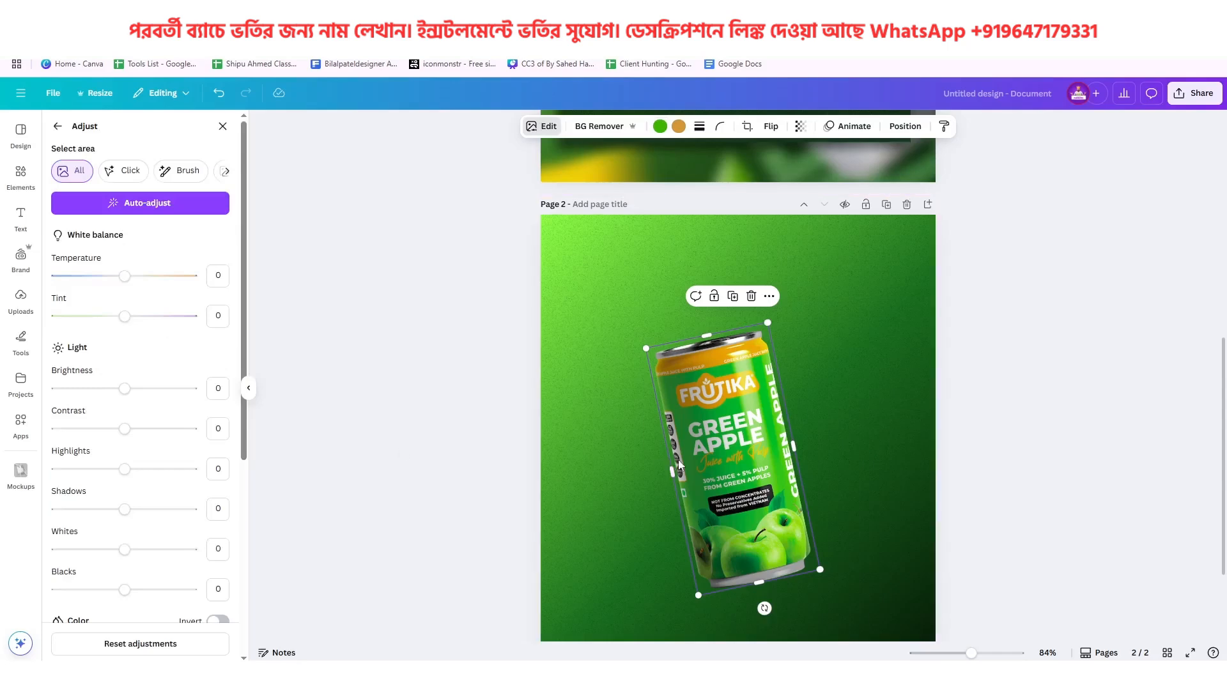
{"action": "scroll", "coordinate": [679, 463], "scroll_direction": "down", "scroll_amount": 2}
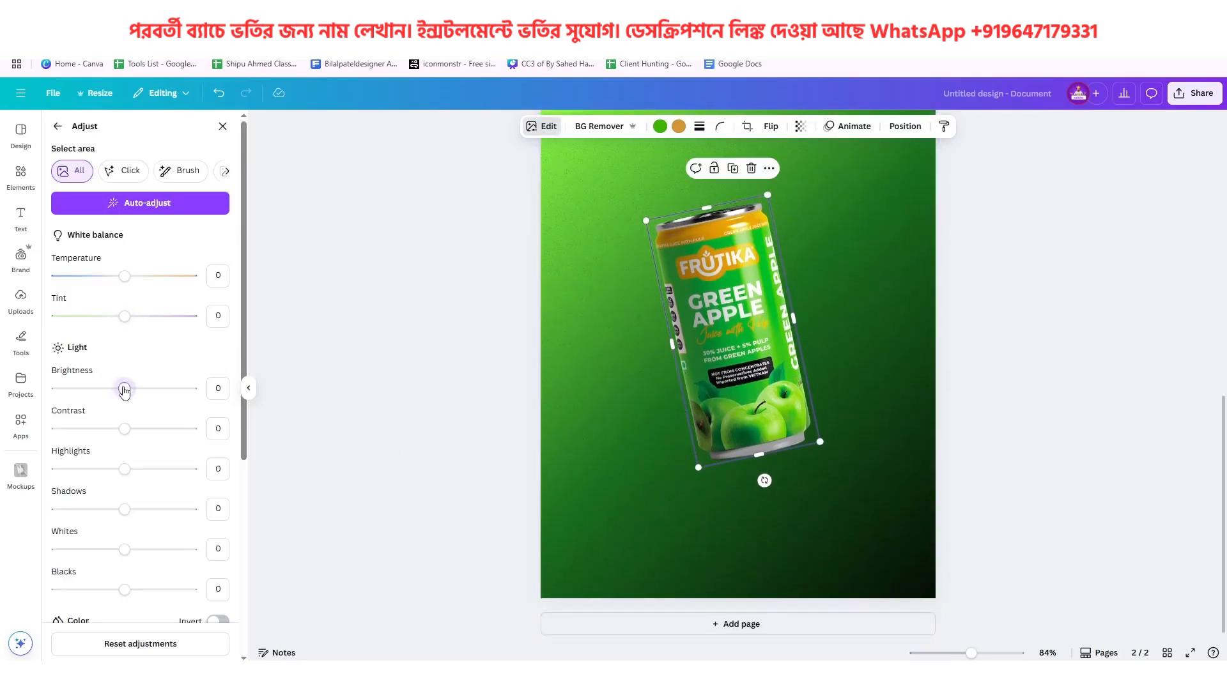
{"action": "left_click_drag", "start_coordinate": [124, 390], "coordinate": [112, 390]}
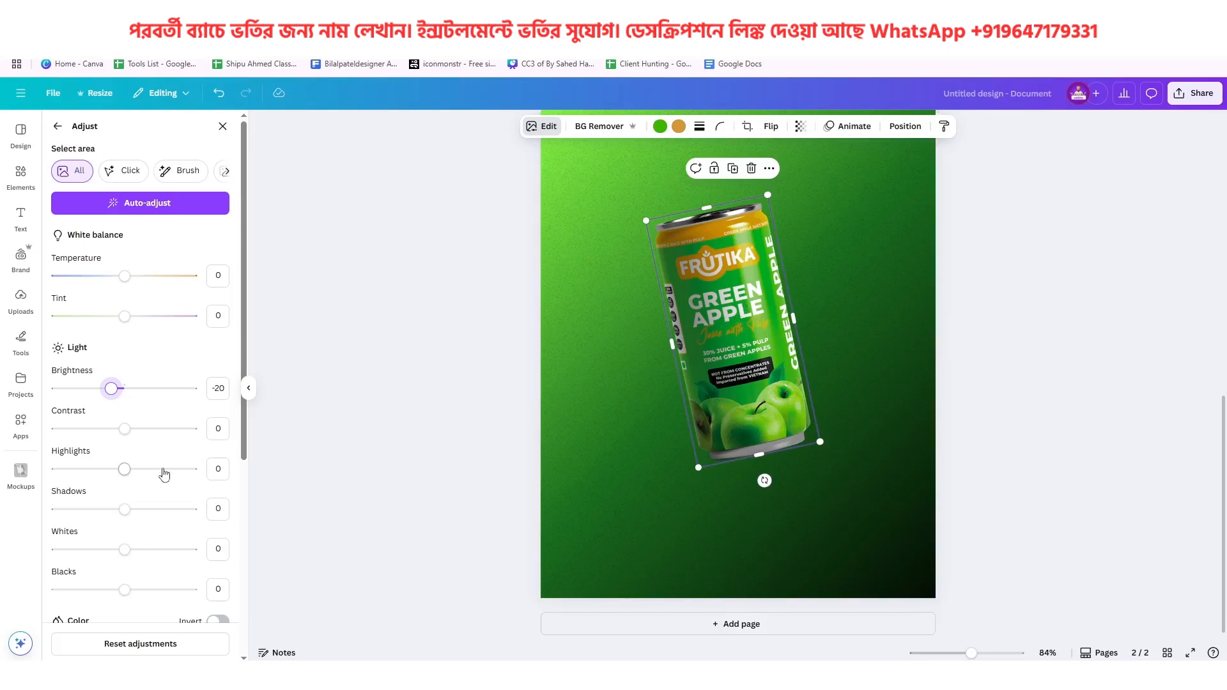
Set the can's contrast to 40 and its shadows to -42
{"action": "scroll", "coordinate": [164, 474], "scroll_direction": "down", "scroll_amount": 1}
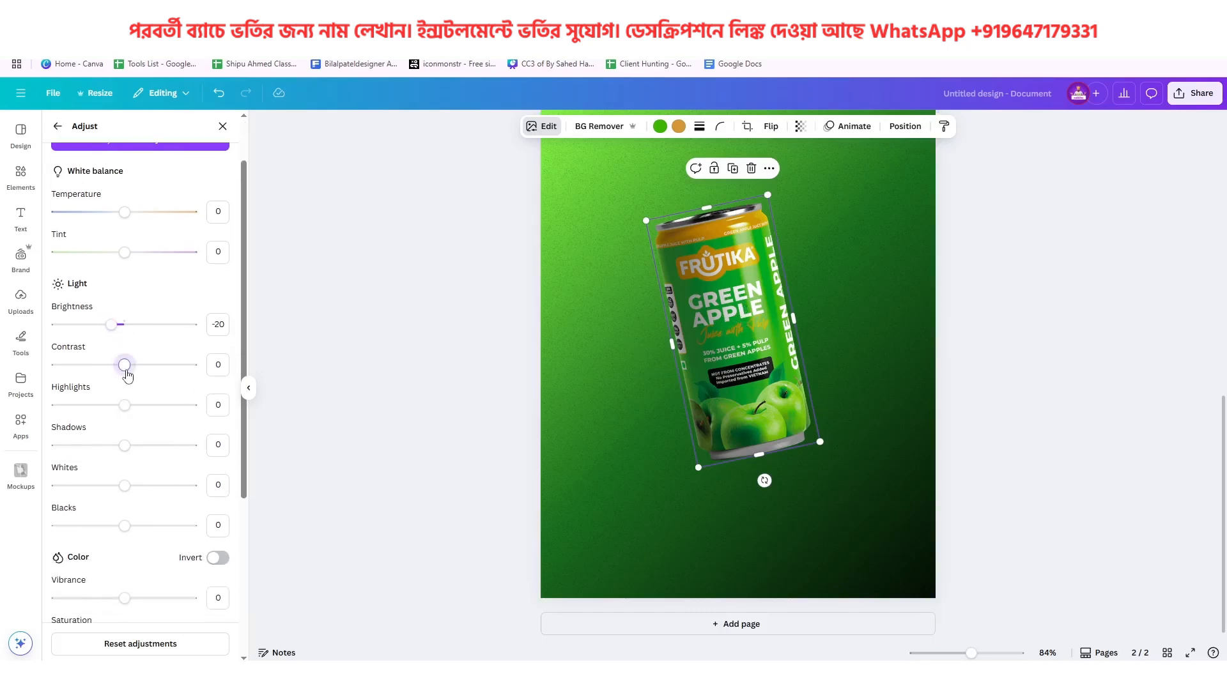
{"action": "left_click_drag", "start_coordinate": [126, 374], "coordinate": [175, 375]}
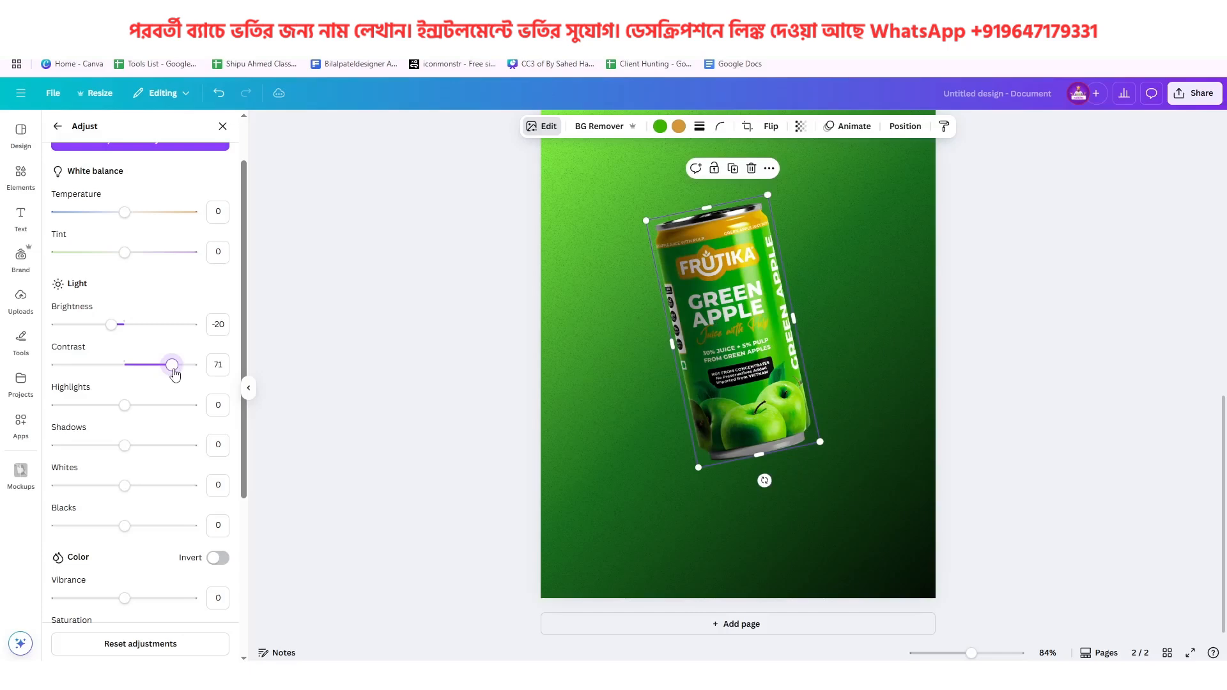
{"action": "left_click_drag", "start_coordinate": [175, 375], "coordinate": [153, 375]}
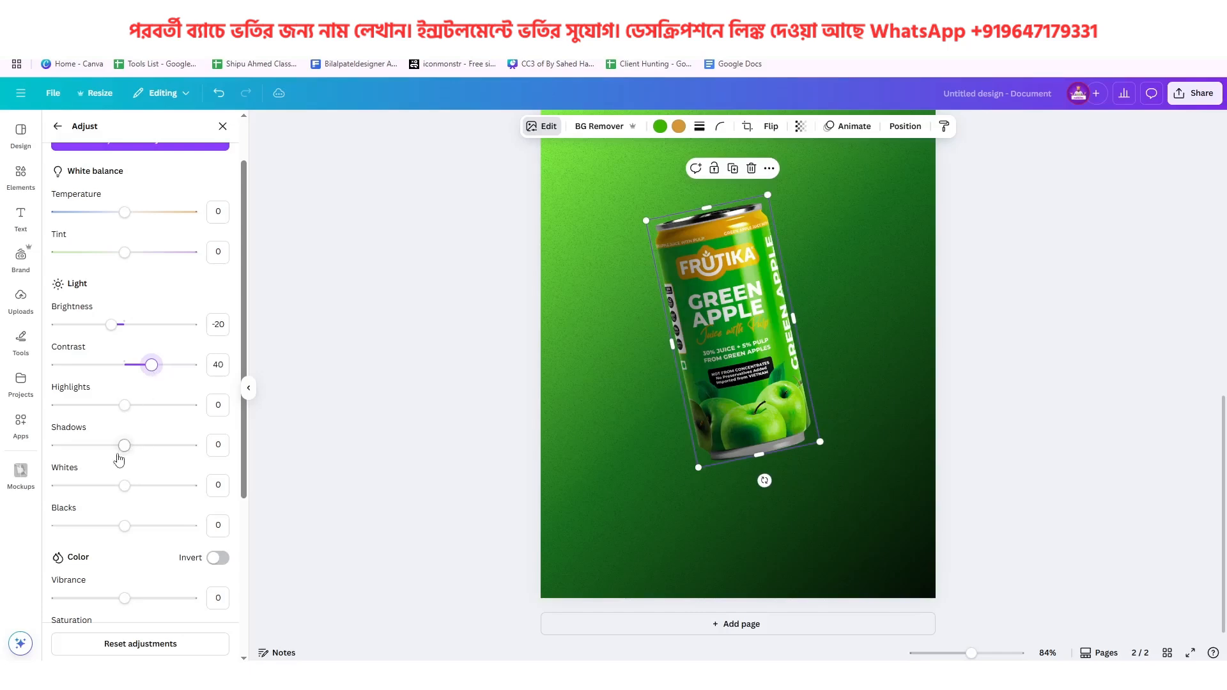
{"action": "left_click_drag", "start_coordinate": [124, 445], "coordinate": [96, 453]}
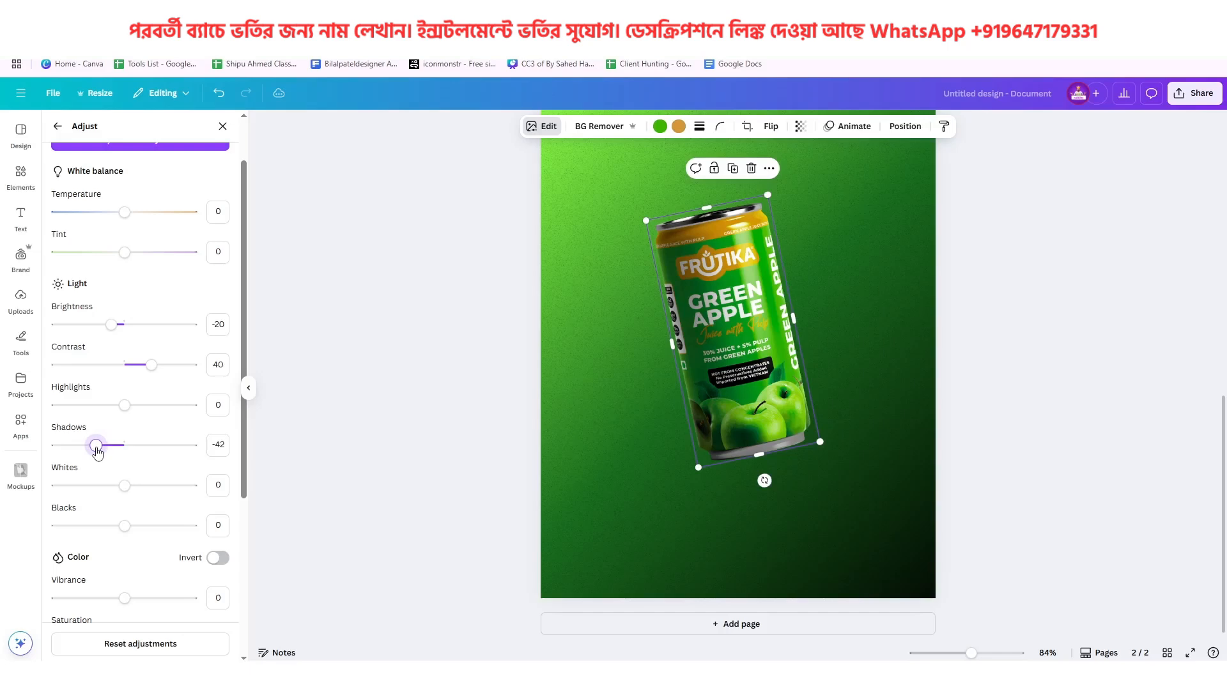
Deselect the can and examine the reference poster for comparison
{"action": "left_click", "coordinate": [818, 318]}
{"action": "scroll", "coordinate": [834, 350], "scroll_direction": "up", "scroll_amount": 3}
{"action": "scroll", "coordinate": [834, 357], "scroll_direction": "up", "scroll_amount": 4}
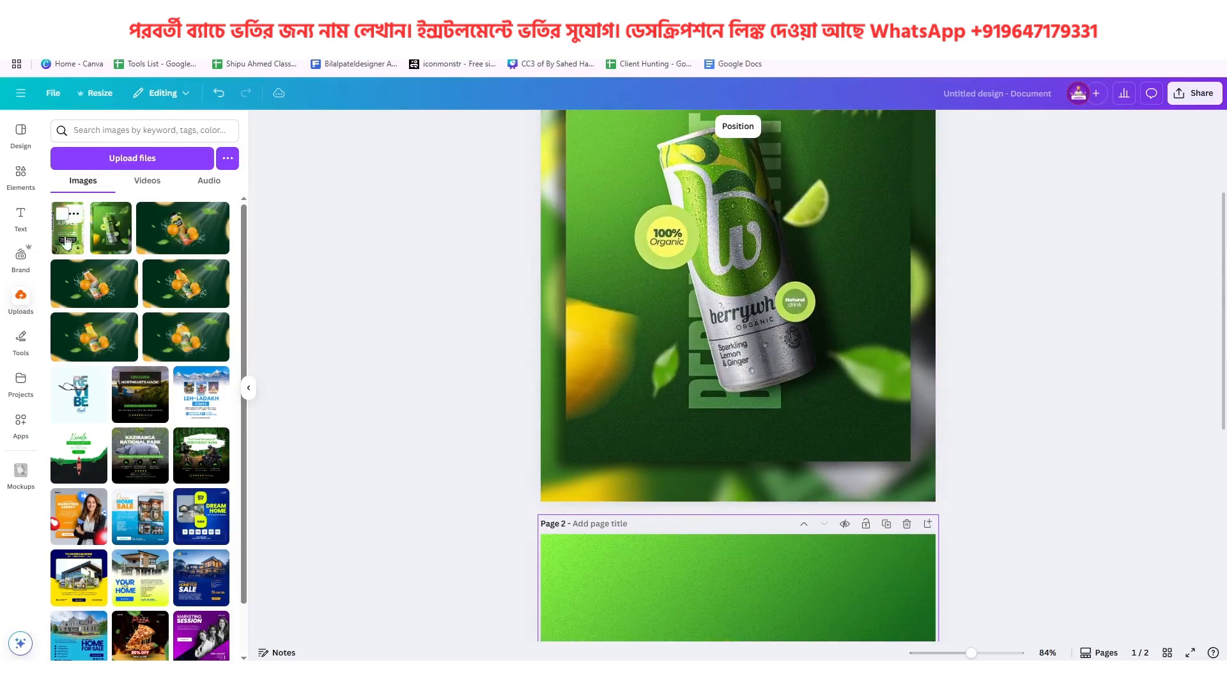
Place an unedited copy of the can beside the adjusted one for comparison and delete it again
{"action": "scroll", "coordinate": [975, 452], "scroll_direction": "down", "scroll_amount": 5}
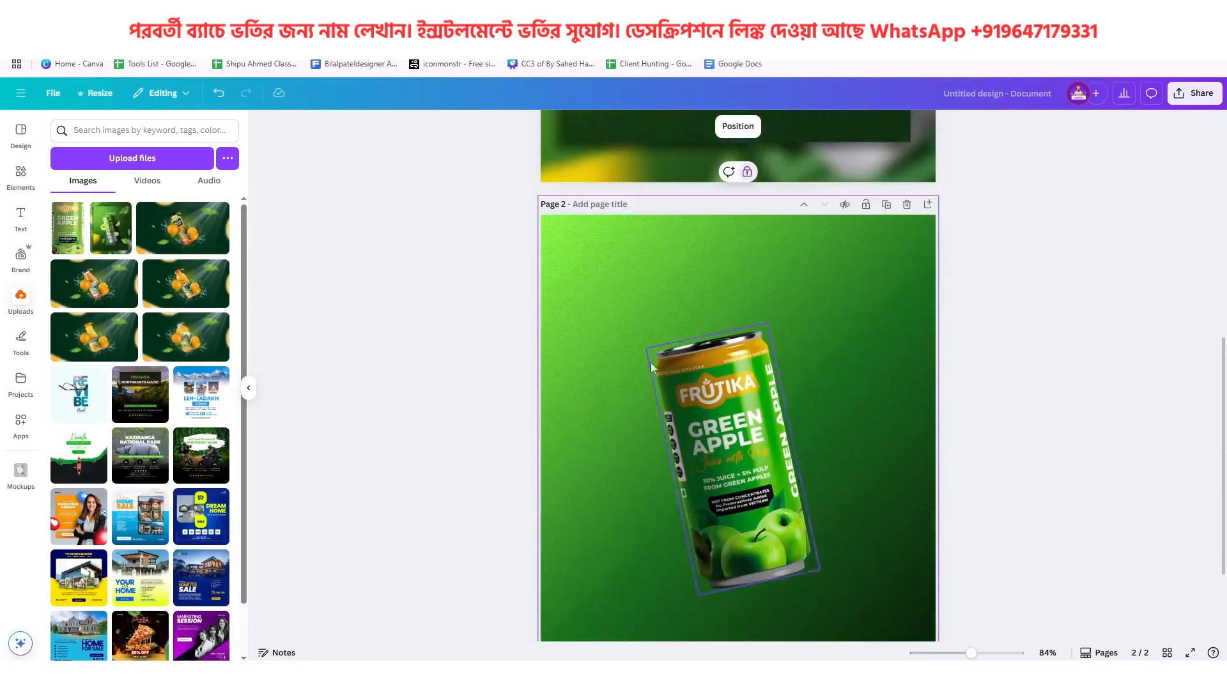
{"action": "left_click", "coordinate": [60, 246]}
{"action": "left_click_drag", "start_coordinate": [747, 419], "coordinate": [872, 352]}
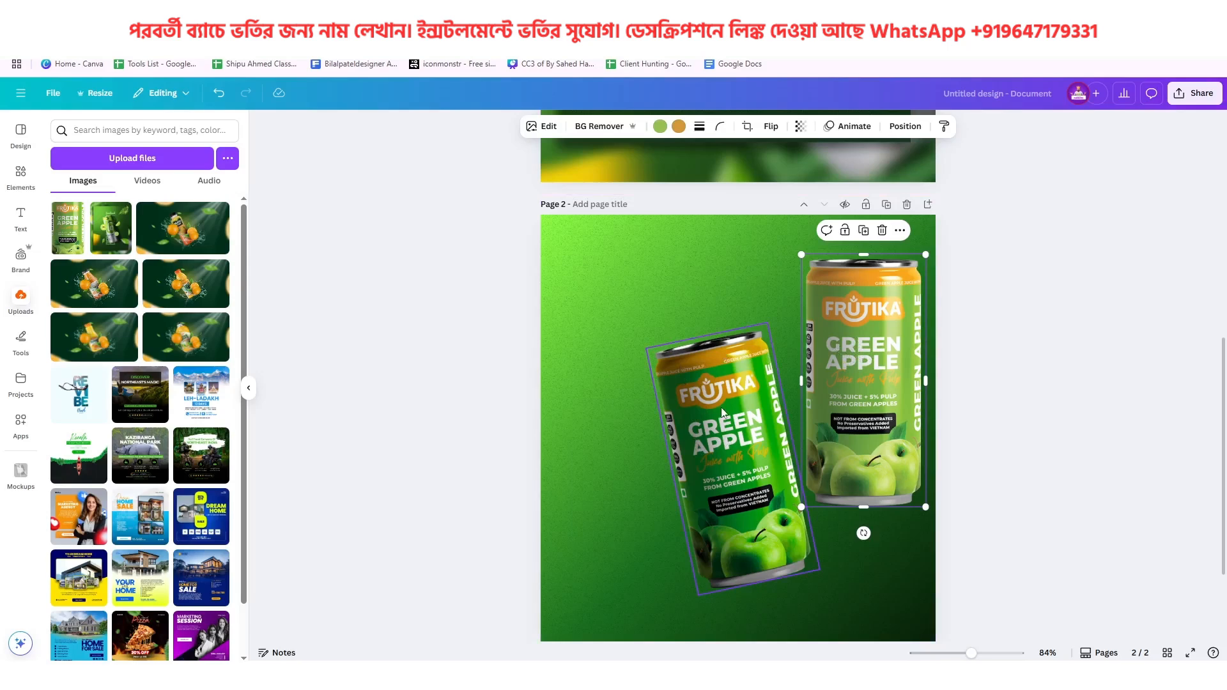
{"action": "left_click", "coordinate": [883, 231]}
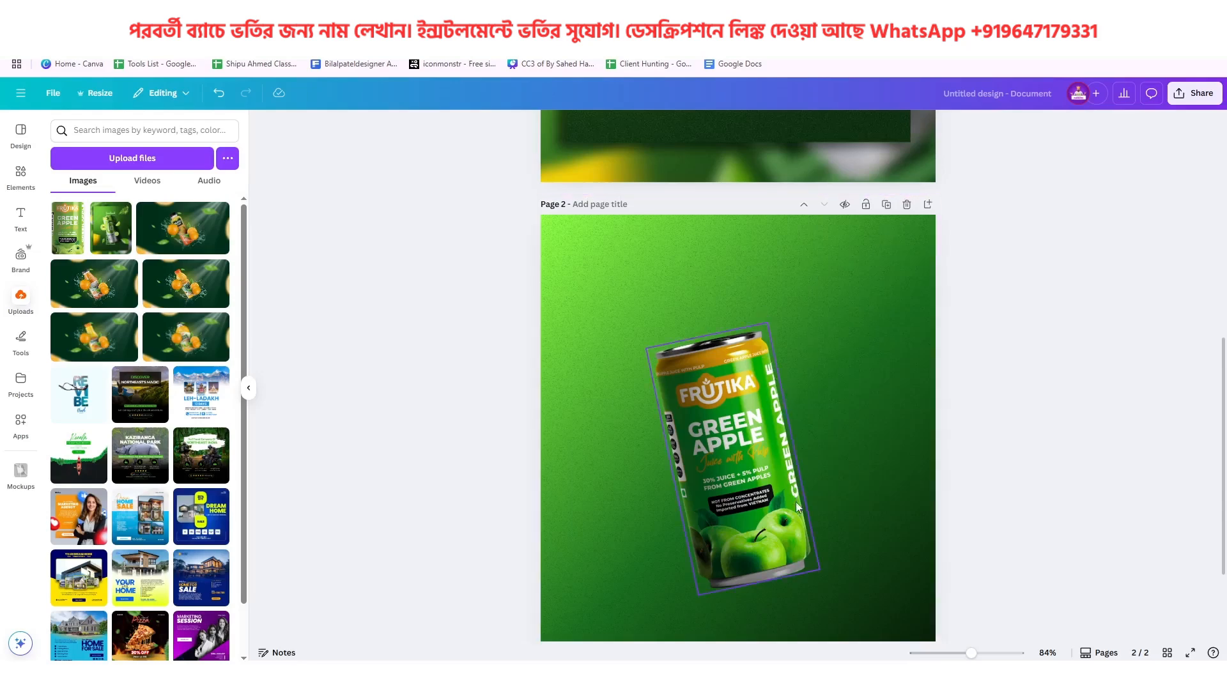
Search the elements for "shadow", check the photo results, and return to the graphics results
{"action": "left_click", "coordinate": [23, 189]}
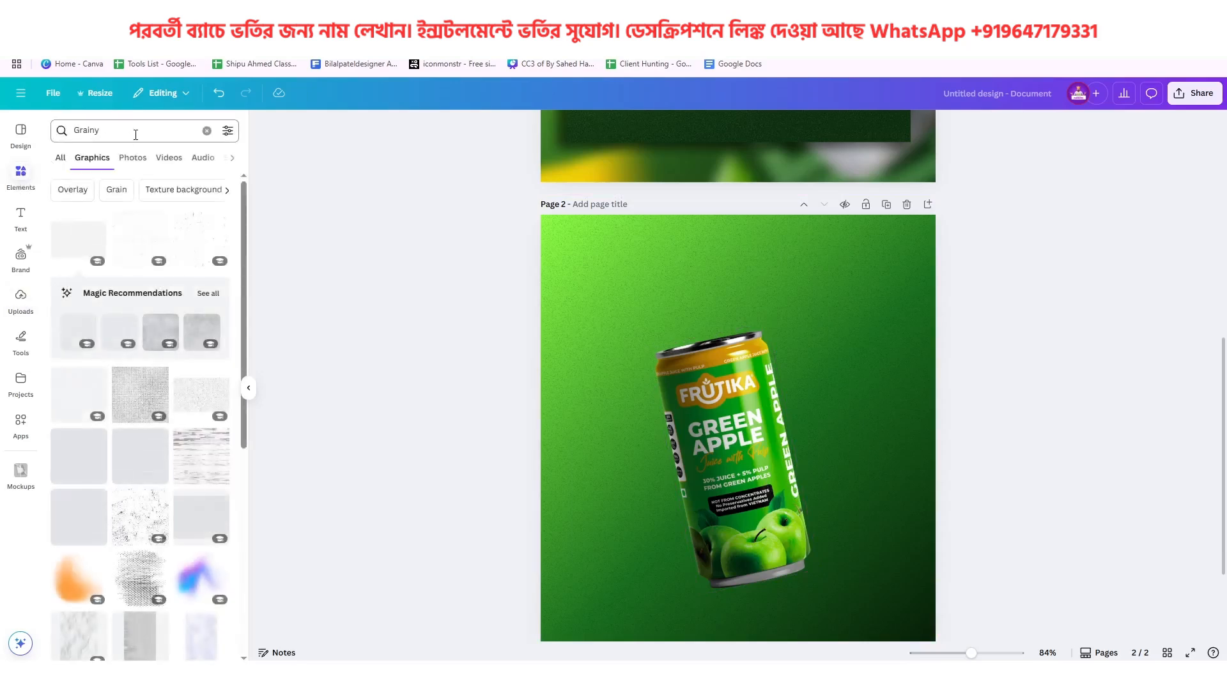
{"action": "left_click", "coordinate": [70, 131]}
{"action": "type", "text": "shadow"}
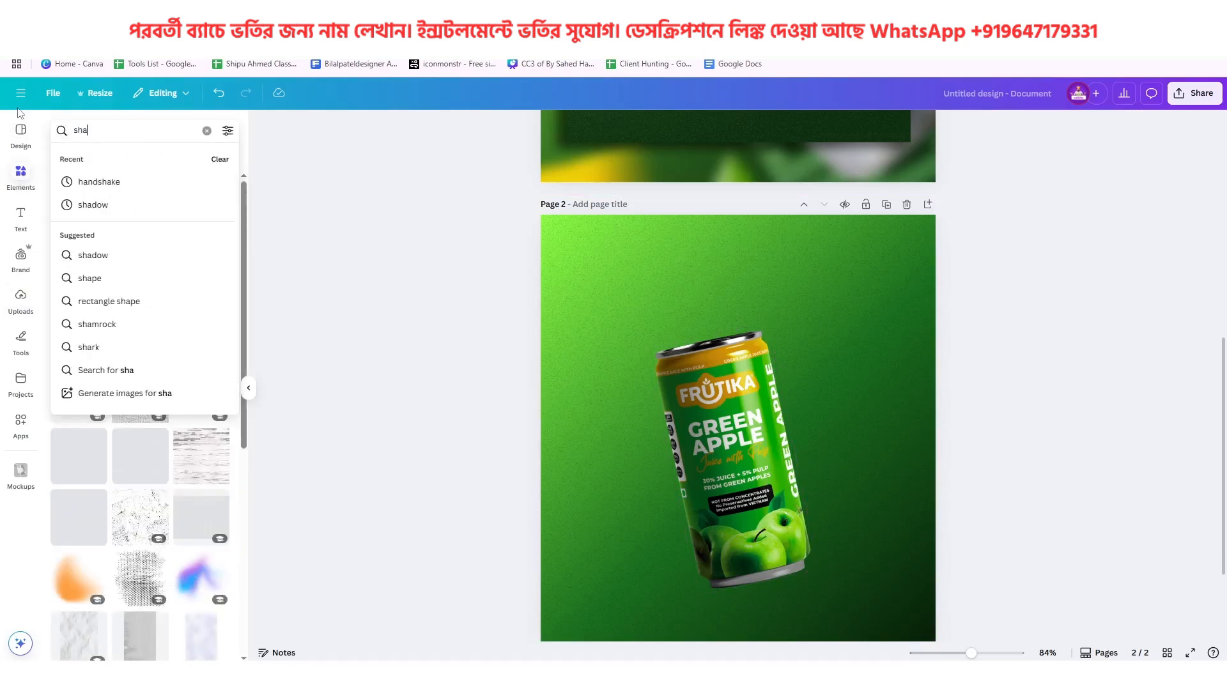
{"action": "key", "text": "Return"}
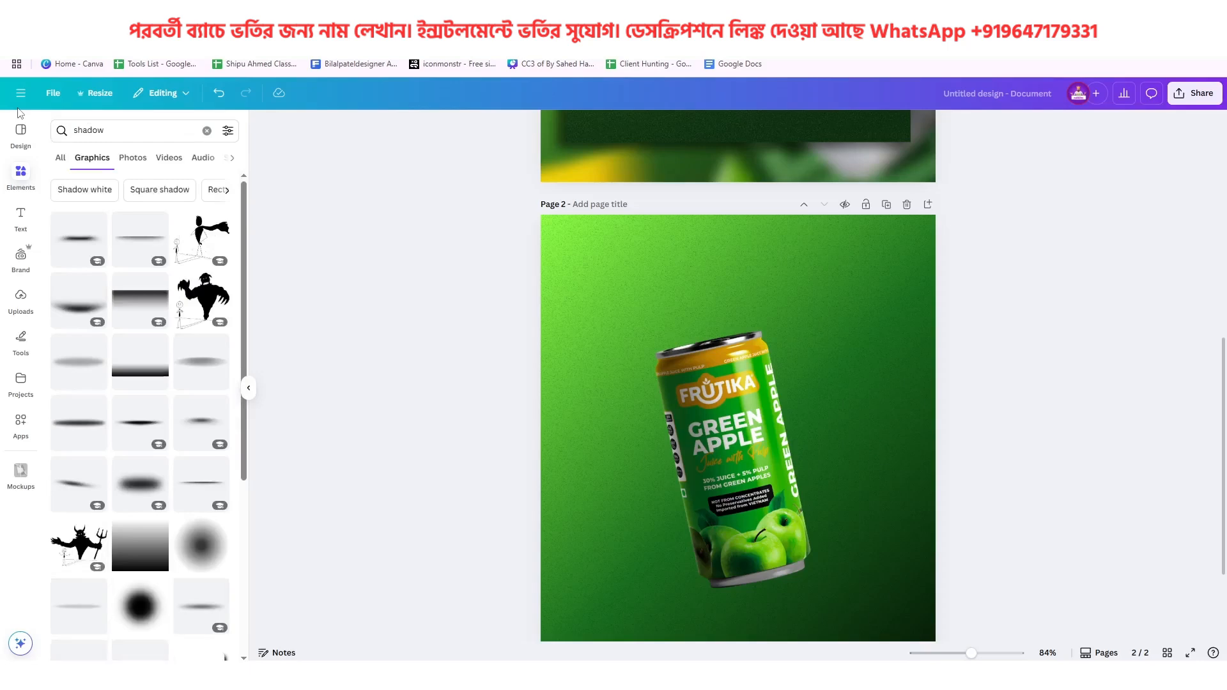
{"action": "left_click", "coordinate": [131, 161]}
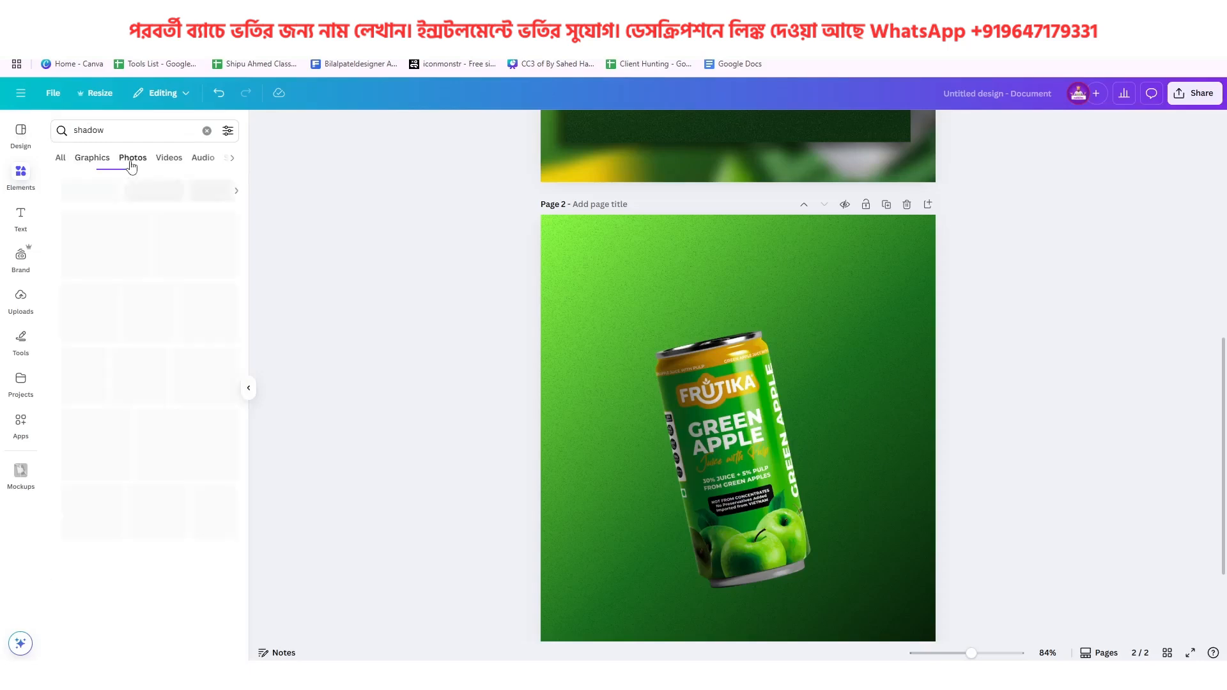
{"action": "left_click", "coordinate": [86, 160]}
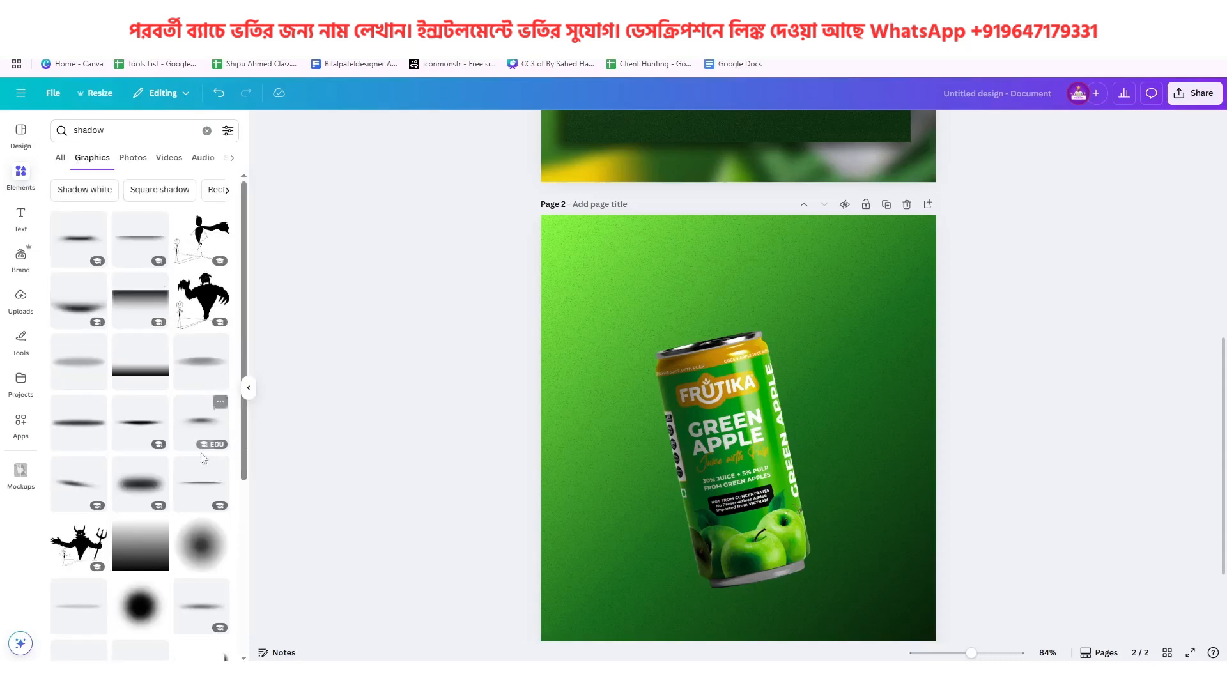
Try a black gradient shadow rotated to about -102° and enlarged over the can's right side, then delete it
{"action": "left_click", "coordinate": [147, 378]}
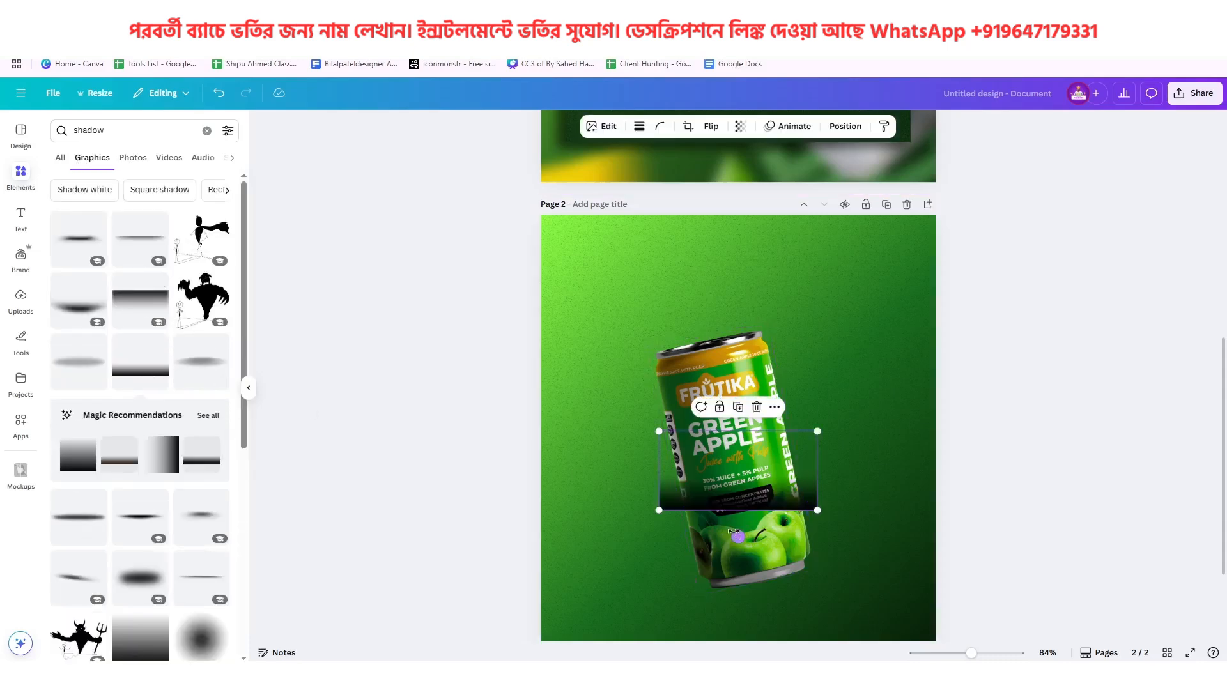
{"action": "left_click_drag", "start_coordinate": [737, 537], "coordinate": [860, 448]}
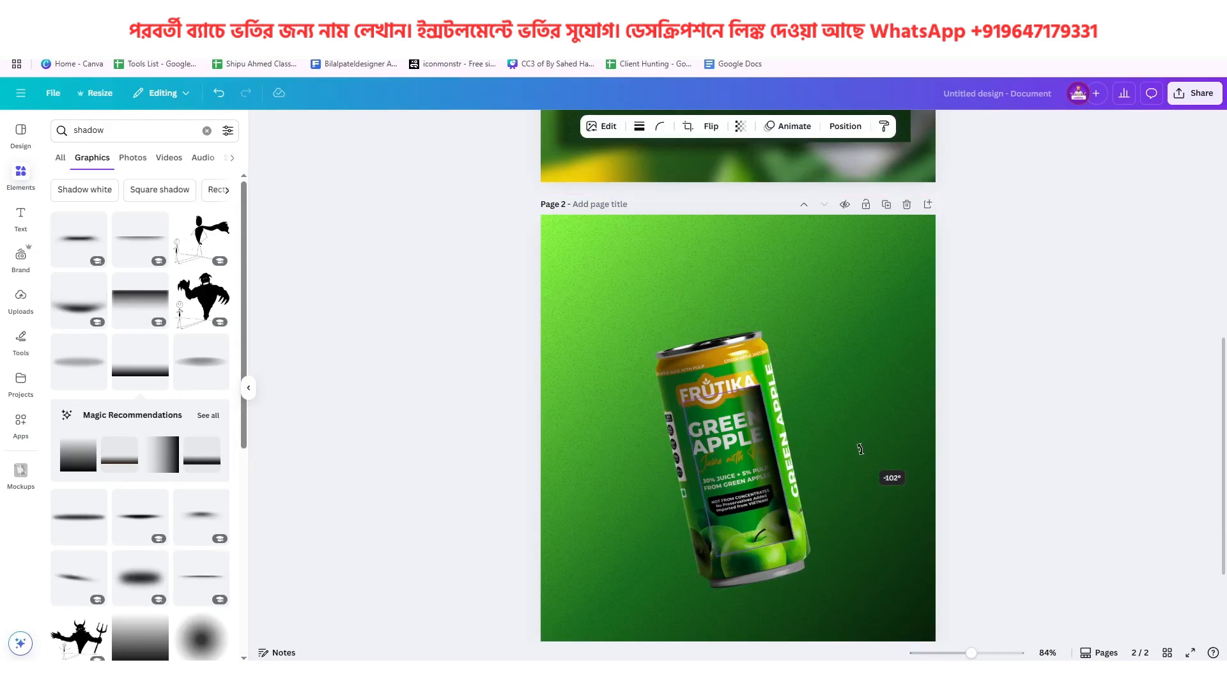
{"action": "left_click_drag", "start_coordinate": [860, 449], "coordinate": [860, 450]}
{"action": "left_click_drag", "start_coordinate": [751, 449], "coordinate": [760, 411]}
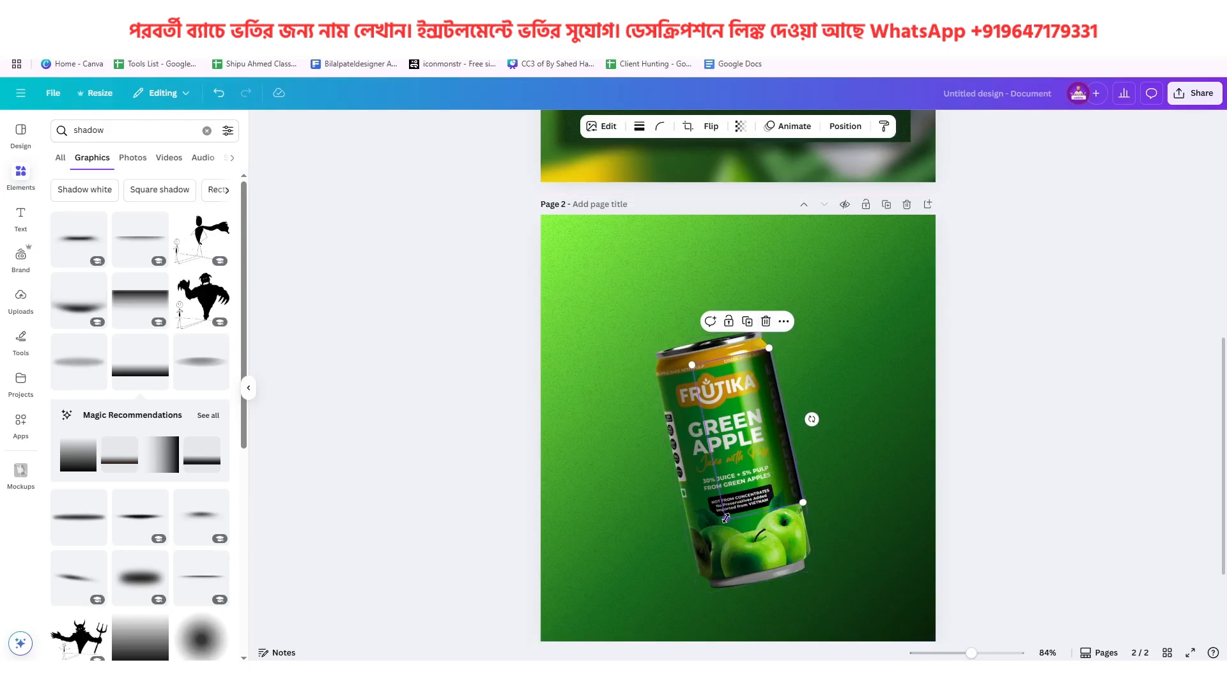
{"action": "left_click_drag", "start_coordinate": [728, 521], "coordinate": [713, 575]}
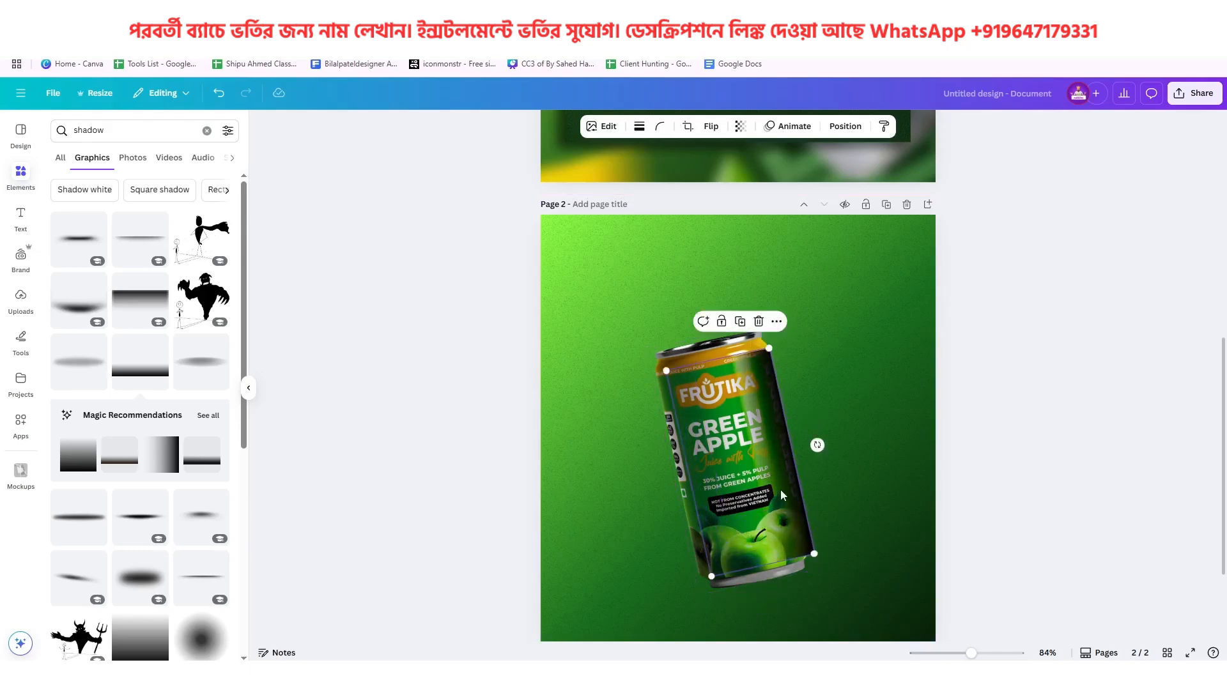
{"action": "left_click_drag", "start_coordinate": [779, 494], "coordinate": [777, 491]}
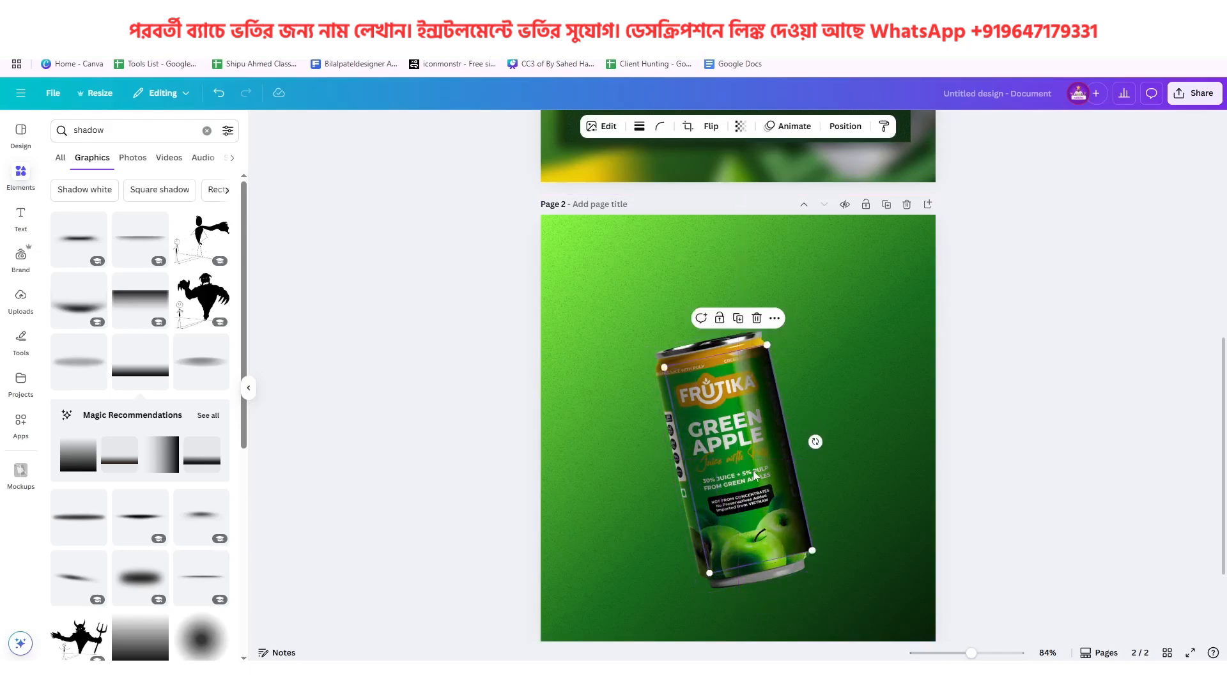
{"action": "left_click", "coordinate": [756, 318]}
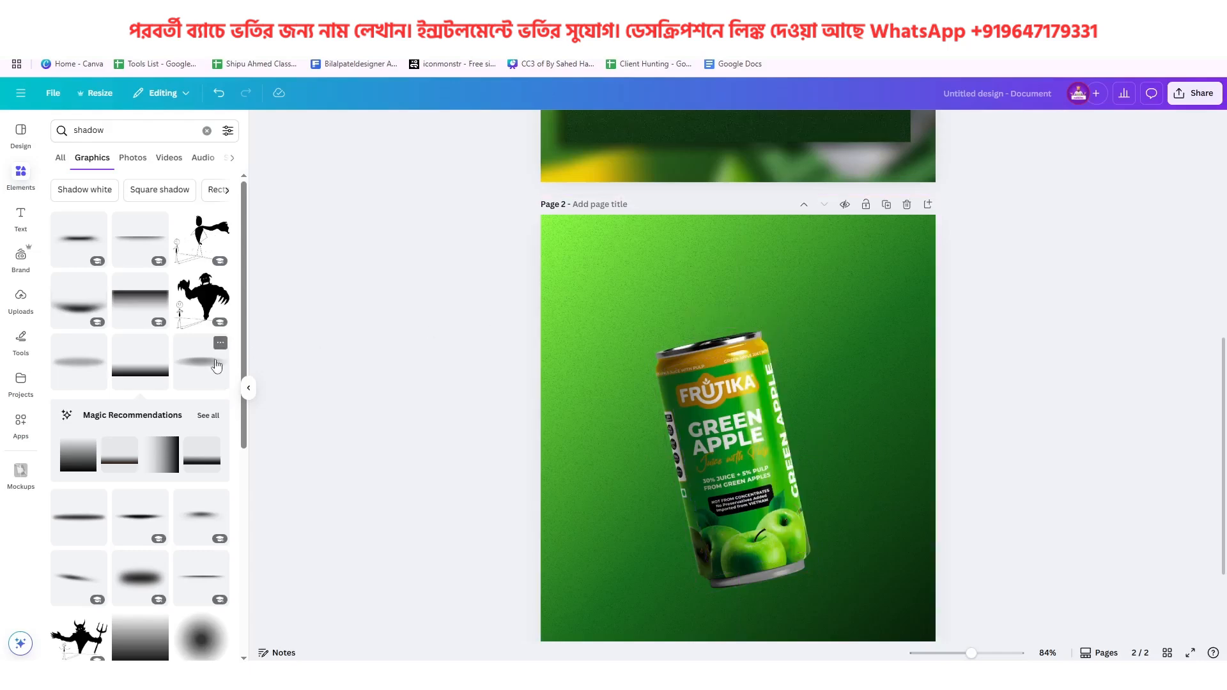
Add the soft, narrow black shadow graphic, tilt it parallel to the can, and enlarge it along the can's right edge
{"action": "left_click", "coordinate": [76, 250]}
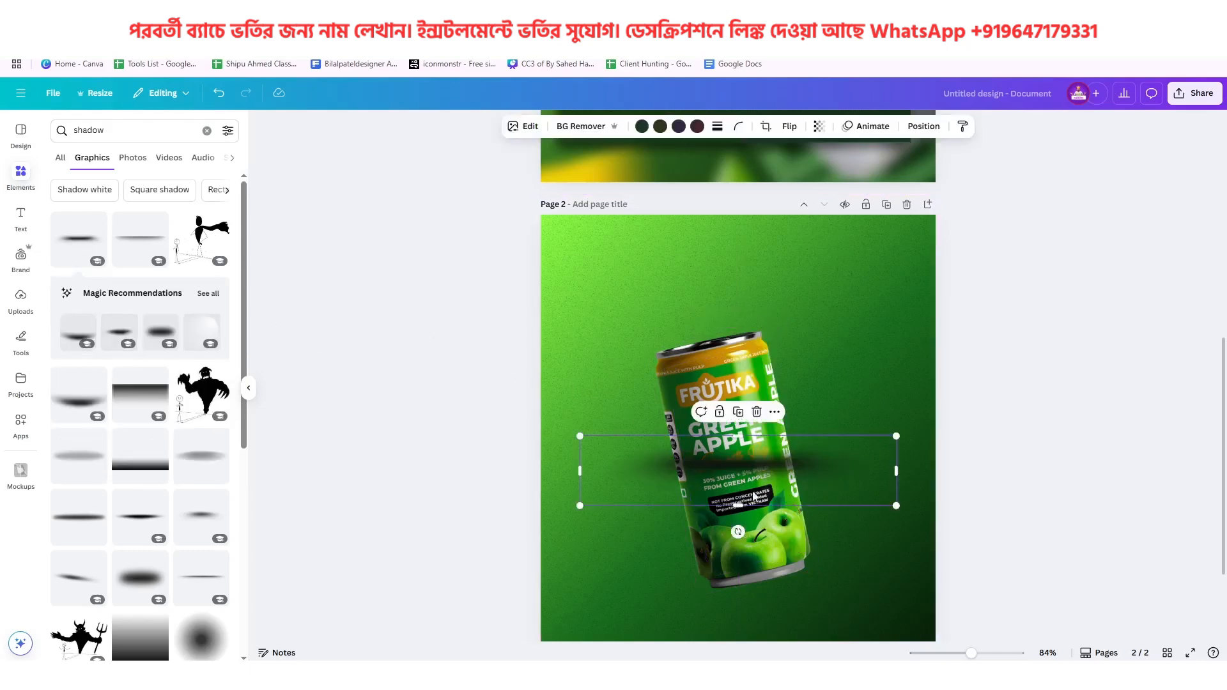
{"action": "left_click_drag", "start_coordinate": [737, 532], "coordinate": [858, 455]}
{"action": "left_click_drag", "start_coordinate": [761, 471], "coordinate": [811, 447]}
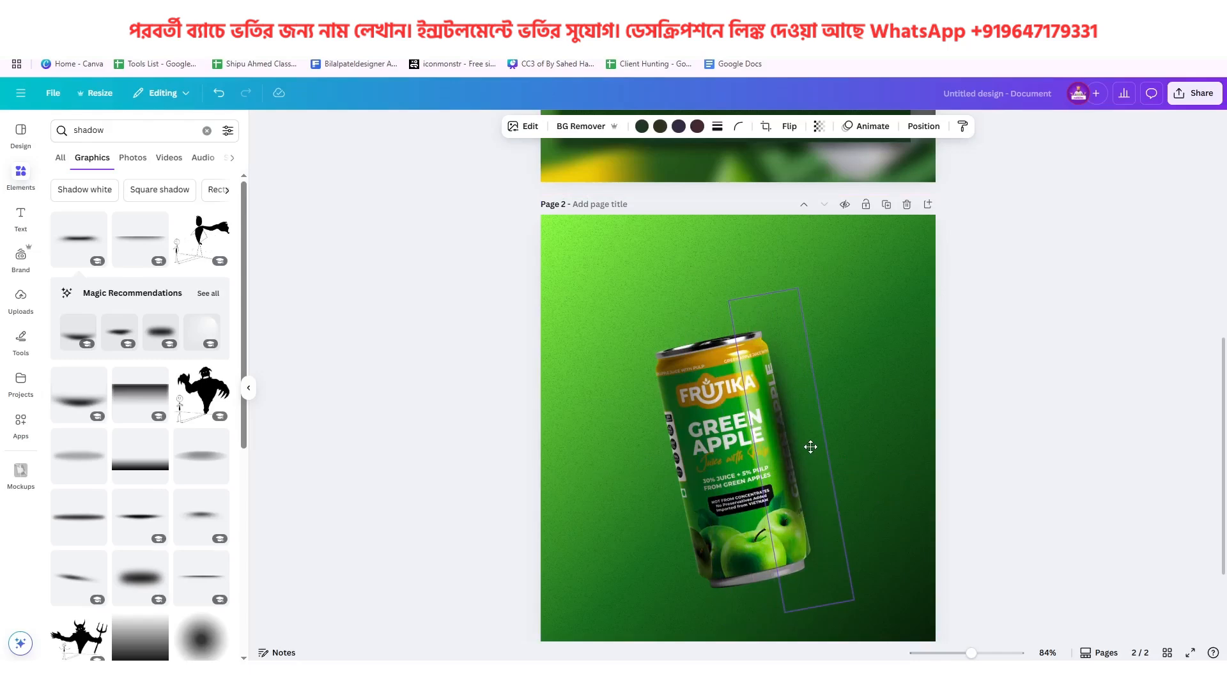
{"action": "left_click_drag", "start_coordinate": [810, 448], "coordinate": [810, 455]}
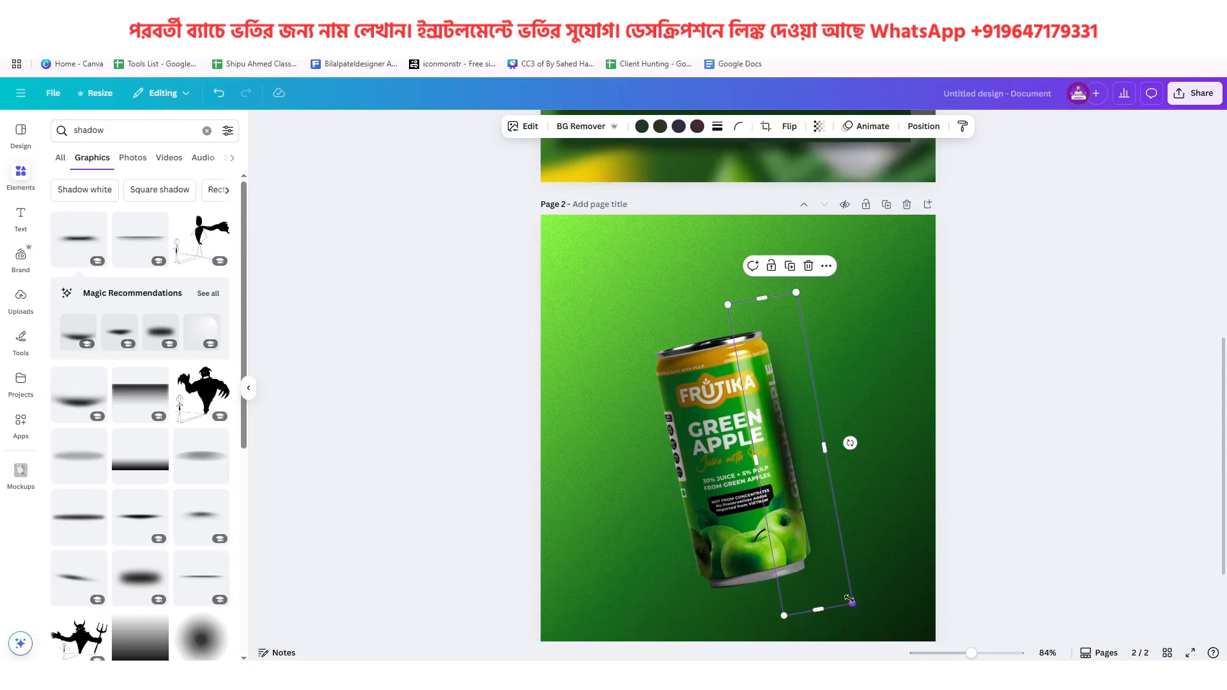
{"action": "left_click_drag", "start_coordinate": [850, 600], "coordinate": [892, 660]}
{"action": "left_click_drag", "start_coordinate": [791, 453], "coordinate": [793, 450]}
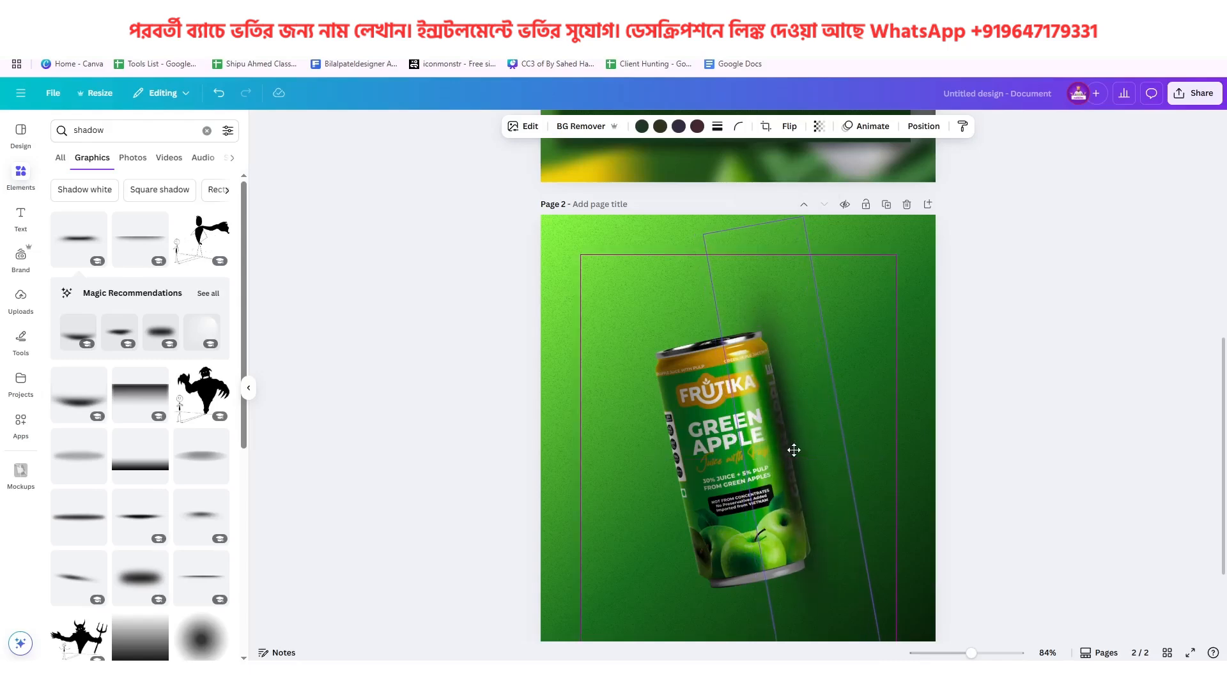
{"action": "left_click_drag", "start_coordinate": [794, 450], "coordinate": [794, 450]}
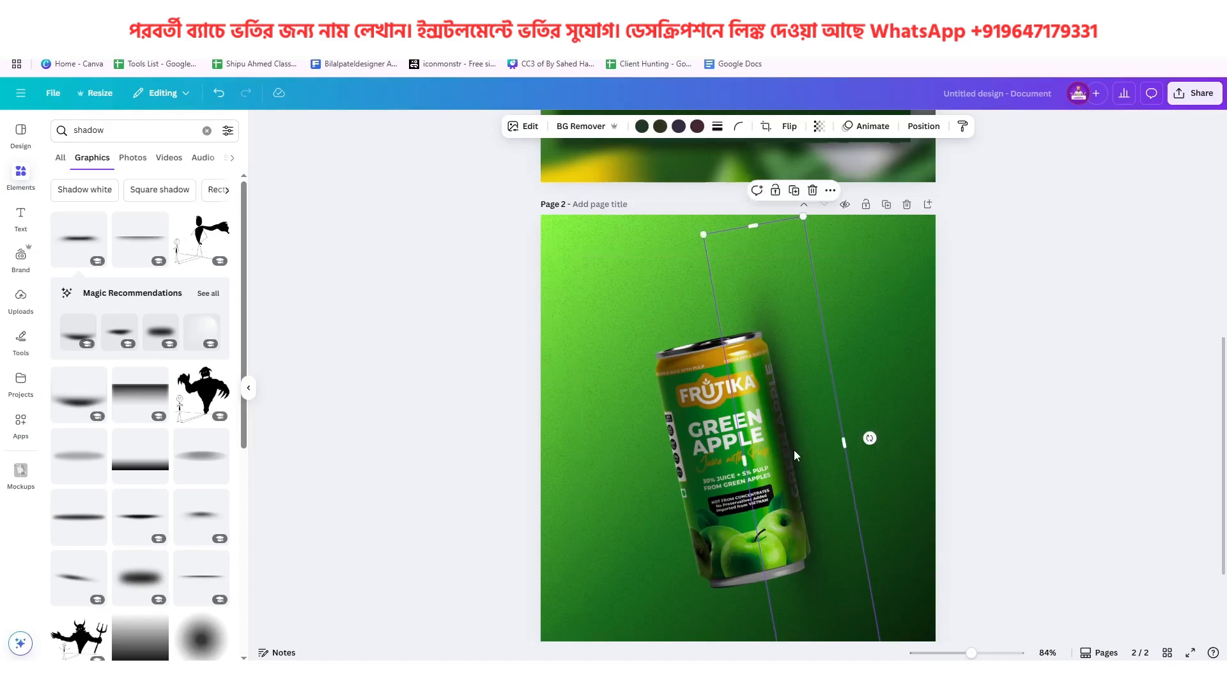
Try a smaller duplicate of the shadow over the can's middle, checking it against the reference poster, and delete the duplicate
{"action": "scroll", "coordinate": [794, 450], "scroll_direction": "up", "scroll_amount": 6}
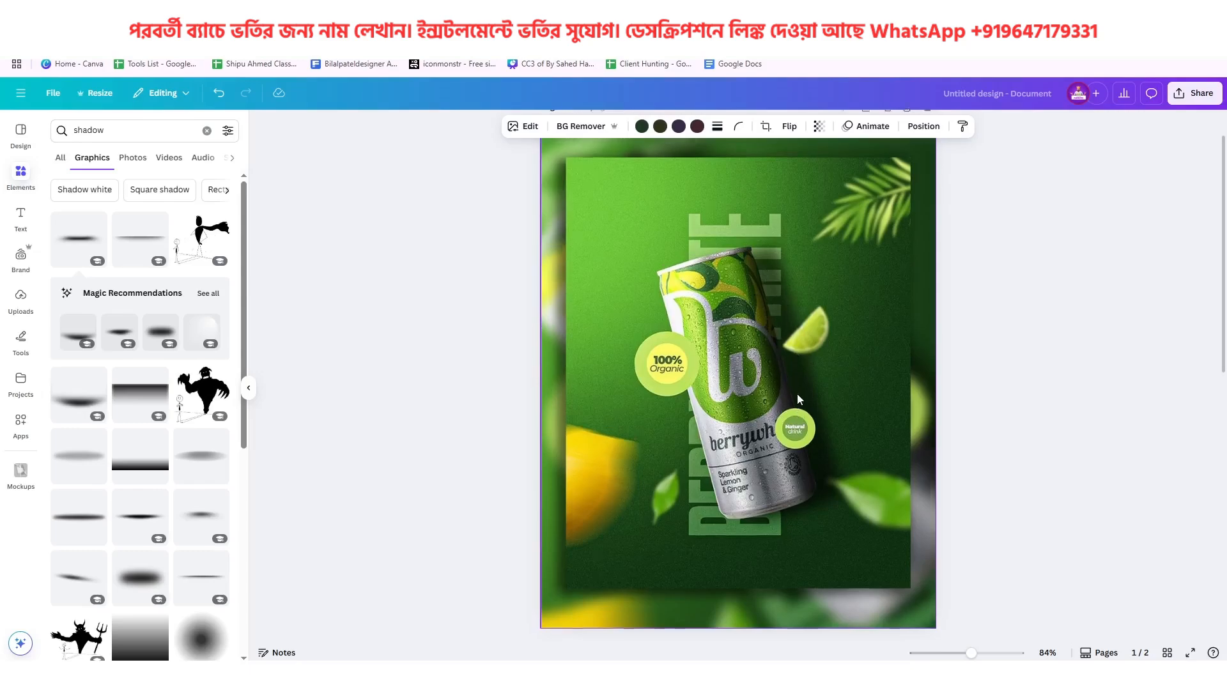
{"action": "scroll", "coordinate": [797, 394], "scroll_direction": "down", "scroll_amount": 6}
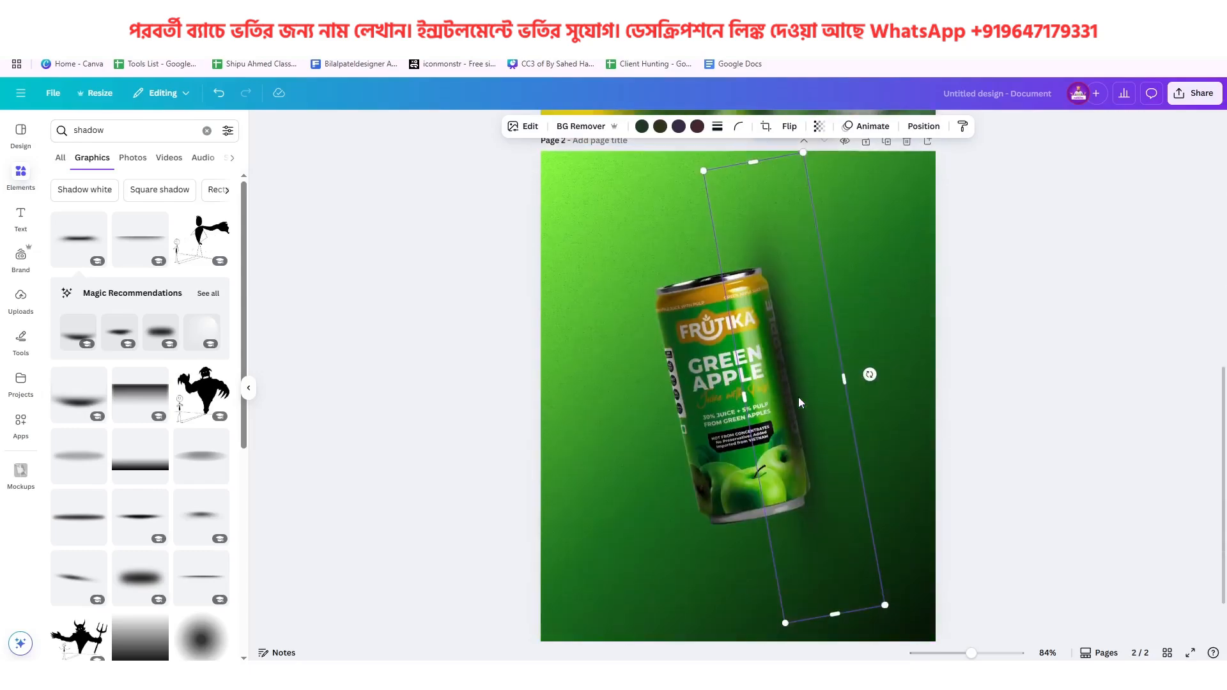
{"action": "left_click_drag", "start_coordinate": [799, 403], "coordinate": [747, 410]}
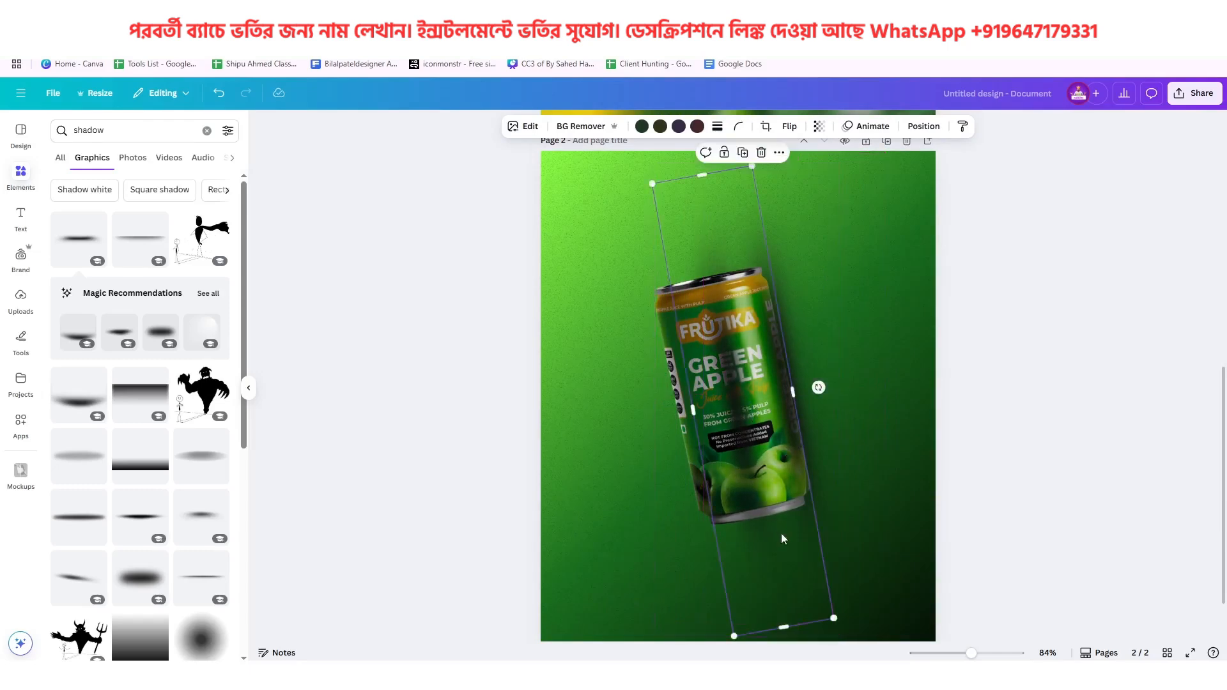
{"action": "scroll", "coordinate": [785, 535], "scroll_direction": "up", "scroll_amount": 5}
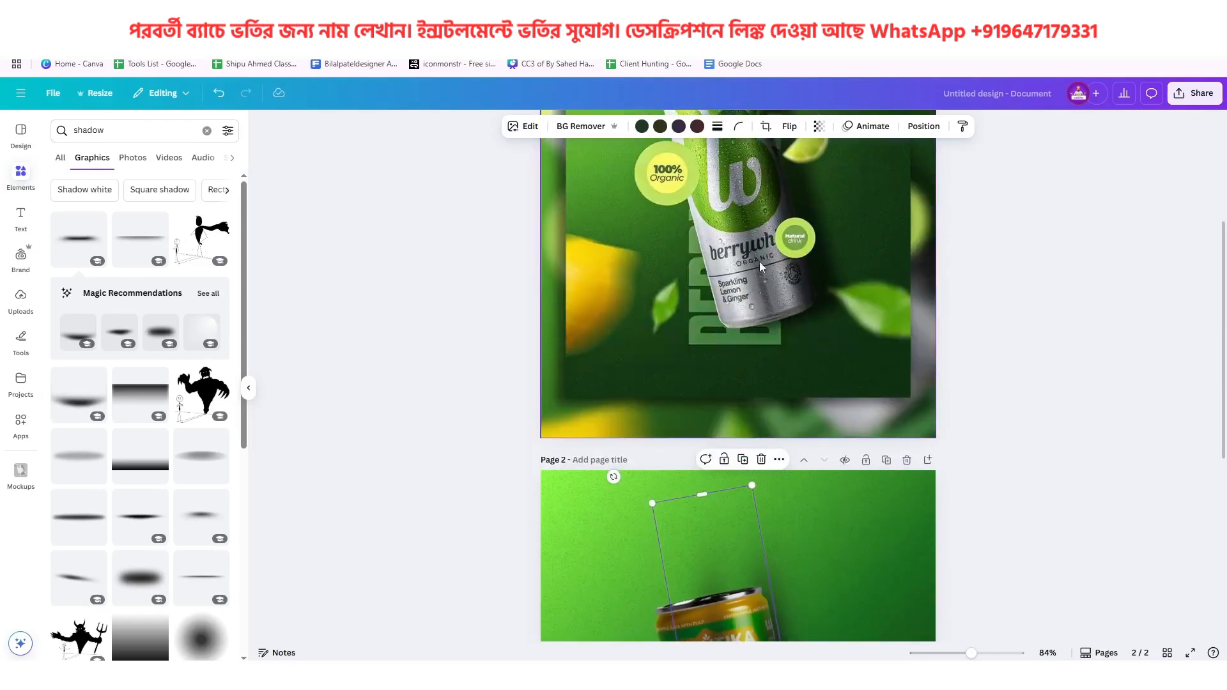
{"action": "scroll", "coordinate": [750, 266], "scroll_direction": "up", "scroll_amount": 3}
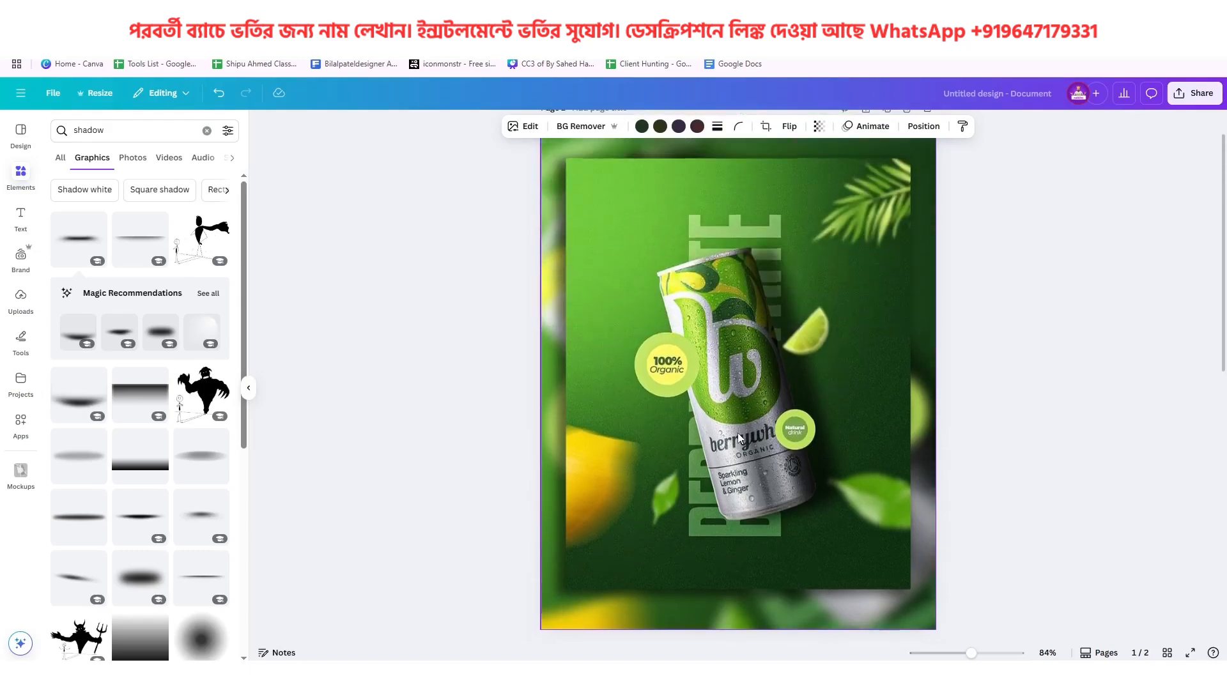
{"action": "scroll", "coordinate": [737, 432], "scroll_direction": "down", "scroll_amount": 9}
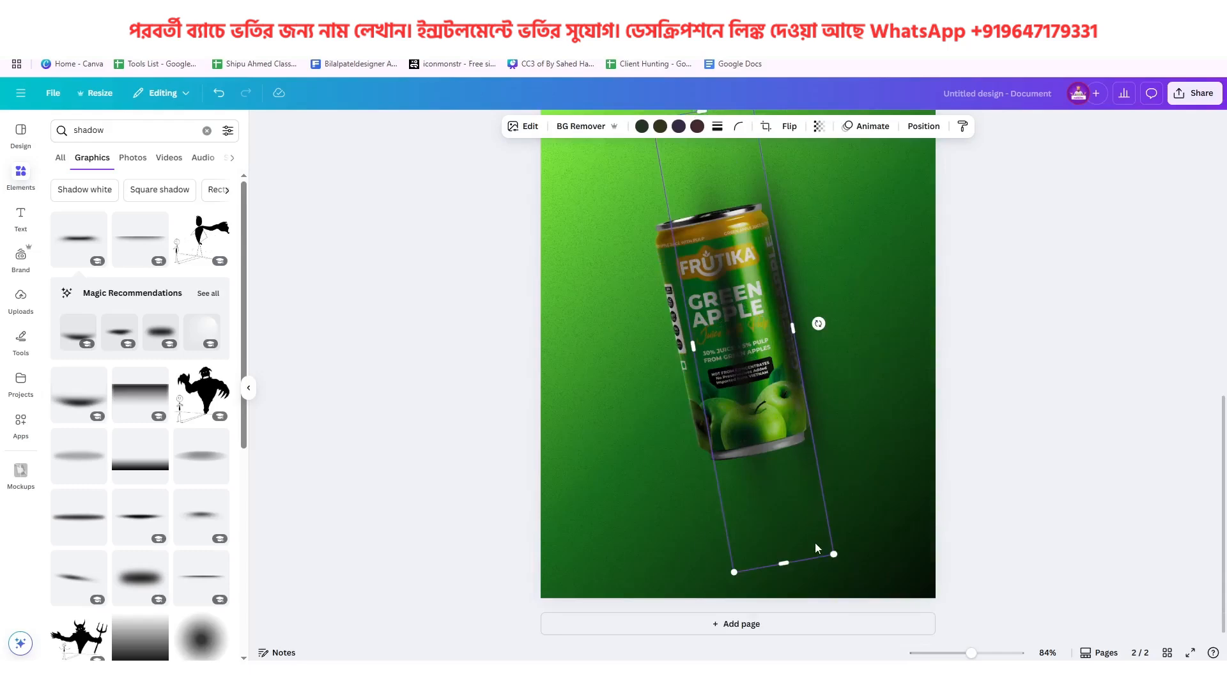
{"action": "left_click_drag", "start_coordinate": [828, 553], "coordinate": [811, 503]}
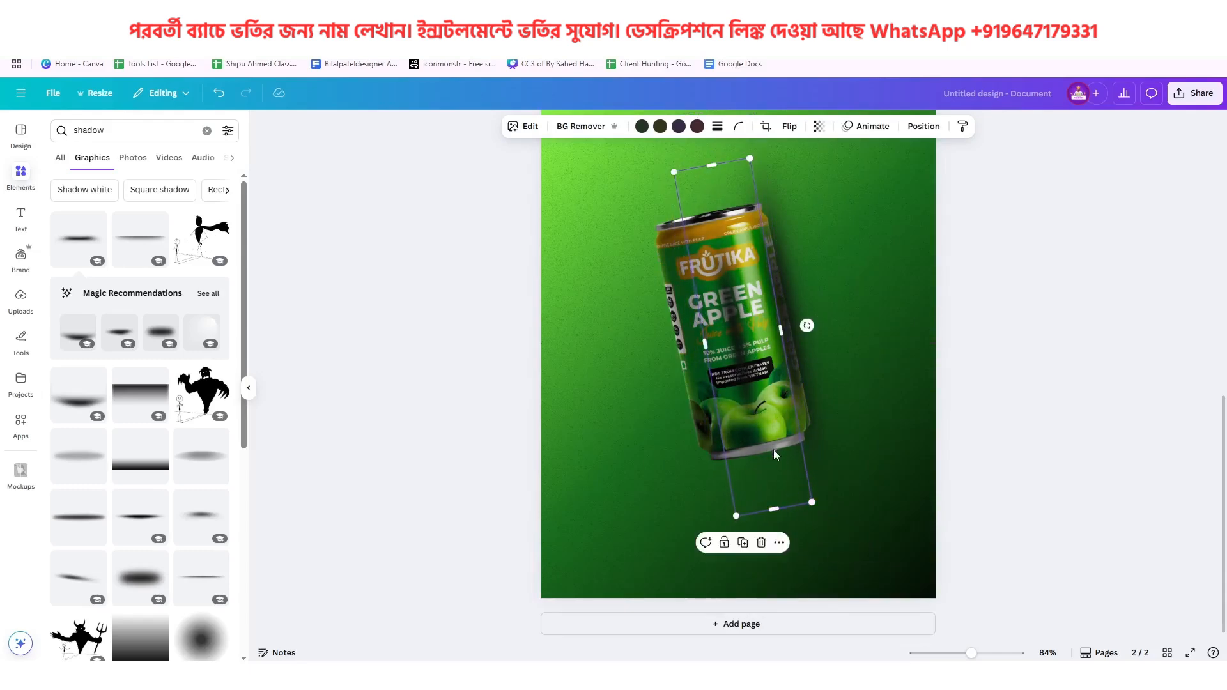
{"action": "left_click_drag", "start_coordinate": [775, 454], "coordinate": [775, 464]}
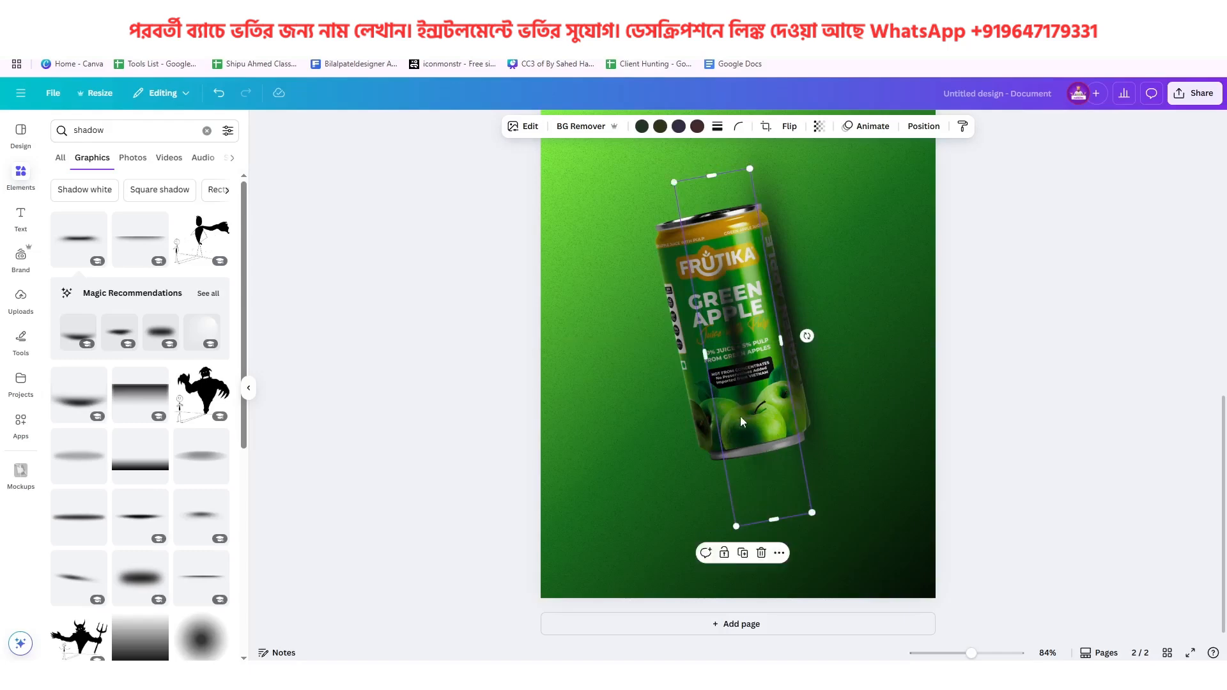
{"action": "left_click", "coordinate": [762, 553]}
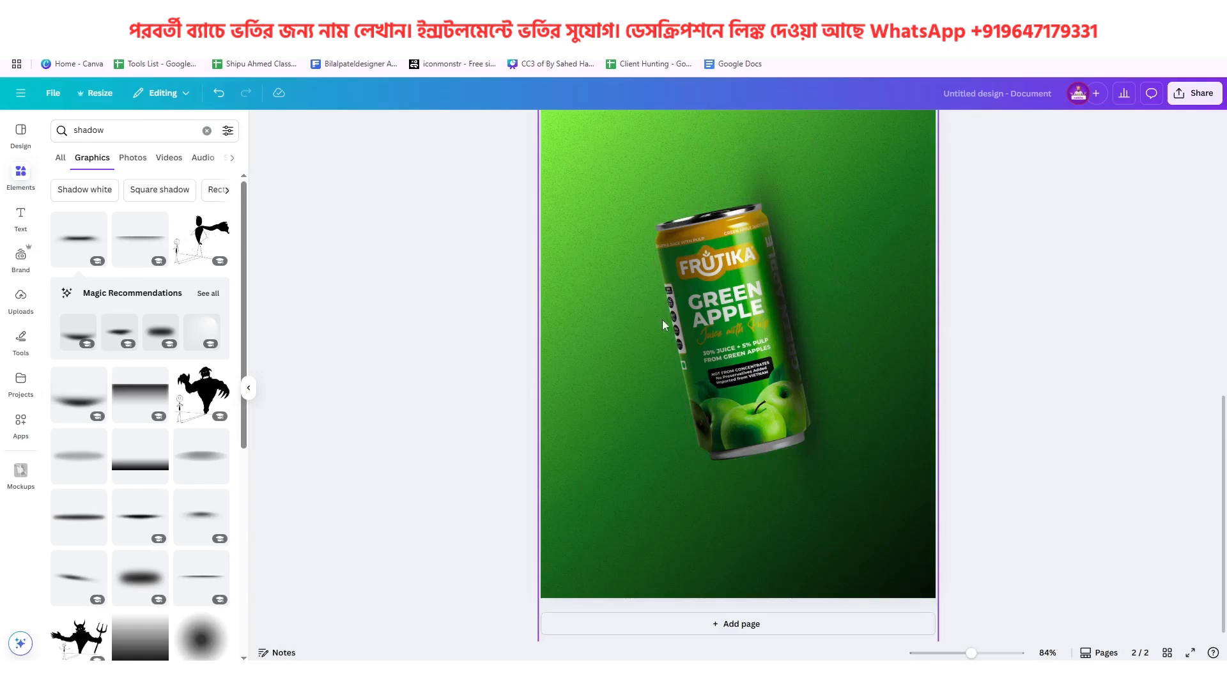
Check the reference can's surface and search the graphics for "water drop overlay"
{"action": "scroll", "coordinate": [662, 321], "scroll_direction": "up", "scroll_amount": 8}
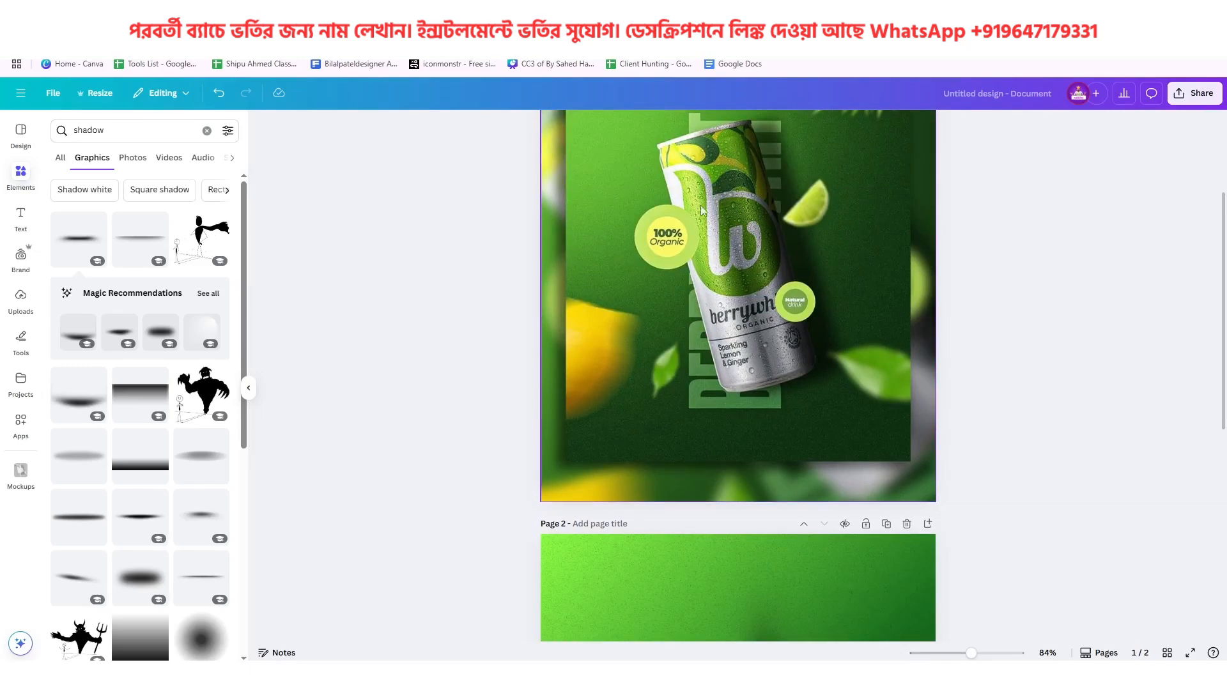
{"action": "scroll", "coordinate": [738, 336], "scroll_direction": "down", "scroll_amount": 8}
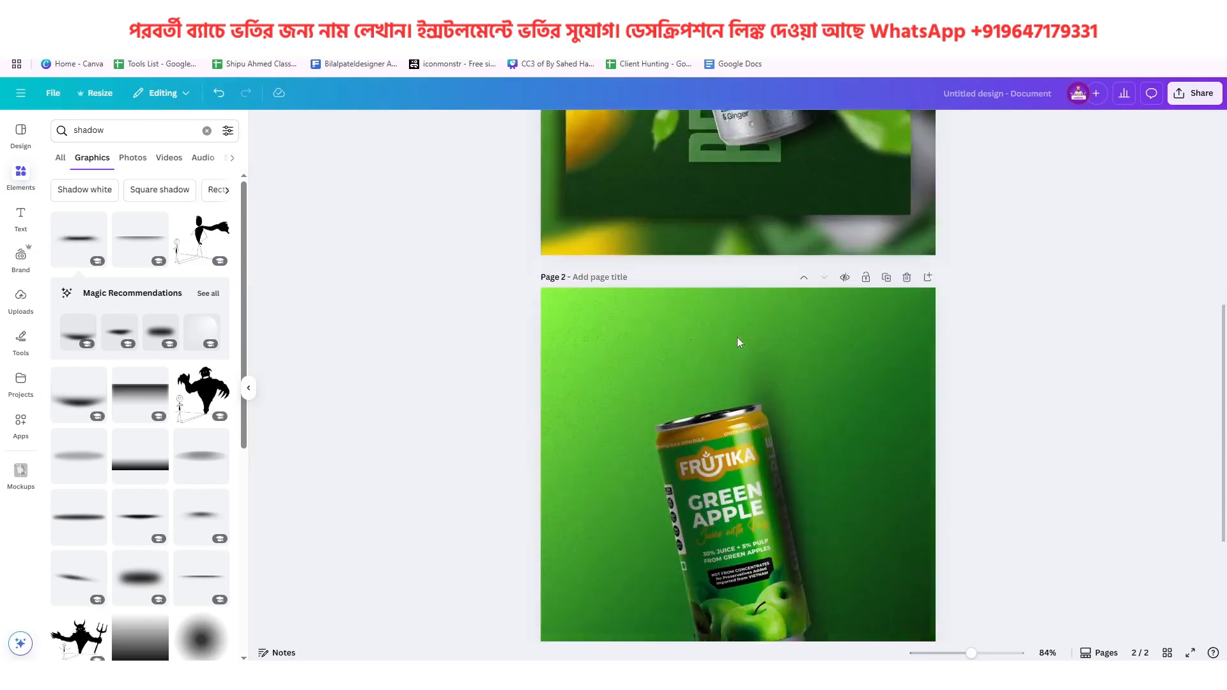
{"action": "left_click", "coordinate": [89, 130]}
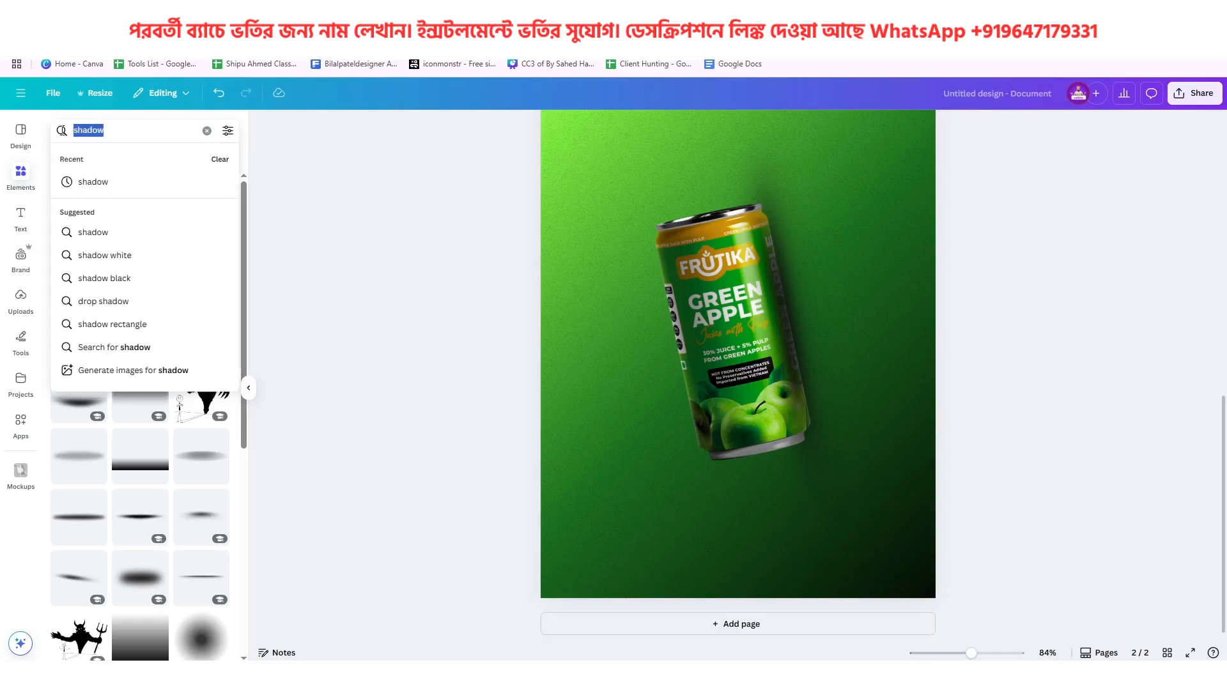
{"action": "type", "text": "water"}
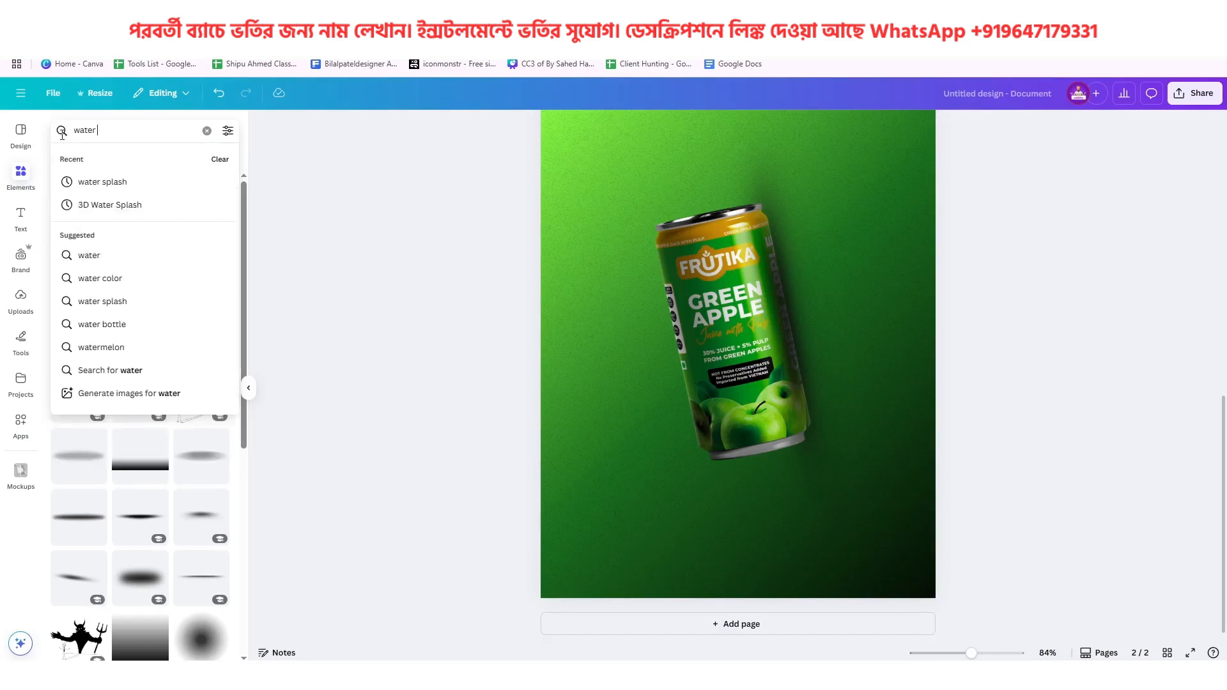
{"action": "type", "text": " drop o"}
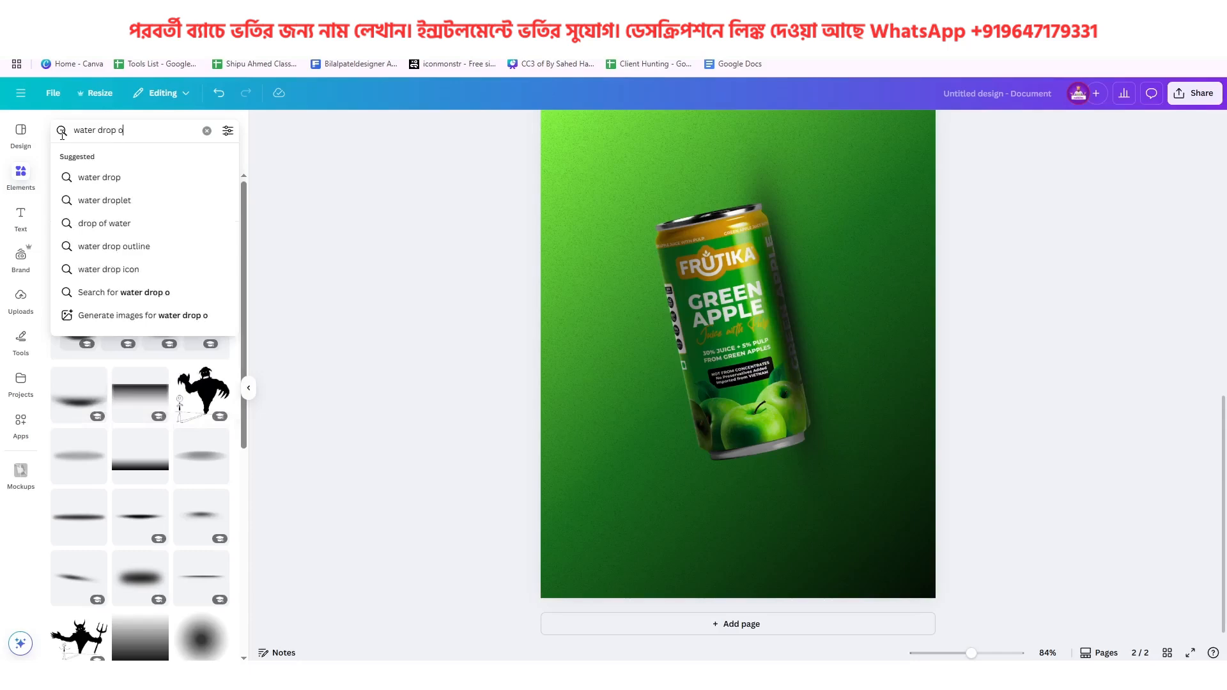
{"action": "type", "text": "verlay"}
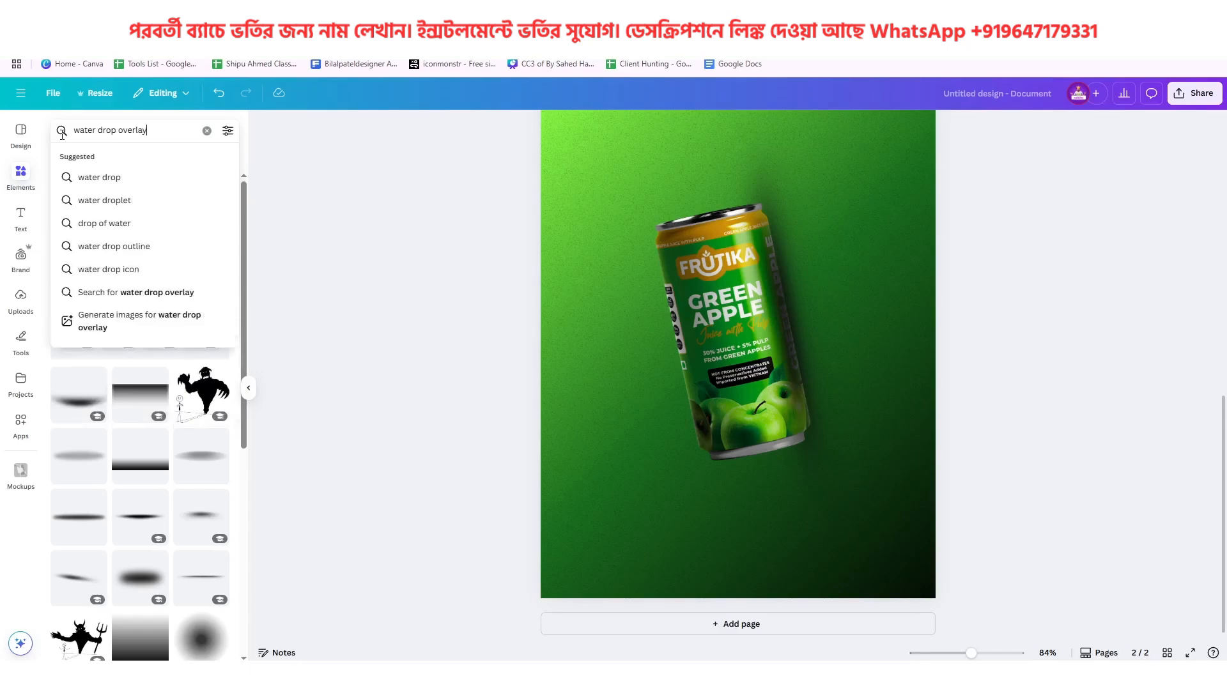
{"action": "key", "text": "Return"}
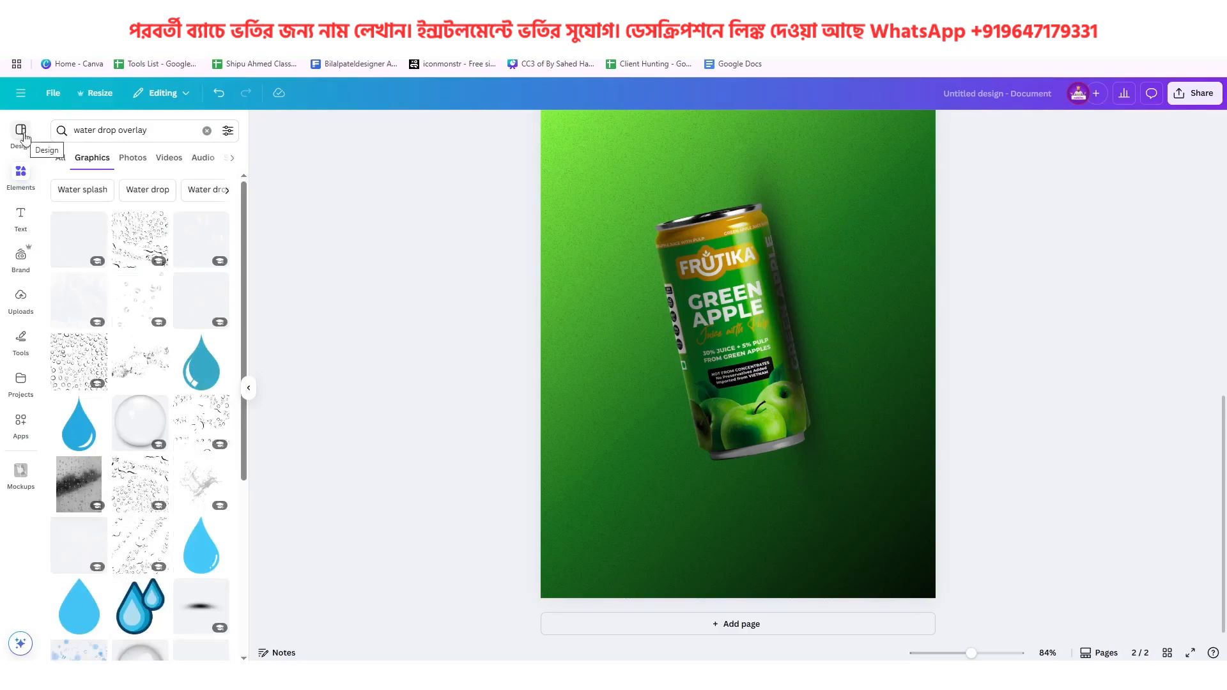
Try a large-bubble overlay and a black-outlined droplet texture over the can, deleting each one
{"action": "left_click", "coordinate": [195, 243]}
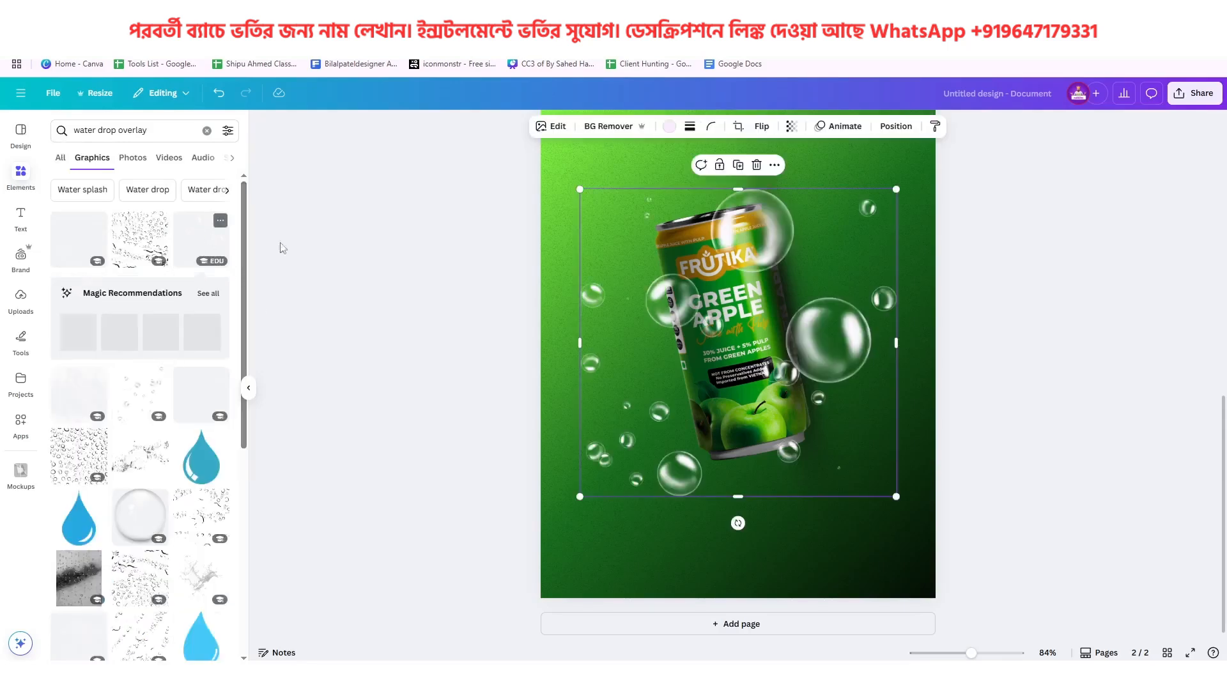
{"action": "left_click", "coordinate": [757, 165]}
{"action": "left_click", "coordinate": [144, 238]}
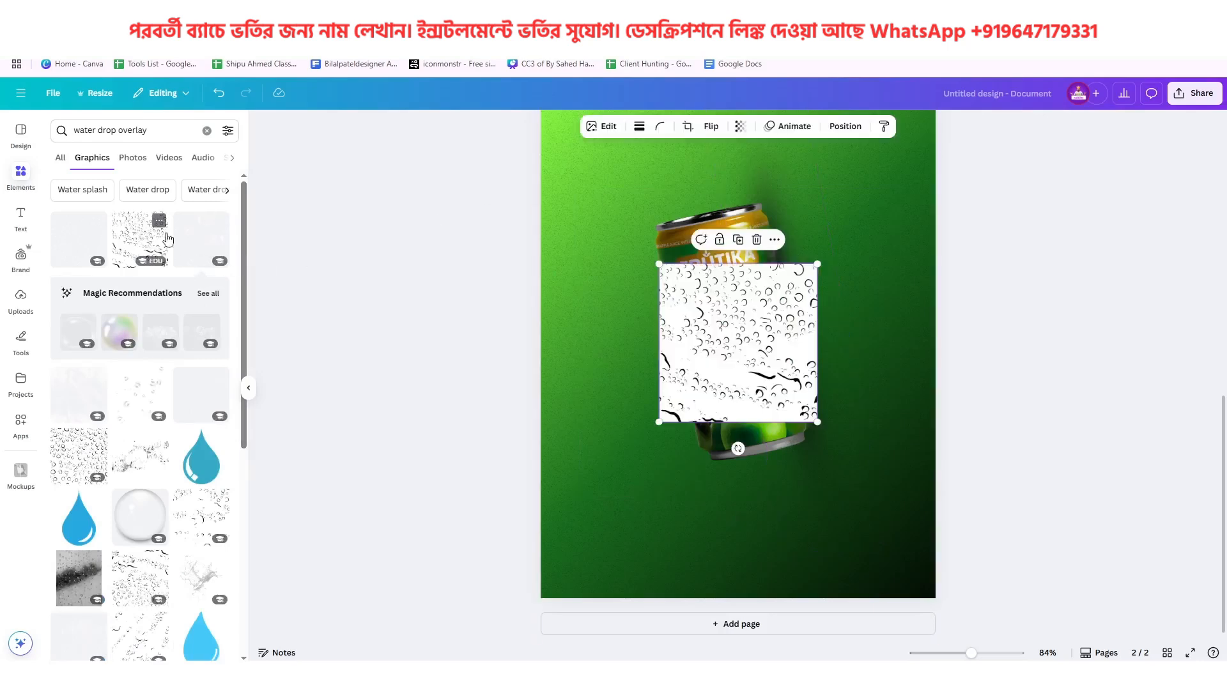
{"action": "key", "text": "Delete"}
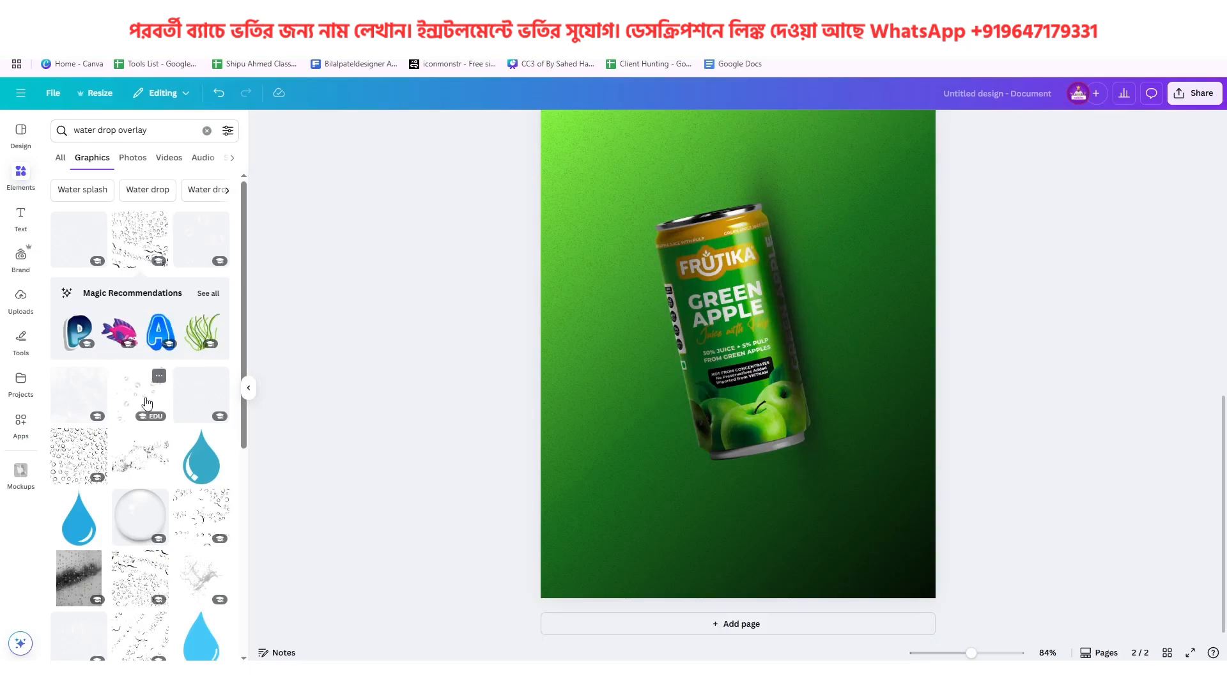
Try the scattered-bubbles graphic shrunk over the can's Frutika logo, then delete it
{"action": "left_click", "coordinate": [146, 403]}
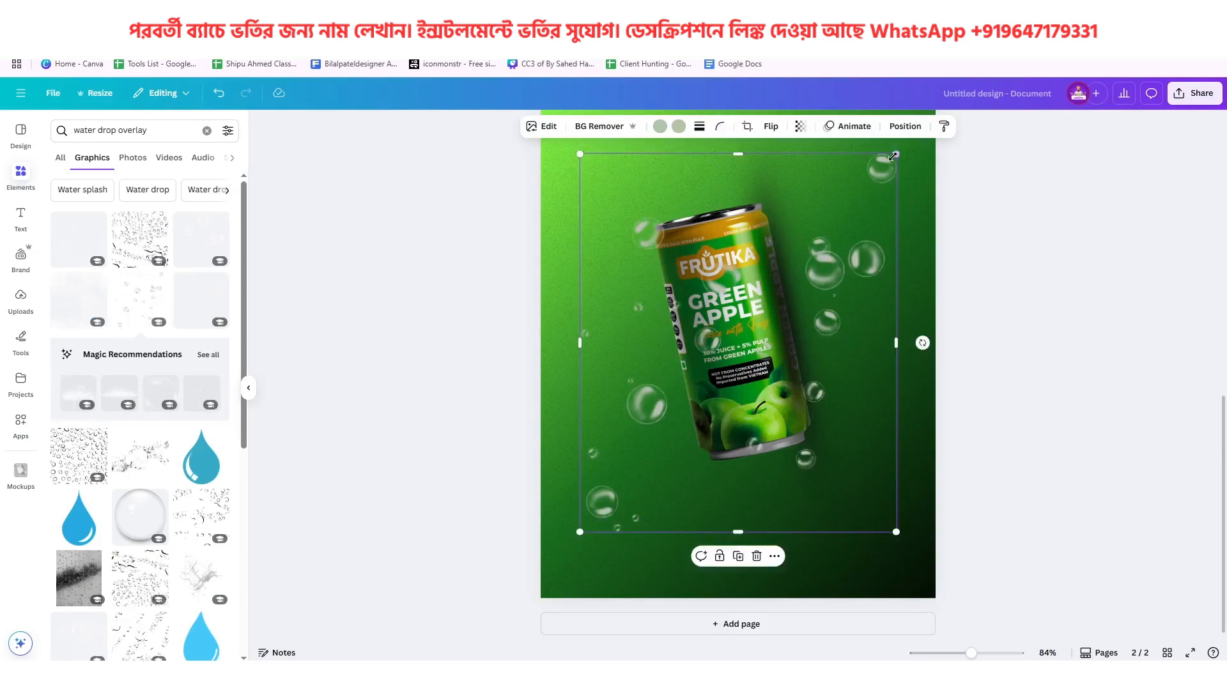
{"action": "left_click_drag", "start_coordinate": [893, 156], "coordinate": [798, 284]}
{"action": "scroll", "coordinate": [790, 244], "scroll_direction": "up", "scroll_amount": 5}
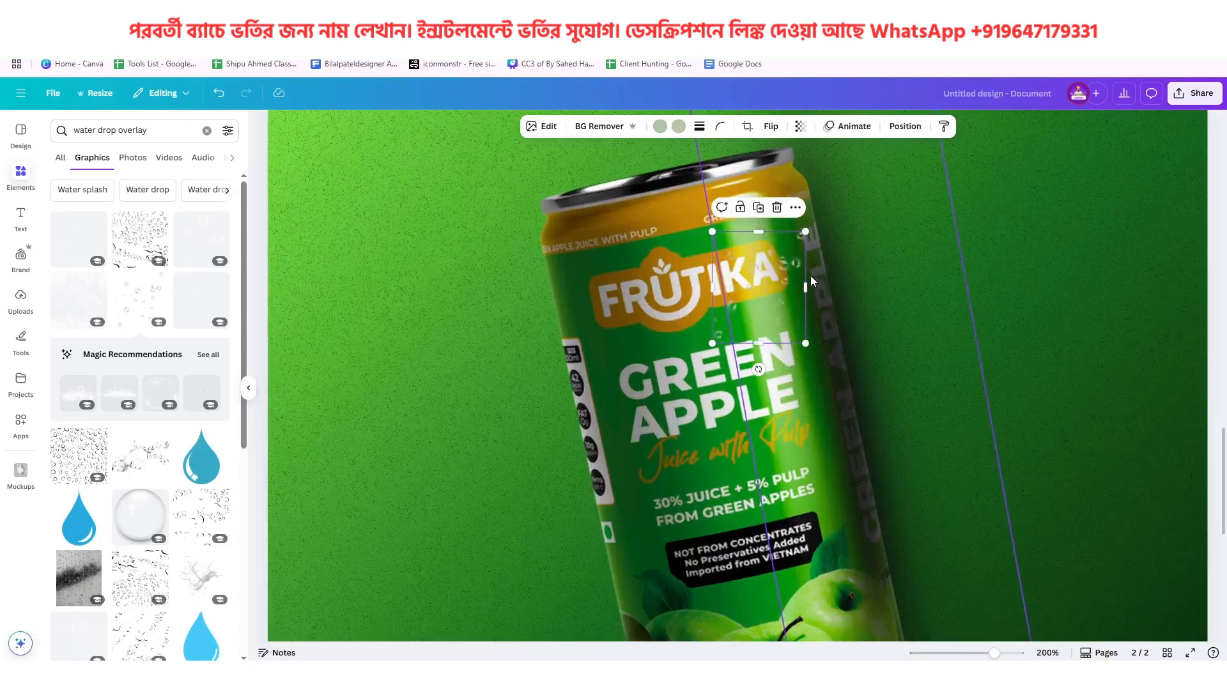
{"action": "left_click", "coordinate": [778, 207]}
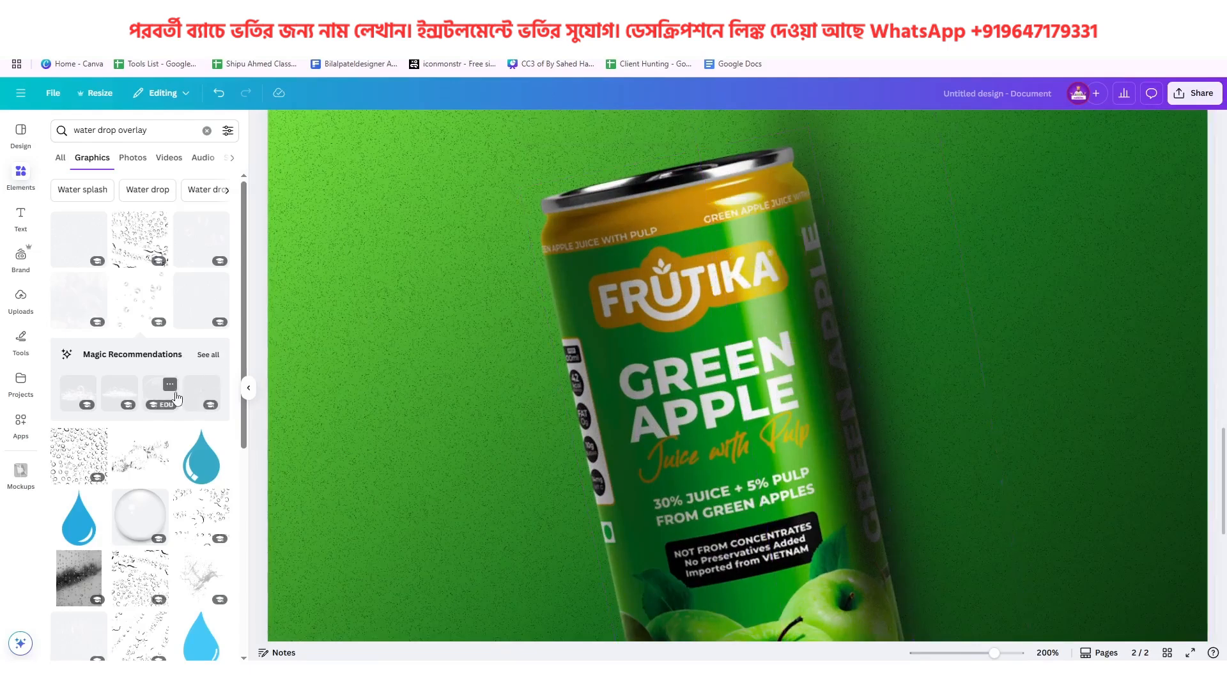
Add the faint transparent water droplet overlay, shrink it, rotate it to a steep tilt and place it over the can's label
{"action": "scroll", "coordinate": [177, 399], "scroll_direction": "down", "scroll_amount": 4}
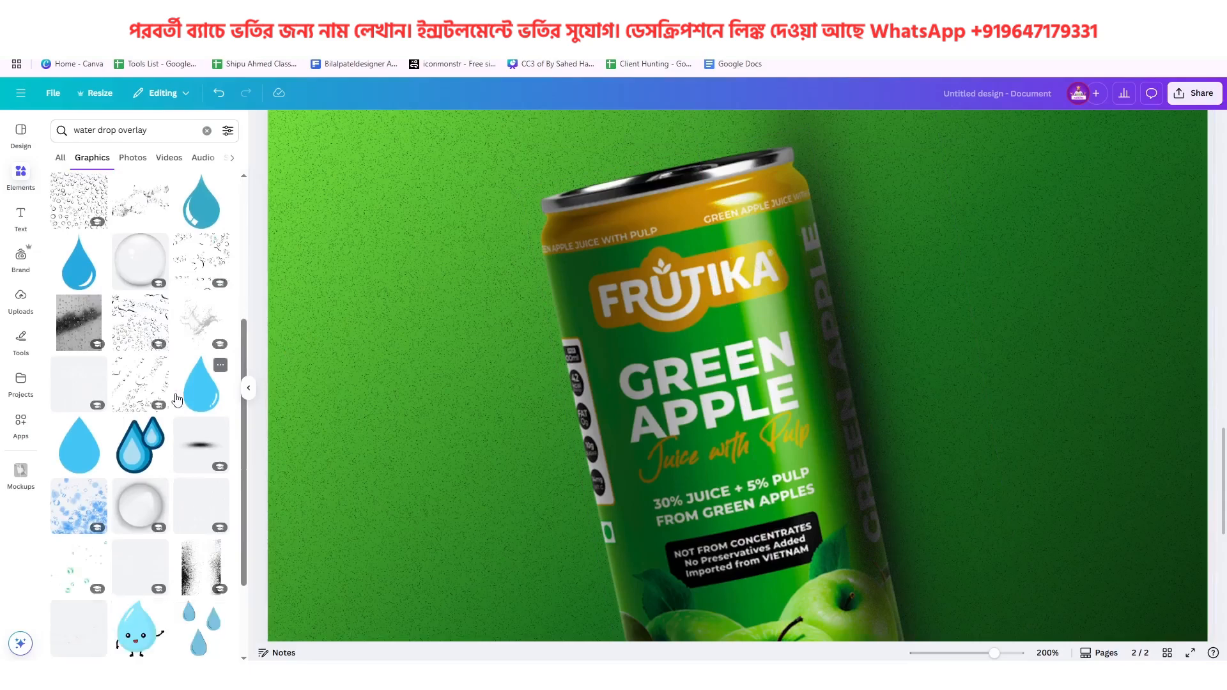
{"action": "scroll", "coordinate": [147, 401], "scroll_direction": "down", "scroll_amount": 2}
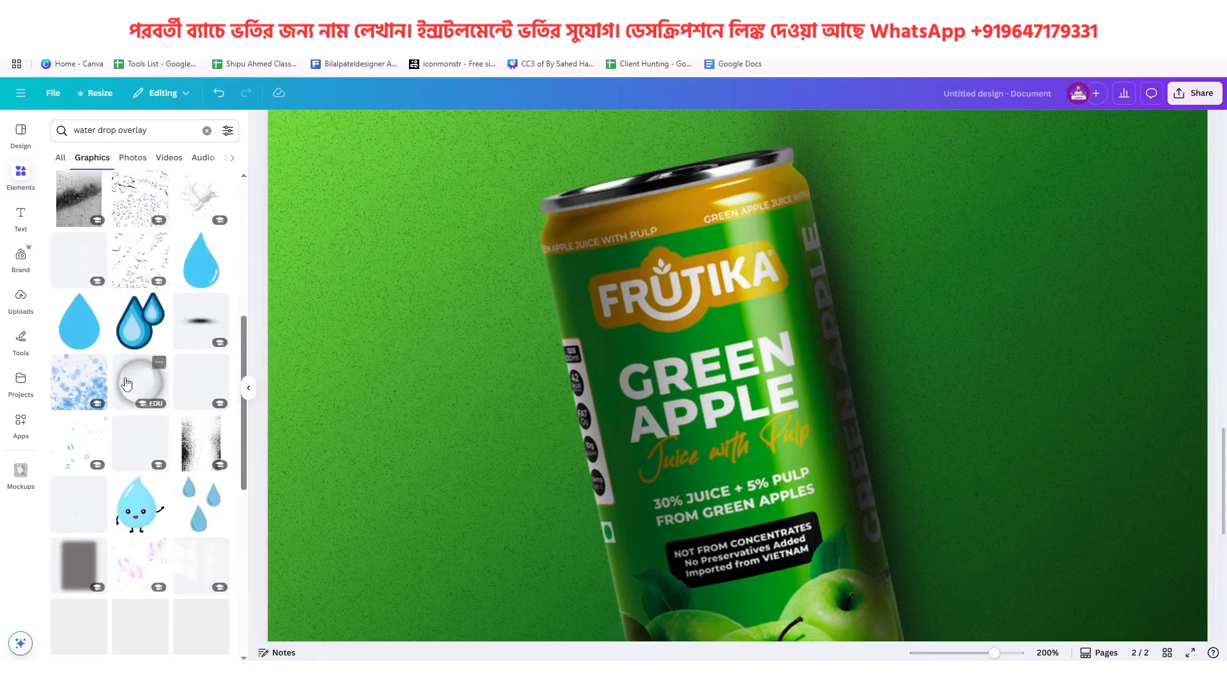
{"action": "left_click", "coordinate": [145, 406]}
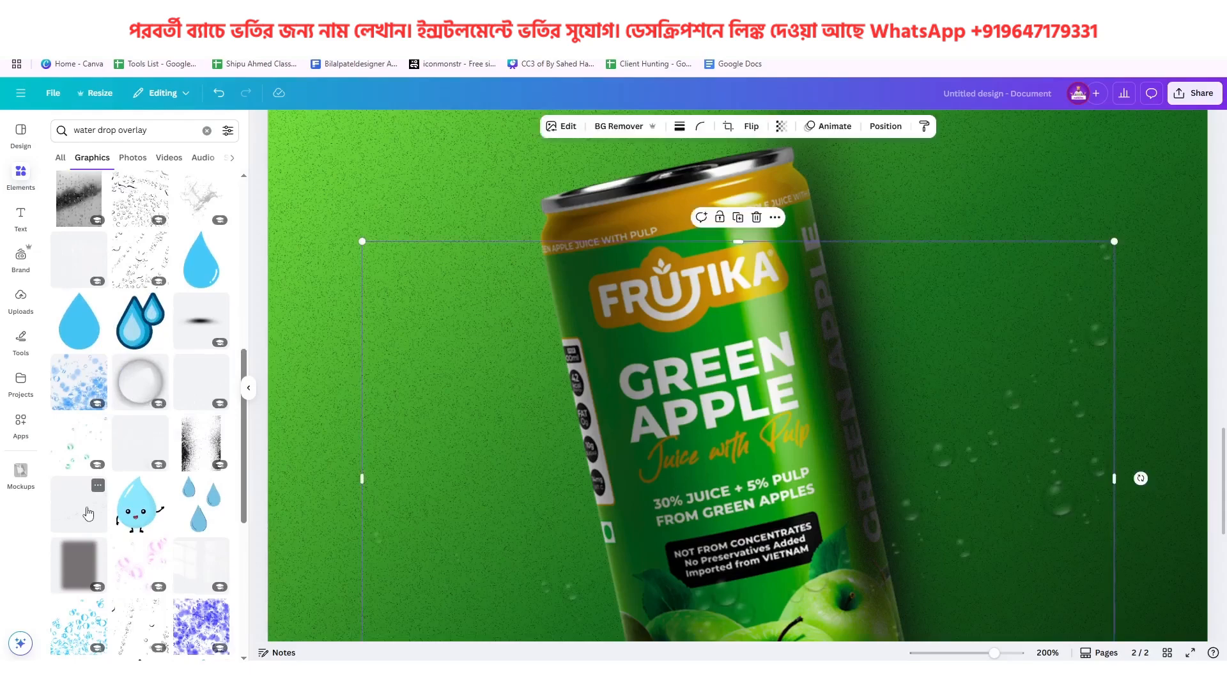
{"action": "scroll", "coordinate": [753, 440], "scroll_direction": "down", "scroll_amount": 3}
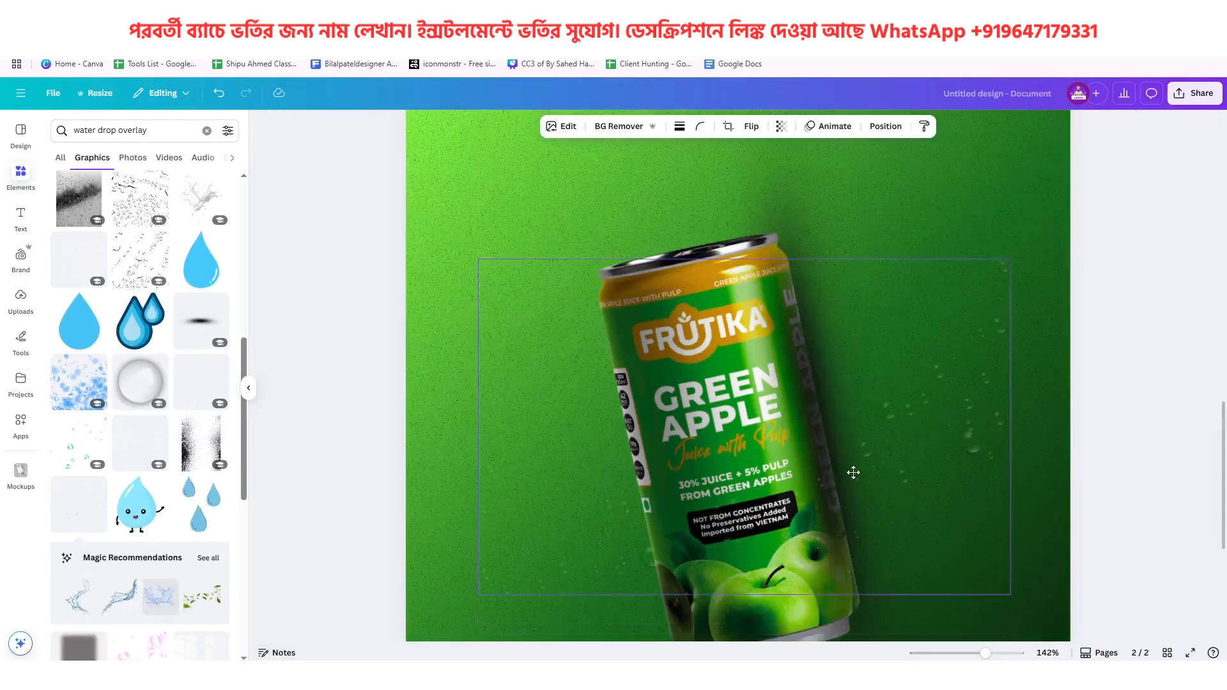
{"action": "left_click_drag", "start_coordinate": [1007, 537], "coordinate": [753, 377]}
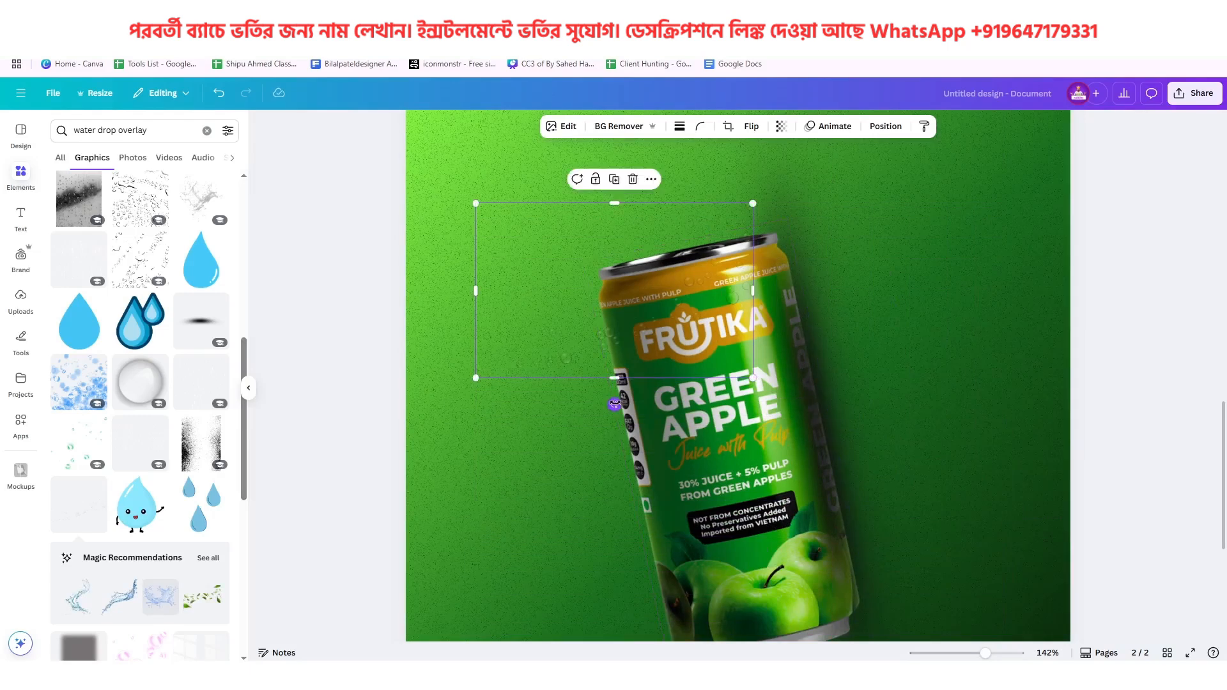
{"action": "left_click_drag", "start_coordinate": [614, 405], "coordinate": [757, 331]}
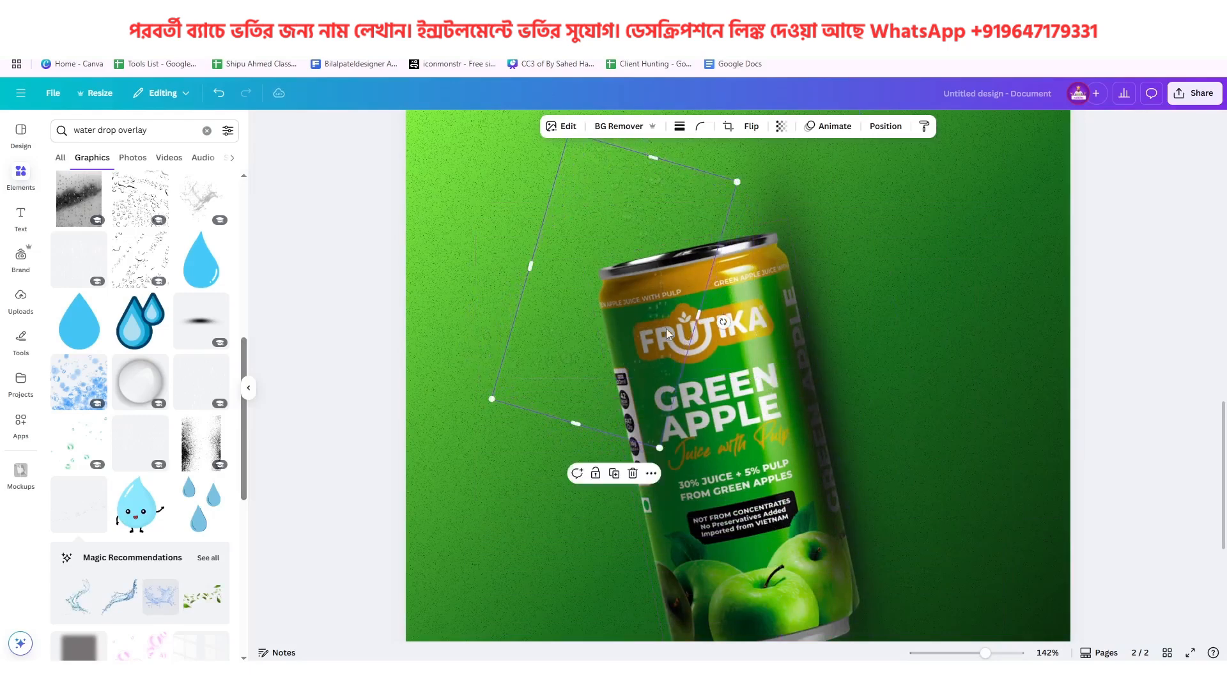
{"action": "left_click_drag", "start_coordinate": [665, 331], "coordinate": [791, 452]}
{"action": "scroll", "coordinate": [786, 437], "scroll_direction": "down", "scroll_amount": 1}
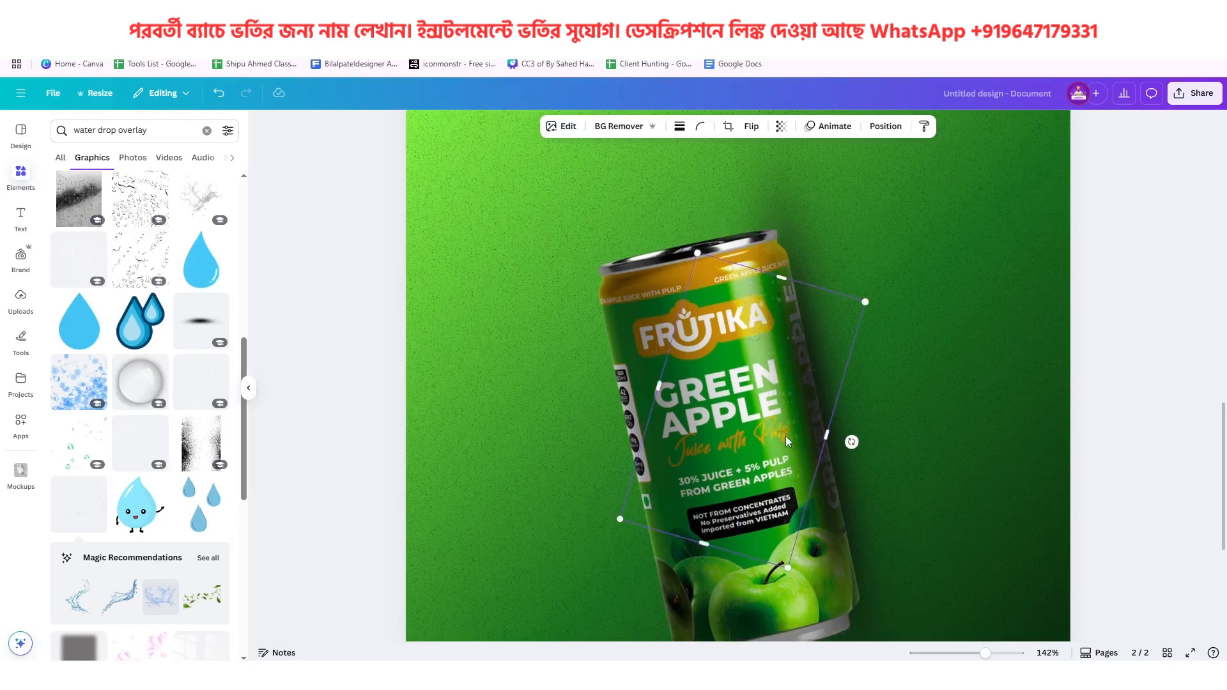
Spread copies of the droplet overlay across the can's upper, middle and lower parts, shrinking the one over the apples
{"action": "left_click_drag", "start_coordinate": [790, 394], "coordinate": [811, 500], "text": "alt"}
{"action": "left_click_drag", "start_coordinate": [795, 422], "coordinate": [749, 293], "text": "alt"}
{"action": "left_click_drag", "start_coordinate": [720, 287], "coordinate": [656, 350]}
{"action": "left_click_drag", "start_coordinate": [690, 388], "coordinate": [779, 449]}
{"action": "left_click_drag", "start_coordinate": [769, 617], "coordinate": [754, 567]}
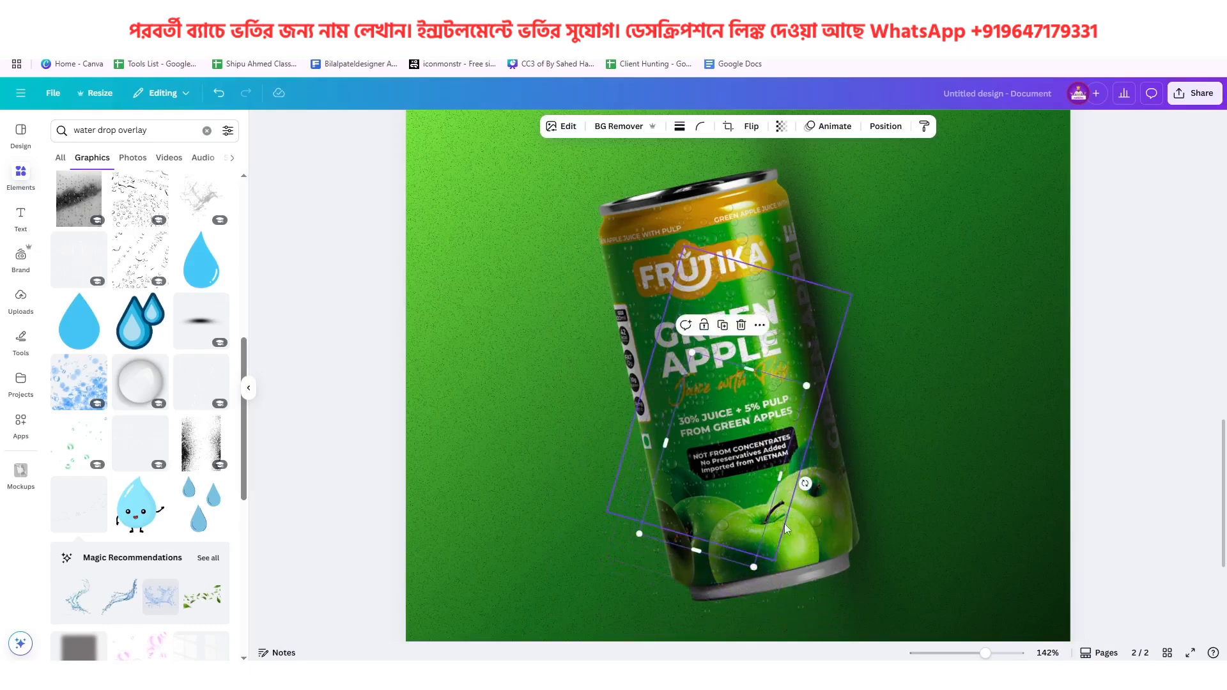
Rotate the small droplet copy over the apples, and place and shrink another copy on the can's lower right
{"action": "left_click_drag", "start_coordinate": [805, 483], "coordinate": [646, 505]}
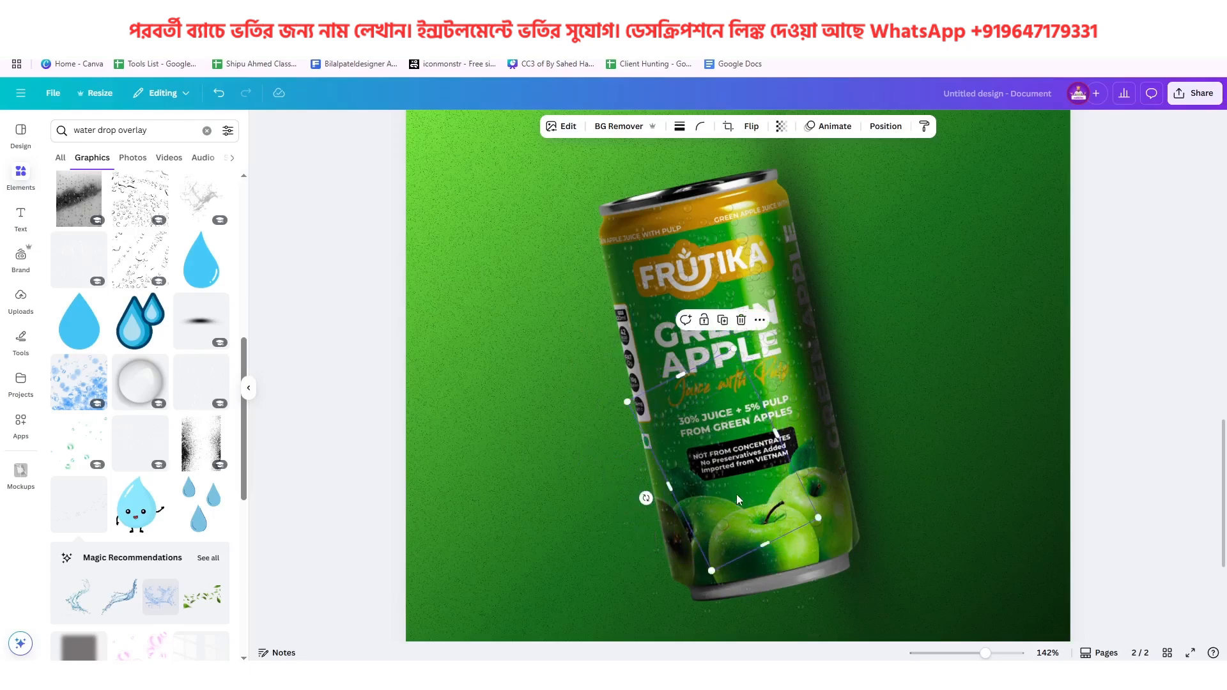
{"action": "left_click_drag", "start_coordinate": [736, 494], "coordinate": [830, 491]}
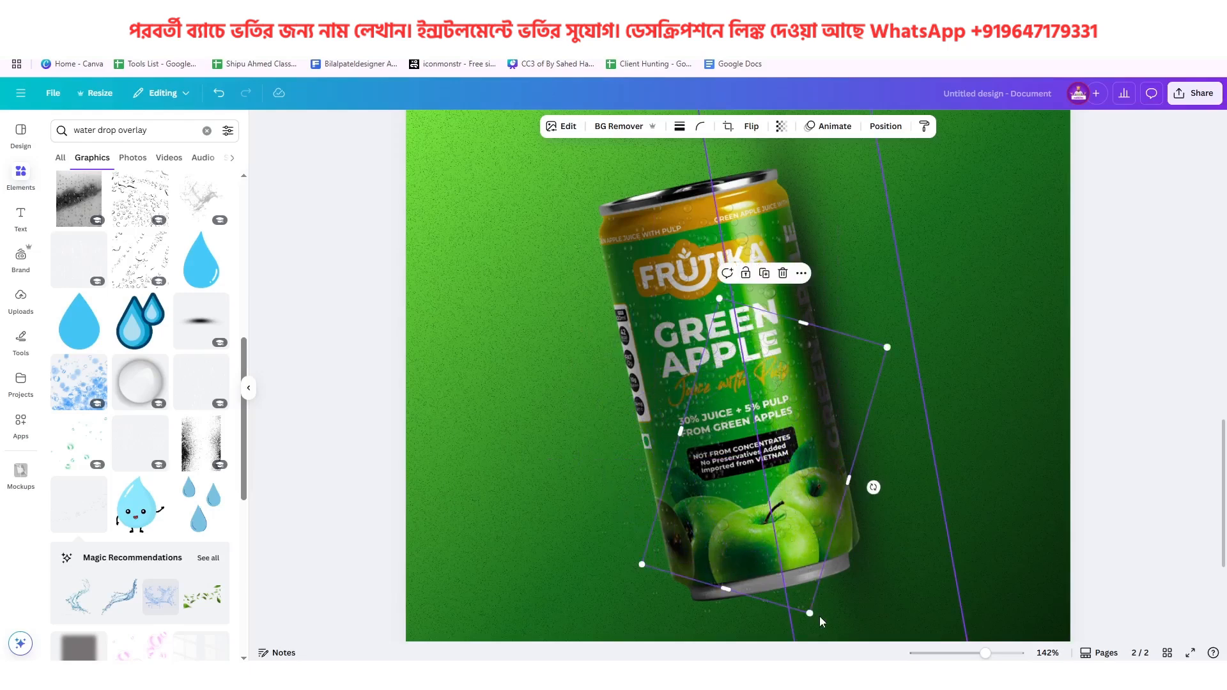
{"action": "left_click_drag", "start_coordinate": [811, 611], "coordinate": [796, 564]}
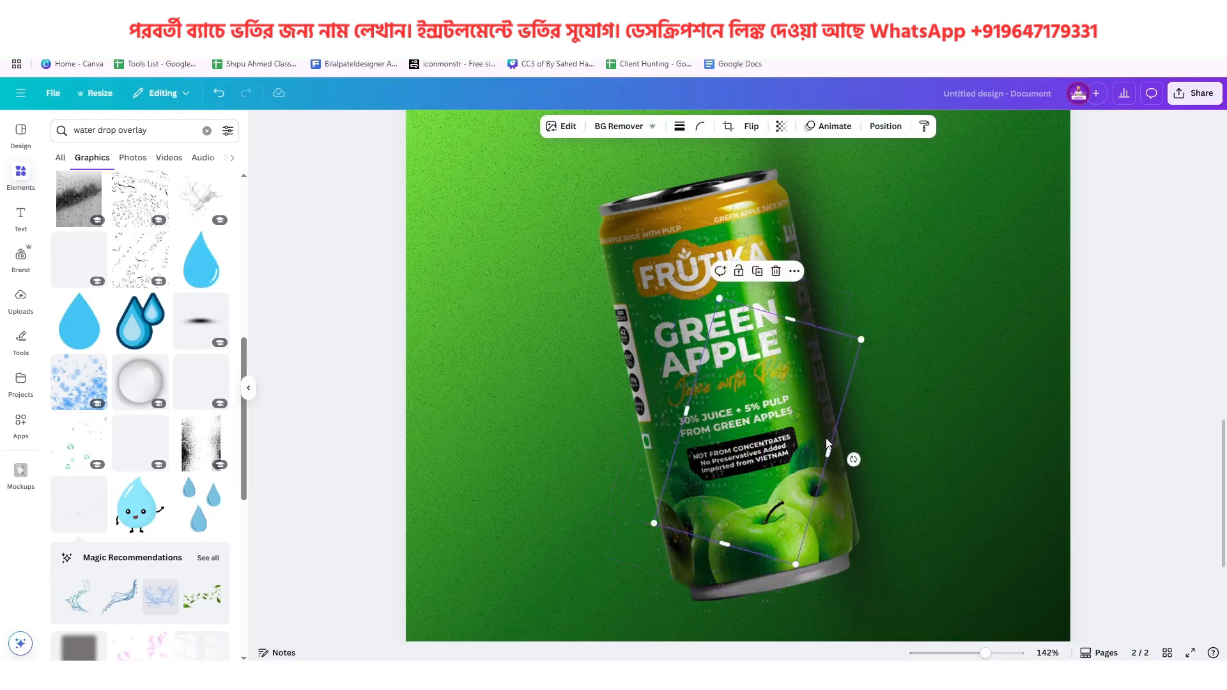
{"action": "left_click_drag", "start_coordinate": [824, 436], "coordinate": [836, 442]}
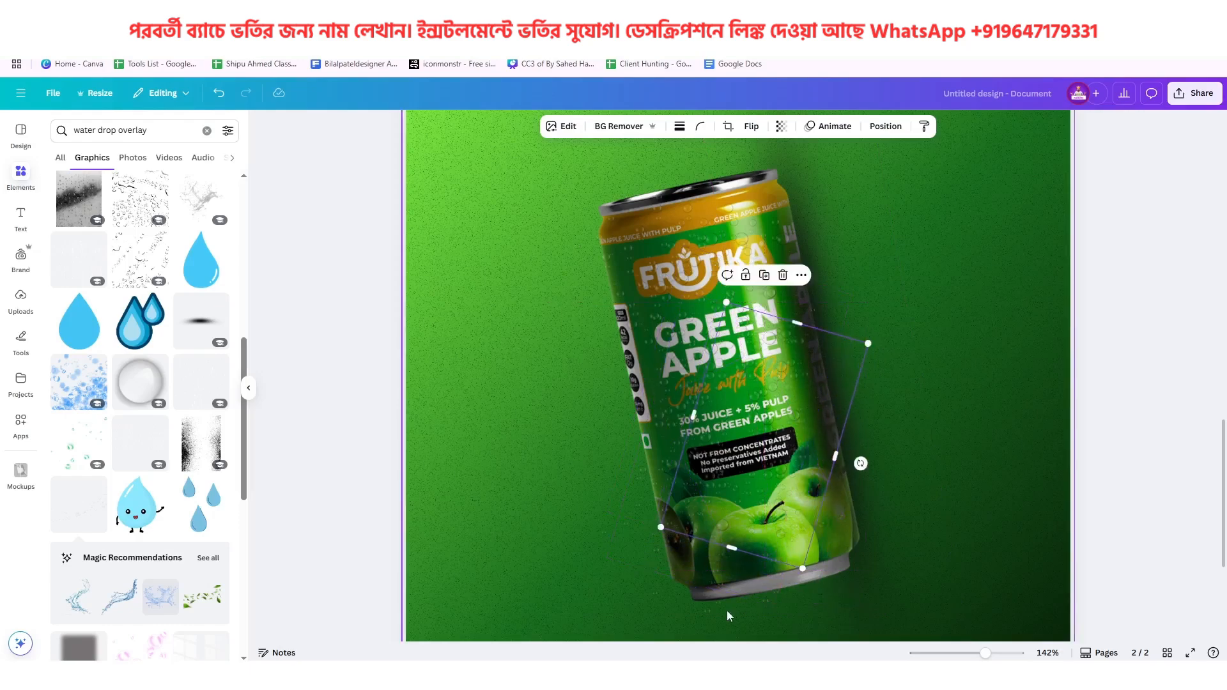
Place and shrink more droplet overlay copies over the can's lower part and along its left edge
{"action": "left_click", "coordinate": [711, 615]}
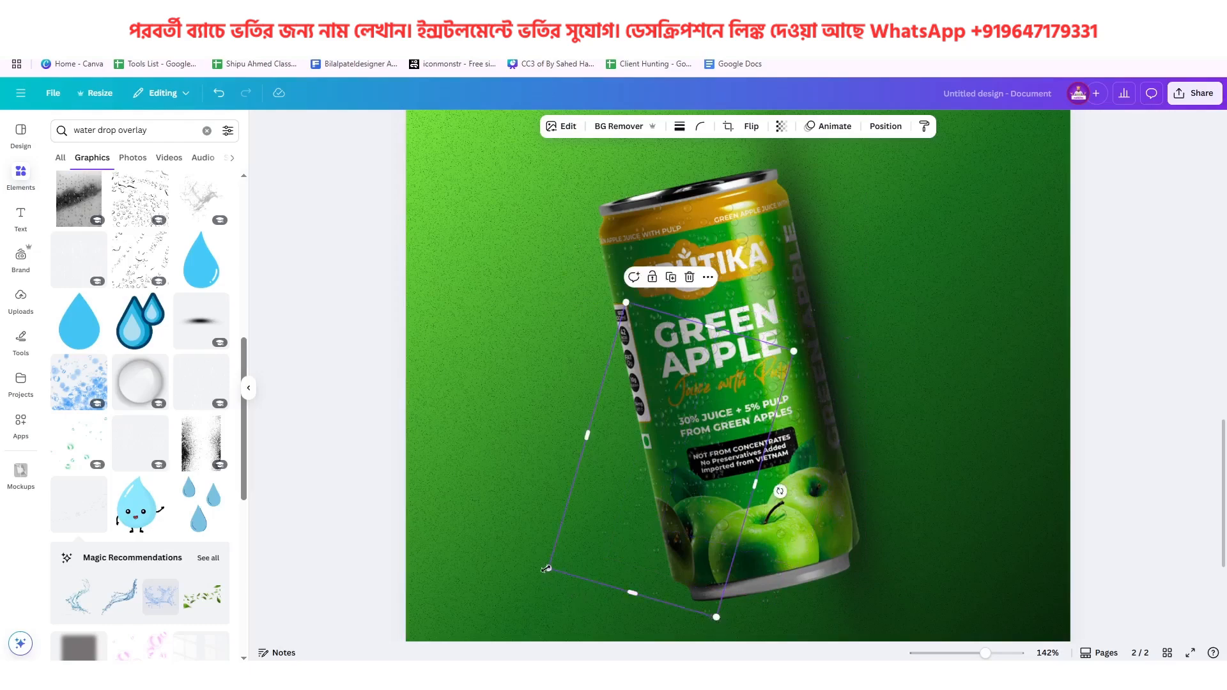
{"action": "left_click_drag", "start_coordinate": [546, 569], "coordinate": [606, 563]}
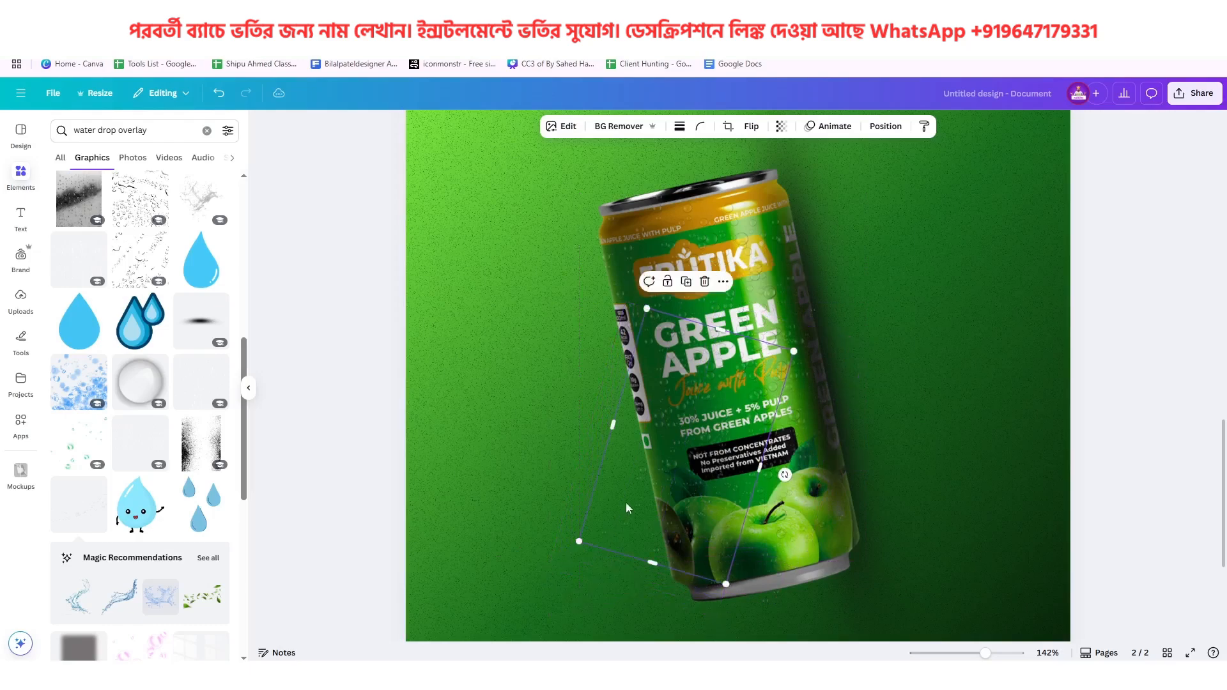
{"action": "left_click", "coordinate": [645, 566]}
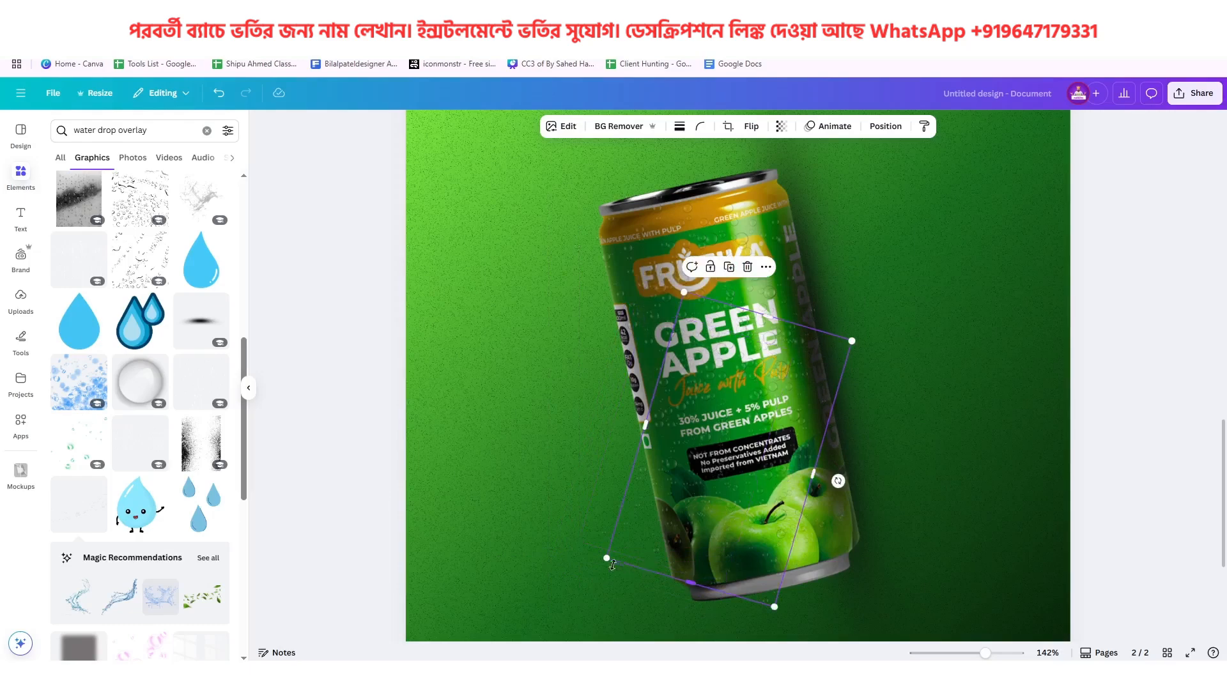
{"action": "left_click_drag", "start_coordinate": [606, 562], "coordinate": [631, 540]}
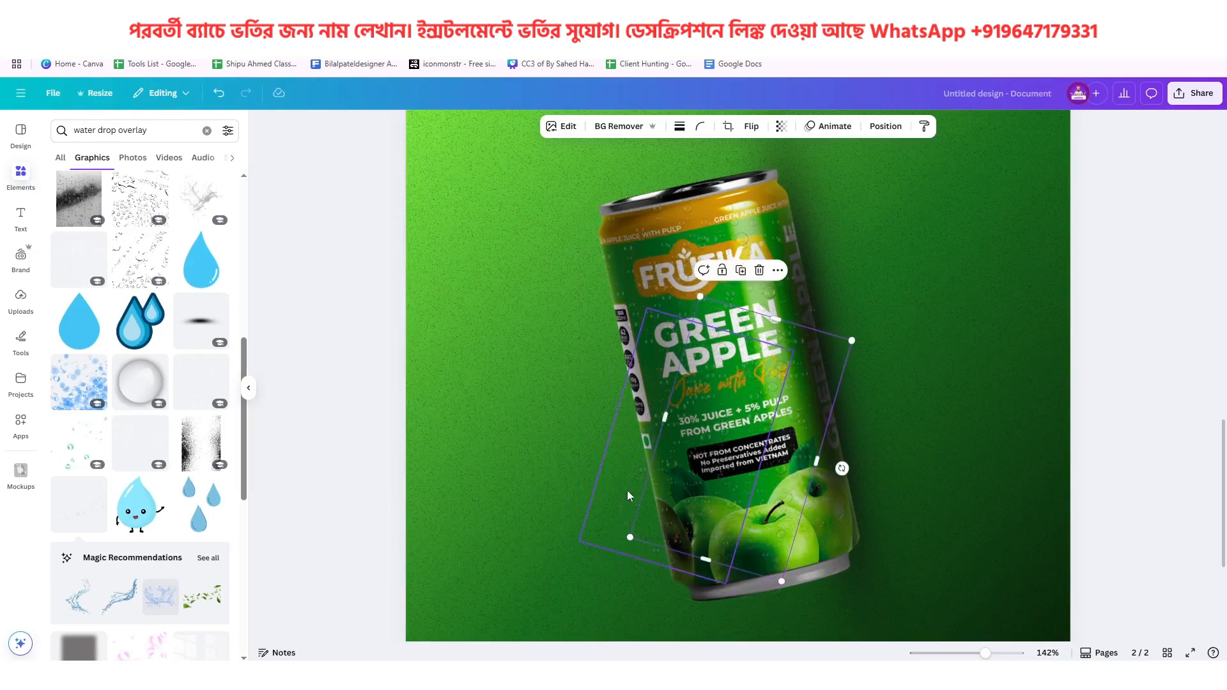
{"action": "left_click", "coordinate": [627, 486]}
{"action": "left_click_drag", "start_coordinate": [630, 482], "coordinate": [606, 447]}
{"action": "left_click_drag", "start_coordinate": [500, 506], "coordinate": [563, 485]}
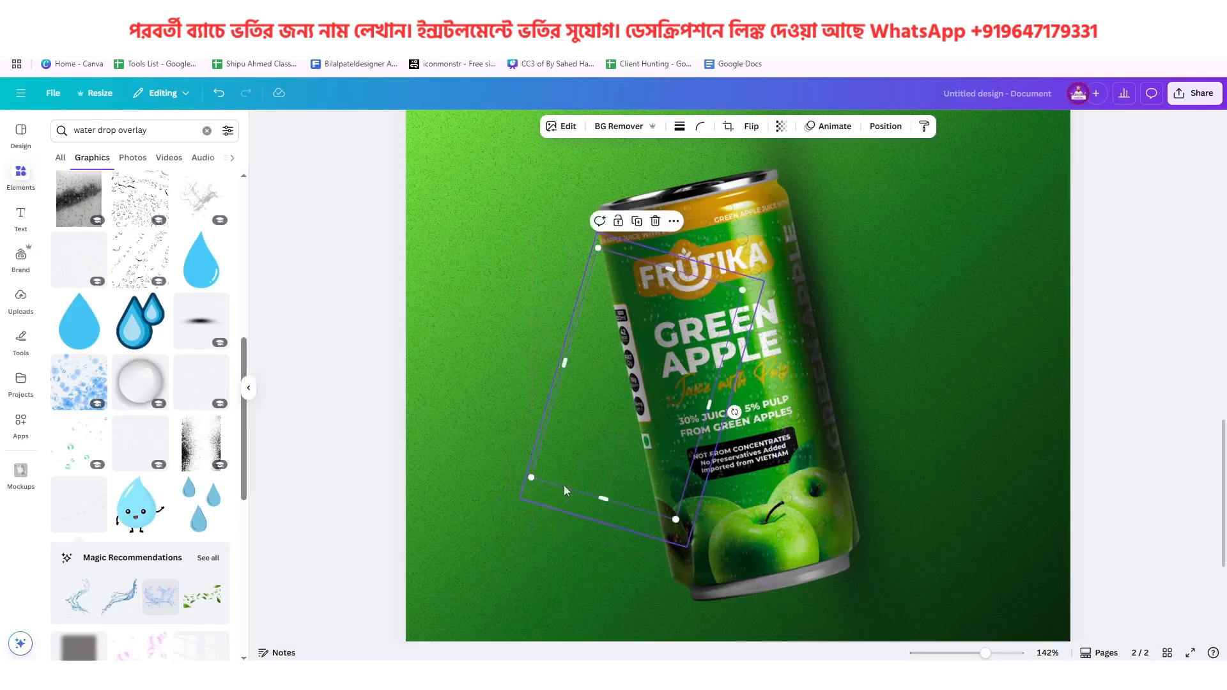
Adjust the long tilted shadow's position along the can's right edge and compare the can with the page 1 reference poster
{"action": "left_click", "coordinate": [523, 349]}
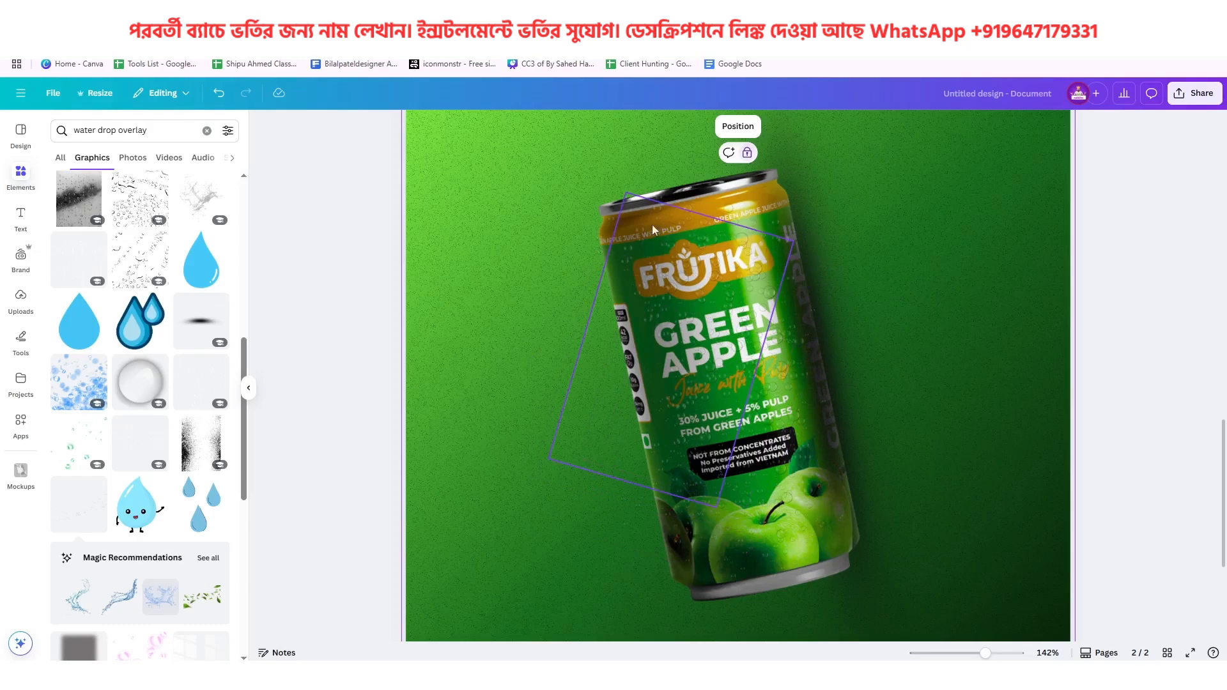
{"action": "scroll", "coordinate": [746, 358], "scroll_direction": "down", "scroll_amount": 3}
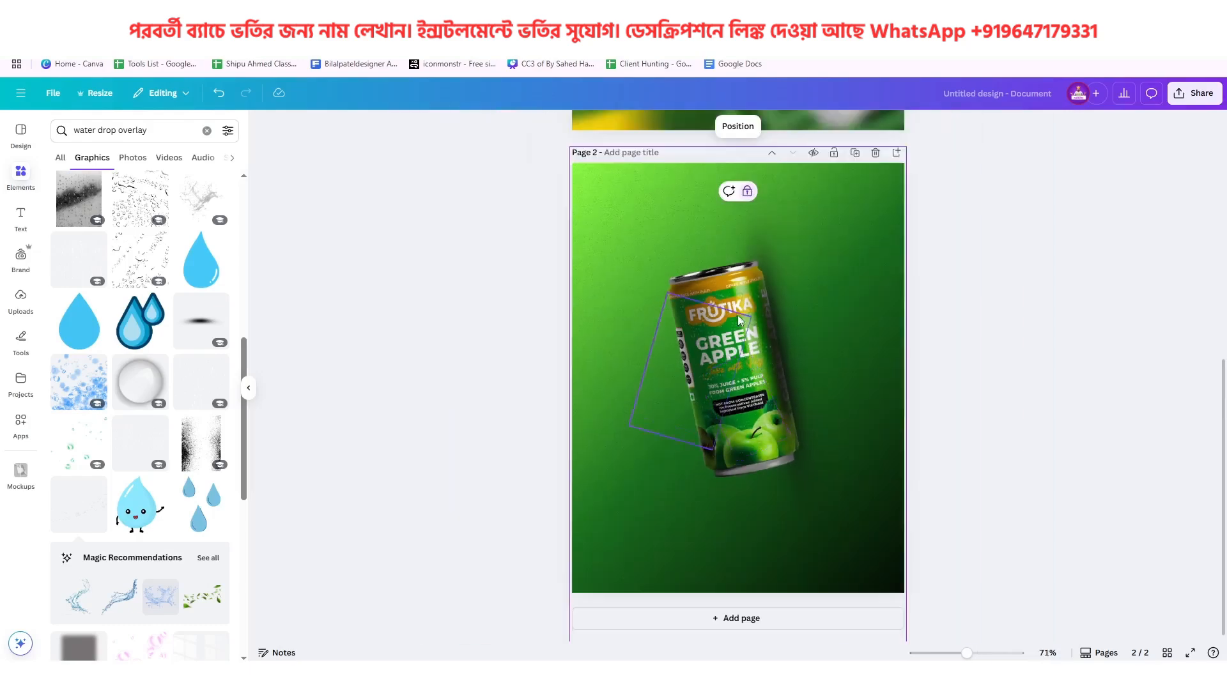
{"action": "left_click_drag", "start_coordinate": [739, 320], "coordinate": [789, 287]}
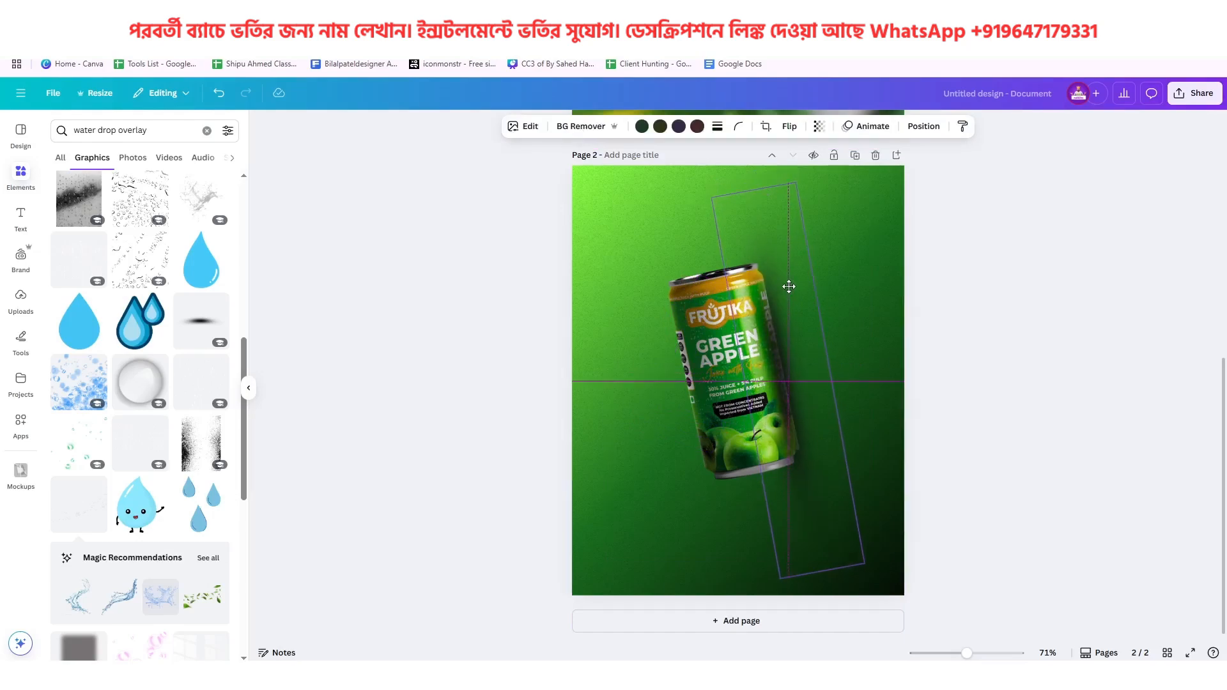
{"action": "left_click_drag", "start_coordinate": [788, 287], "coordinate": [789, 286]}
{"action": "scroll", "coordinate": [788, 337], "scroll_direction": "up", "scroll_amount": 5}
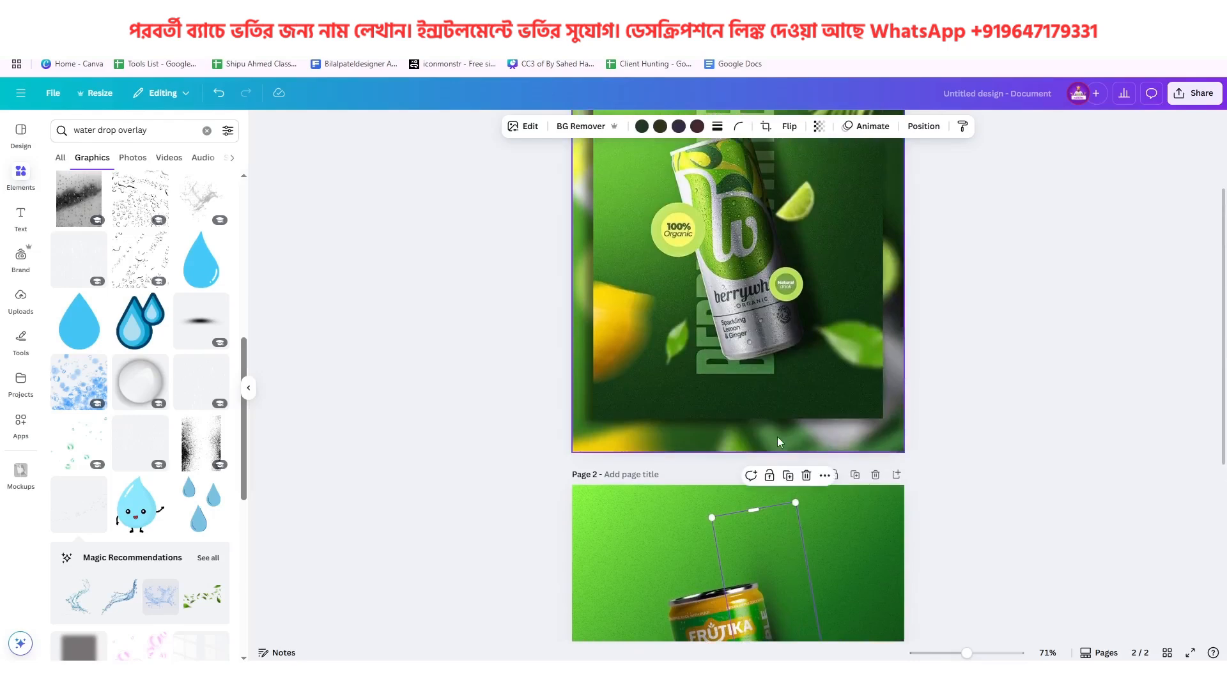
{"action": "scroll", "coordinate": [805, 281], "scroll_direction": "up", "scroll_amount": 1}
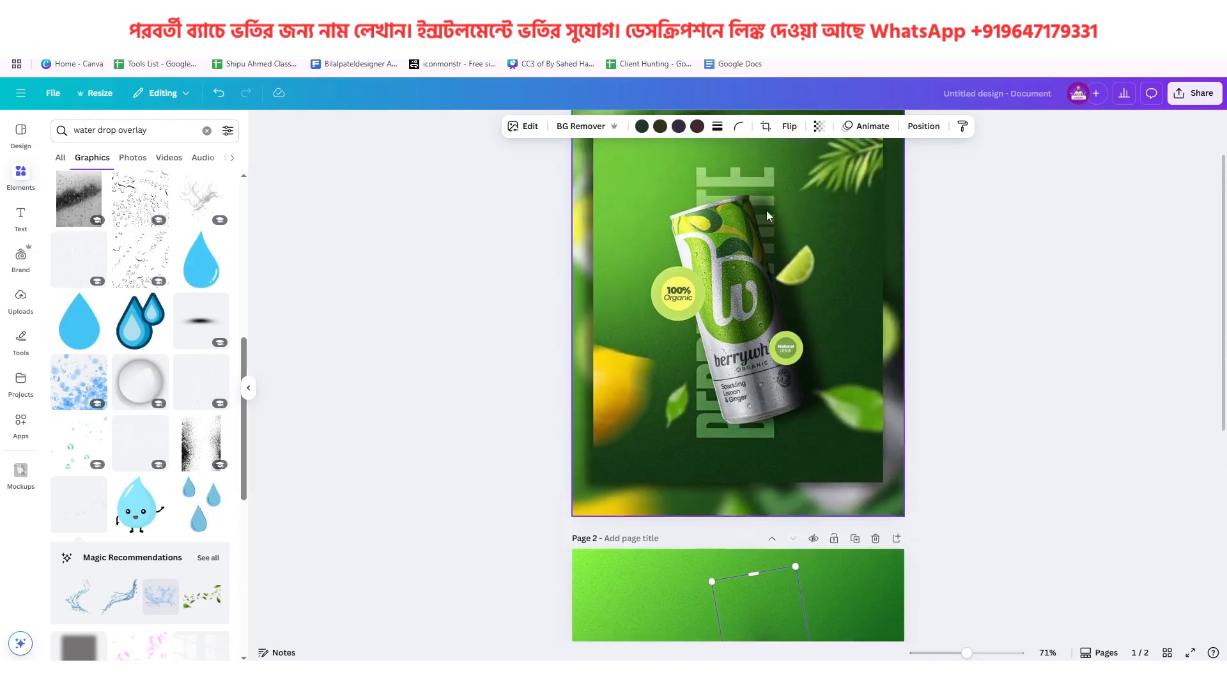
{"action": "scroll", "coordinate": [775, 483], "scroll_direction": "down", "scroll_amount": 5}
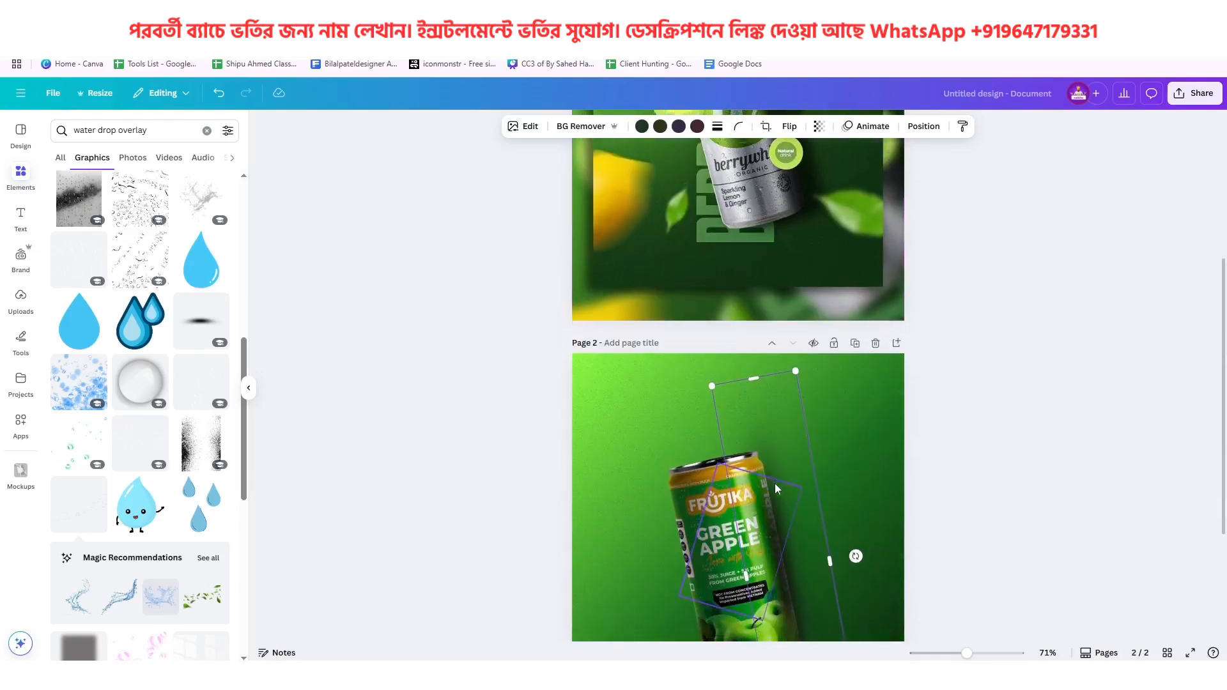
Search the graphics for "shadow" and add the long, soft horizontal shadow to page 2
{"action": "left_click_drag", "start_coordinate": [151, 130], "coordinate": [10, 136]}
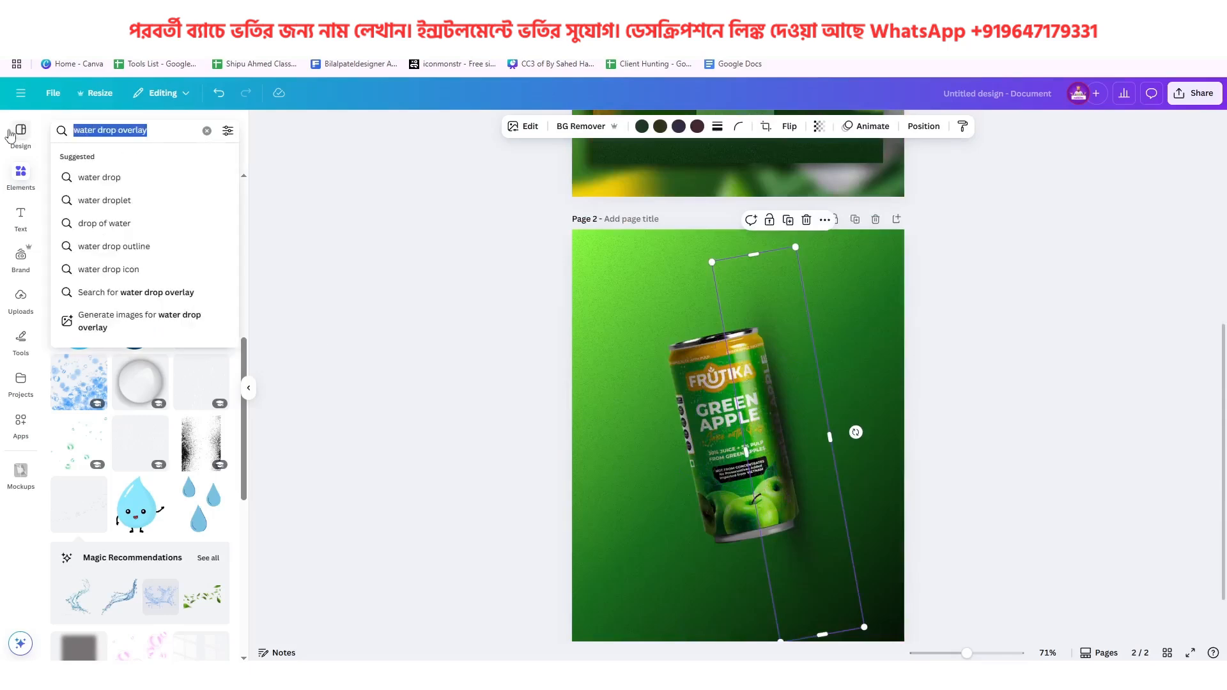
{"action": "type", "text": "shadow"}
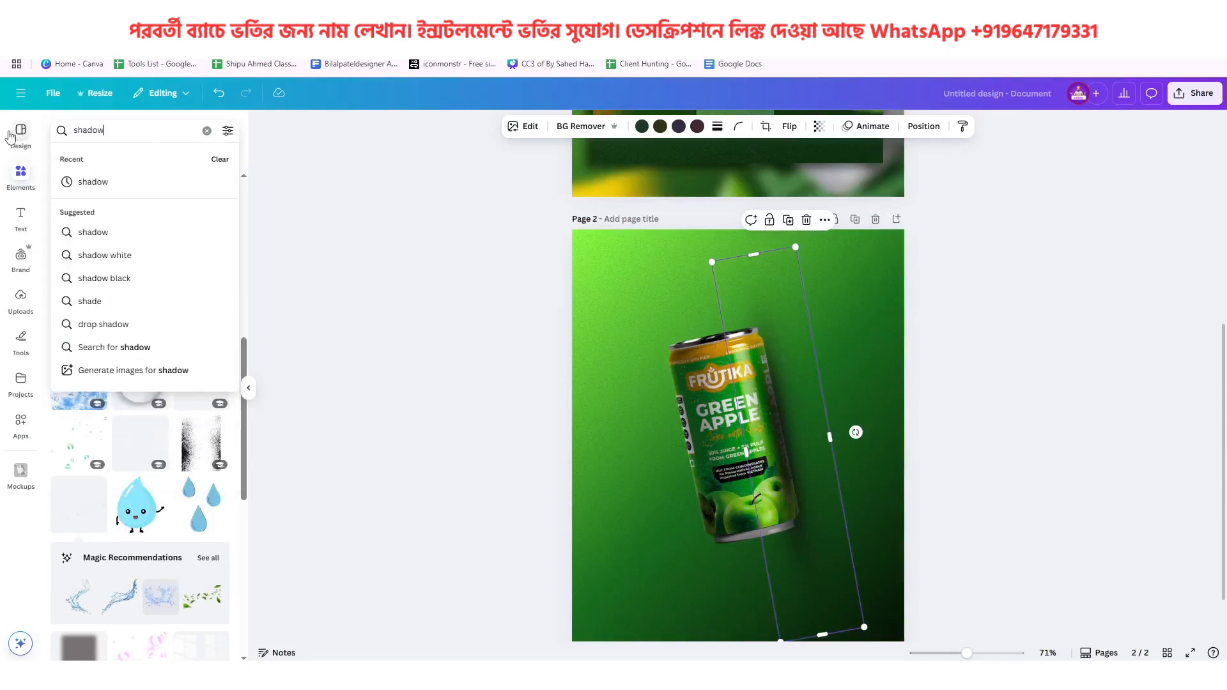
{"action": "key", "text": "Return"}
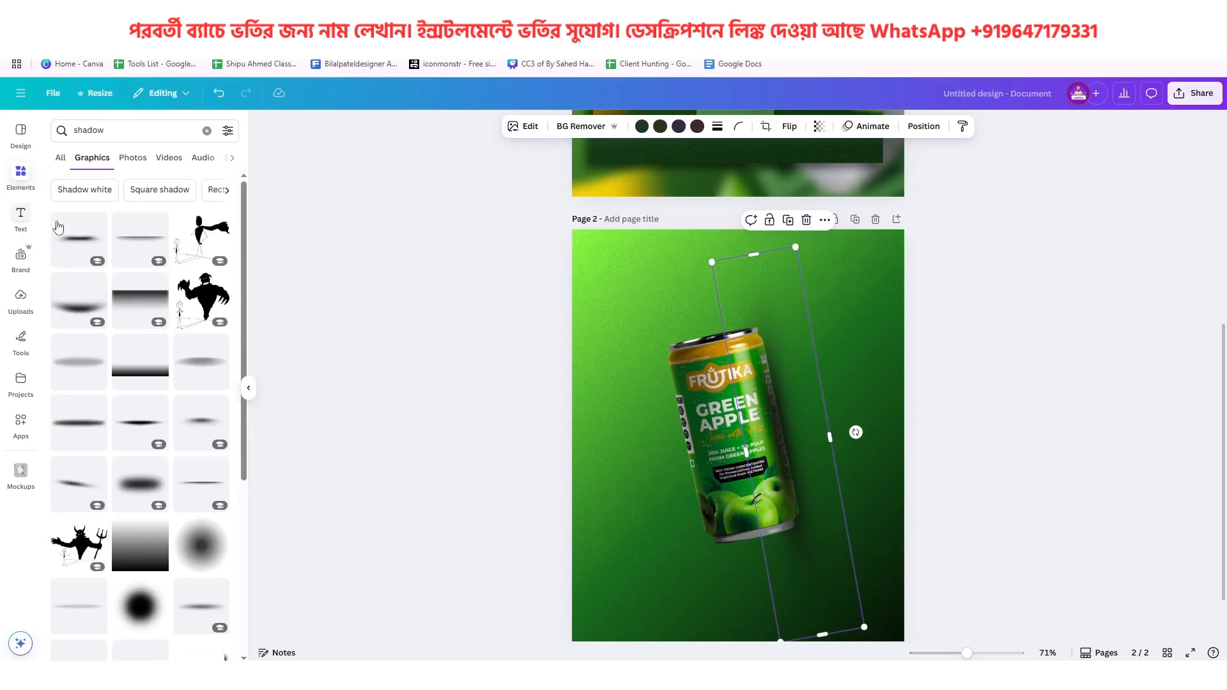
{"action": "left_click", "coordinate": [90, 416]}
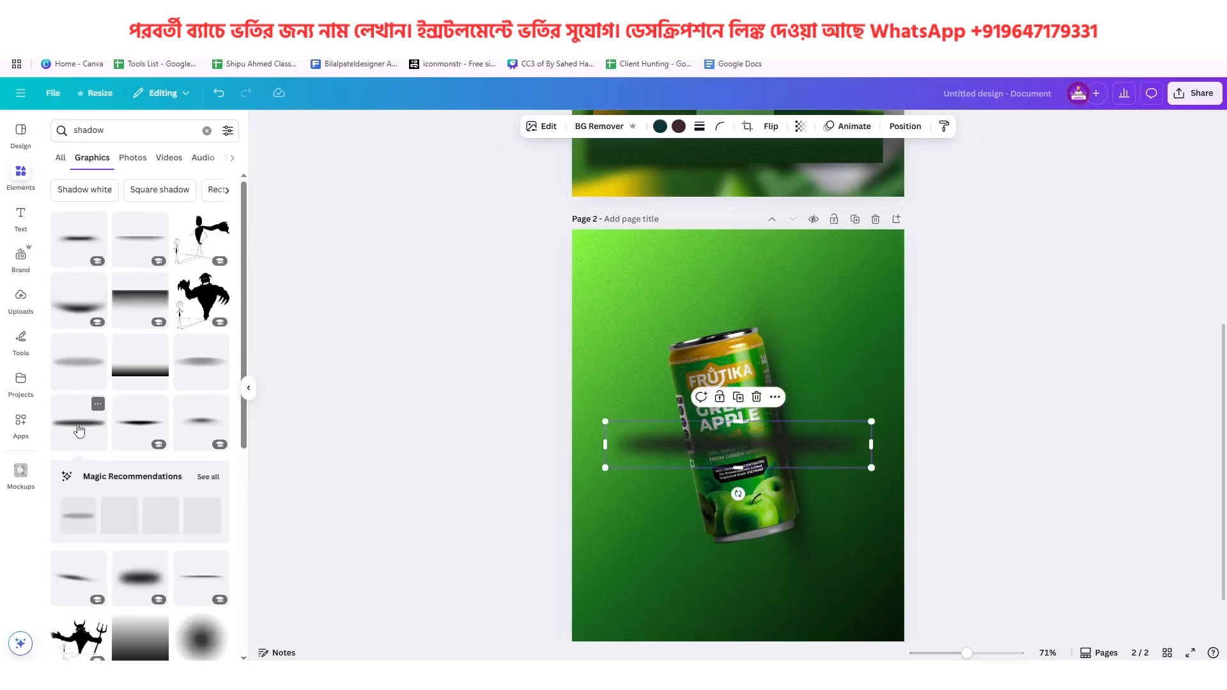
Recolour both colours of the new horizontal shadow to black
{"action": "left_click", "coordinate": [660, 126]}
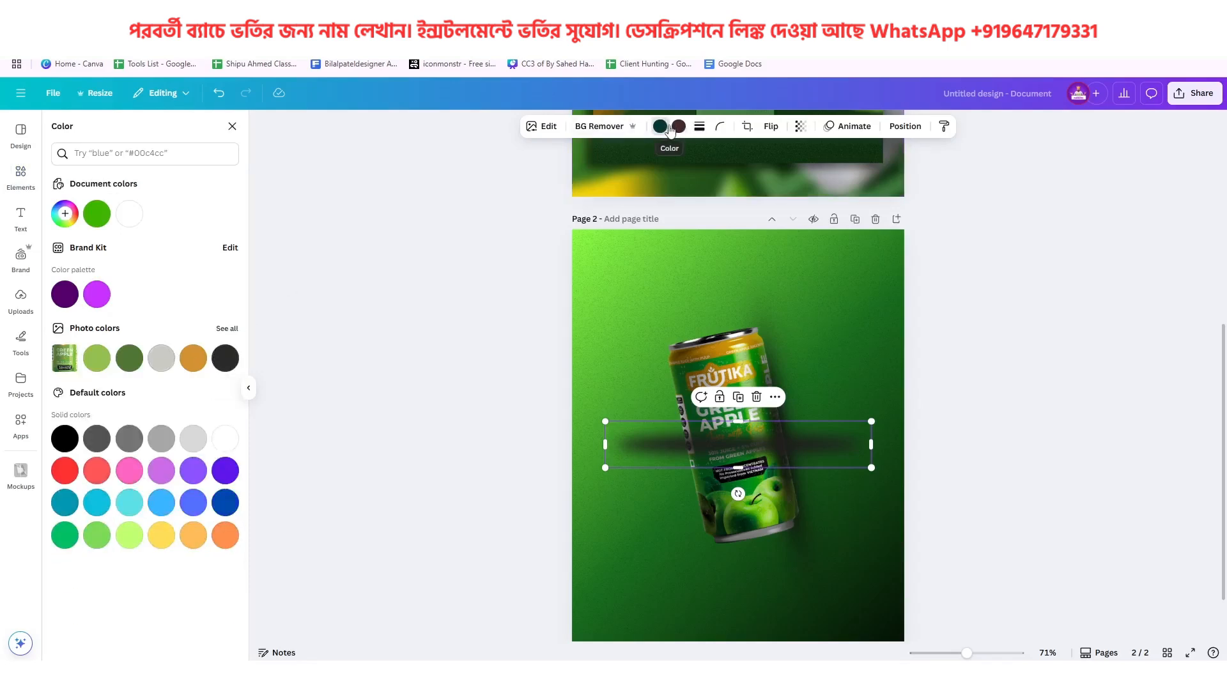
{"action": "left_click", "coordinate": [64, 438]}
{"action": "left_click", "coordinate": [679, 126]}
{"action": "left_click", "coordinate": [66, 441]}
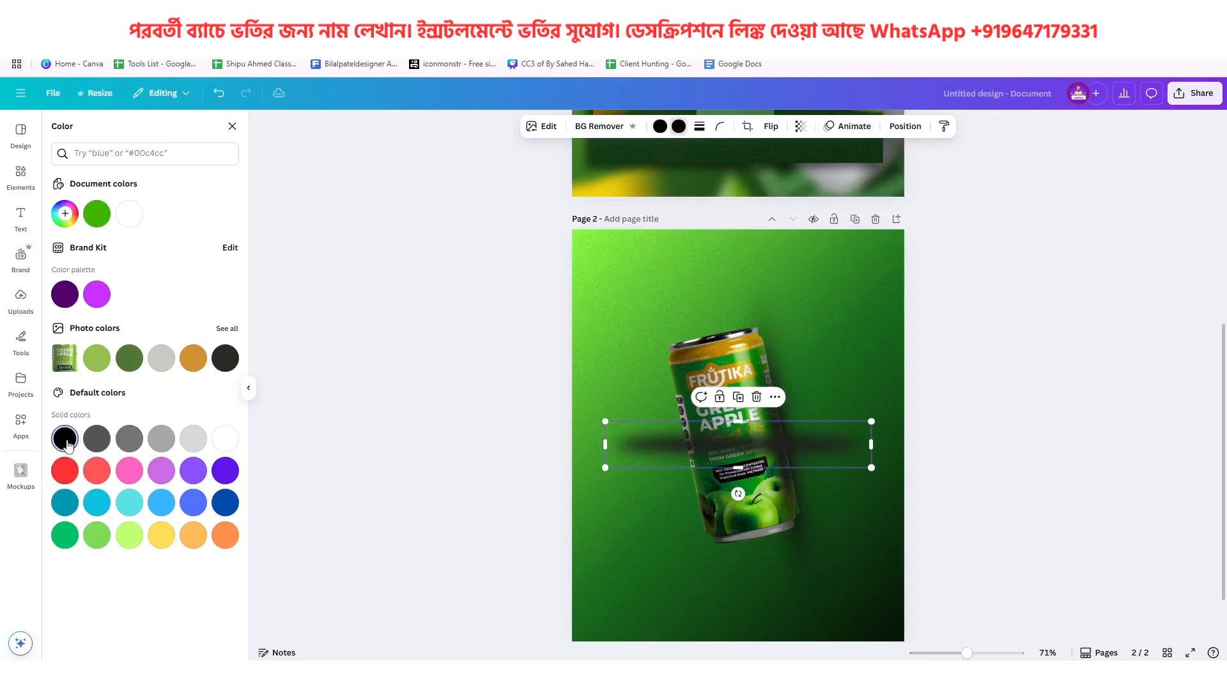
Tilt the new black shadow to match the can, shrink it to about the can's height and place it along the right edge
{"action": "left_click_drag", "start_coordinate": [738, 494], "coordinate": [869, 425]}
{"action": "left_click_drag", "start_coordinate": [753, 475], "coordinate": [803, 470]}
{"action": "left_click_drag", "start_coordinate": [833, 555], "coordinate": [821, 524]}
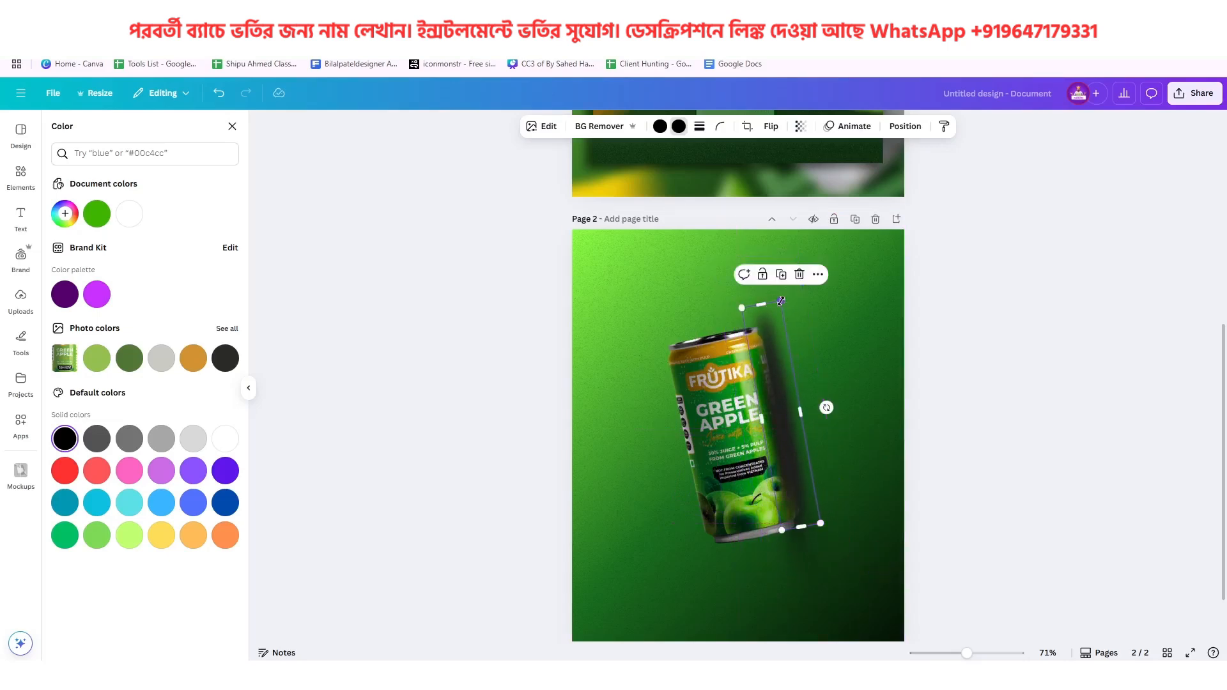
{"action": "left_click_drag", "start_coordinate": [780, 301], "coordinate": [782, 313]}
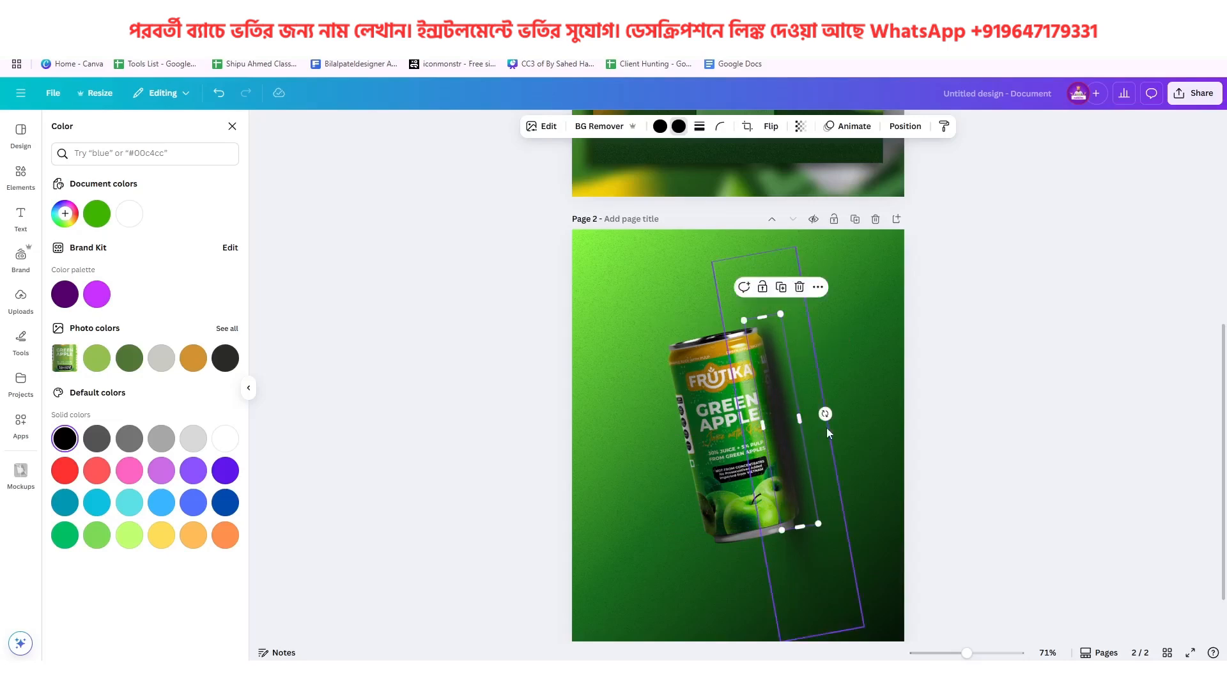
{"action": "left_click_drag", "start_coordinate": [827, 413], "coordinate": [802, 419]}
{"action": "left_click", "coordinate": [897, 474]}
{"action": "scroll", "coordinate": [896, 473], "scroll_direction": "up", "scroll_amount": 5}
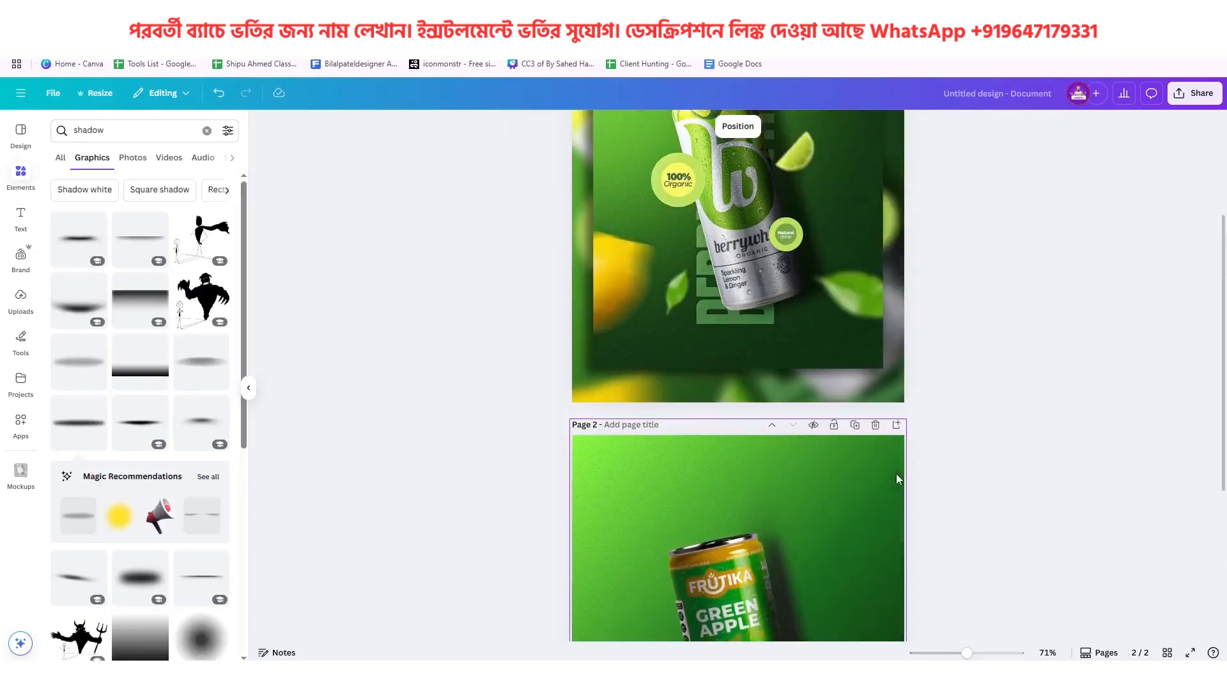
{"action": "scroll", "coordinate": [795, 287], "scroll_direction": "down", "scroll_amount": 5}
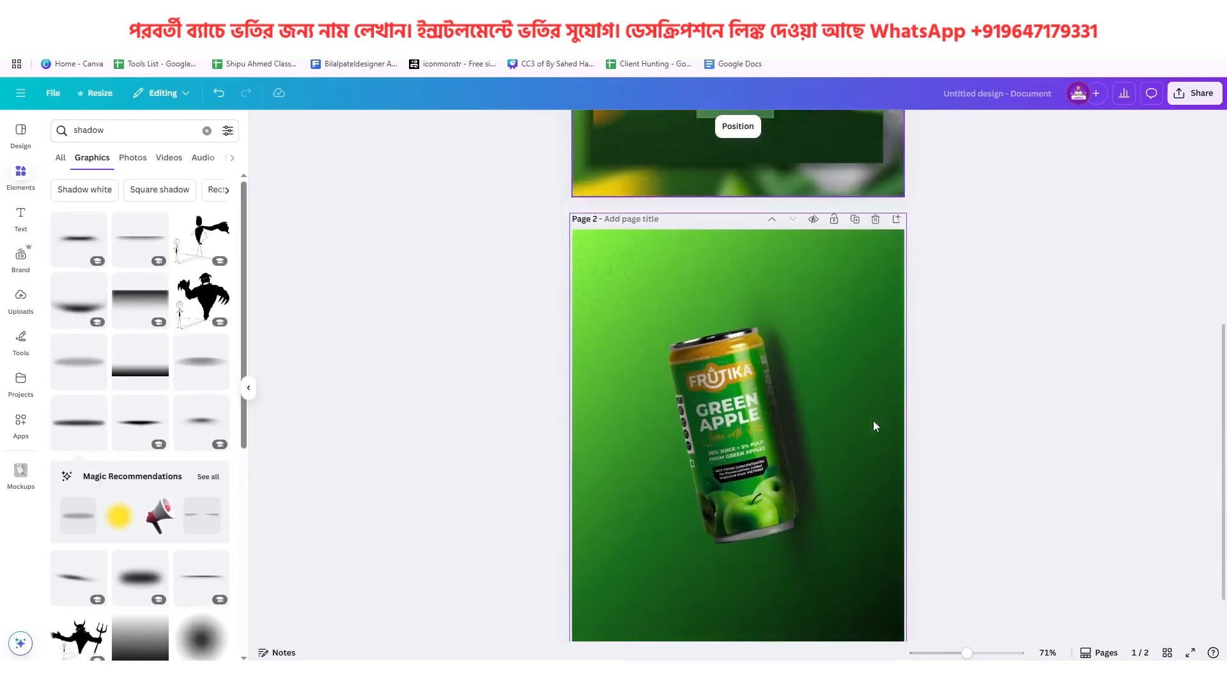
Set the transparency of the shorter shadow beside the can to 50
{"action": "left_click", "coordinate": [795, 419]}
{"action": "left_click", "coordinate": [800, 126]}
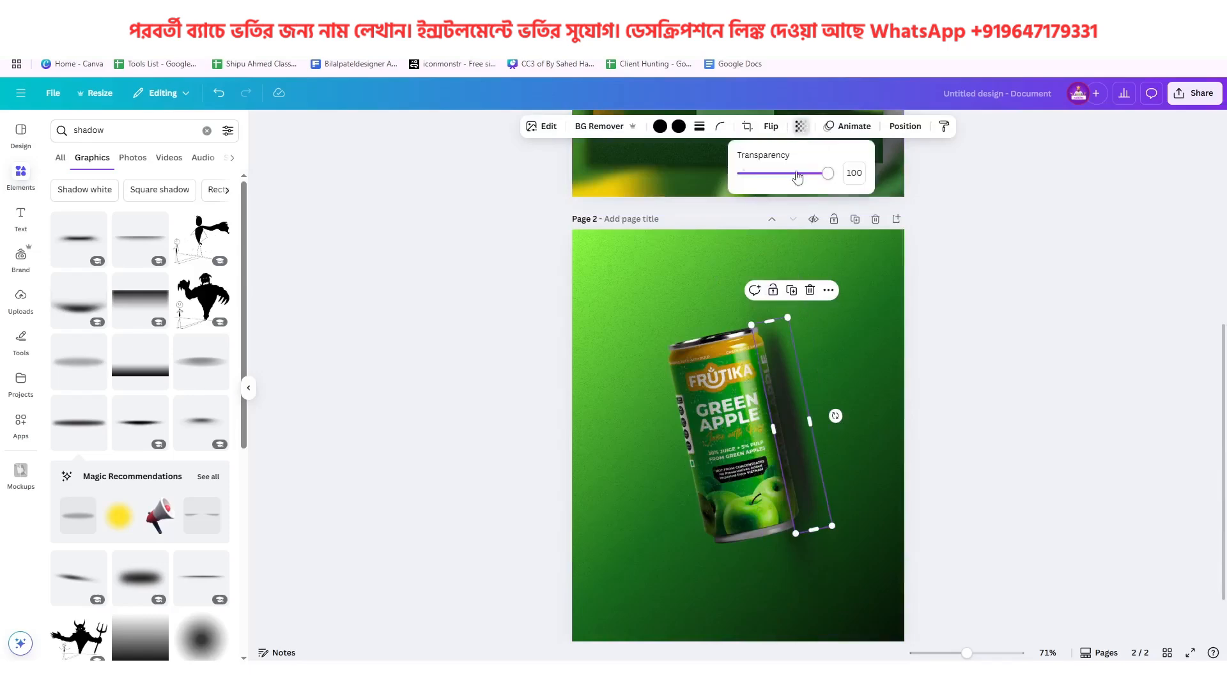
{"action": "left_click_drag", "start_coordinate": [806, 174], "coordinate": [788, 182]}
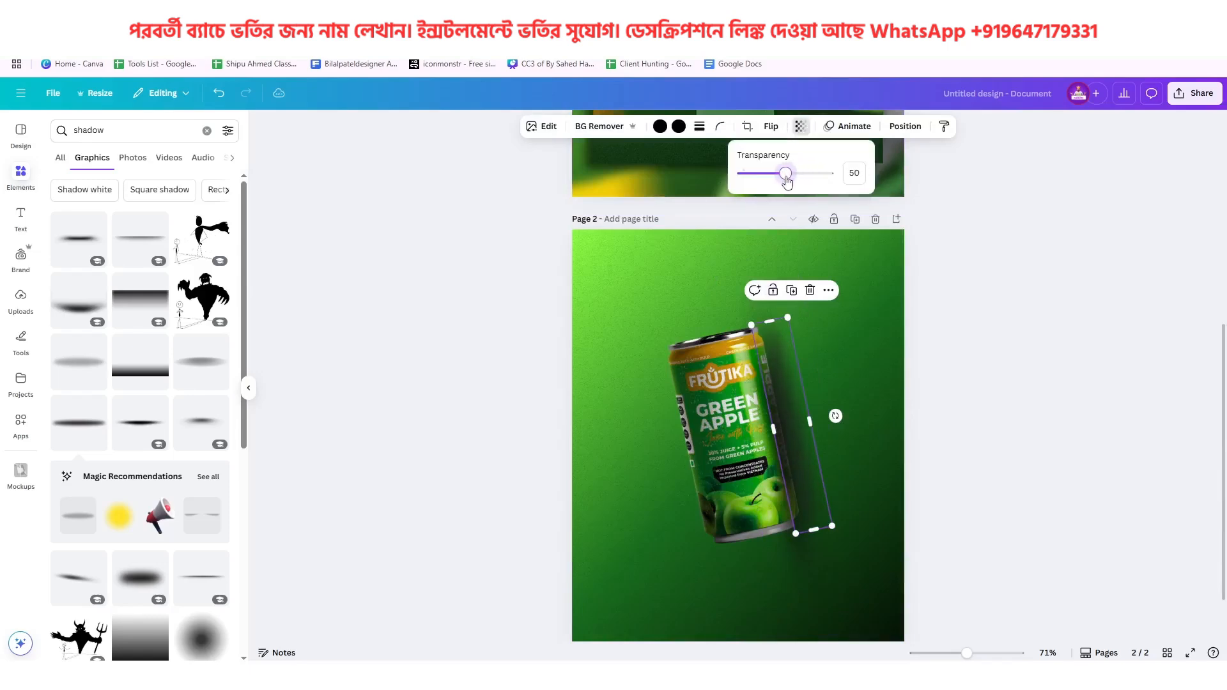
{"action": "left_click", "coordinate": [850, 336]}
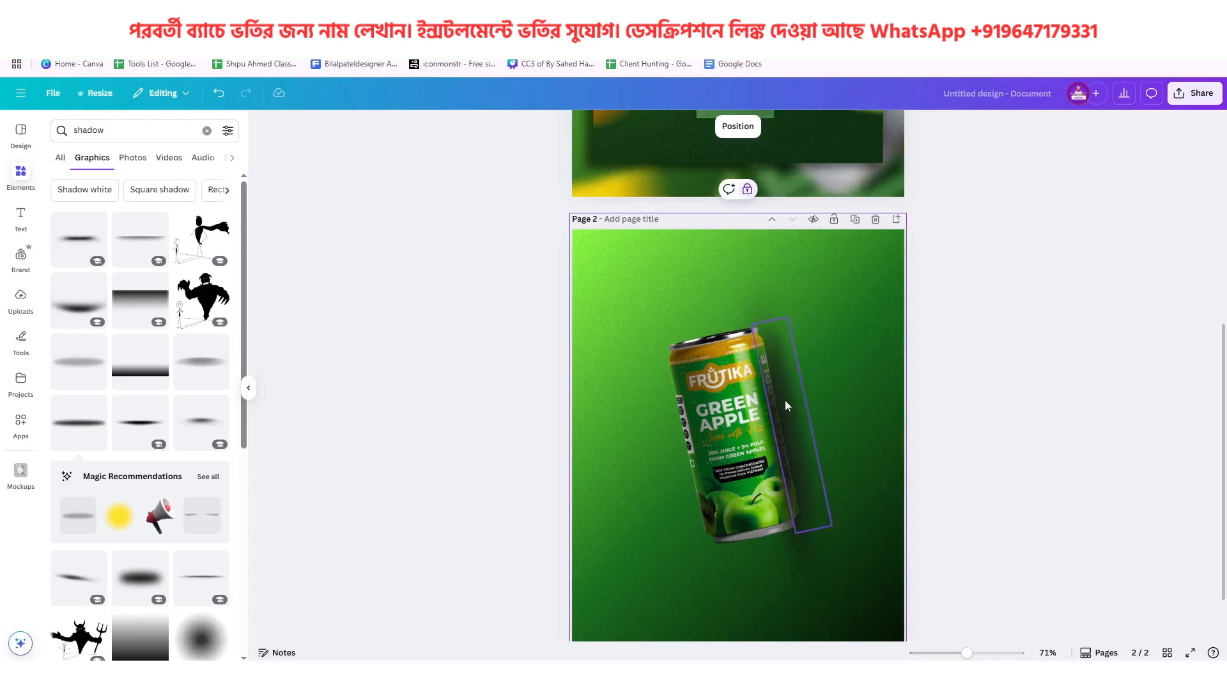
Group the can with its droplet overlays and shadows, and centre the group horizontally on page 2
{"action": "scroll", "coordinate": [785, 400], "scroll_direction": "up", "scroll_amount": 1}
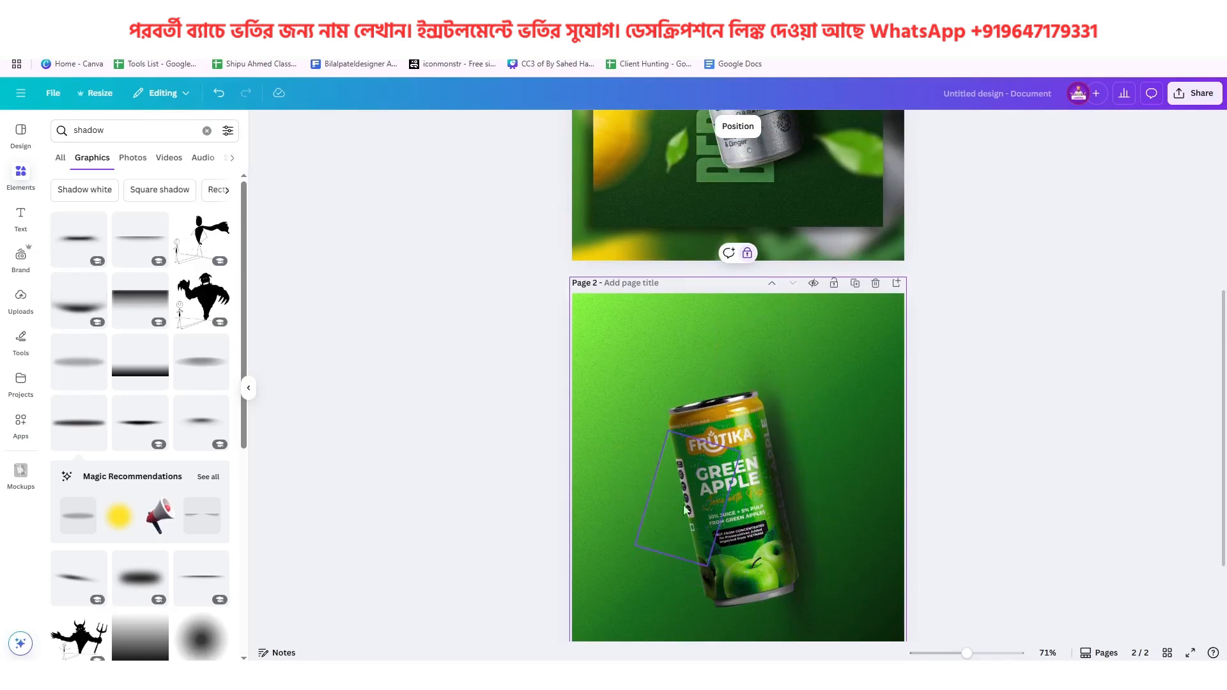
{"action": "scroll", "coordinate": [772, 455], "scroll_direction": "down", "scroll_amount": 2}
{"action": "left_click_drag", "start_coordinate": [642, 240], "coordinate": [844, 490]}
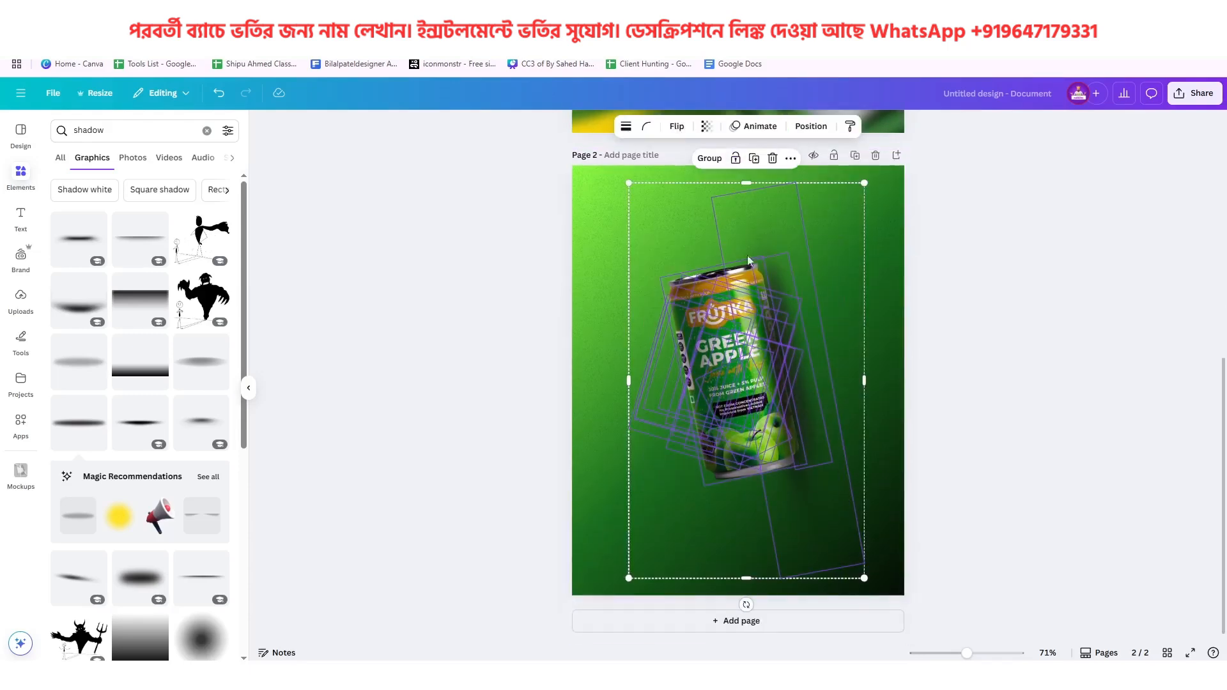
{"action": "left_click", "coordinate": [709, 159]}
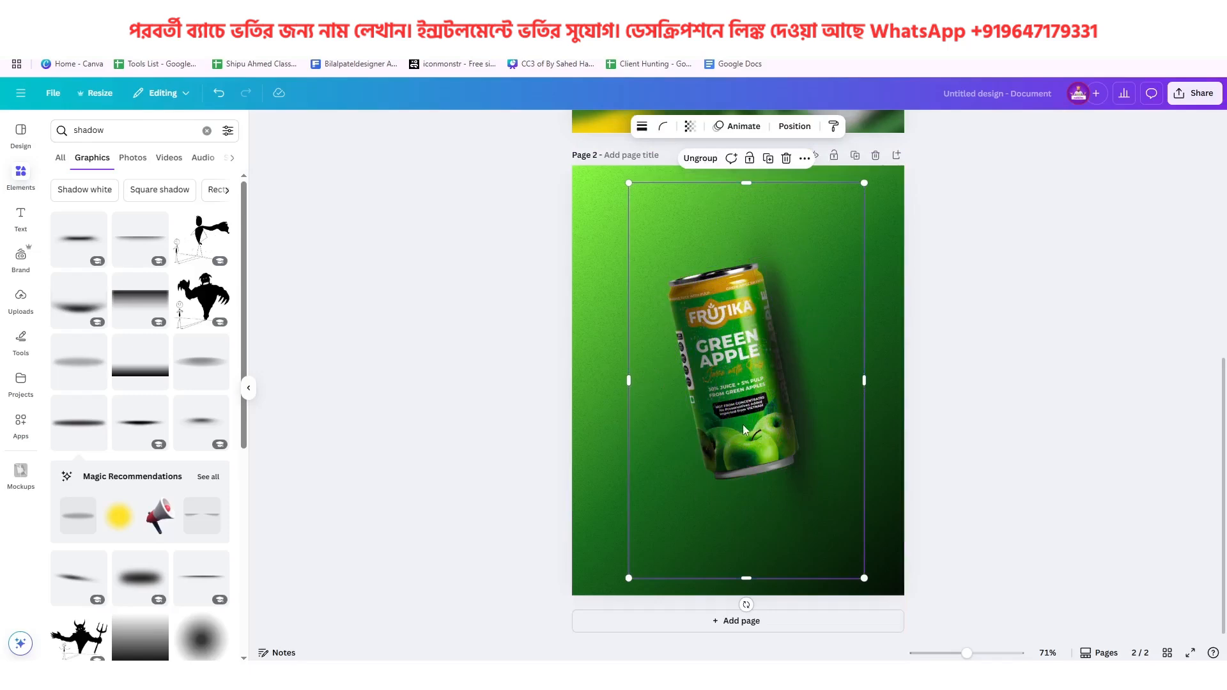
{"action": "left_click_drag", "start_coordinate": [742, 359], "coordinate": [750, 361]}
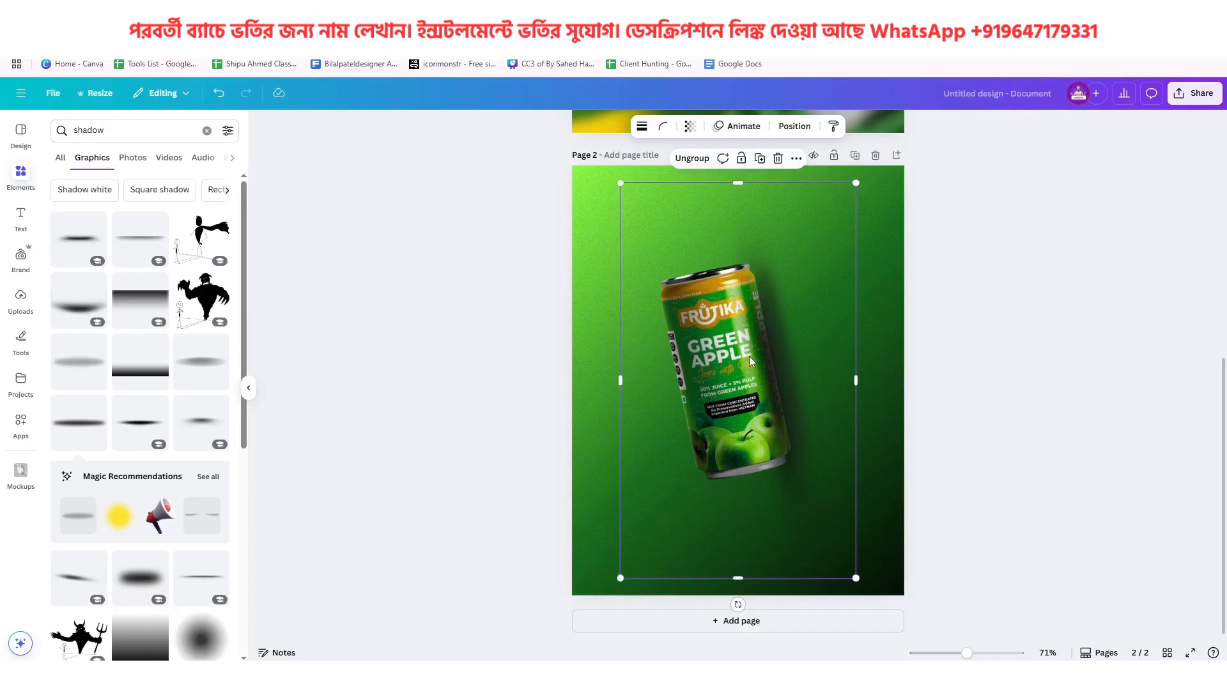
Add a heading to page 2 reading "greenapple" and place it over the can's base
{"action": "left_click", "coordinate": [22, 217]}
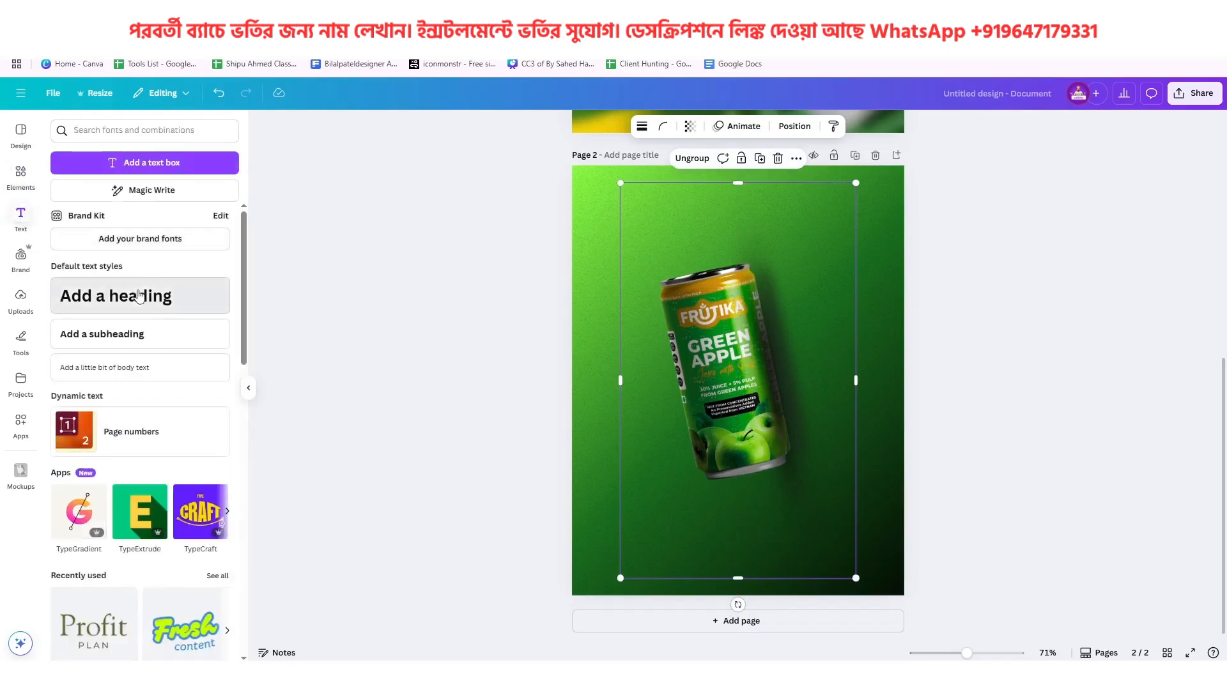
{"action": "left_click", "coordinate": [136, 294]}
{"action": "left_click_drag", "start_coordinate": [819, 382], "coordinate": [829, 489]}
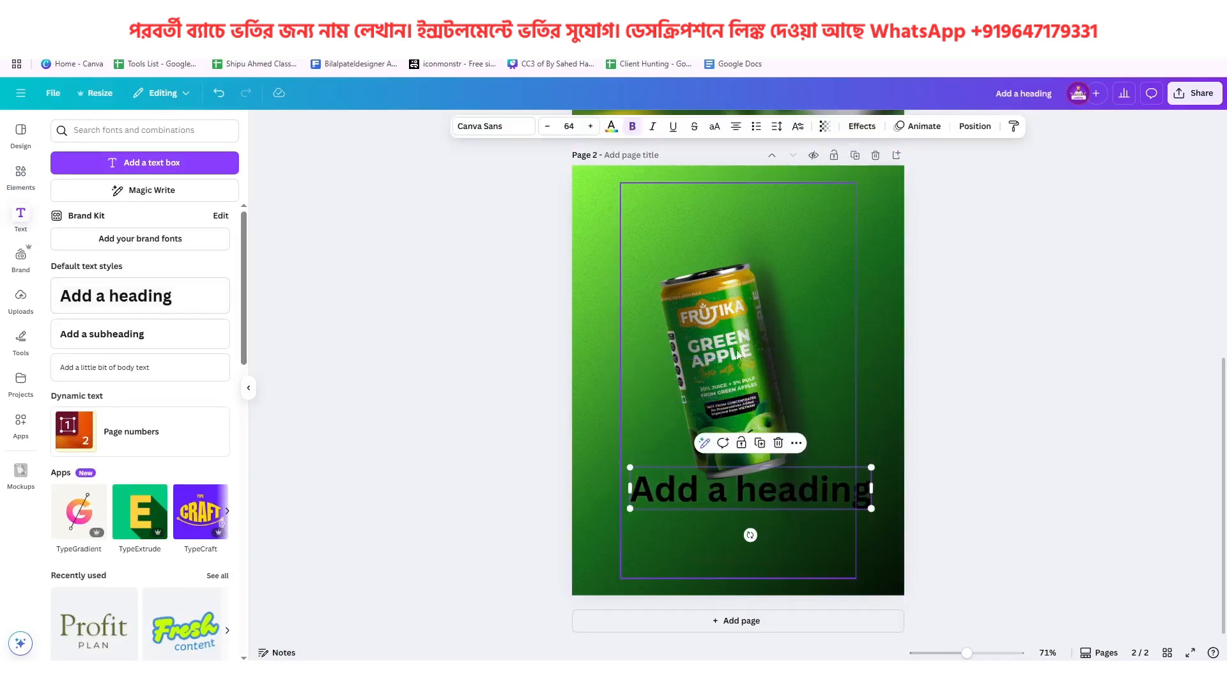
{"action": "double_click", "coordinate": [788, 491]}
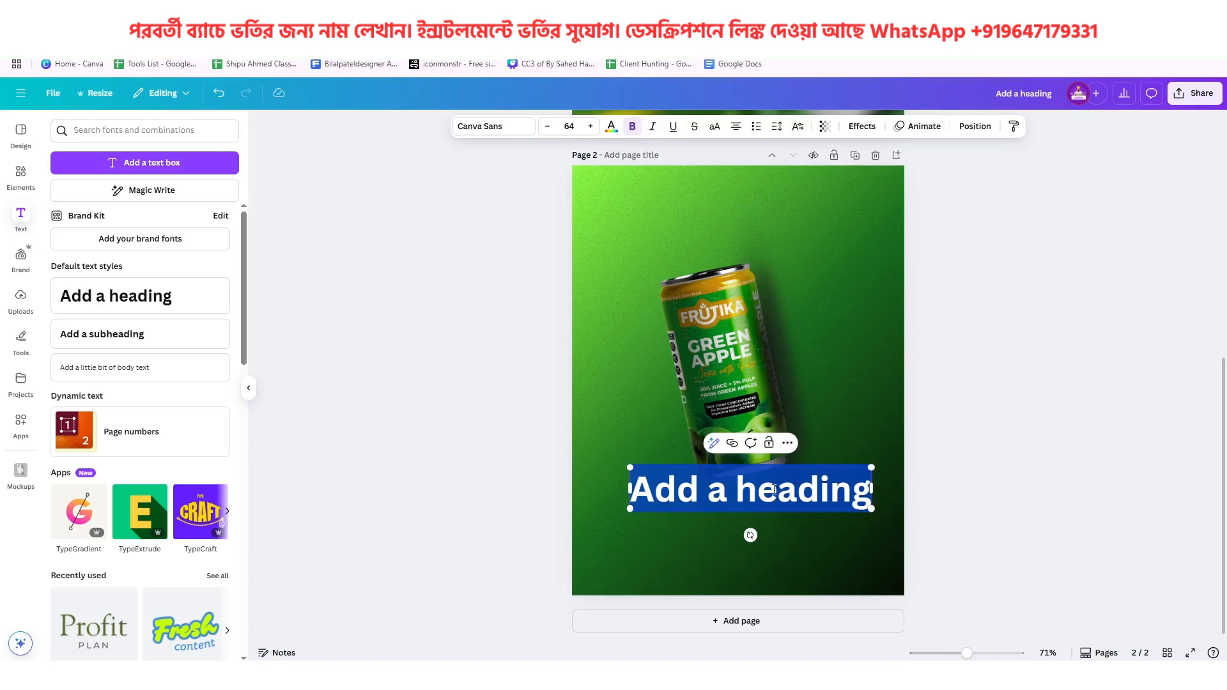
{"action": "type", "text": "greenap"}
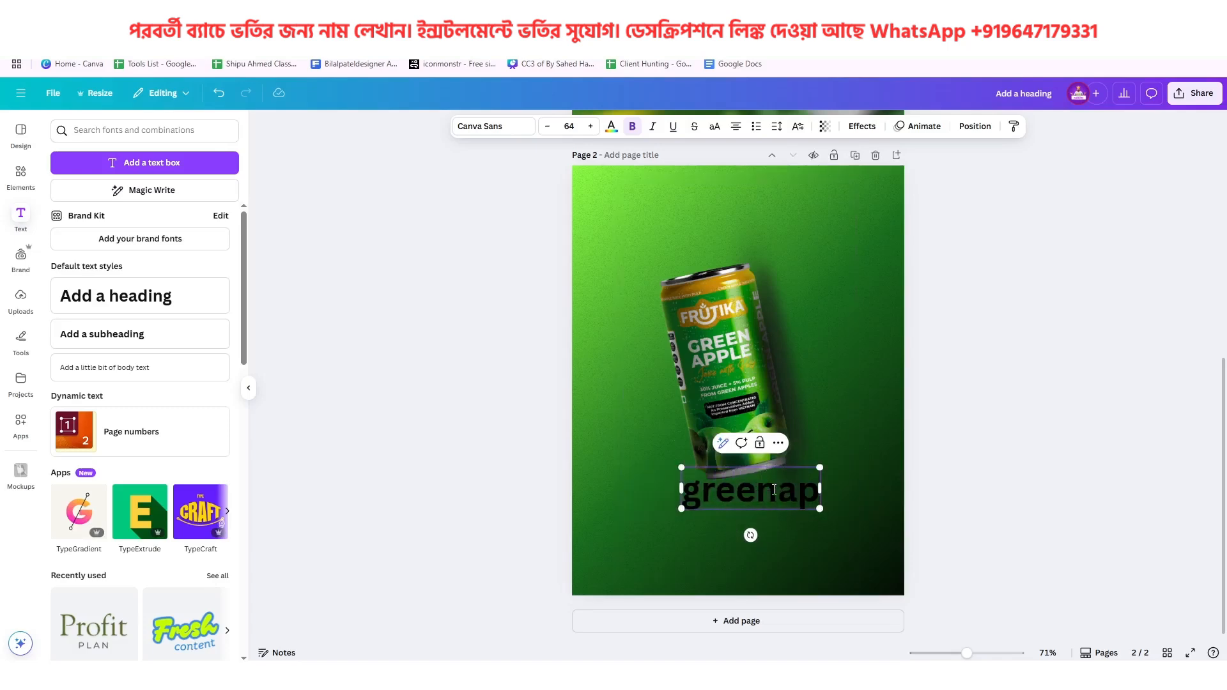
{"action": "type", "text": "ple"}
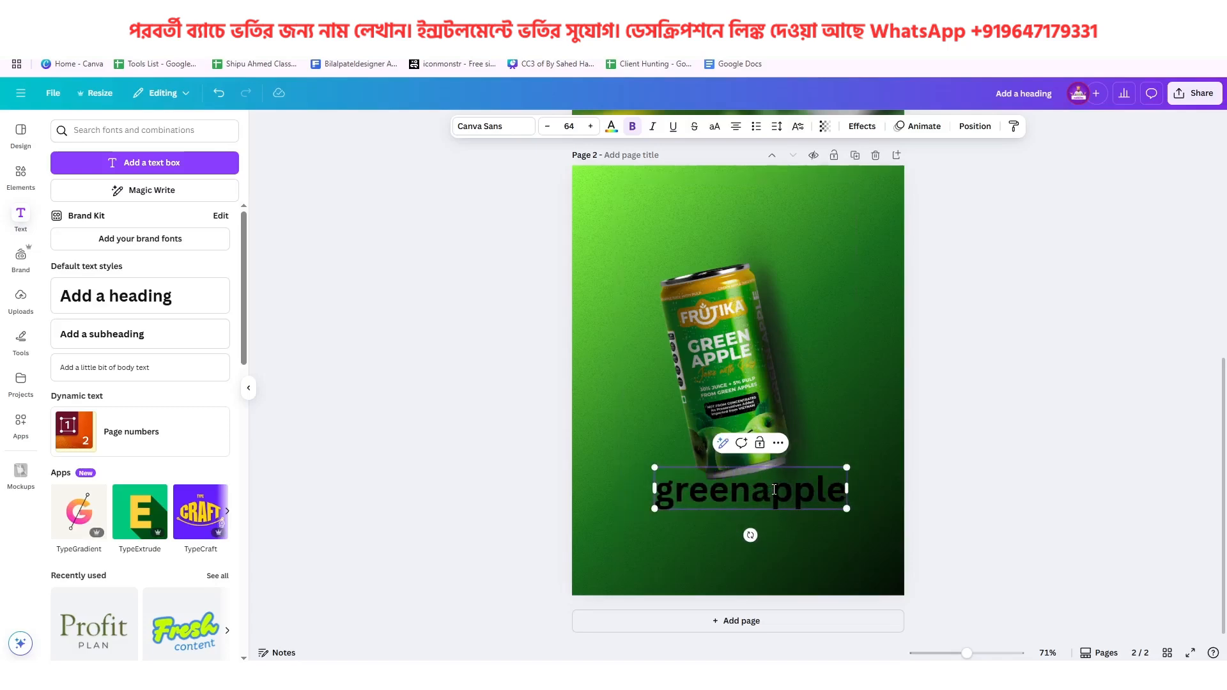
{"action": "left_click", "coordinate": [918, 448]}
{"action": "left_click", "coordinate": [822, 492]}
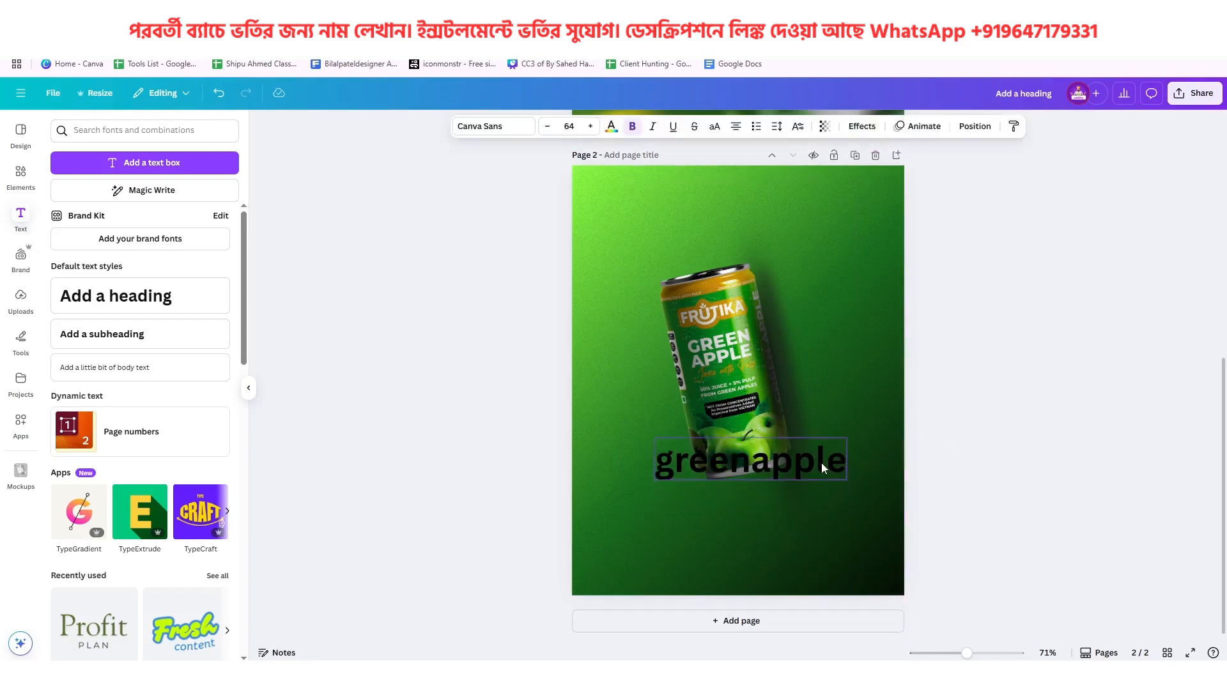
Compare the heading with the reference poster's vertical title, and set it in the Impact font with all uppercase letters
{"action": "scroll", "coordinate": [822, 463], "scroll_direction": "up", "scroll_amount": 4}
{"action": "scroll", "coordinate": [822, 463], "scroll_direction": "up", "scroll_amount": 3}
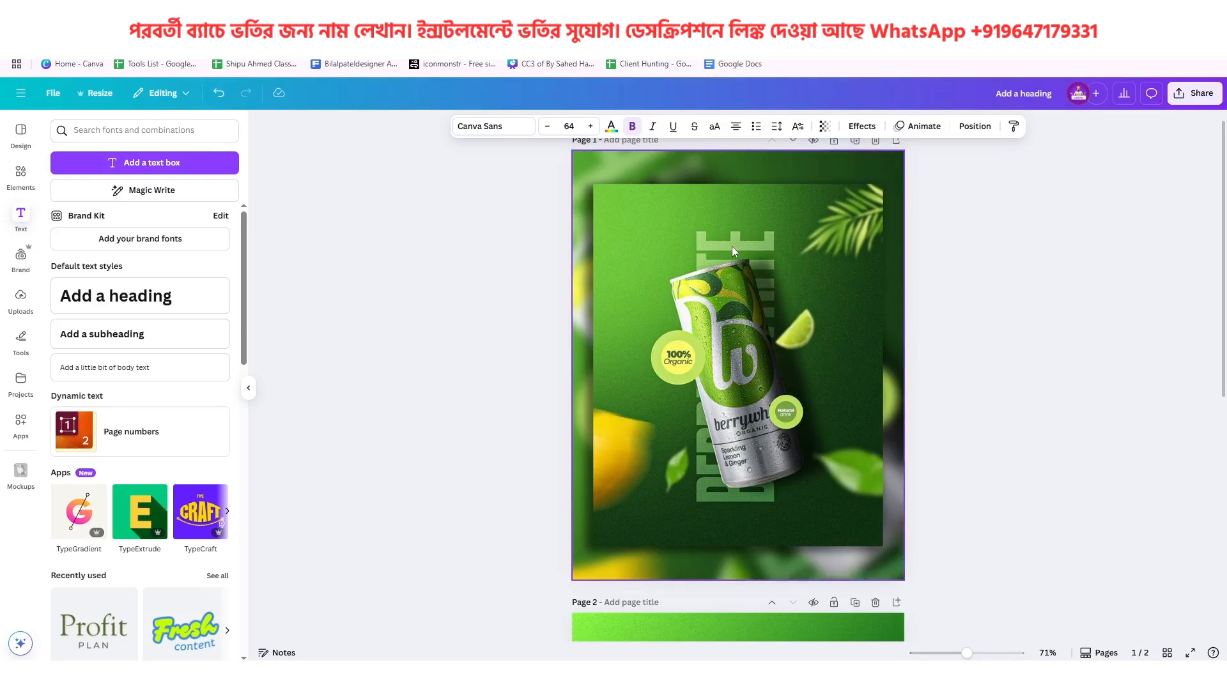
{"action": "scroll", "coordinate": [731, 247], "scroll_direction": "down", "scroll_amount": 7}
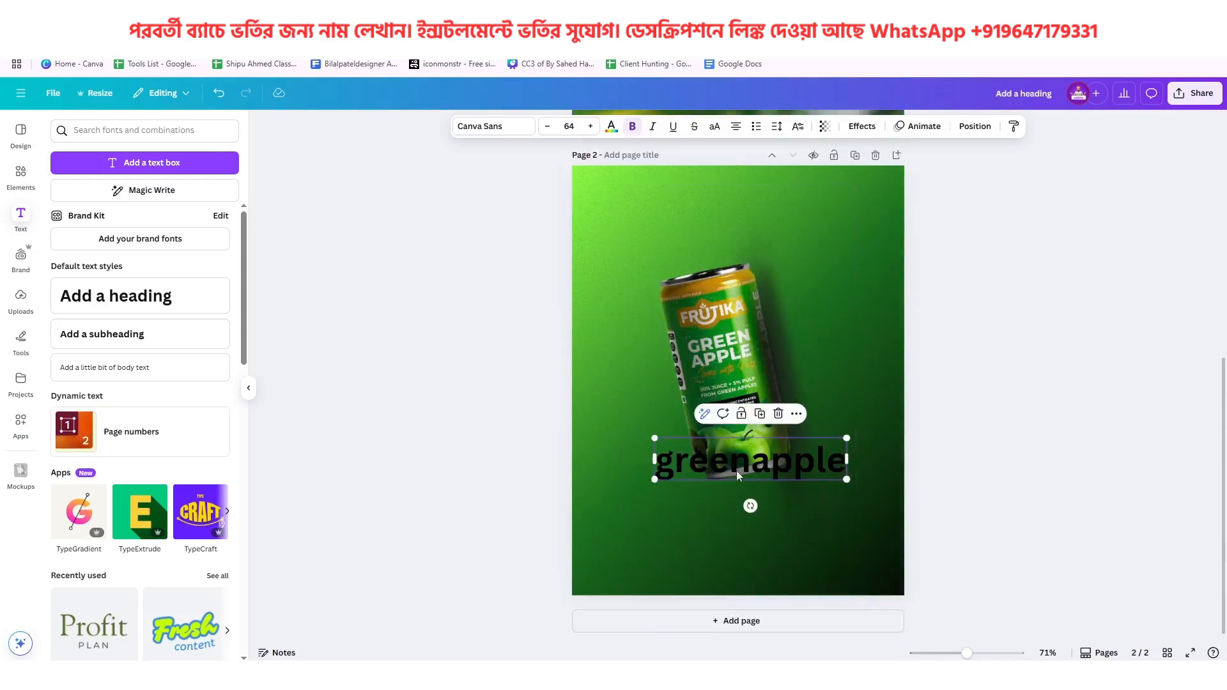
{"action": "scroll", "coordinate": [728, 452], "scroll_direction": "up", "scroll_amount": 5}
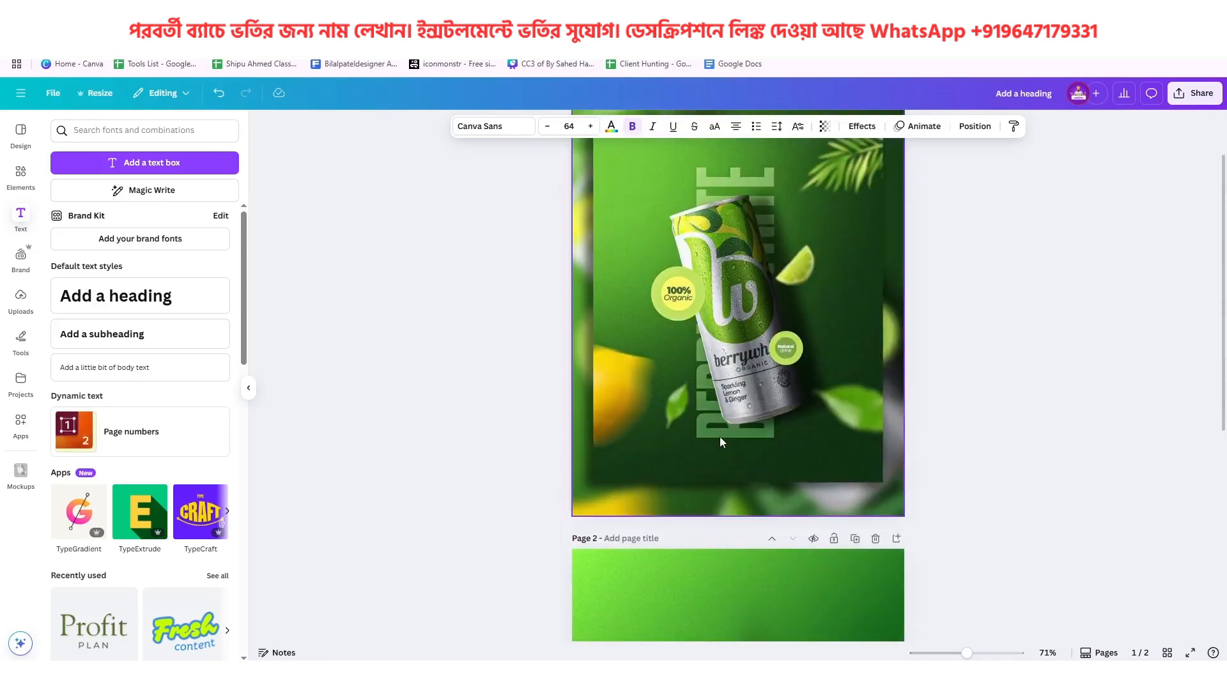
{"action": "scroll", "coordinate": [720, 439], "scroll_direction": "down", "scroll_amount": 5}
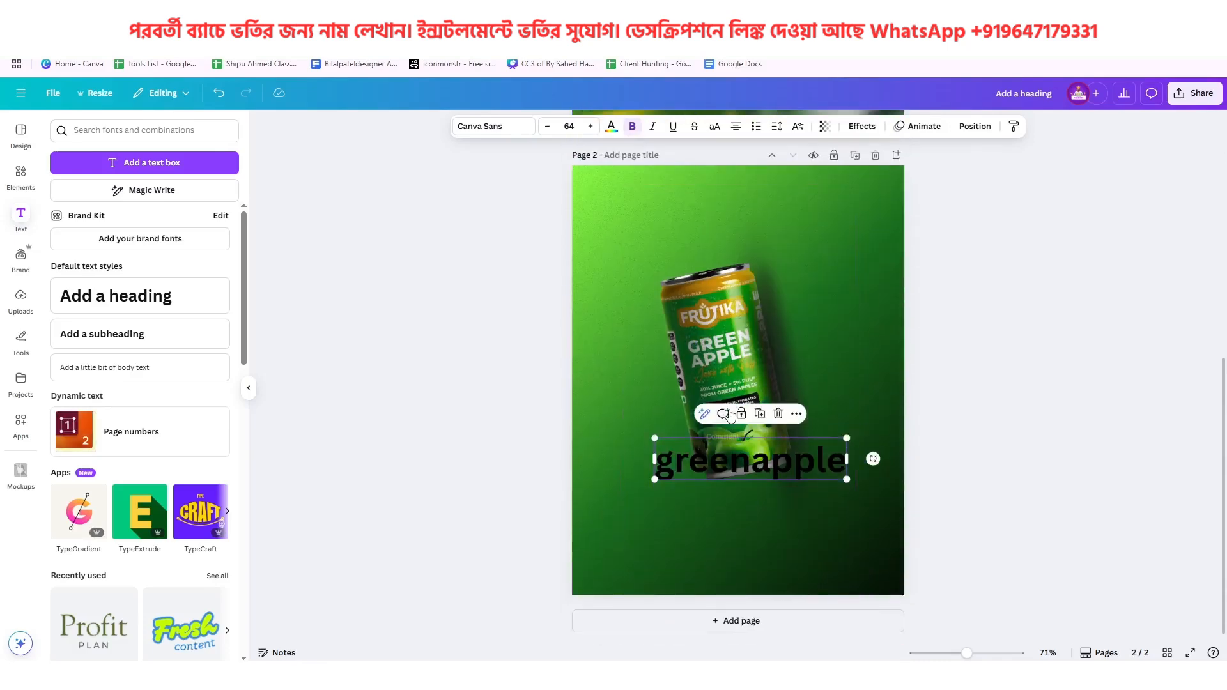
{"action": "left_click", "coordinate": [493, 126]}
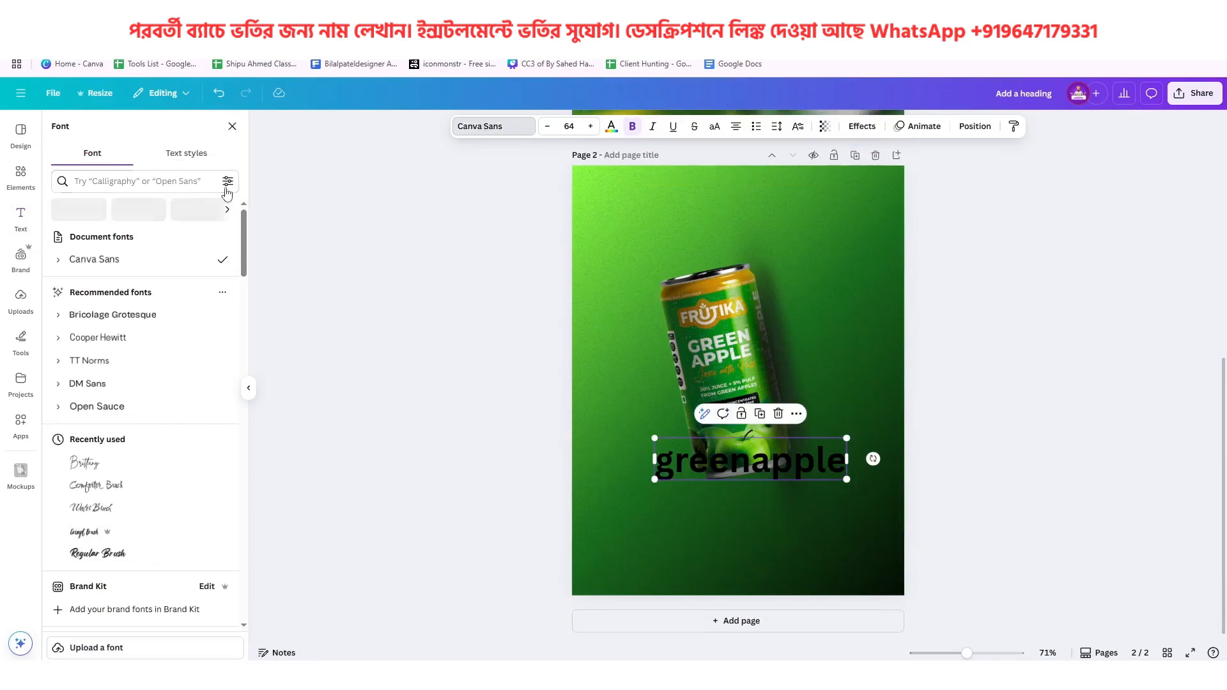
{"action": "left_click", "coordinate": [151, 182]}
{"action": "type", "text": "impact"}
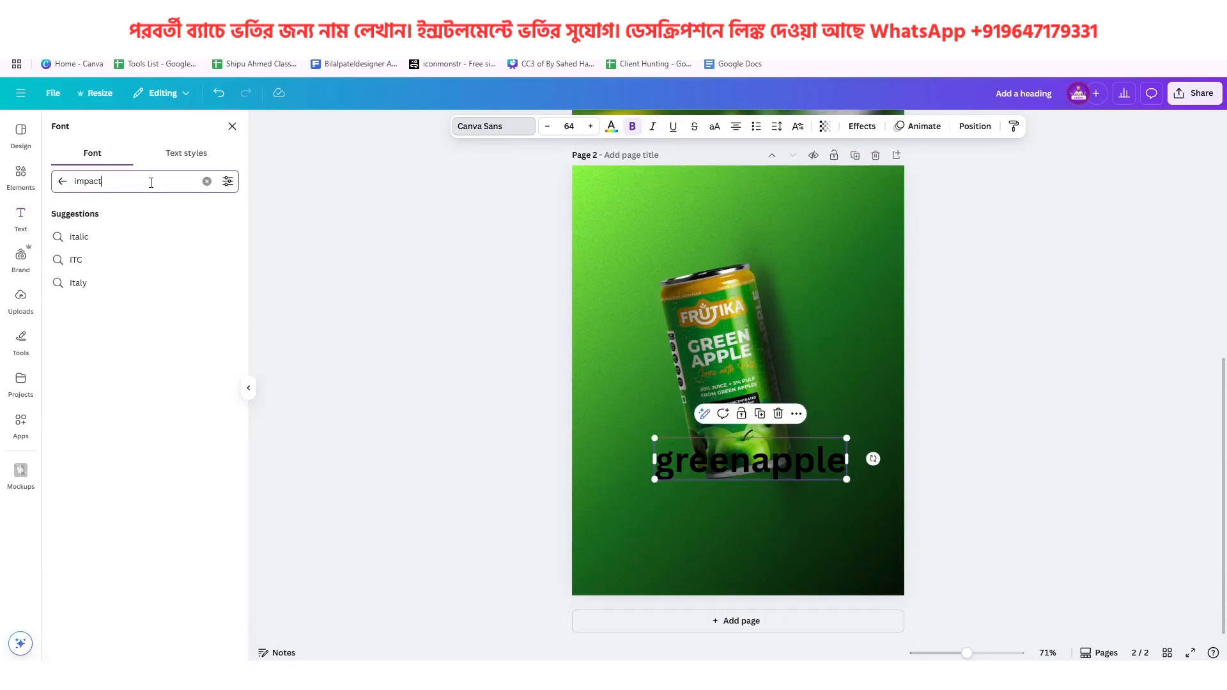
{"action": "key", "text": "Return"}
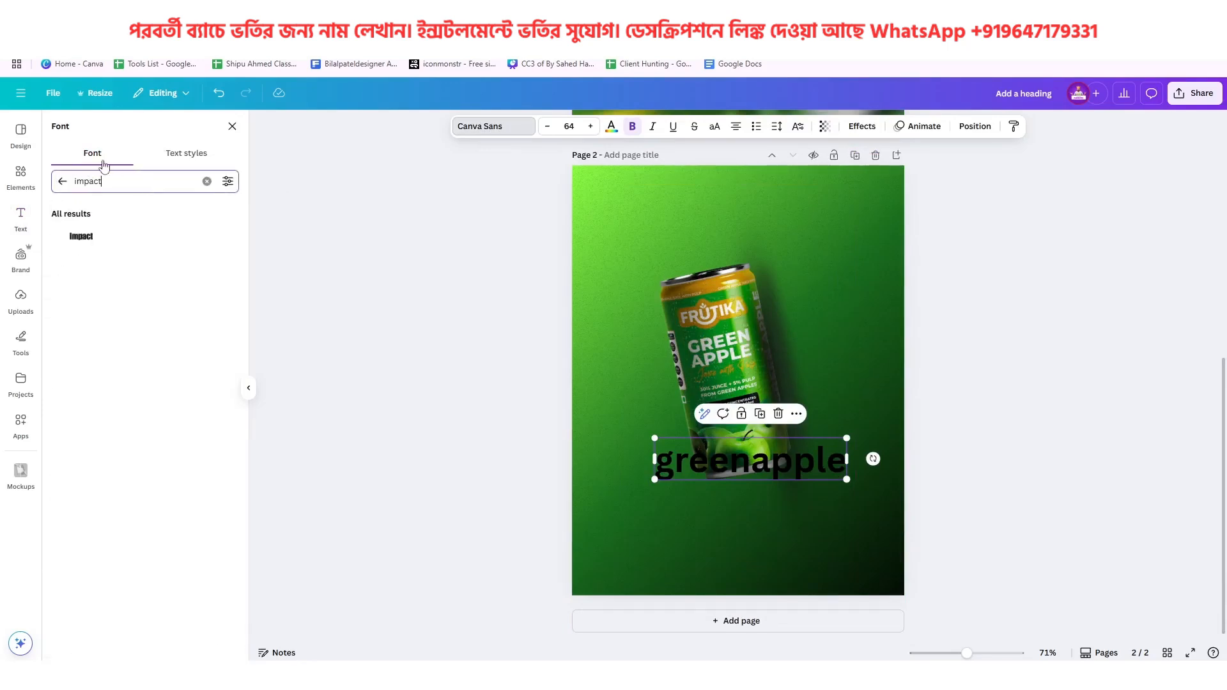
{"action": "left_click", "coordinate": [114, 236]}
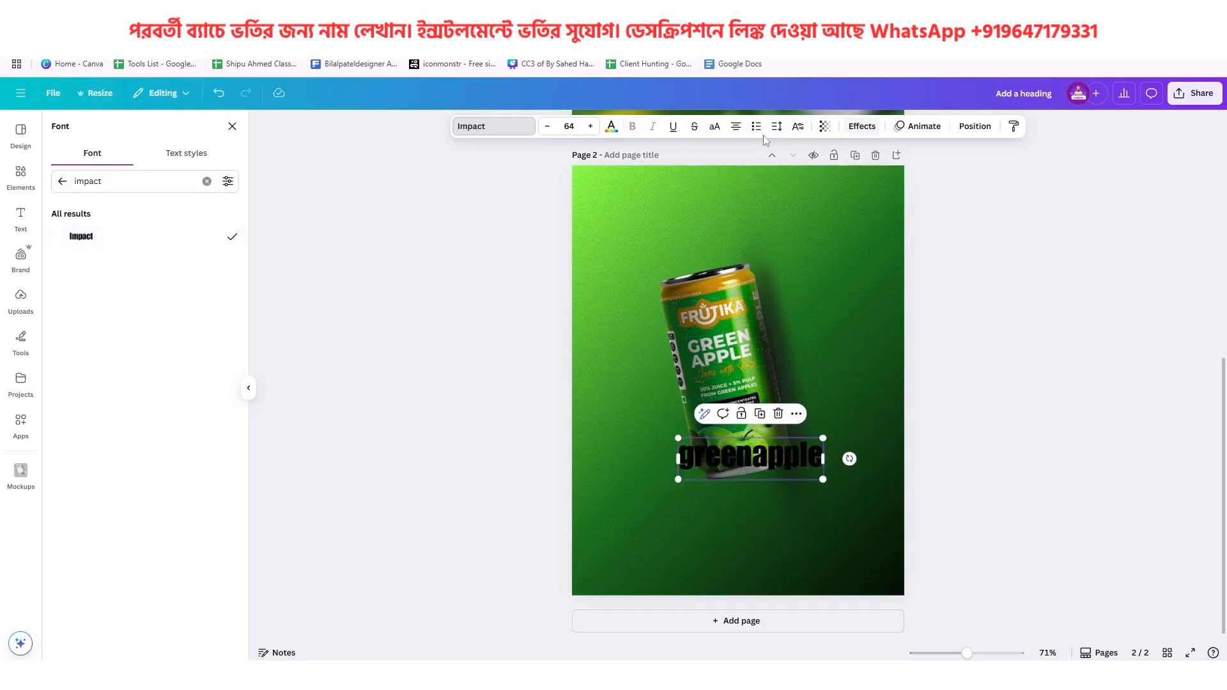
{"action": "left_click", "coordinate": [714, 127]}
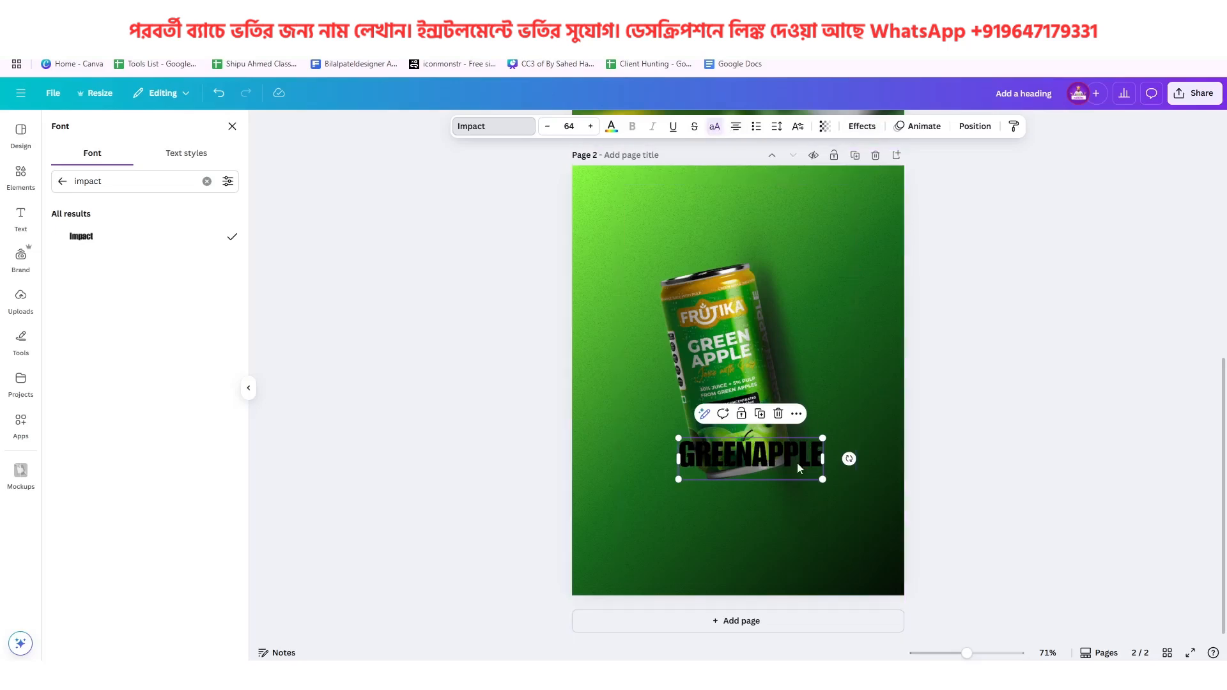
Rotate the GREENAPPLE heading to -90°, enlarge it to font size 139 and centre it vertically over the can like the reference title
{"action": "left_click_drag", "start_coordinate": [849, 459], "coordinate": [755, 230]}
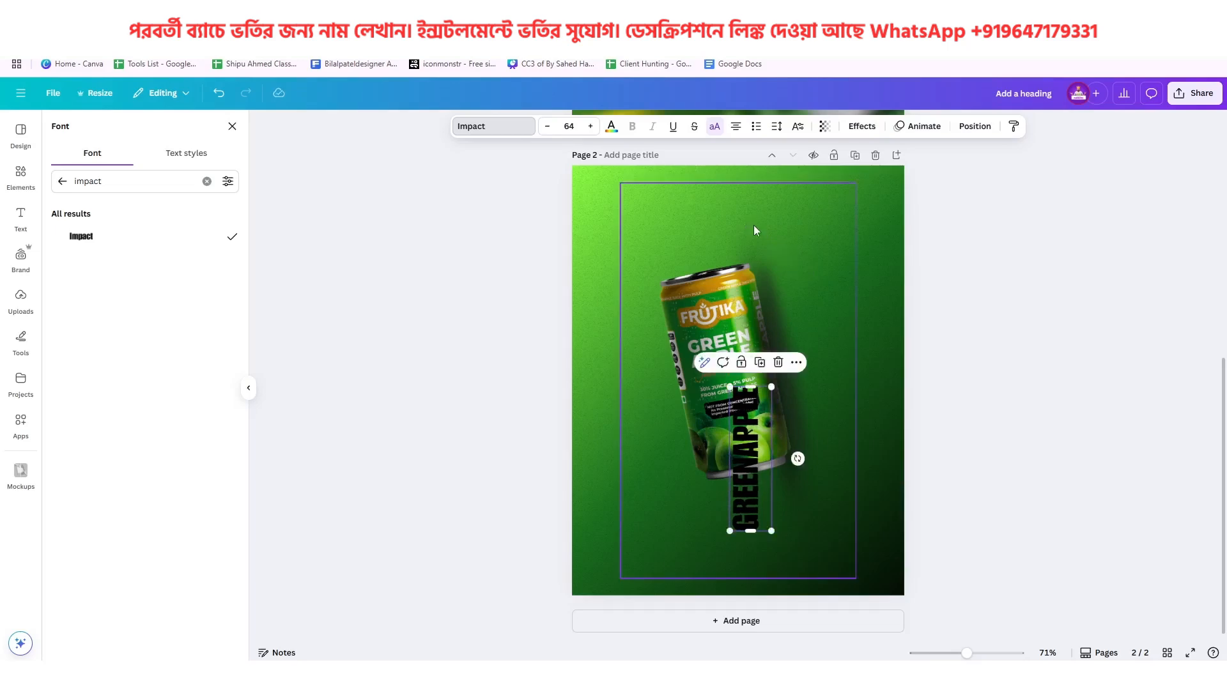
{"action": "left_click_drag", "start_coordinate": [743, 425], "coordinate": [692, 264]}
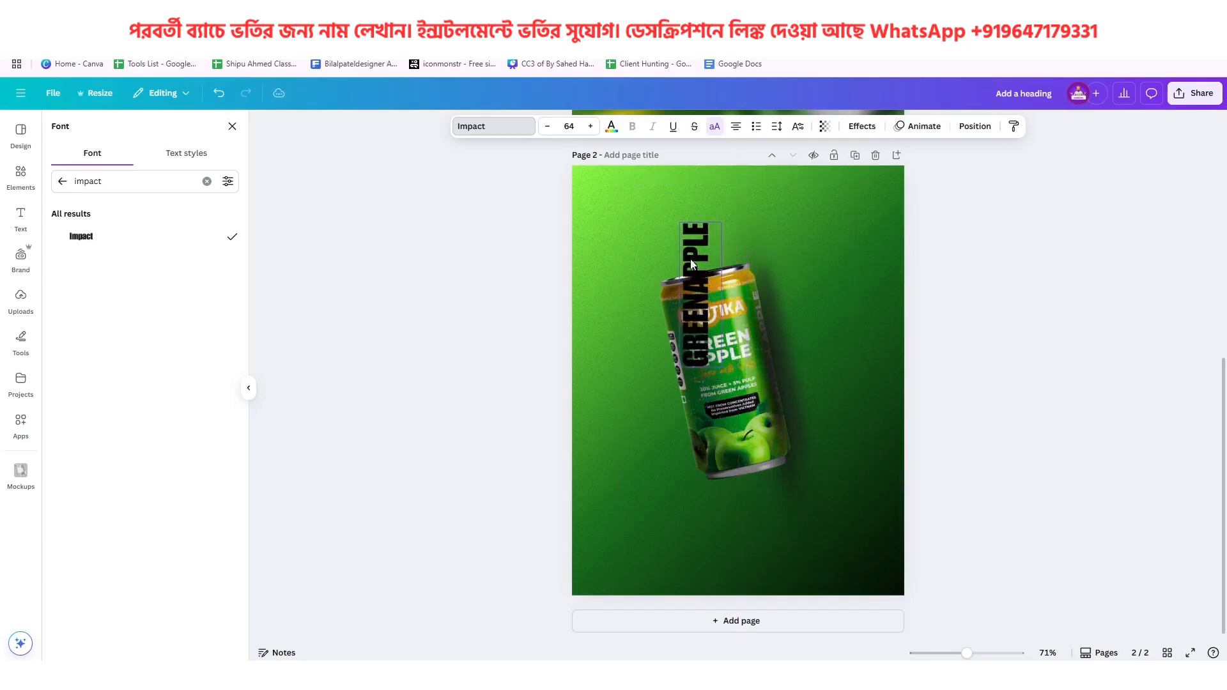
{"action": "left_click_drag", "start_coordinate": [721, 370], "coordinate": [792, 537]}
{"action": "left_click_drag", "start_coordinate": [738, 455], "coordinate": [756, 450]}
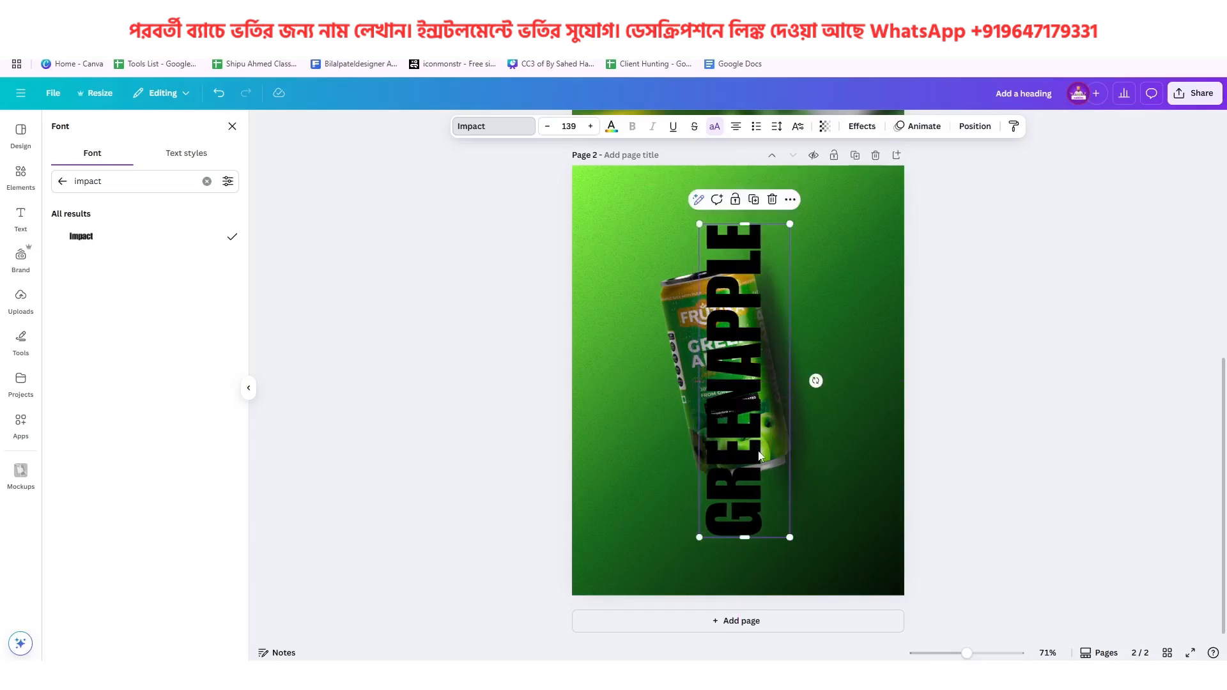
{"action": "scroll", "coordinate": [758, 445], "scroll_direction": "up", "scroll_amount": 6}
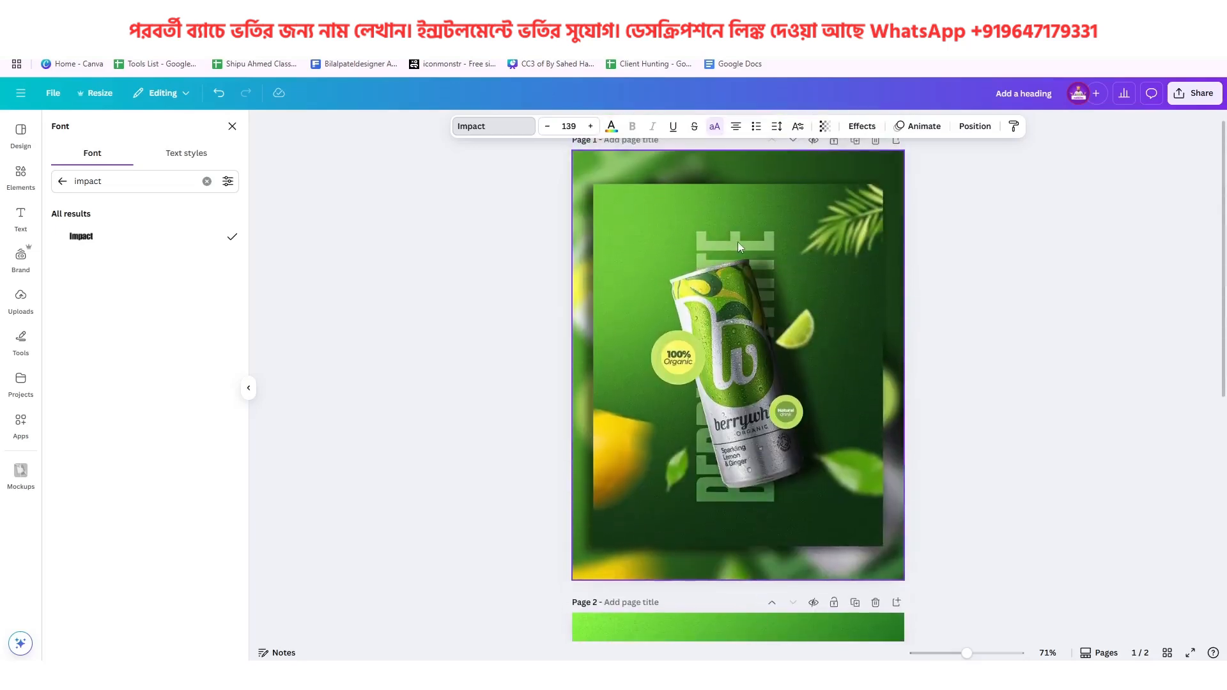
{"action": "scroll", "coordinate": [755, 476], "scroll_direction": "down", "scroll_amount": 3}
{"action": "scroll", "coordinate": [757, 489], "scroll_direction": "down", "scroll_amount": 3}
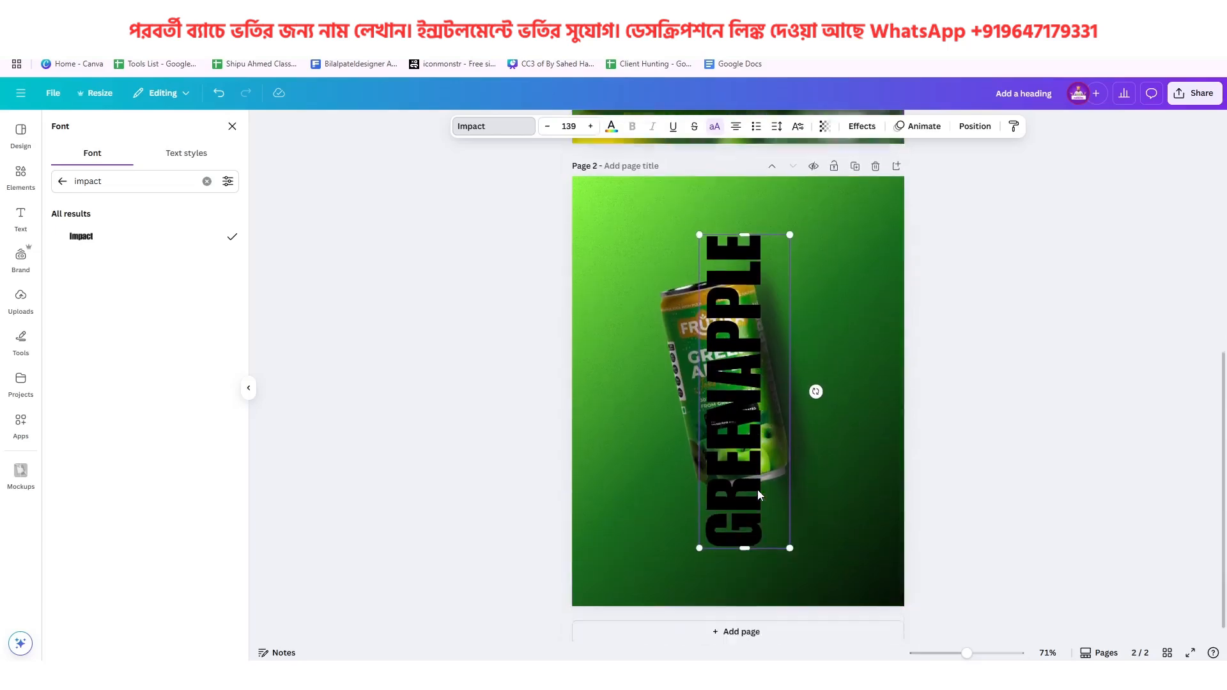
{"action": "left_click_drag", "start_coordinate": [756, 498], "coordinate": [759, 499]}
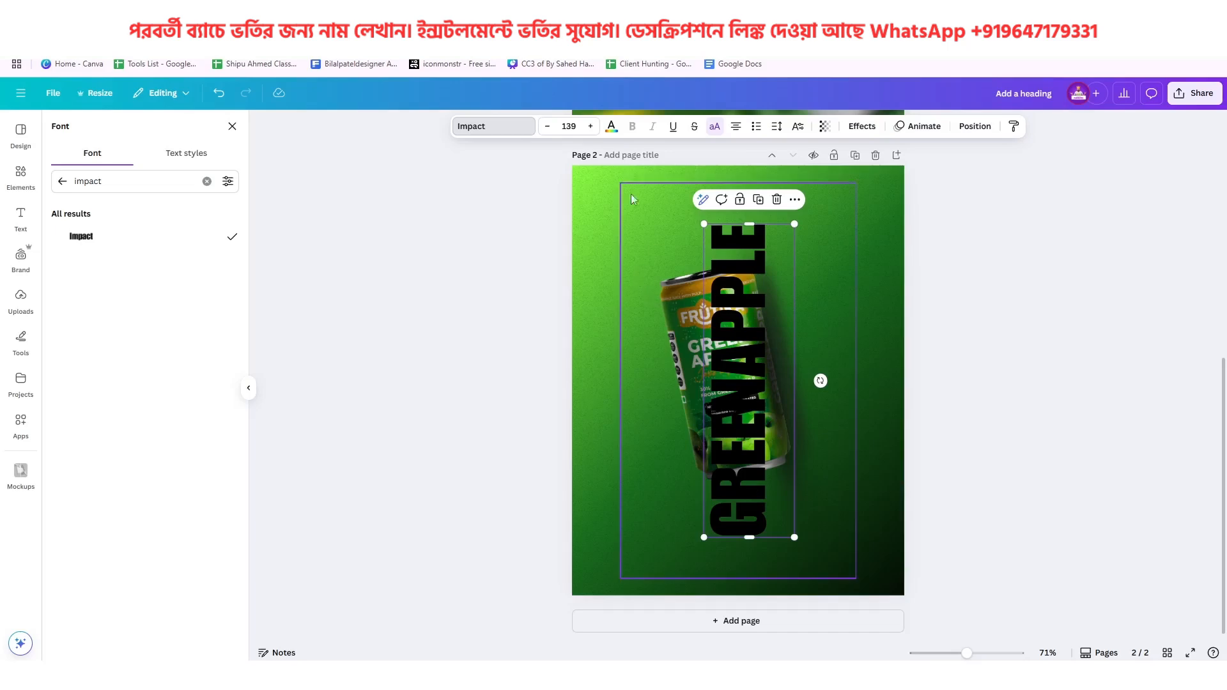
Colour the GREENAPPLE heading white and send it to the back, behind the can
{"action": "left_click", "coordinate": [615, 137]}
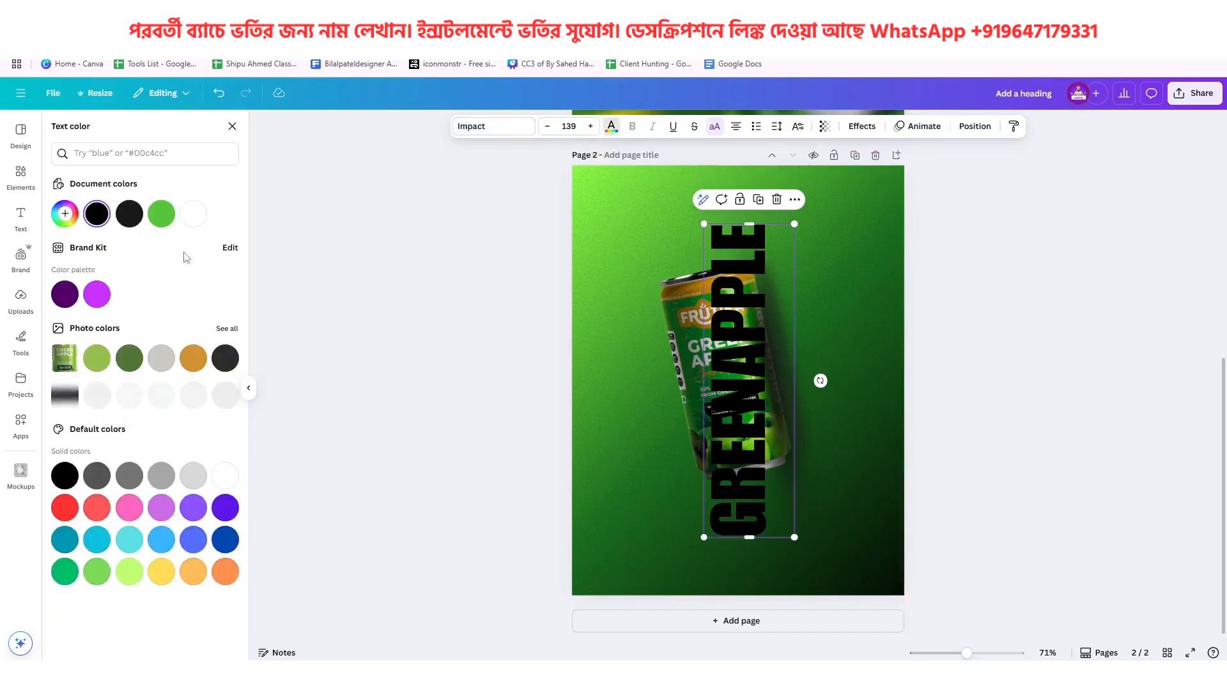
{"action": "left_click", "coordinate": [193, 218]}
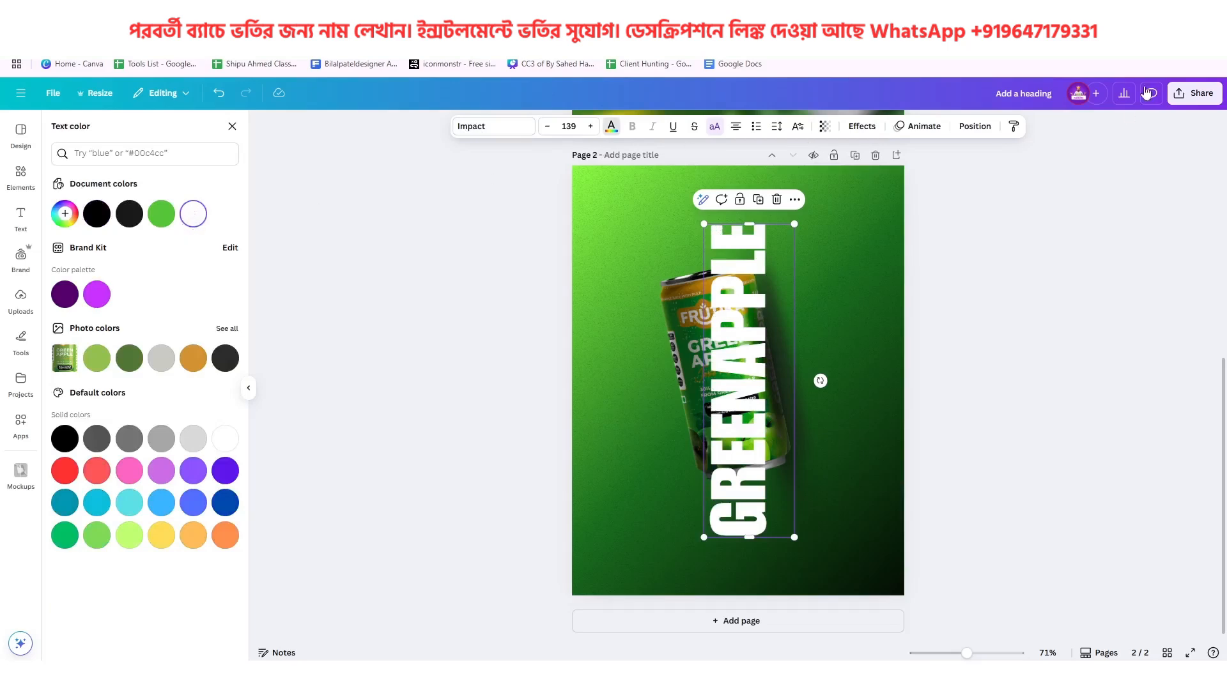
{"action": "left_click", "coordinate": [975, 126]}
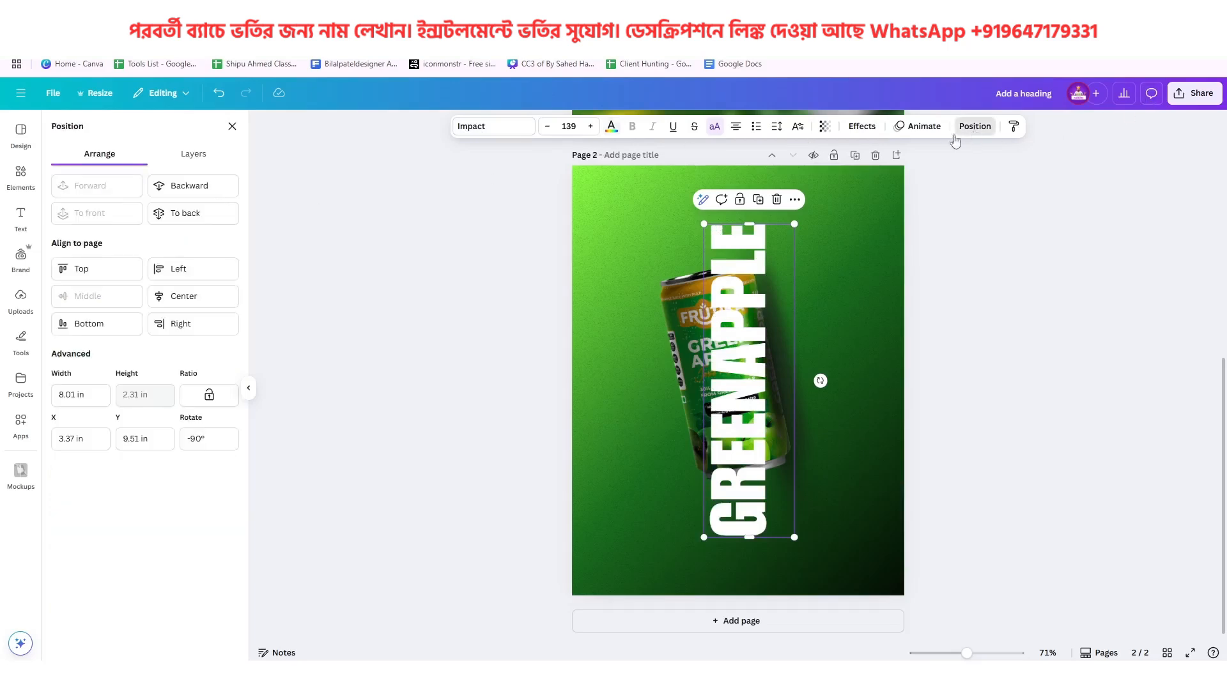
{"action": "left_click", "coordinate": [195, 214]}
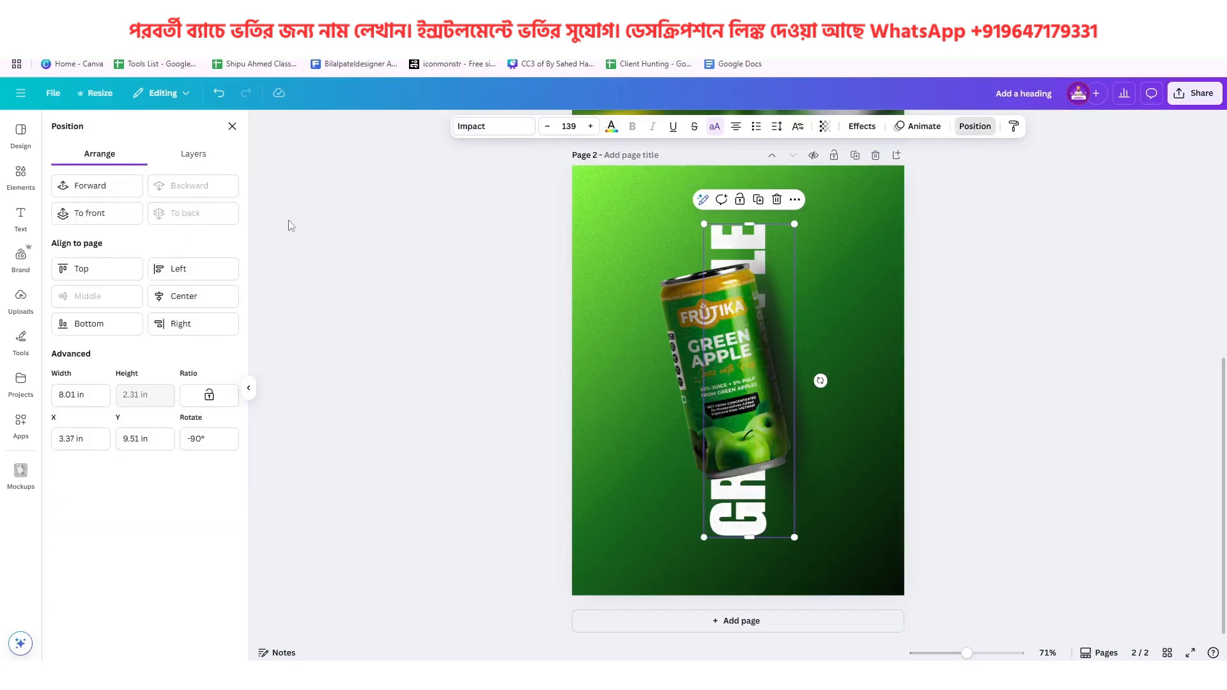
Set the GREENAPPLE heading's transparency to 54 and compare it with the reference poster's title
{"action": "left_click", "coordinate": [825, 128]}
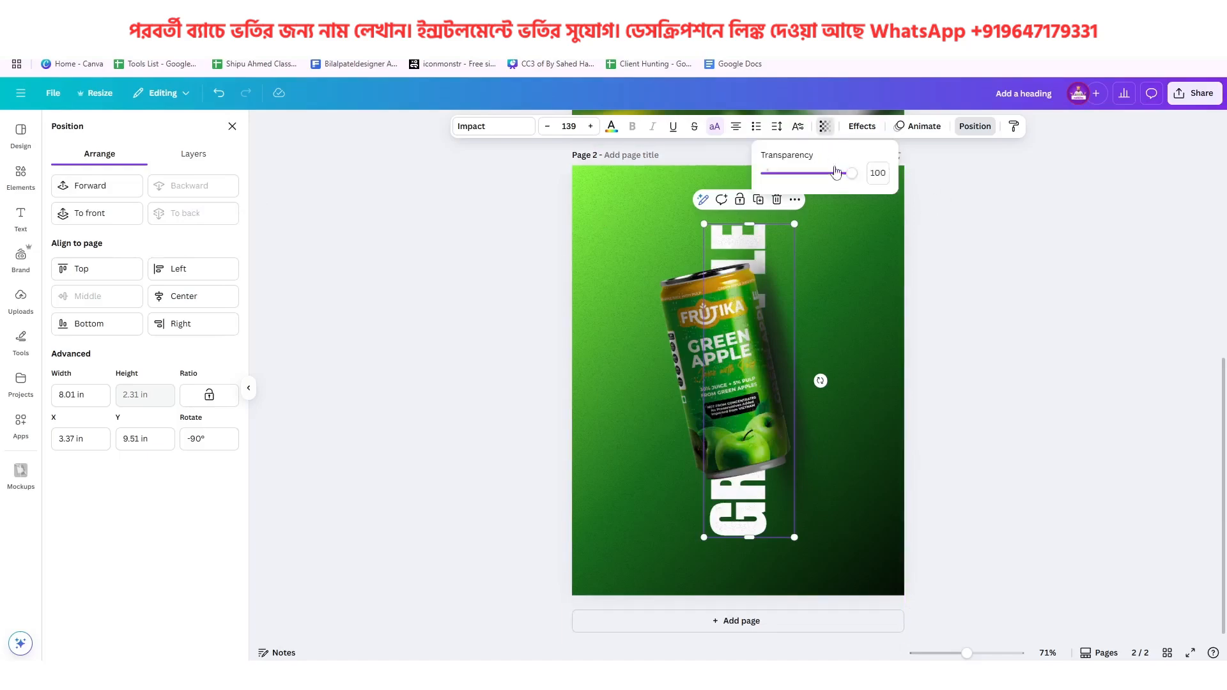
{"action": "left_click_drag", "start_coordinate": [847, 175], "coordinate": [814, 183]}
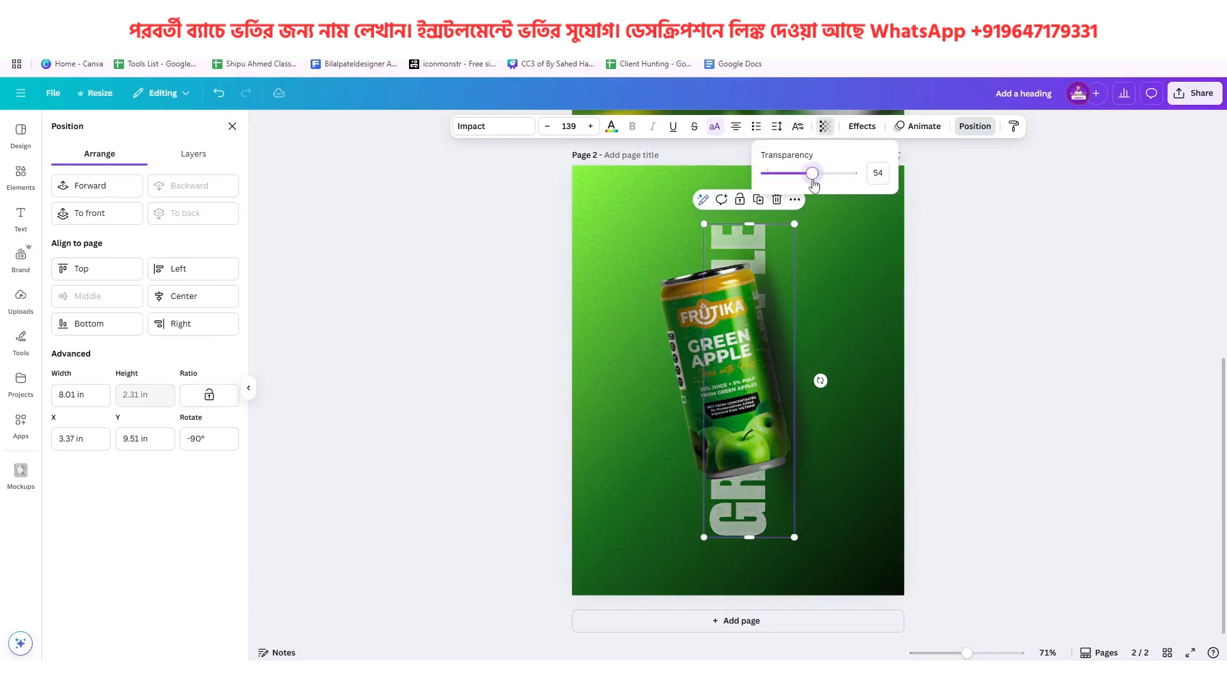
{"action": "scroll", "coordinate": [824, 300], "scroll_direction": "up", "scroll_amount": 6}
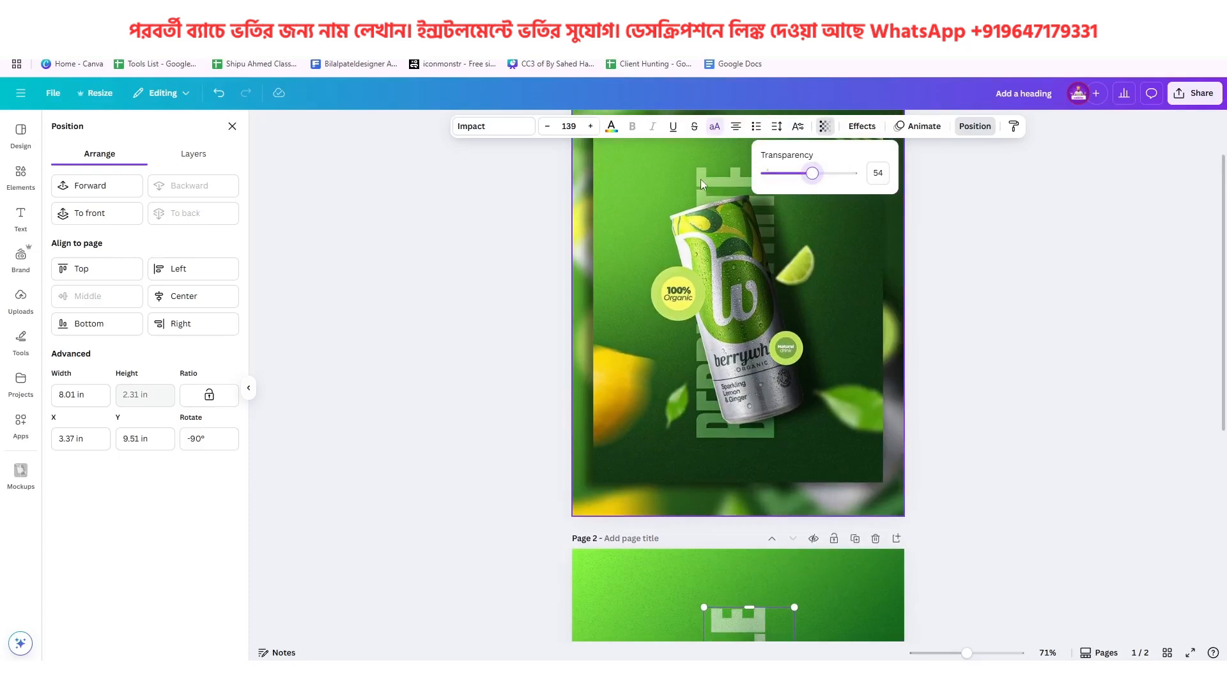
{"action": "scroll", "coordinate": [803, 379], "scroll_direction": "down", "scroll_amount": 6}
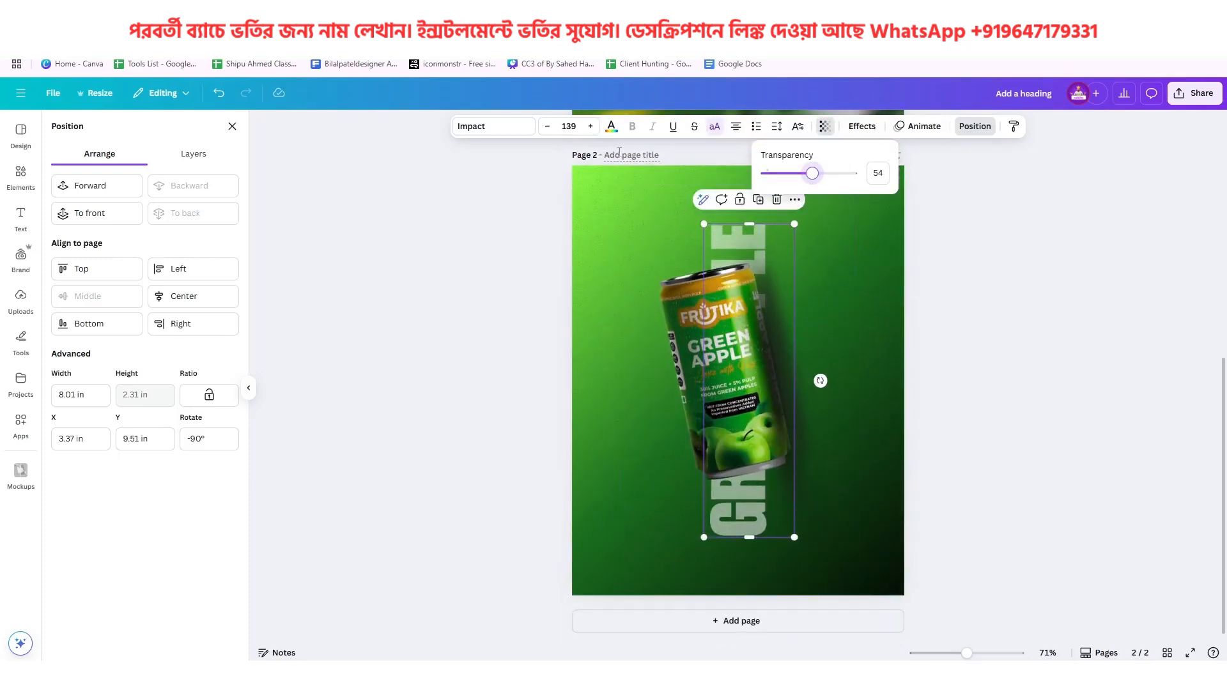
Recolour the GREENAPPLE heading with the custom light green #A8FF99 and check it against the reference poster's title
{"action": "left_click", "coordinate": [612, 131]}
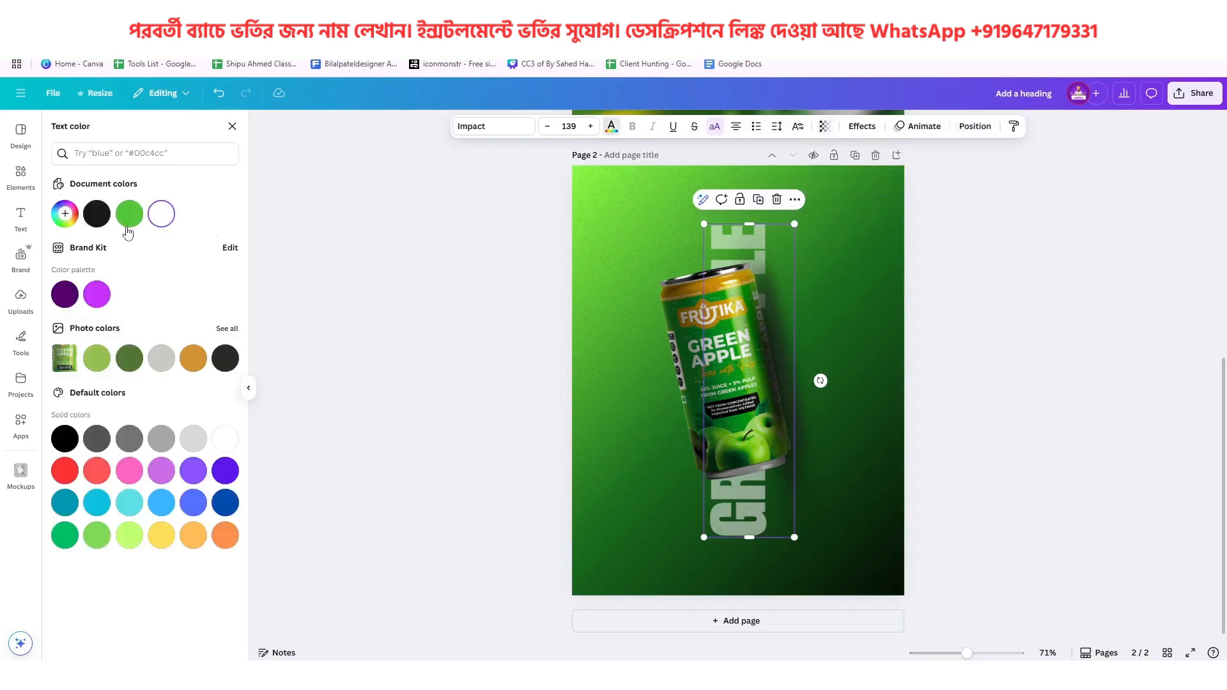
{"action": "left_click", "coordinate": [69, 215]}
{"action": "left_click", "coordinate": [112, 313]}
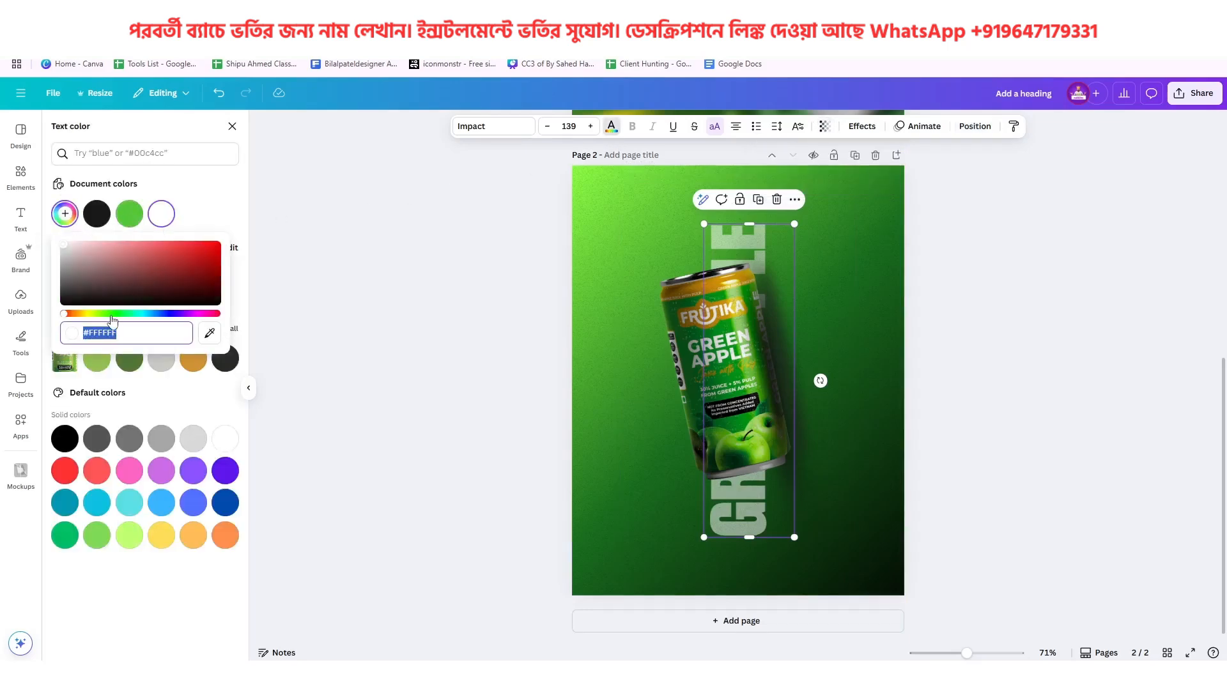
{"action": "left_click_drag", "start_coordinate": [153, 263], "coordinate": [126, 231]}
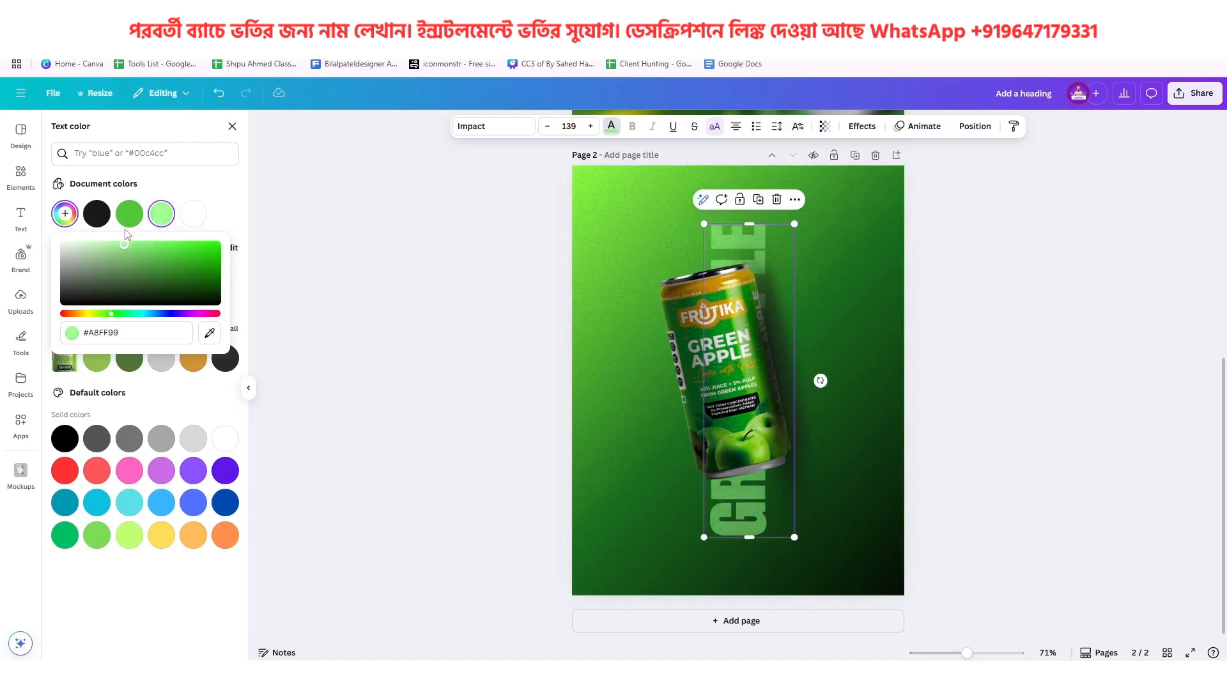
{"action": "scroll", "coordinate": [735, 363], "scroll_direction": "up", "scroll_amount": 7}
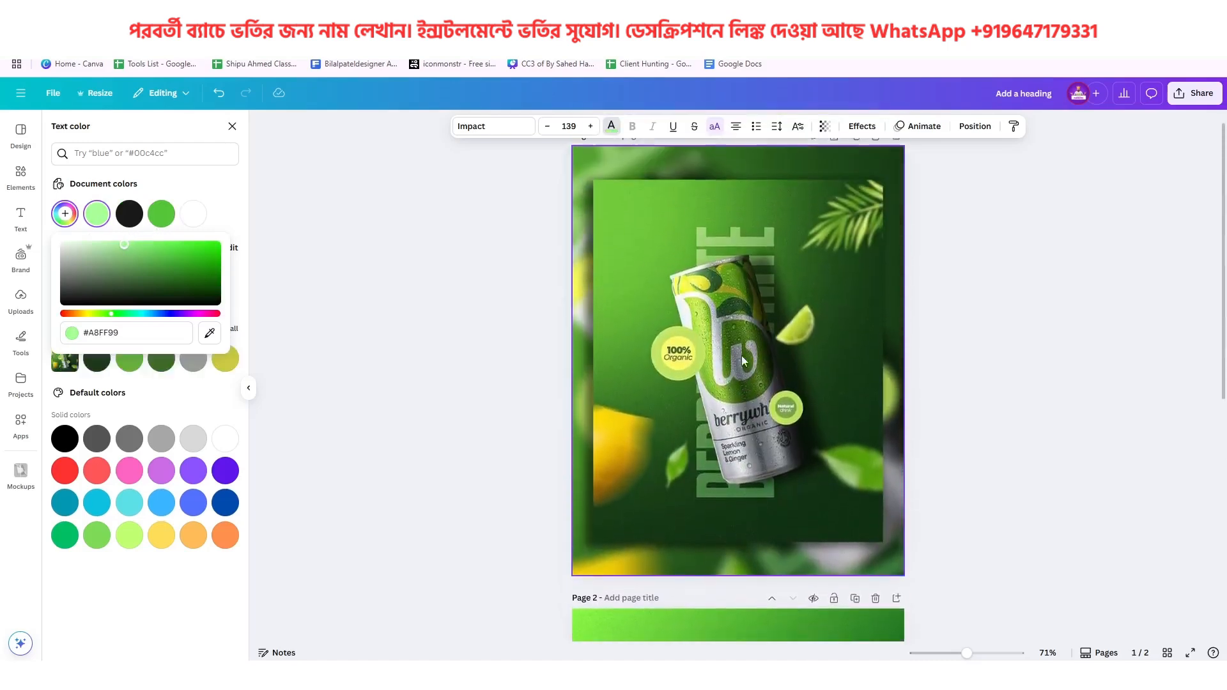
{"action": "scroll", "coordinate": [754, 337], "scroll_direction": "down", "scroll_amount": 5}
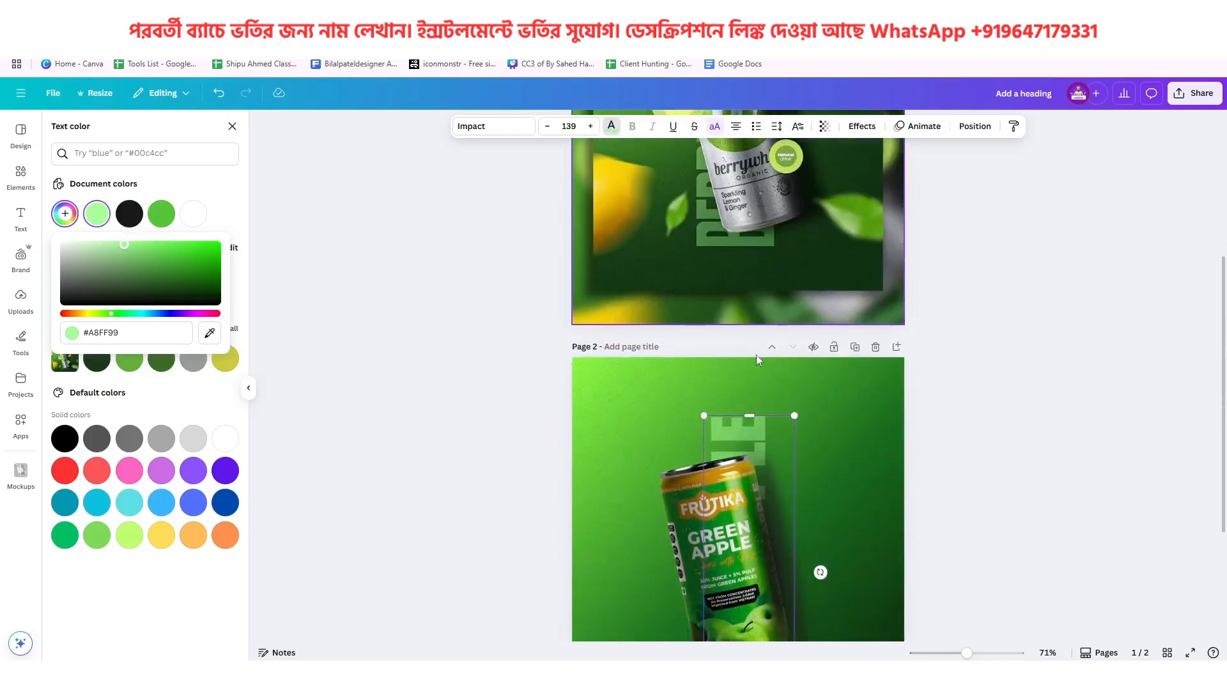
Browse the font list and change the GREENAPPLE heading's font to Anton
{"action": "left_click", "coordinate": [529, 127]}
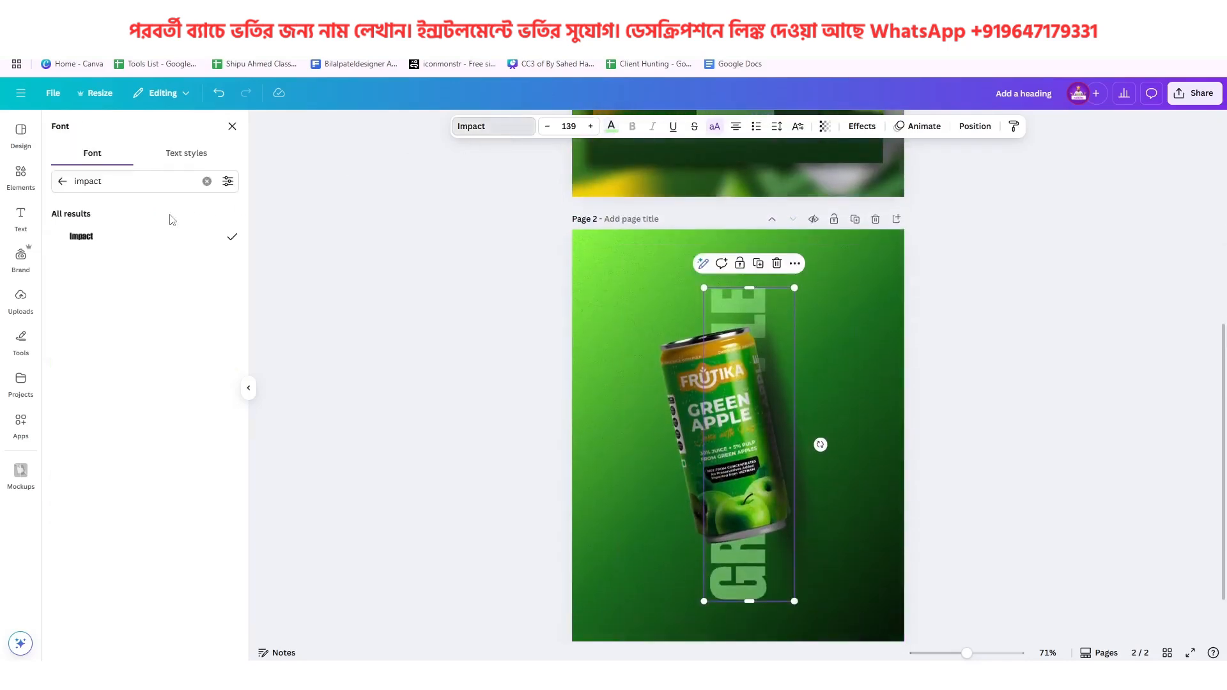
{"action": "scroll", "coordinate": [190, 381], "scroll_direction": "down", "scroll_amount": 3}
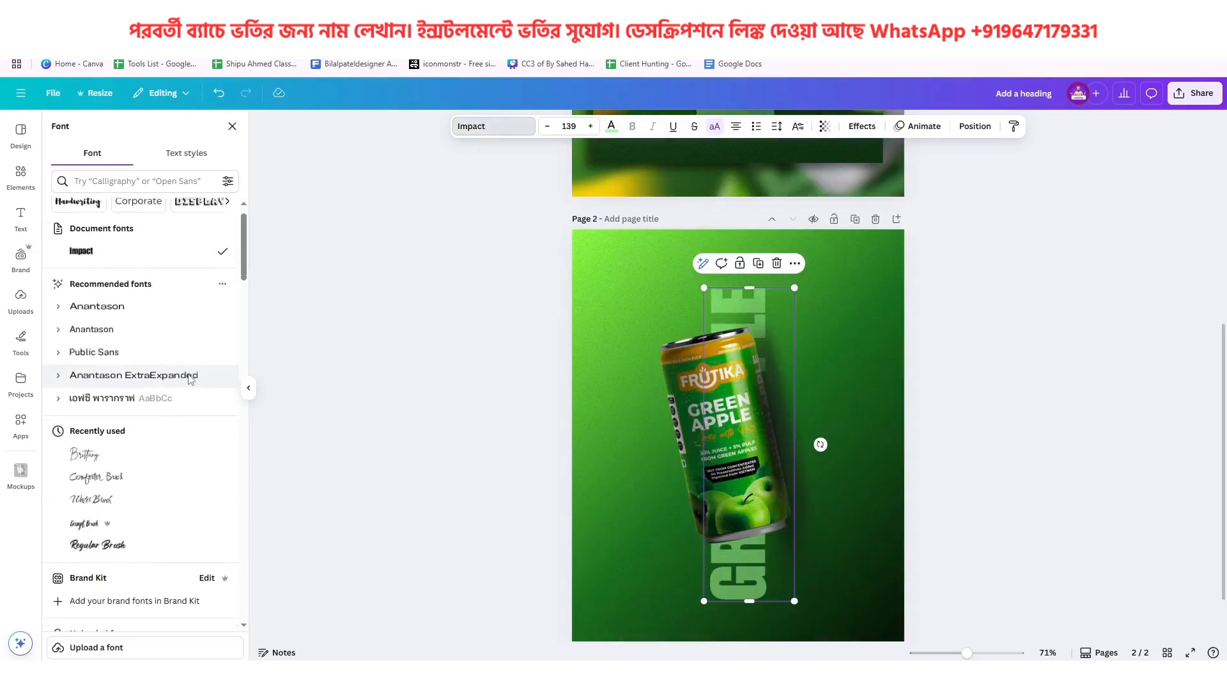
{"action": "scroll", "coordinate": [190, 380], "scroll_direction": "down", "scroll_amount": 12}
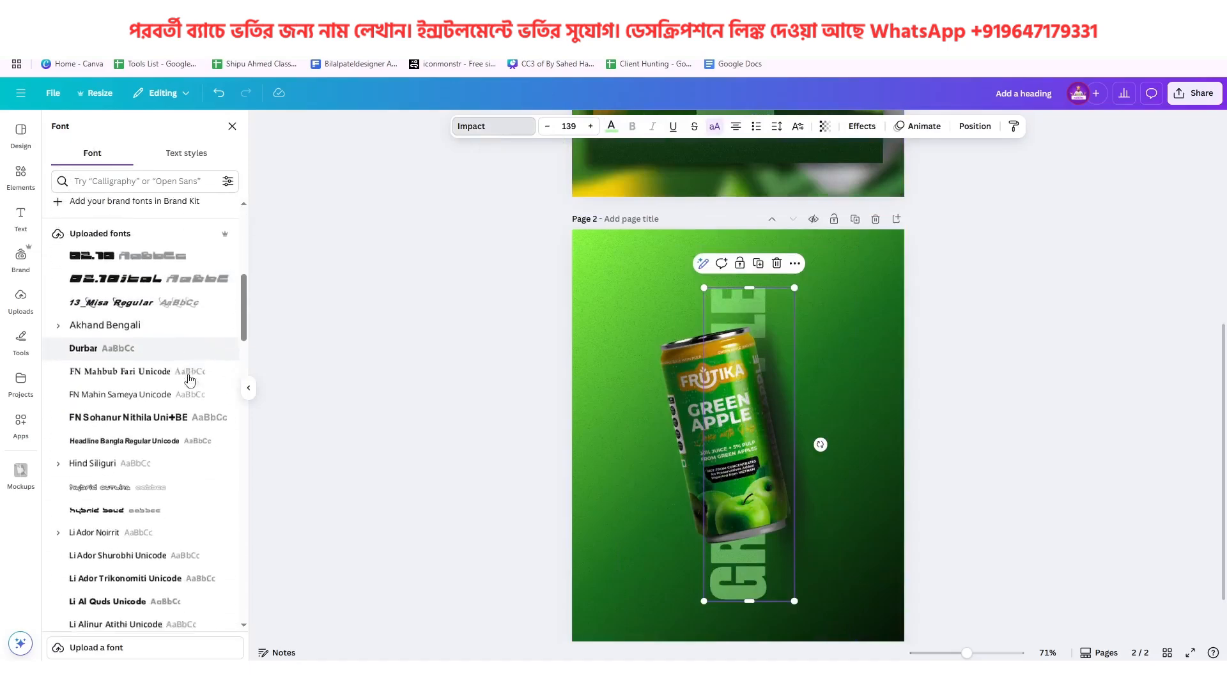
{"action": "scroll", "coordinate": [216, 352], "scroll_direction": "down", "scroll_amount": 10}
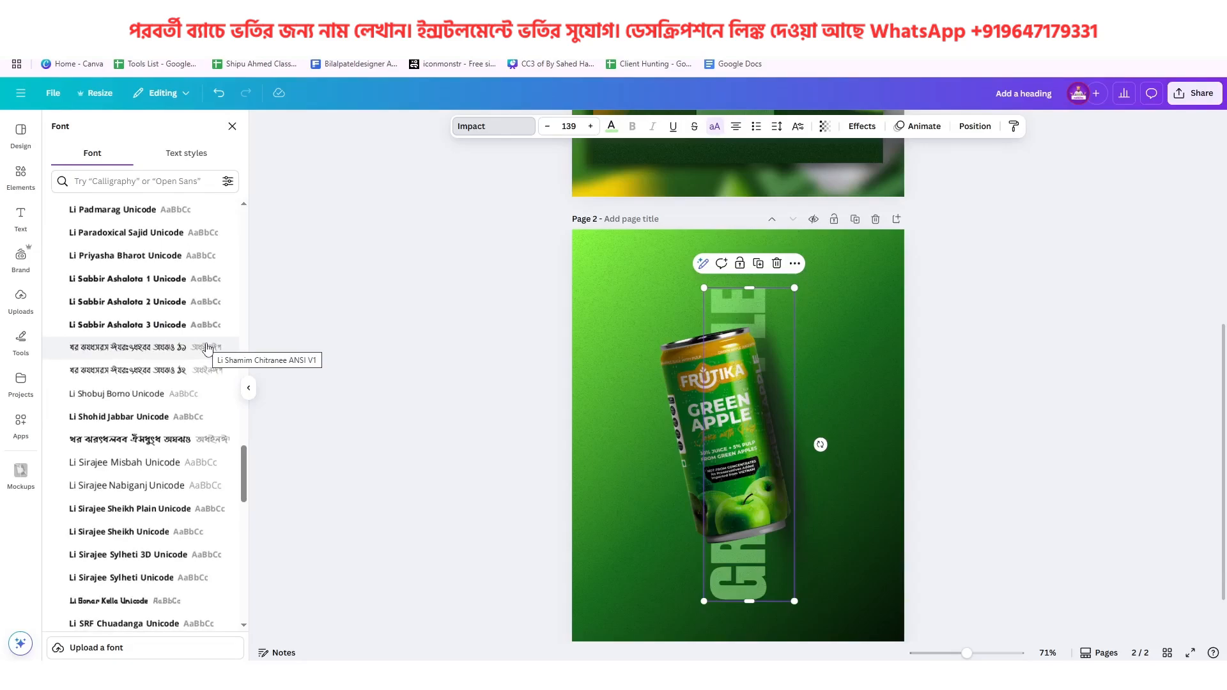
{"action": "scroll", "coordinate": [206, 349], "scroll_direction": "down", "scroll_amount": 12}
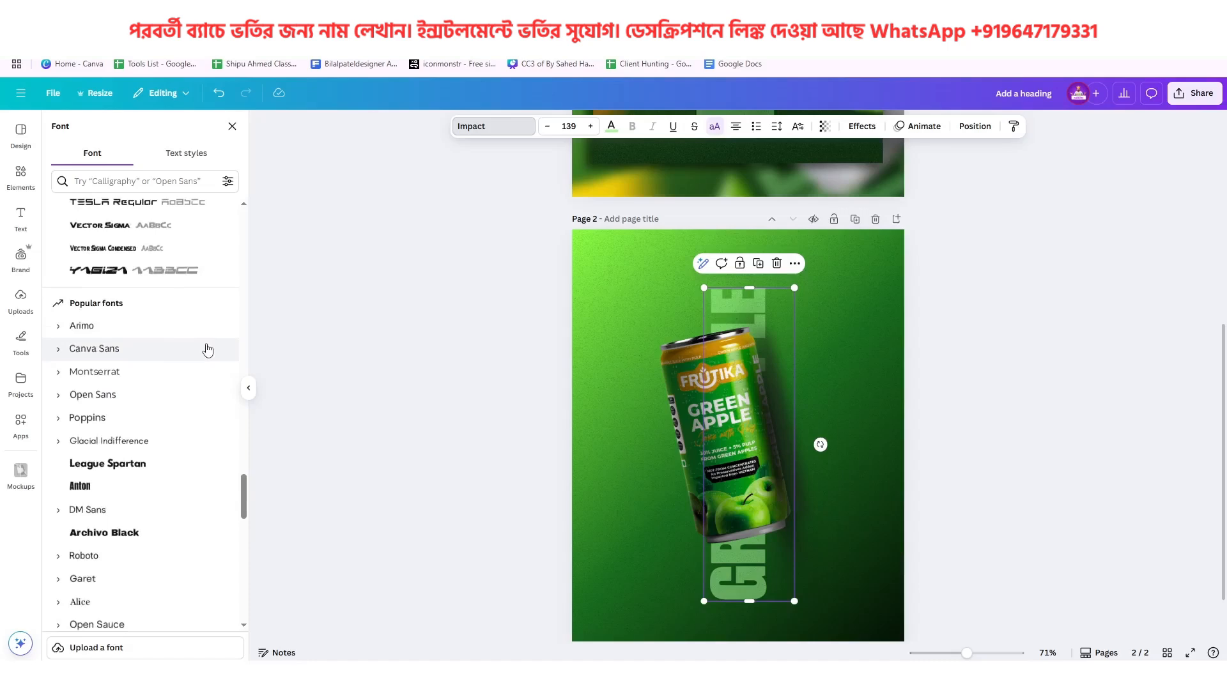
{"action": "scroll", "coordinate": [207, 349], "scroll_direction": "down", "scroll_amount": 1}
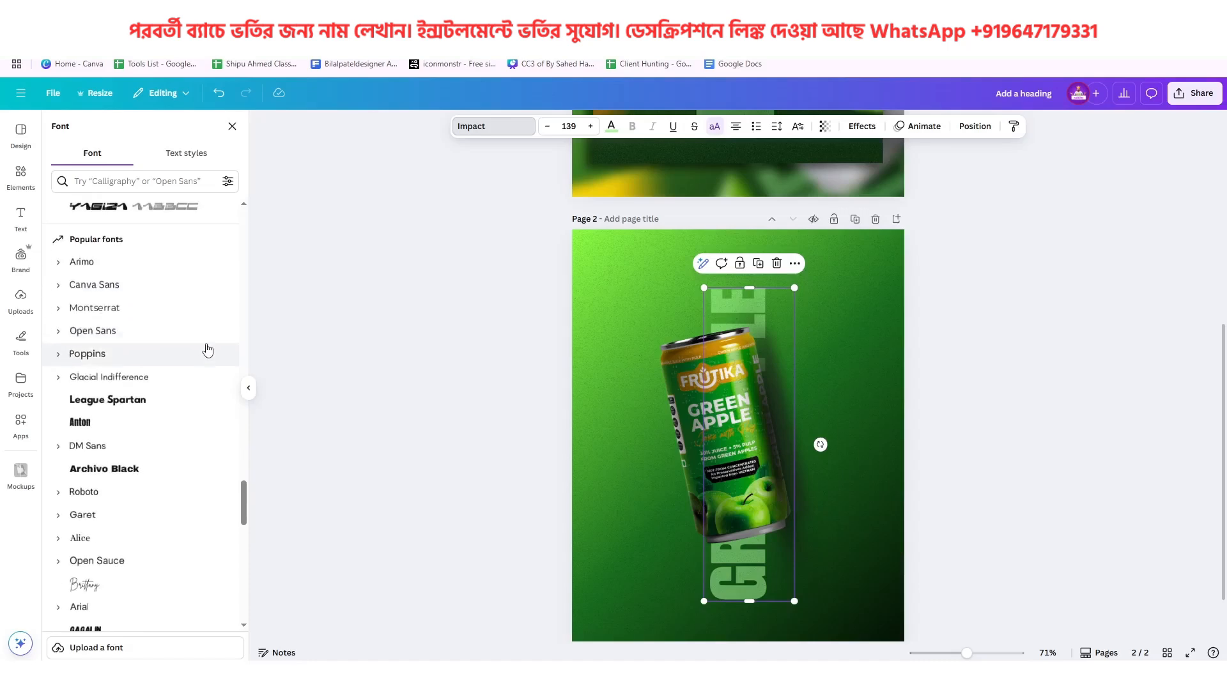
{"action": "left_click", "coordinate": [166, 423]}
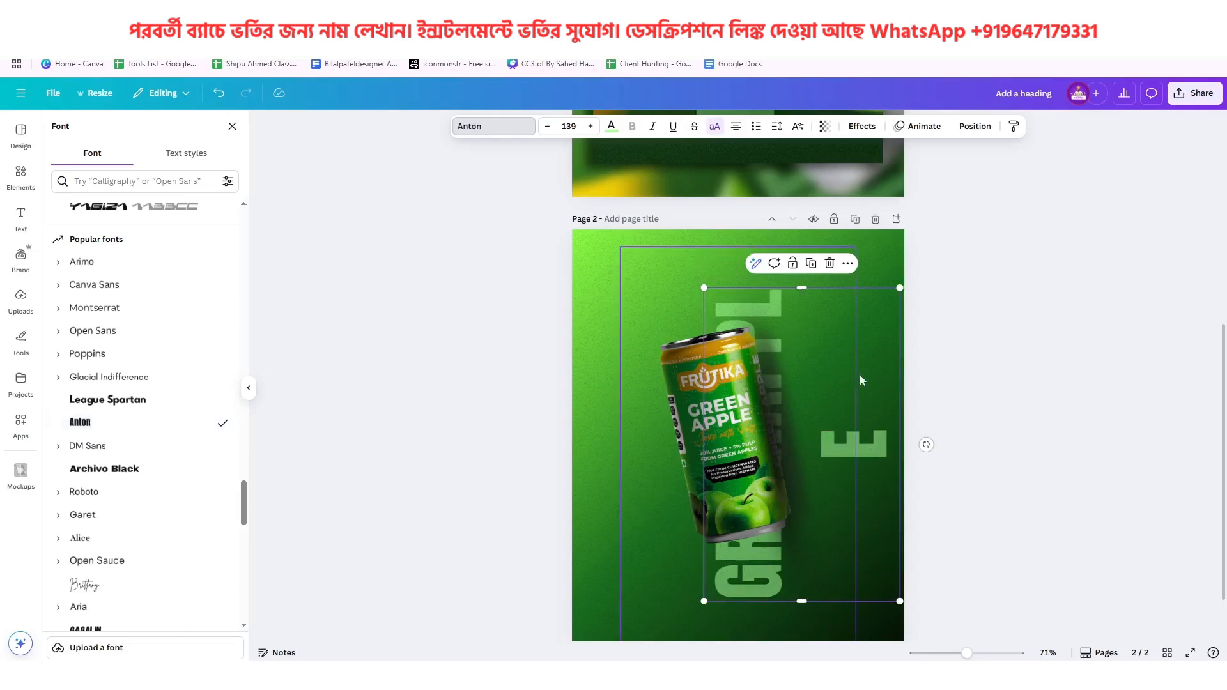
Fit the GREENAPPLE heading on a single line at font size 133, centred behind the can, and compare it with the reference poster
{"action": "left_click_drag", "start_coordinate": [800, 287], "coordinate": [765, 290]}
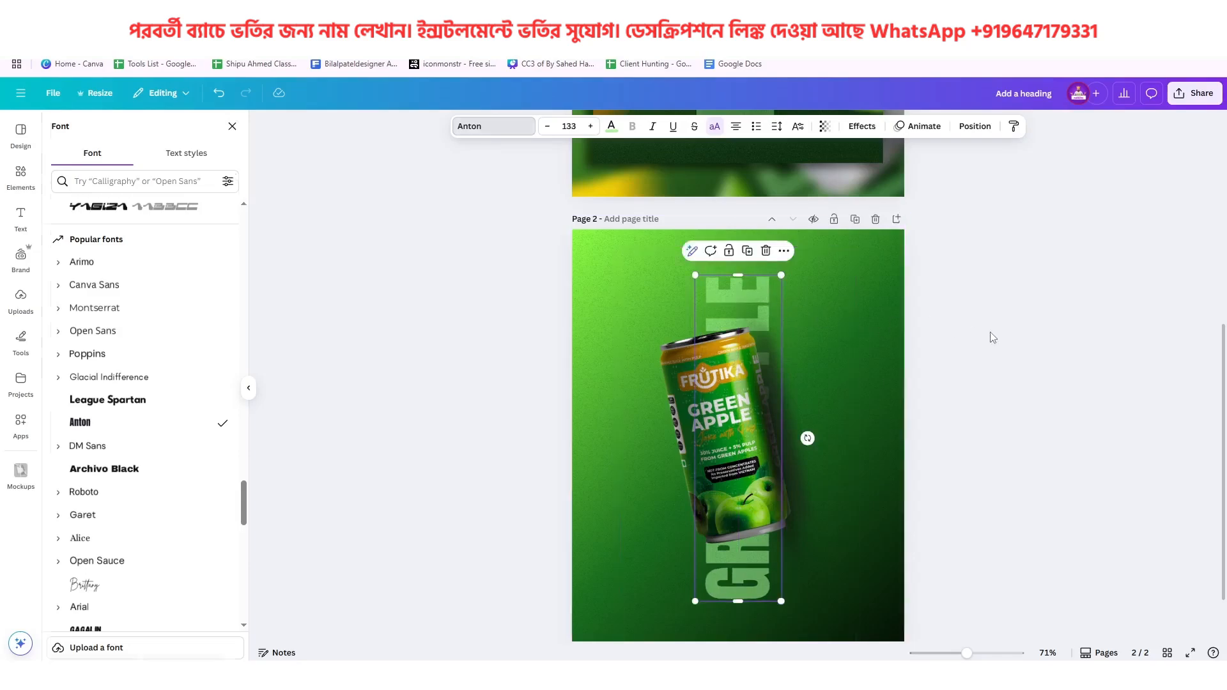
{"action": "left_click", "coordinate": [1023, 450]}
{"action": "scroll", "coordinate": [1022, 450], "scroll_direction": "up", "scroll_amount": 5}
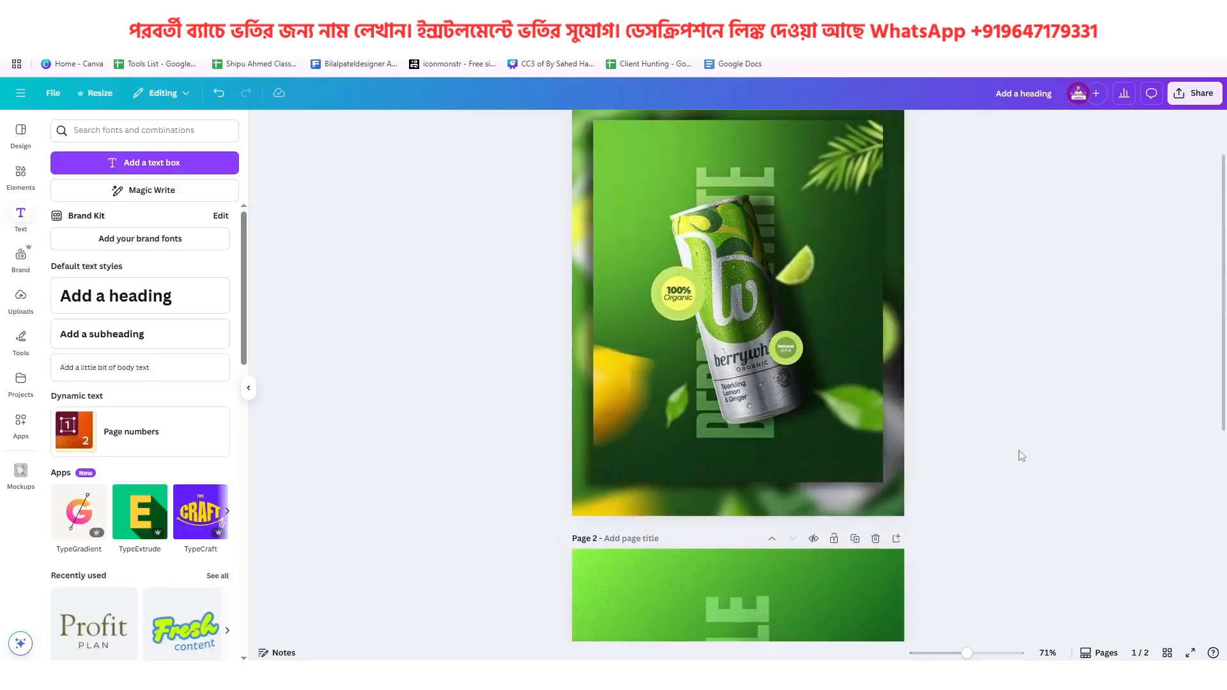
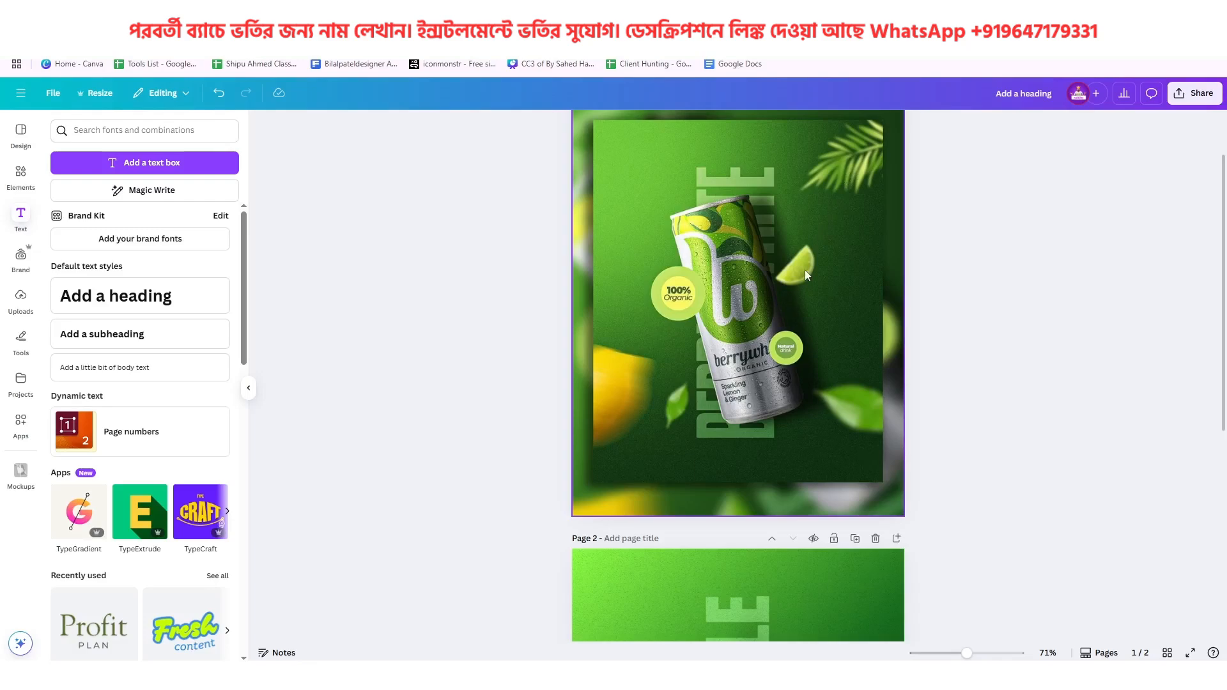
Search the elements library for "apple slice" and show the photo results
{"action": "scroll", "coordinate": [803, 320], "scroll_direction": "down", "scroll_amount": 5}
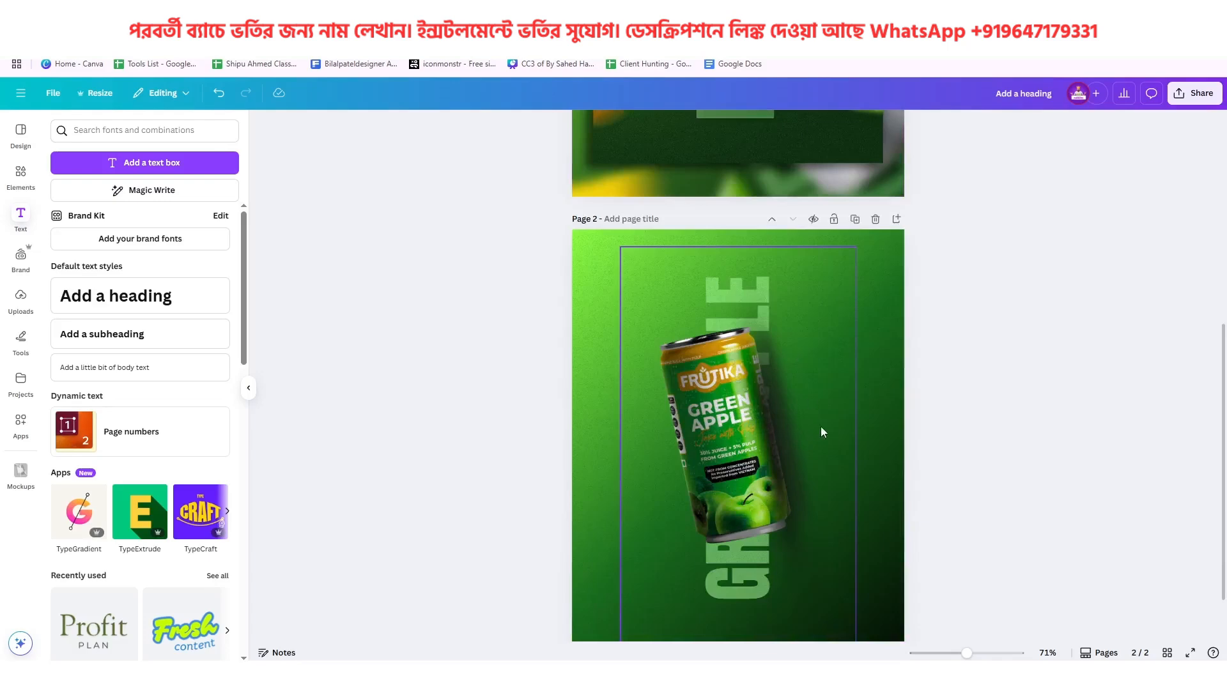
{"action": "scroll", "coordinate": [821, 432], "scroll_direction": "down", "scroll_amount": 1}
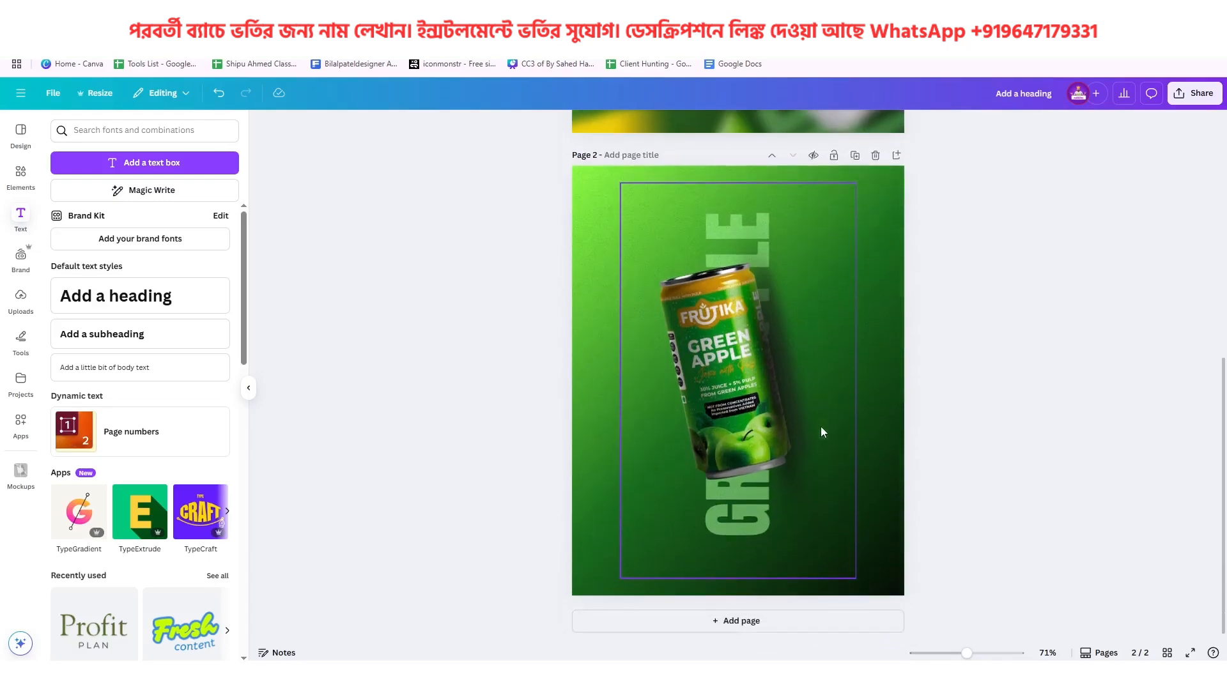
{"action": "left_click", "coordinate": [27, 180]}
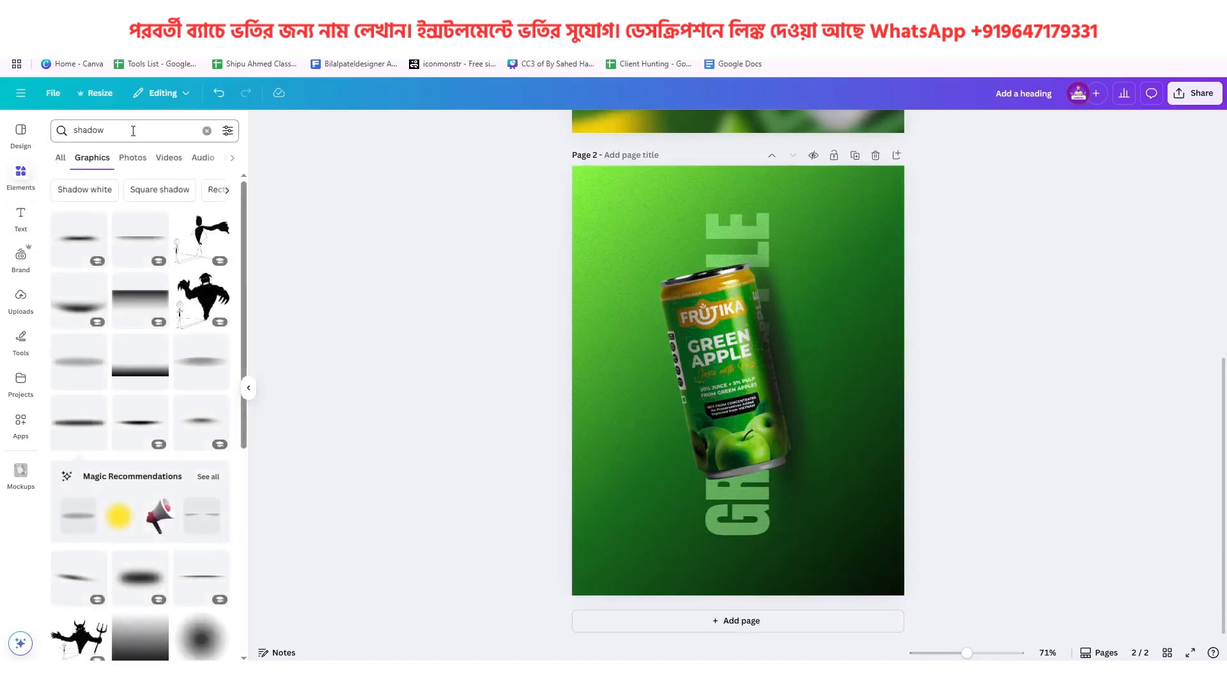
{"action": "left_click", "coordinate": [53, 130]}
{"action": "type", "text": "app"}
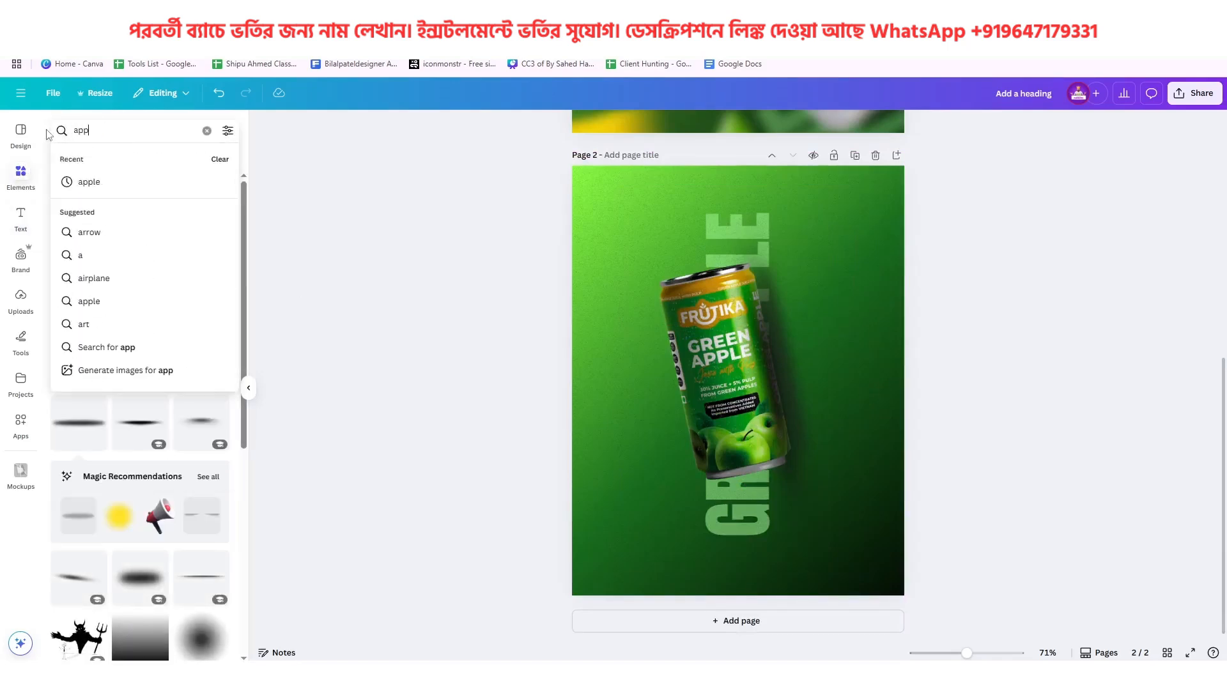
{"action": "type", "text": "le sli"}
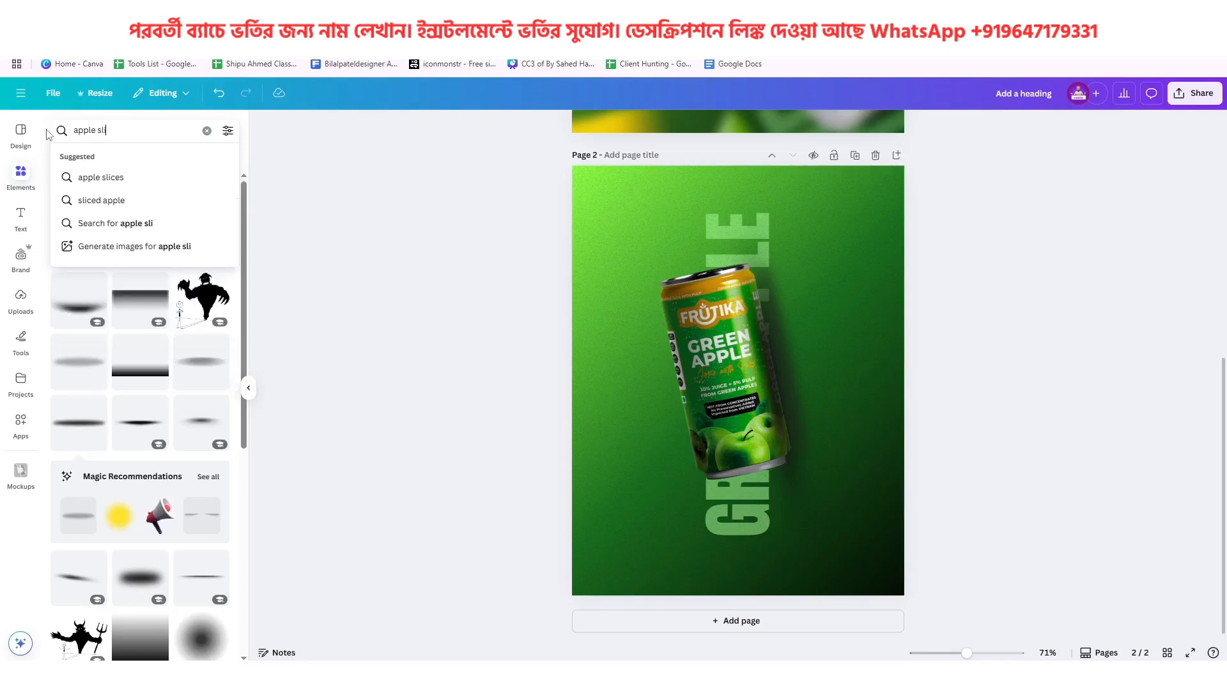
{"action": "type", "text": "ce"}
{"action": "key", "text": "Return"}
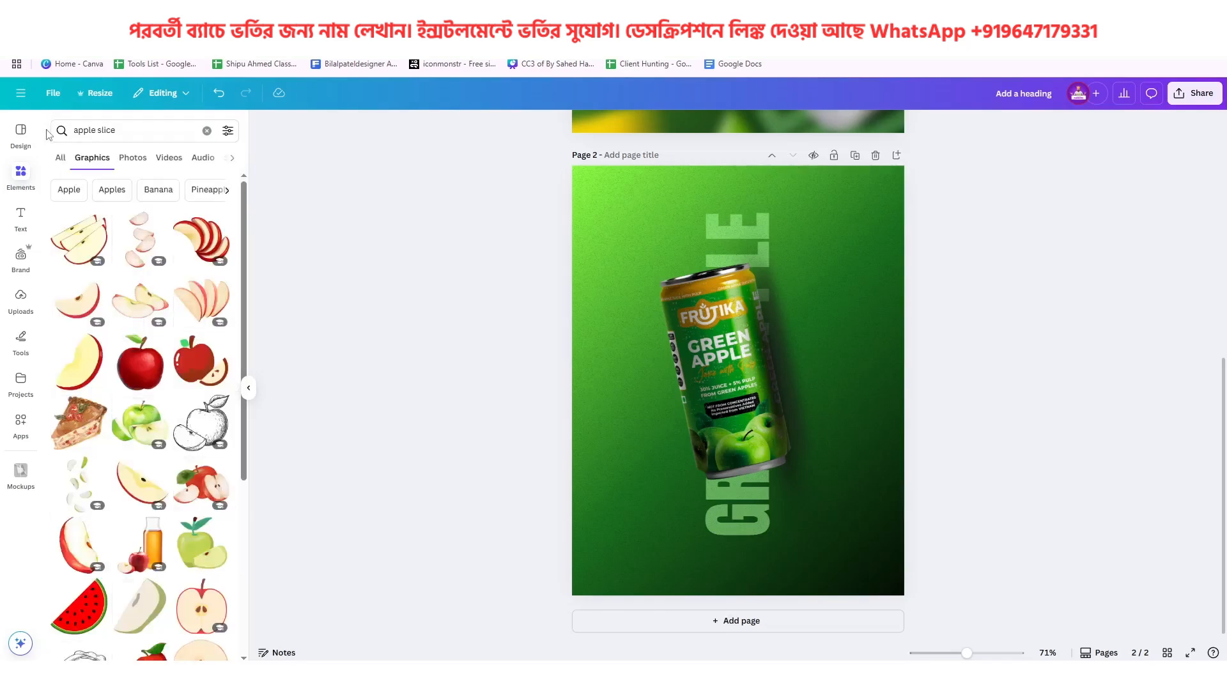
{"action": "left_click", "coordinate": [142, 160]}
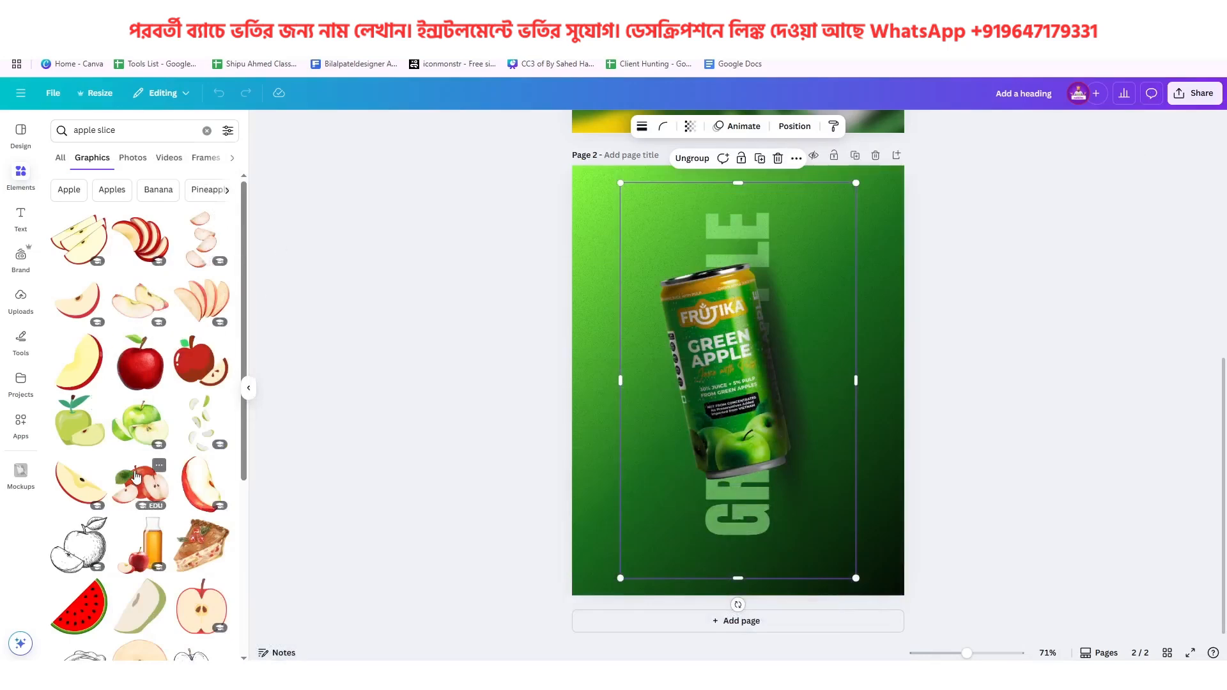
{"action": "left_click", "coordinate": [132, 160]}
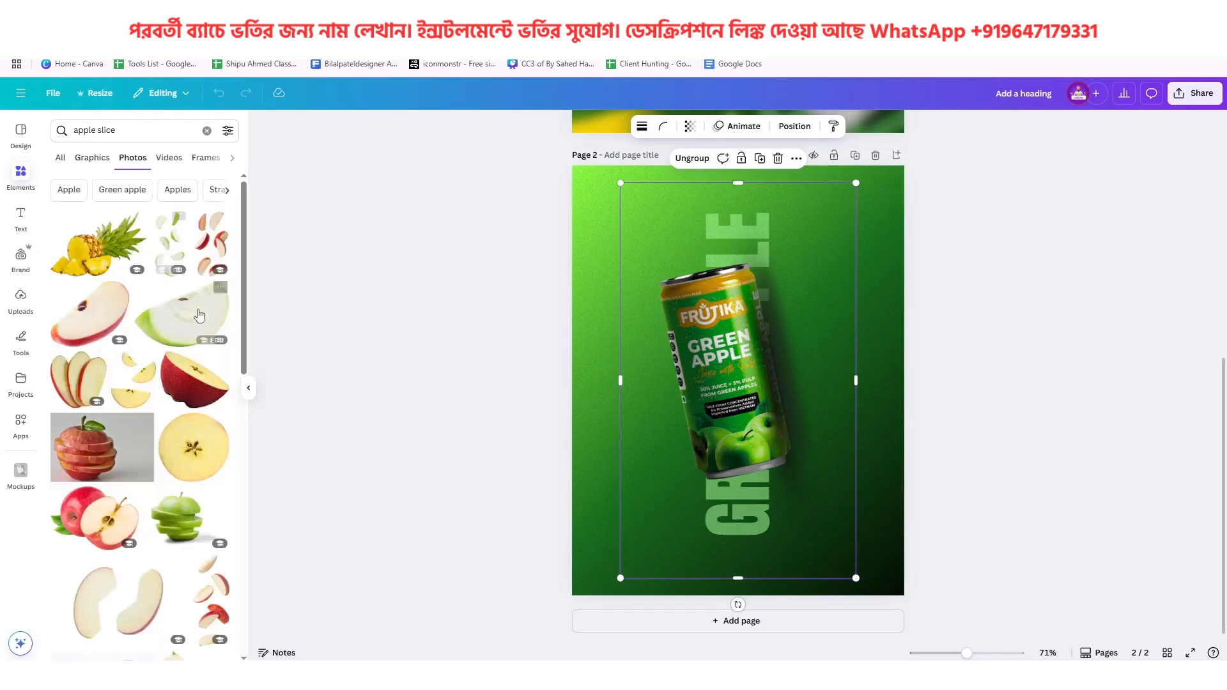
Browse the apple slice photos and add the cut-out green apple wedge with one brown seed to page 2
{"action": "scroll", "coordinate": [211, 448], "scroll_direction": "down", "scroll_amount": 1}
{"action": "scroll", "coordinate": [211, 454], "scroll_direction": "down", "scroll_amount": 6}
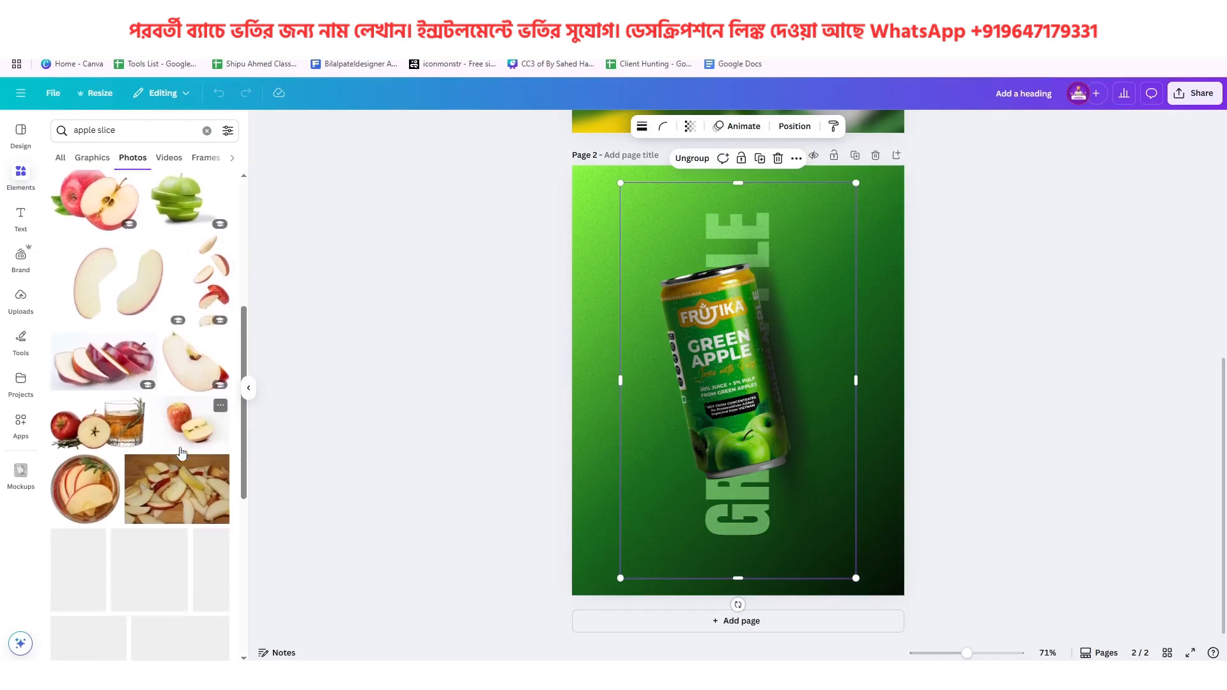
{"action": "scroll", "coordinate": [160, 428], "scroll_direction": "down", "scroll_amount": 3}
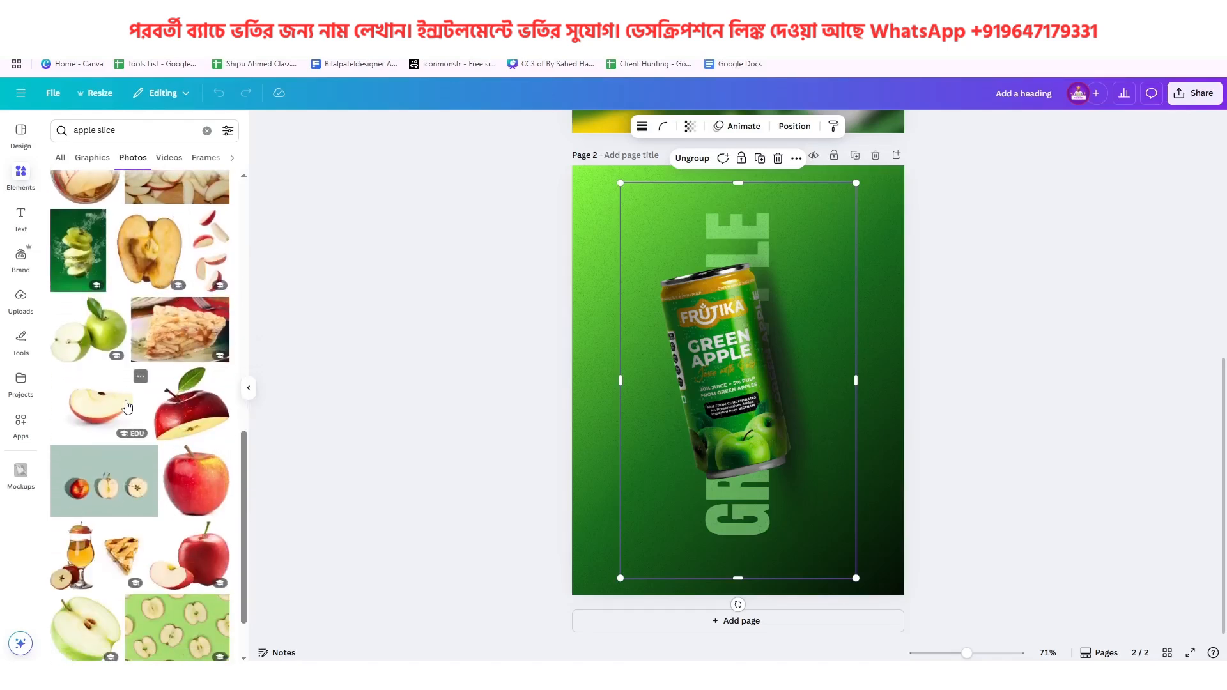
{"action": "scroll", "coordinate": [147, 419], "scroll_direction": "down", "scroll_amount": 5}
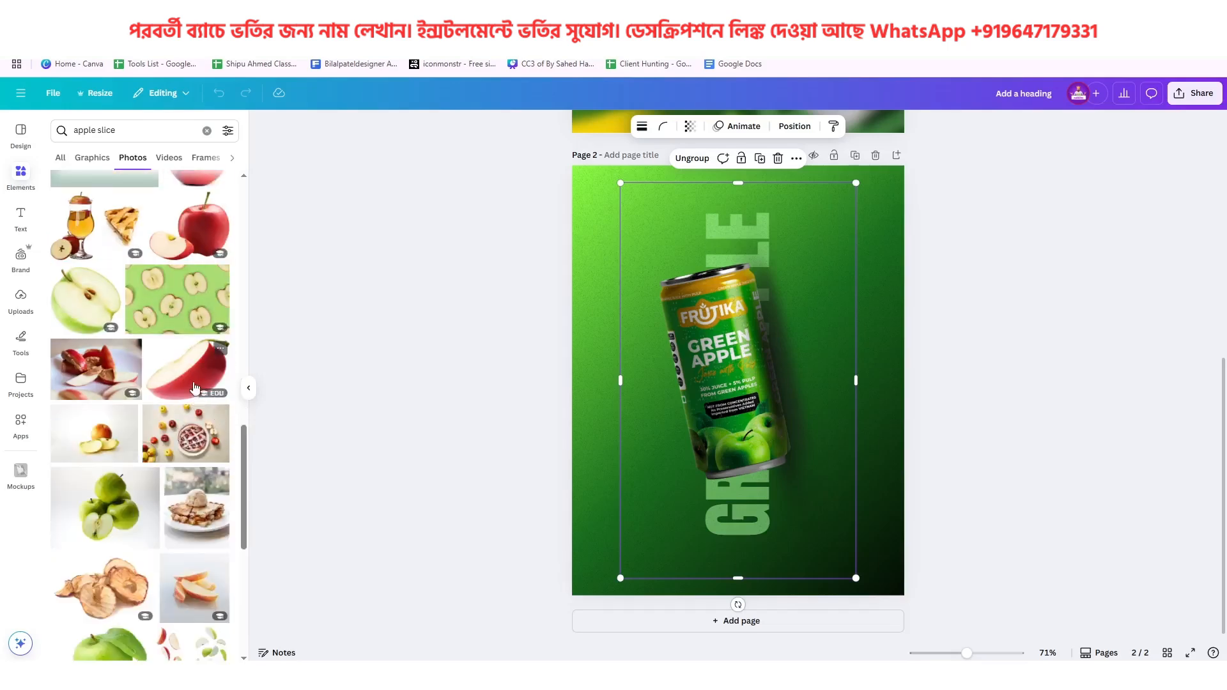
{"action": "scroll", "coordinate": [196, 411], "scroll_direction": "down", "scroll_amount": 5}
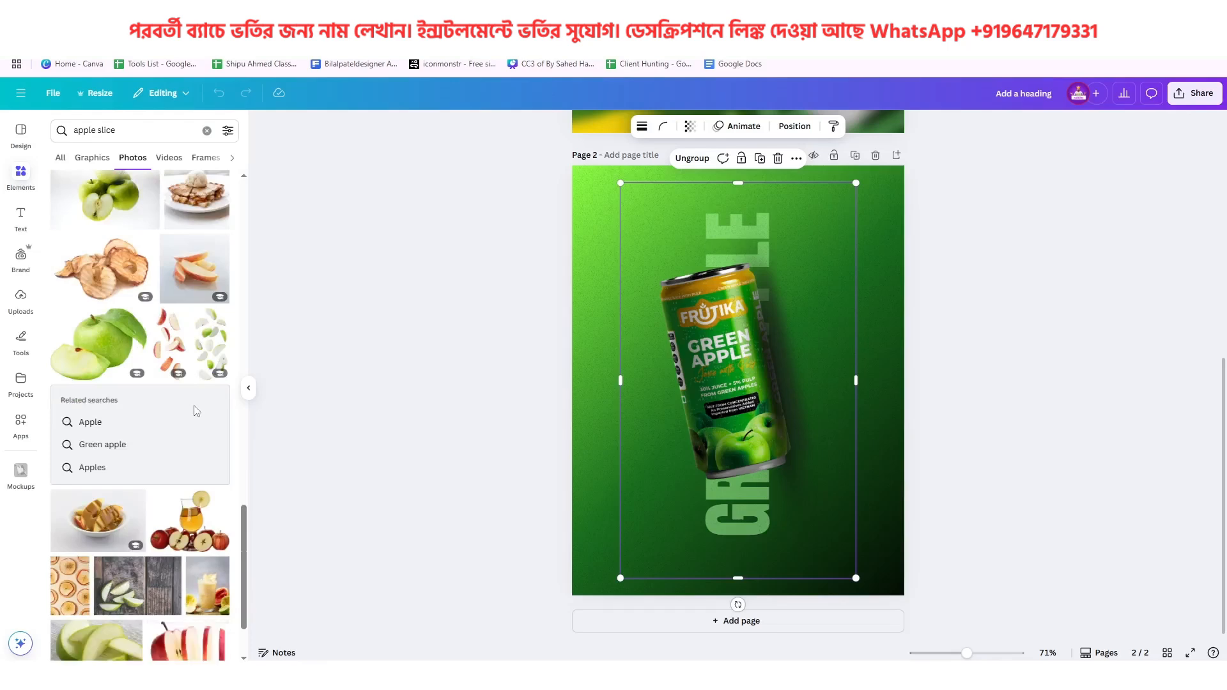
{"action": "scroll", "coordinate": [191, 411], "scroll_direction": "down", "scroll_amount": 1}
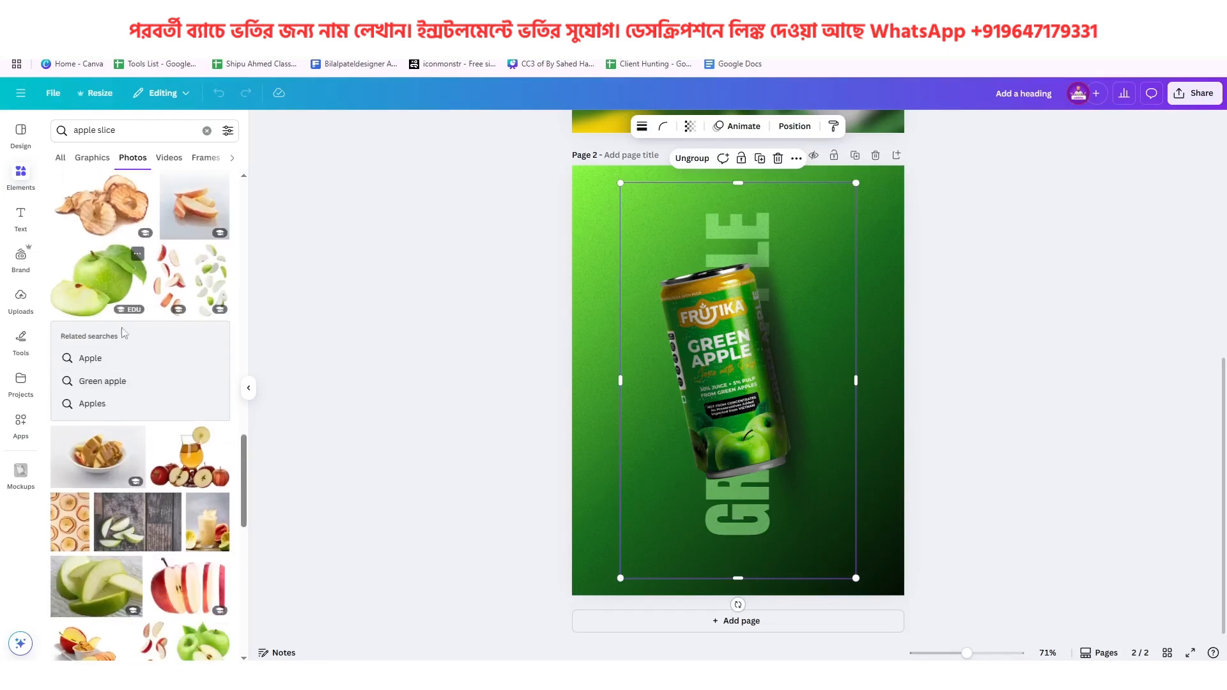
{"action": "scroll", "coordinate": [174, 393], "scroll_direction": "down", "scroll_amount": 4}
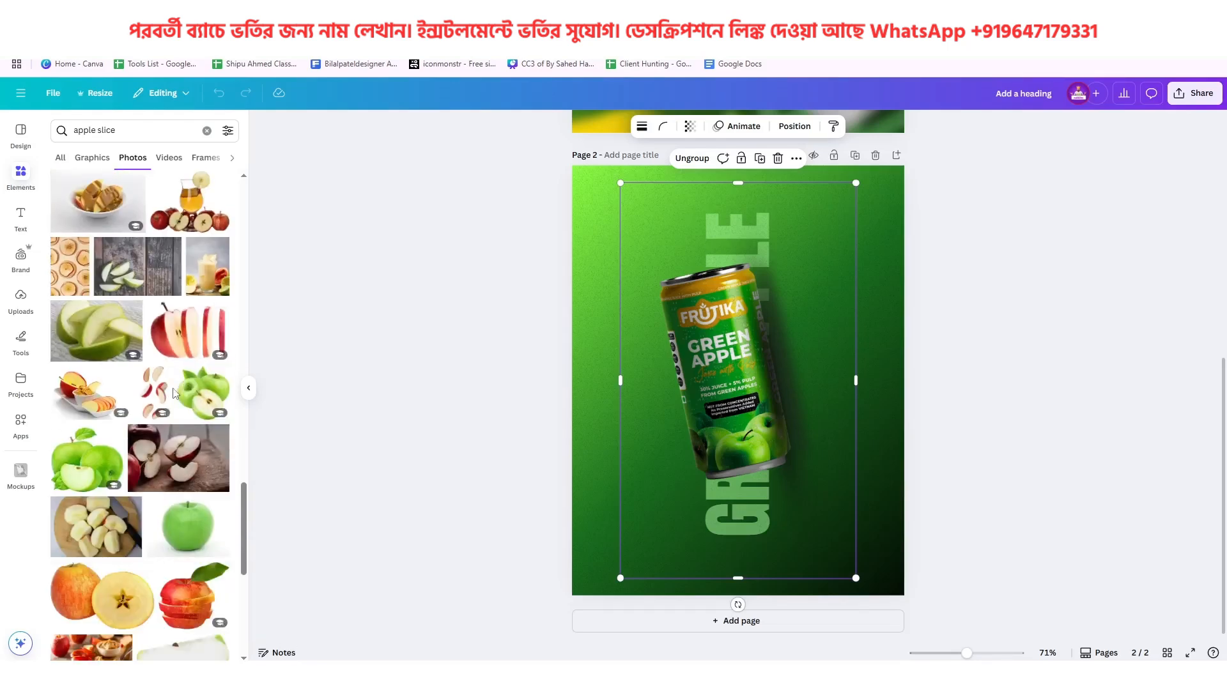
{"action": "scroll", "coordinate": [175, 396], "scroll_direction": "down", "scroll_amount": 4}
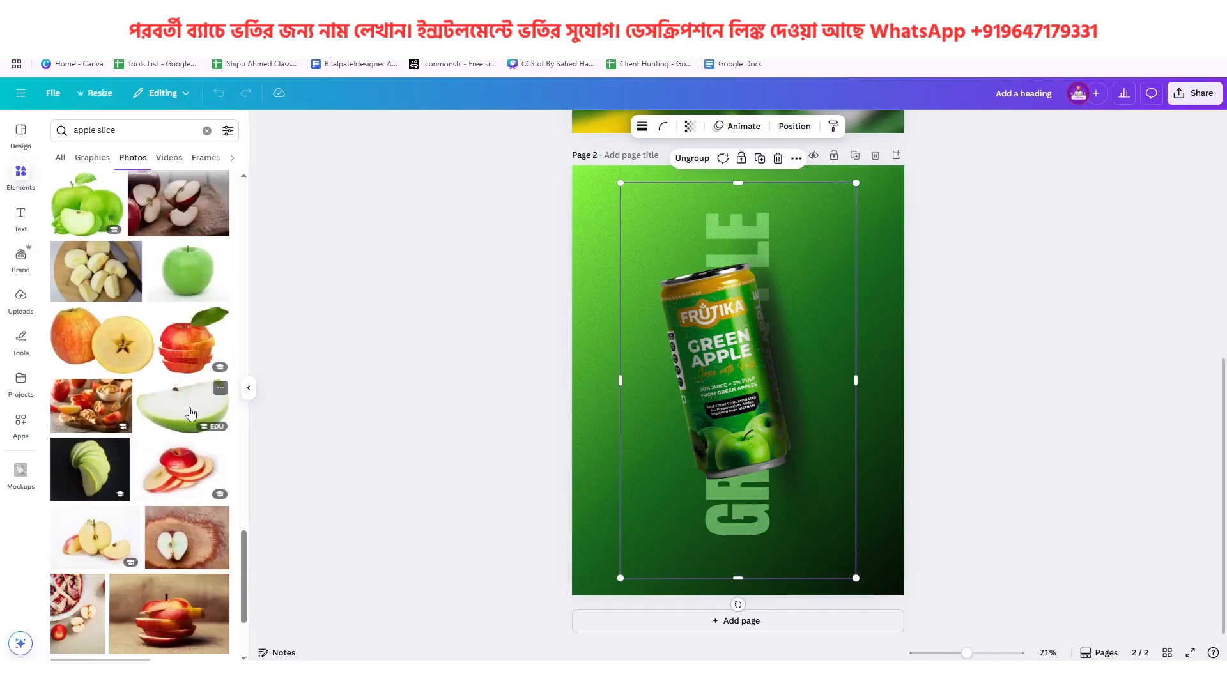
{"action": "left_click", "coordinate": [193, 413]}
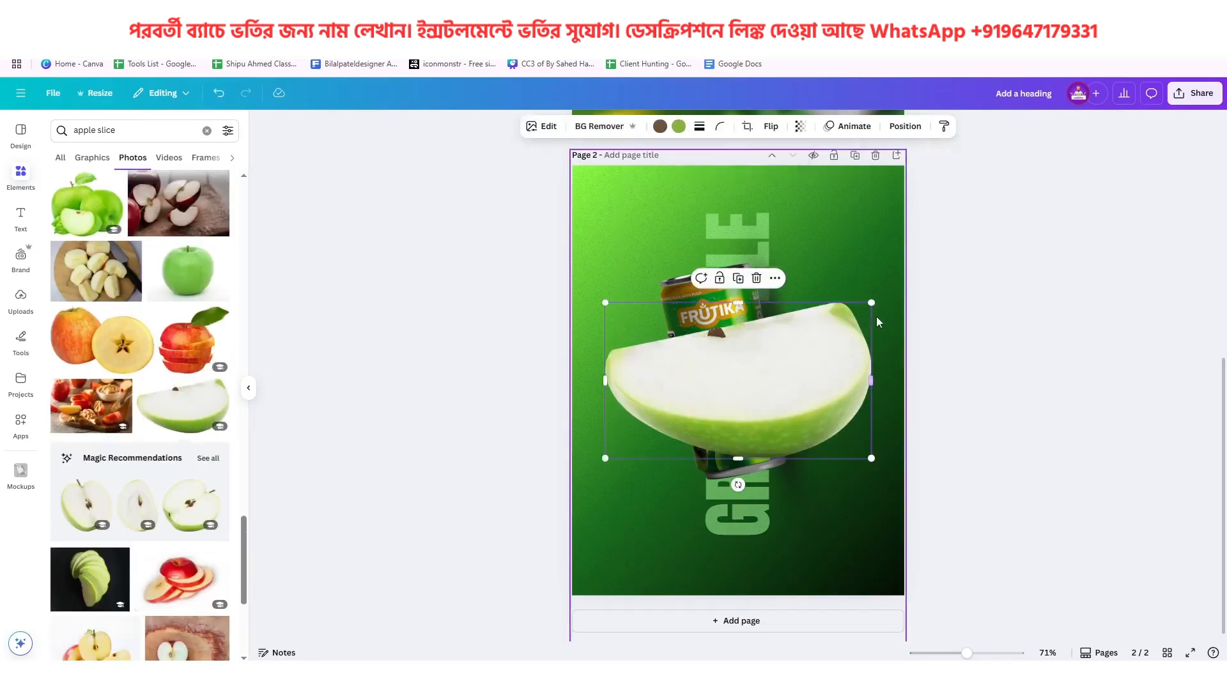
Shrink the apple wedge, tilt it and place it just right of the can, like the lime wedge in the reference poster
{"action": "left_click_drag", "start_coordinate": [872, 304], "coordinate": [671, 411]}
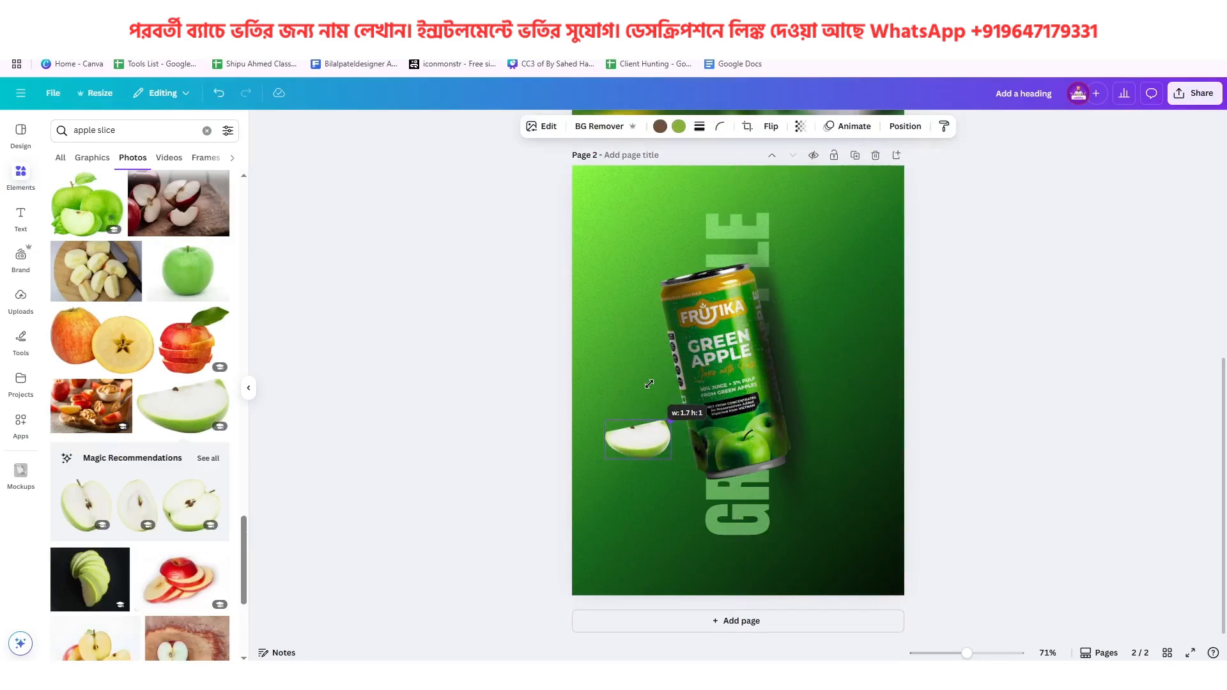
{"action": "scroll", "coordinate": [754, 390], "scroll_direction": "up", "scroll_amount": 5}
{"action": "left_click", "coordinate": [752, 385]}
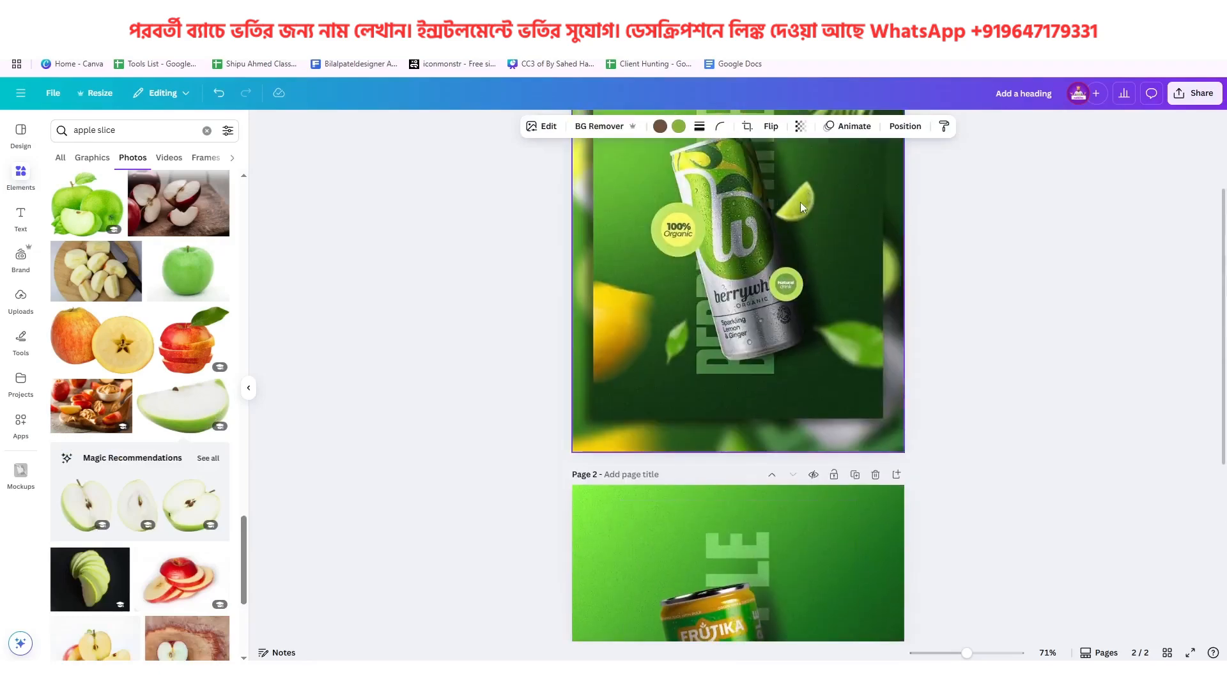
{"action": "scroll", "coordinate": [811, 263], "scroll_direction": "down", "scroll_amount": 5}
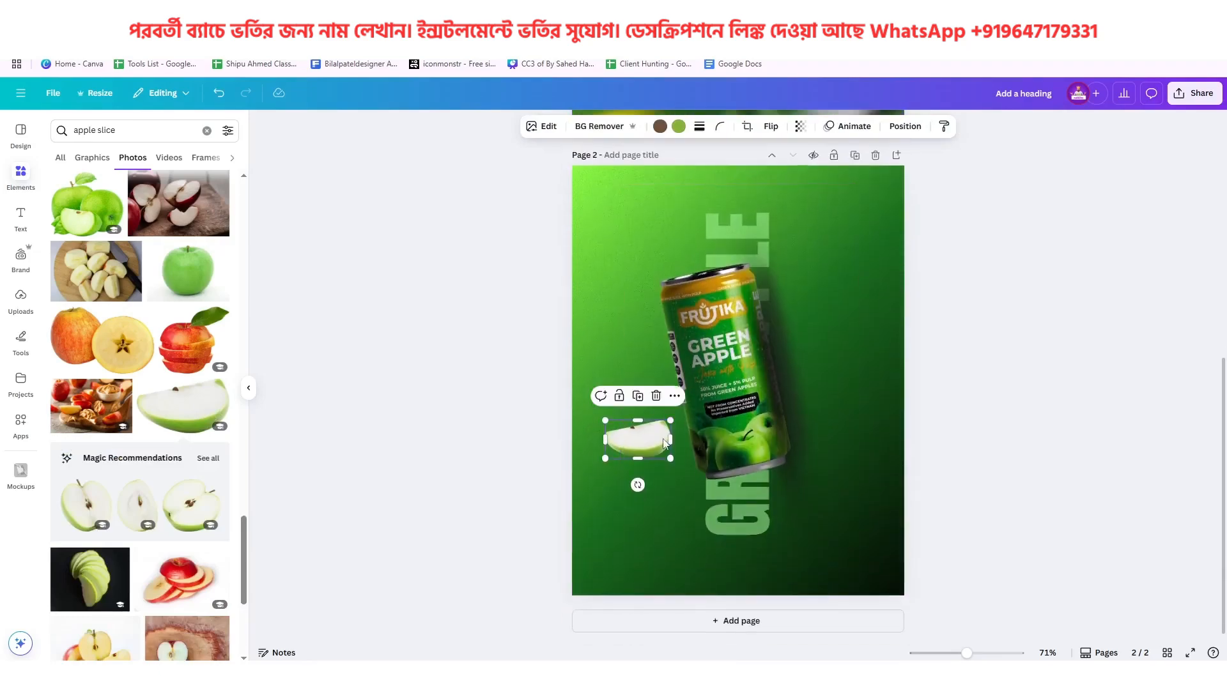
{"action": "left_click_drag", "start_coordinate": [665, 443], "coordinate": [813, 334]}
{"action": "scroll", "coordinate": [835, 358], "scroll_direction": "up", "scroll_amount": 1}
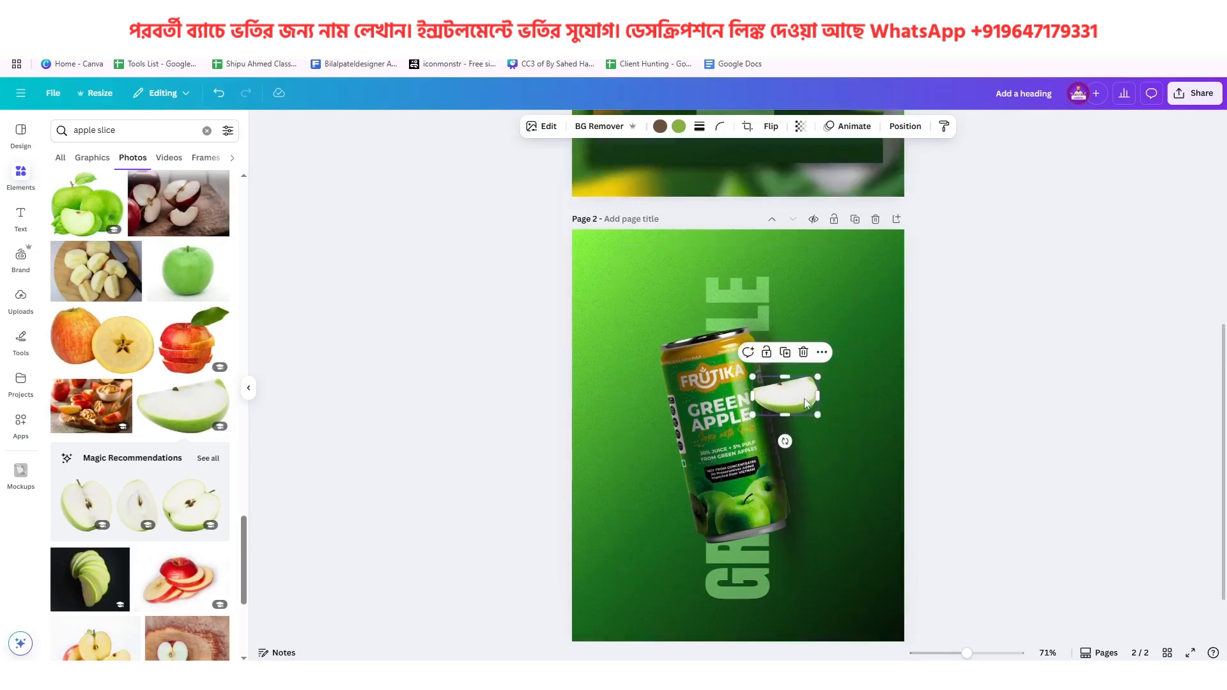
{"action": "left_click_drag", "start_coordinate": [799, 403], "coordinate": [838, 485]}
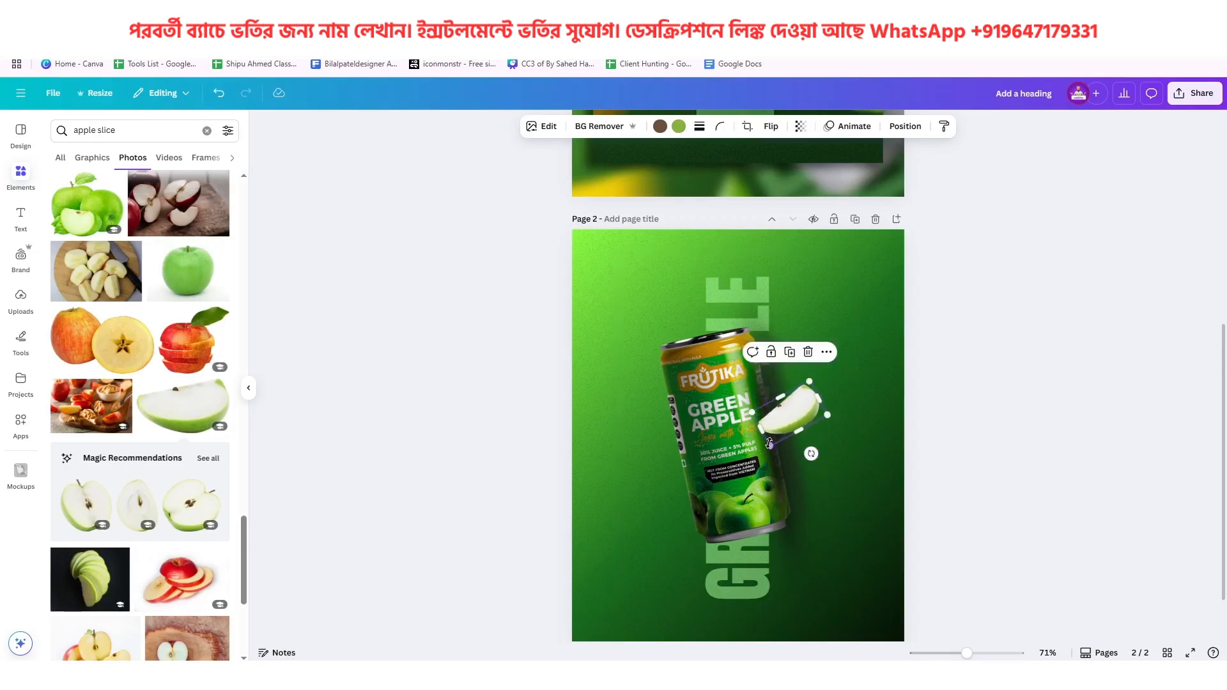
{"action": "left_click_drag", "start_coordinate": [771, 441], "coordinate": [776, 435]}
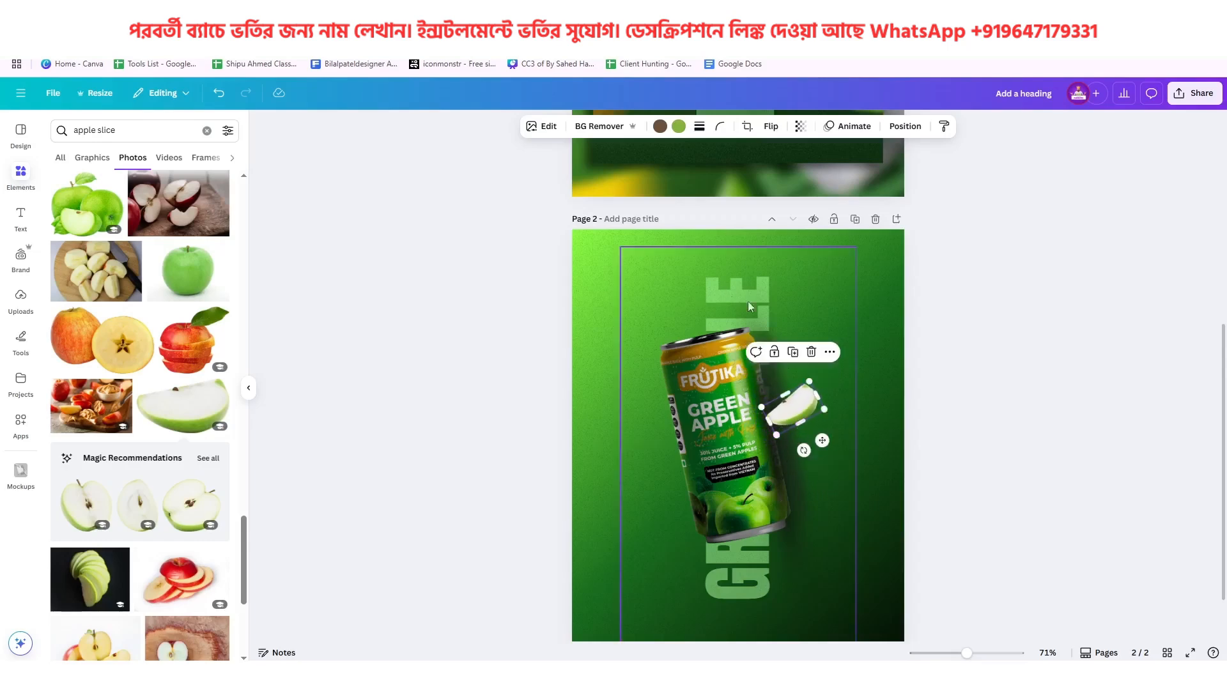
Try a whole-image blur with intensity 44 on the apple wedge
{"action": "left_click", "coordinate": [549, 127]}
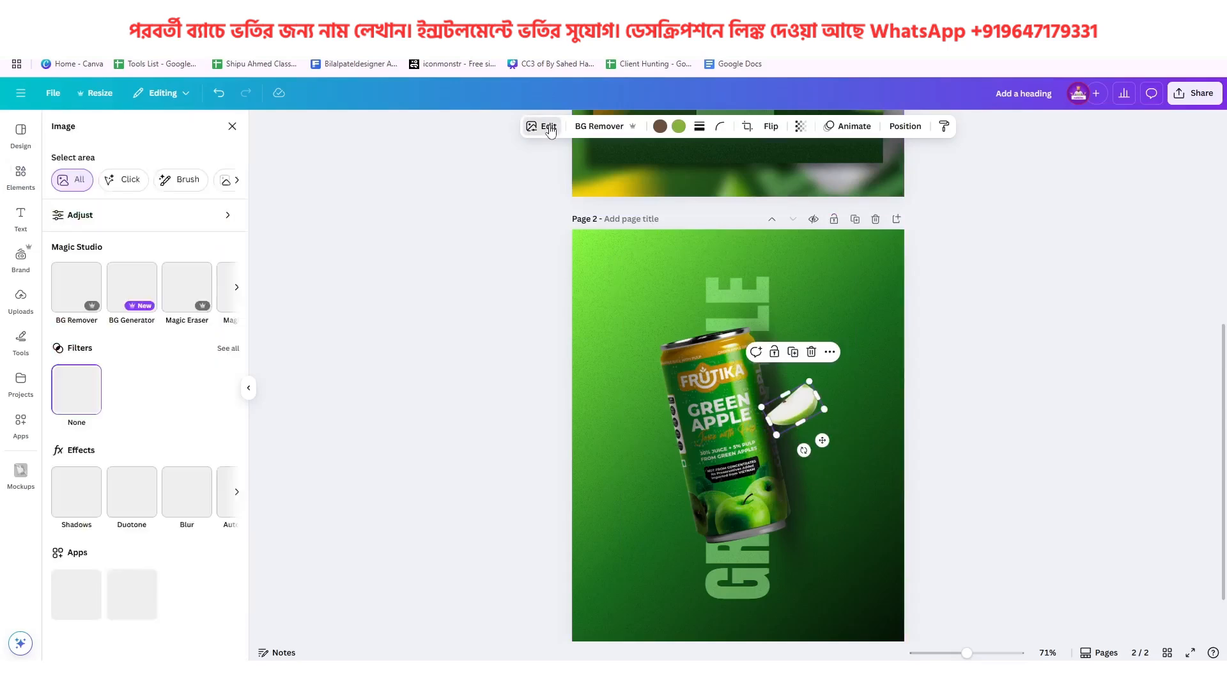
{"action": "left_click", "coordinate": [200, 501]}
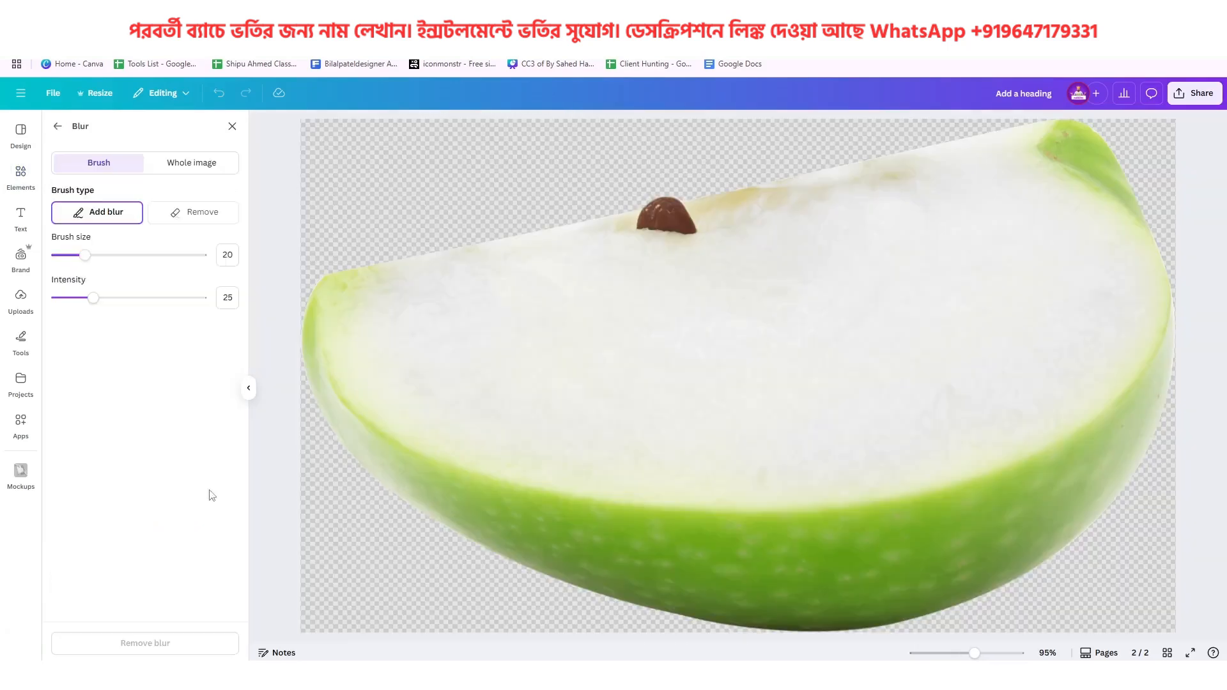
{"action": "left_click", "coordinate": [188, 163]}
{"action": "left_click_drag", "start_coordinate": [57, 218], "coordinate": [122, 222]}
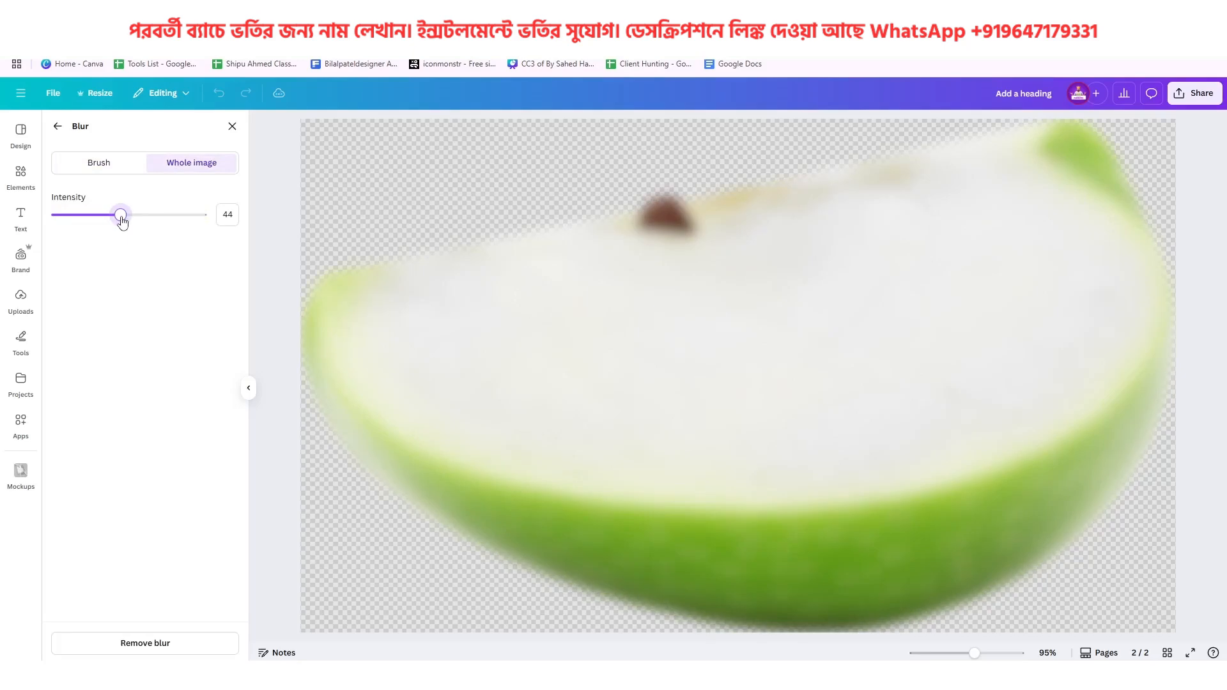
{"action": "left_click", "coordinate": [58, 126]}
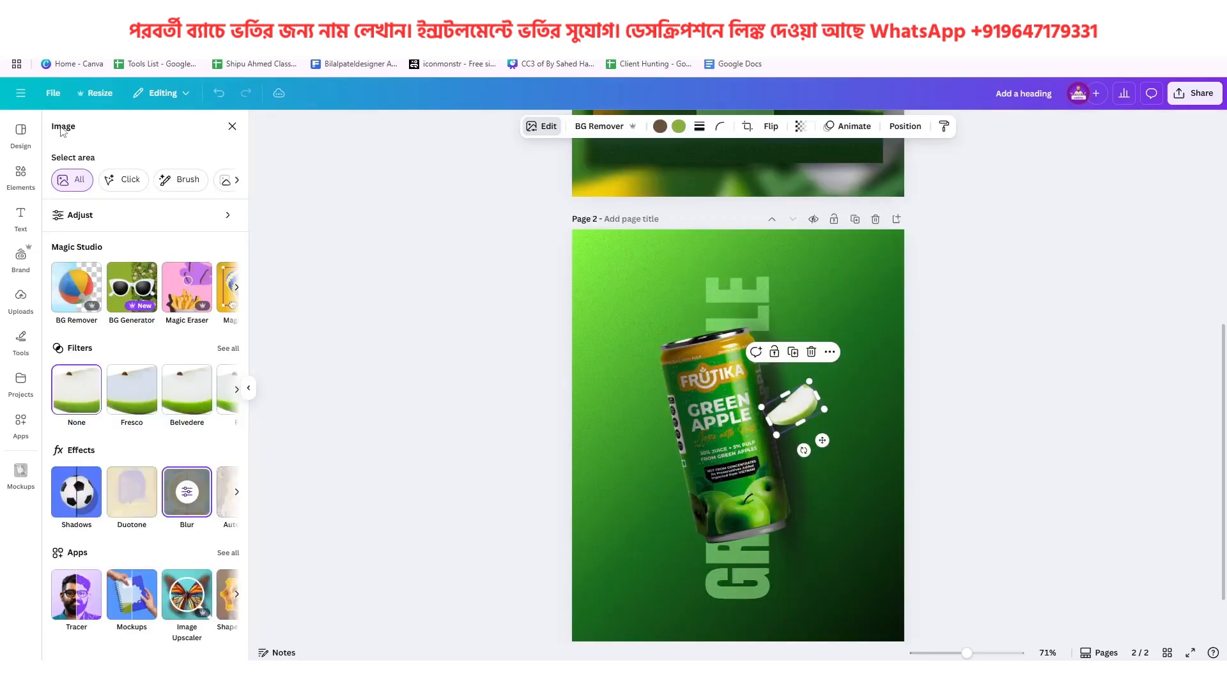
{"action": "left_click", "coordinate": [1020, 329]}
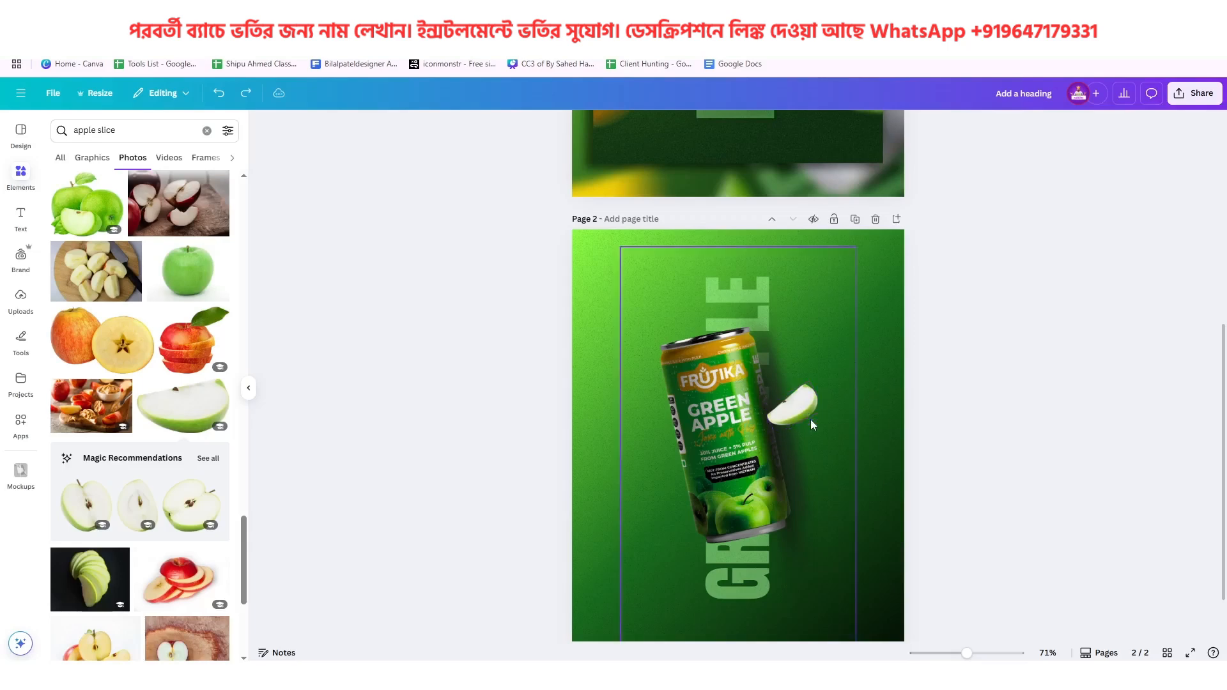
Add a blank third page and move the apple wedge from page 2 onto it
{"action": "scroll", "coordinate": [810, 424], "scroll_direction": "down", "scroll_amount": 2}
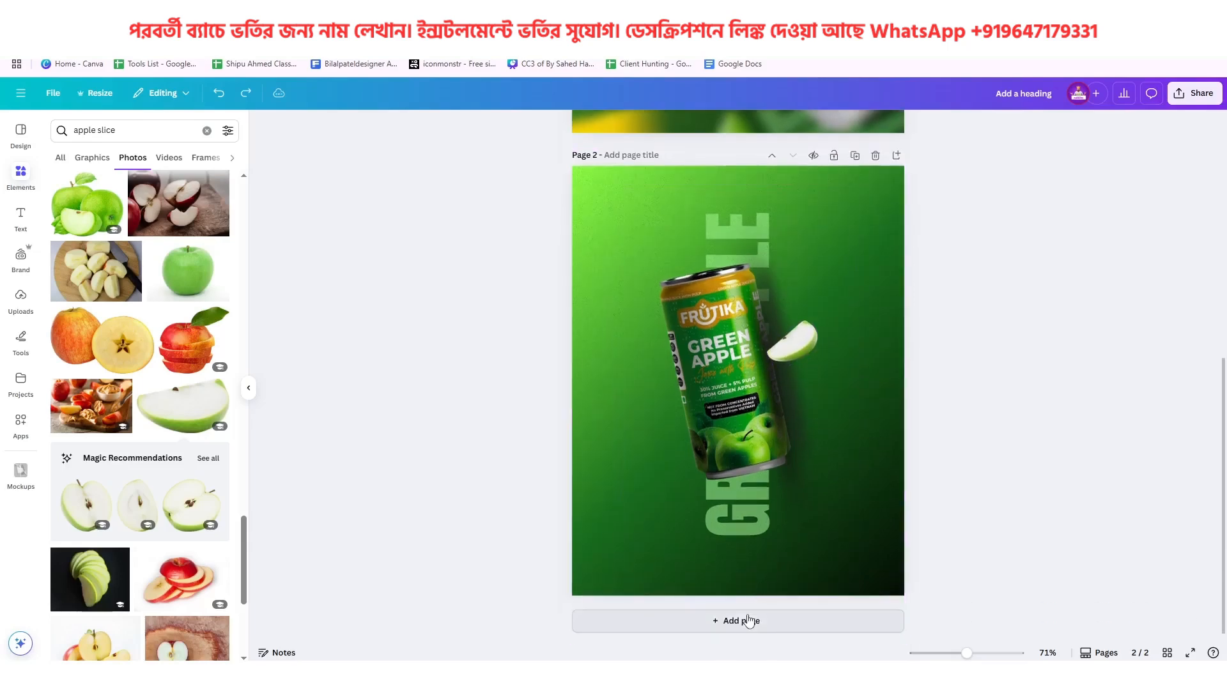
{"action": "left_click", "coordinate": [744, 618]}
{"action": "key", "text": "Delete"}
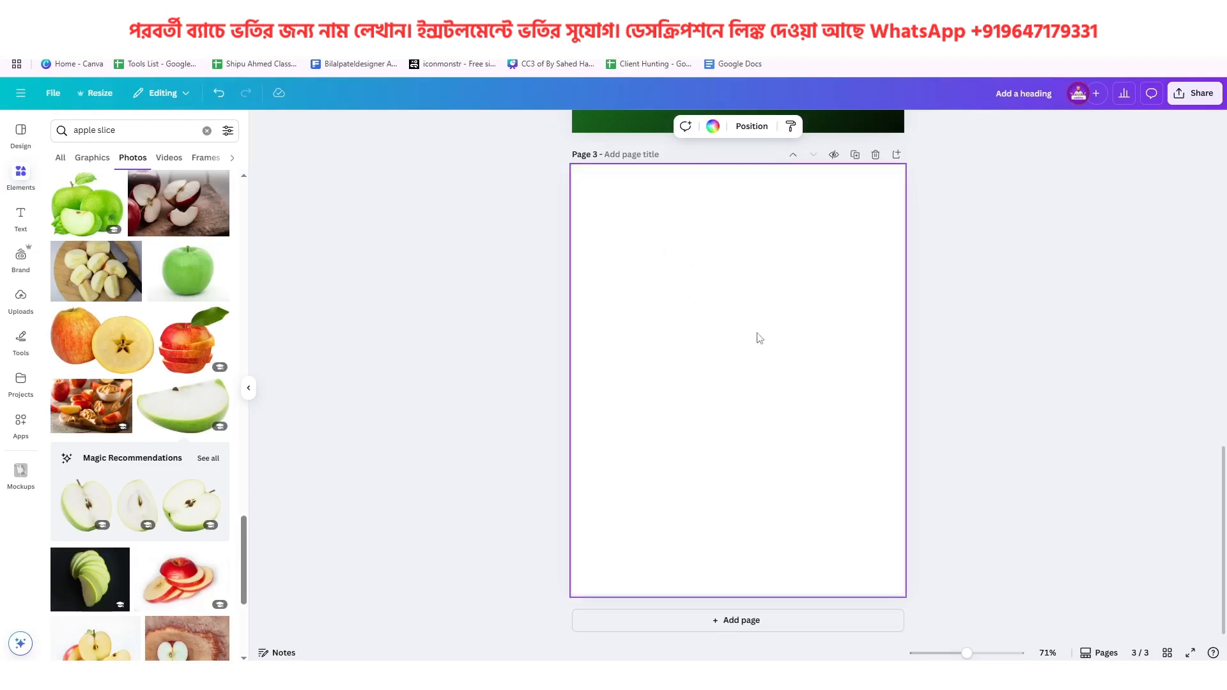
{"action": "scroll", "coordinate": [759, 338], "scroll_direction": "up", "scroll_amount": 5}
{"action": "left_click", "coordinate": [858, 392]}
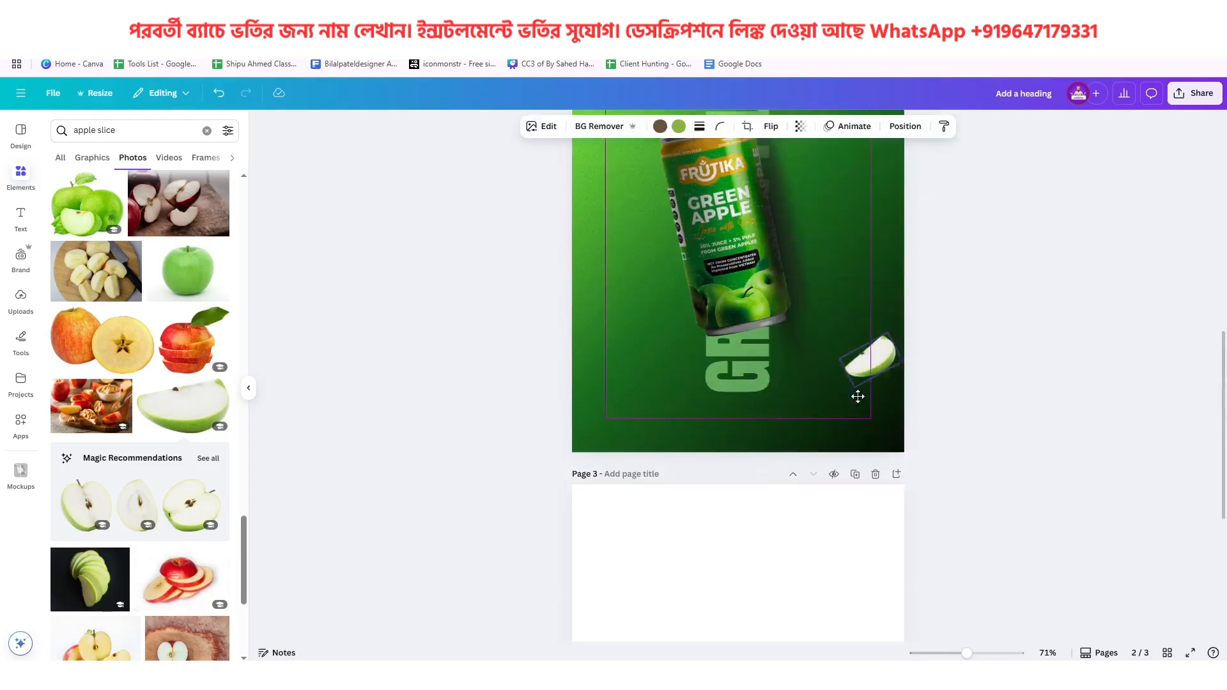
{"action": "left_click_drag", "start_coordinate": [858, 396], "coordinate": [717, 557]}
{"action": "scroll", "coordinate": [718, 549], "scroll_direction": "down", "scroll_amount": 5}
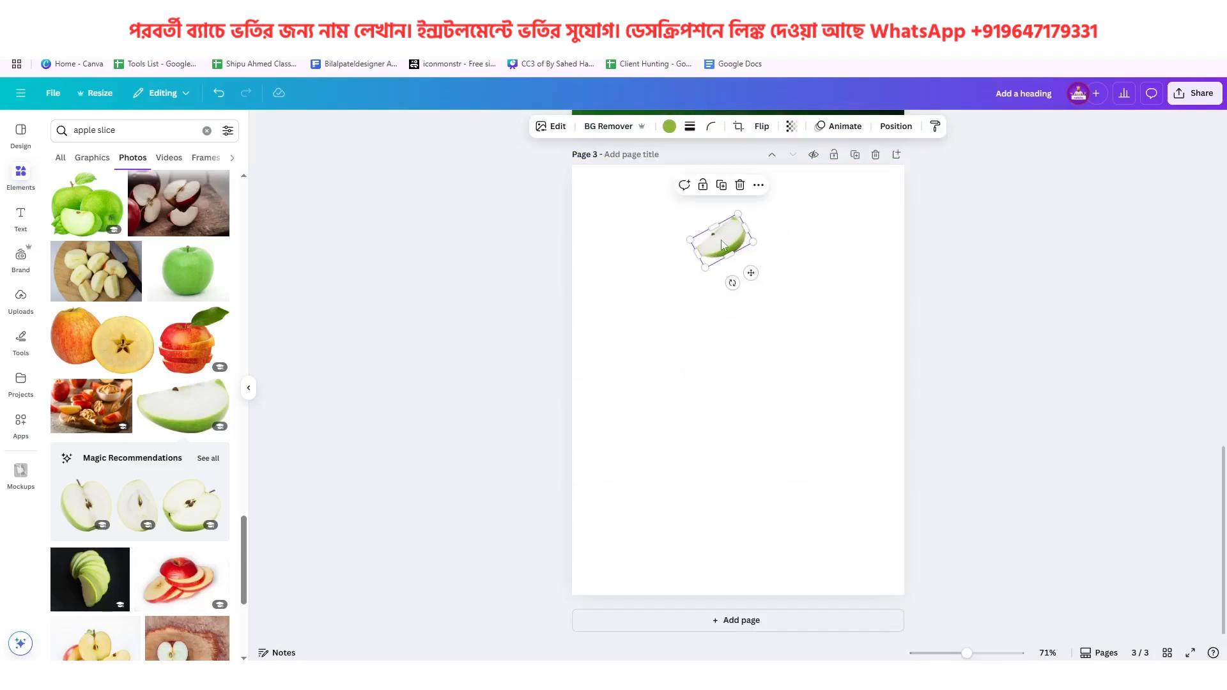
Enlarge the apple wedge on page 3 and centre it horizontally on the page
{"action": "left_click_drag", "start_coordinate": [722, 244], "coordinate": [803, 312]}
{"action": "left_click_drag", "start_coordinate": [754, 352], "coordinate": [758, 351]}
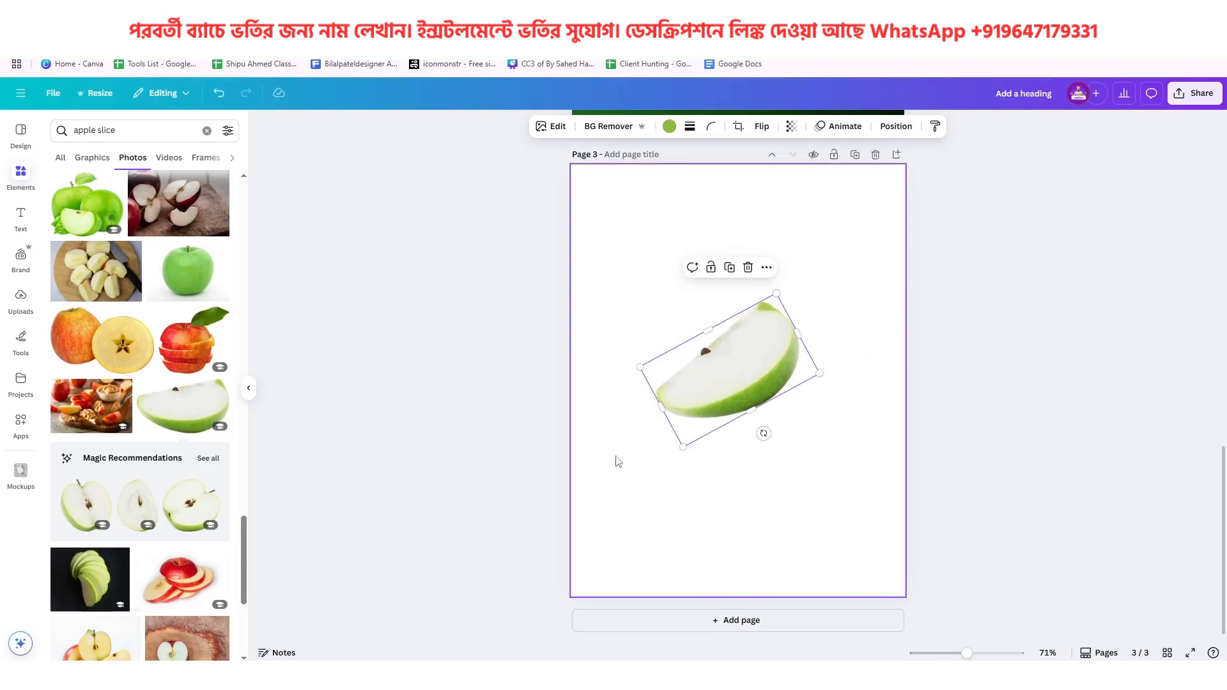
{"action": "left_click_drag", "start_coordinate": [720, 374], "coordinate": [728, 378]}
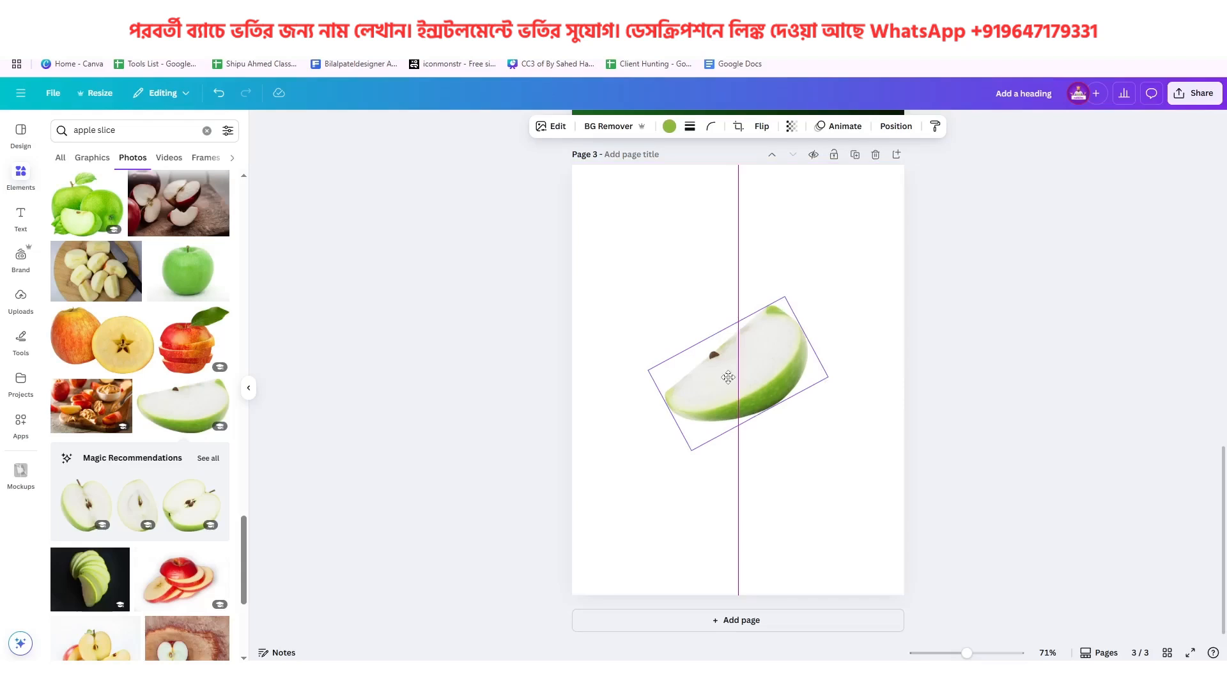
{"action": "left_click_drag", "start_coordinate": [728, 377], "coordinate": [728, 377]}
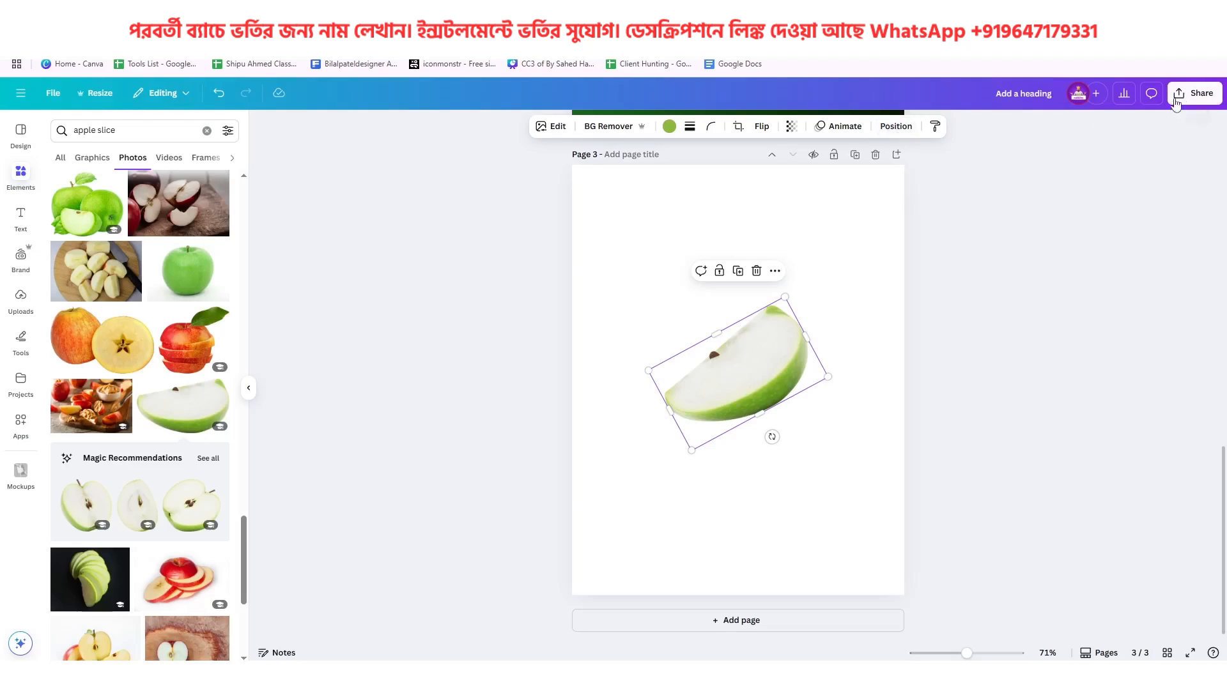
Download only page 3, with the apple wedge, as a PNG with a transparent background
{"action": "left_click", "coordinate": [1196, 93]}
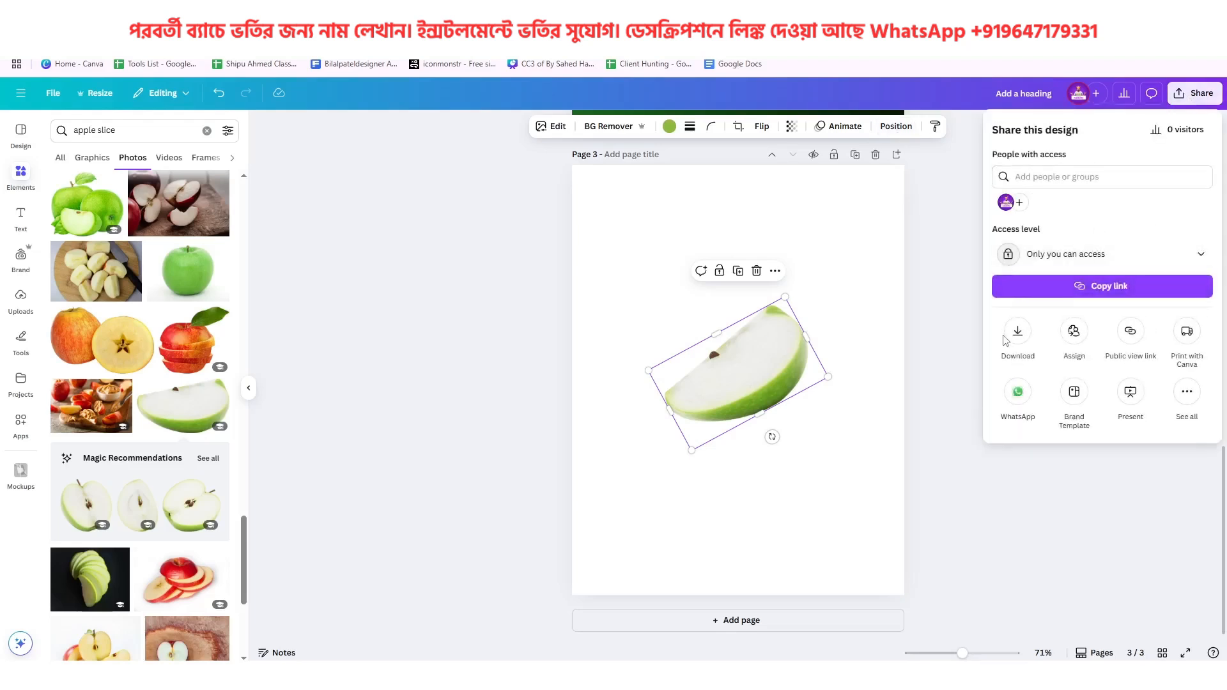
{"action": "left_click", "coordinate": [1018, 332]}
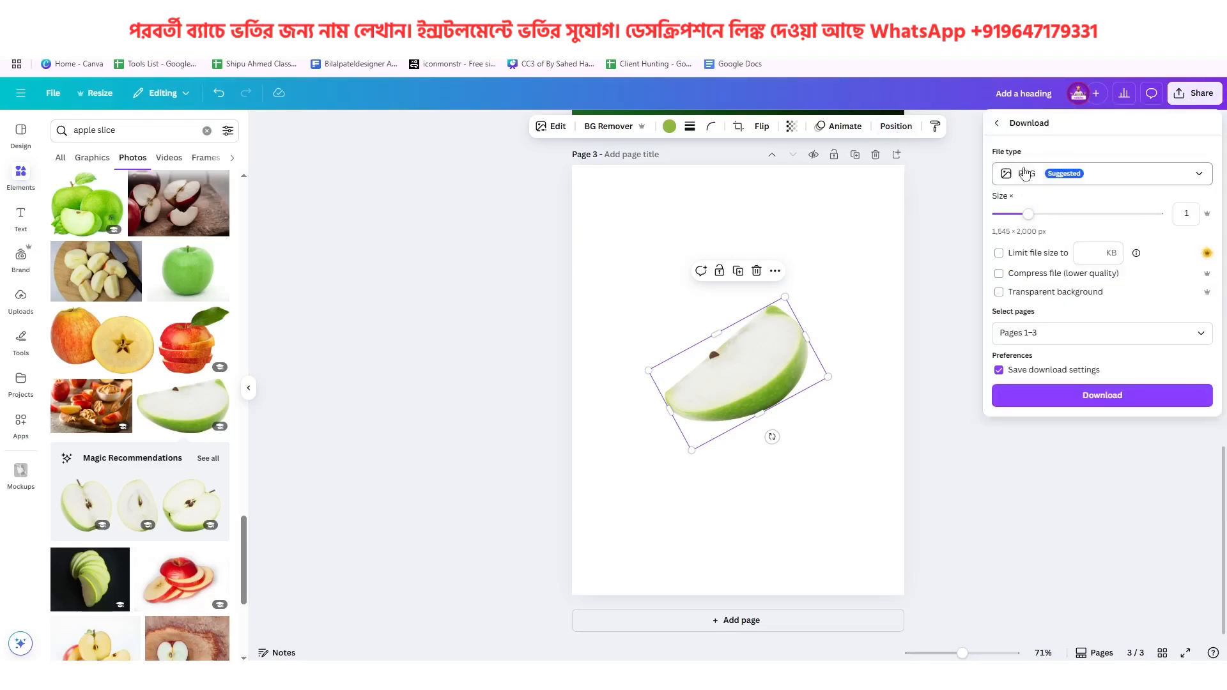
{"action": "left_click", "coordinate": [1001, 293]}
{"action": "left_click", "coordinate": [1136, 327]}
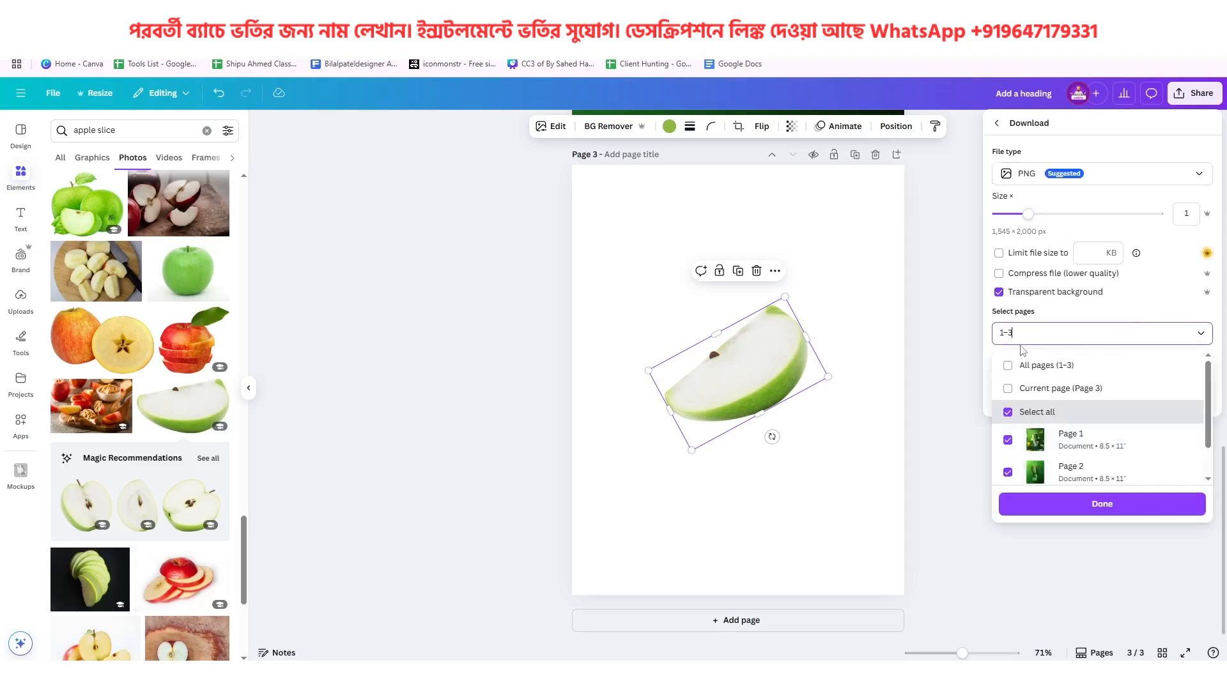
{"action": "left_click", "coordinate": [1008, 367]}
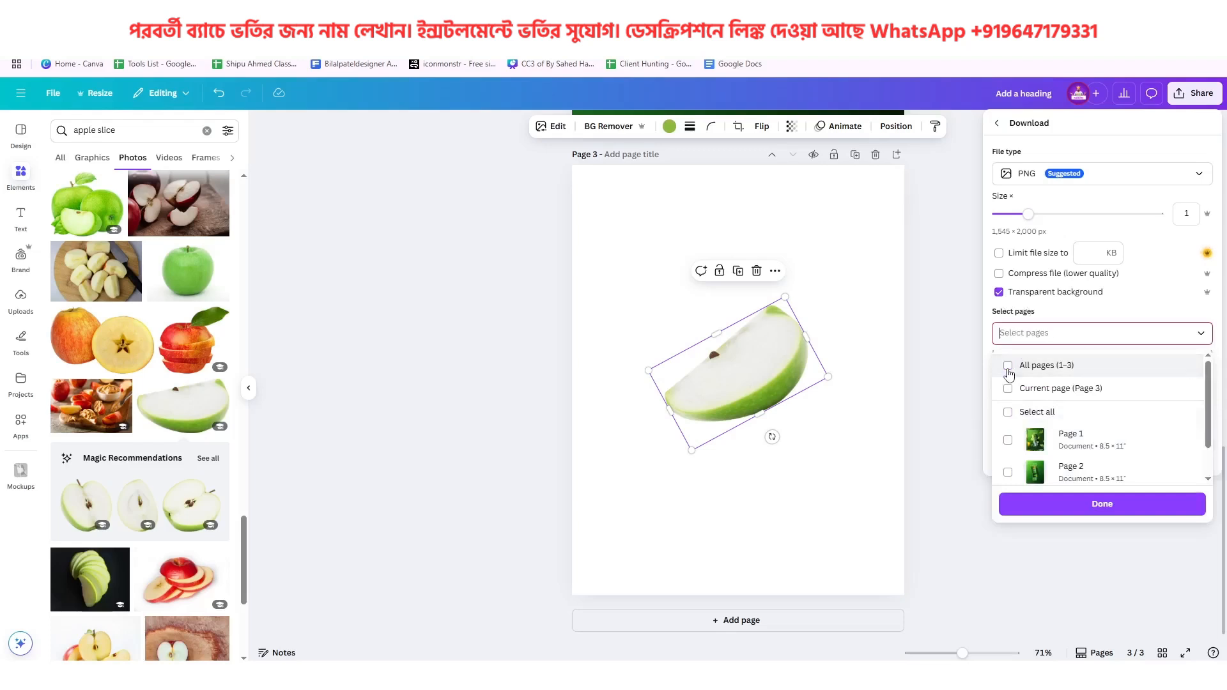
{"action": "scroll", "coordinate": [1022, 448], "scroll_direction": "down", "scroll_amount": 2}
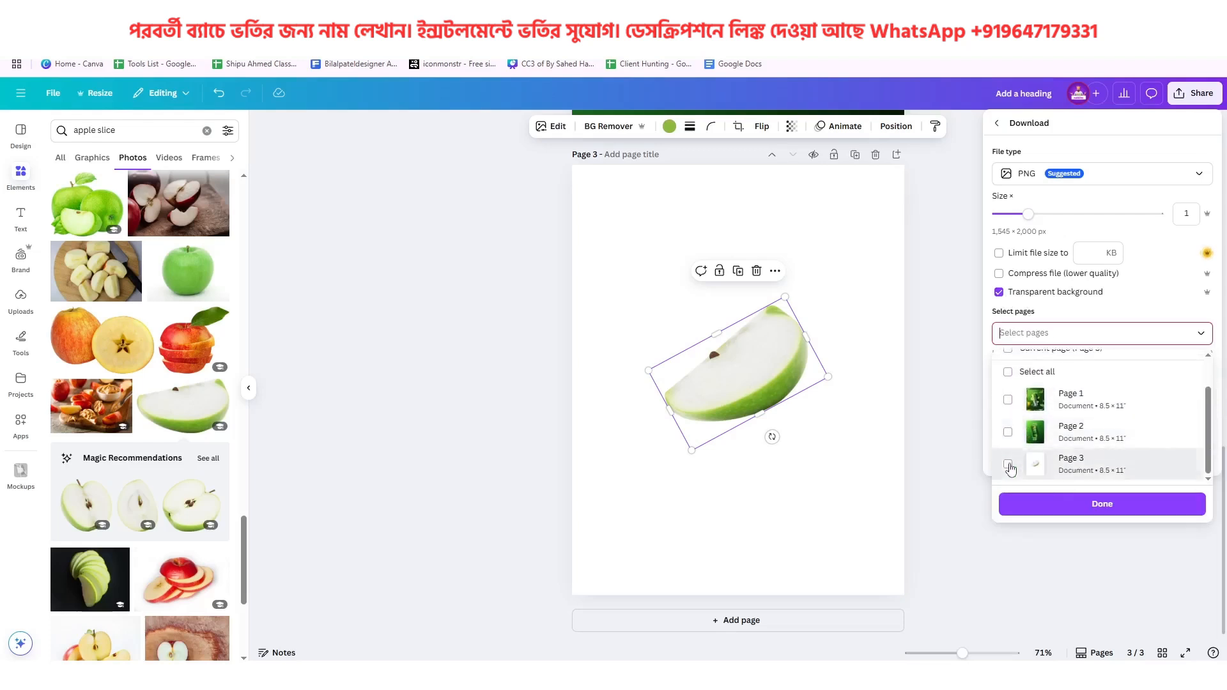
{"action": "left_click", "coordinate": [1010, 465]}
{"action": "left_click", "coordinate": [1094, 505]}
{"action": "left_click", "coordinate": [1093, 395]}
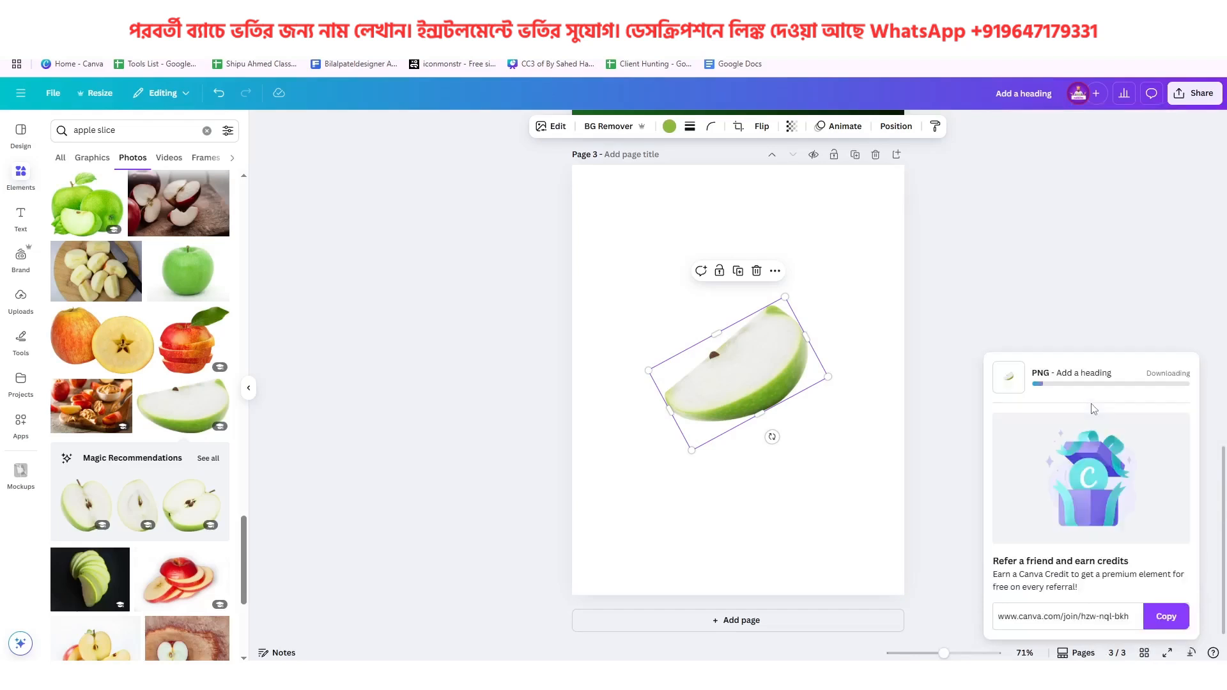
Place the downloaded apple wedge file Add a heading (6).png on page 2, overlapping the can's right edge
{"action": "scroll", "coordinate": [877, 339], "scroll_direction": "up", "scroll_amount": 5}
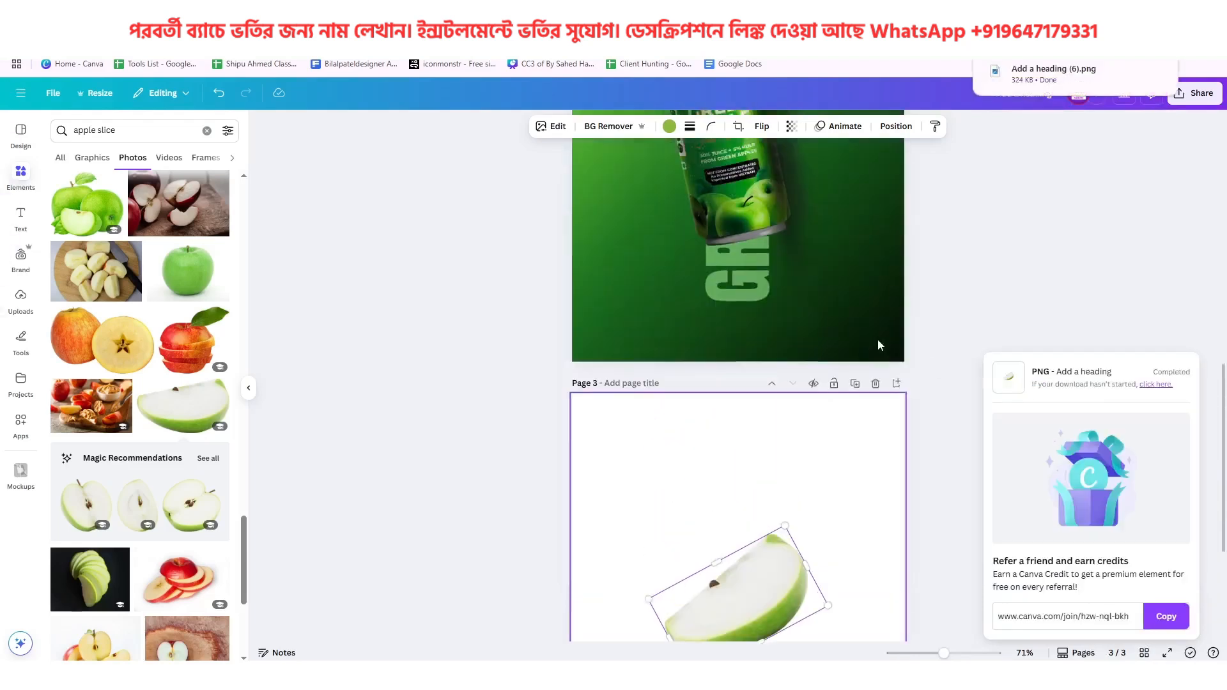
{"action": "left_click_drag", "start_coordinate": [1059, 82], "coordinate": [844, 256]}
{"action": "scroll", "coordinate": [880, 344], "scroll_direction": "up", "scroll_amount": 2}
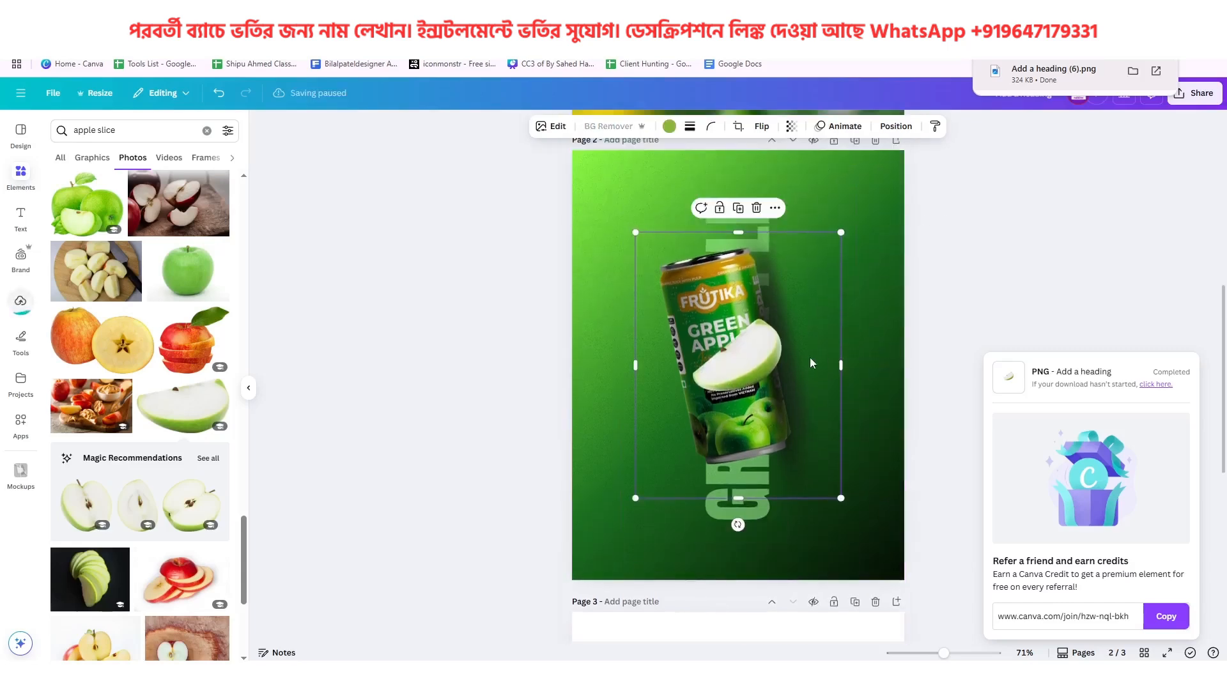
{"action": "left_click_drag", "start_coordinate": [757, 360], "coordinate": [797, 362]}
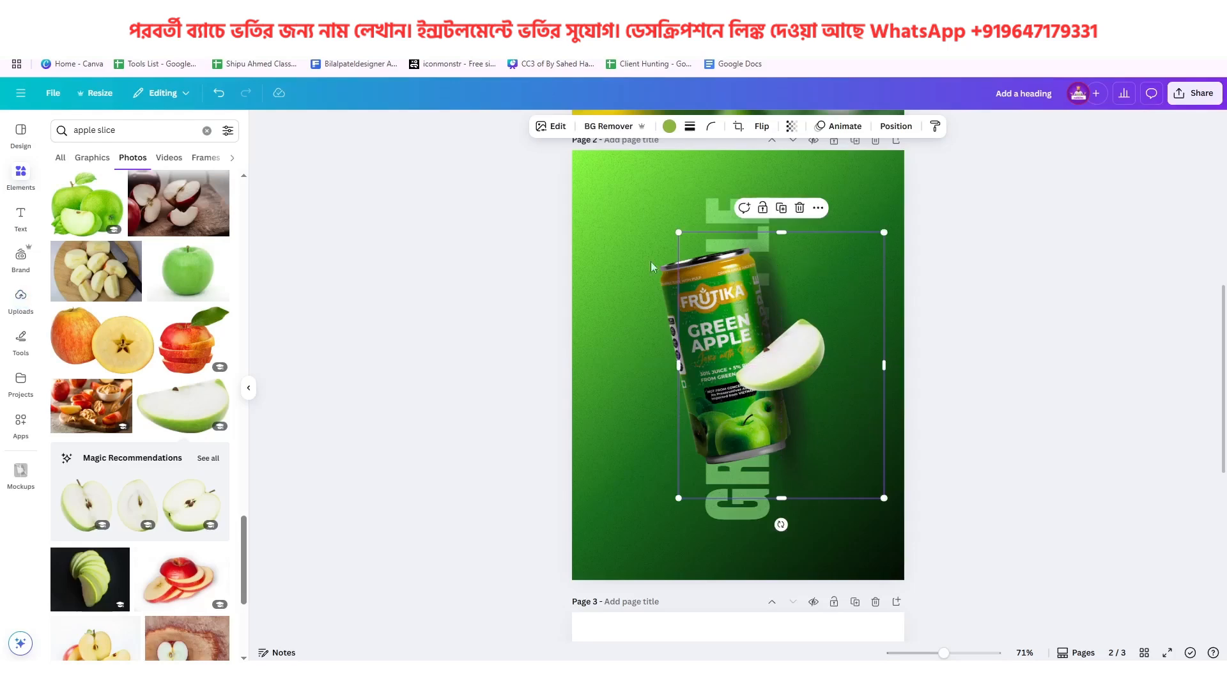
Blur the whole apple wedge image on page 2 with intensity 45
{"action": "left_click", "coordinate": [567, 131]}
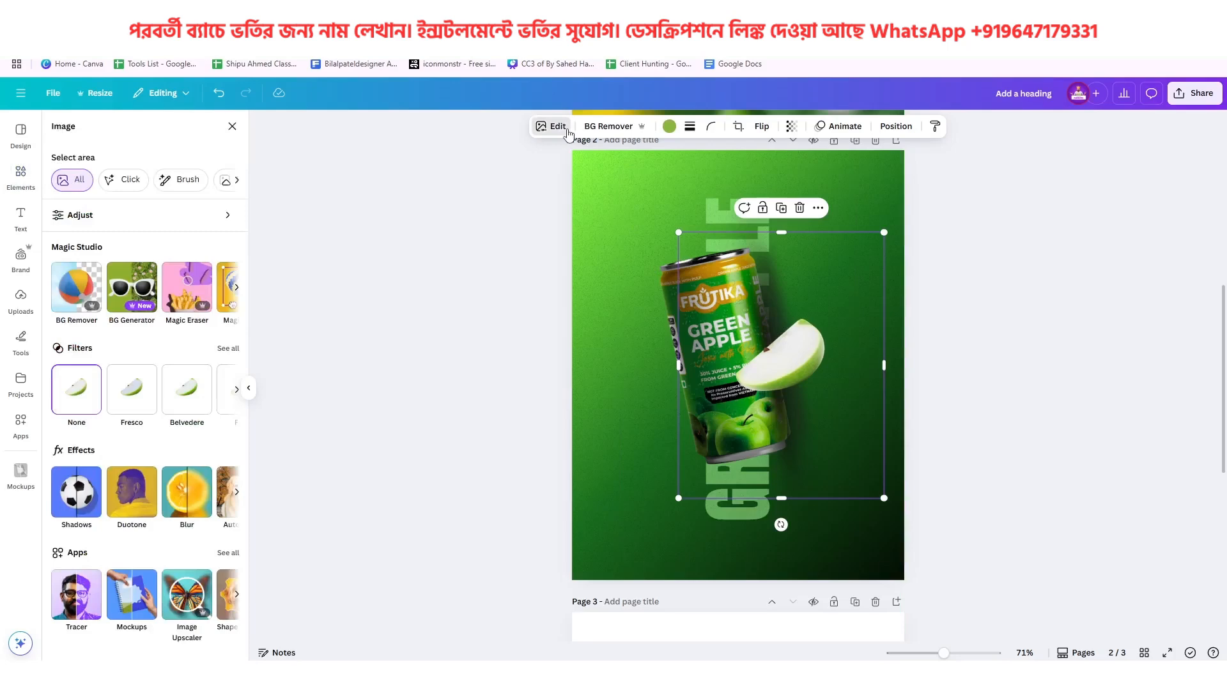
{"action": "left_click", "coordinate": [173, 493]}
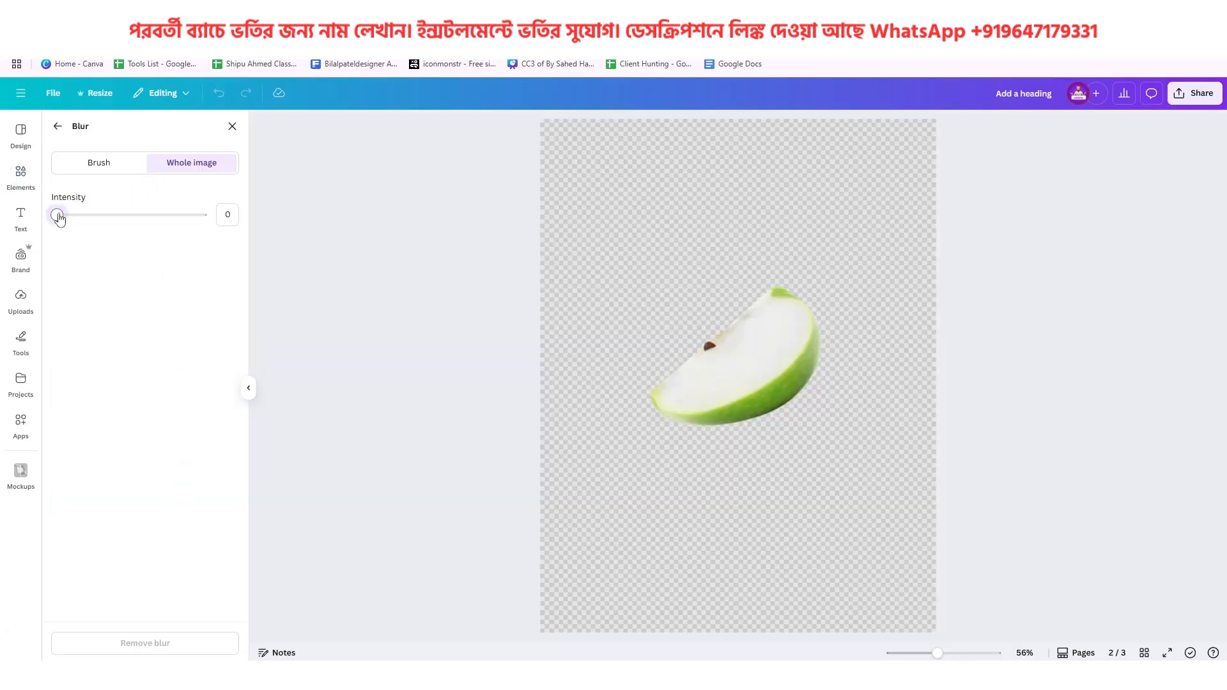
{"action": "left_click_drag", "start_coordinate": [59, 218], "coordinate": [123, 235]}
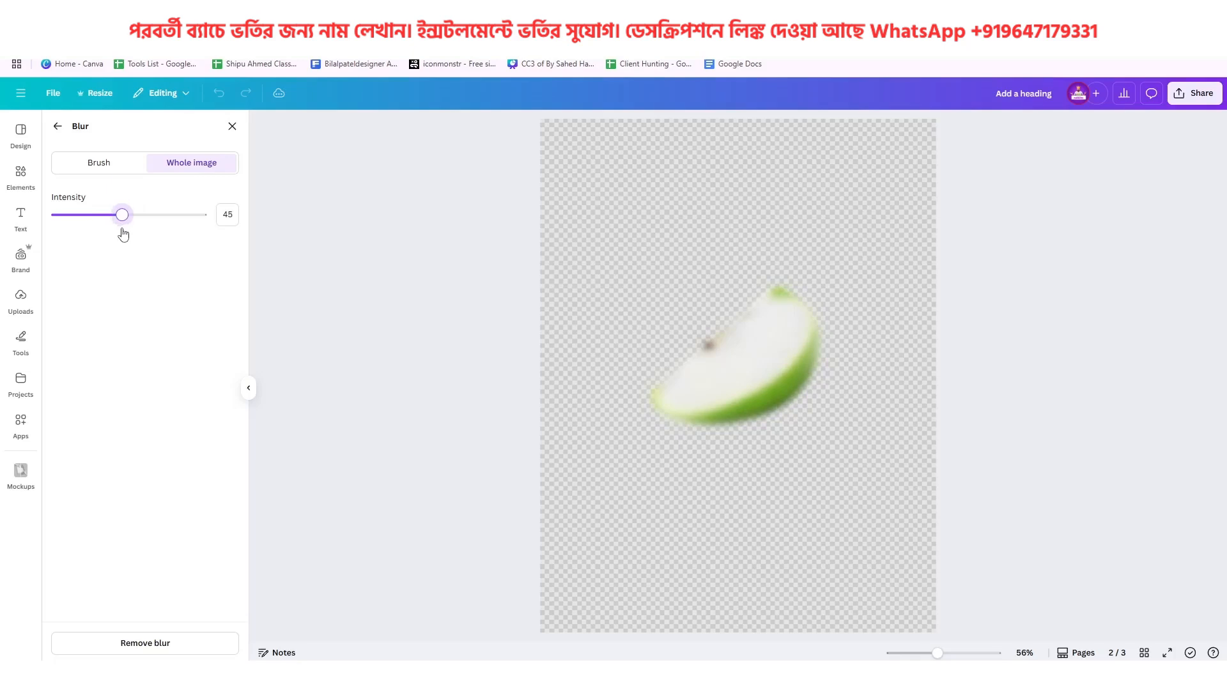
{"action": "left_click", "coordinate": [57, 126]}
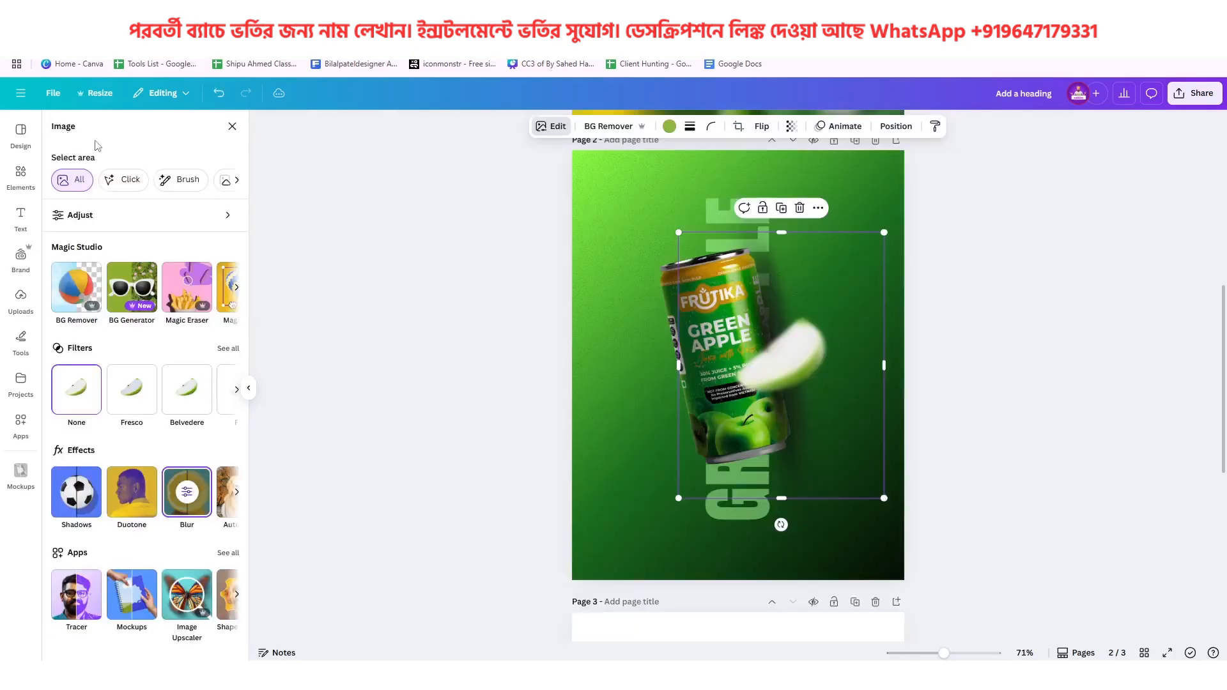
Shrink the blurred apple wedge, tilt it slightly counter-clockwise and place it just right of the can, like the reference poster's lime wedge
{"action": "scroll", "coordinate": [803, 358], "scroll_direction": "up", "scroll_amount": 5}
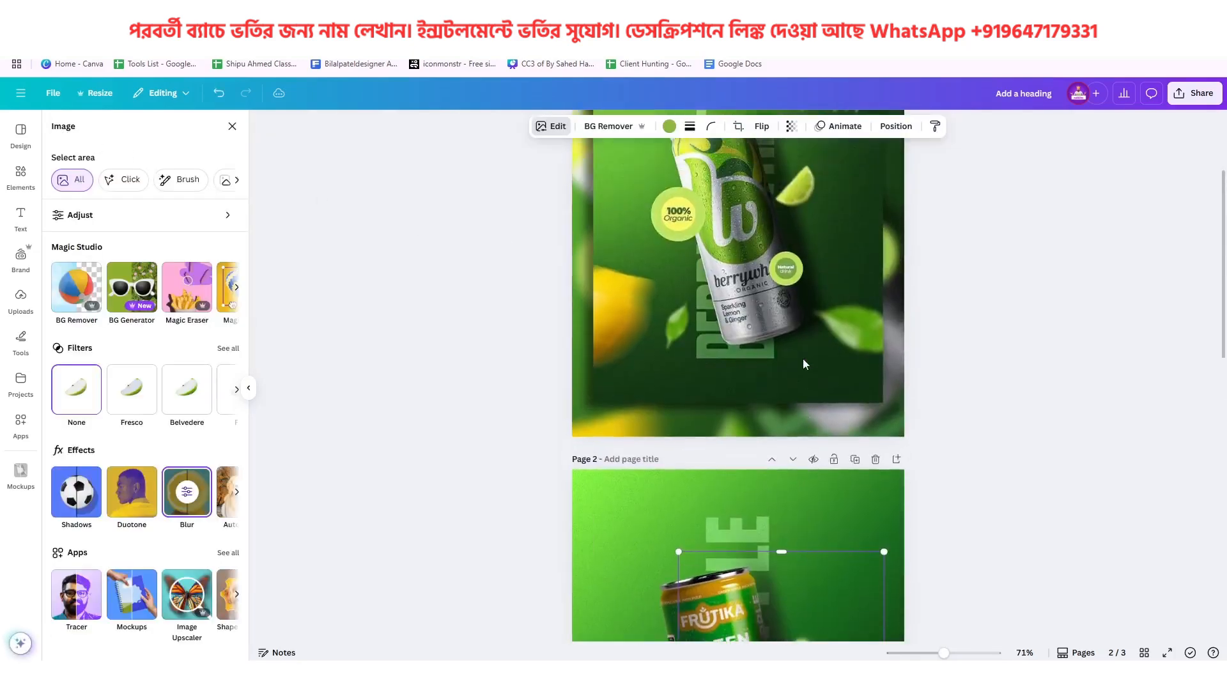
{"action": "scroll", "coordinate": [812, 335], "scroll_direction": "down", "scroll_amount": 5}
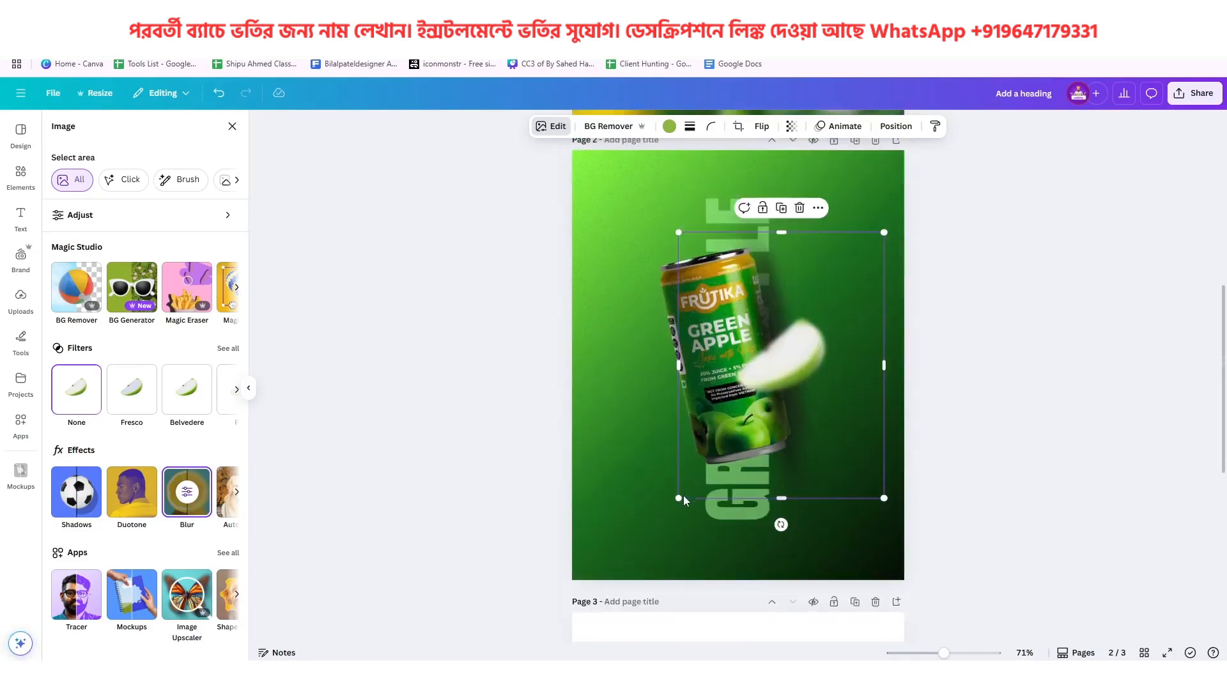
{"action": "left_click_drag", "start_coordinate": [679, 498], "coordinate": [803, 427]}
{"action": "left_click_drag", "start_coordinate": [822, 321], "coordinate": [809, 350]}
{"action": "left_click_drag", "start_coordinate": [867, 263], "coordinate": [854, 278]}
{"action": "left_click_drag", "start_coordinate": [825, 332], "coordinate": [822, 318]}
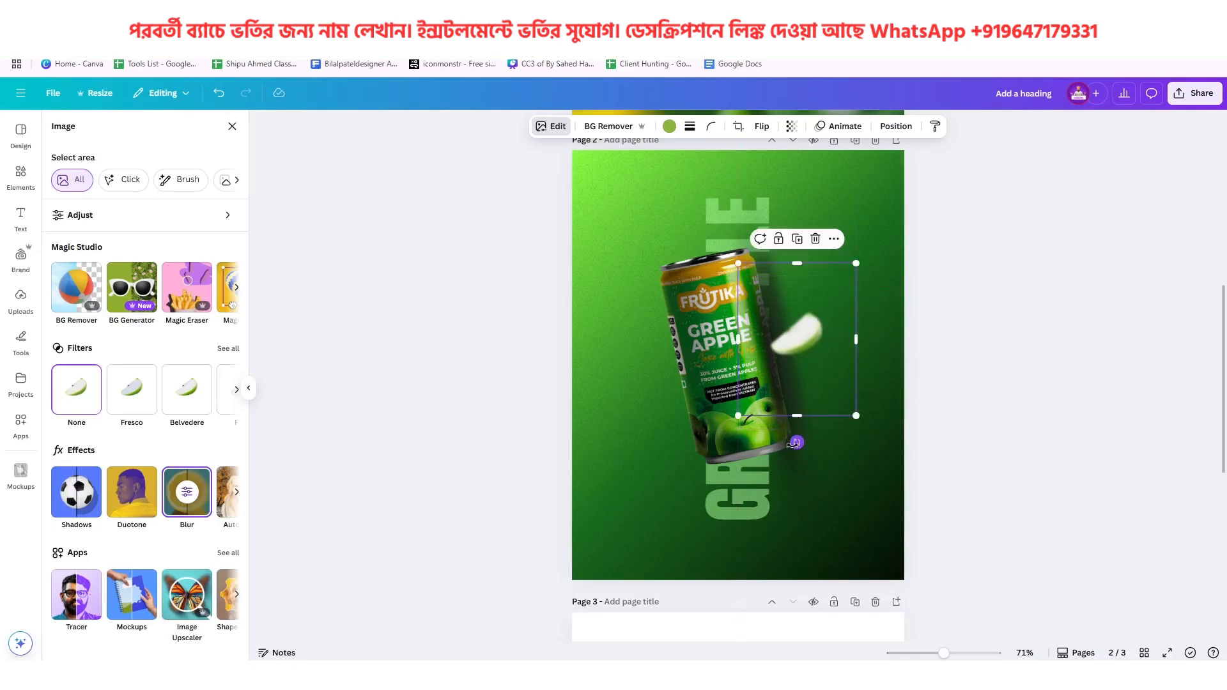
{"action": "left_click_drag", "start_coordinate": [797, 442], "coordinate": [817, 441]}
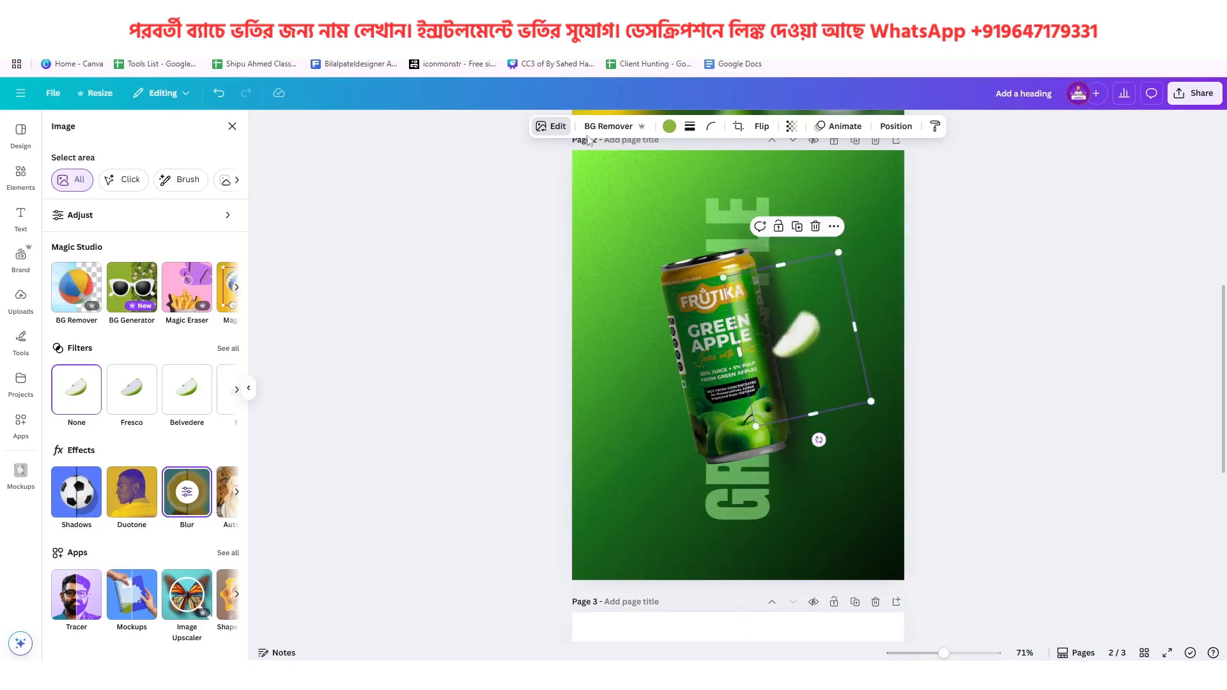
Set the blurred apple wedge's saturation to 84
{"action": "left_click", "coordinate": [101, 223]}
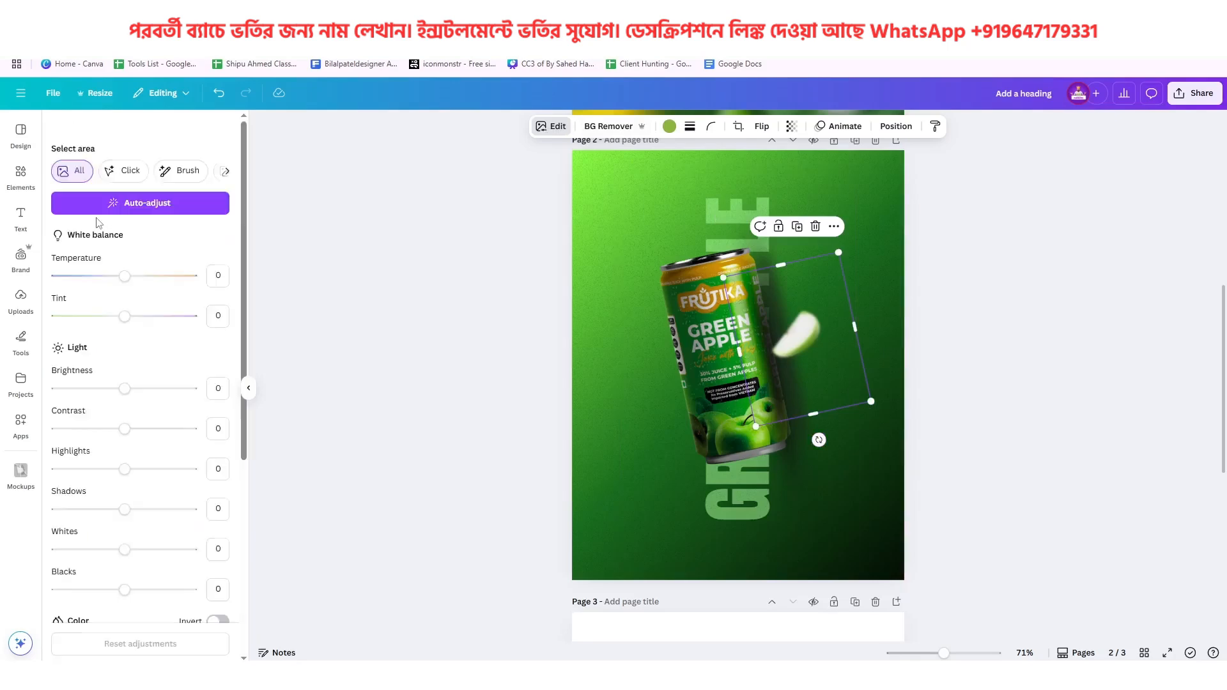
{"action": "scroll", "coordinate": [105, 407], "scroll_direction": "down", "scroll_amount": 4}
{"action": "scroll", "coordinate": [149, 486], "scroll_direction": "down", "scroll_amount": 1}
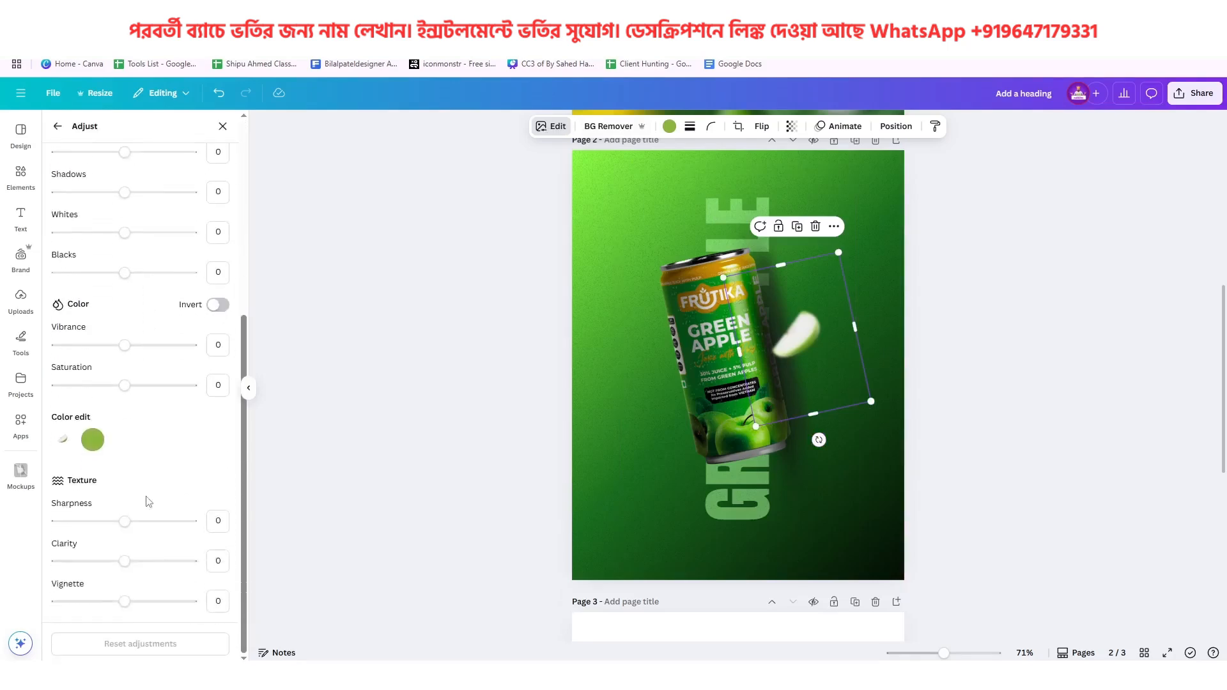
{"action": "left_click_drag", "start_coordinate": [126, 394], "coordinate": [184, 397]}
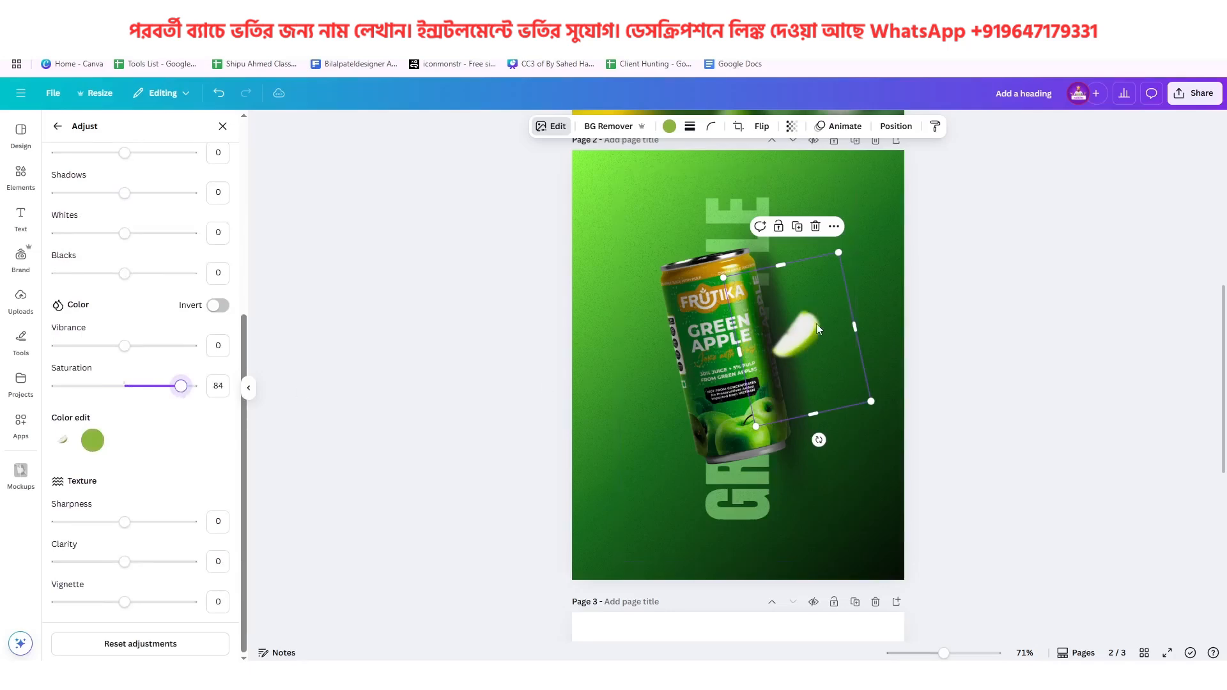
Check the reference poster on page 1 and delete the original apple wedge from page 3
{"action": "scroll", "coordinate": [801, 379], "scroll_direction": "up", "scroll_amount": 6}
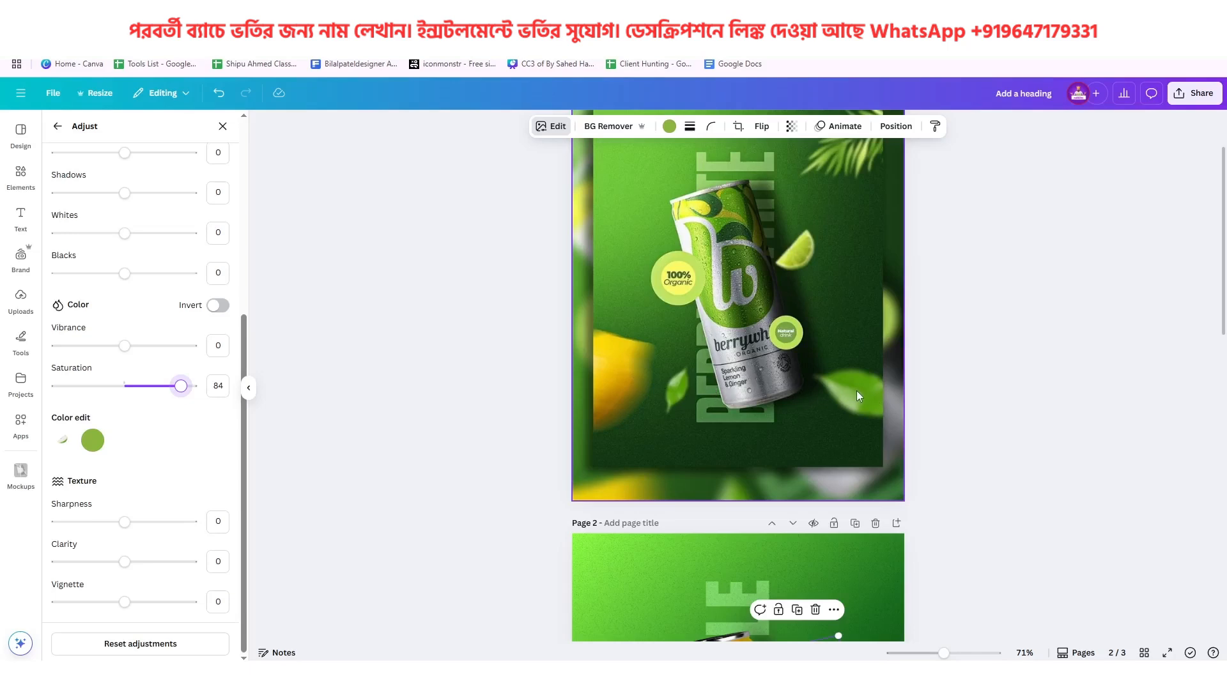
{"action": "scroll", "coordinate": [857, 391], "scroll_direction": "up", "scroll_amount": 2}
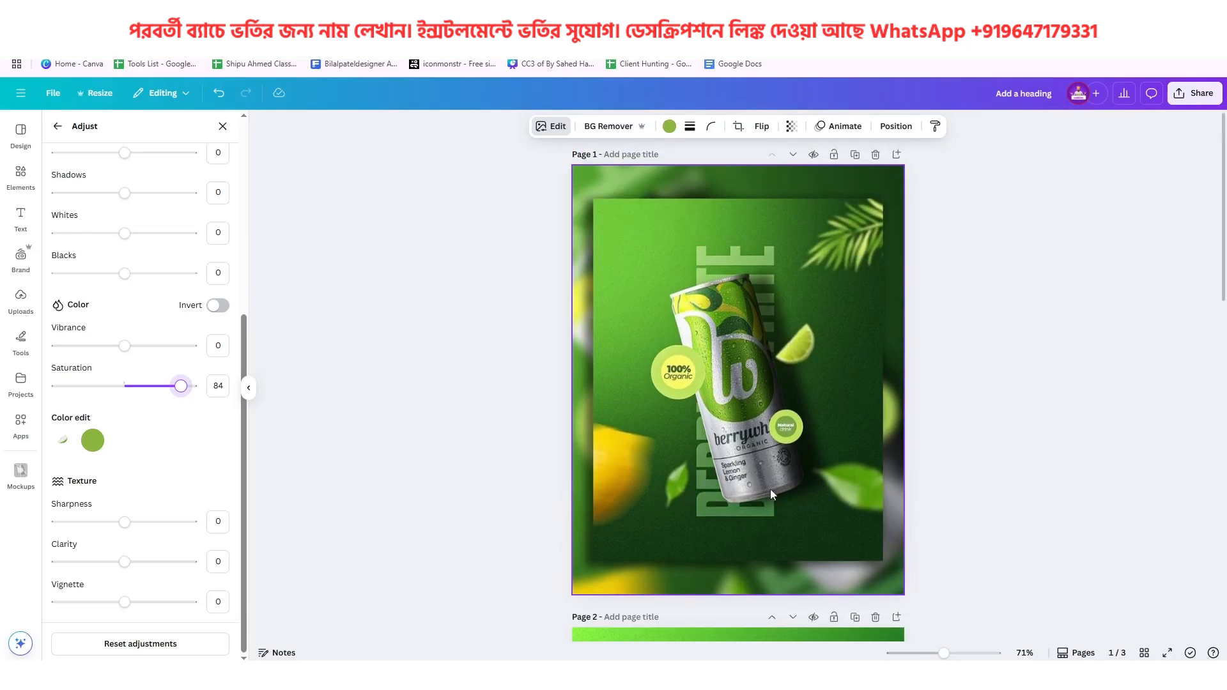
{"action": "scroll", "coordinate": [769, 493], "scroll_direction": "down", "scroll_amount": 15}
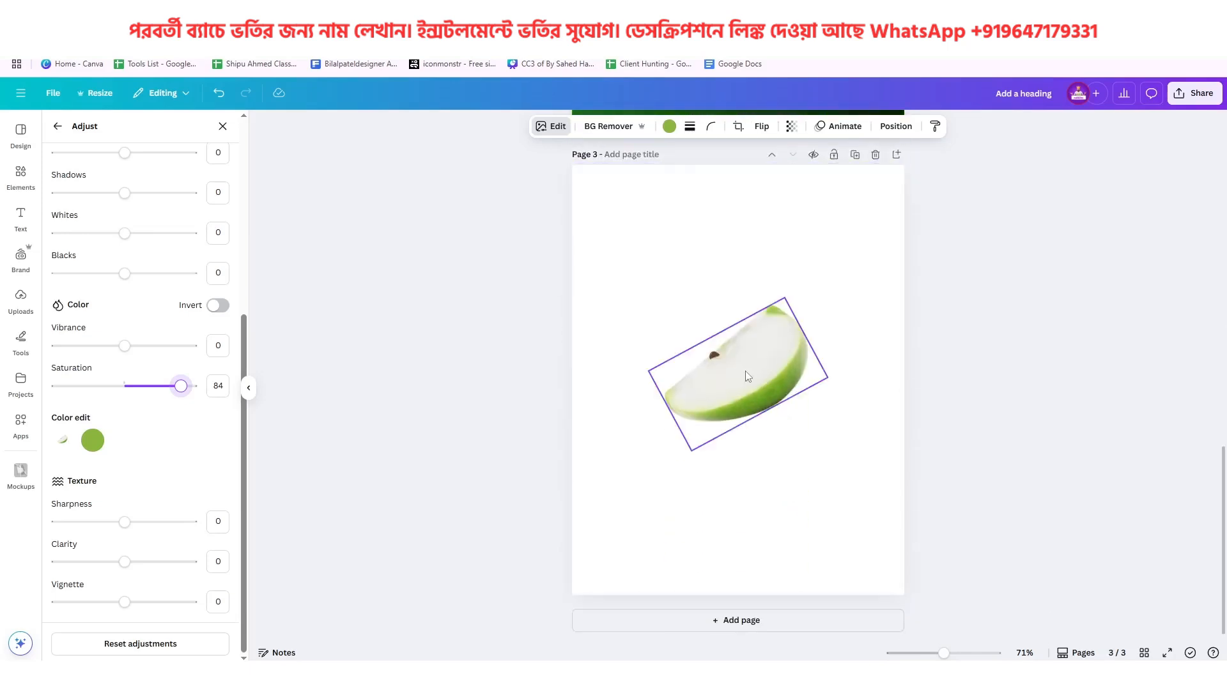
{"action": "left_click", "coordinate": [748, 376]}
{"action": "key", "text": "Delete"}
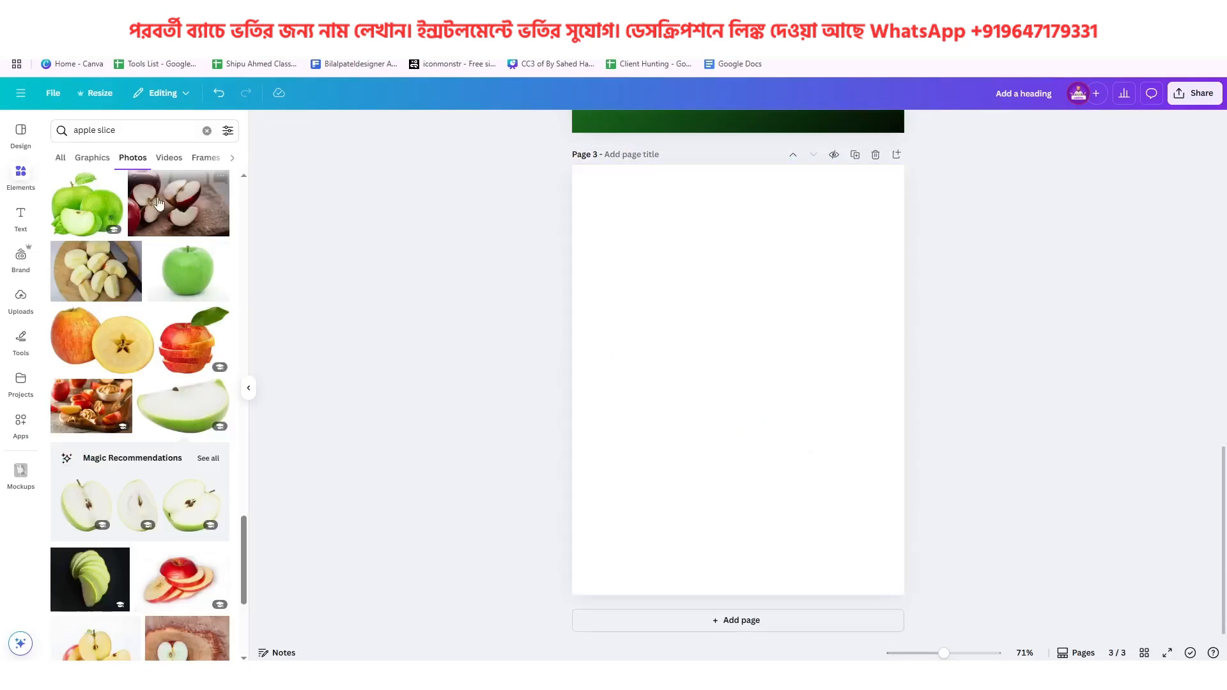
Search the photos for "leaf" and add the single horizontal green leaf to page 3
{"action": "left_click", "coordinate": [126, 131]}
{"action": "type", "text": "leaf"}
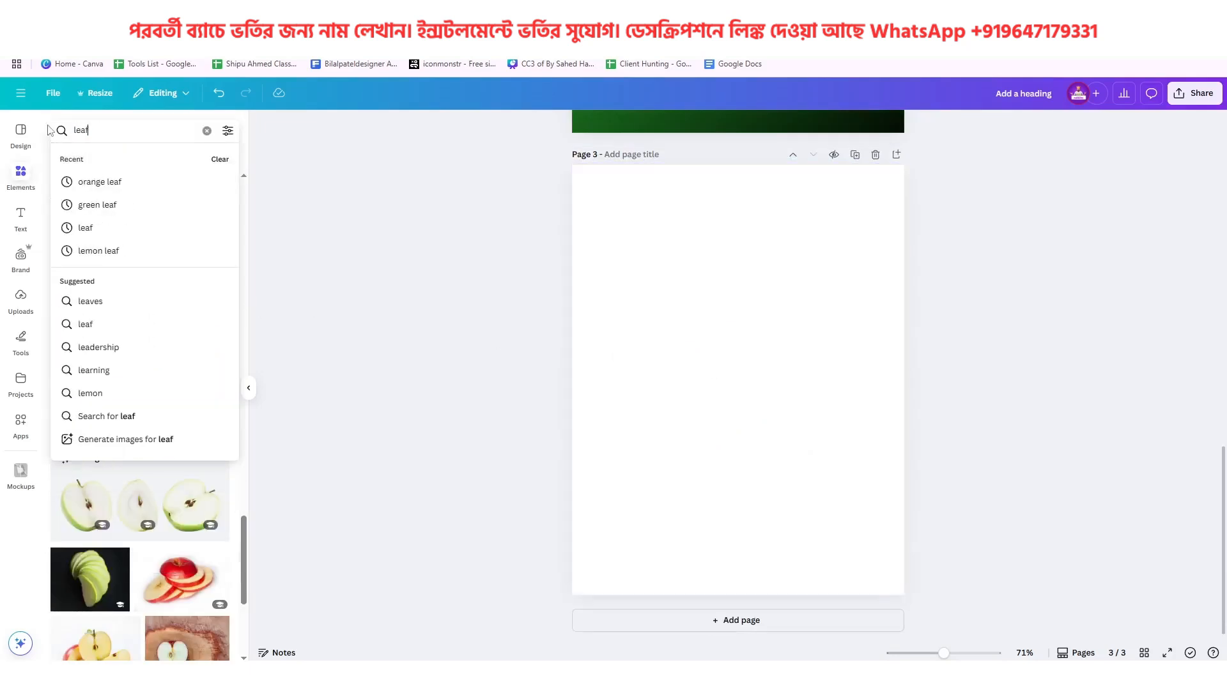
{"action": "key", "text": "Return"}
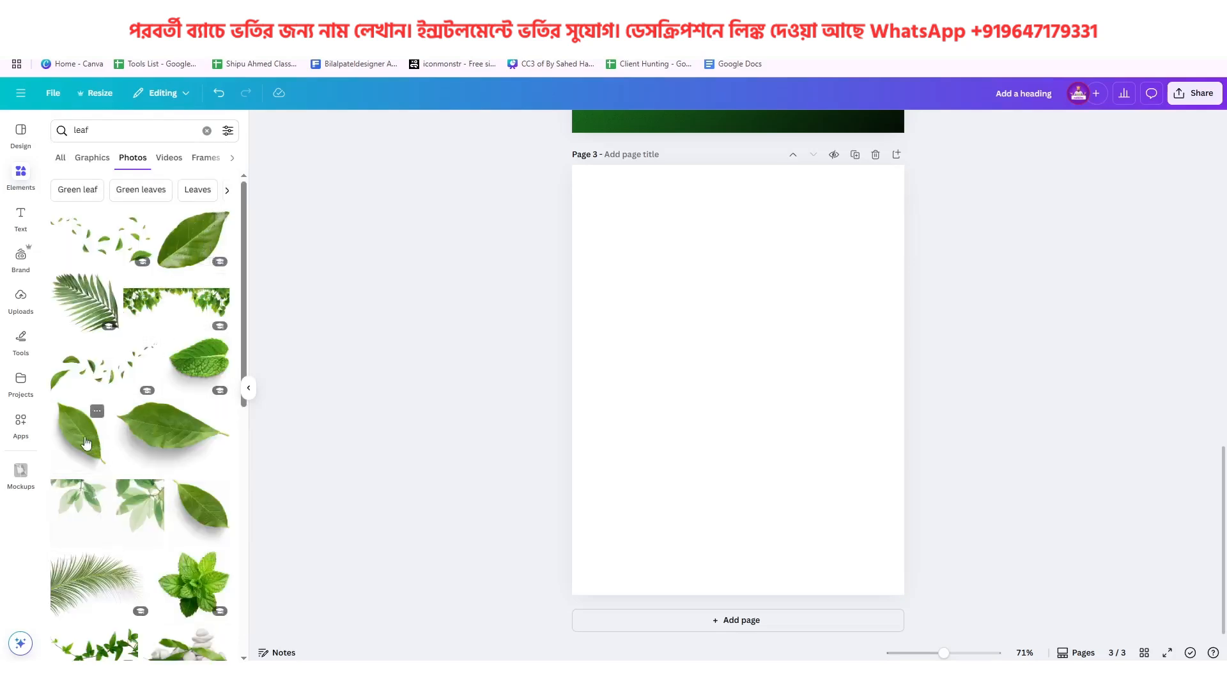
{"action": "left_click", "coordinate": [170, 442]}
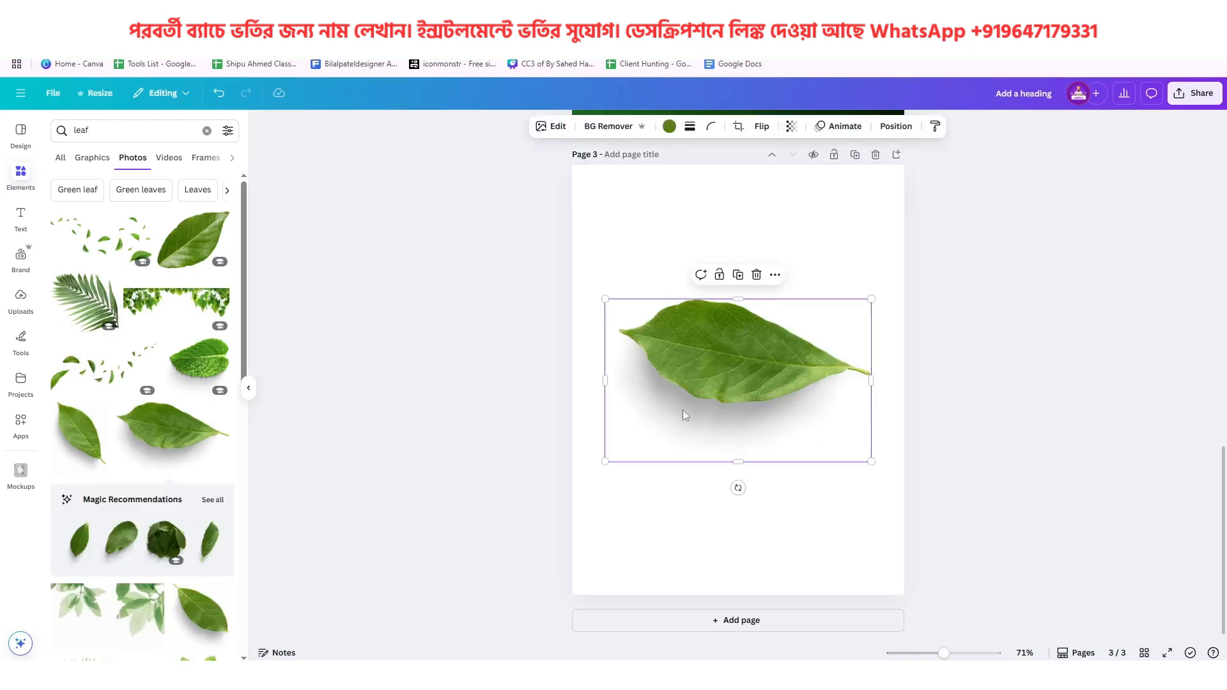
Remove the leaf photo's background, then shrink it and centre it horizontally on page 3
{"action": "left_click", "coordinate": [612, 128]}
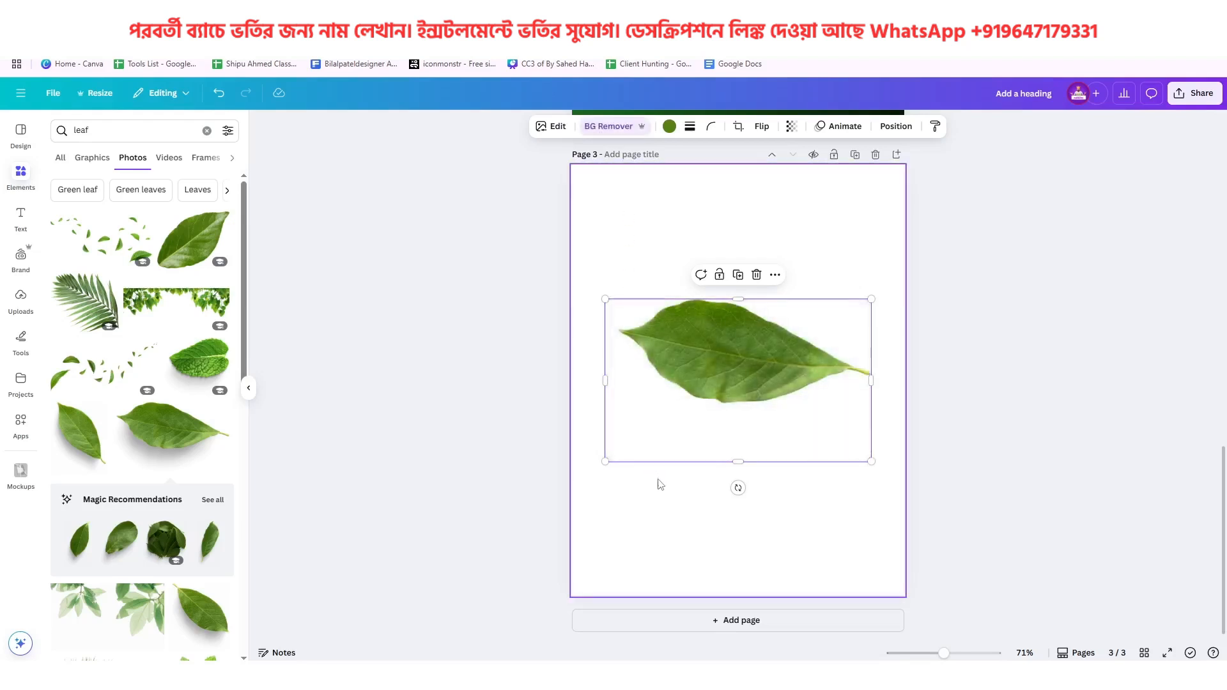
{"action": "left_click_drag", "start_coordinate": [873, 299], "coordinate": [770, 332]}
{"action": "left_click_drag", "start_coordinate": [692, 404], "coordinate": [737, 381]}
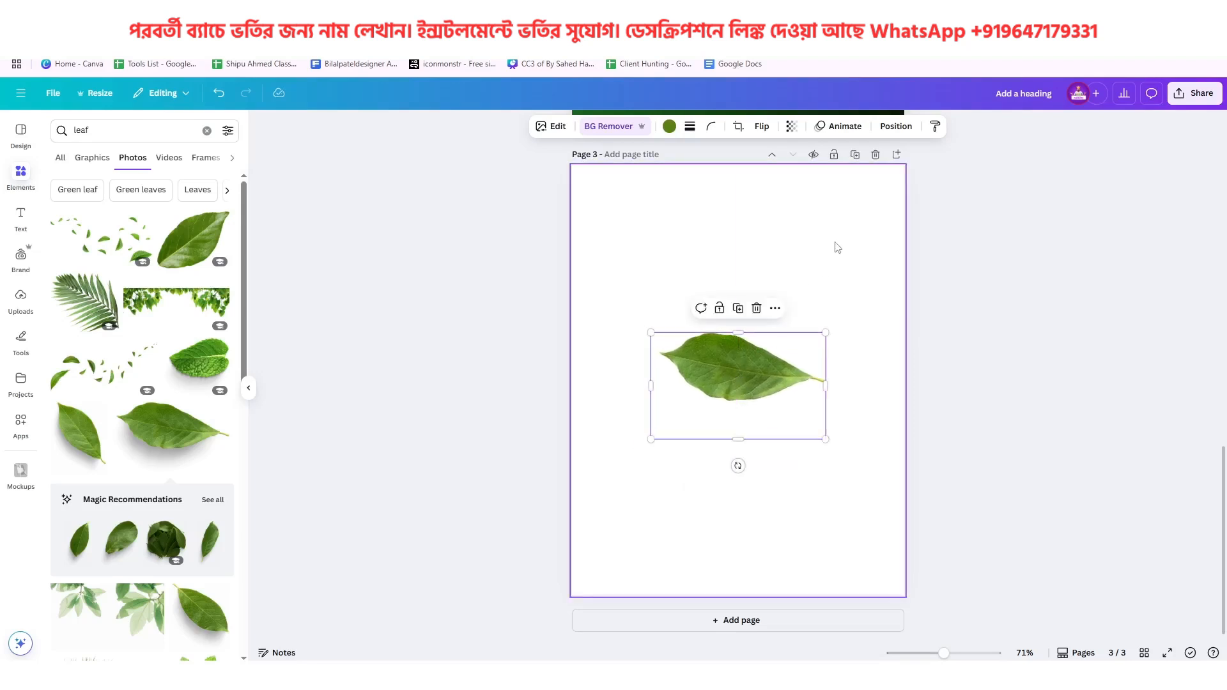
Download page 3 with the leaf as a transparent-background PNG
{"action": "left_click", "coordinate": [1192, 93]}
{"action": "left_click", "coordinate": [1021, 332]}
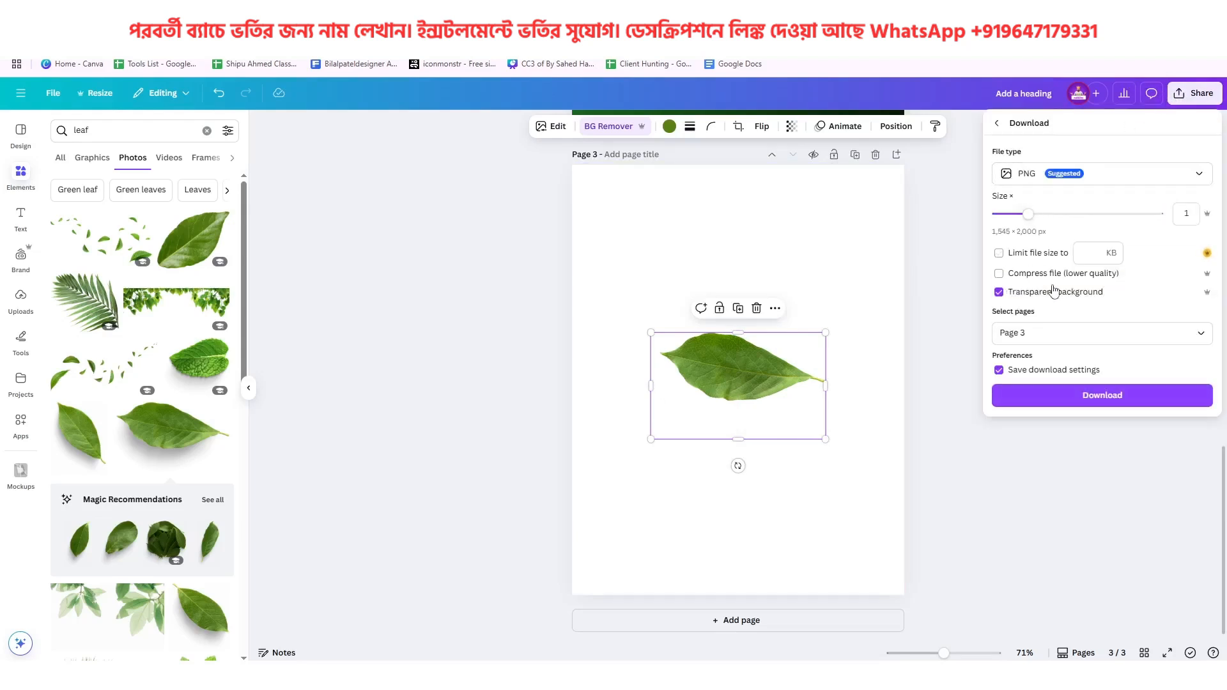
{"action": "left_click", "coordinate": [1068, 403]}
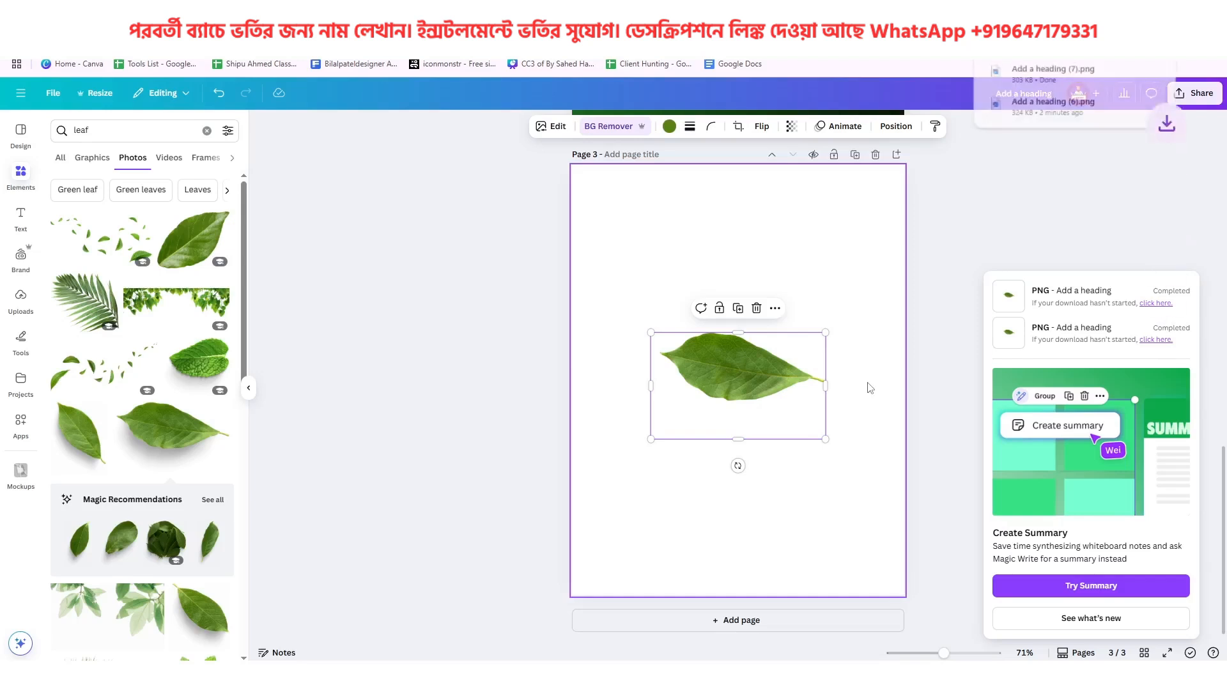
Place the downloaded leaf file Add a heading (7).png on page 2 over the can's lower part and compare with the leaves on page 1
{"action": "scroll", "coordinate": [868, 388], "scroll_direction": "up", "scroll_amount": 5}
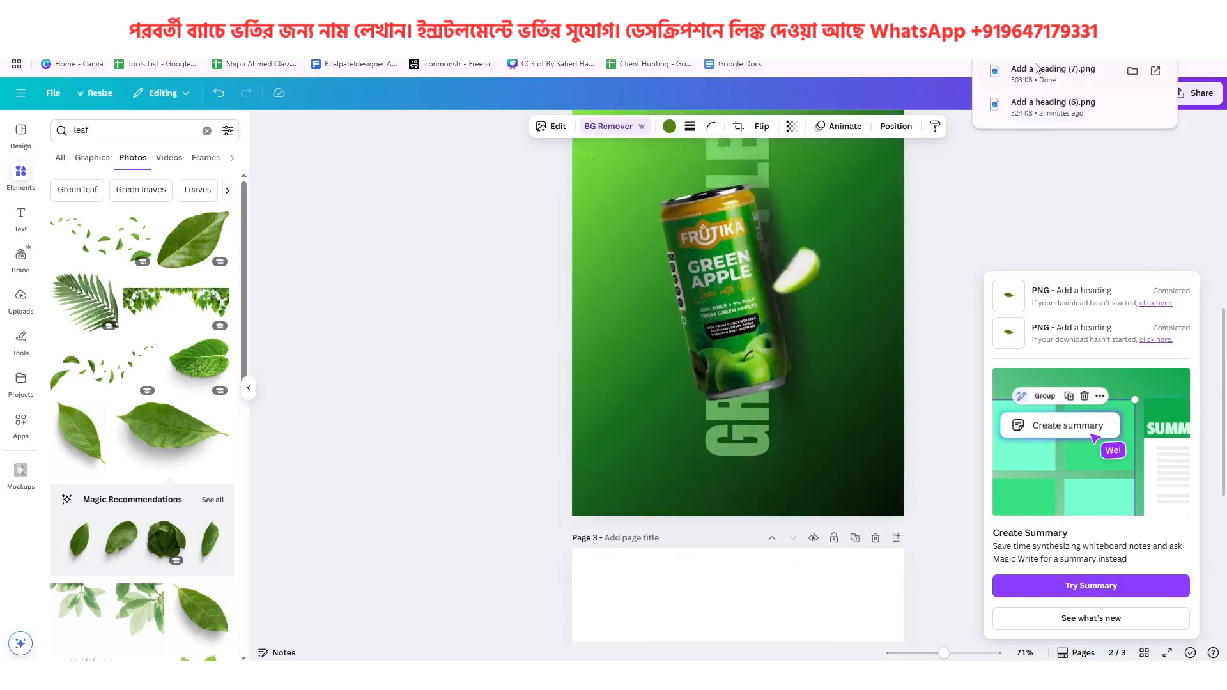
{"action": "left_click_drag", "start_coordinate": [1055, 71], "coordinate": [699, 353]}
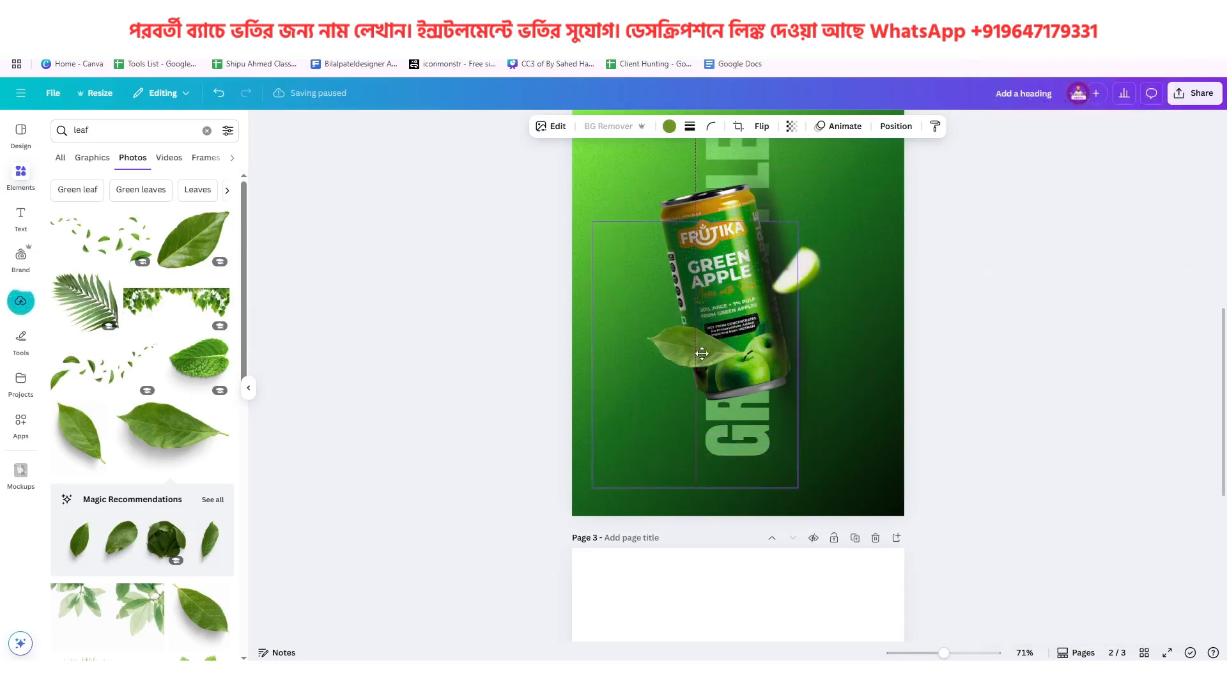
{"action": "scroll", "coordinate": [784, 358], "scroll_direction": "up", "scroll_amount": 3}
{"action": "scroll", "coordinate": [784, 359], "scroll_direction": "up", "scroll_amount": 3}
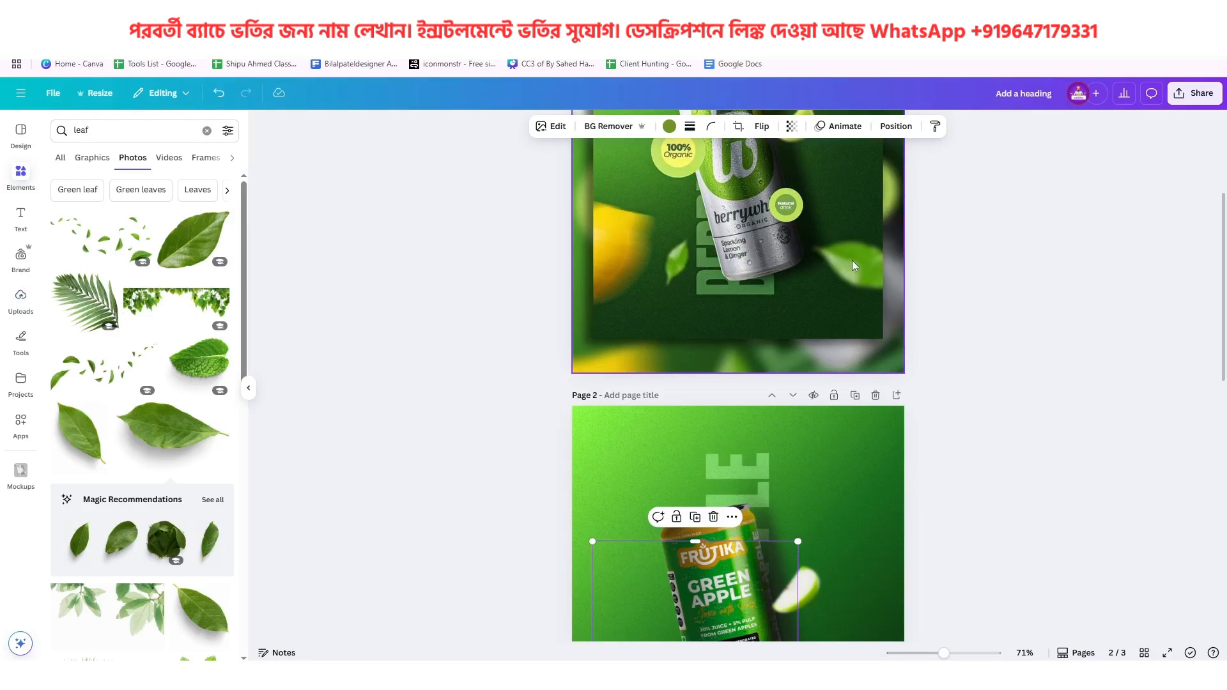
{"action": "scroll", "coordinate": [853, 259], "scroll_direction": "up", "scroll_amount": 5}
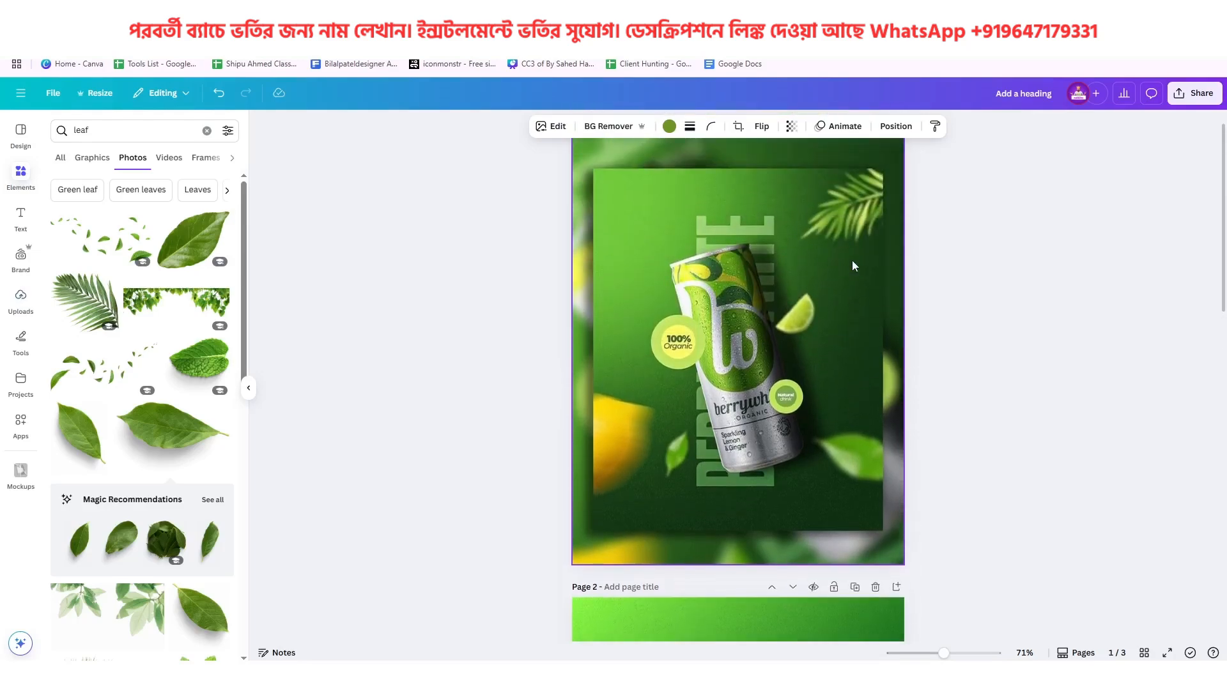
Recolour the leaf on page 2 with the medium green from the document colours, using page 1's leaves as reference
{"action": "scroll", "coordinate": [853, 261], "scroll_direction": "down", "scroll_amount": 5}
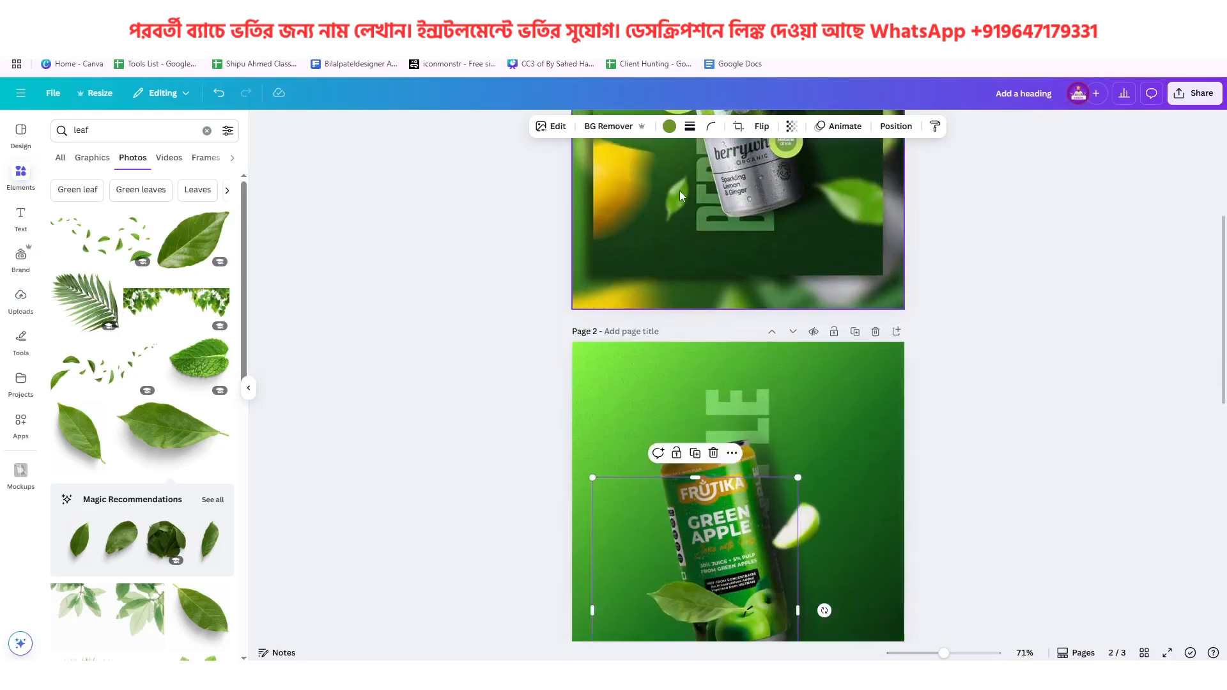
{"action": "scroll", "coordinate": [680, 190], "scroll_direction": "down", "scroll_amount": 6}
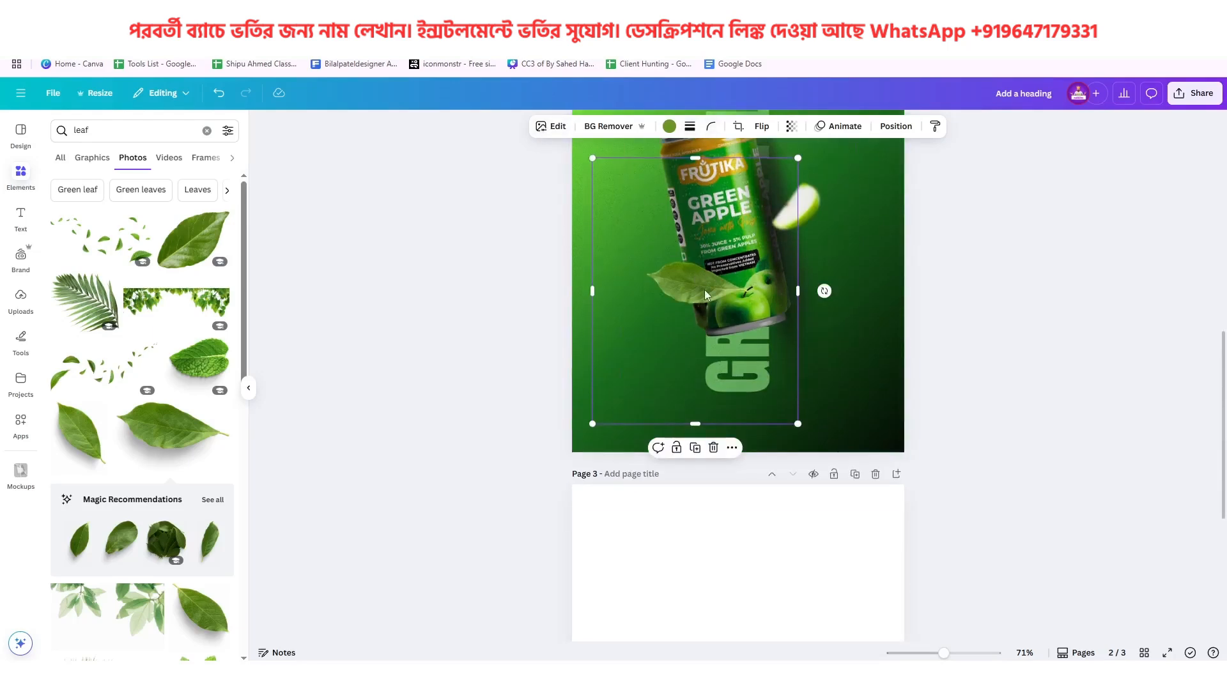
{"action": "scroll", "coordinate": [704, 289], "scroll_direction": "up", "scroll_amount": 6}
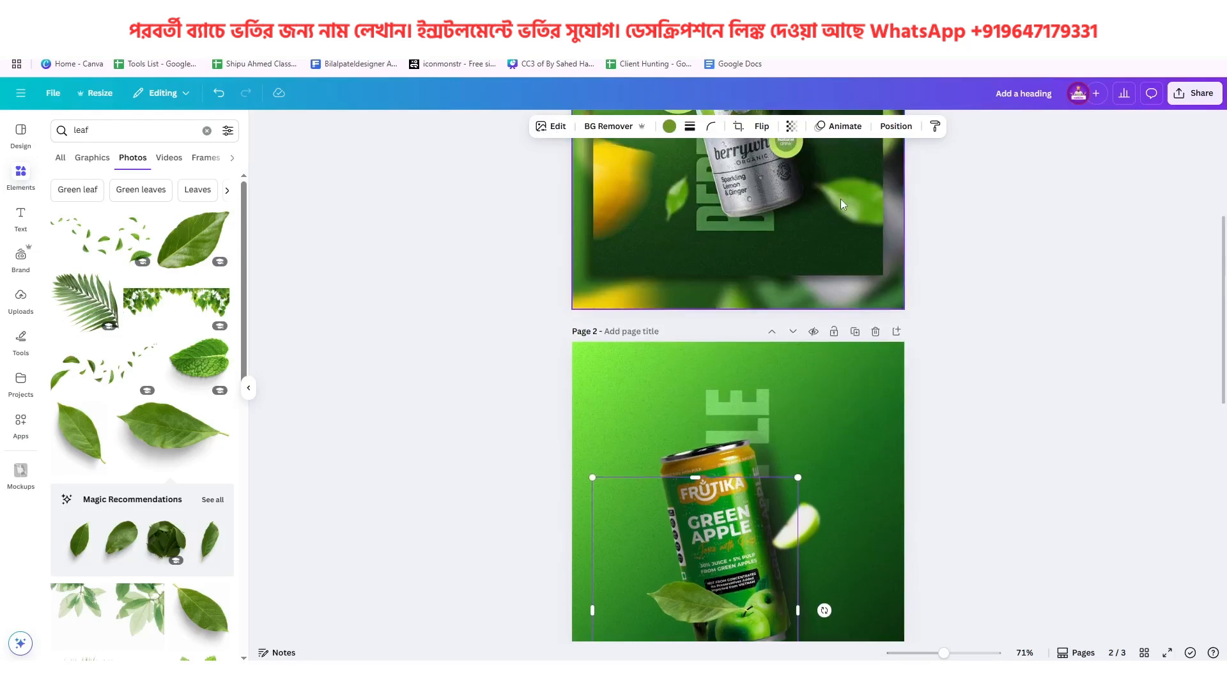
{"action": "scroll", "coordinate": [728, 409], "scroll_direction": "down", "scroll_amount": 5}
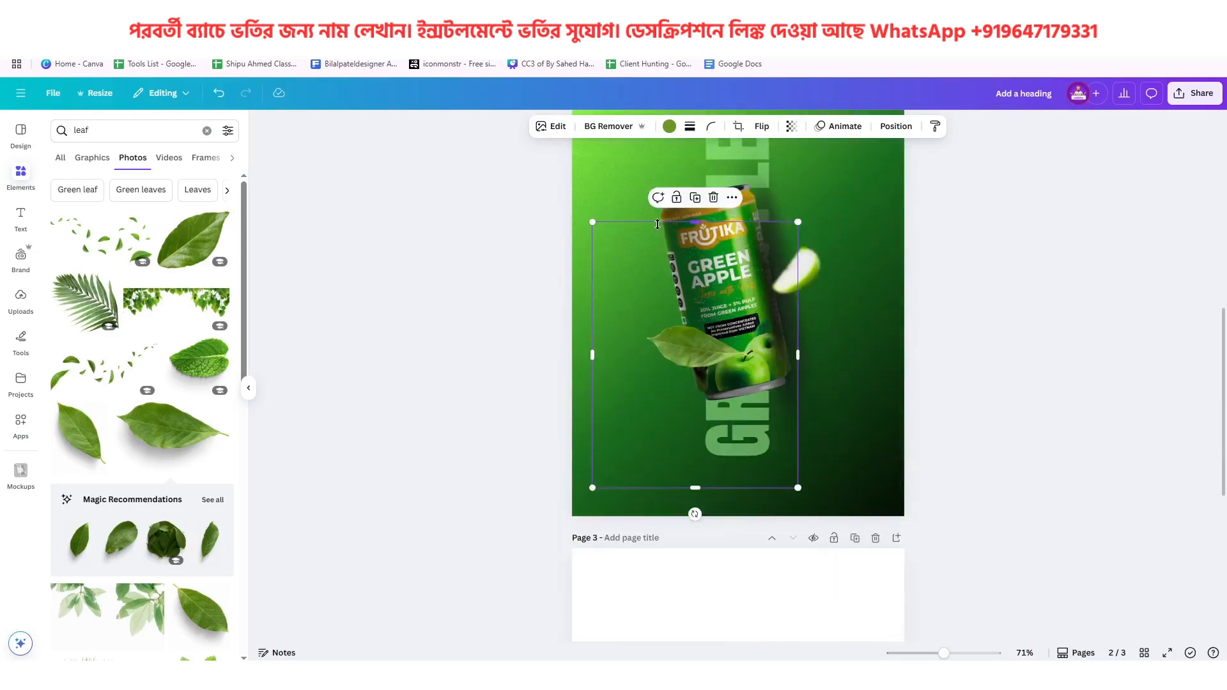
{"action": "left_click", "coordinate": [670, 126]}
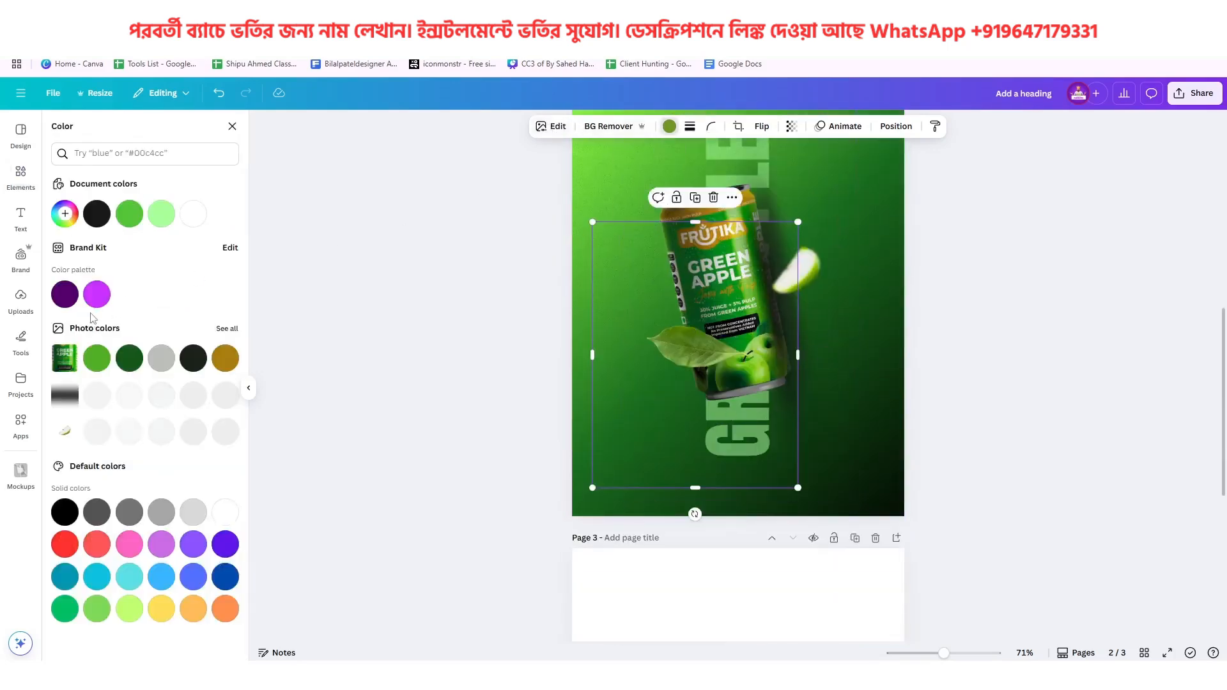
{"action": "left_click", "coordinate": [129, 215]}
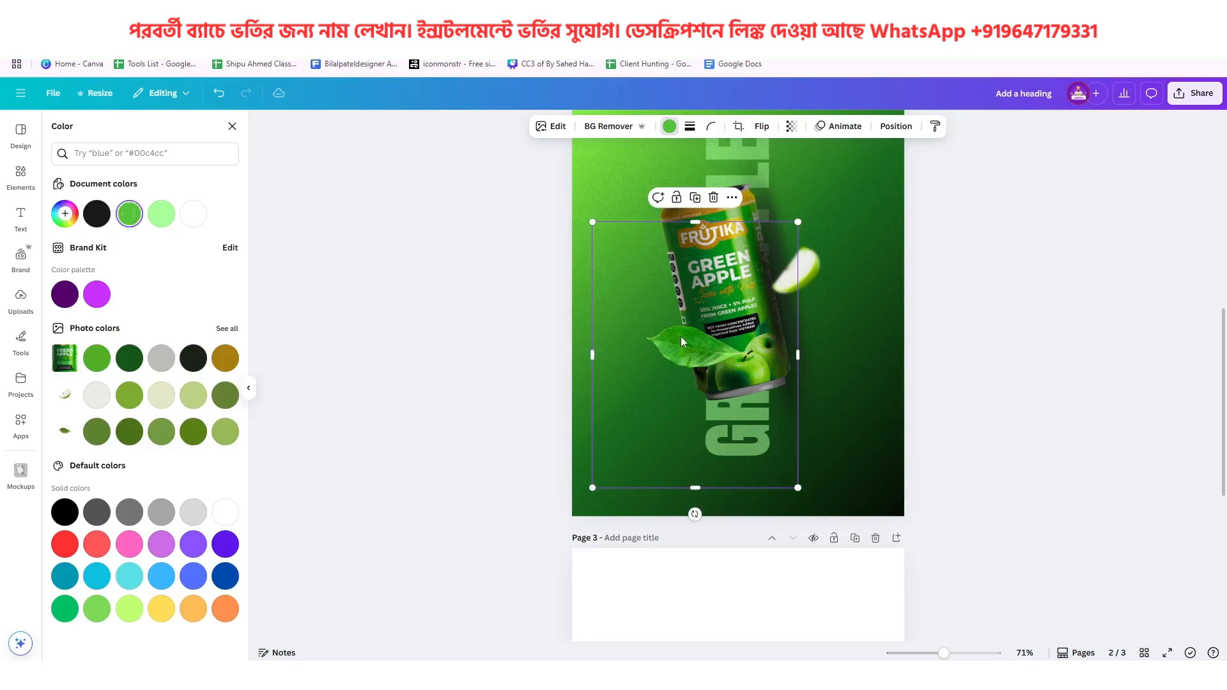
Adjust the page 2 leaf image, raising its saturation to about 7 and its brightness to 8
{"action": "left_click", "coordinate": [560, 129]}
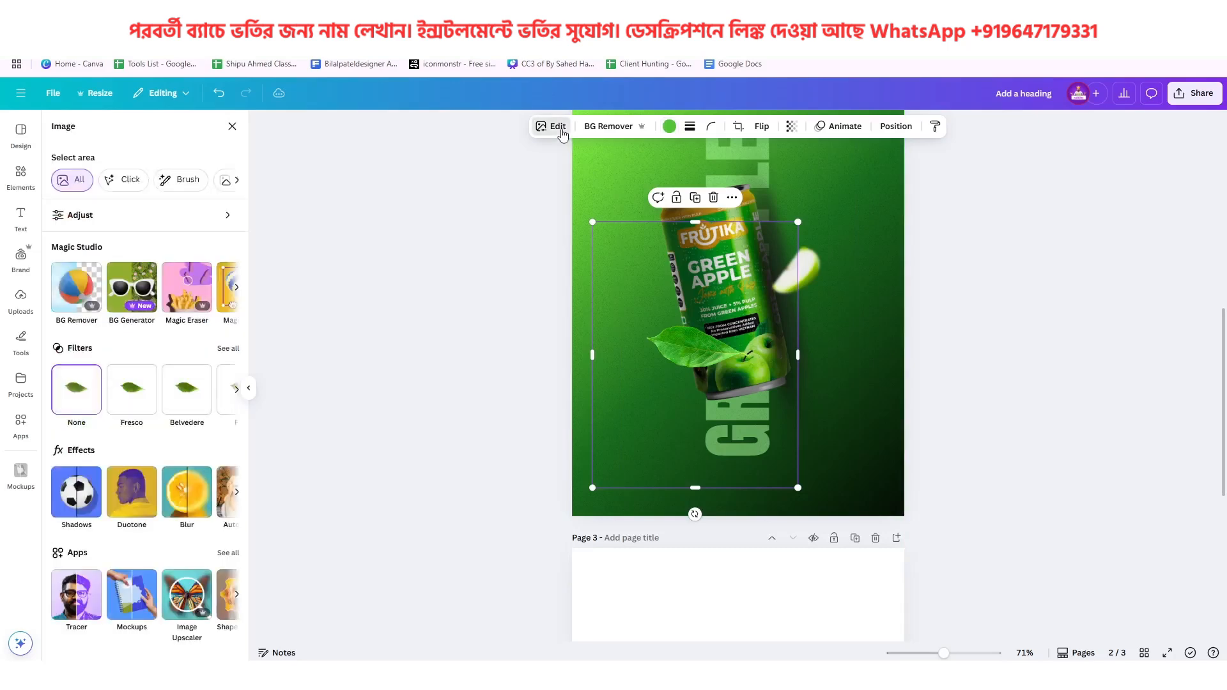
{"action": "left_click", "coordinate": [151, 216]}
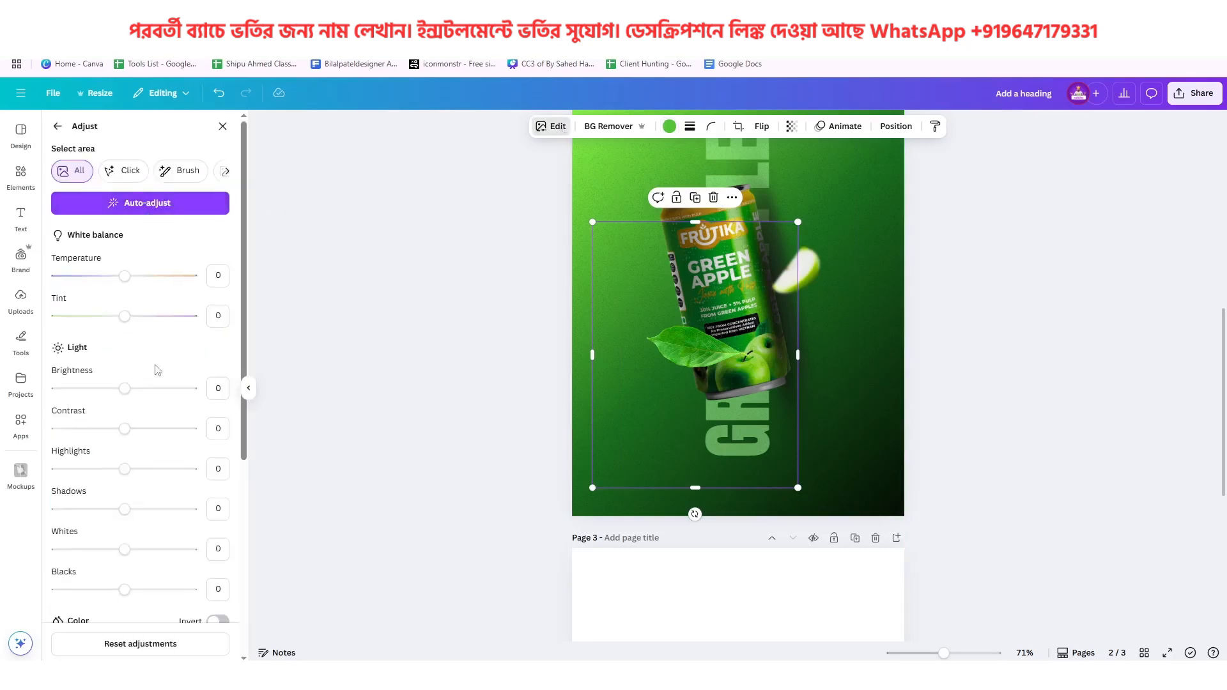
{"action": "scroll", "coordinate": [157, 371], "scroll_direction": "down", "scroll_amount": 4}
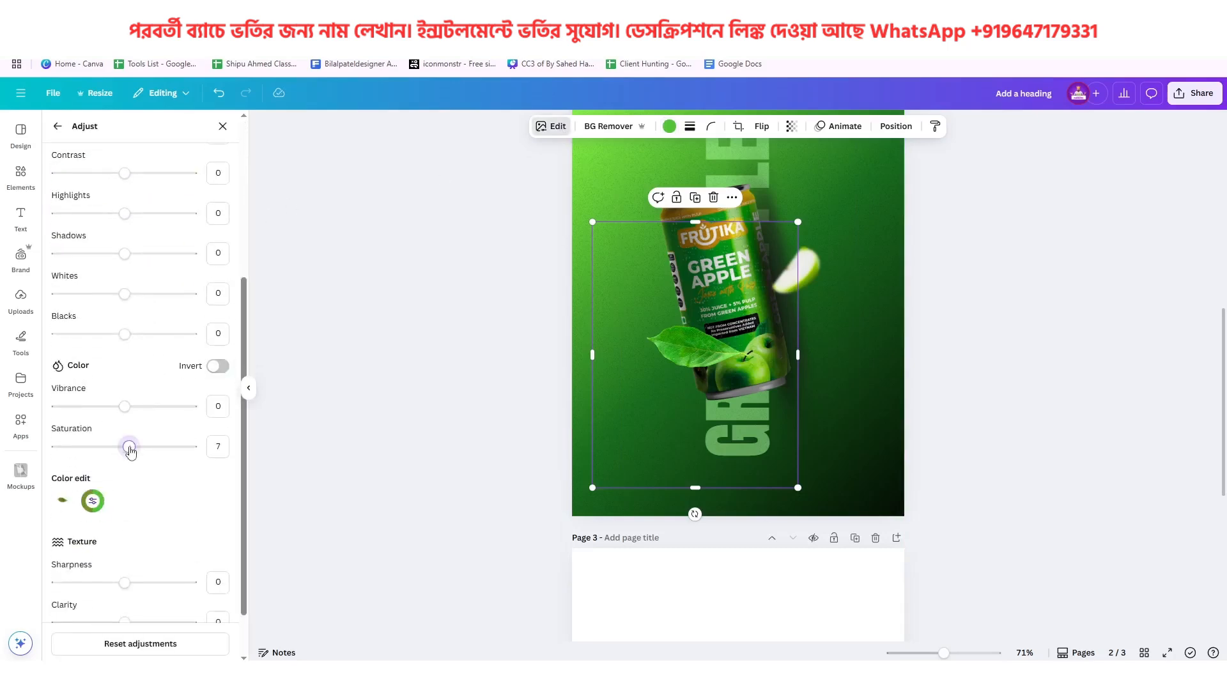
{"action": "left_click_drag", "start_coordinate": [125, 446], "coordinate": [130, 471]}
{"action": "scroll", "coordinate": [147, 461], "scroll_direction": "up", "scroll_amount": 5}
{"action": "mouse_move", "coordinate": [129, 389]}
{"action": "left_mouse_down"}
{"action": "mouse_move", "coordinate": [144, 398]}
{"action": "mouse_move", "coordinate": [131, 403]}
{"action": "left_mouse_up"}
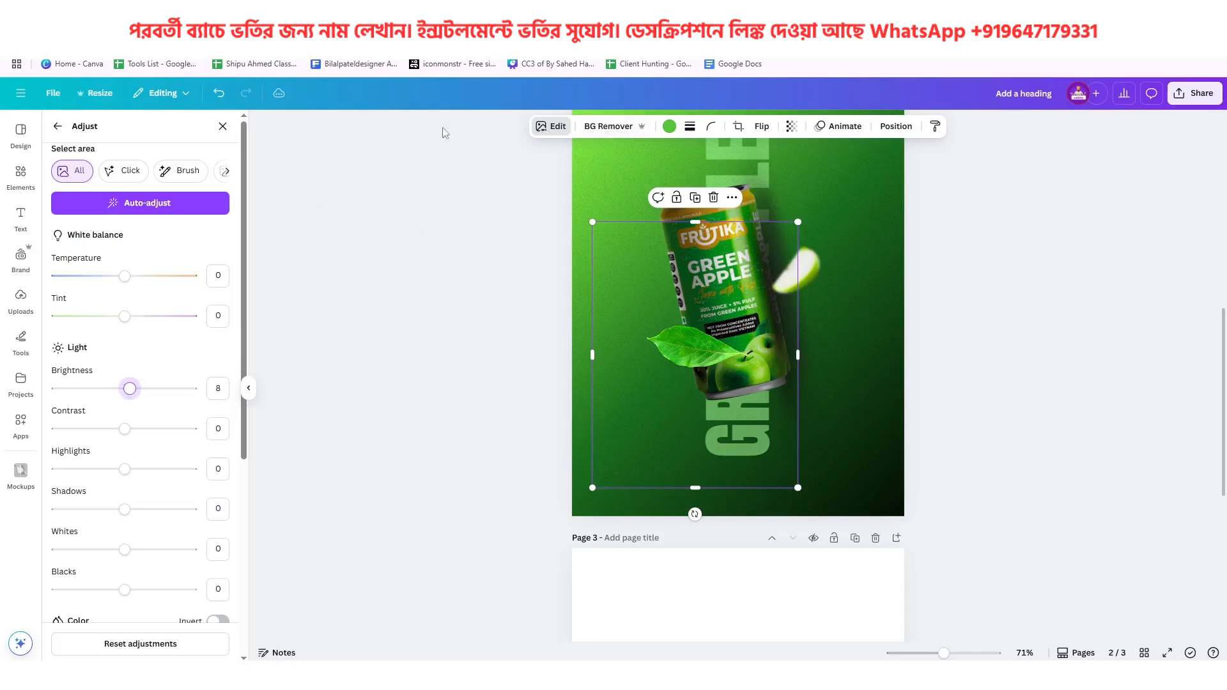
Blur the whole leaf image at an intensity of 45
{"action": "left_click", "coordinate": [58, 126]}
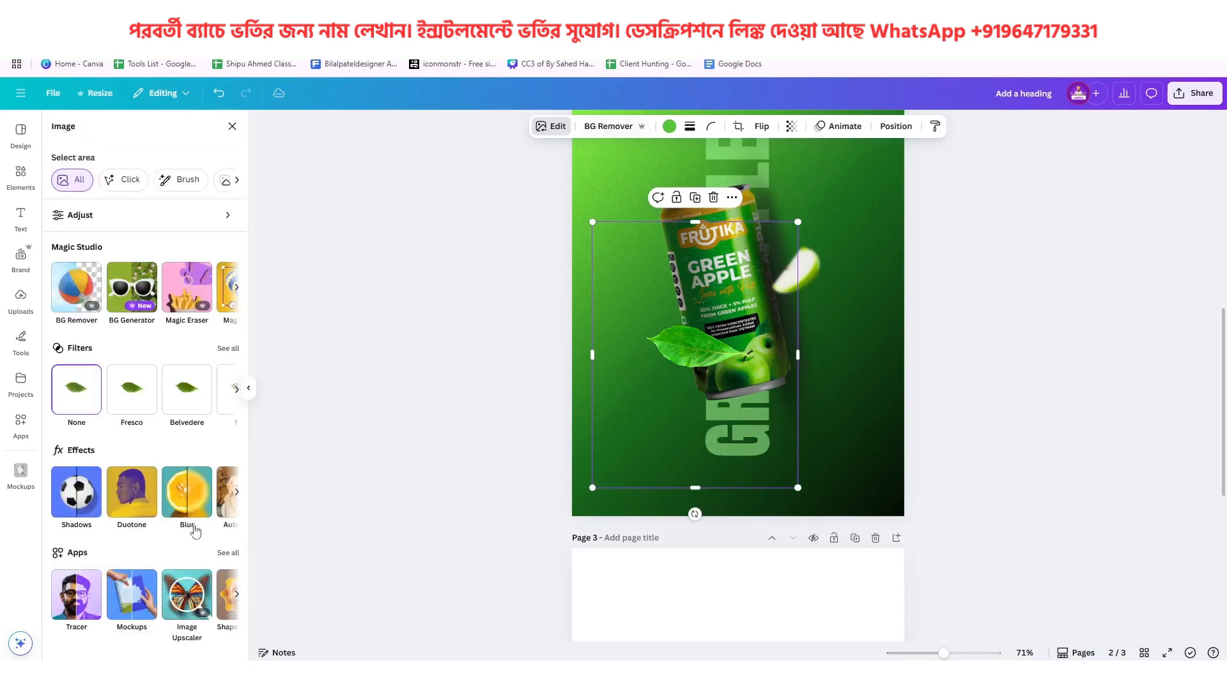
{"action": "left_click", "coordinate": [183, 501]}
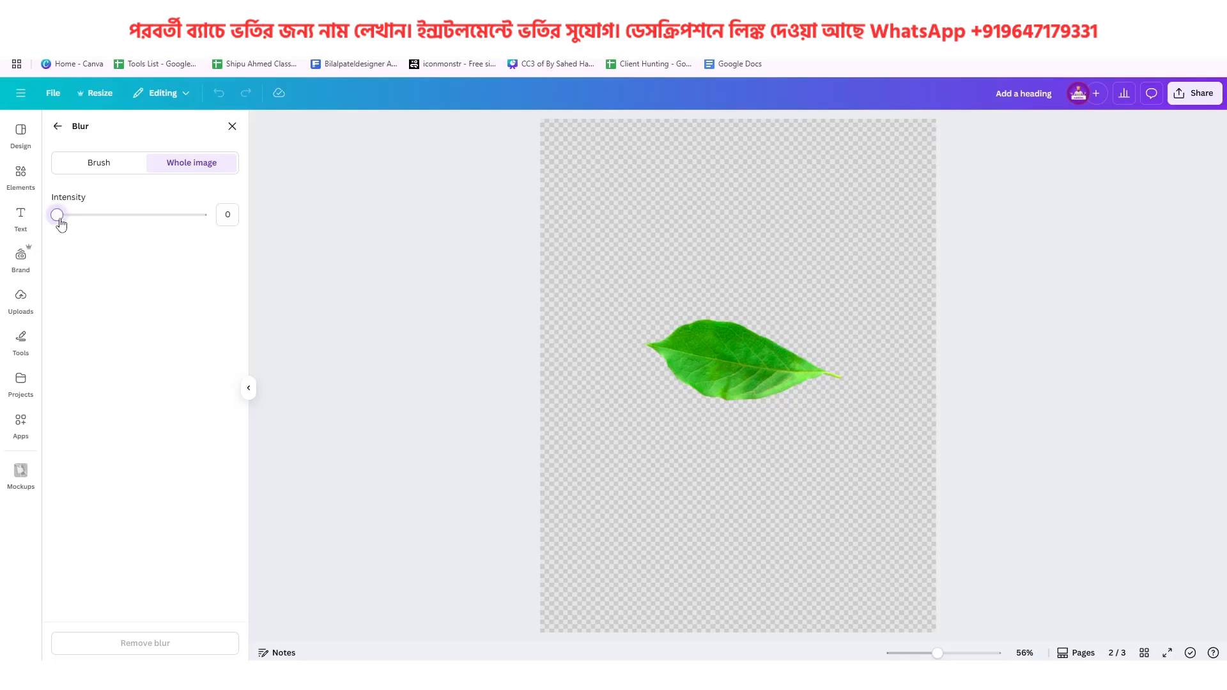
{"action": "left_click_drag", "start_coordinate": [57, 214], "coordinate": [124, 241]}
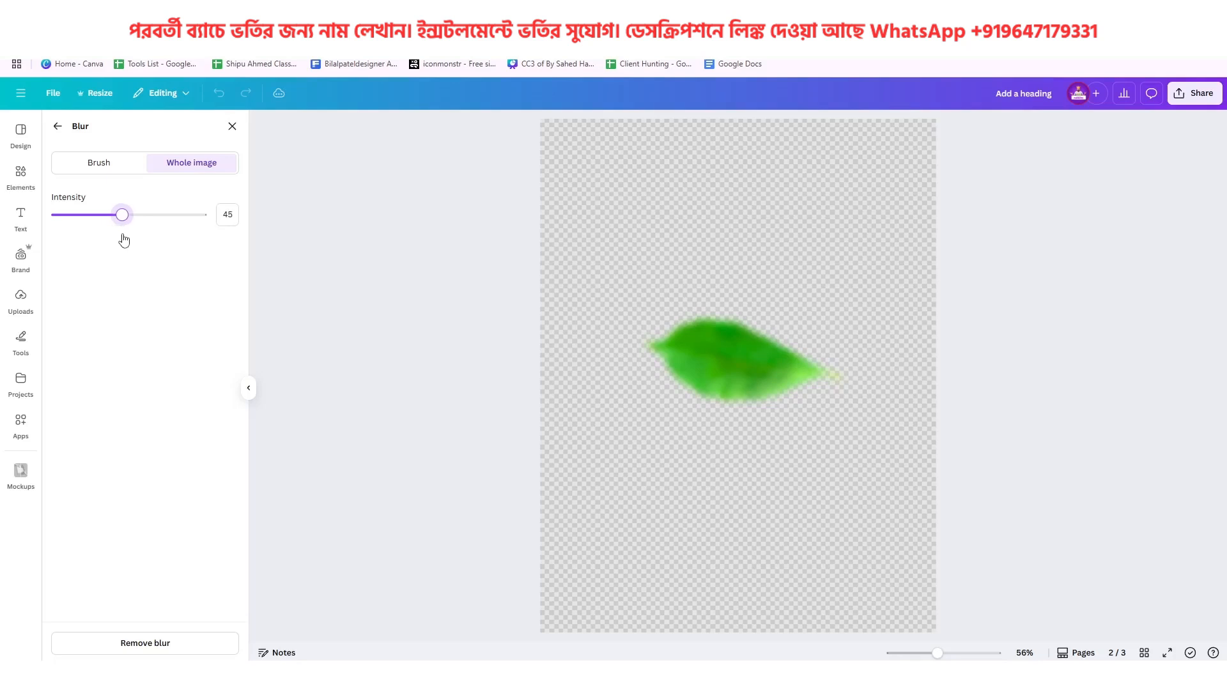
{"action": "left_click", "coordinate": [58, 126]}
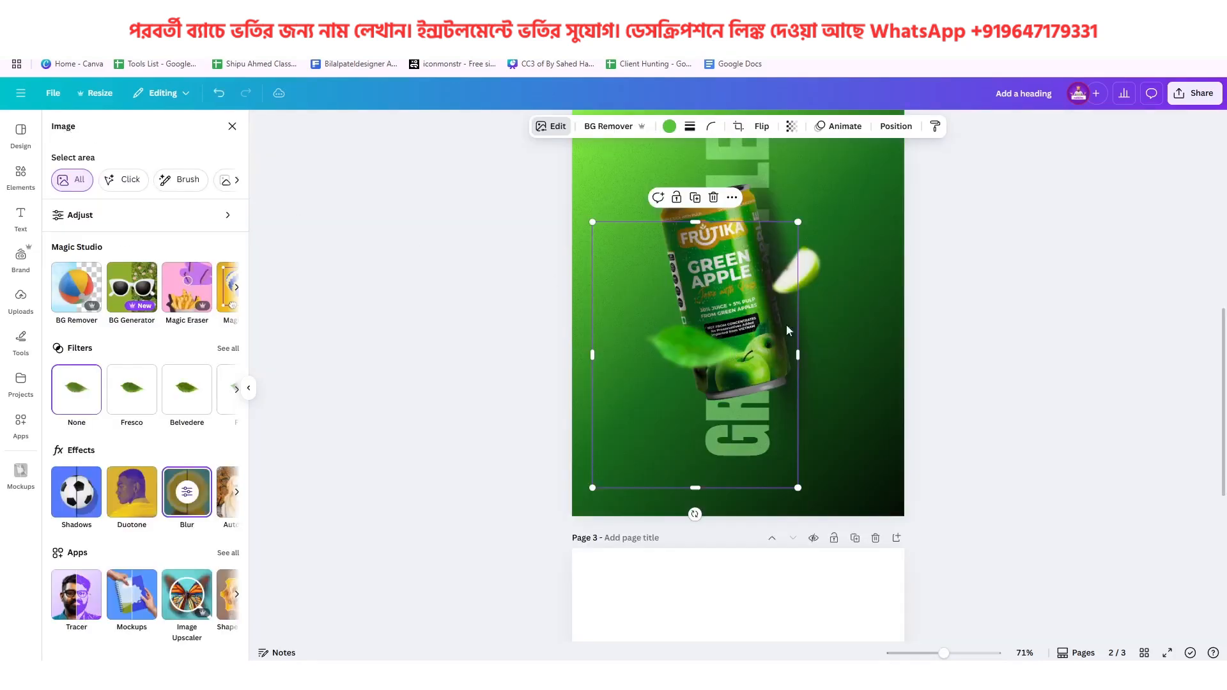
Shrink the blurred leaf so it sits as a small leaf beside the can's lower-left side, as on page 1
{"action": "left_click_drag", "start_coordinate": [798, 221], "coordinate": [738, 286]}
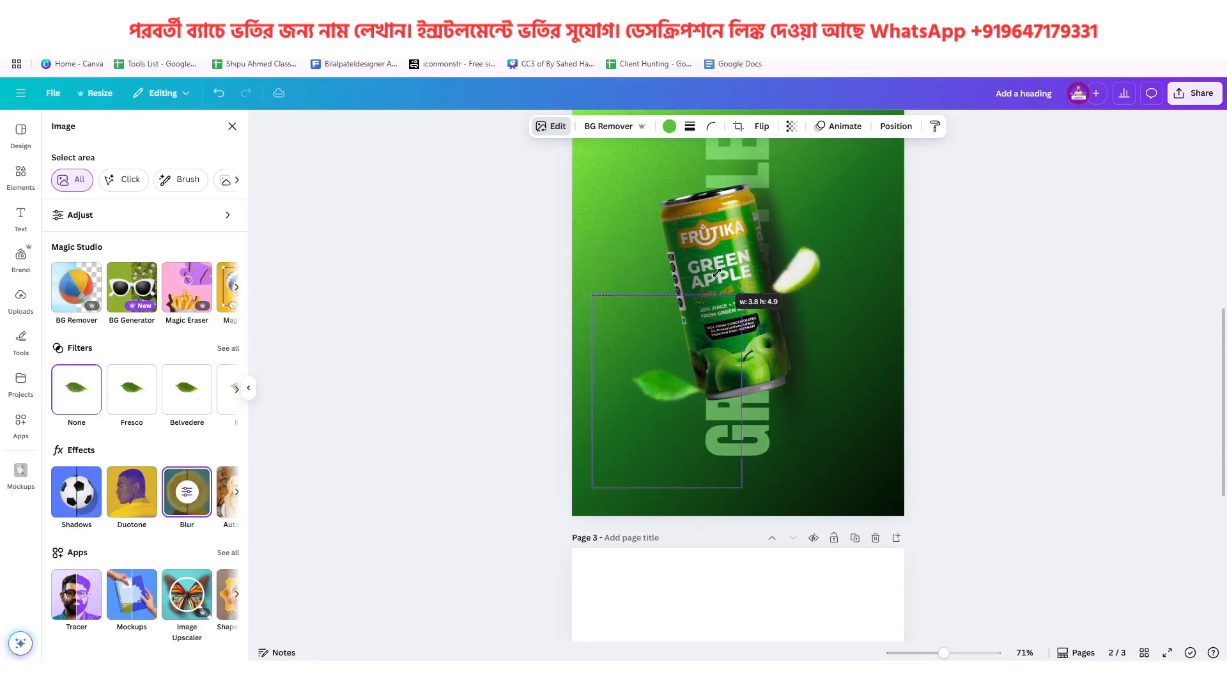
{"action": "scroll", "coordinate": [735, 352], "scroll_direction": "up", "scroll_amount": 5}
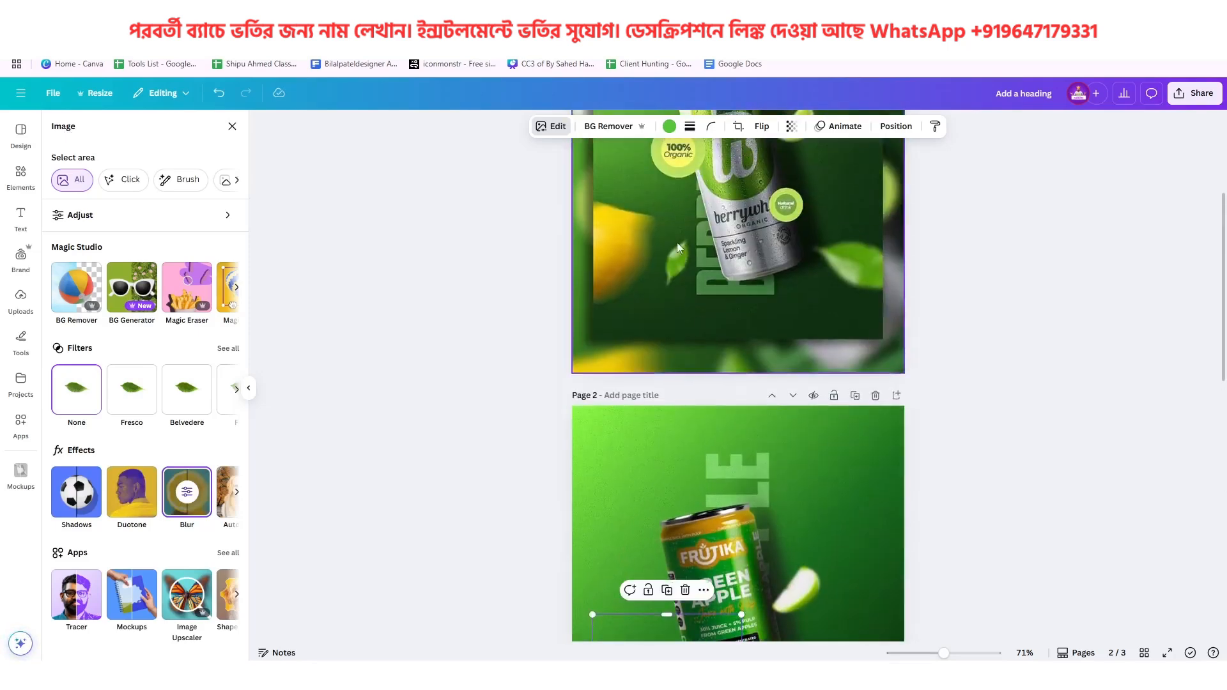
{"action": "scroll", "coordinate": [765, 379], "scroll_direction": "down", "scroll_amount": 6}
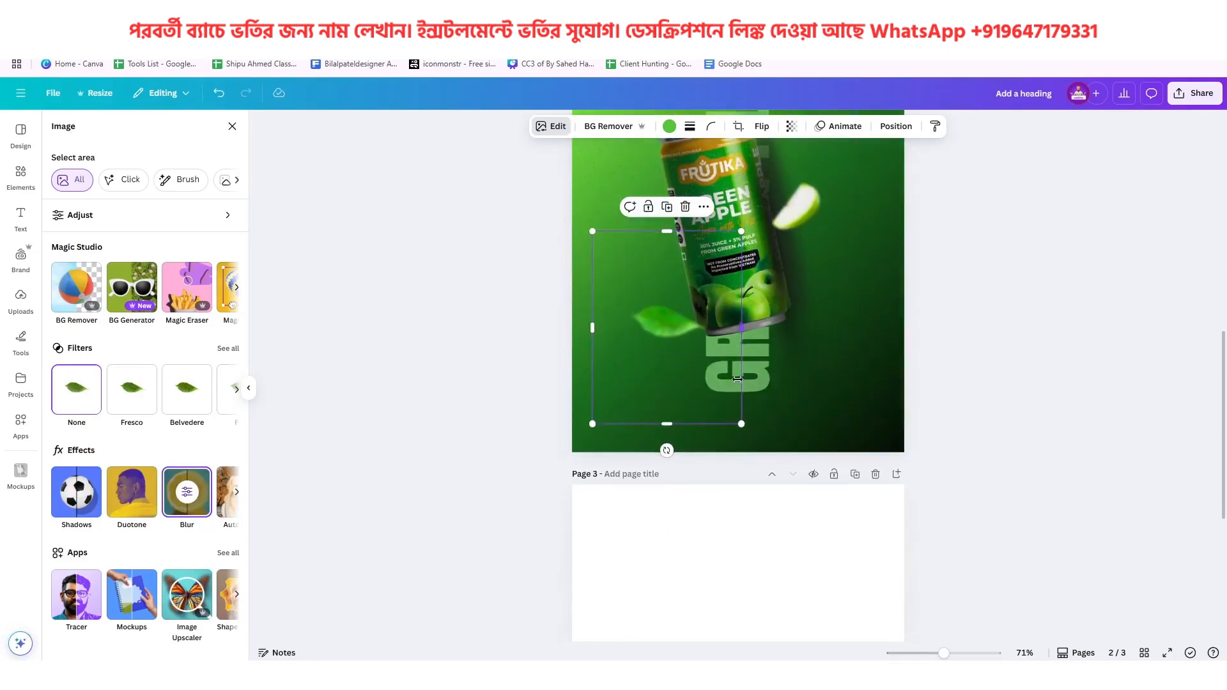
{"action": "left_click_drag", "start_coordinate": [742, 231], "coordinate": [718, 264]}
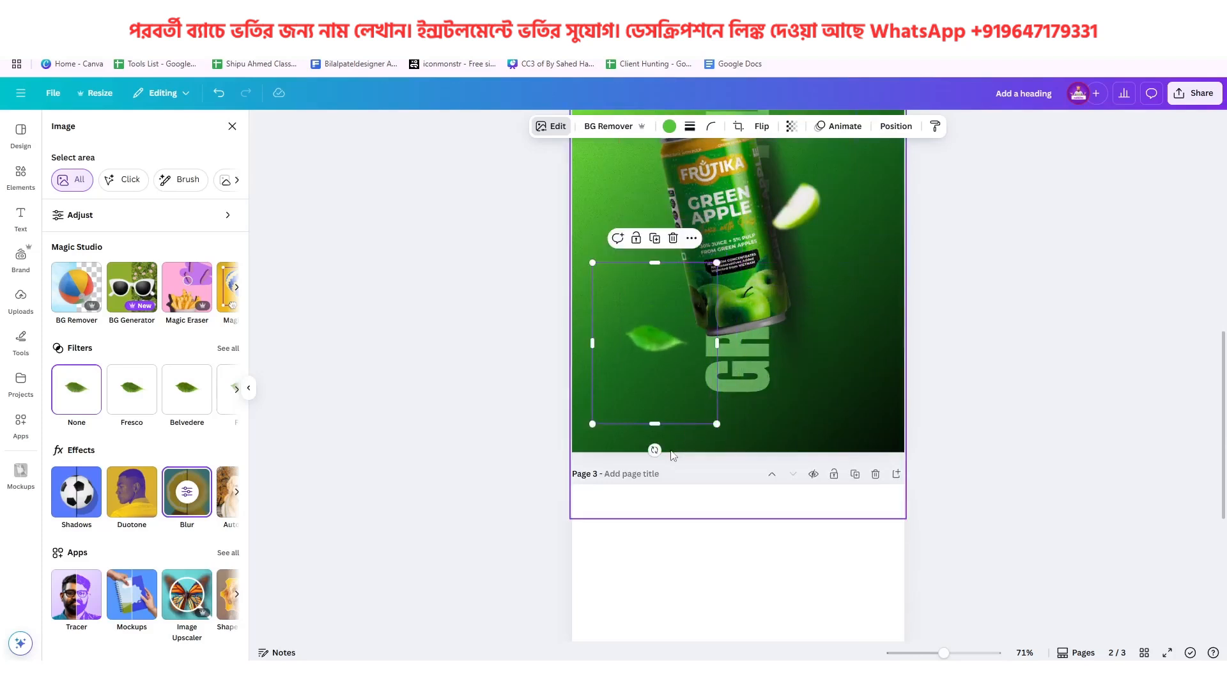
Rotate the small leaf until it stands nearly upright, leaning slightly right like the small leaf on page 1
{"action": "left_click_drag", "start_coordinate": [654, 450], "coordinate": [511, 393]}
{"action": "scroll", "coordinate": [762, 431], "scroll_direction": "up", "scroll_amount": 5}
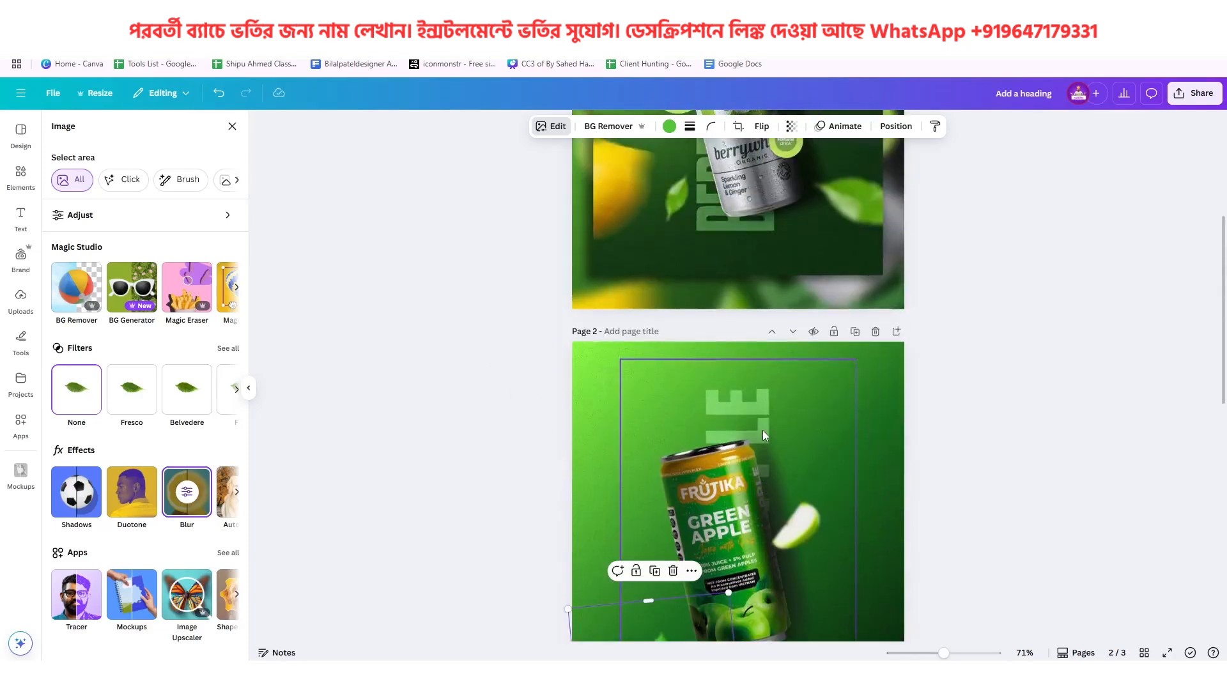
{"action": "scroll", "coordinate": [762, 431], "scroll_direction": "down", "scroll_amount": 5}
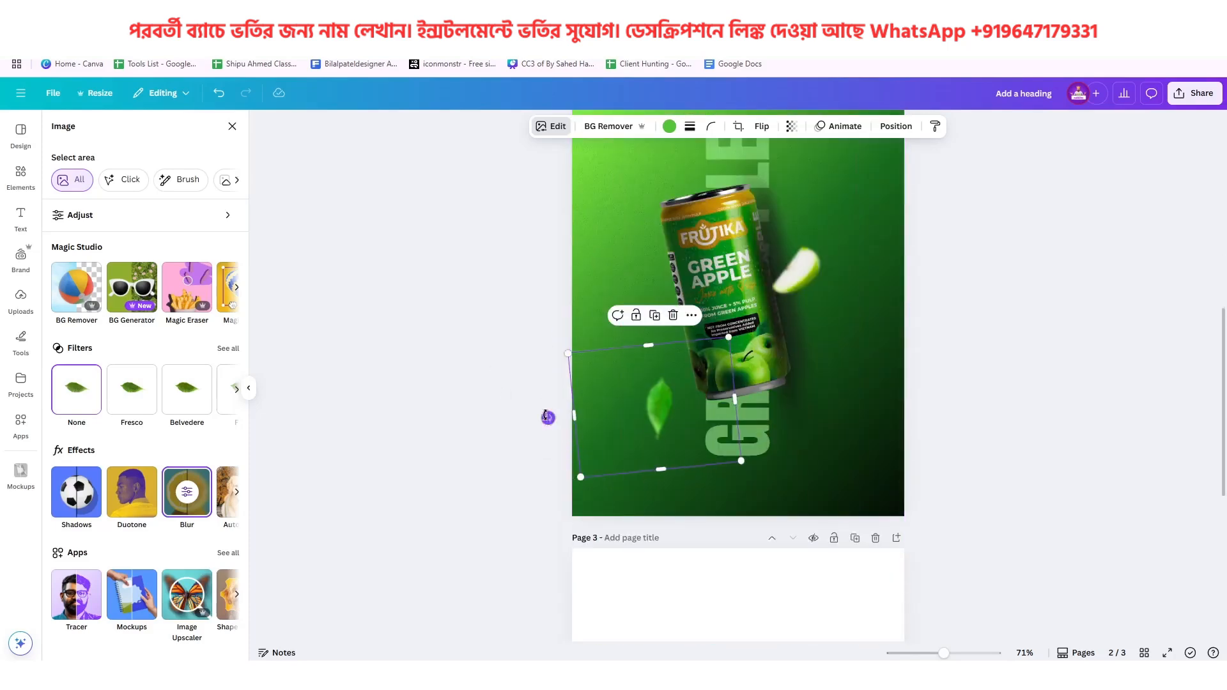
{"action": "left_click_drag", "start_coordinate": [548, 417], "coordinate": [536, 395]}
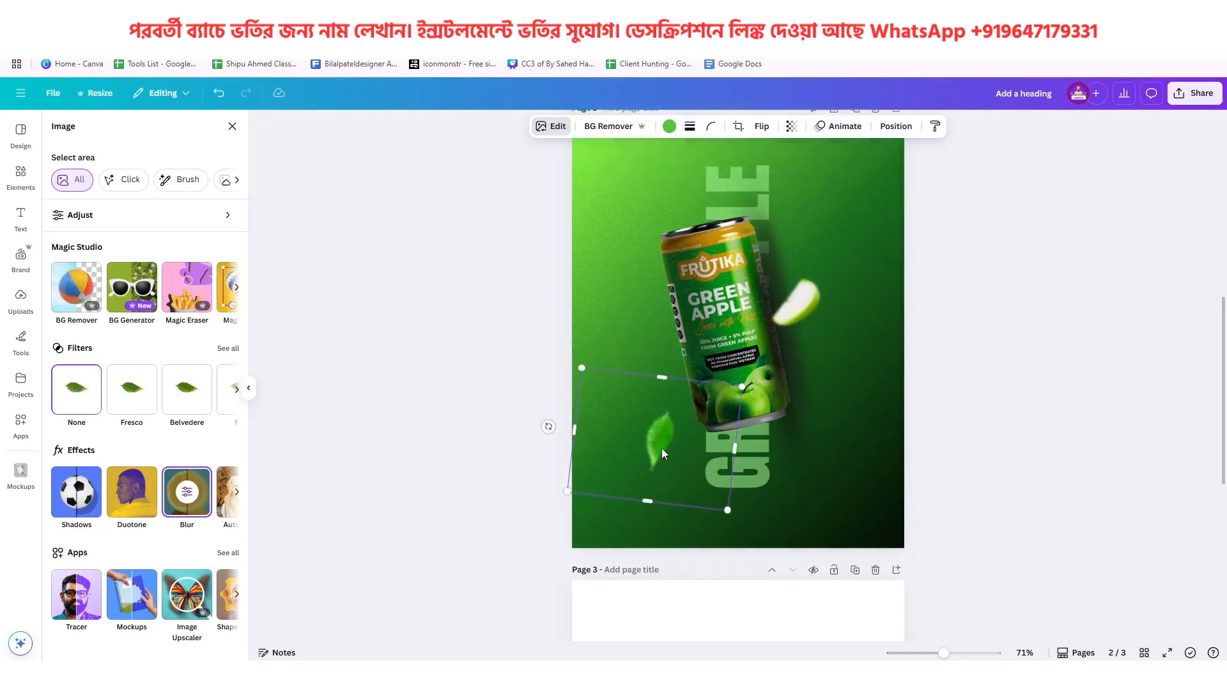
Duplicate the small leaf, place the copy at the can's lower right and rotate its stem towards the lower right
{"action": "scroll", "coordinate": [661, 447], "scroll_direction": "up", "scroll_amount": 5}
{"action": "scroll", "coordinate": [662, 447], "scroll_direction": "up", "scroll_amount": 1}
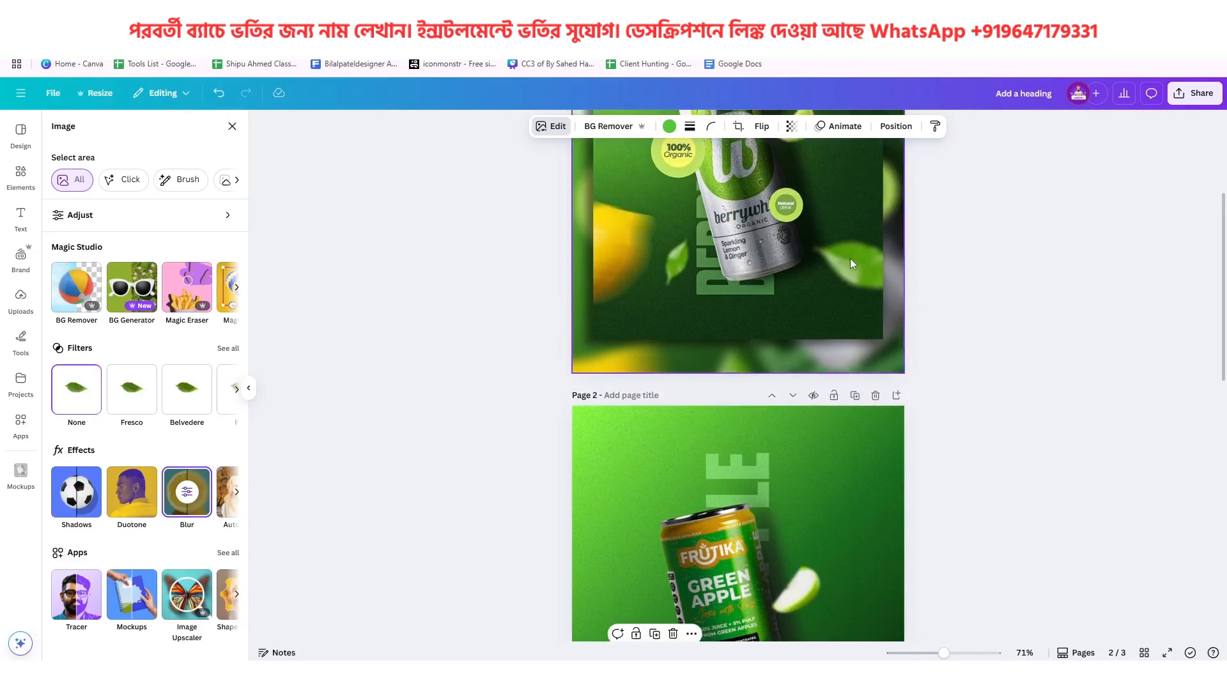
{"action": "scroll", "coordinate": [735, 404], "scroll_direction": "down", "scroll_amount": 5}
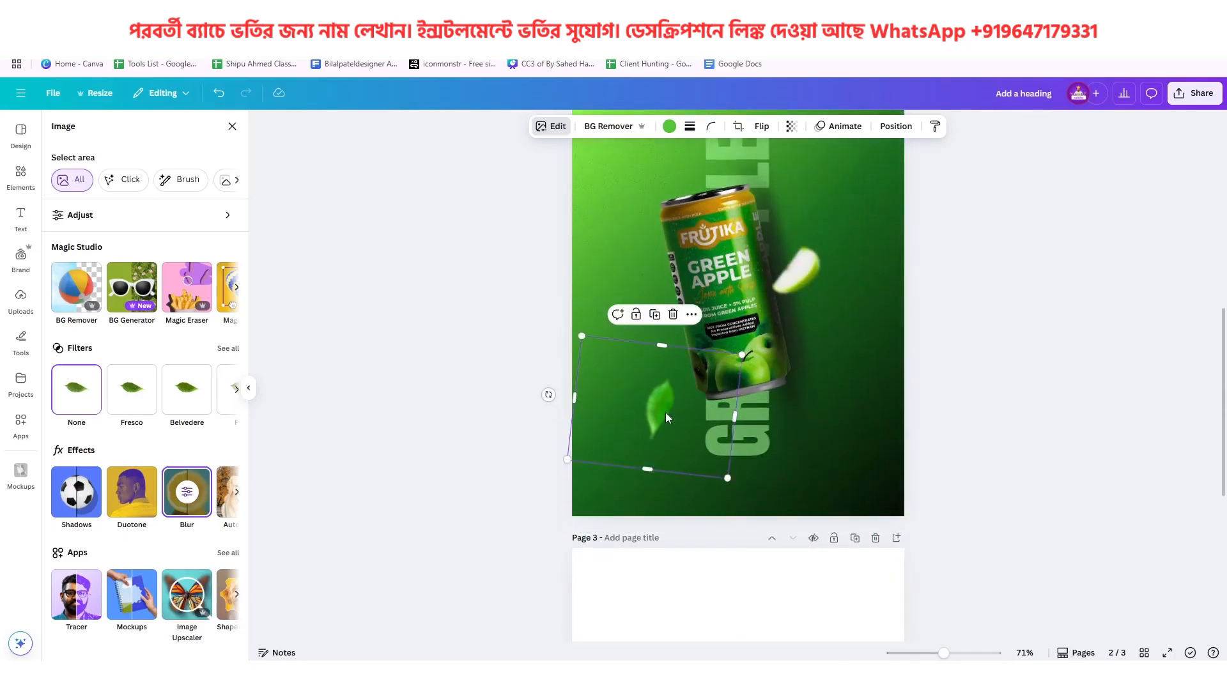
{"action": "key", "text": "ctrl+d"}
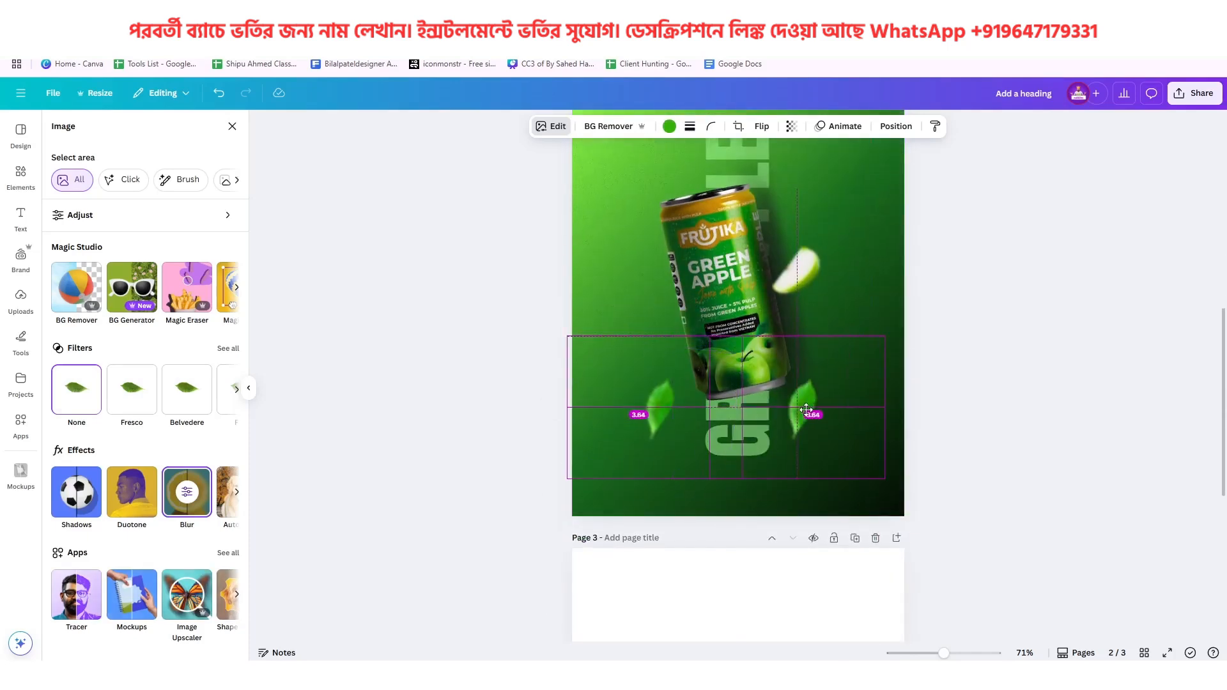
{"action": "left_click_drag", "start_coordinate": [691, 395], "coordinate": [753, 484]}
{"action": "scroll", "coordinate": [754, 484], "scroll_direction": "up", "scroll_amount": 4}
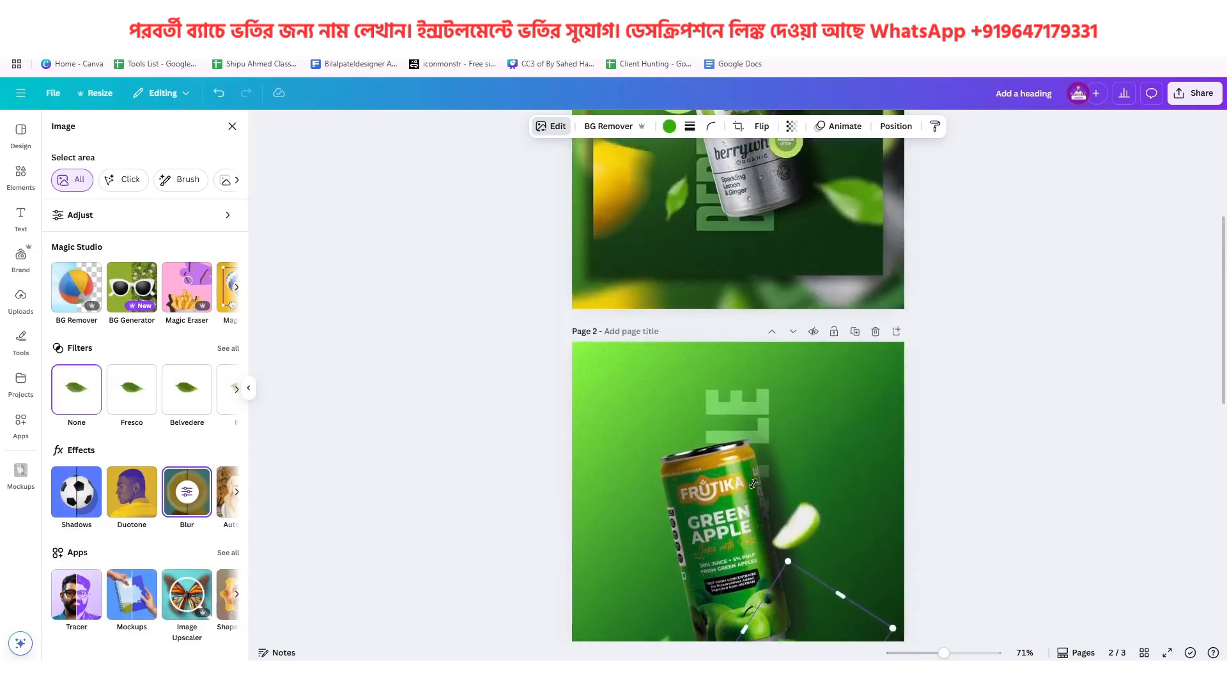
Enlarge the leaf copy, tilt it closer to horizontal and let it run partly off page 2's right edge
{"action": "left_click_drag", "start_coordinate": [846, 626], "coordinate": [869, 399]}
{"action": "left_click_drag", "start_coordinate": [724, 471], "coordinate": [629, 504]}
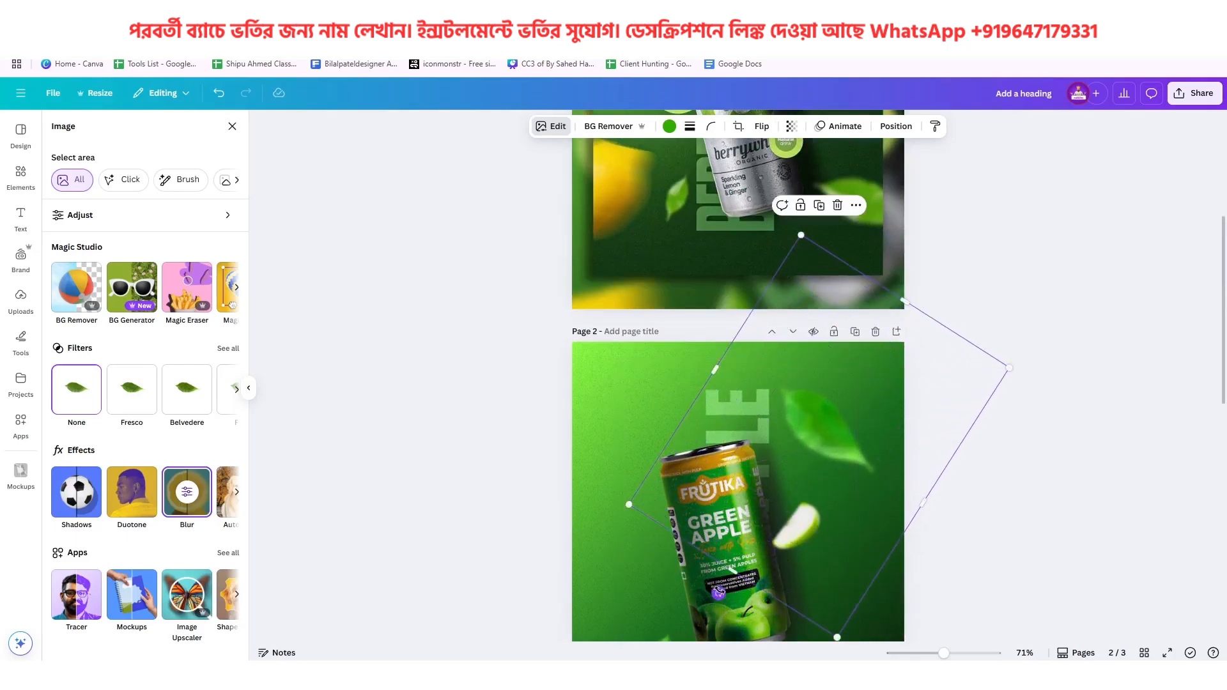
{"action": "left_click_drag", "start_coordinate": [719, 594], "coordinate": [746, 607]}
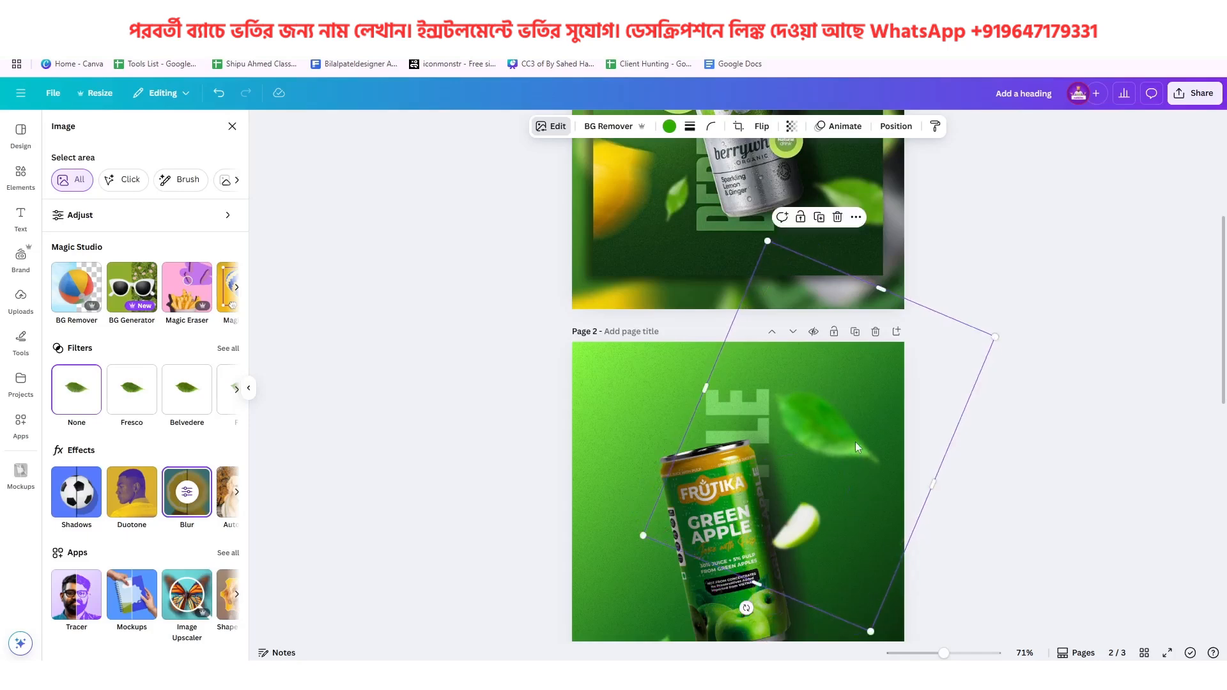
{"action": "left_click_drag", "start_coordinate": [855, 442], "coordinate": [922, 462]}
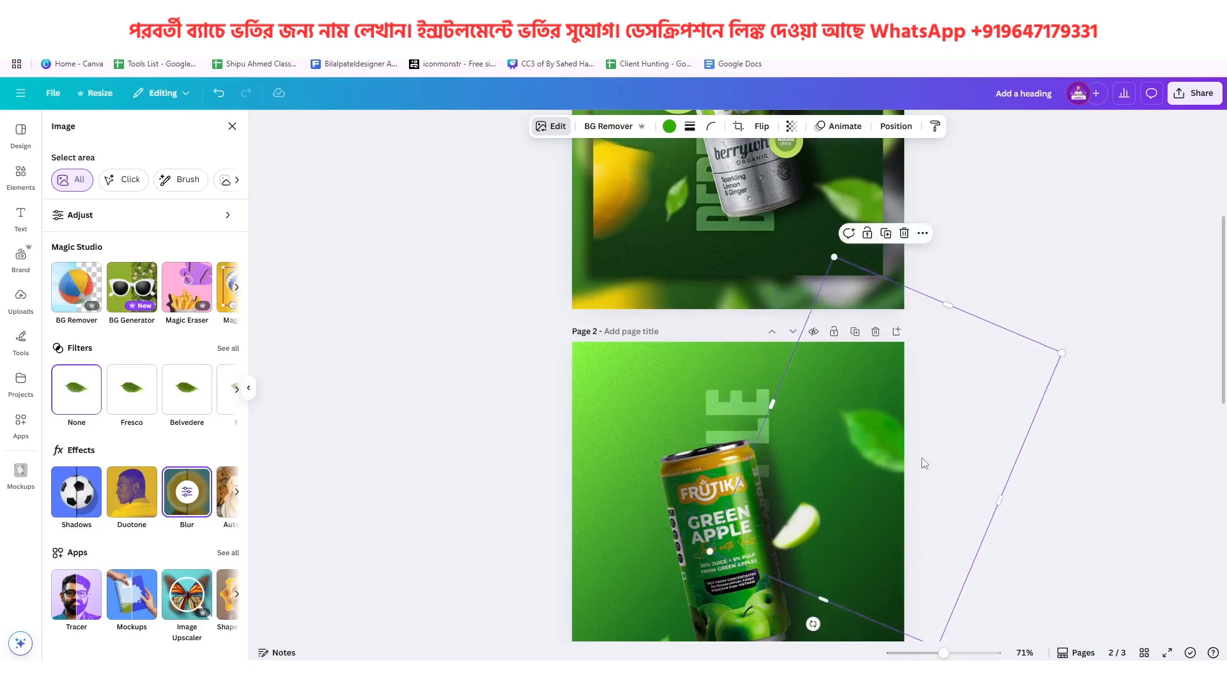
Move the large leaf down to page 2's lower-right edge and fine-tune its rotation to match the leaf on page 1
{"action": "scroll", "coordinate": [880, 455], "scroll_direction": "down", "scroll_amount": 4}
{"action": "left_click_drag", "start_coordinate": [876, 183], "coordinate": [881, 411]}
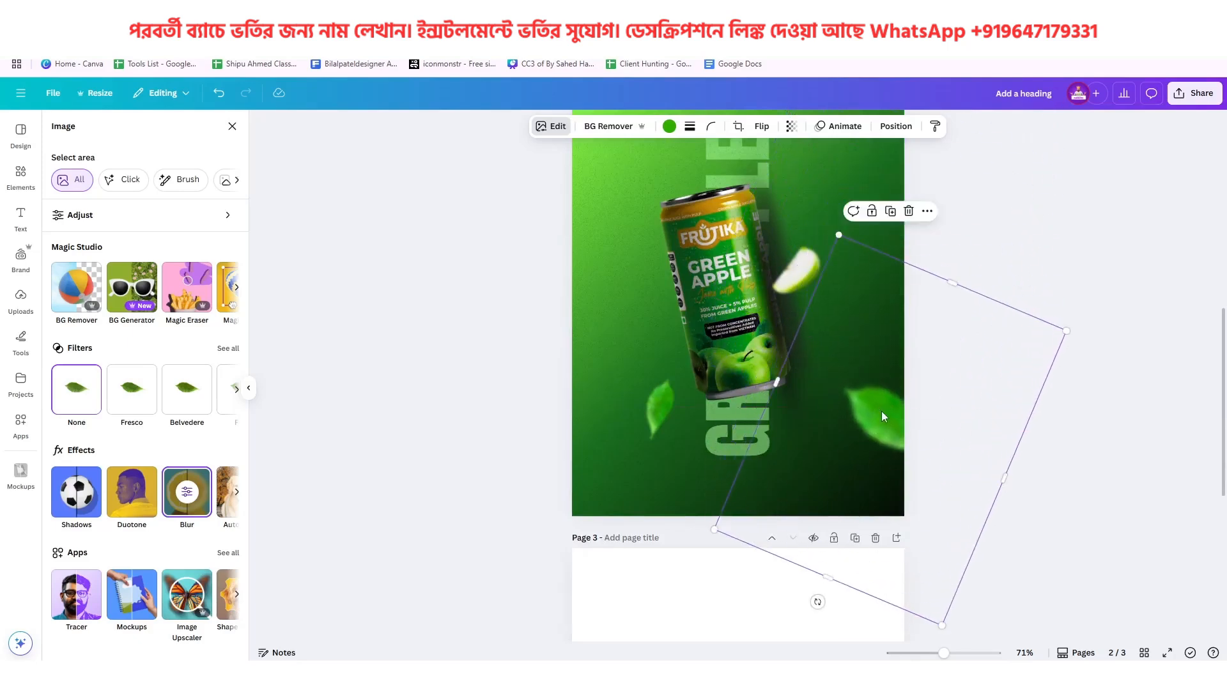
{"action": "scroll", "coordinate": [880, 412], "scroll_direction": "up", "scroll_amount": 5}
{"action": "scroll", "coordinate": [862, 312], "scroll_direction": "down", "scroll_amount": 5}
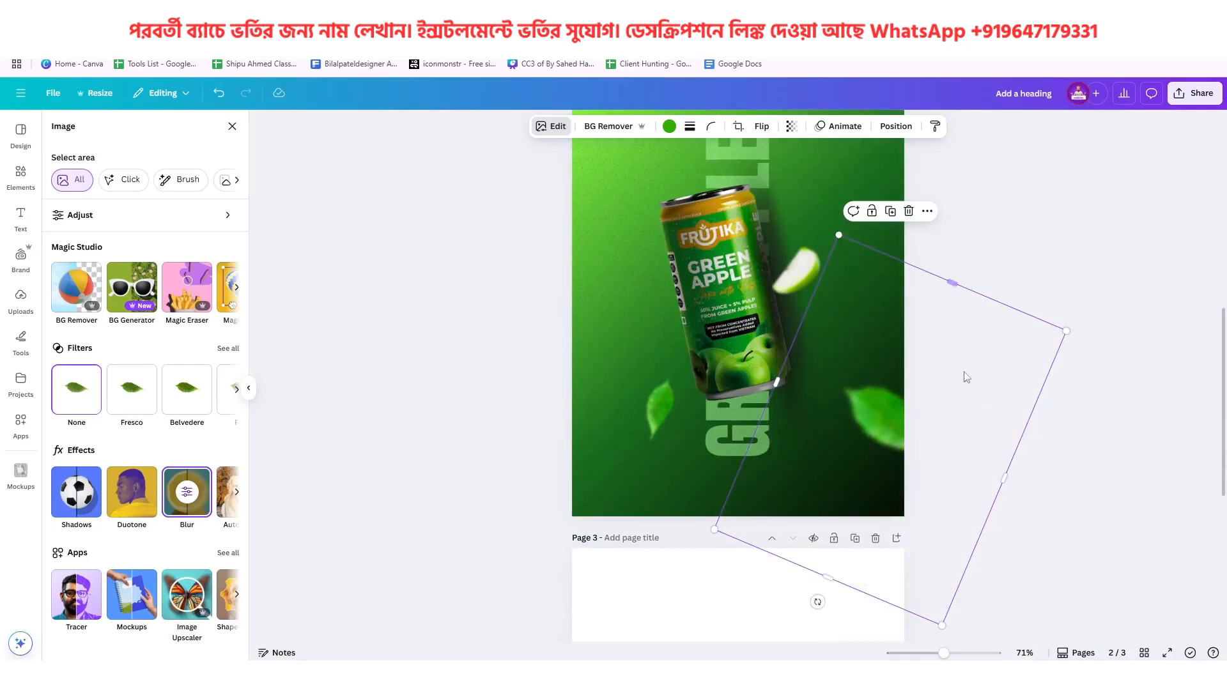
{"action": "left_click_drag", "start_coordinate": [819, 603], "coordinate": [830, 612]}
{"action": "scroll", "coordinate": [854, 533], "scroll_direction": "up", "scroll_amount": 8}
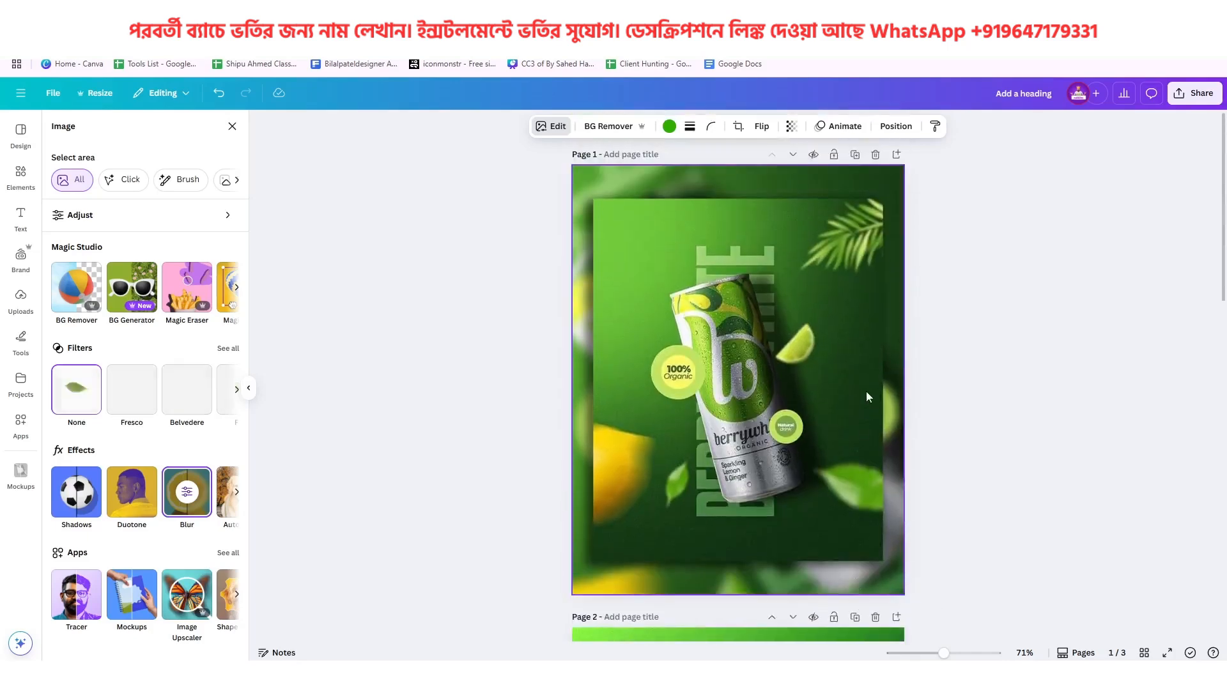
{"action": "scroll", "coordinate": [866, 374], "scroll_direction": "down", "scroll_amount": 4}
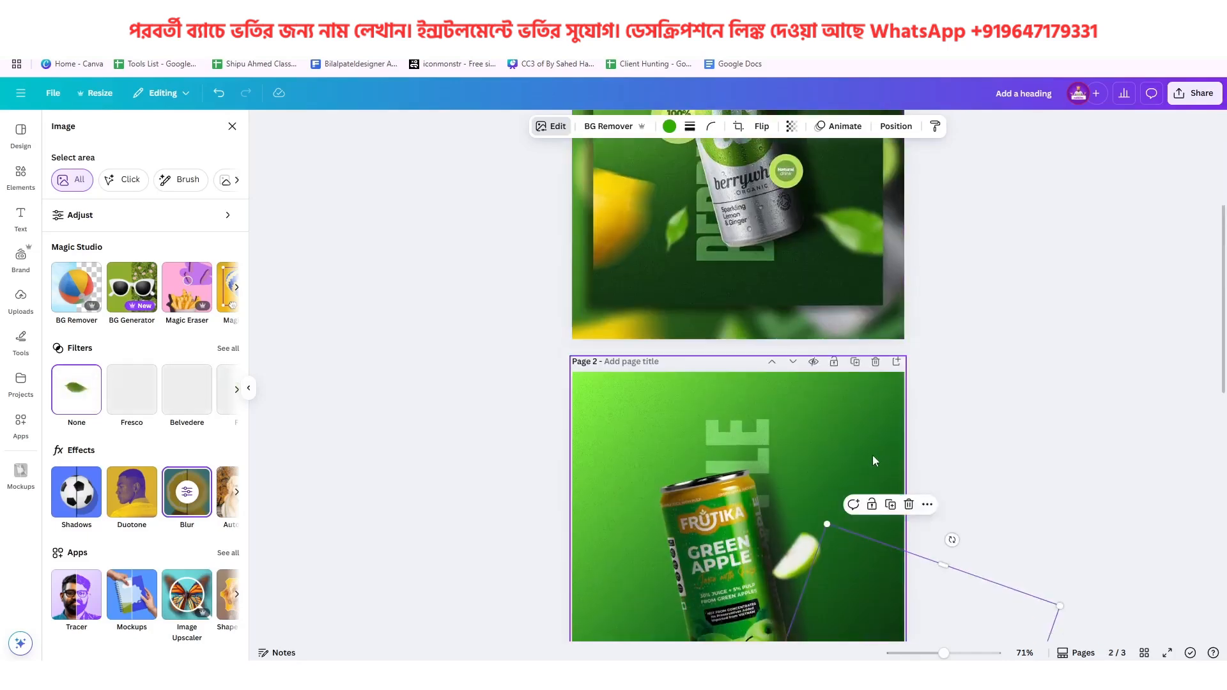
Delete the green leaf from page 3
{"action": "scroll", "coordinate": [846, 462], "scroll_direction": "down", "scroll_amount": 5}
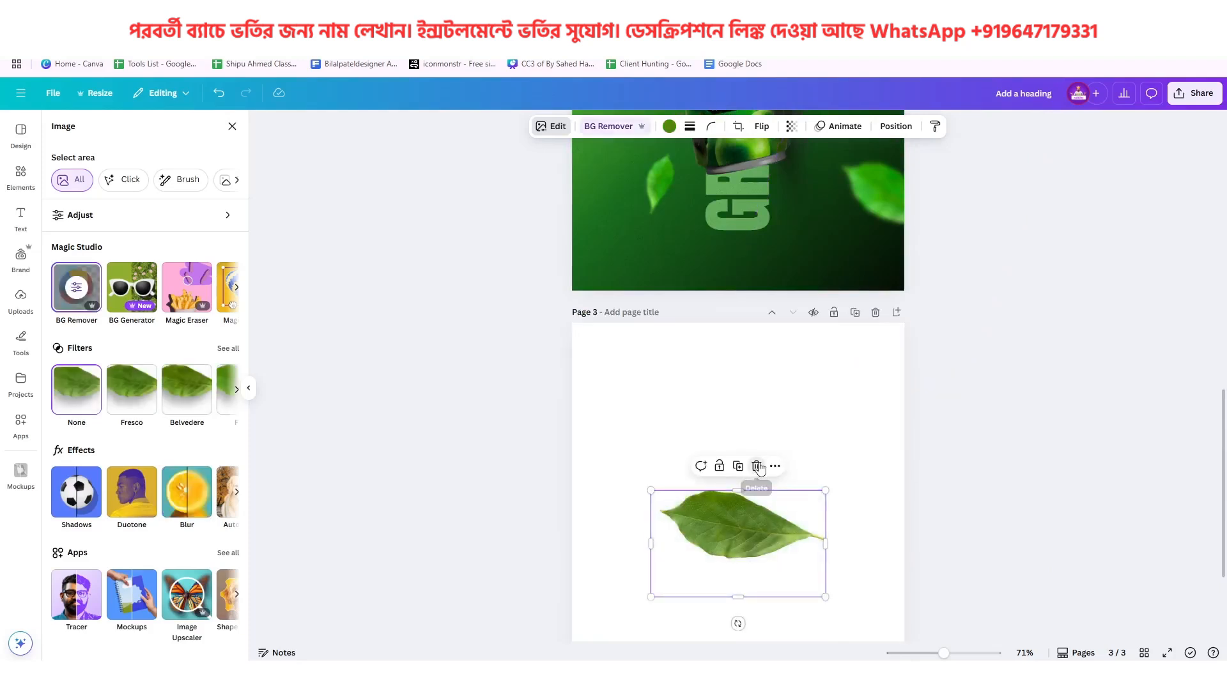
{"action": "left_click", "coordinate": [756, 466]}
Search the element library for "erica leaf" and limit the results to graphics
{"action": "left_click", "coordinate": [65, 132]}
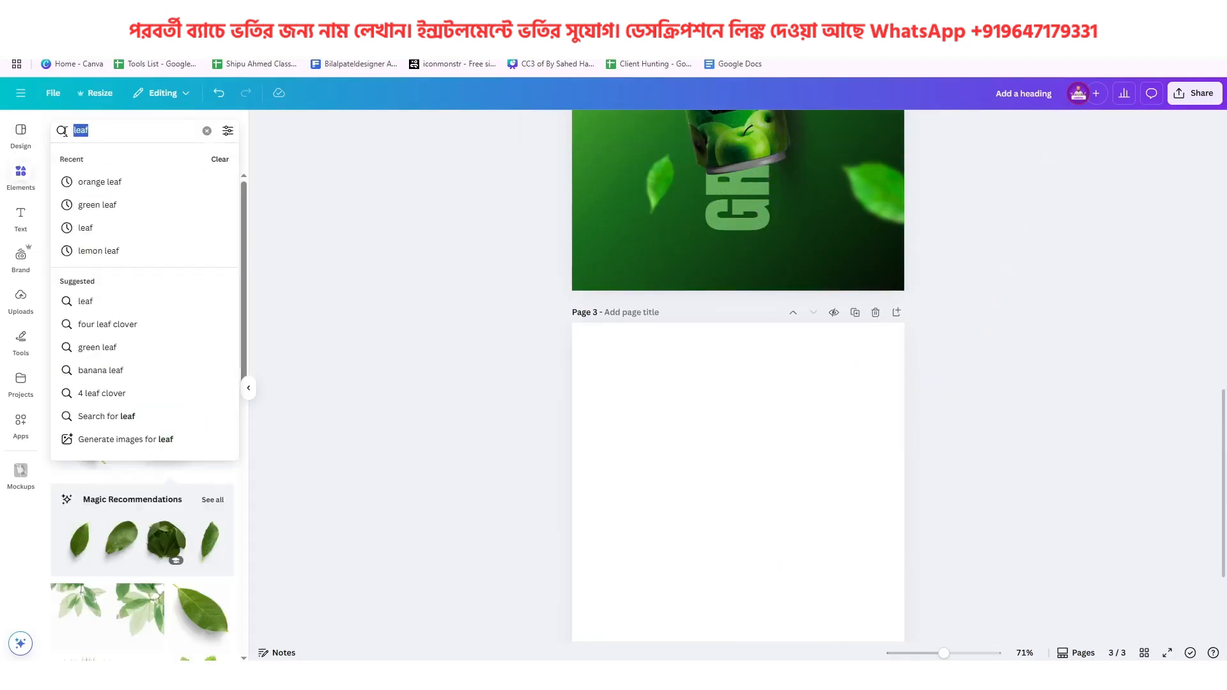
{"action": "type", "text": "coco"}
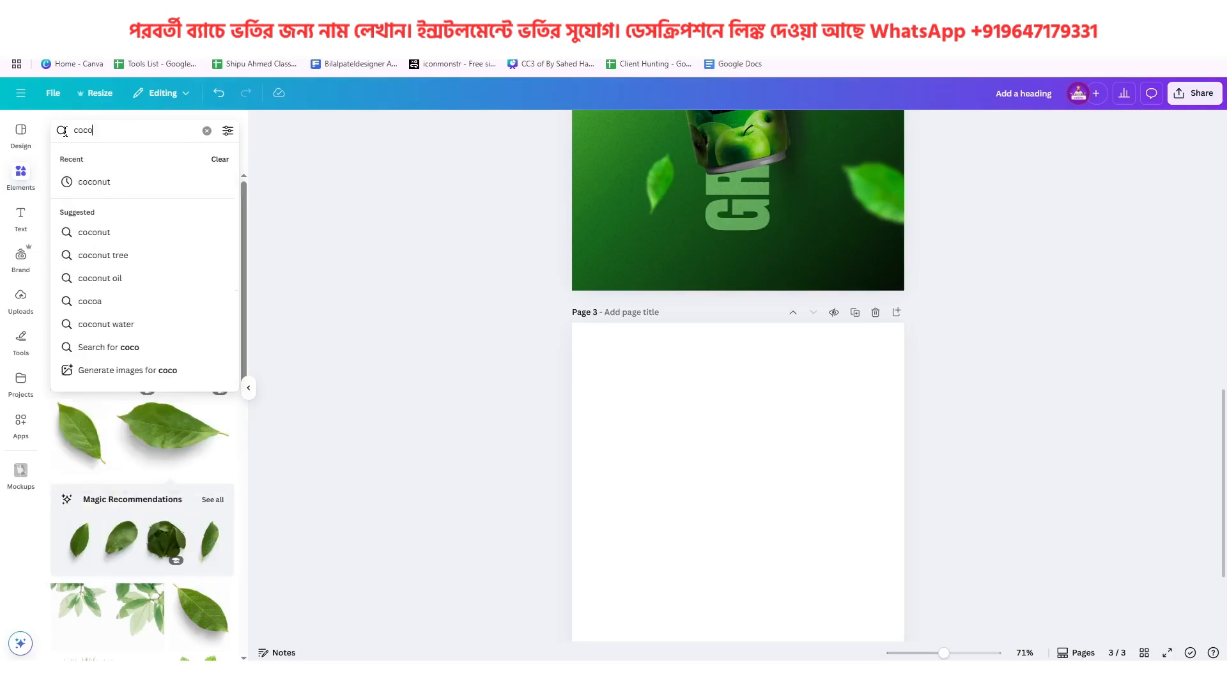
{"action": "key", "text": "BackSpace"}
{"action": "key", "text": "BackSpace"}
{"action": "key", "text": "BackSpace"}
{"action": "key", "text": "BackSpace"}
{"action": "type", "text": "eric"}
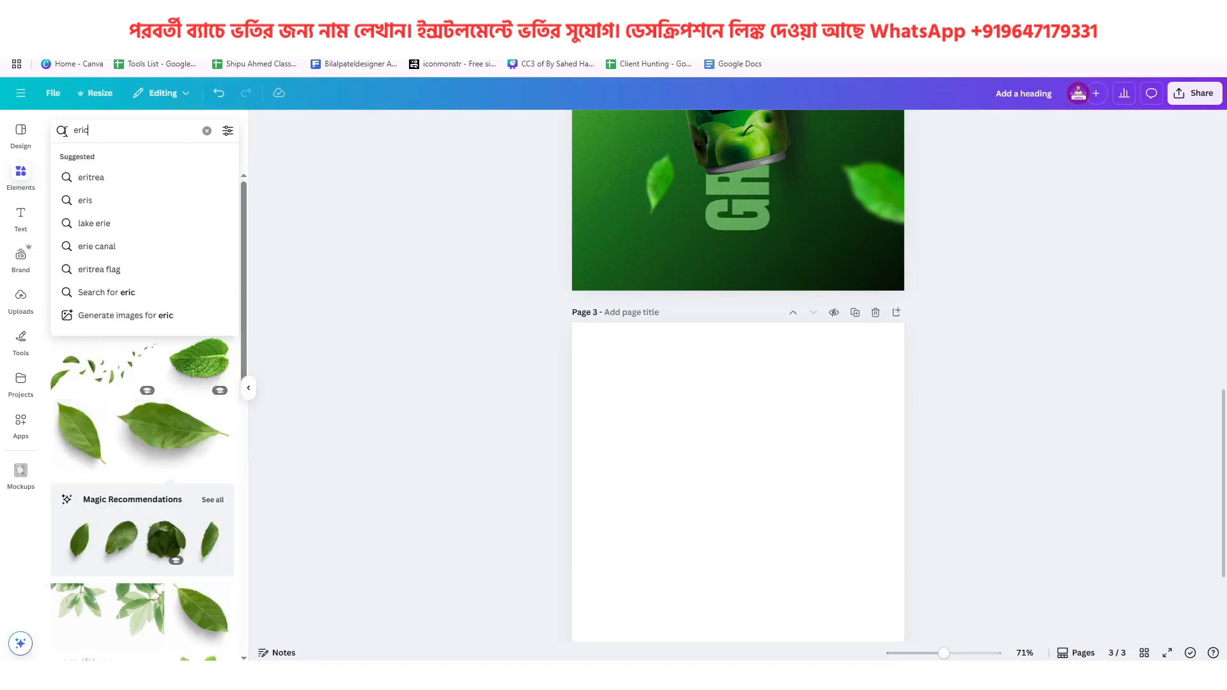
{"action": "type", "text": "a leaf"}
{"action": "key", "text": "Return"}
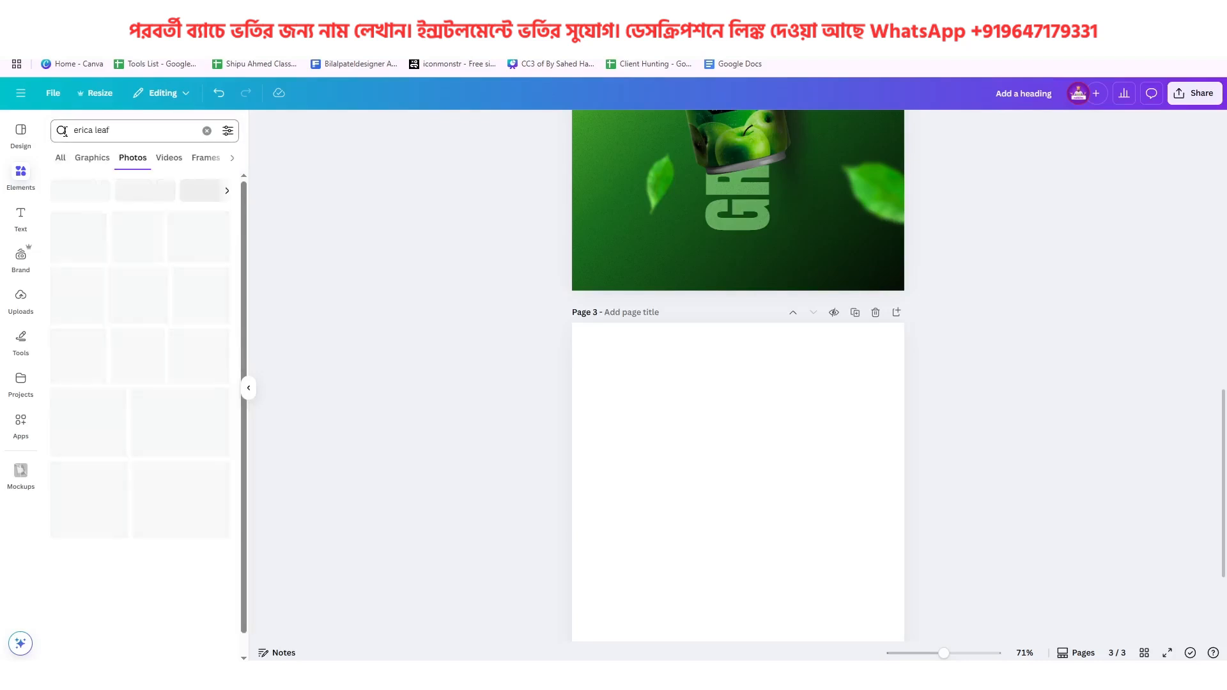
{"action": "left_click", "coordinate": [105, 160]}
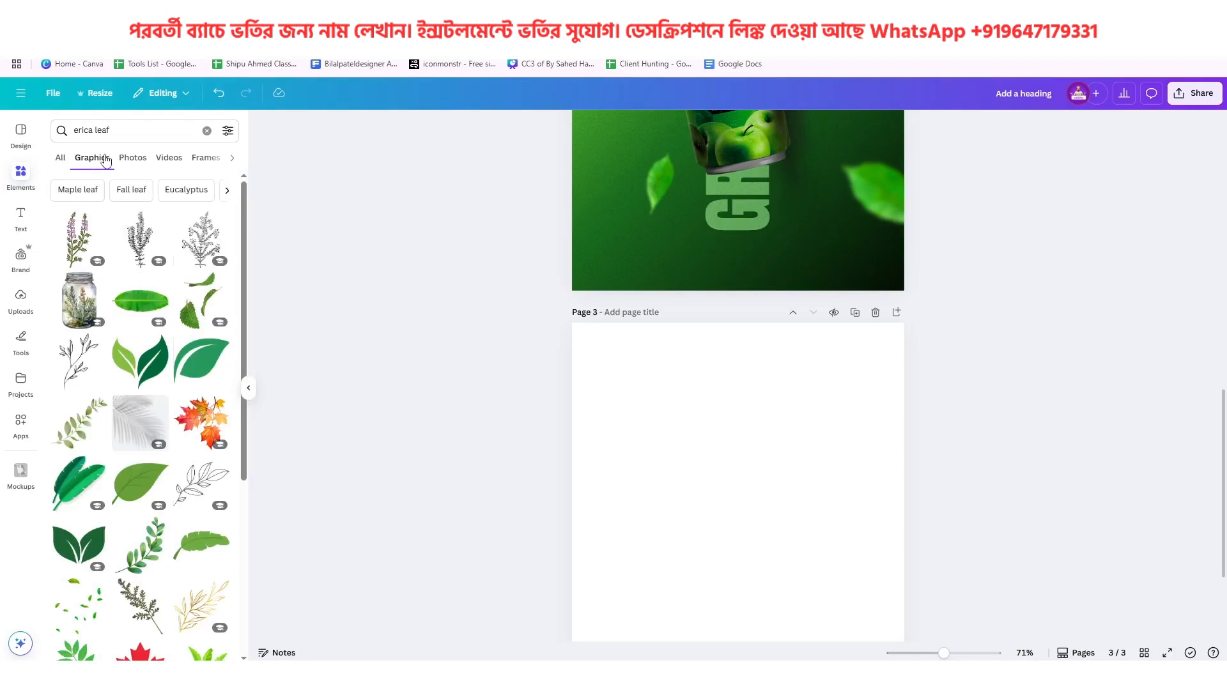
Search the graphics for "coconut leaf" and compare the results with the palm leaf on page 1
{"action": "left_click", "coordinate": [116, 129]}
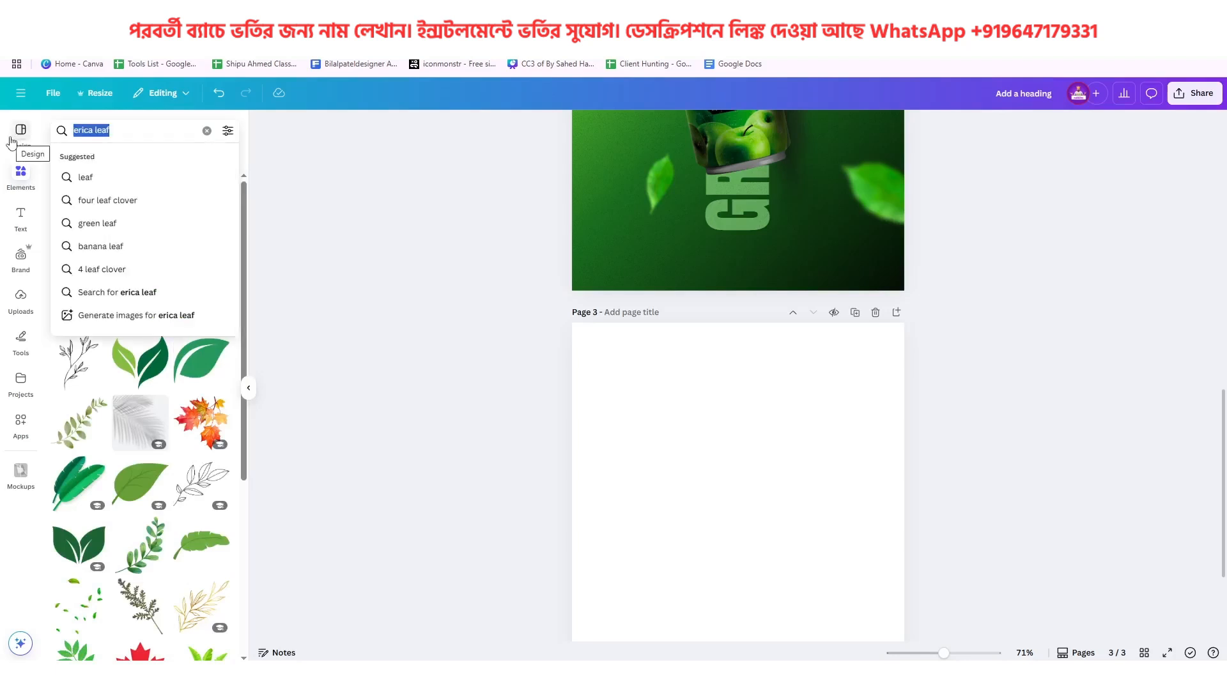
{"action": "type", "text": "coconut"}
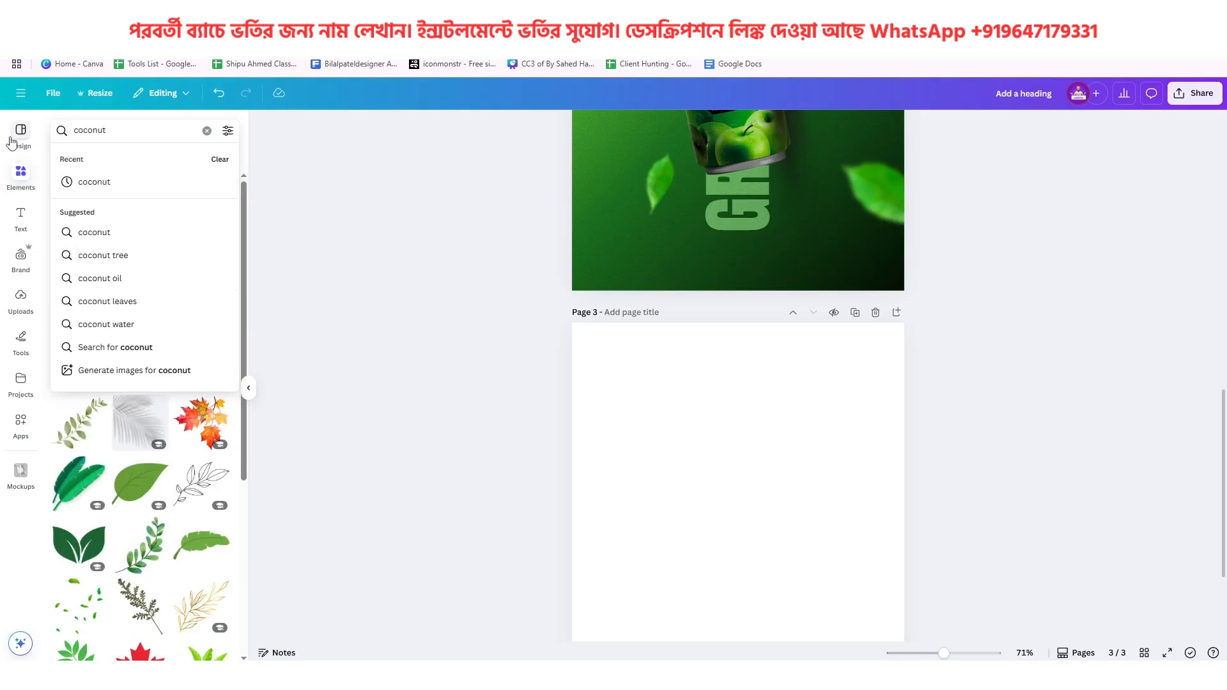
{"action": "type", "text": " leaf"}
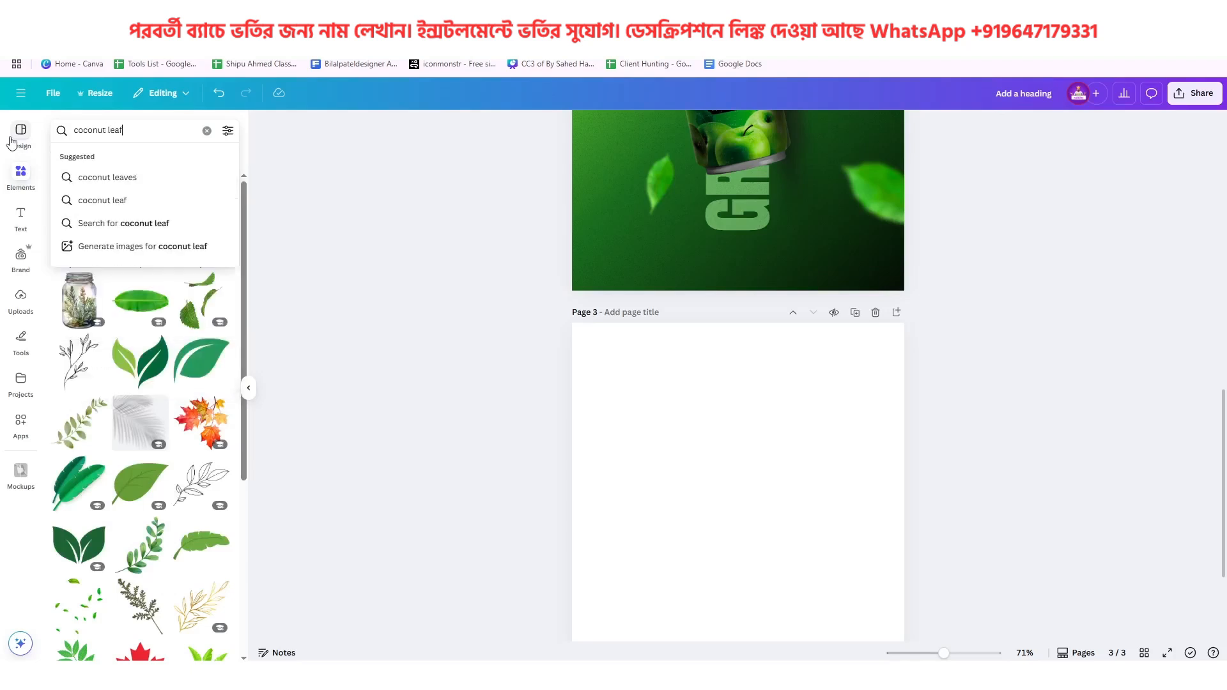
{"action": "key", "text": "Return"}
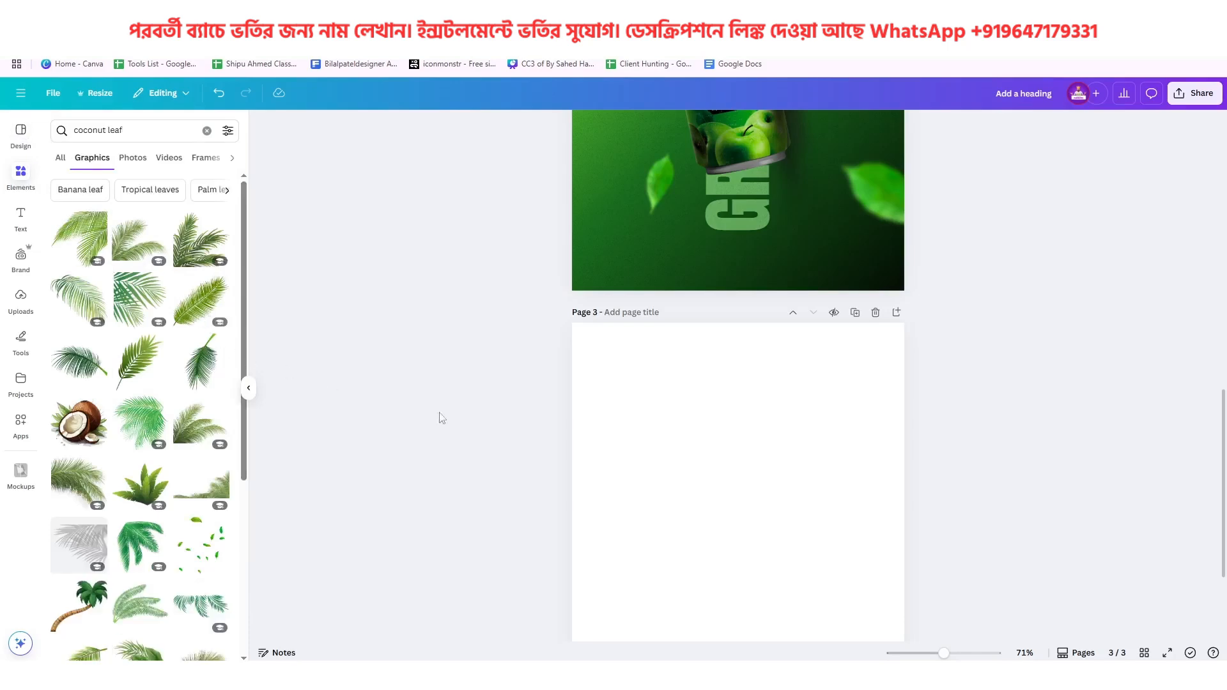
{"action": "scroll", "coordinate": [662, 460], "scroll_direction": "up", "scroll_amount": 3}
{"action": "scroll", "coordinate": [660, 455], "scroll_direction": "up", "scroll_amount": 10}
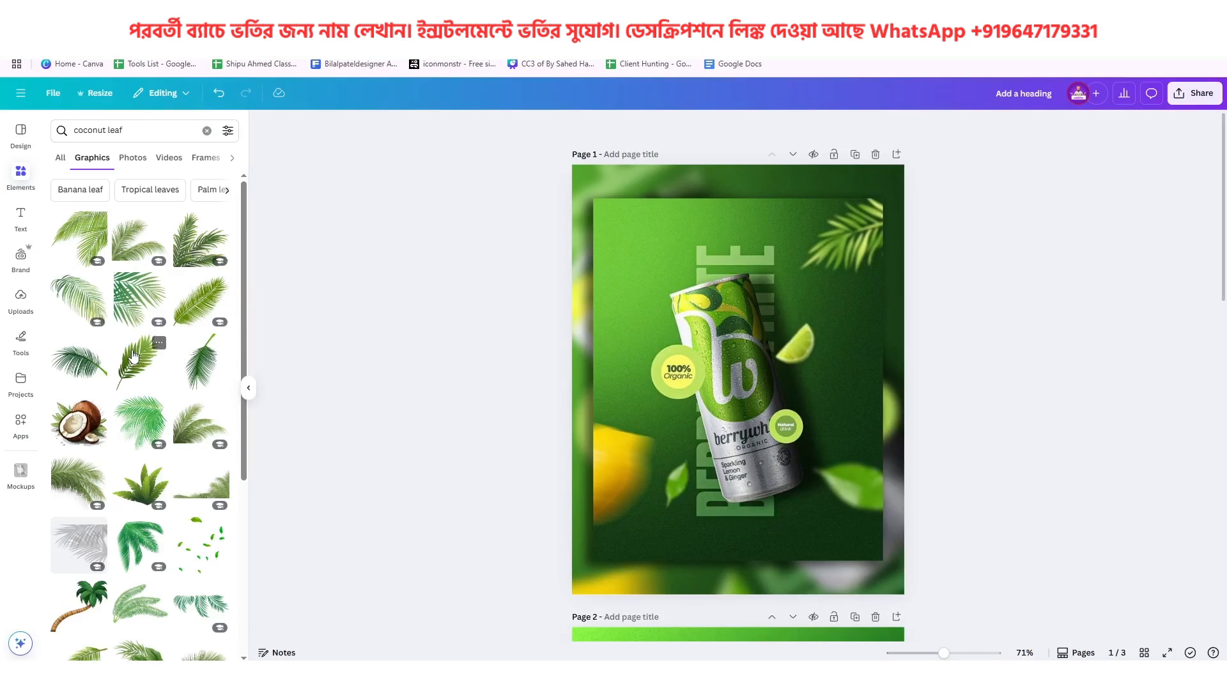
{"action": "scroll", "coordinate": [630, 394], "scroll_direction": "down", "scroll_amount": 6}
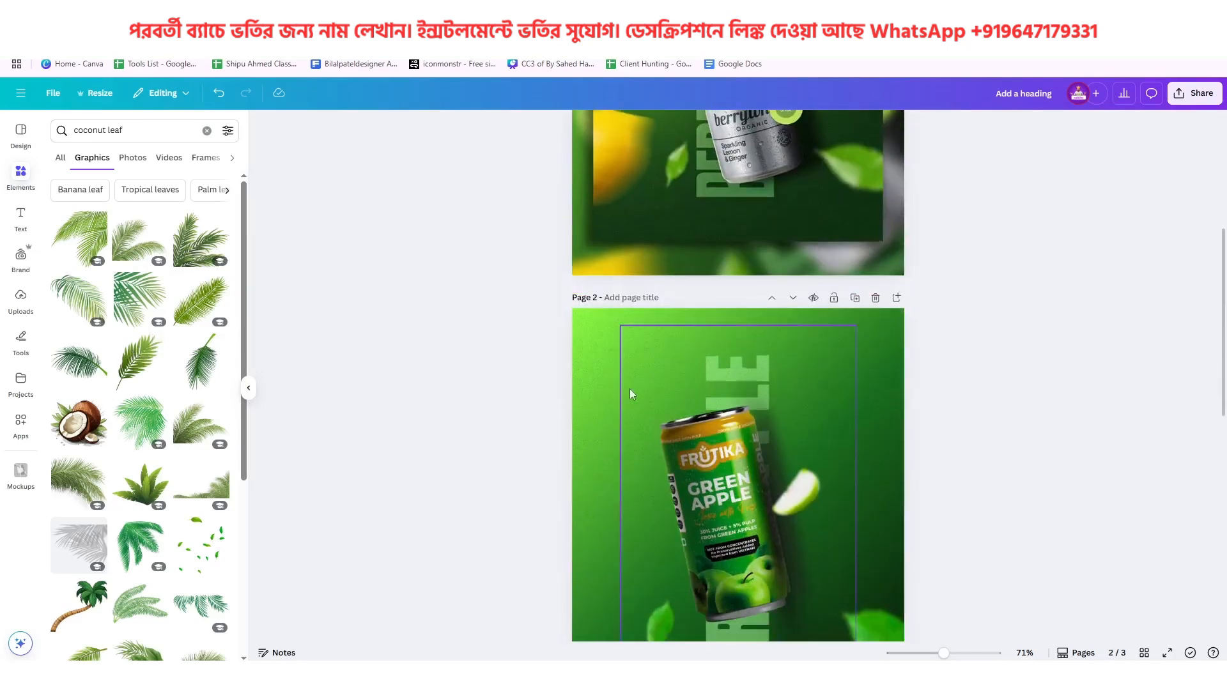
{"action": "scroll", "coordinate": [630, 395], "scroll_direction": "up", "scroll_amount": 3}
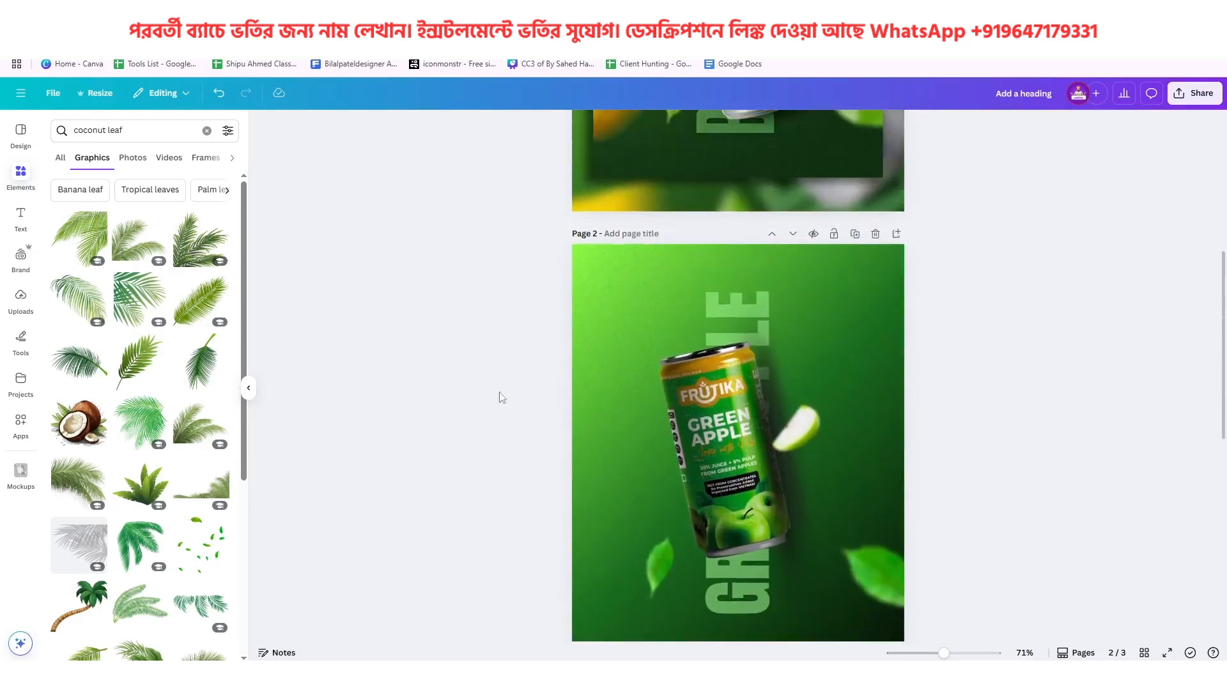
{"action": "left_click", "coordinate": [145, 362]}
{"action": "left_click_drag", "start_coordinate": [721, 395], "coordinate": [767, 374]}
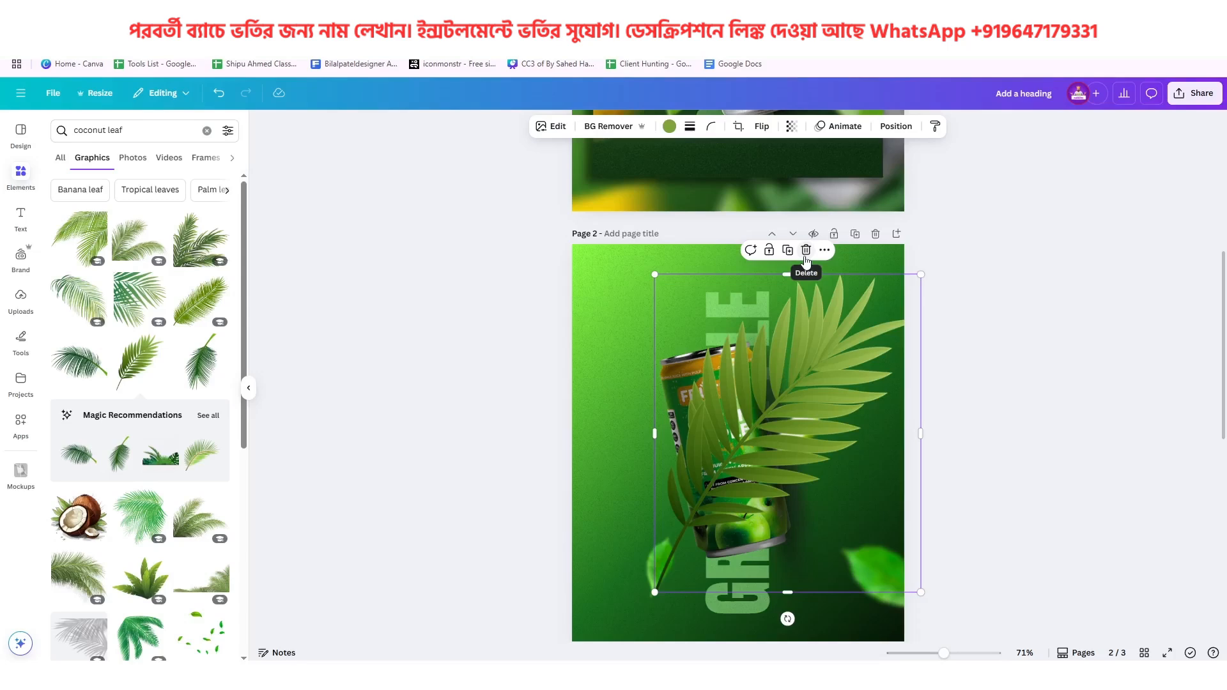
{"action": "left_click", "coordinate": [804, 255]}
Add the curved light-green palm leaf from the recommended graphics and move it onto page 3
{"action": "left_click", "coordinate": [209, 462]}
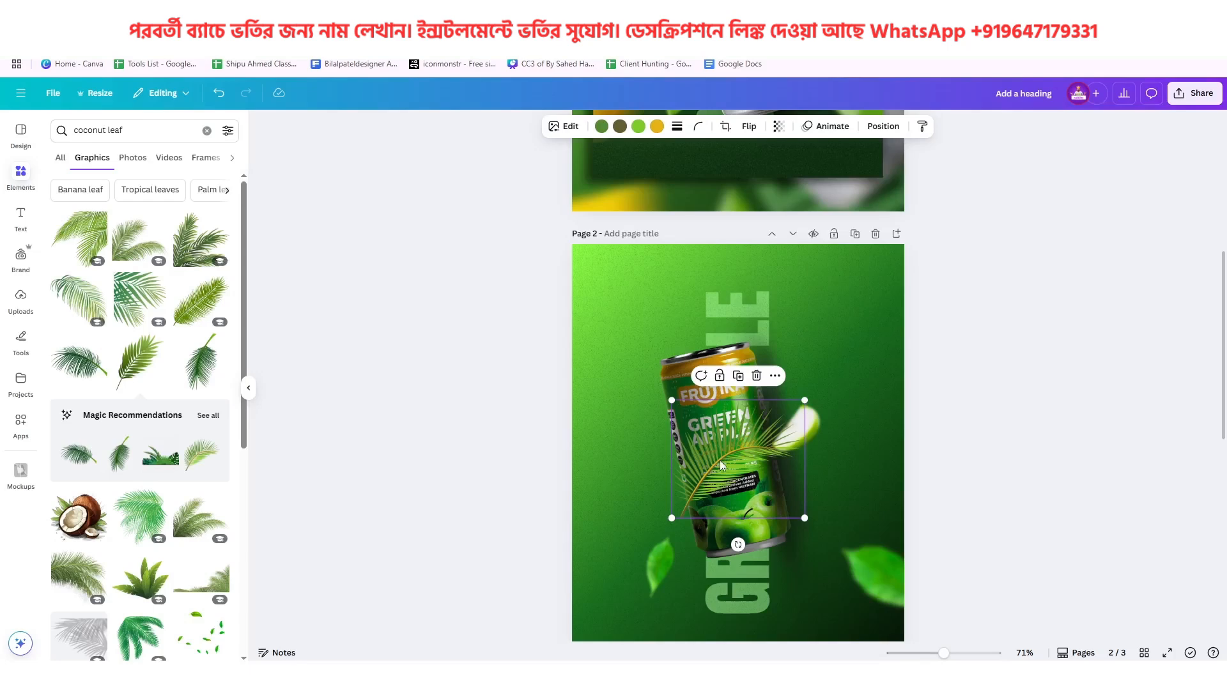
{"action": "scroll", "coordinate": [720, 466], "scroll_direction": "down", "scroll_amount": 2}
{"action": "left_click_drag", "start_coordinate": [725, 329], "coordinate": [733, 683]}
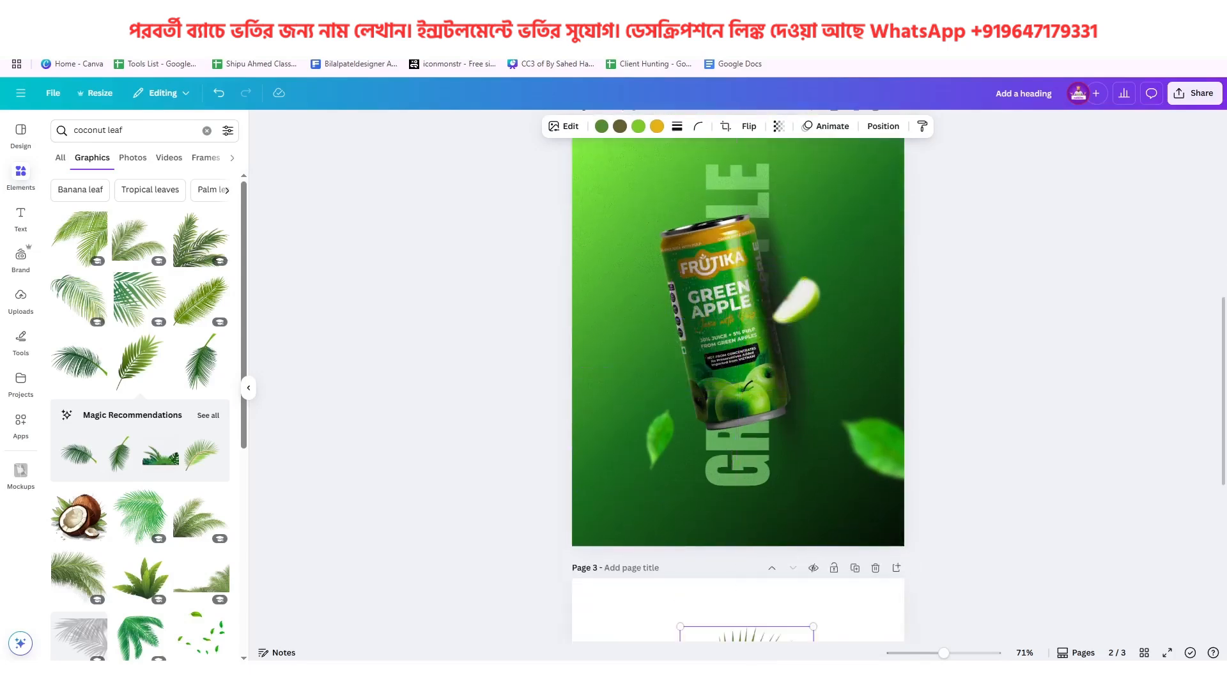
{"action": "scroll", "coordinate": [762, 346], "scroll_direction": "down", "scroll_amount": 4}
{"action": "left_click_drag", "start_coordinate": [766, 448], "coordinate": [760, 526]}
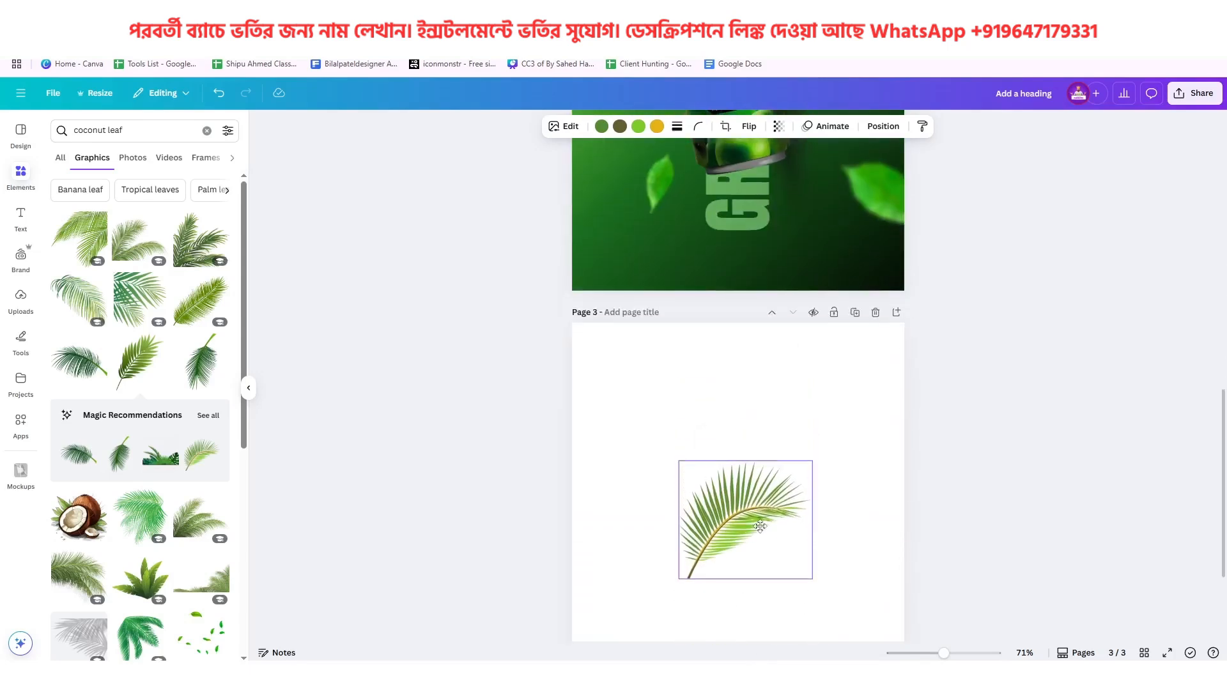
Enlarge the palm leaf to about 5.2 by 4.6 and place it near the middle of page 3
{"action": "scroll", "coordinate": [761, 528], "scroll_direction": "down", "scroll_amount": 3}
{"action": "left_click_drag", "start_coordinate": [744, 387], "coordinate": [745, 404]}
{"action": "left_click_drag", "start_coordinate": [811, 327], "coordinate": [861, 279]}
{"action": "left_click_drag", "start_coordinate": [681, 440], "coordinate": [658, 457]}
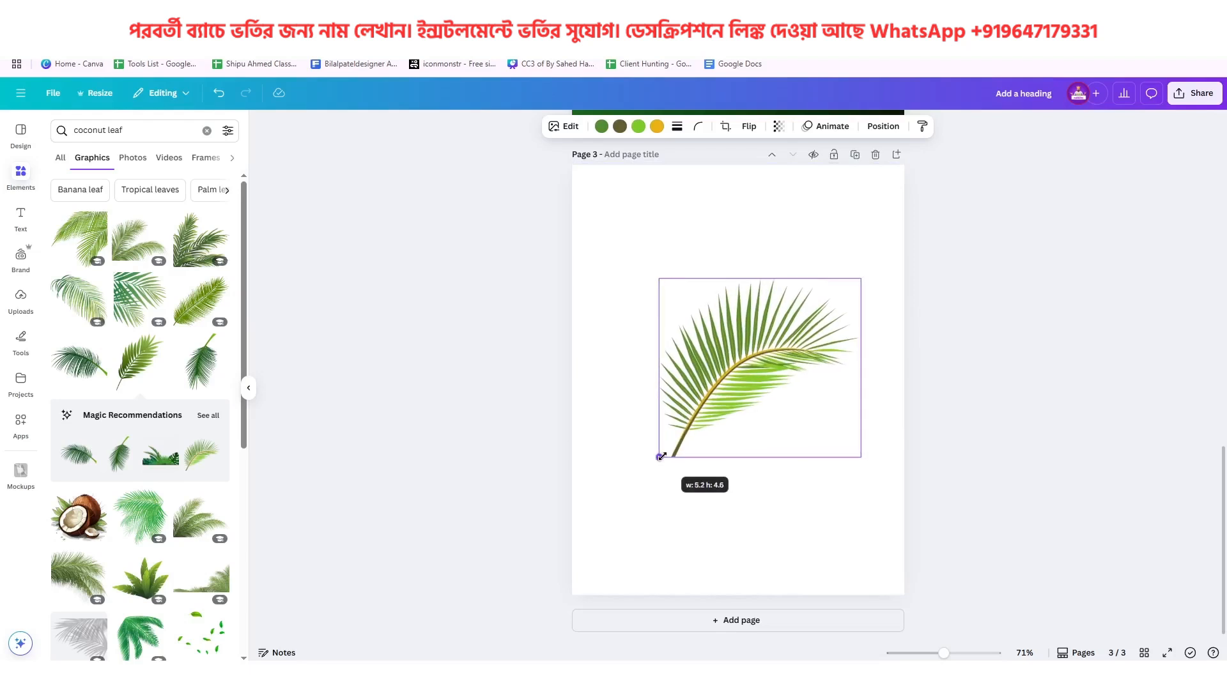
{"action": "left_click_drag", "start_coordinate": [744, 407], "coordinate": [720, 413]}
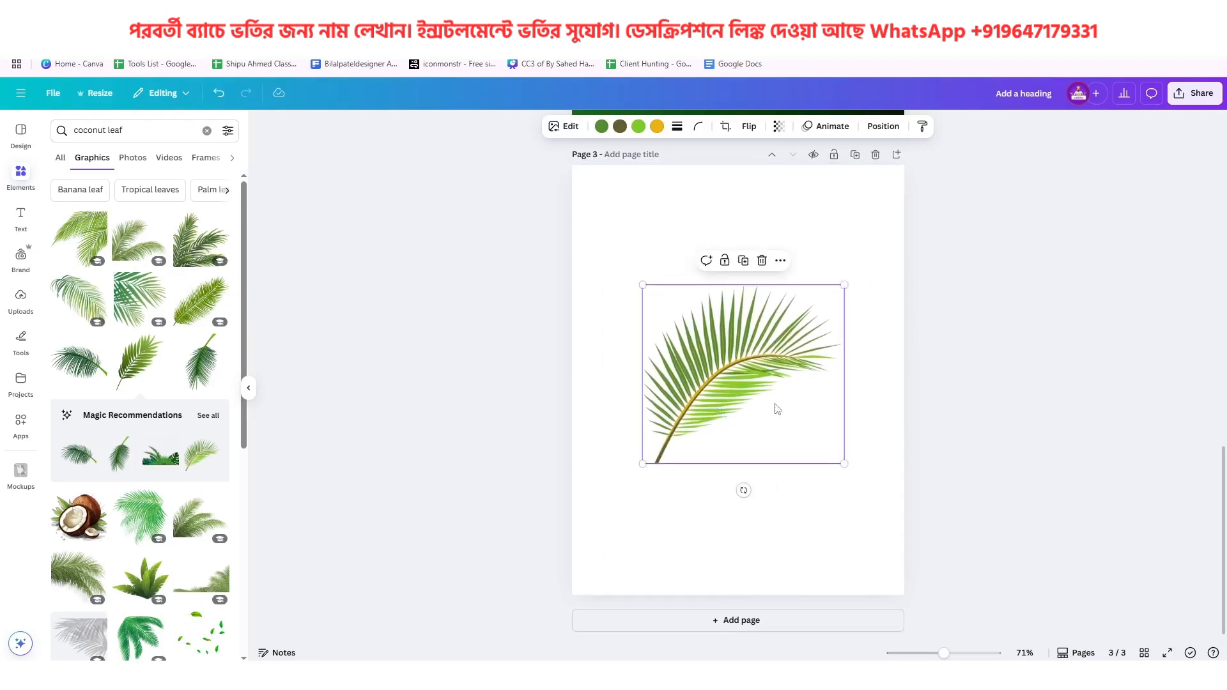
Download page 3 alone as a PNG with a transparent background at size 1
{"action": "left_click", "coordinate": [1193, 93]}
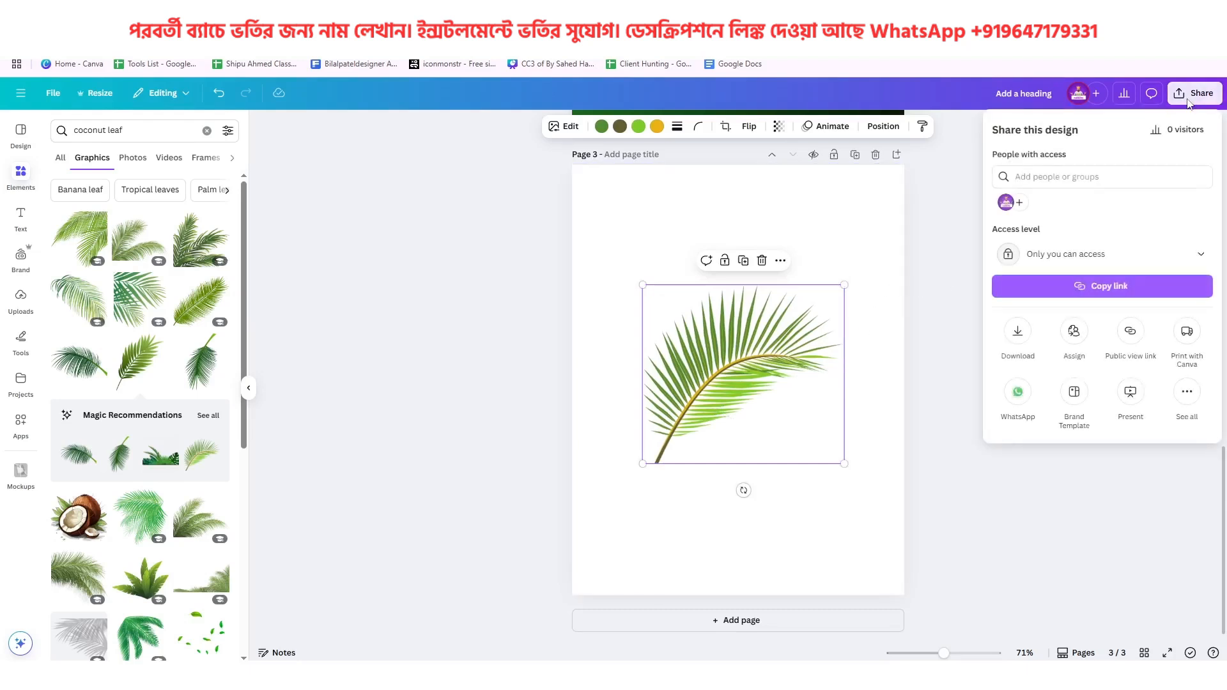
{"action": "left_click", "coordinate": [1017, 332]}
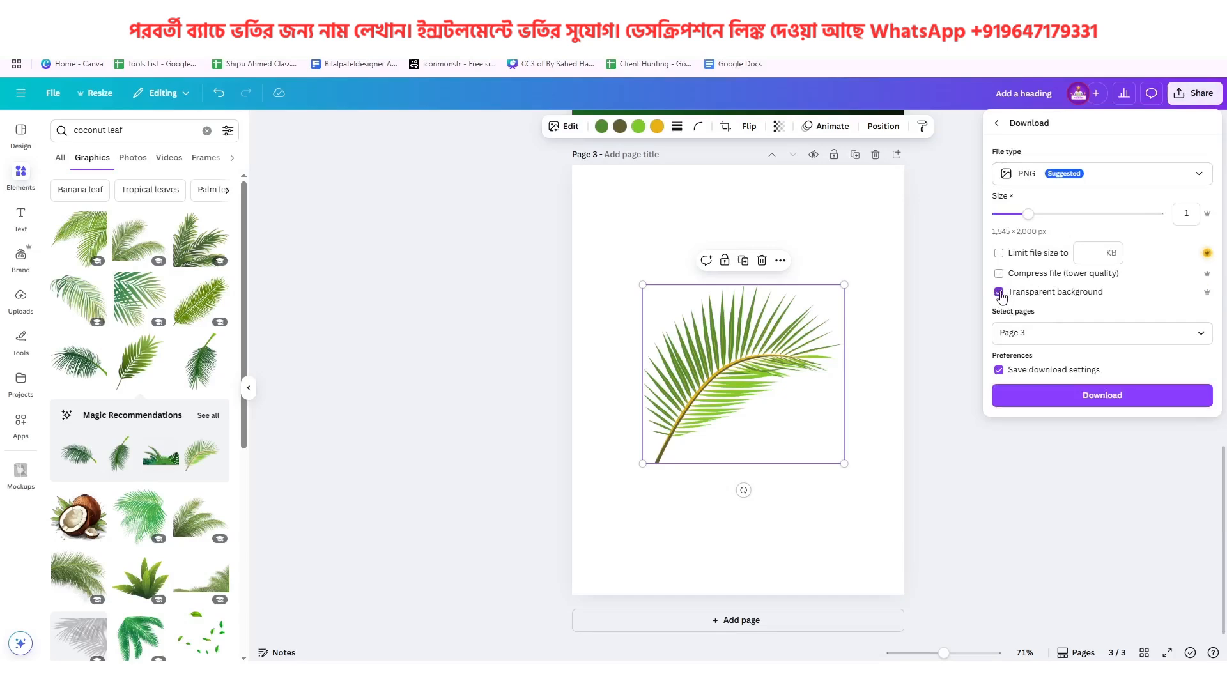
{"action": "left_click", "coordinate": [1077, 397]}
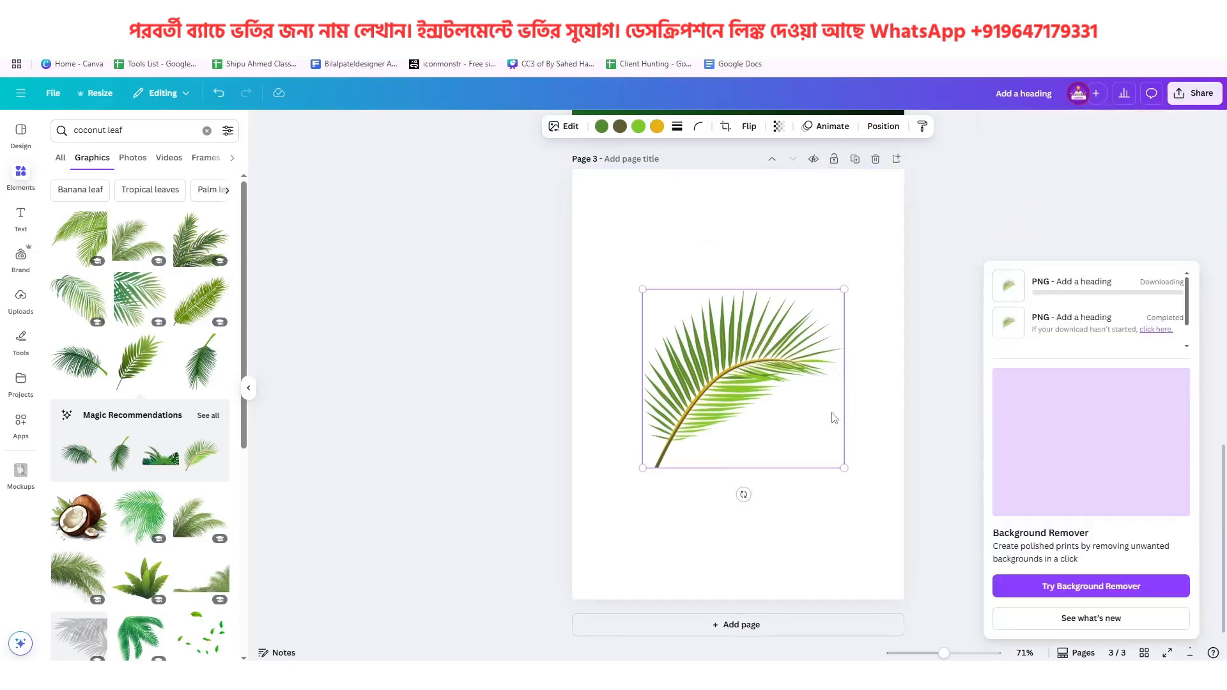
Place the downloaded palm leaf image Add a heading (8).png on page 2
{"action": "scroll", "coordinate": [832, 416], "scroll_direction": "up", "scroll_amount": 5}
{"action": "scroll", "coordinate": [832, 417], "scroll_direction": "up", "scroll_amount": 4}
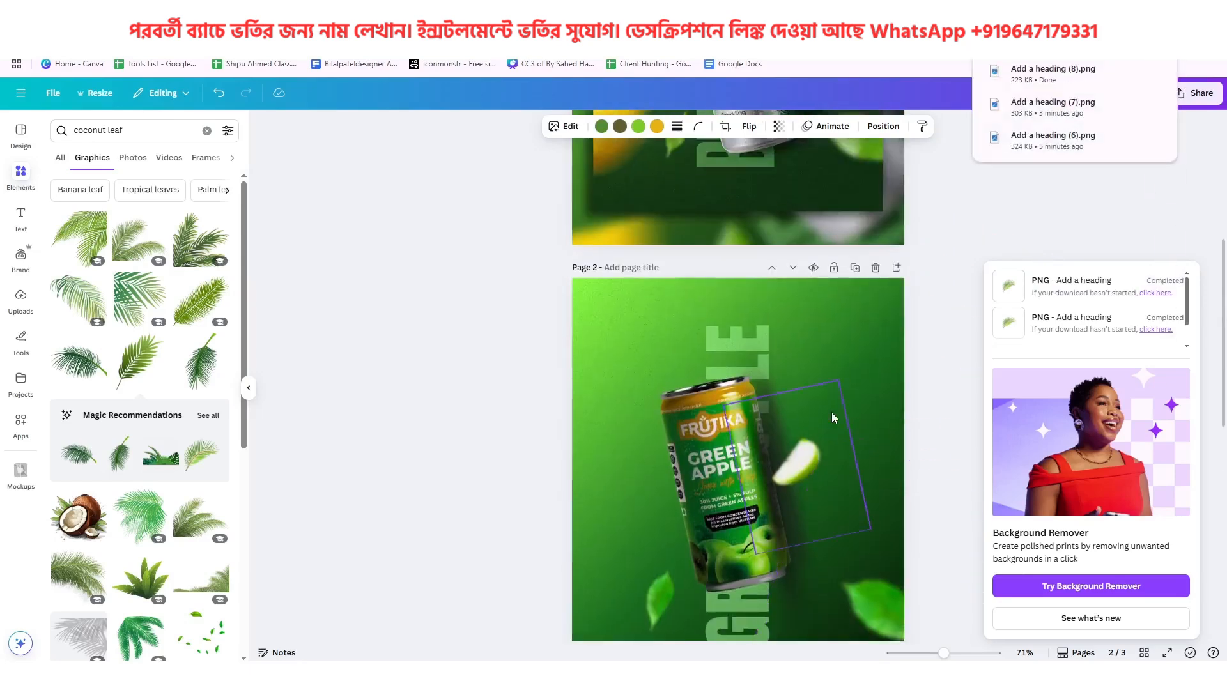
{"action": "left_click_drag", "start_coordinate": [1052, 74], "coordinate": [811, 388]}
{"action": "scroll", "coordinate": [799, 392], "scroll_direction": "down", "scroll_amount": 2}
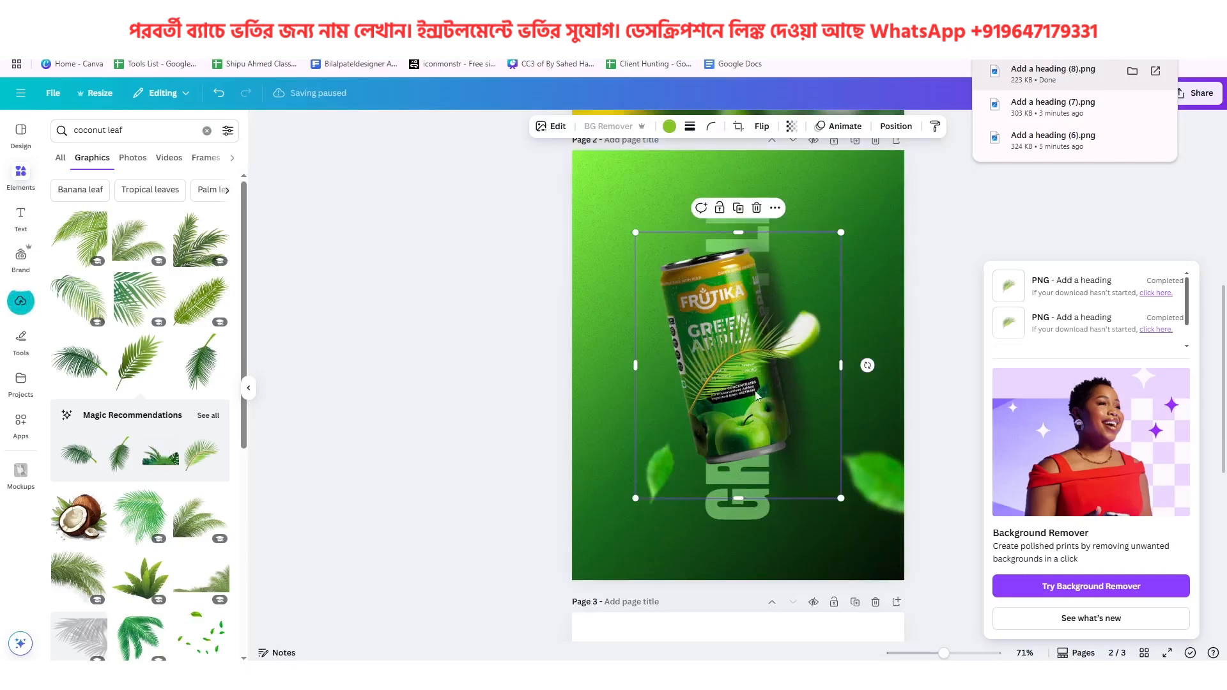
Check the palm leaf's direction on page 1 and flip the palm leaf image on page 2 horizontally
{"action": "scroll", "coordinate": [731, 355], "scroll_direction": "up", "scroll_amount": 8}
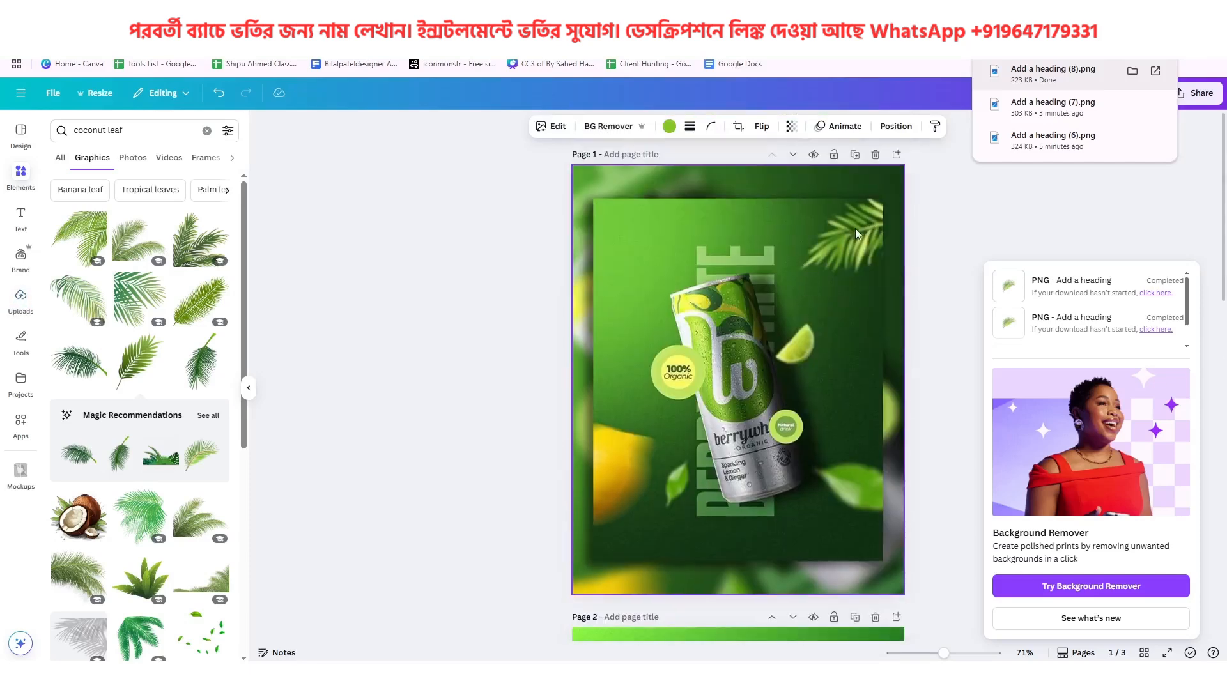
{"action": "scroll", "coordinate": [818, 324], "scroll_direction": "down", "scroll_amount": 8}
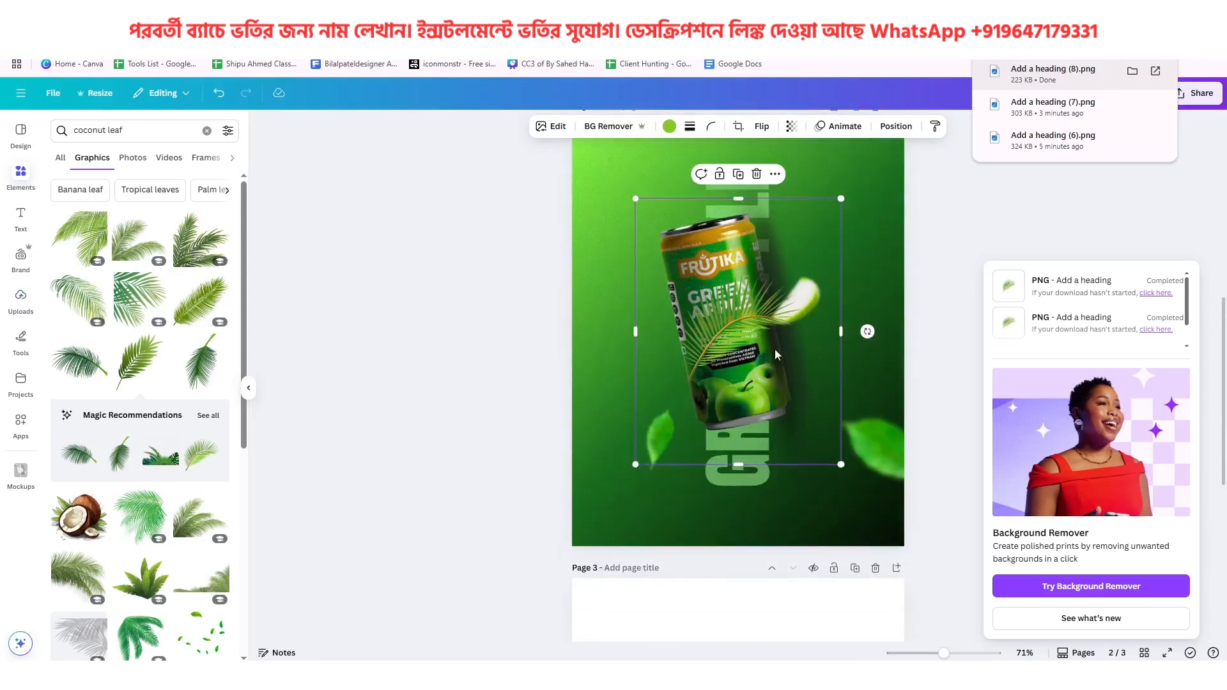
{"action": "left_click", "coordinate": [762, 127]}
{"action": "left_click", "coordinate": [764, 156]}
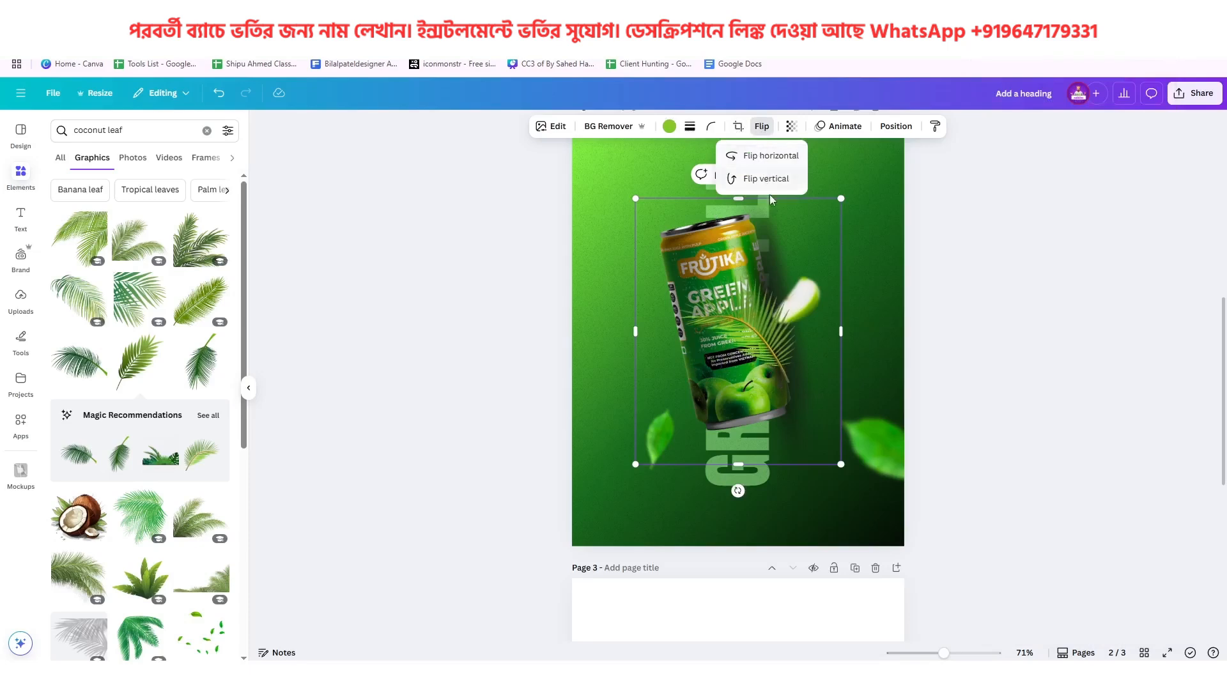
Blur the whole palm leaf image with an intensity of 28
{"action": "left_click", "coordinate": [554, 126]}
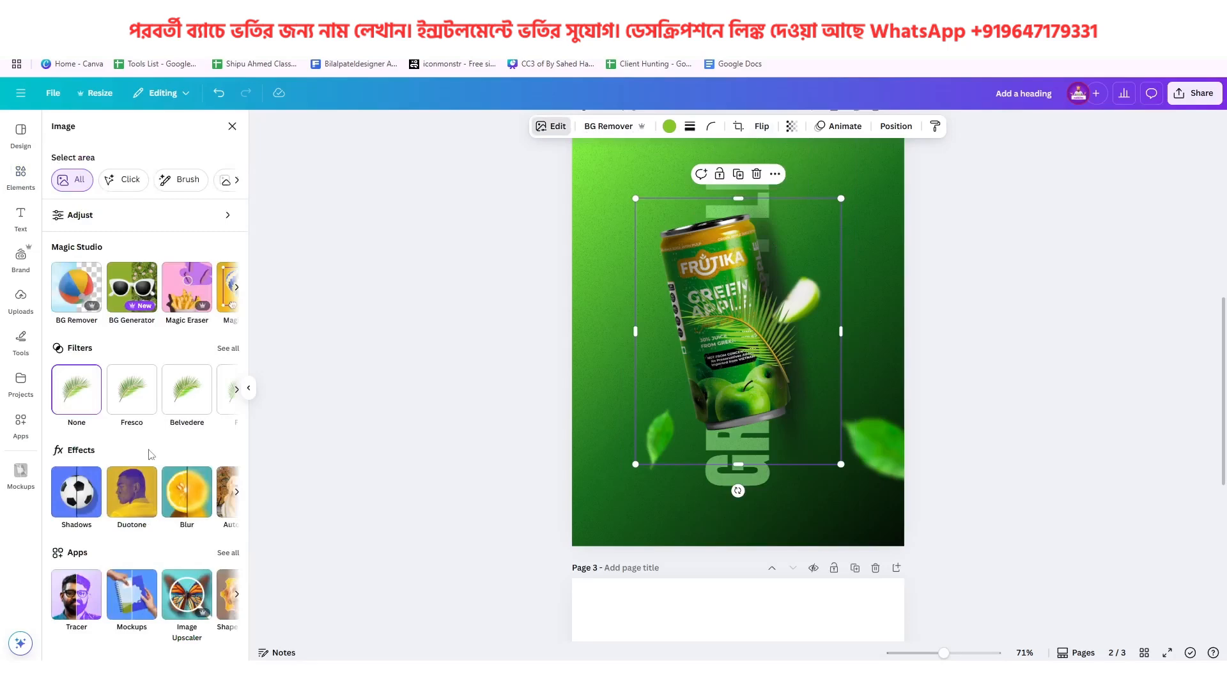
{"action": "left_click", "coordinate": [184, 505]}
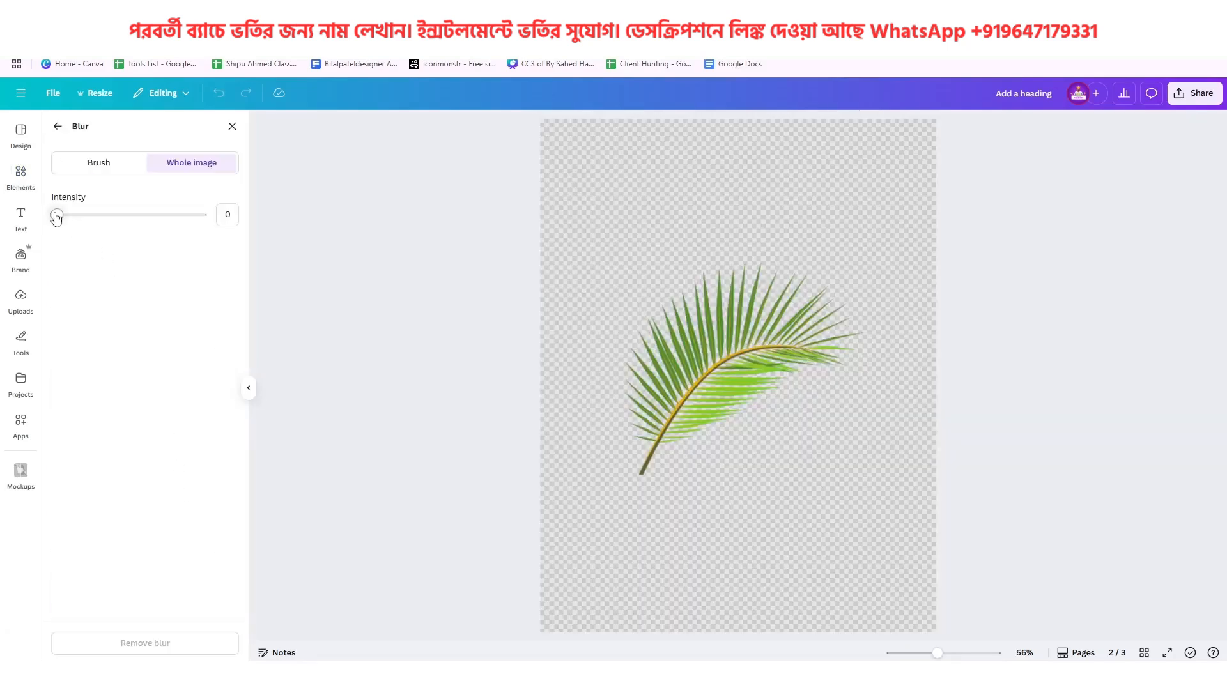
{"action": "left_click_drag", "start_coordinate": [59, 217], "coordinate": [99, 233]}
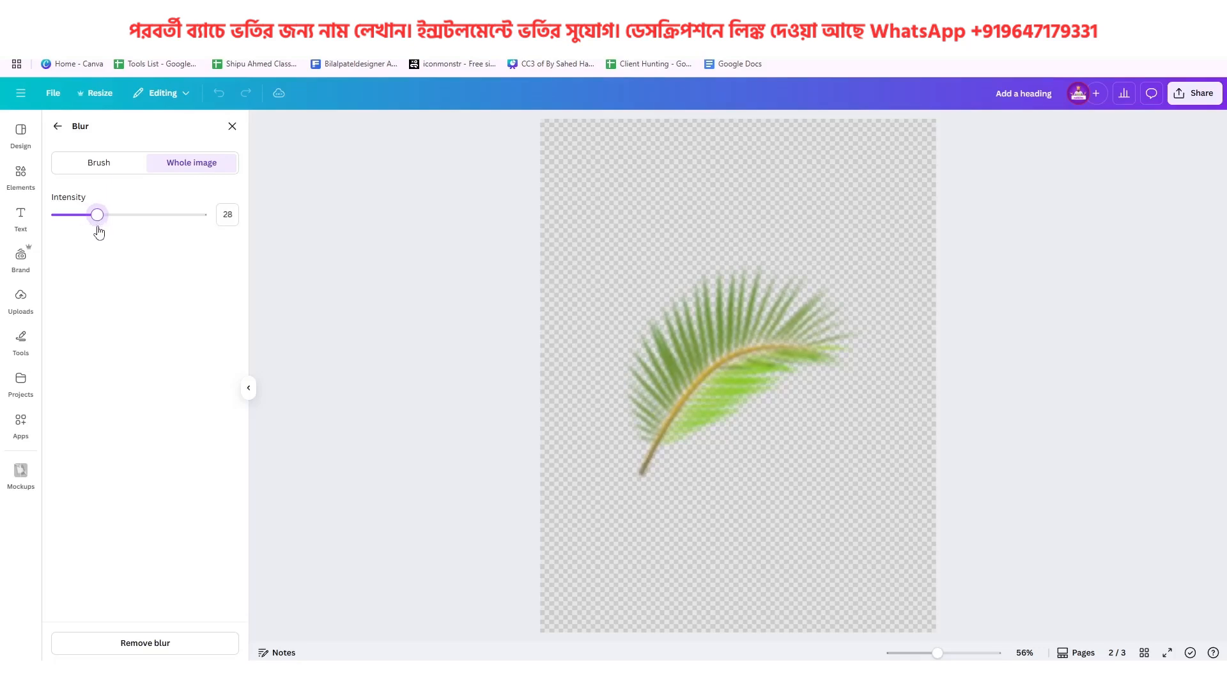
{"action": "left_click", "coordinate": [58, 131]}
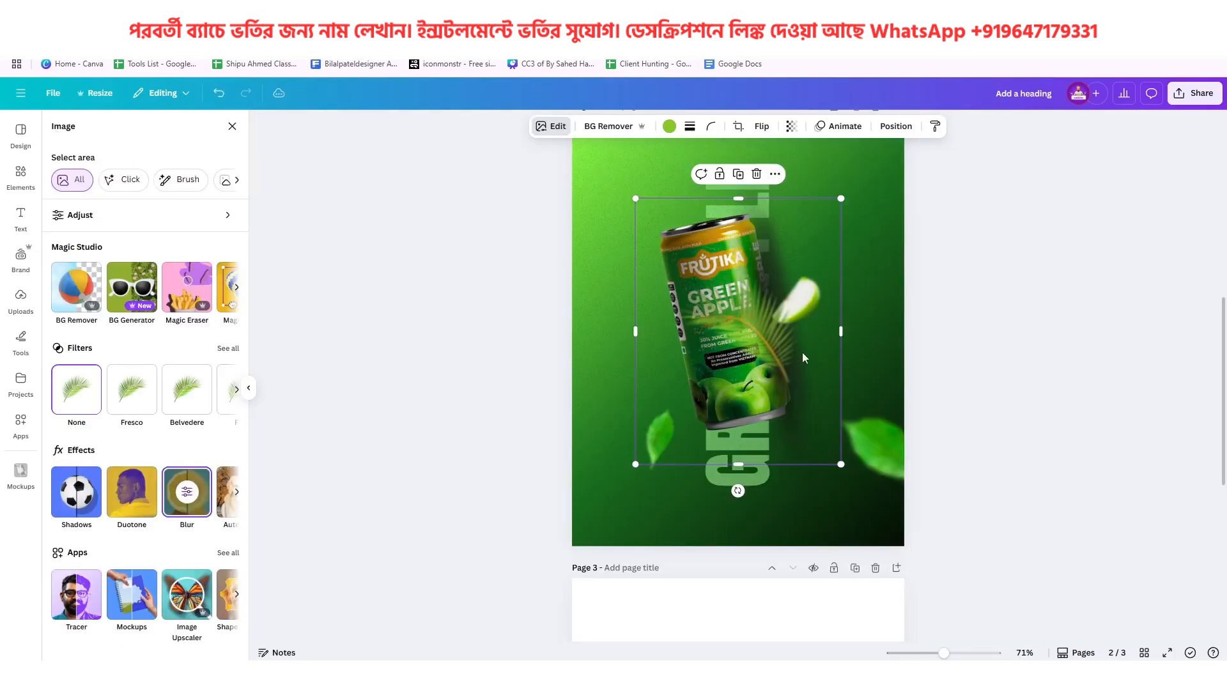
Rotate and enlarge the palm leaf and position it in page 2's upper-right corner, running partly off the edge like on page 1
{"action": "left_click_drag", "start_coordinate": [738, 490], "coordinate": [913, 375]}
{"action": "scroll", "coordinate": [790, 473], "scroll_direction": "up", "scroll_amount": 2}
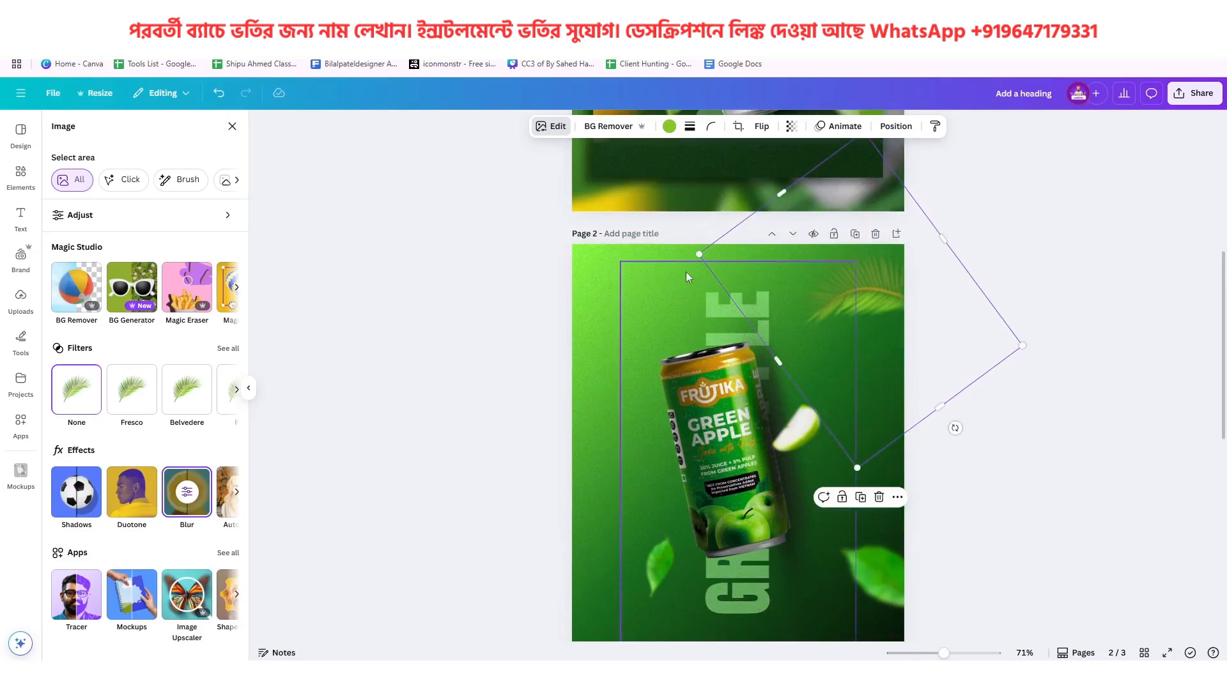
{"action": "left_click_drag", "start_coordinate": [699, 255], "coordinate": [636, 235]}
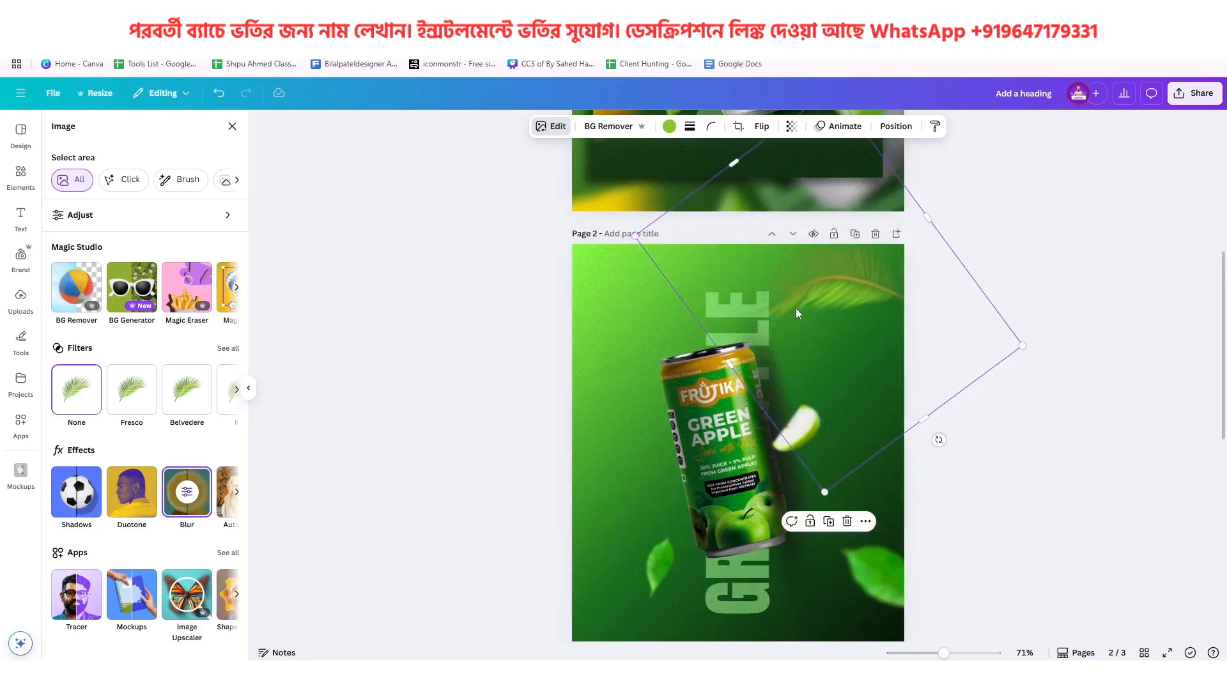
{"action": "left_click_drag", "start_coordinate": [796, 308], "coordinate": [888, 309]}
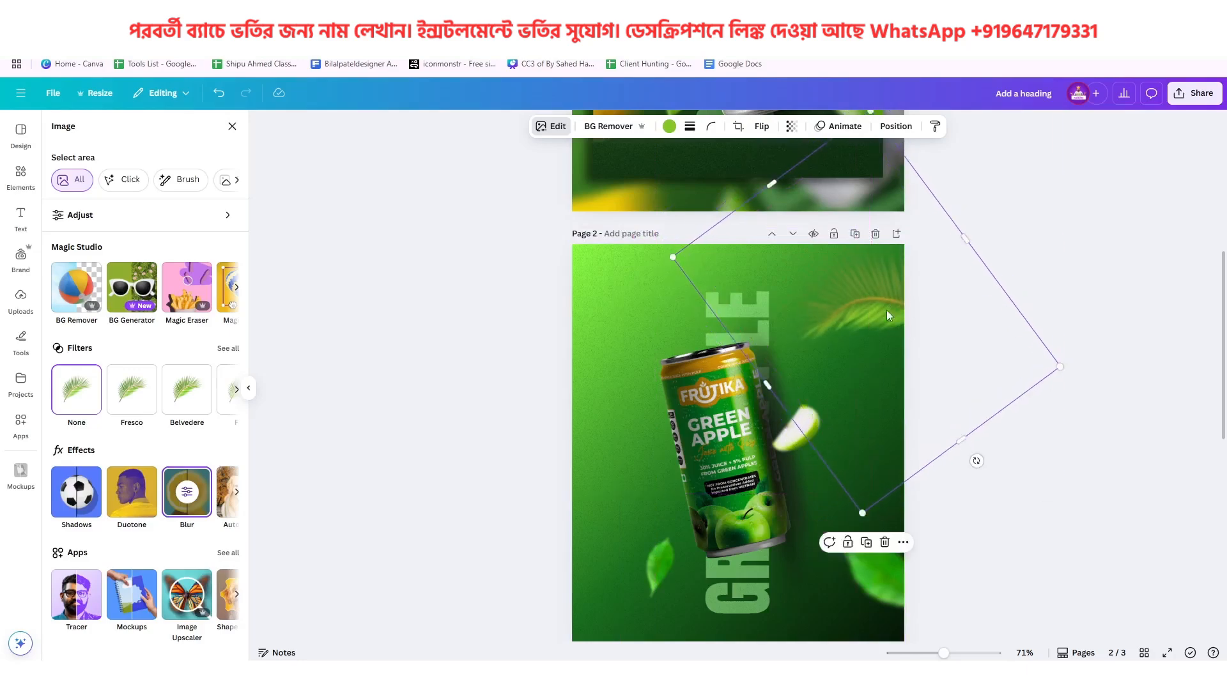
{"action": "scroll", "coordinate": [885, 314], "scroll_direction": "up", "scroll_amount": 5}
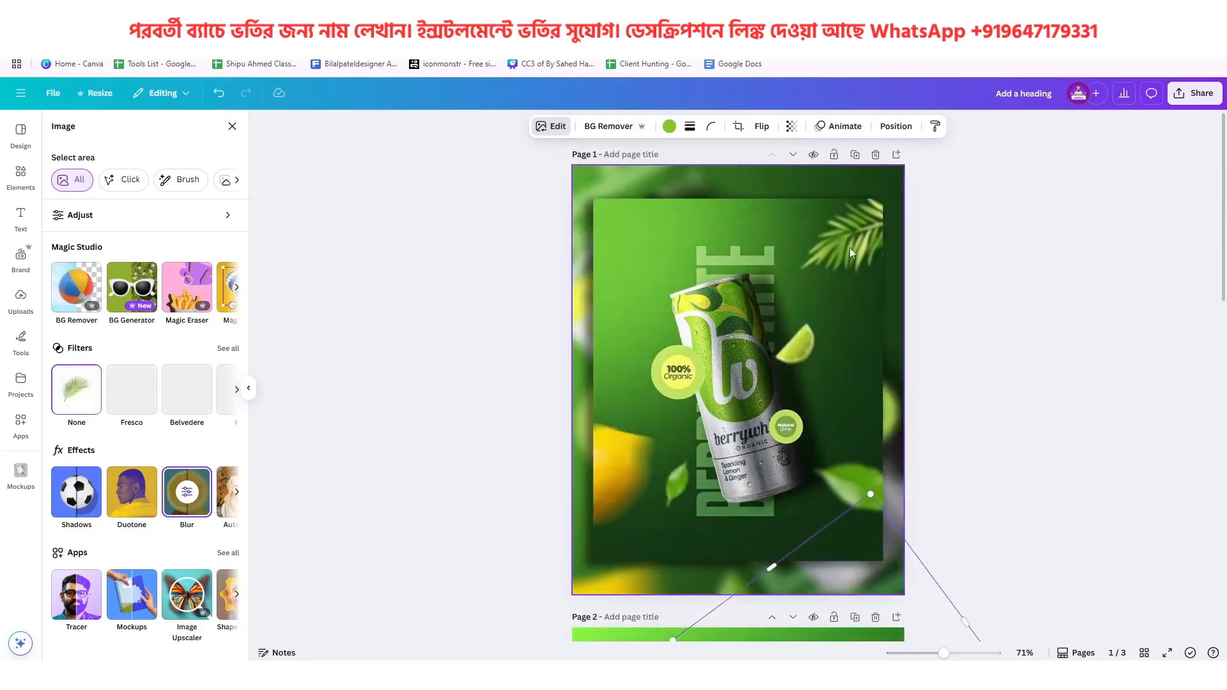
Delete the blurred palm leaf from page 2 and the palm leaf graphic it was made from on page 3
{"action": "scroll", "coordinate": [853, 256], "scroll_direction": "down", "scroll_amount": 5}
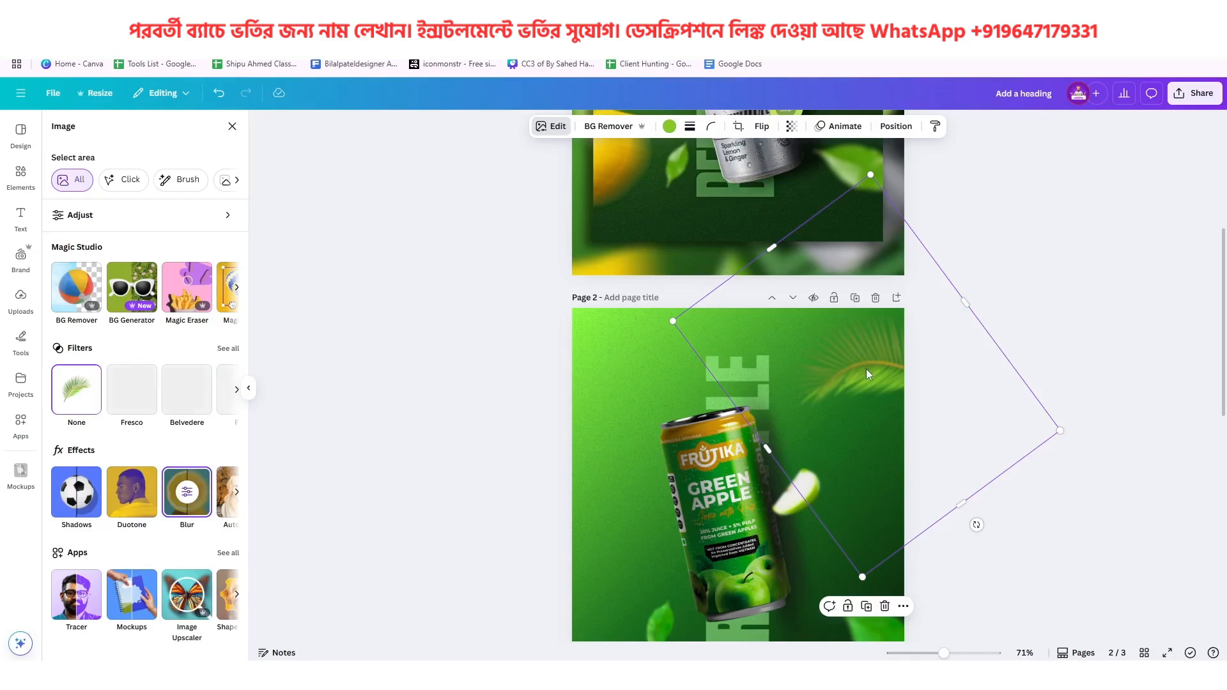
{"action": "left_click", "coordinate": [886, 611]}
{"action": "scroll", "coordinate": [788, 455], "scroll_direction": "down", "scroll_amount": 6}
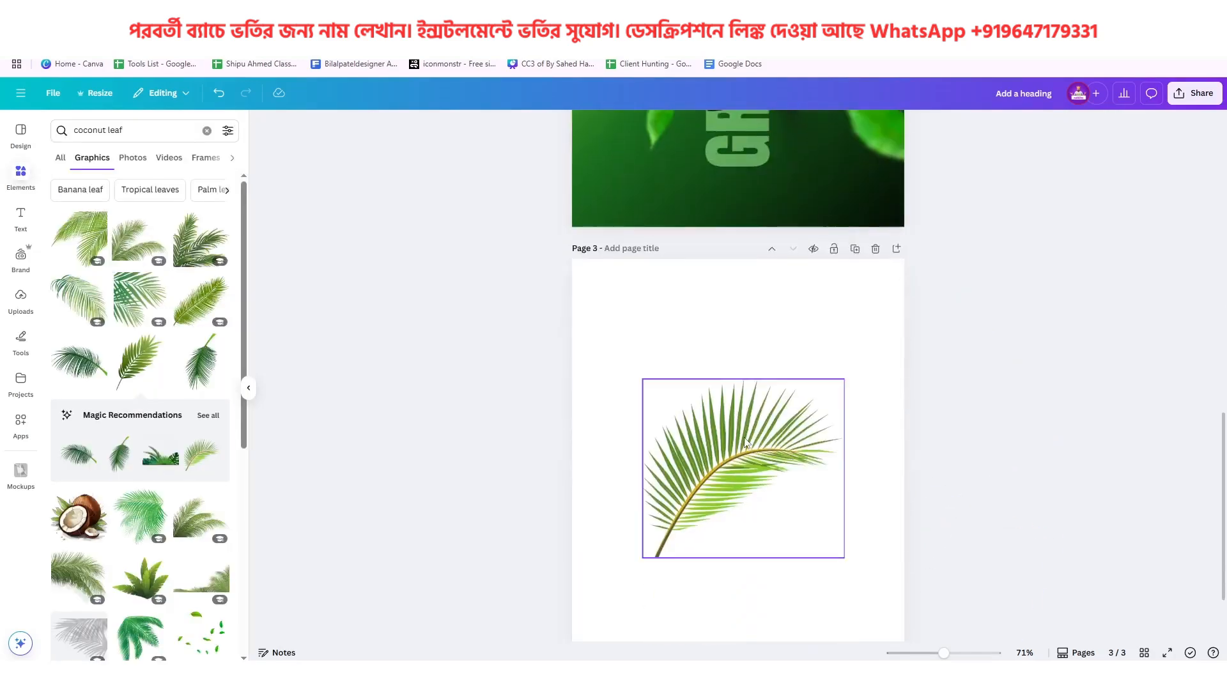
{"action": "left_click", "coordinate": [745, 441]}
{"action": "left_click", "coordinate": [760, 353]}
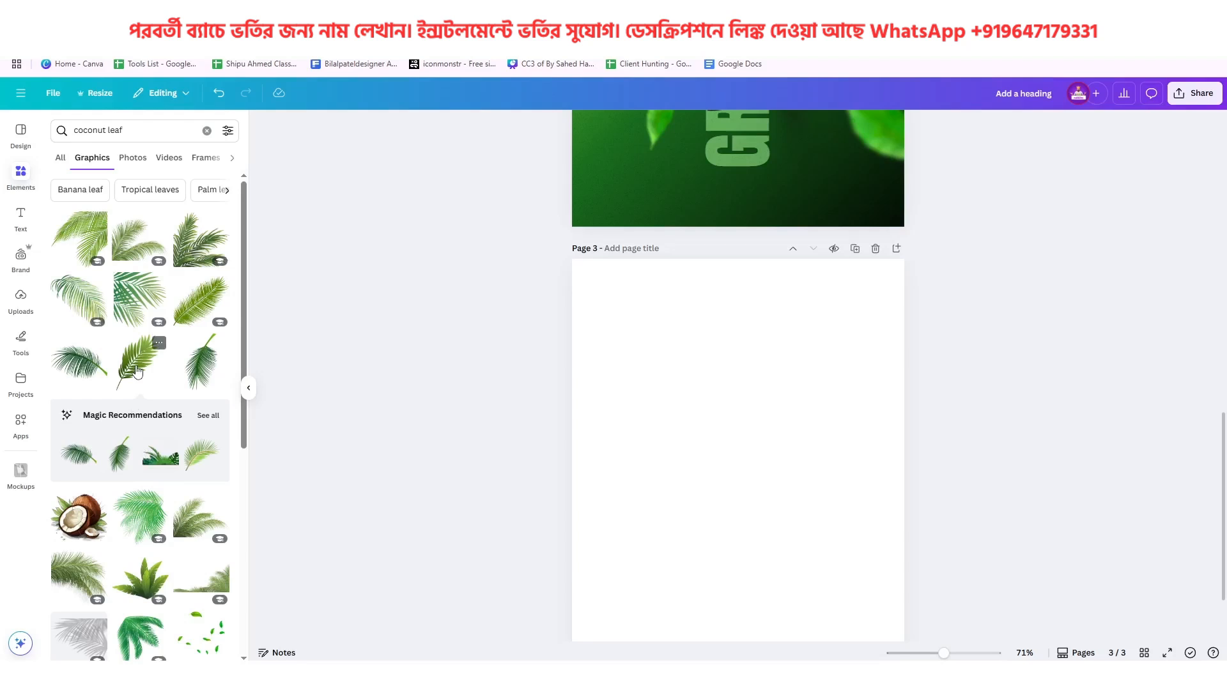
{"action": "scroll", "coordinate": [137, 371], "scroll_direction": "down", "scroll_amount": 4}
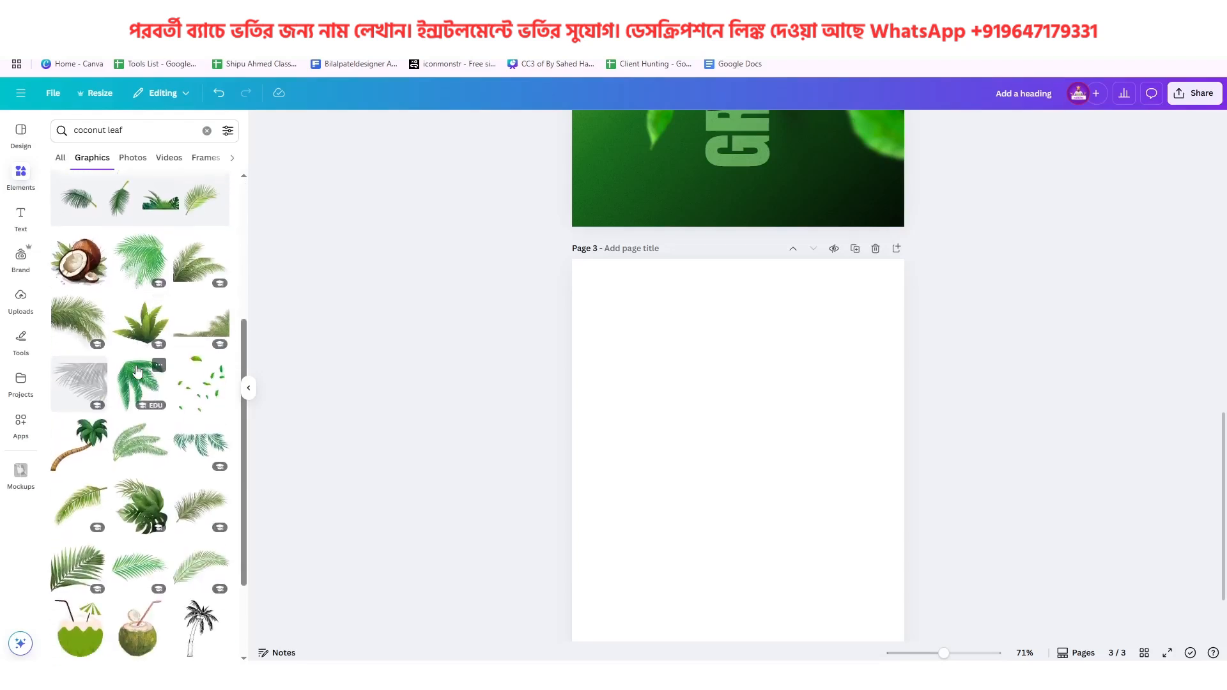
{"action": "scroll", "coordinate": [137, 370], "scroll_direction": "down", "scroll_amount": 1}
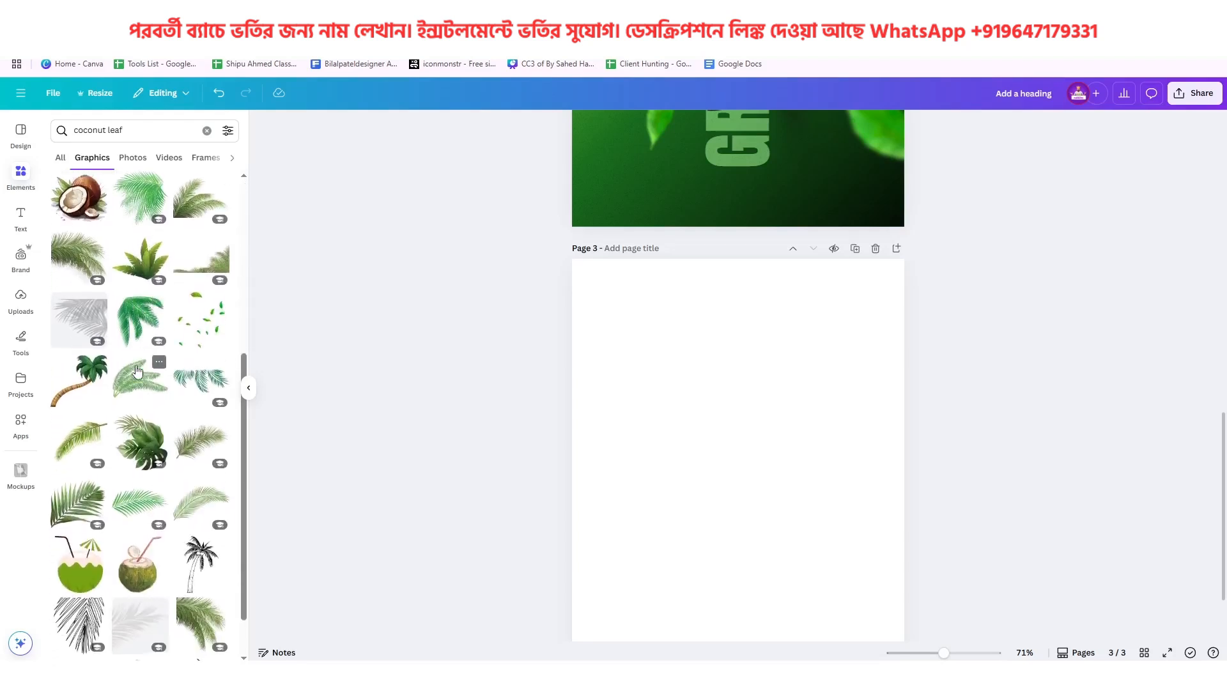
{"action": "scroll", "coordinate": [137, 371], "scroll_direction": "down", "scroll_amount": 6}
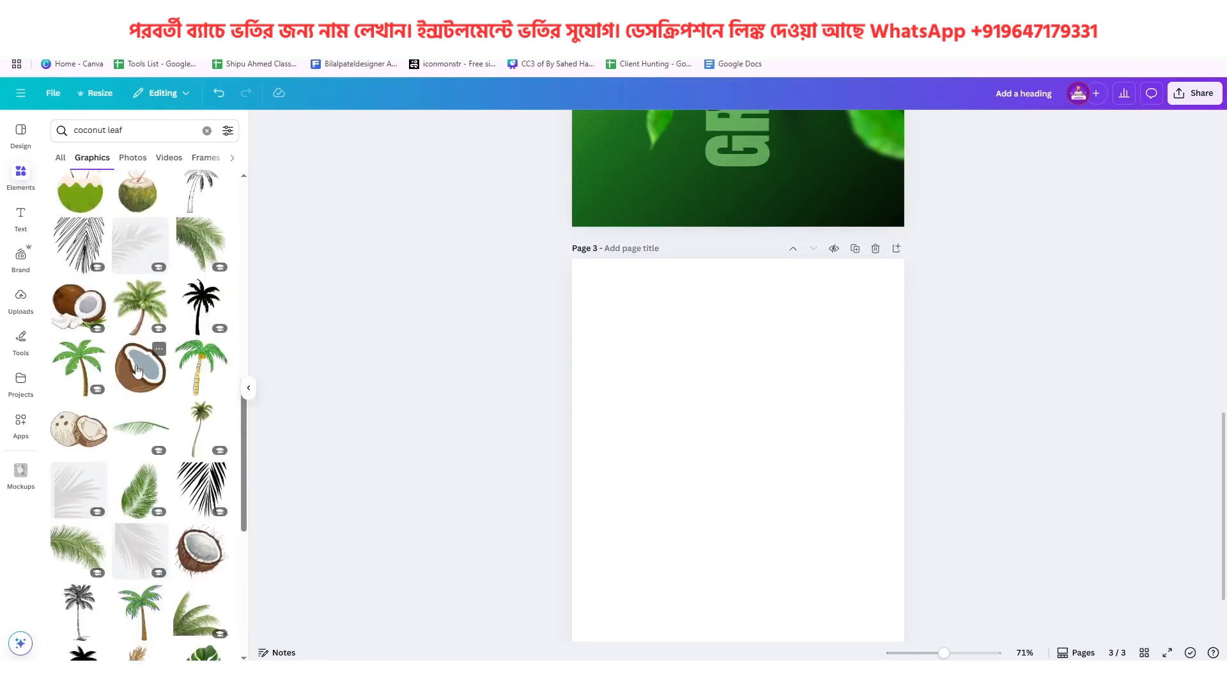
{"action": "scroll", "coordinate": [137, 369], "scroll_direction": "down", "scroll_amount": 2}
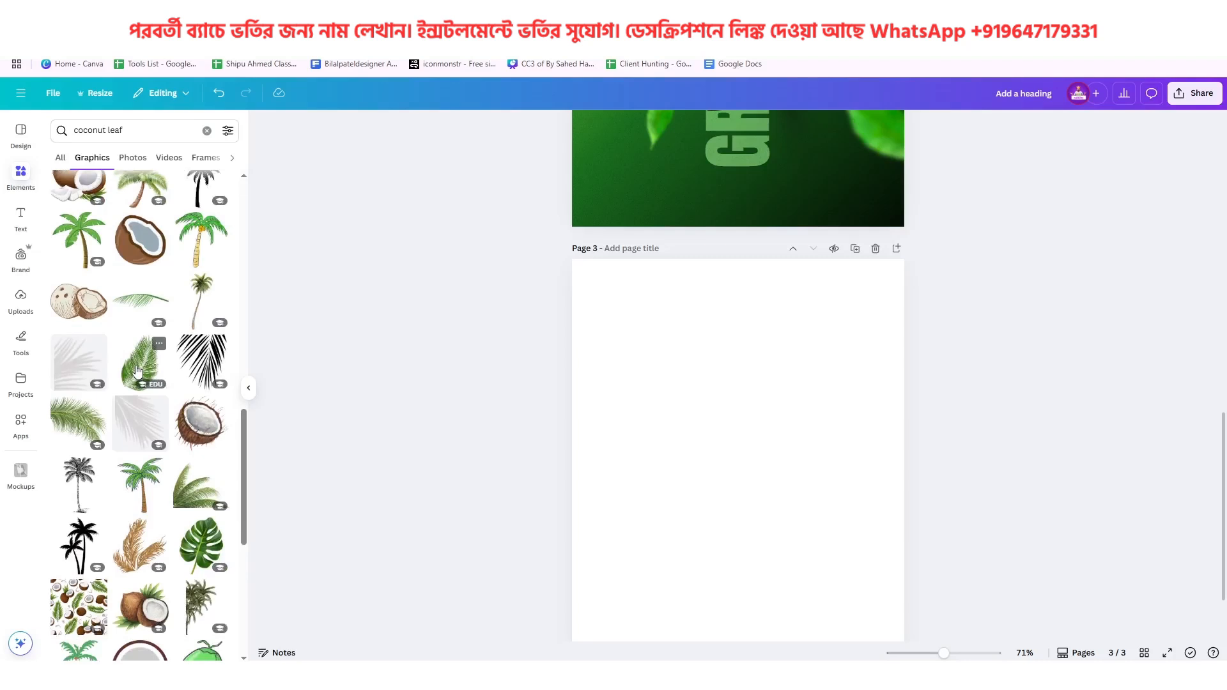
{"action": "left_click", "coordinate": [137, 370]}
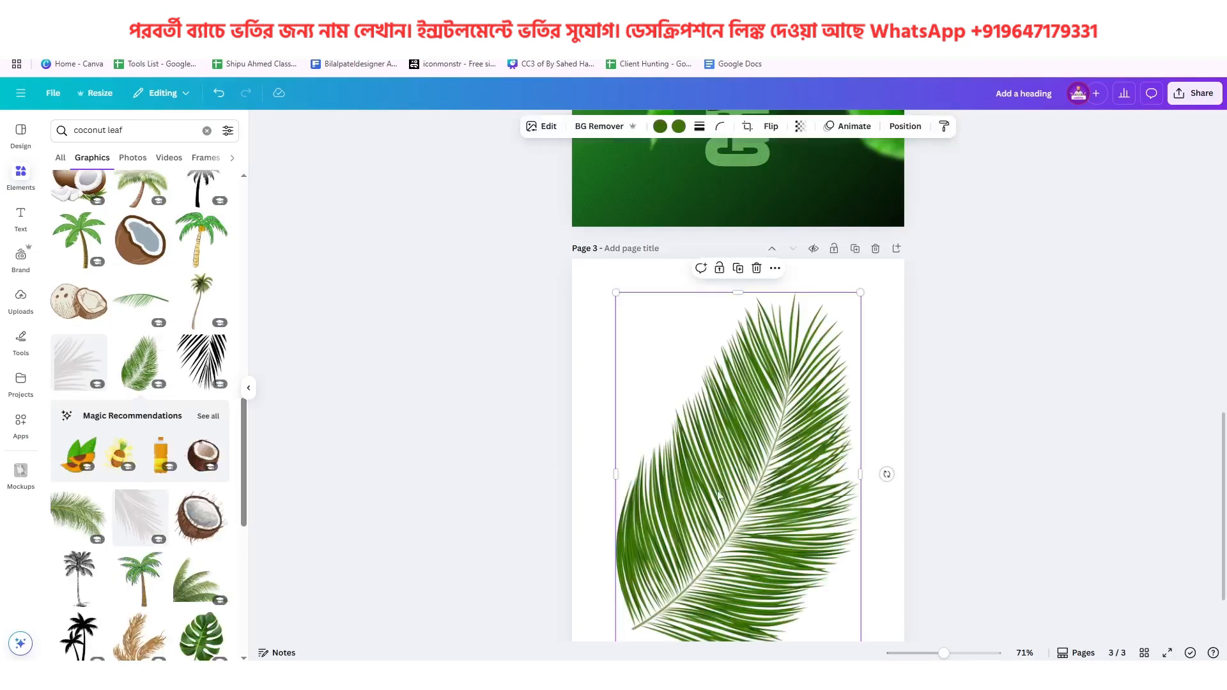
{"action": "left_click", "coordinate": [757, 268]}
Add the broad-bladed green palm frond from the coconut leaf graphics to page 3, shrink it and center it on the page
{"action": "scroll", "coordinate": [141, 439], "scroll_direction": "up", "scroll_amount": 5}
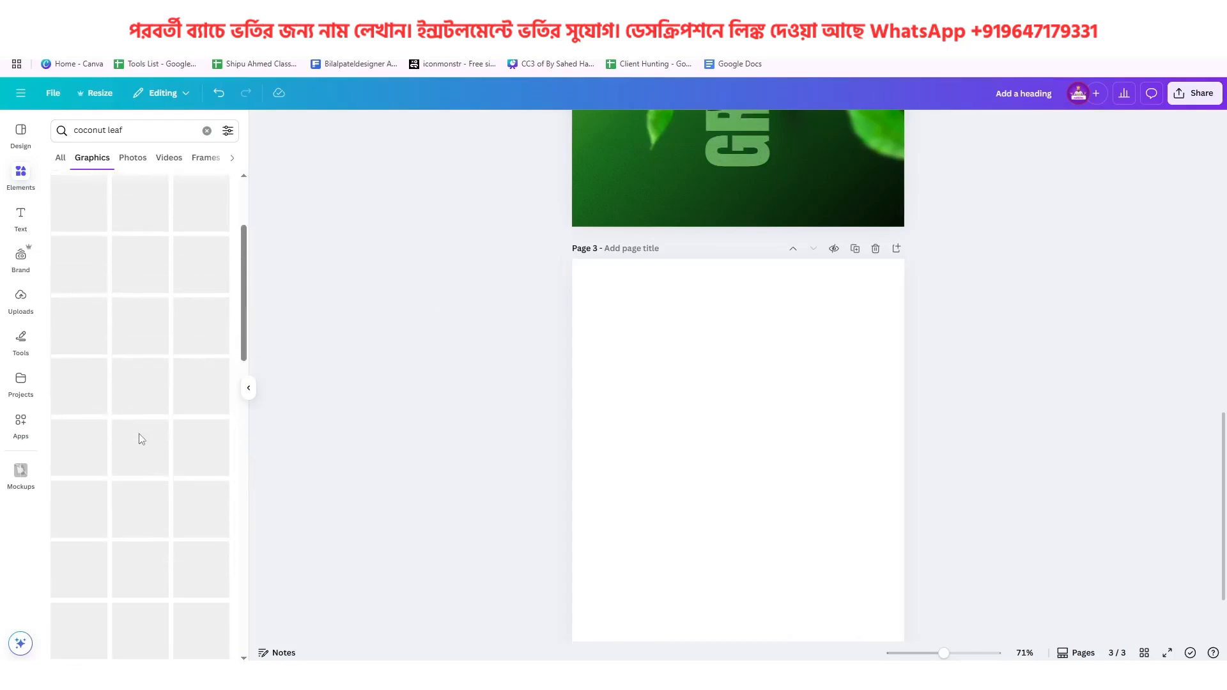
{"action": "scroll", "coordinate": [141, 383], "scroll_direction": "up", "scroll_amount": 3}
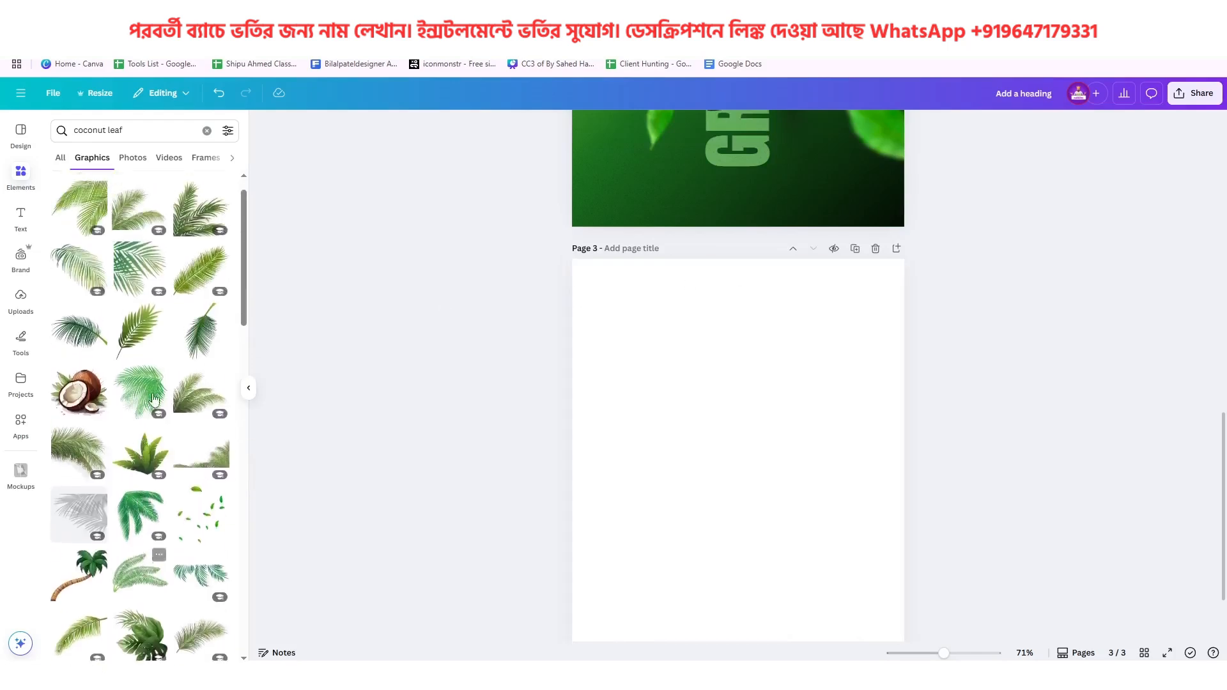
{"action": "left_click", "coordinate": [142, 337]}
{"action": "left_click_drag", "start_coordinate": [749, 456], "coordinate": [825, 436]}
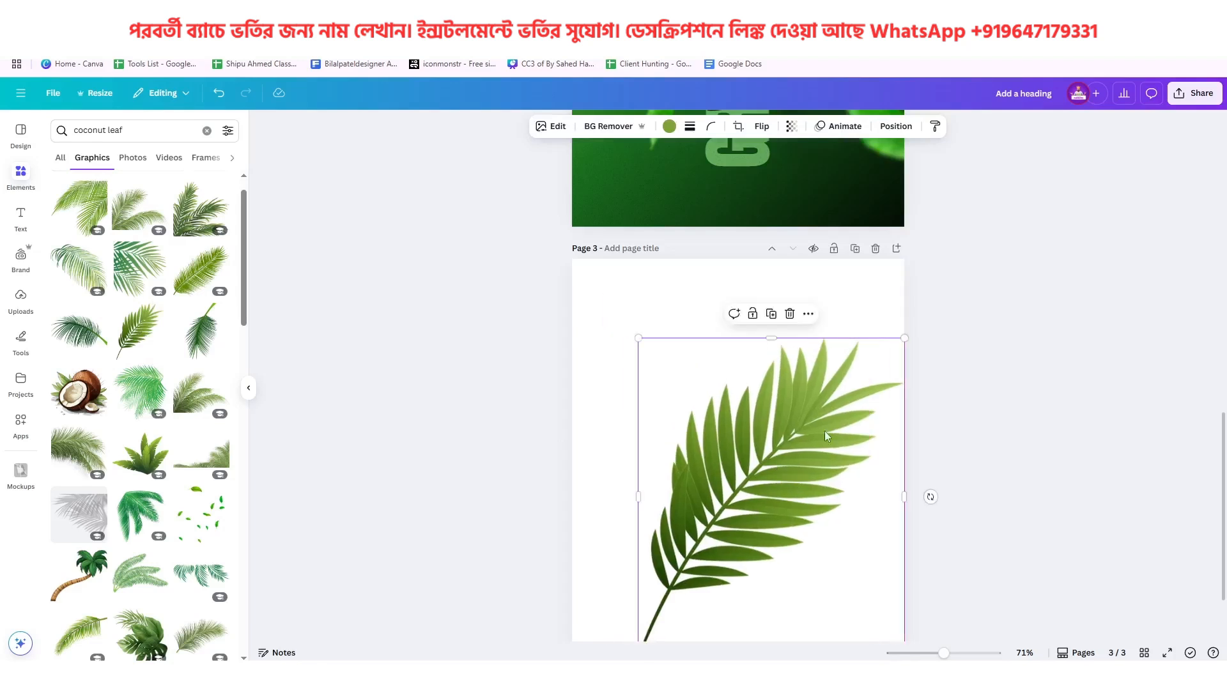
{"action": "left_click_drag", "start_coordinate": [903, 338], "coordinate": [817, 440]}
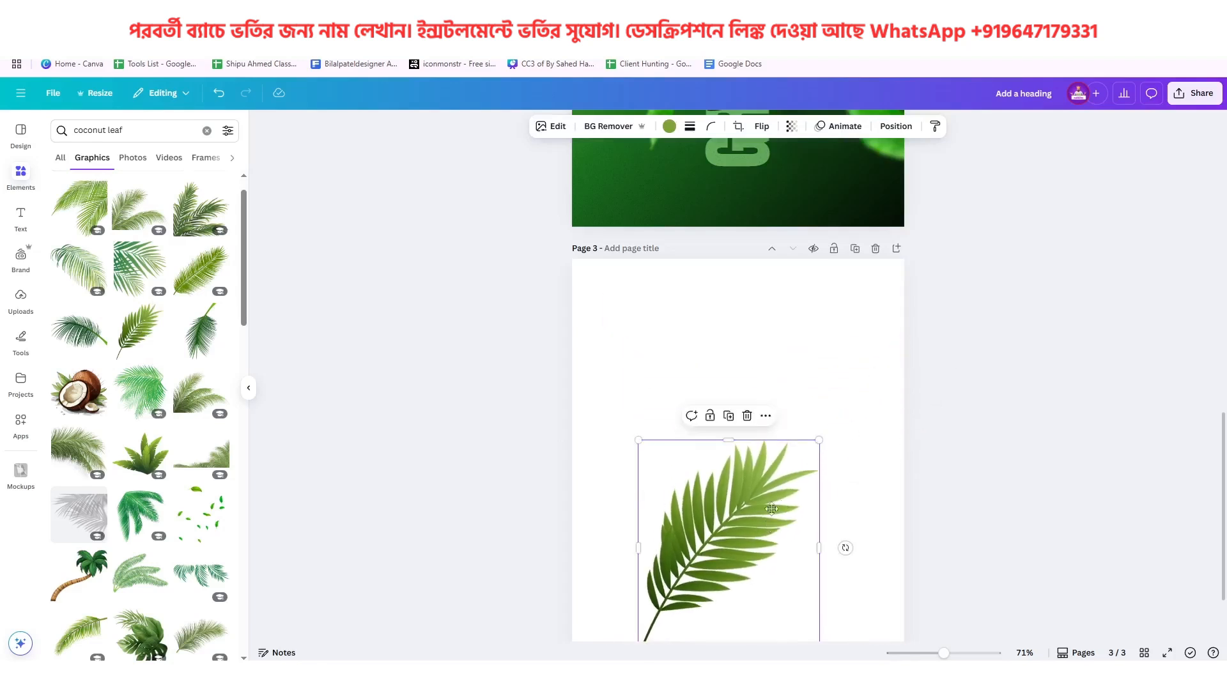
{"action": "left_click_drag", "start_coordinate": [769, 518], "coordinate": [800, 477]}
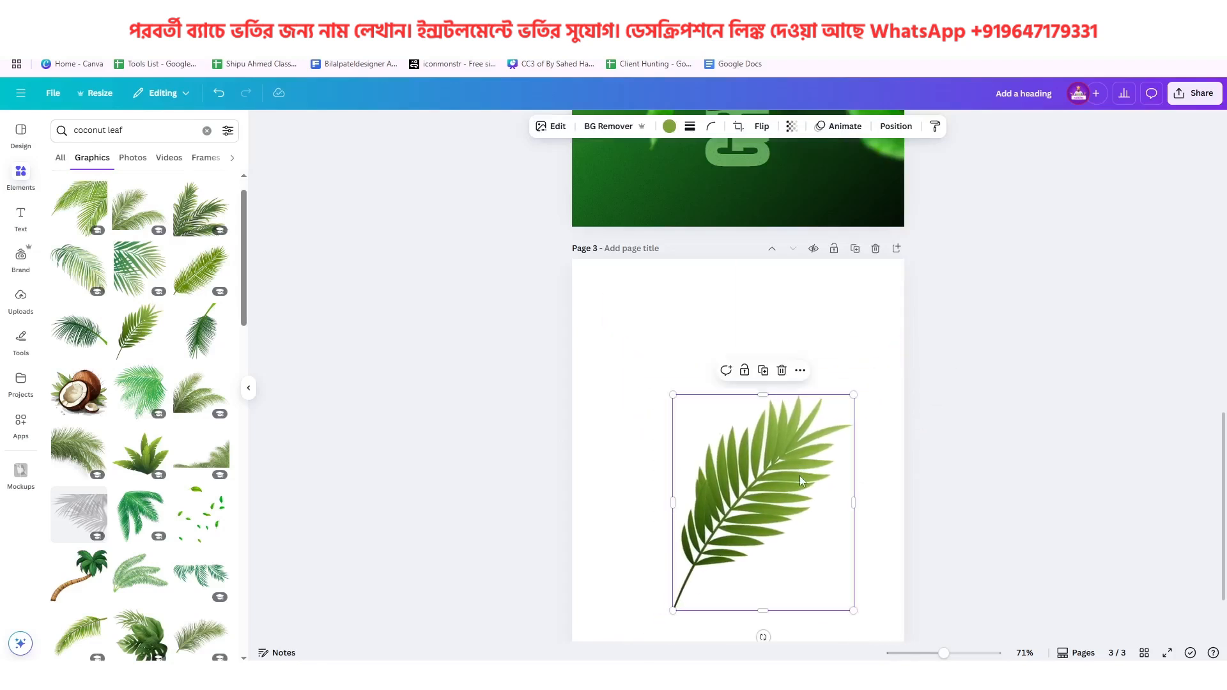
{"action": "scroll", "coordinate": [779, 403], "scroll_direction": "down", "scroll_amount": 2}
{"action": "left_click_drag", "start_coordinate": [779, 403], "coordinate": [757, 382]}
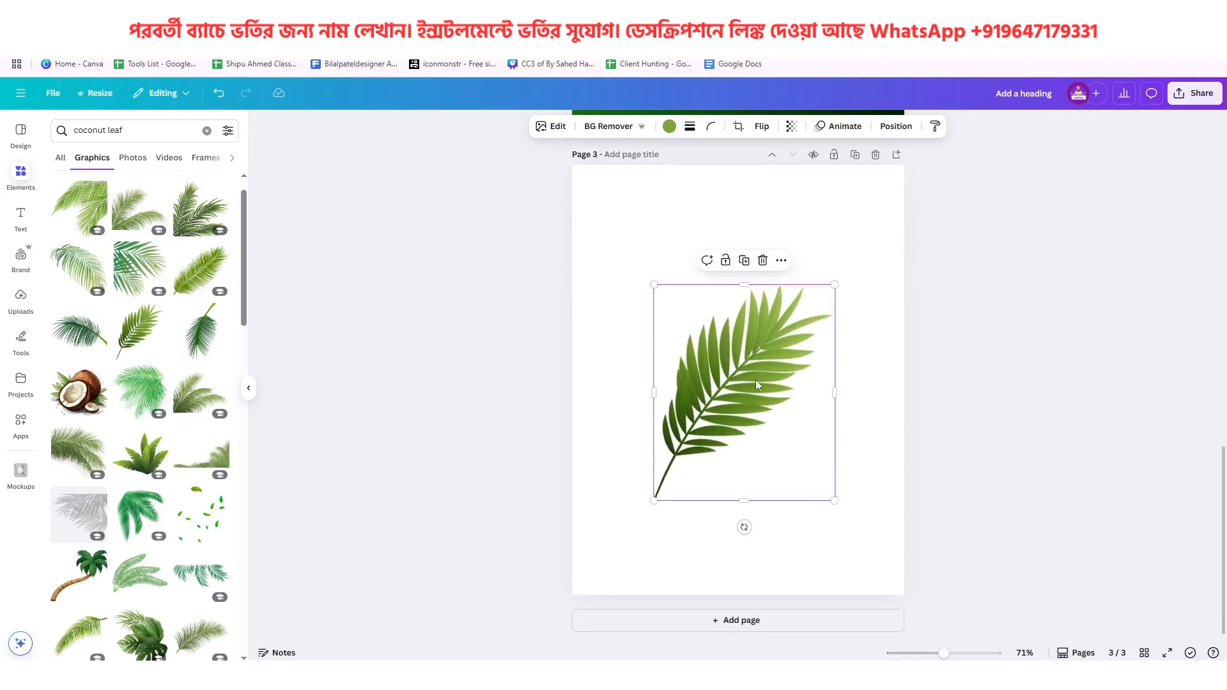
Download page 3 as a PNG with a transparent background
{"action": "left_click", "coordinate": [1194, 93]}
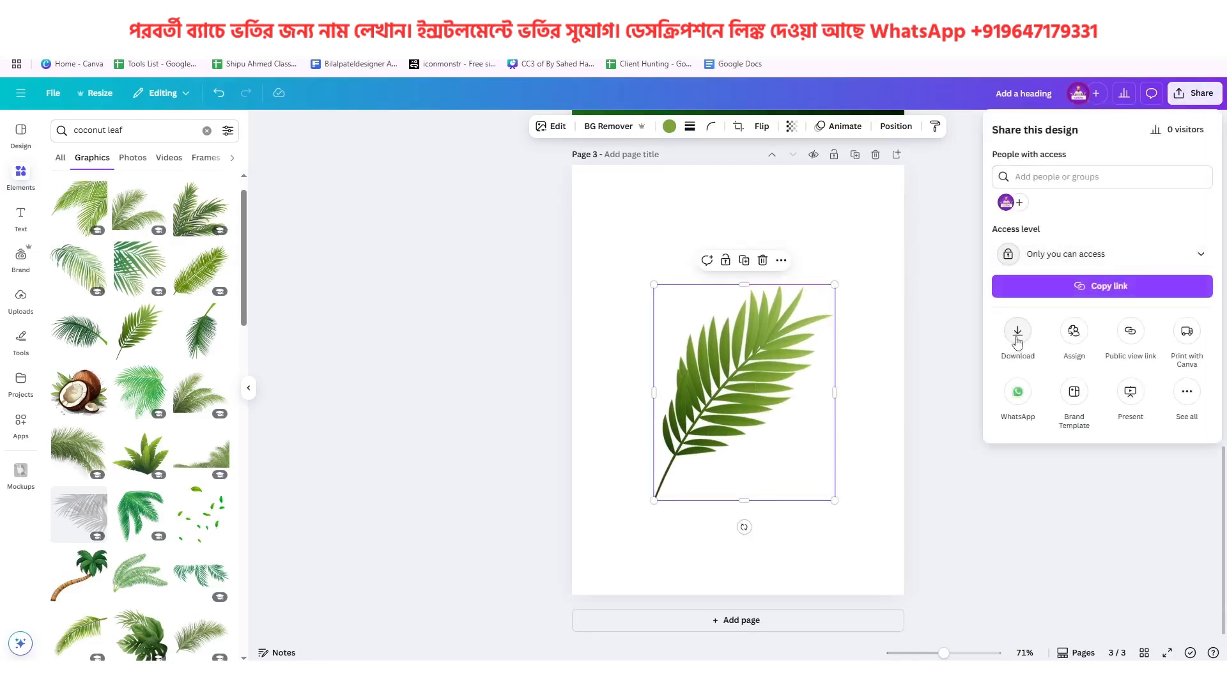
{"action": "left_click", "coordinate": [1017, 337]}
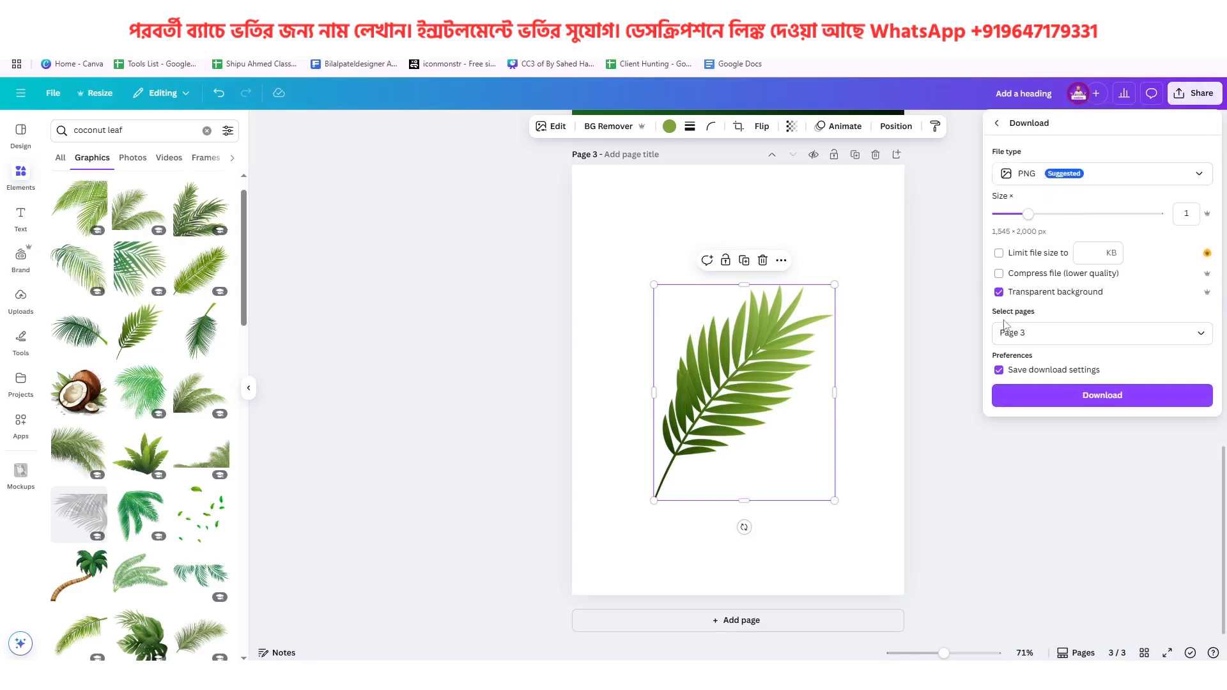
{"action": "left_click", "coordinate": [1036, 387]}
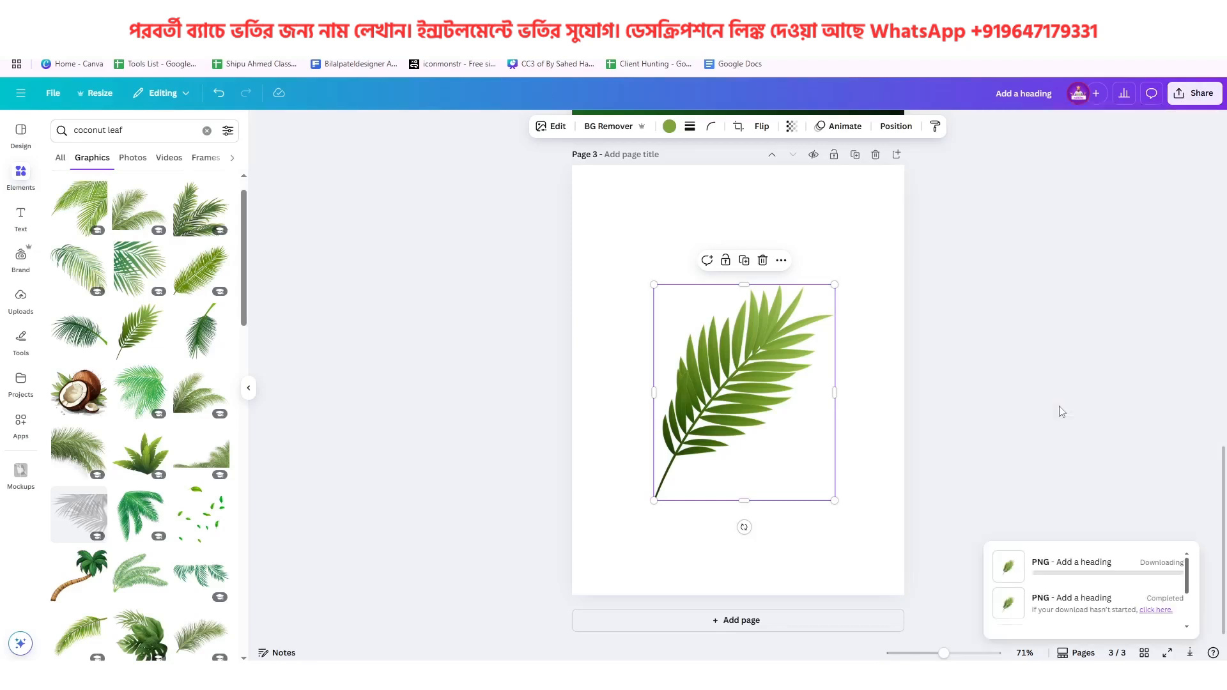
Place the downloaded Add a heading (9).png on page 2 and recolor the palm frond green #54C536
{"action": "scroll", "coordinate": [858, 490], "scroll_direction": "up", "scroll_amount": 4}
{"action": "scroll", "coordinate": [858, 491], "scroll_direction": "up", "scroll_amount": 3}
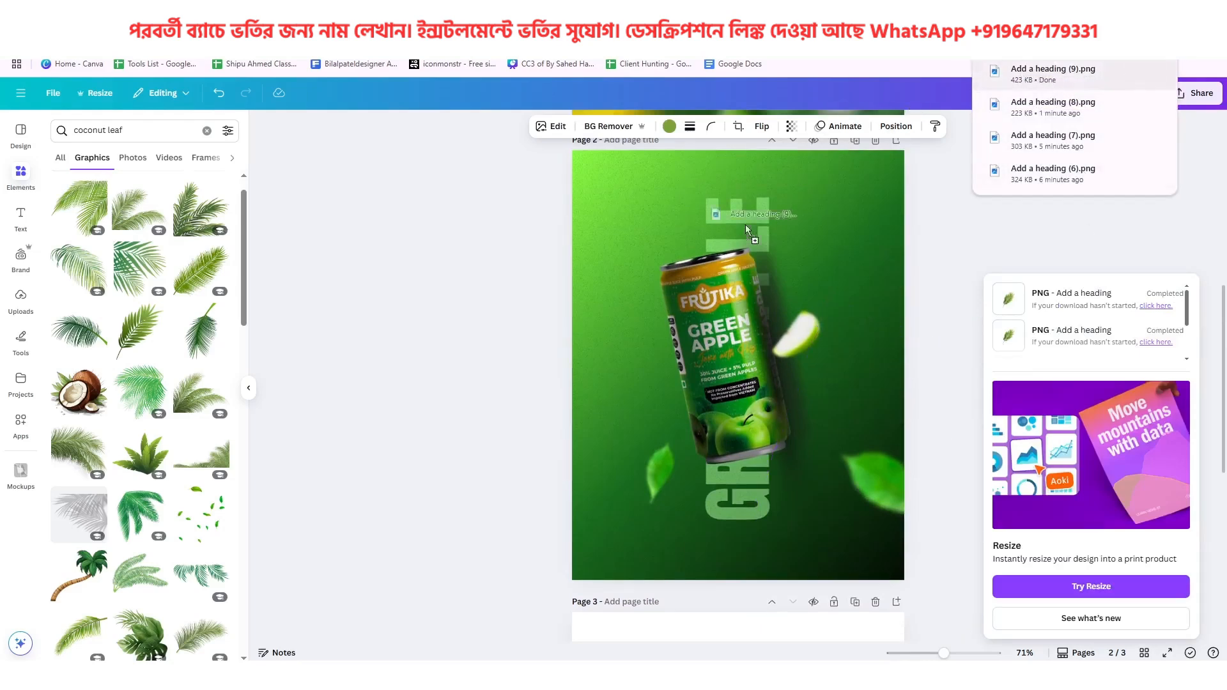
{"action": "key", "text": "ctrl+v"}
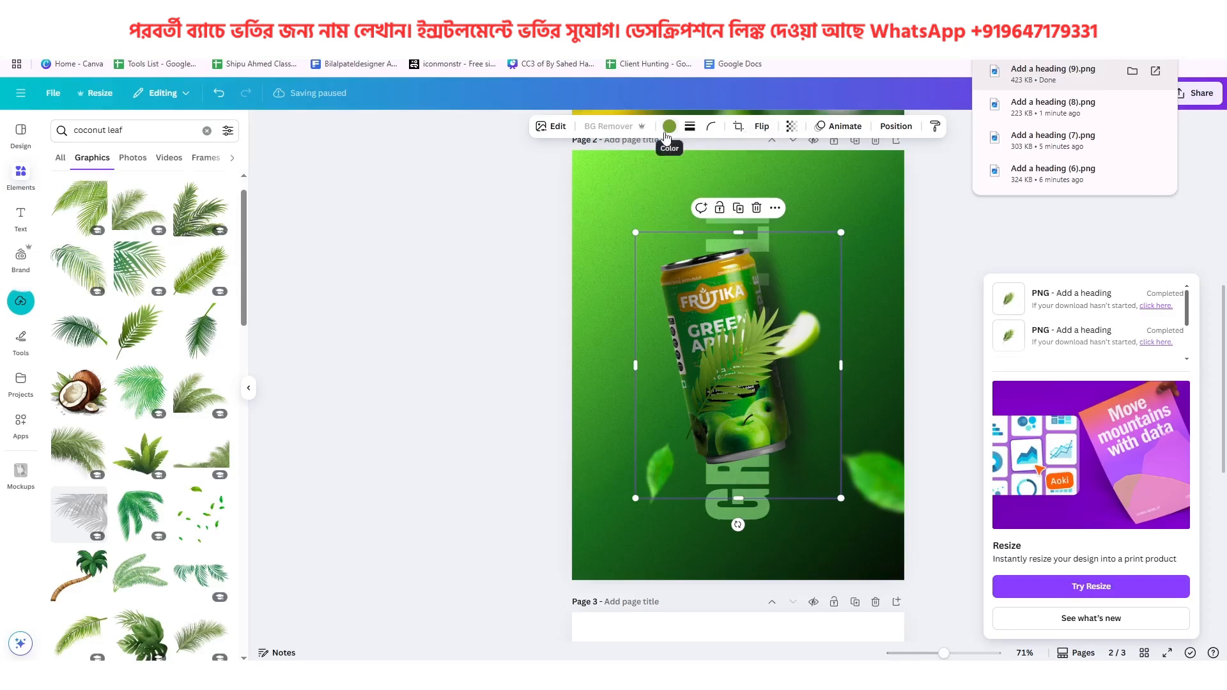
{"action": "left_click", "coordinate": [670, 126]}
{"action": "left_click", "coordinate": [159, 221]}
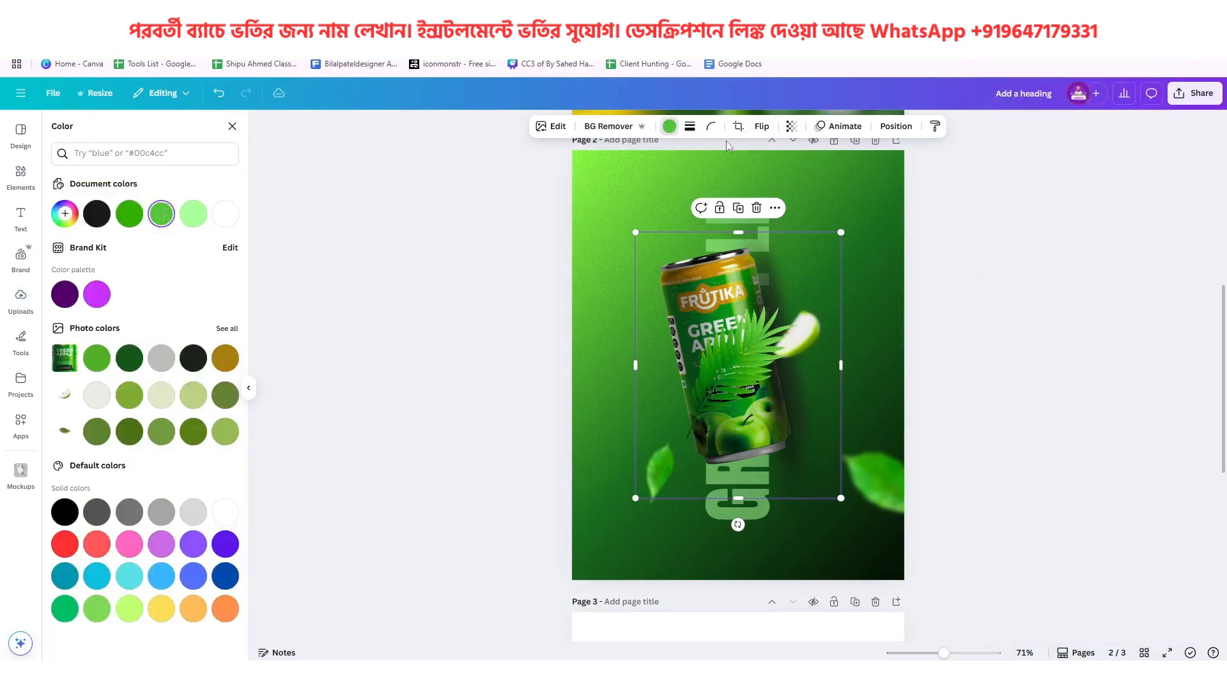
Flip the palm frond horizontally, rotate it and position it in page 2's upper-right corner, running partly off the edge
{"action": "left_click", "coordinate": [761, 126]}
{"action": "left_click", "coordinate": [753, 165]}
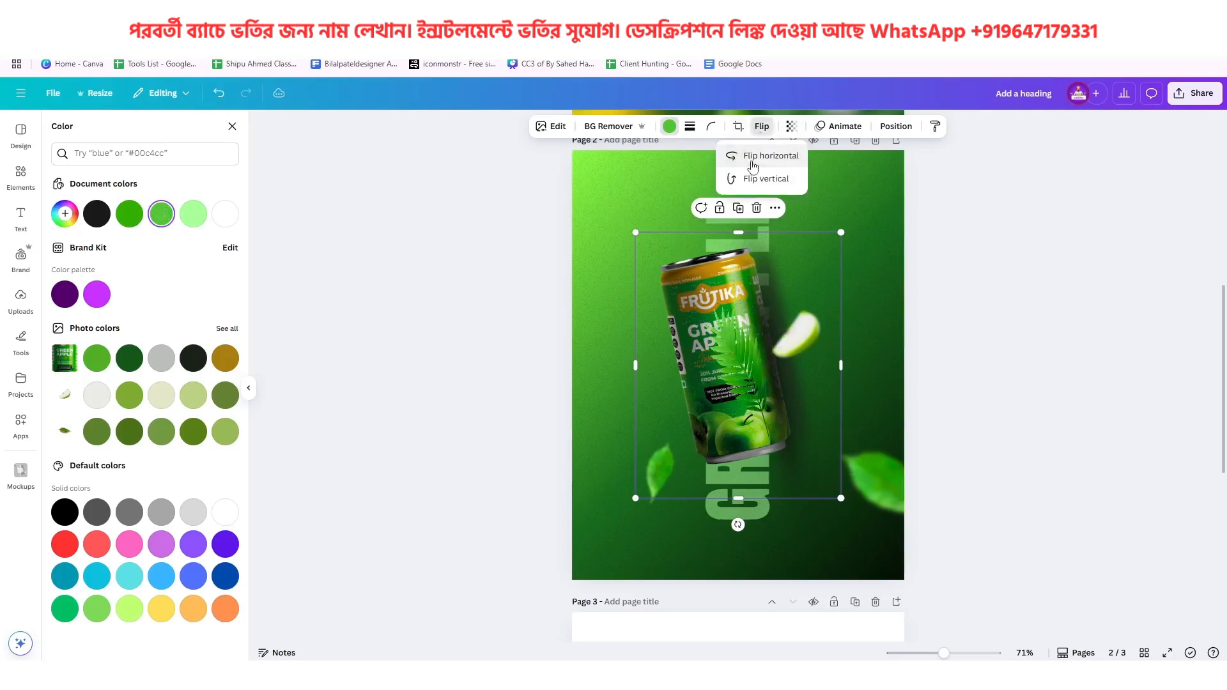
{"action": "left_click_drag", "start_coordinate": [737, 525], "coordinate": [876, 399]}
{"action": "left_click_drag", "start_coordinate": [761, 346], "coordinate": [894, 205]}
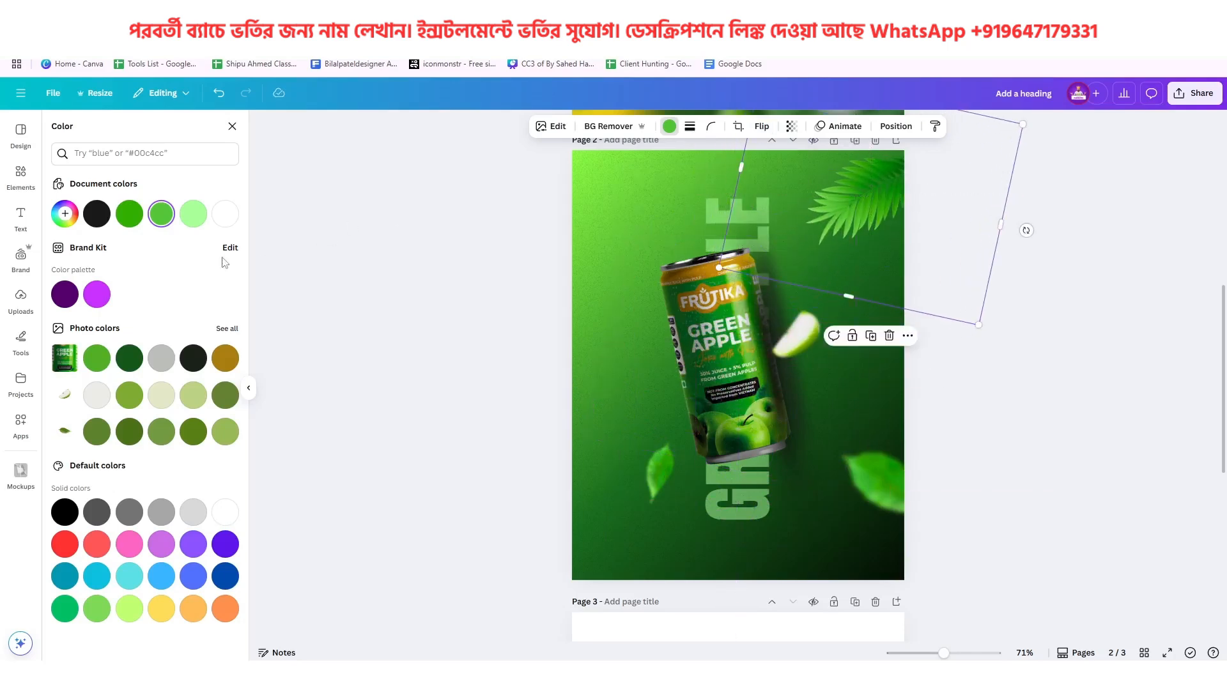
Recolor the palm frond on page 2 light yellow #FCFF65, using the leaf on page 1 as reference
{"action": "left_click", "coordinate": [64, 213]}
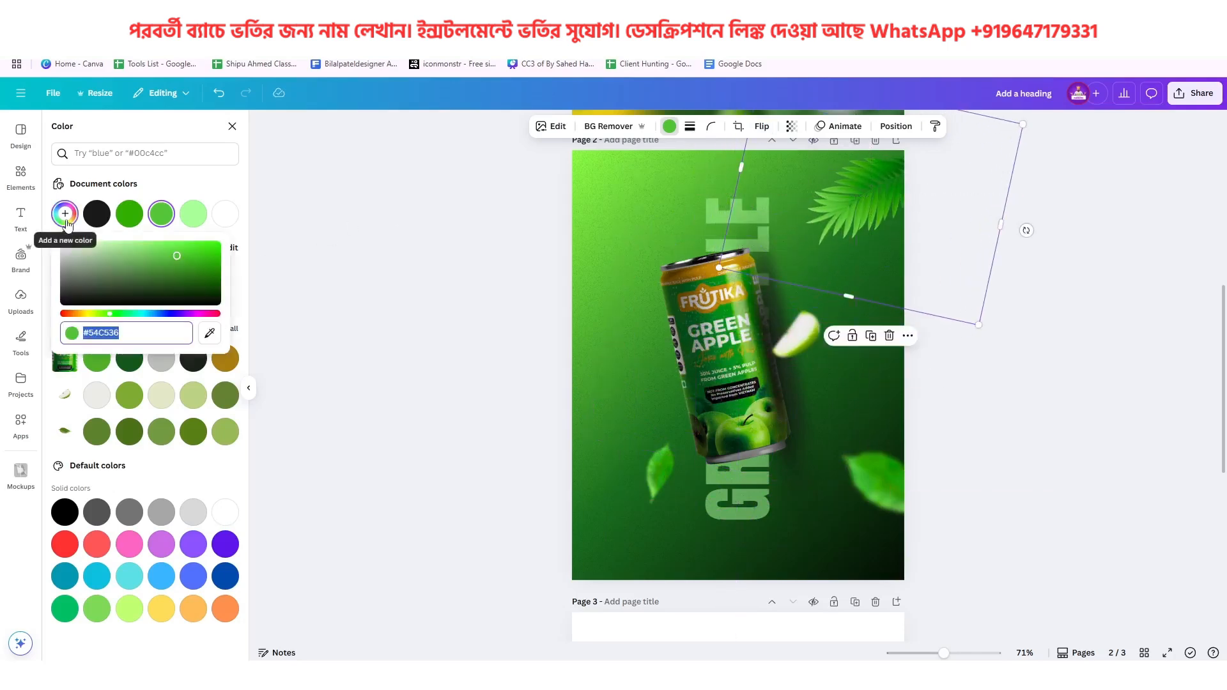
{"action": "left_click", "coordinate": [90, 314]}
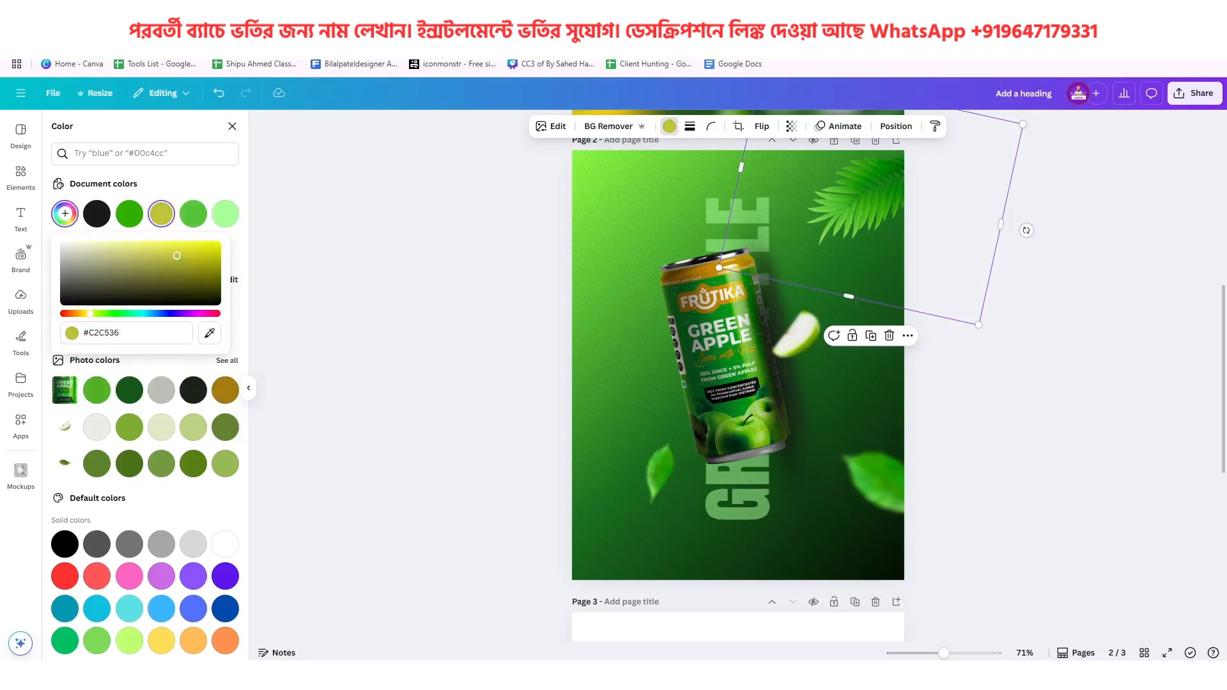
{"action": "left_click_drag", "start_coordinate": [177, 256], "coordinate": [218, 266]}
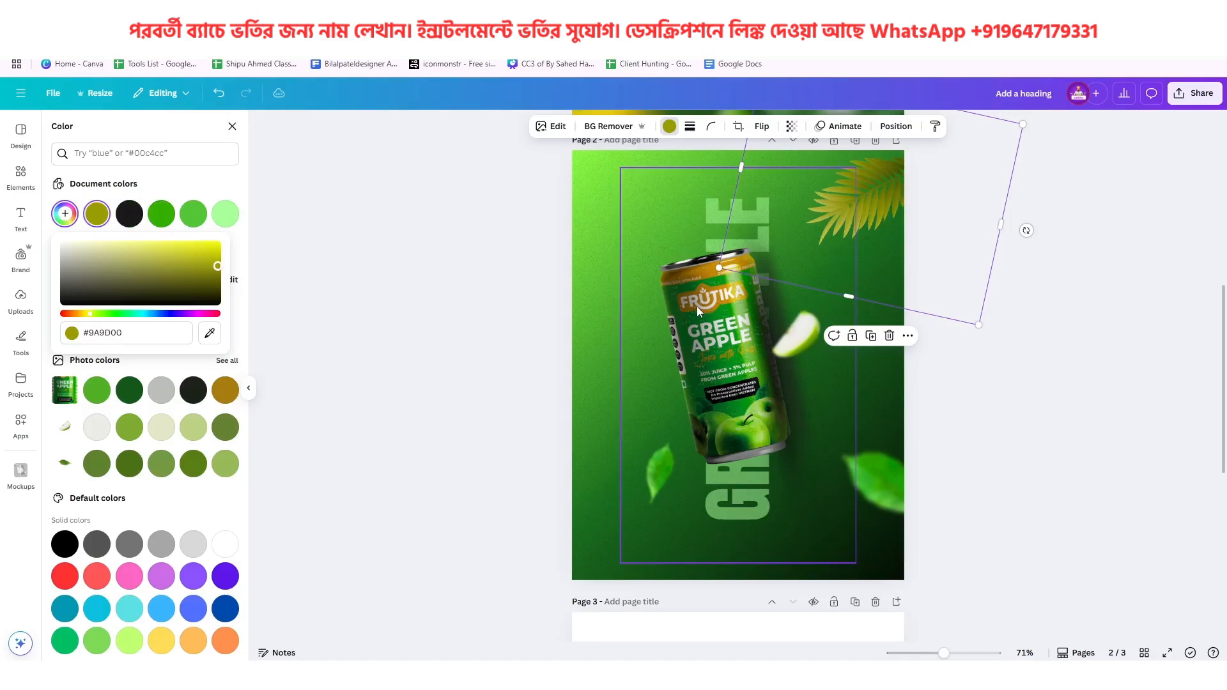
{"action": "scroll", "coordinate": [697, 306], "scroll_direction": "up", "scroll_amount": 6}
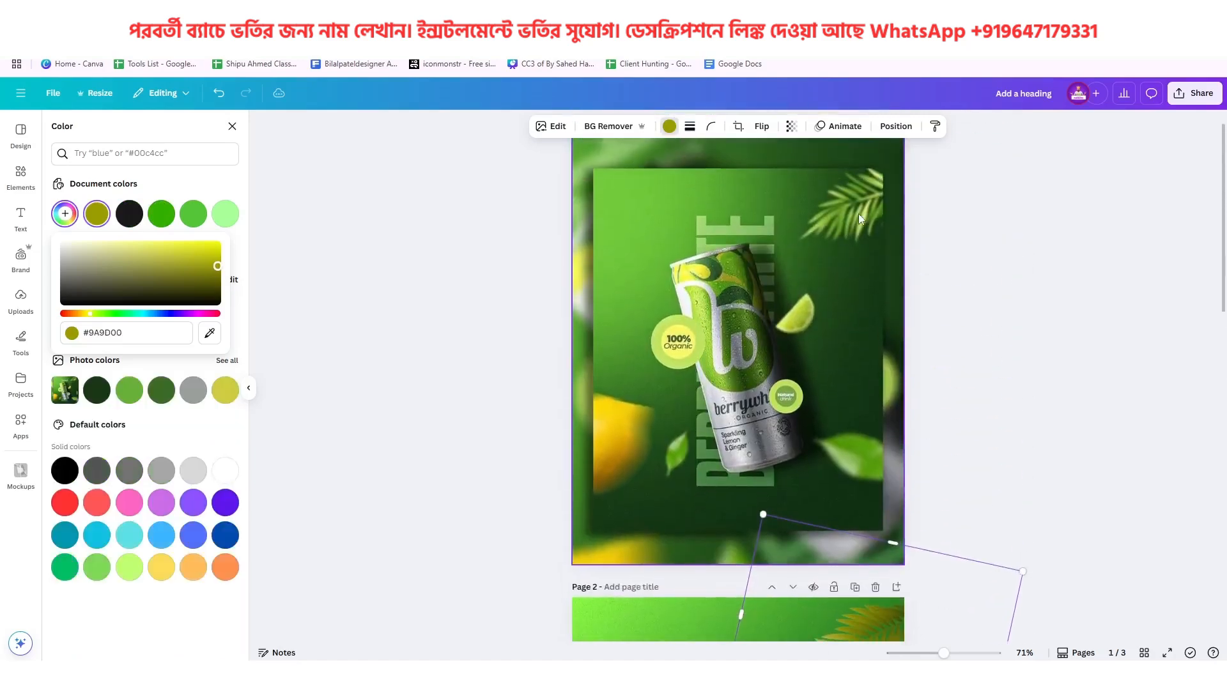
{"action": "scroll", "coordinate": [854, 221], "scroll_direction": "down", "scroll_amount": 5}
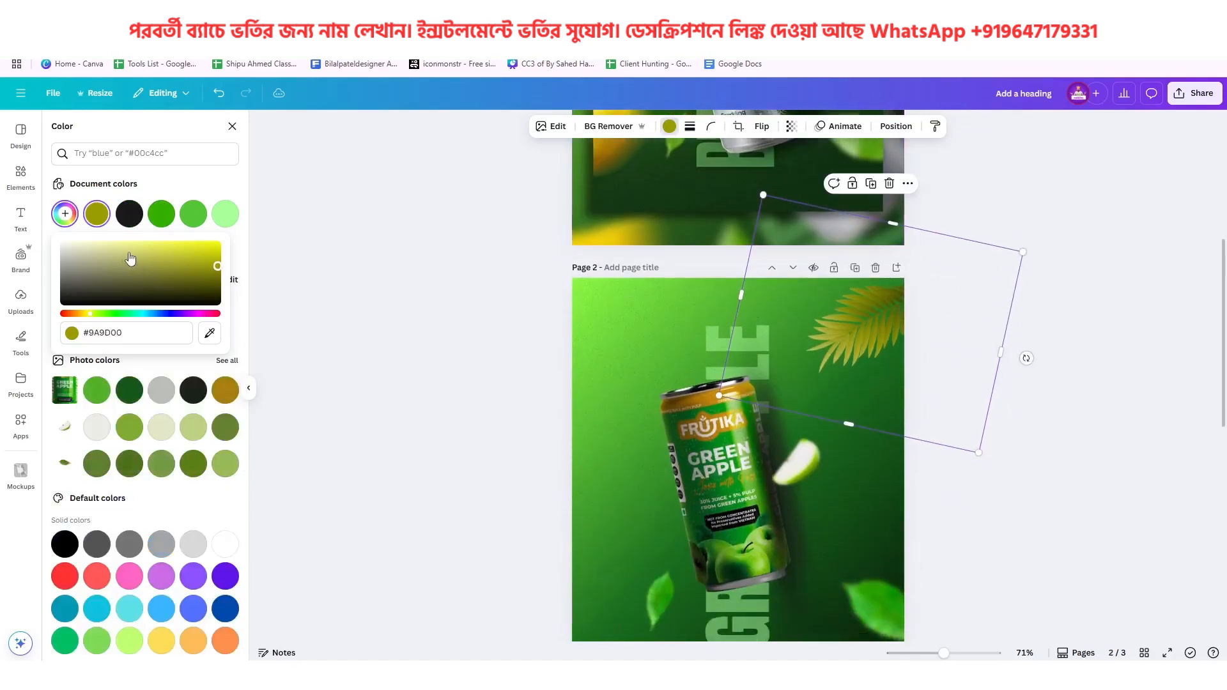
{"action": "left_click_drag", "start_coordinate": [91, 252], "coordinate": [158, 223]}
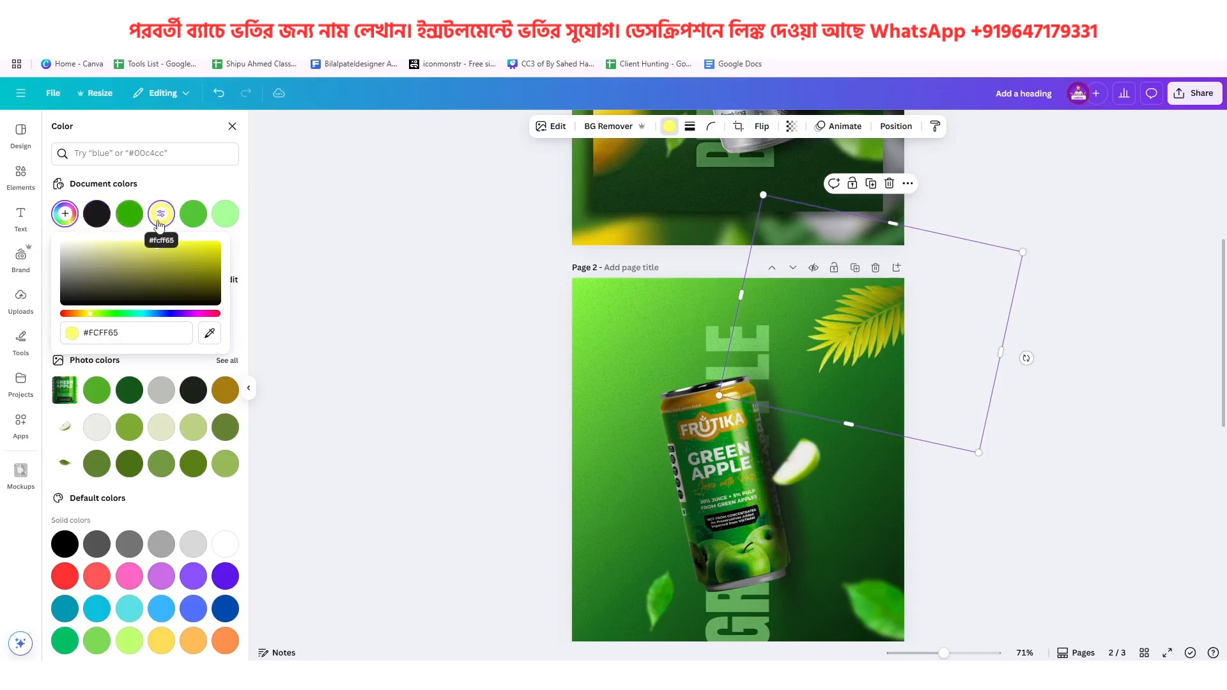
Blur the whole palm frond image with an intensity of 34
{"action": "left_click", "coordinate": [551, 126]}
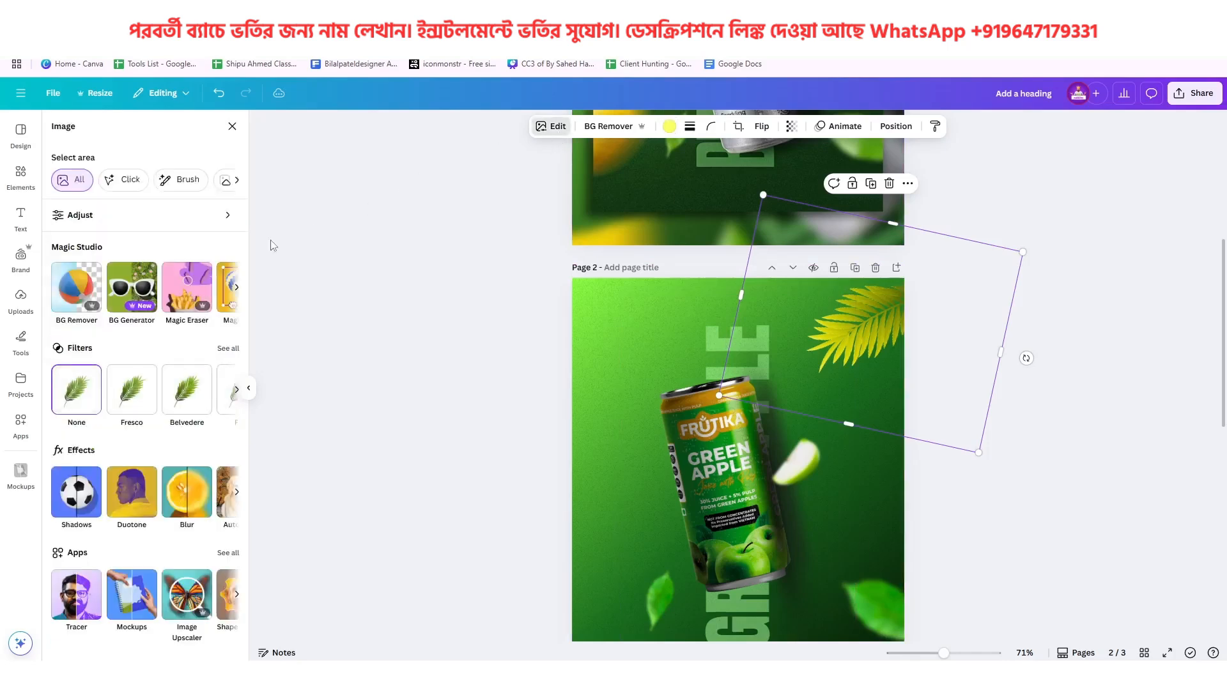
{"action": "left_click", "coordinate": [192, 493]}
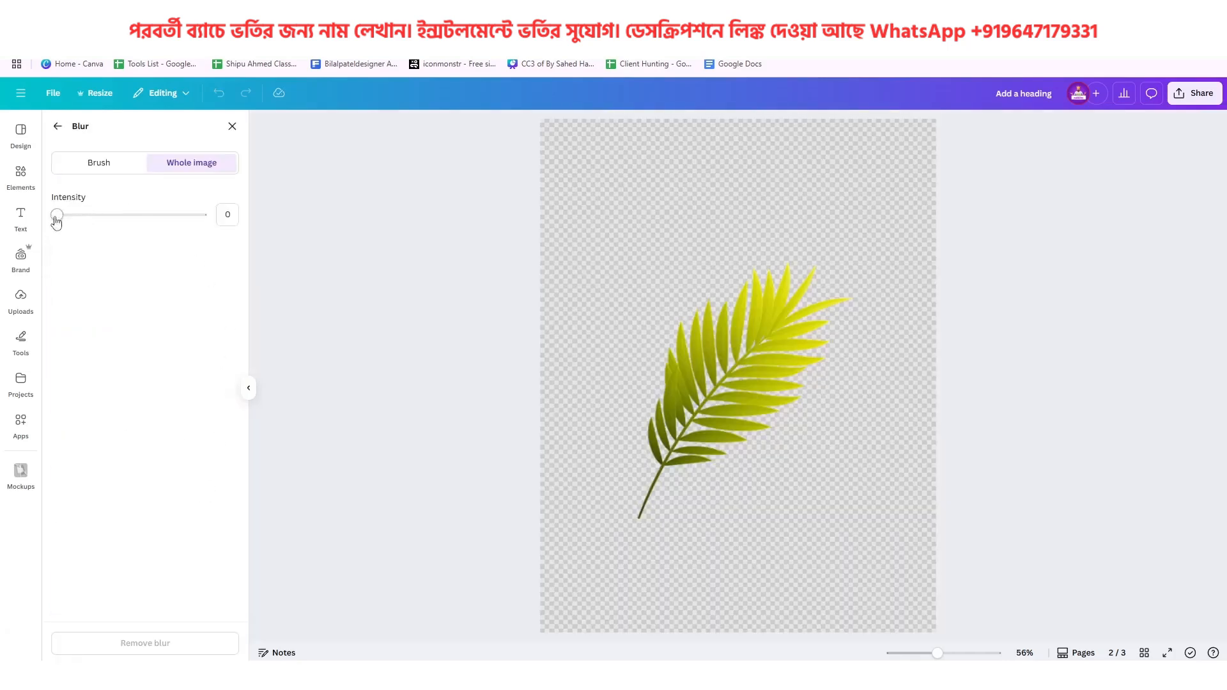
{"action": "left_click_drag", "start_coordinate": [56, 221], "coordinate": [107, 228]}
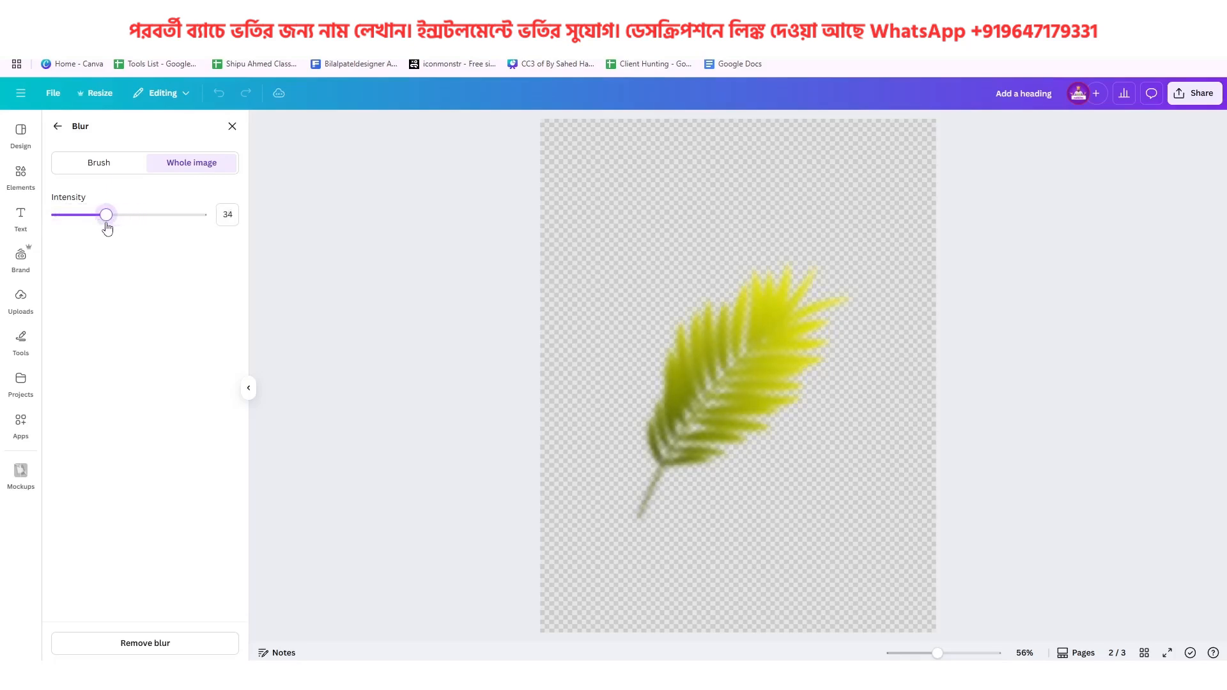
{"action": "left_click", "coordinate": [58, 131]}
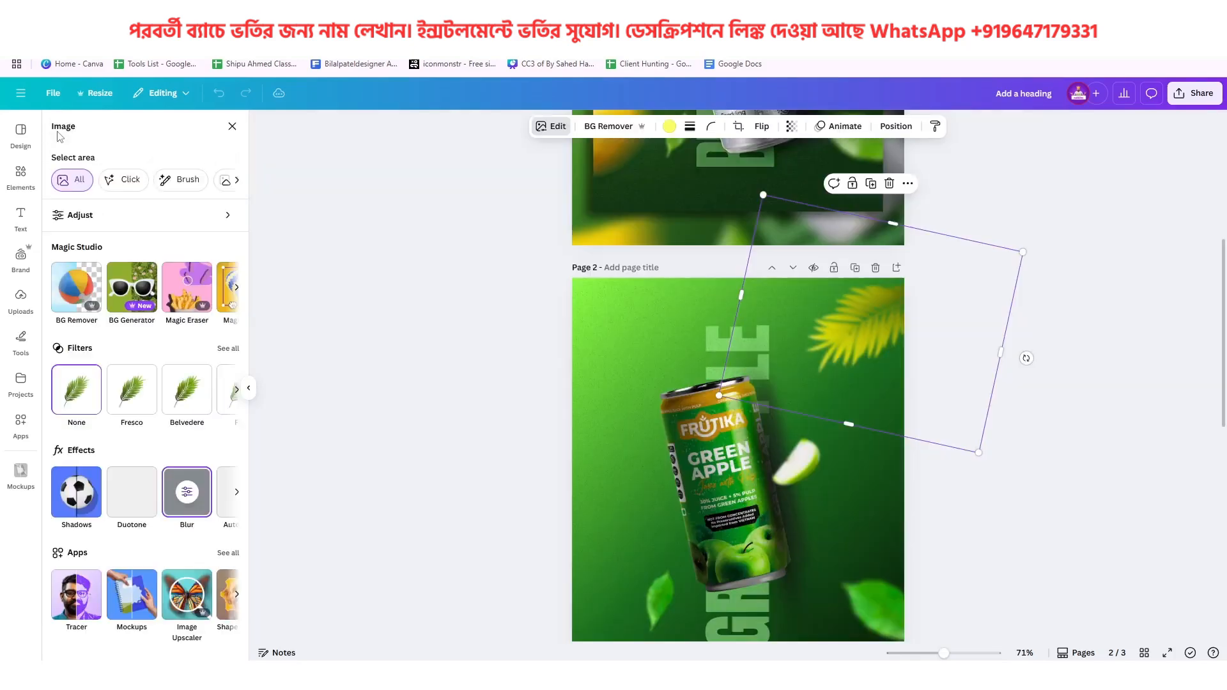
Recolor the blurred palm frond on page 2 green #54C536, comparing it with the reference poster on page 1
{"action": "scroll", "coordinate": [882, 381], "scroll_direction": "up", "scroll_amount": 5}
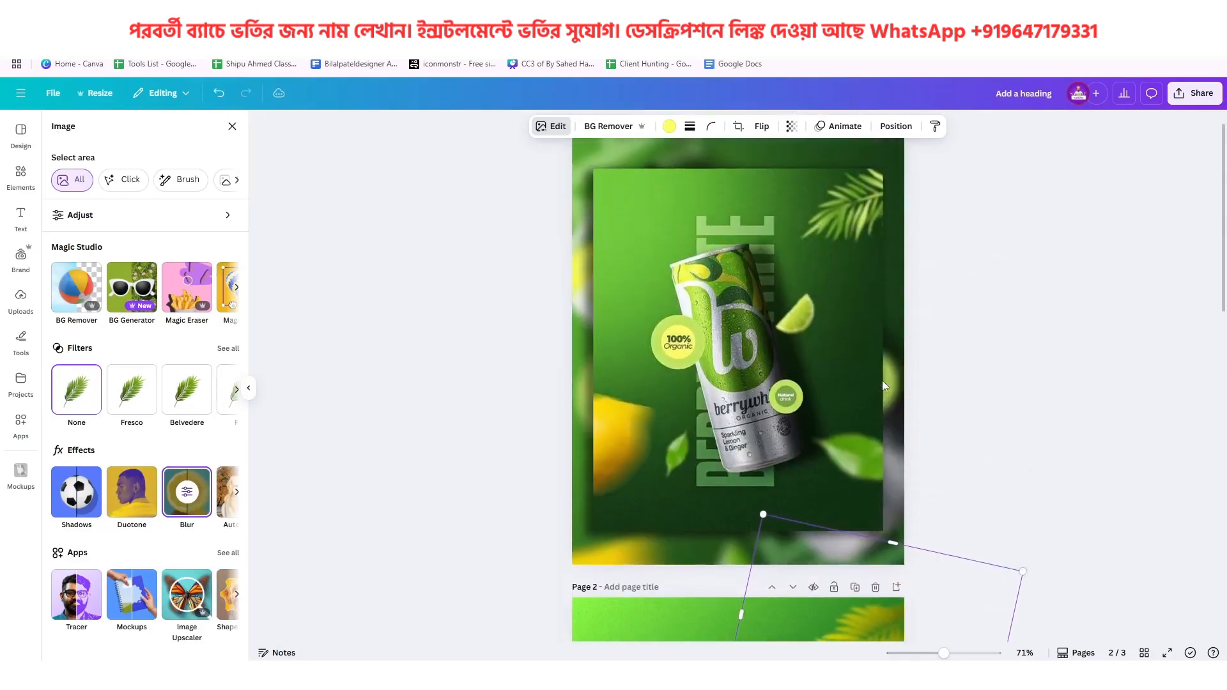
{"action": "scroll", "coordinate": [870, 304], "scroll_direction": "down", "scroll_amount": 4}
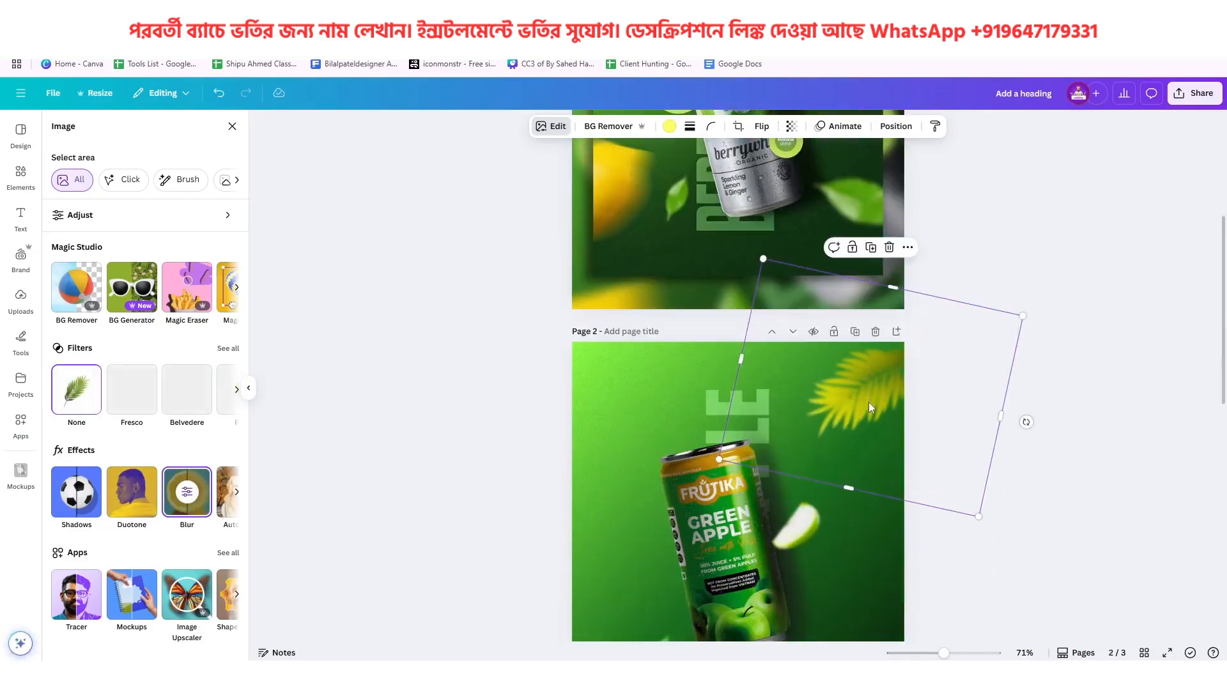
{"action": "left_click", "coordinate": [670, 128]}
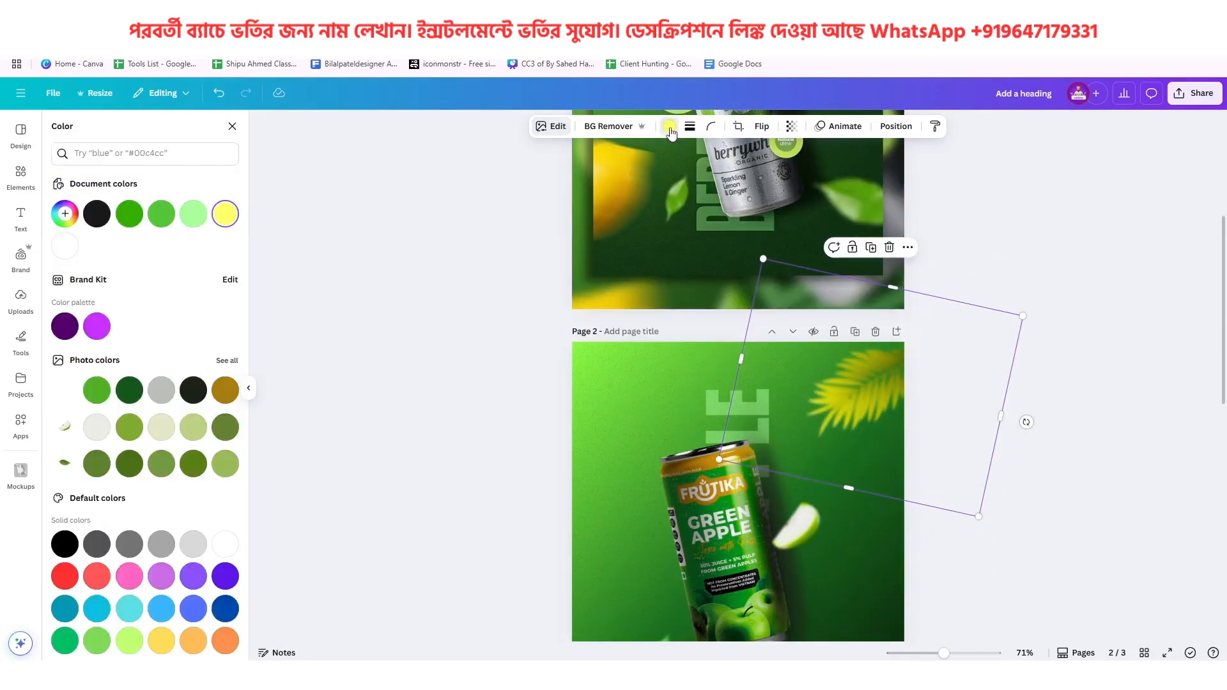
{"action": "left_click", "coordinate": [163, 215]}
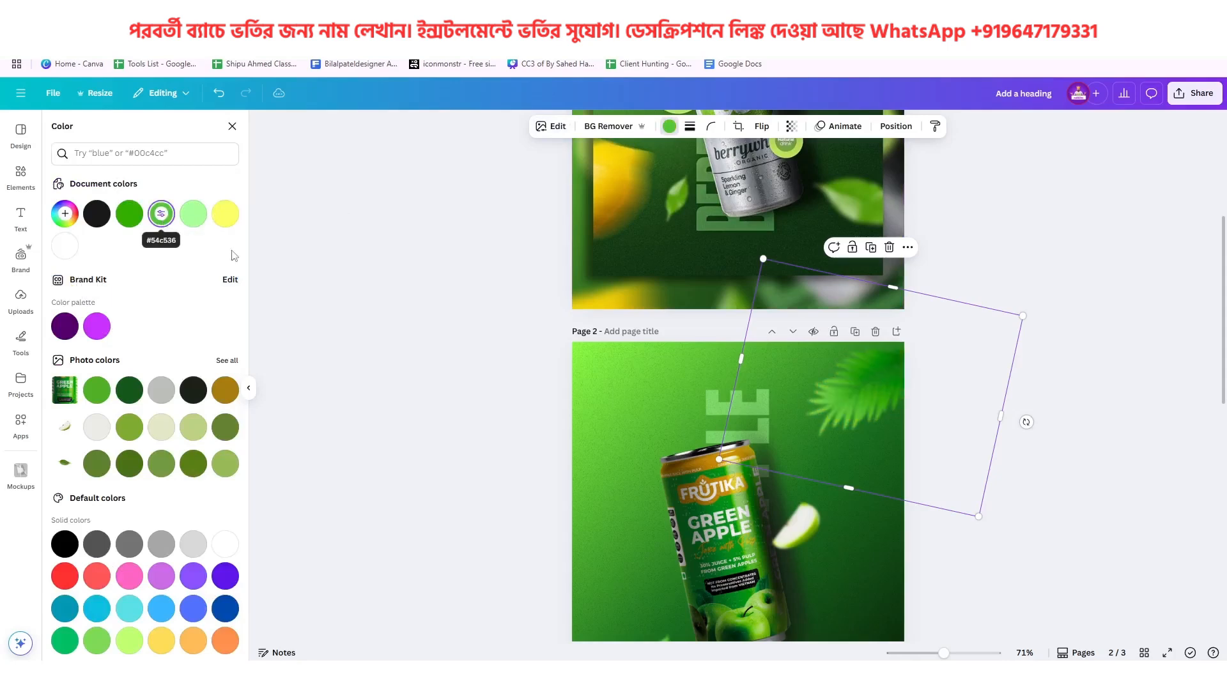
{"action": "scroll", "coordinate": [875, 458], "scroll_direction": "down", "scroll_amount": 3}
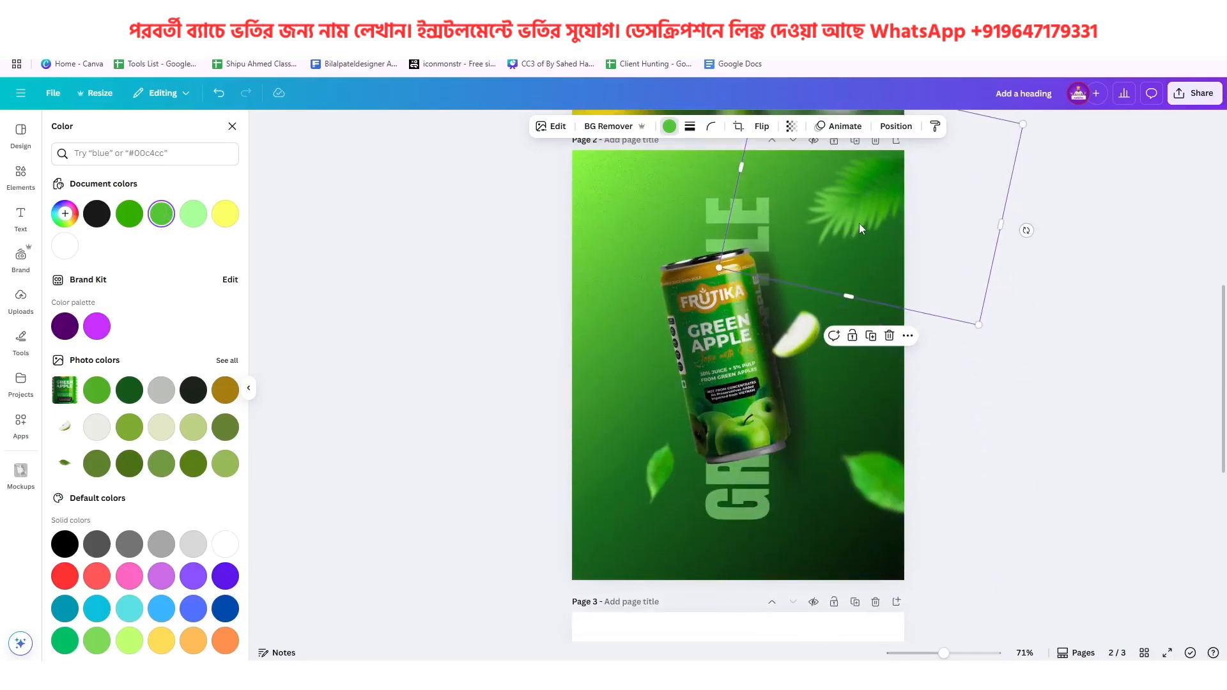
{"action": "scroll", "coordinate": [860, 224], "scroll_direction": "up", "scroll_amount": 7}
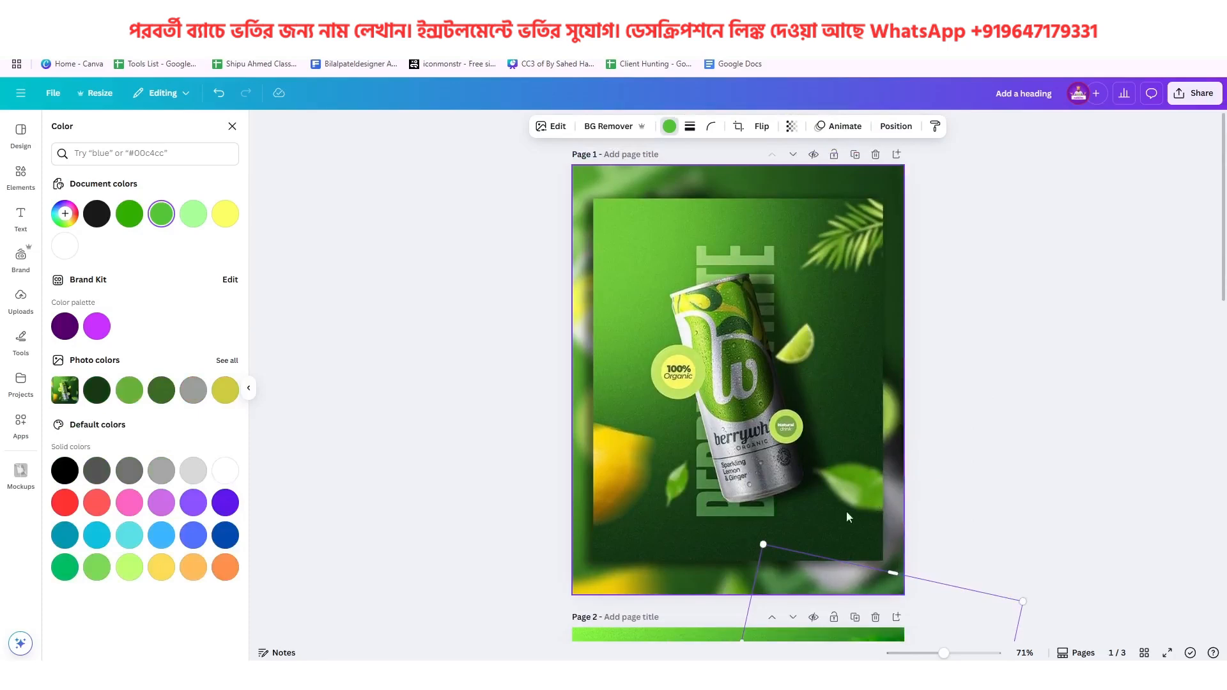
{"action": "scroll", "coordinate": [831, 481], "scroll_direction": "down", "scroll_amount": 4}
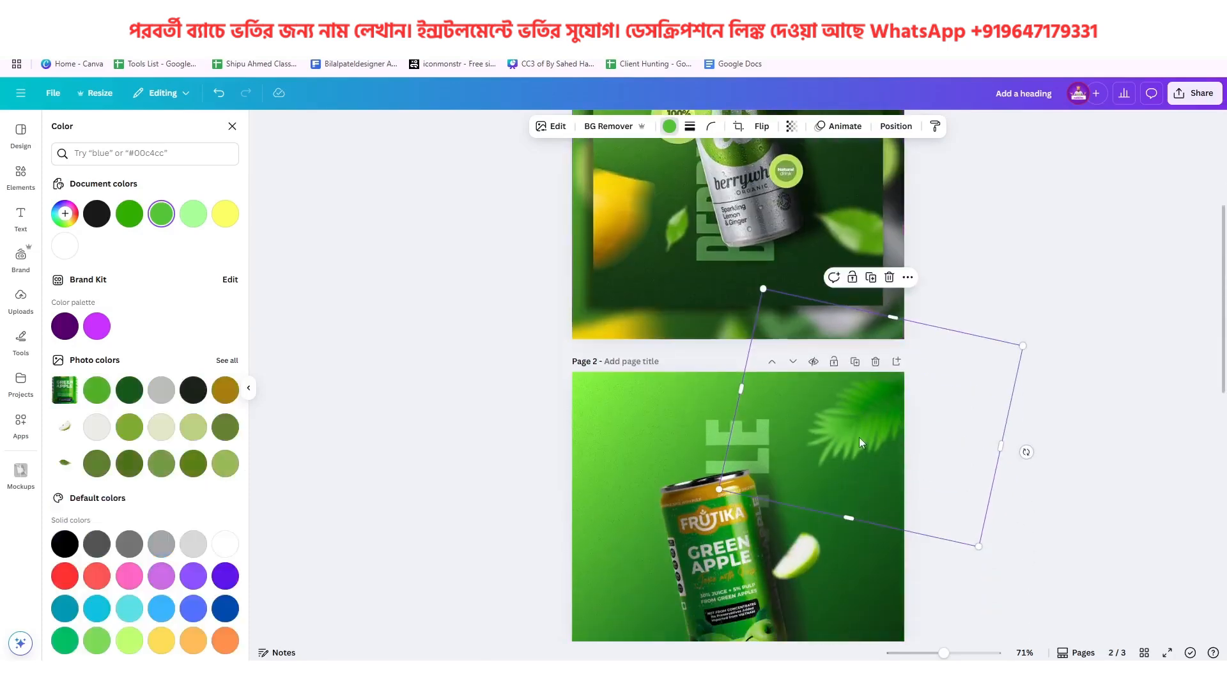
{"action": "scroll", "coordinate": [858, 436], "scroll_direction": "up", "scroll_amount": 3}
{"action": "key", "text": "Escape"}
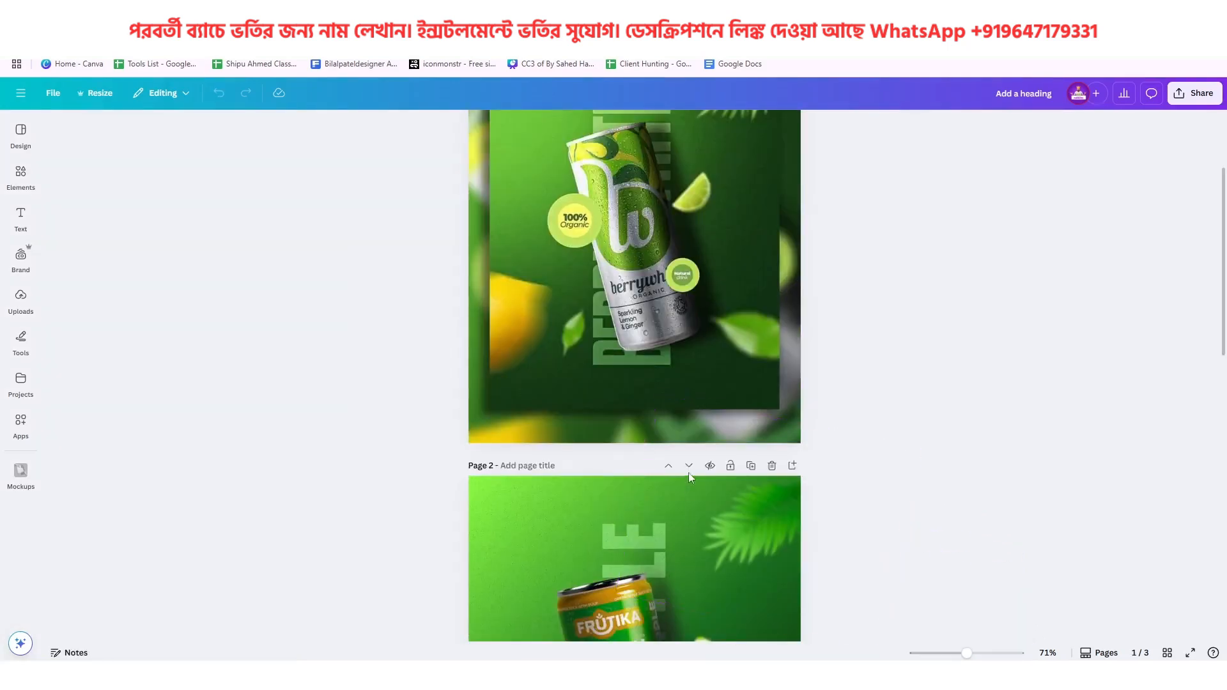
Search the elements library for "green apple" and show only photos
{"action": "scroll", "coordinate": [571, 390], "scroll_direction": "down", "scroll_amount": 4}
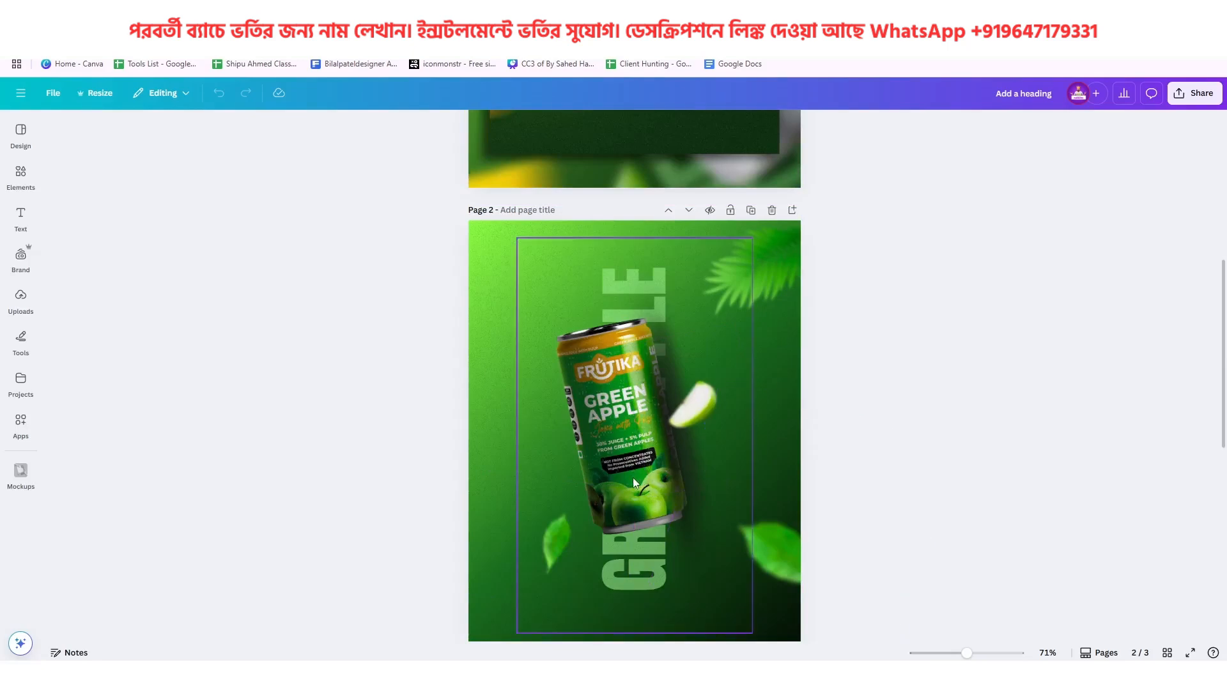
{"action": "scroll", "coordinate": [633, 478], "scroll_direction": "down", "scroll_amount": 1}
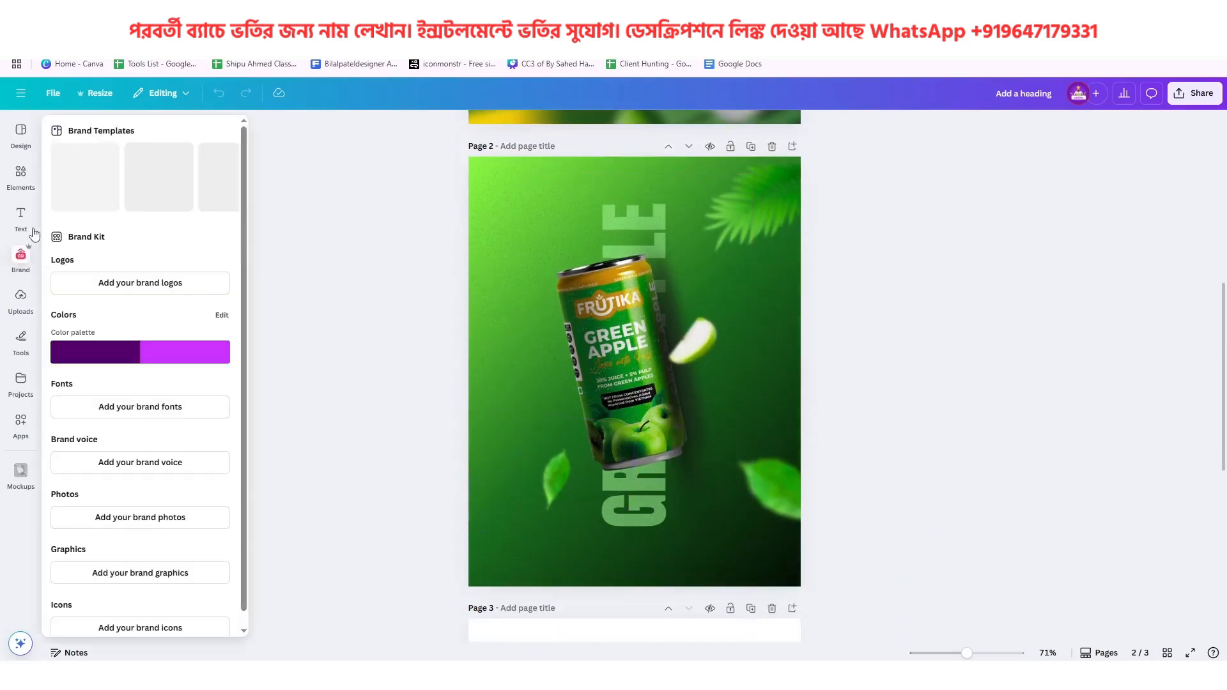
{"action": "left_click", "coordinate": [28, 185]}
{"action": "left_click", "coordinate": [98, 131]}
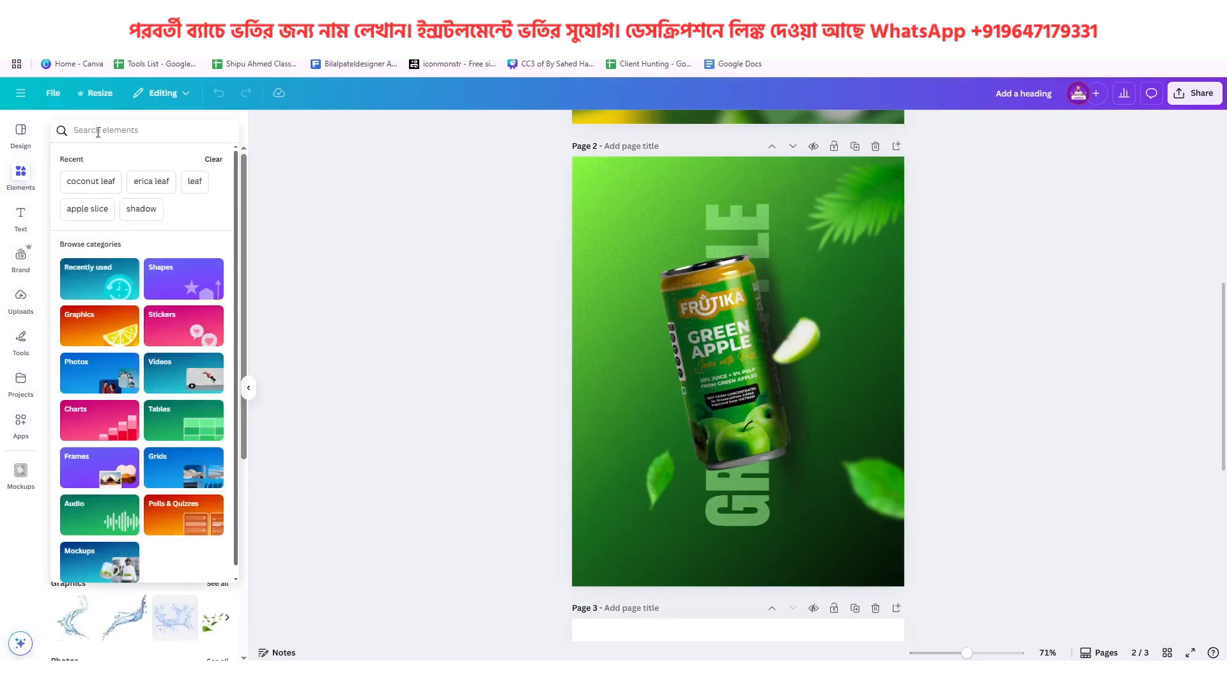
{"action": "type", "text": "green a"}
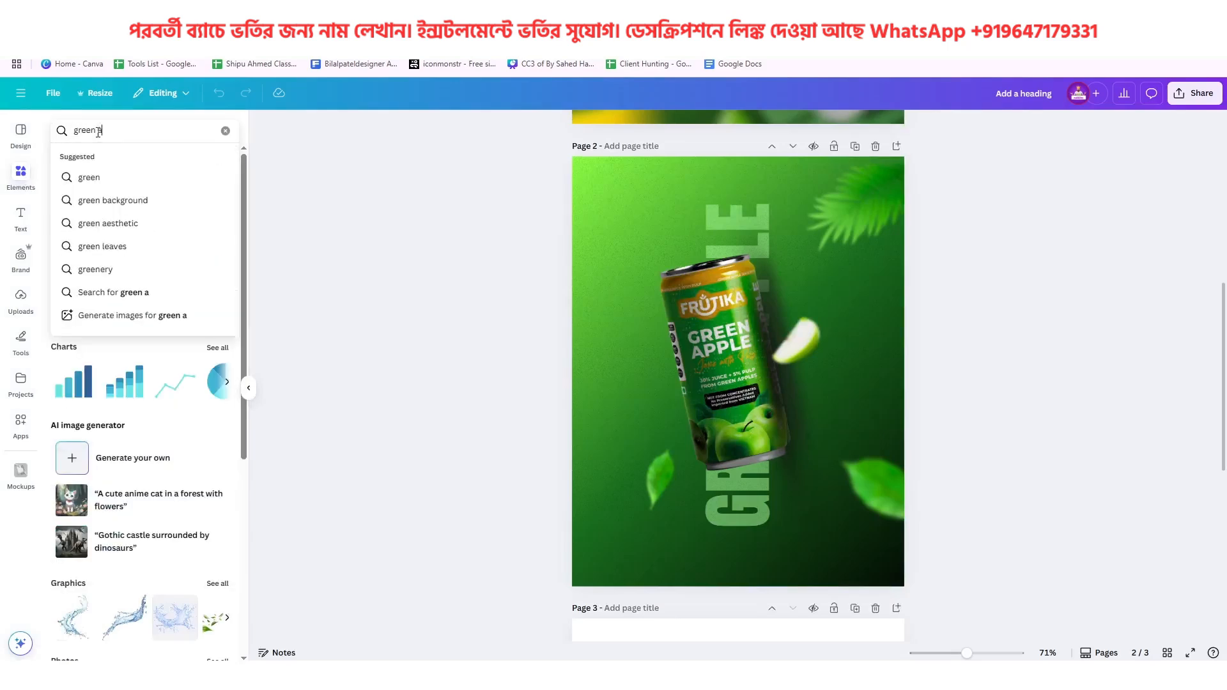
{"action": "type", "text": "pple"}
{"action": "key", "text": "Return"}
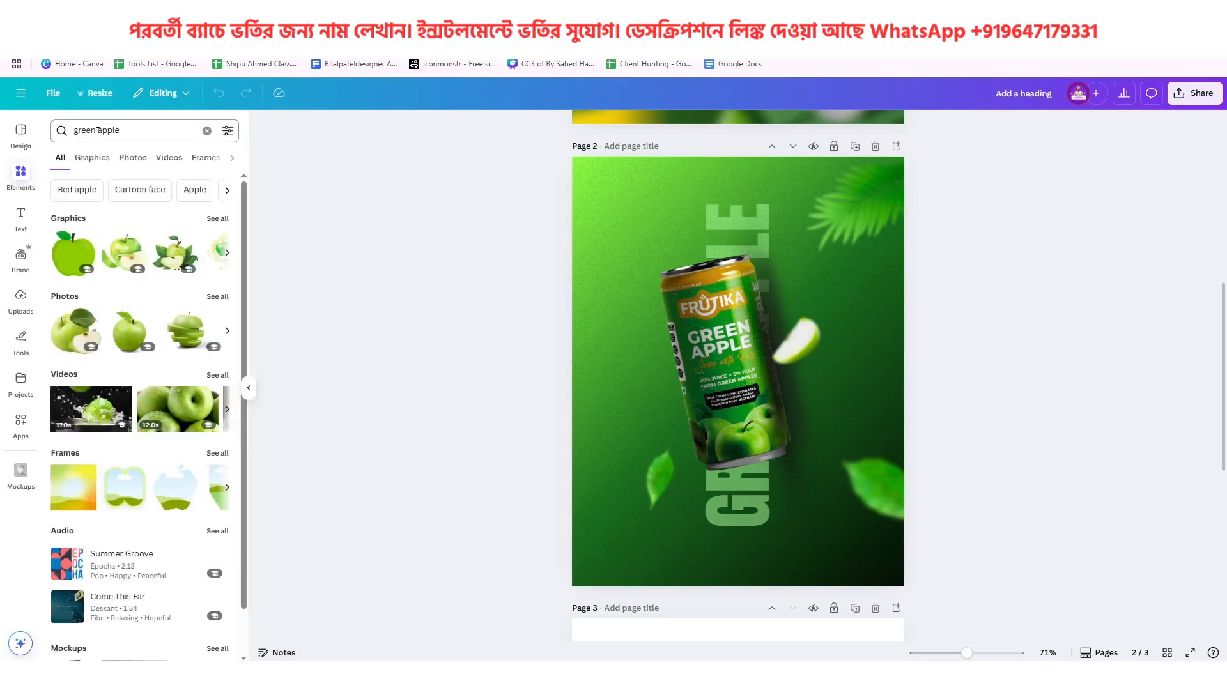
{"action": "left_click", "coordinate": [130, 161]}
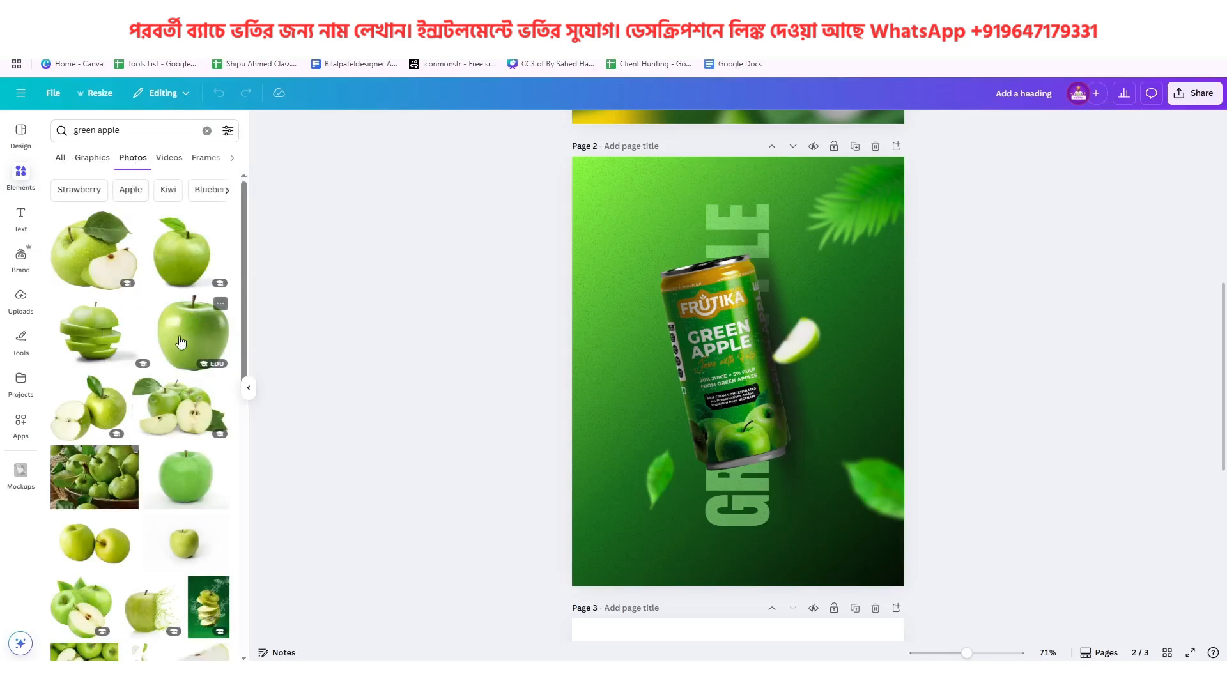
Delete the palm leaf from page 3 and place a single whole green apple photo with a stem at the page's center
{"action": "scroll", "coordinate": [748, 341], "scroll_direction": "down", "scroll_amount": 2}
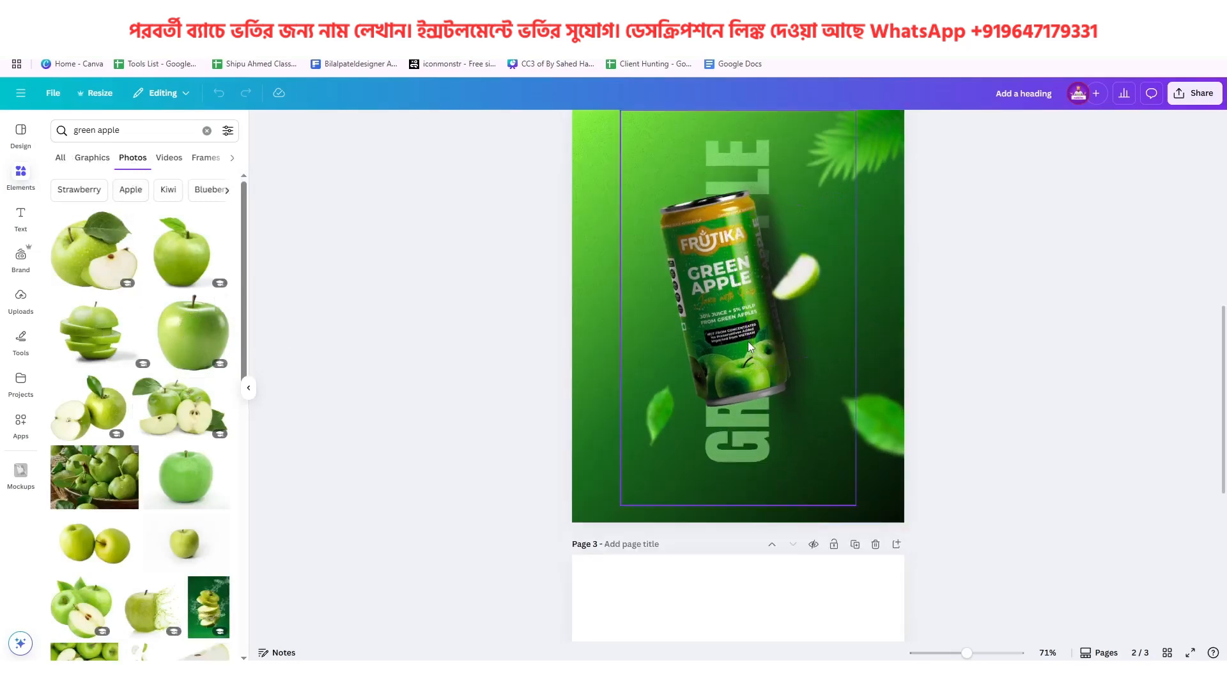
{"action": "scroll", "coordinate": [748, 342], "scroll_direction": "down", "scroll_amount": 5}
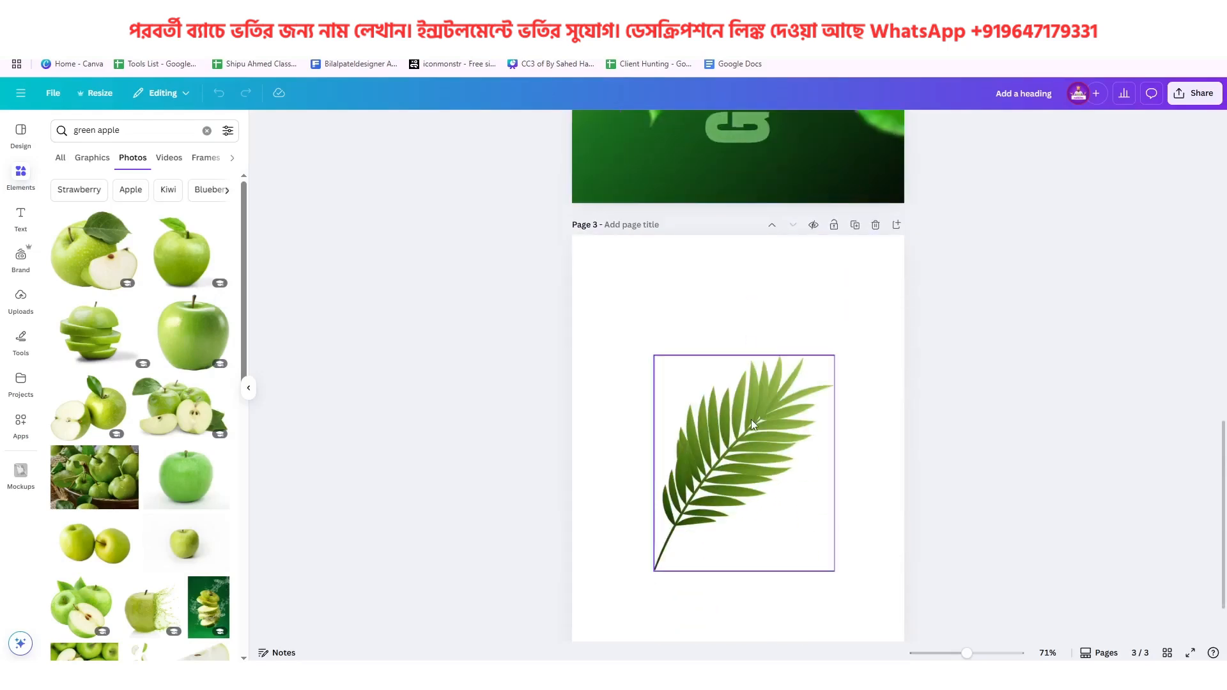
{"action": "left_click", "coordinate": [751, 419]}
{"action": "left_click", "coordinate": [762, 331]}
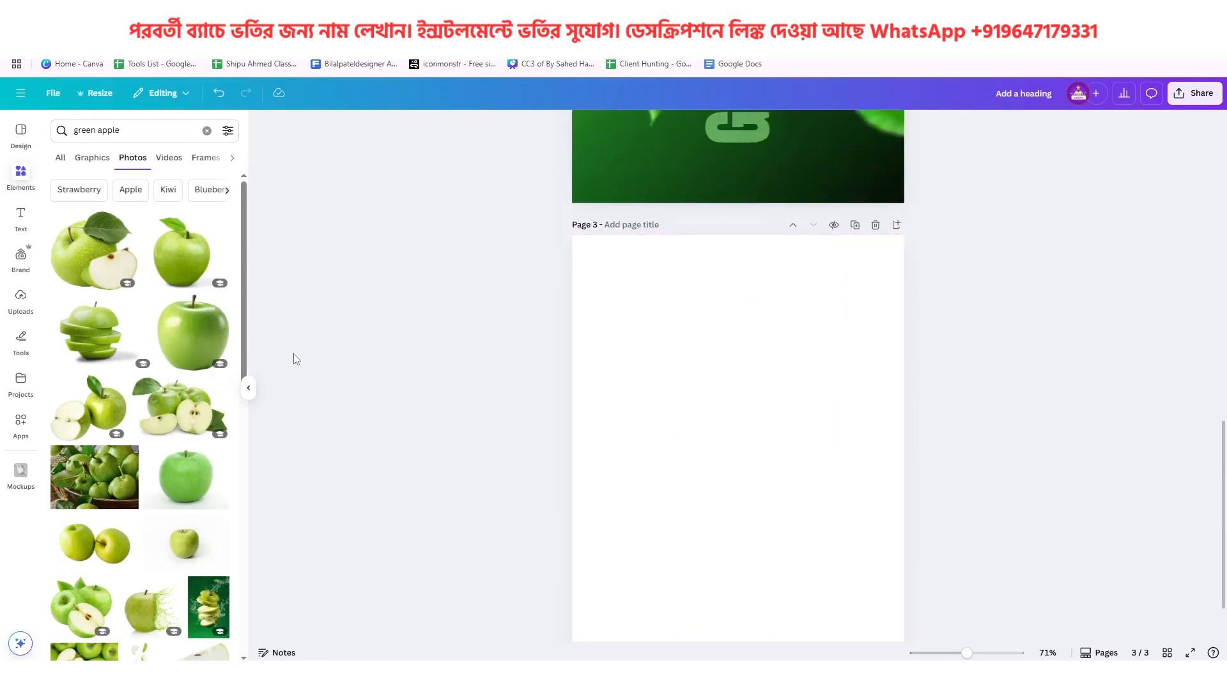
{"action": "left_click", "coordinate": [192, 329]}
{"action": "left_click_drag", "start_coordinate": [872, 312], "coordinate": [732, 457]}
{"action": "left_click_drag", "start_coordinate": [692, 515], "coordinate": [761, 437]}
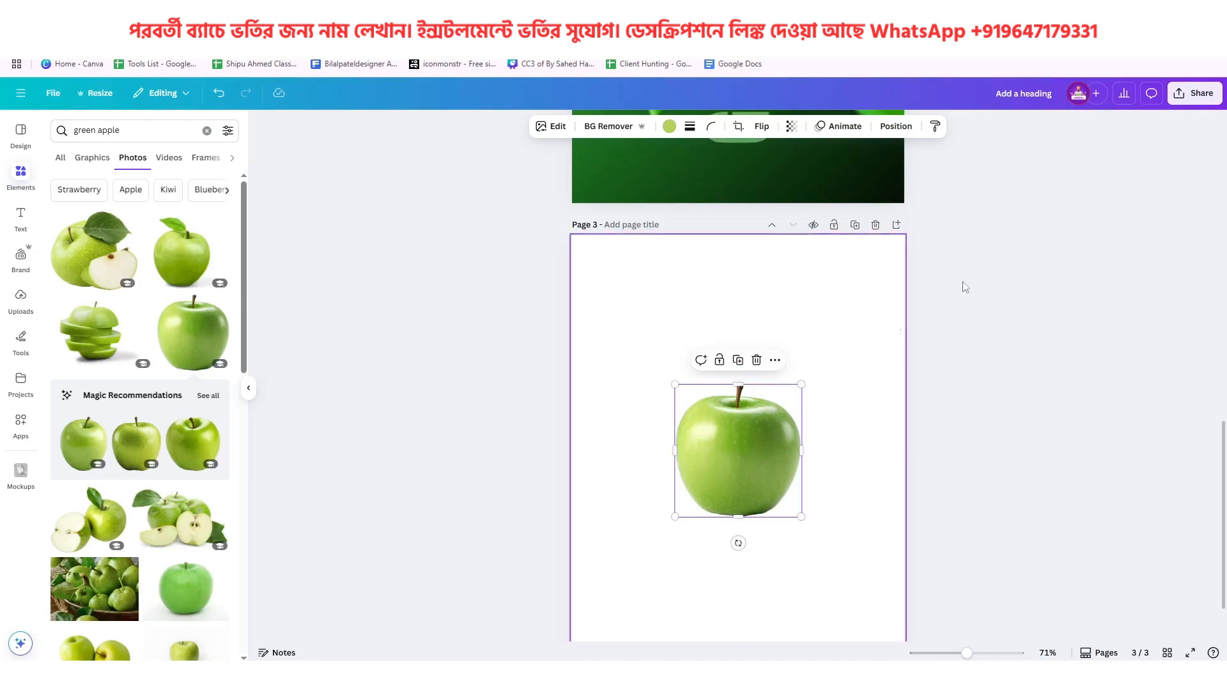
Download only page 3 as a PNG with a transparent background
{"action": "left_click", "coordinate": [1194, 94]}
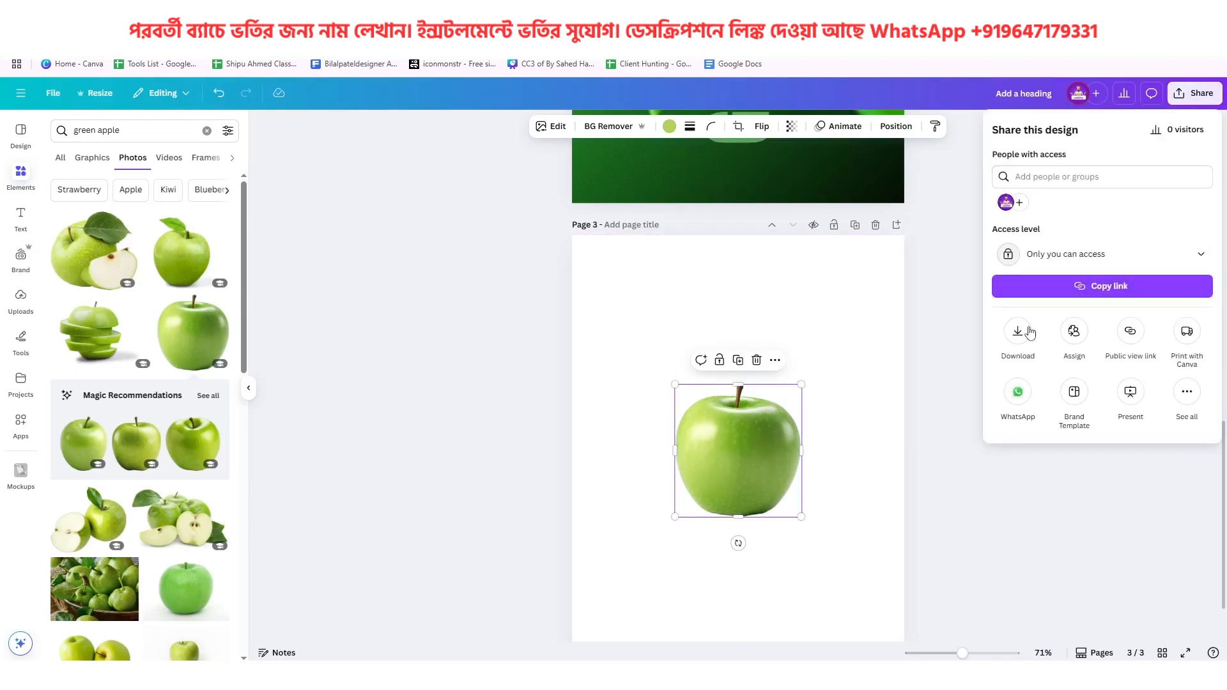
{"action": "left_click", "coordinate": [1018, 331]}
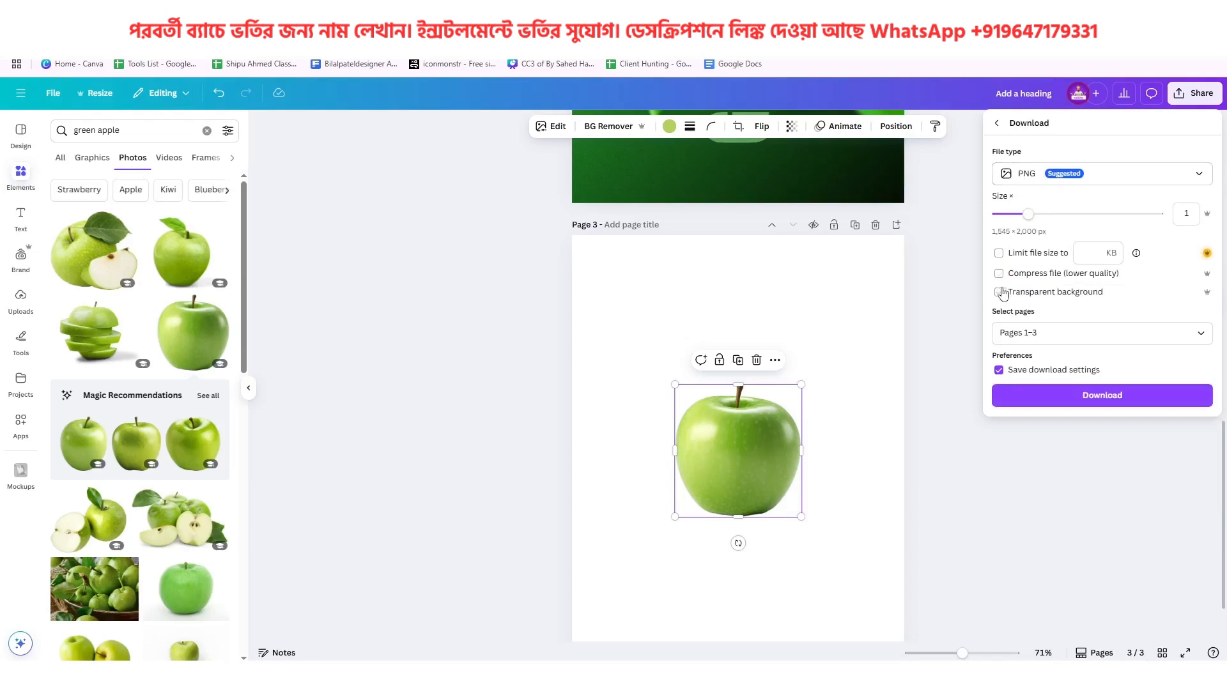
{"action": "left_click", "coordinate": [1016, 332]}
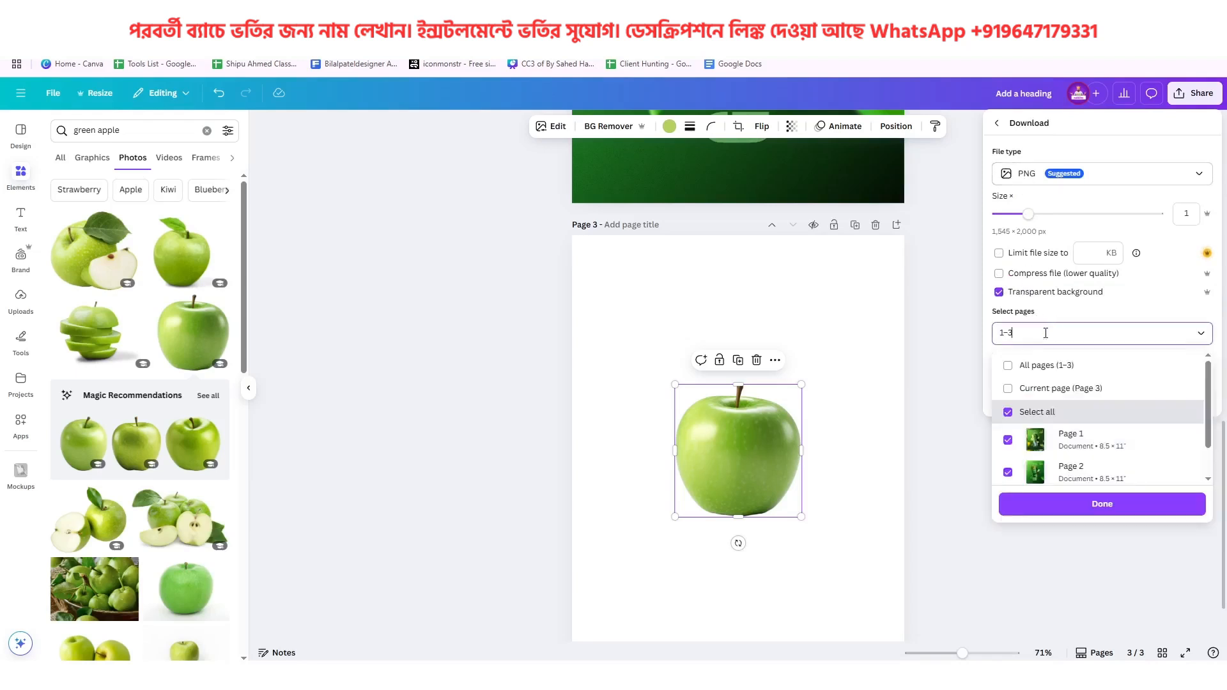
{"action": "left_click", "coordinate": [1009, 365]}
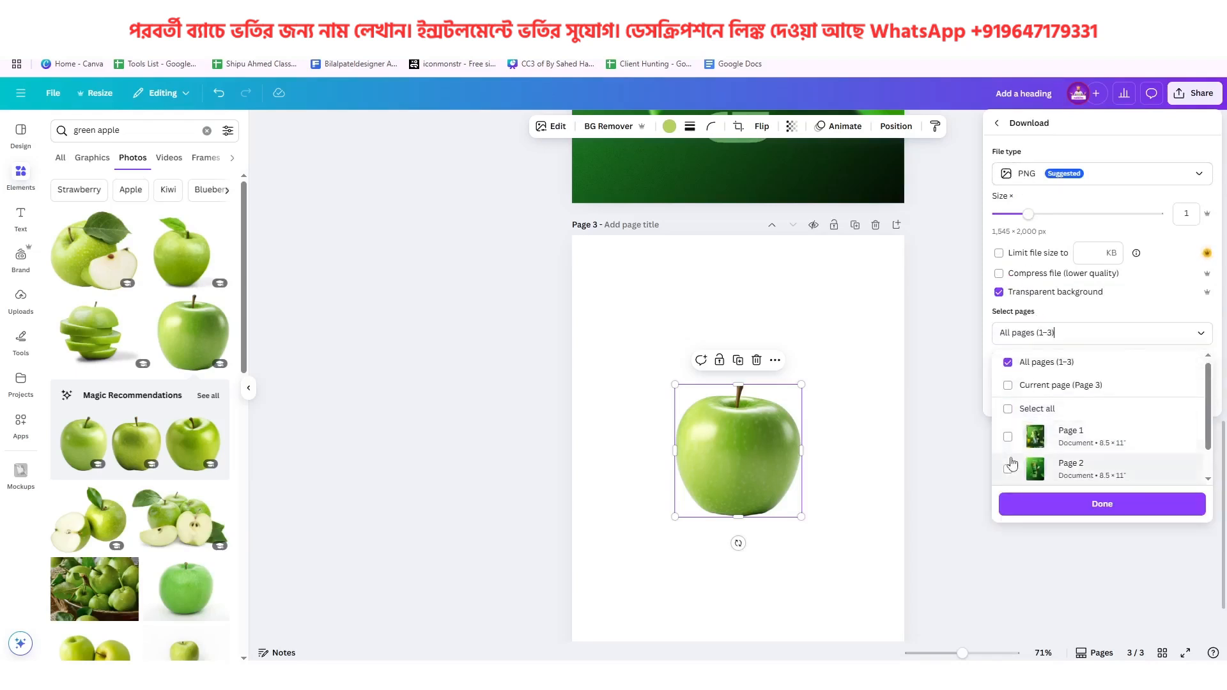
{"action": "scroll", "coordinate": [1010, 464], "scroll_direction": "down", "scroll_amount": 1}
{"action": "left_click", "coordinate": [1009, 464]}
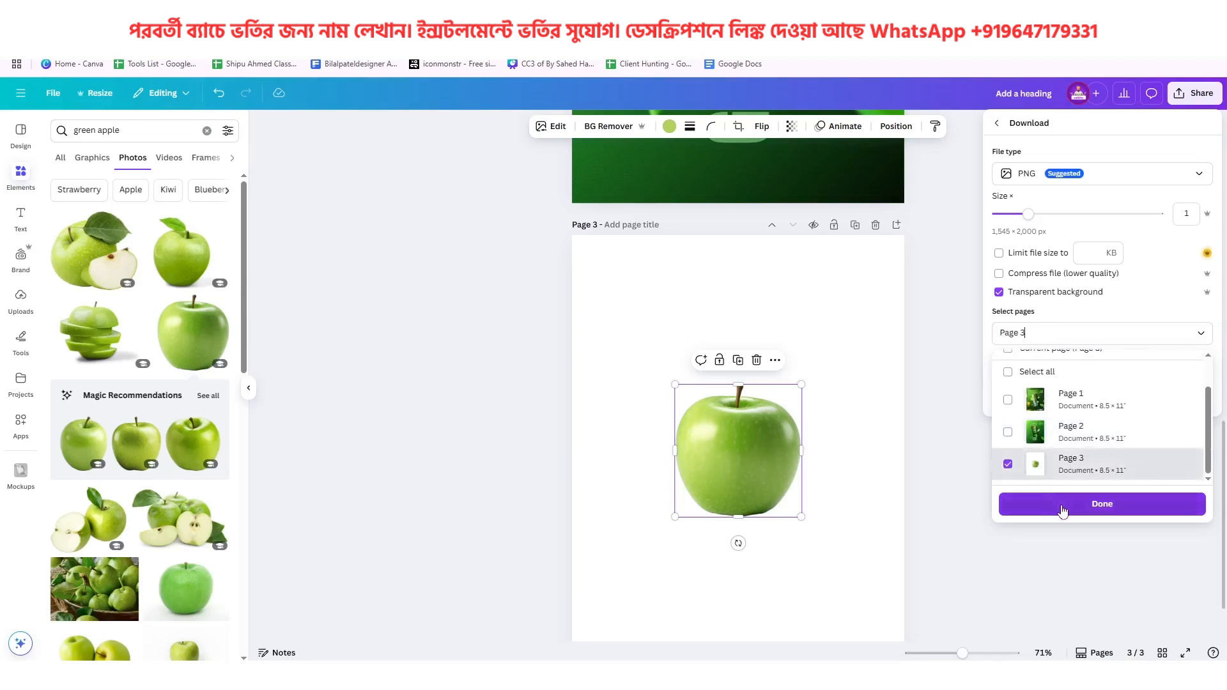
{"action": "left_click", "coordinate": [1061, 505]}
{"action": "left_click", "coordinate": [1110, 398]}
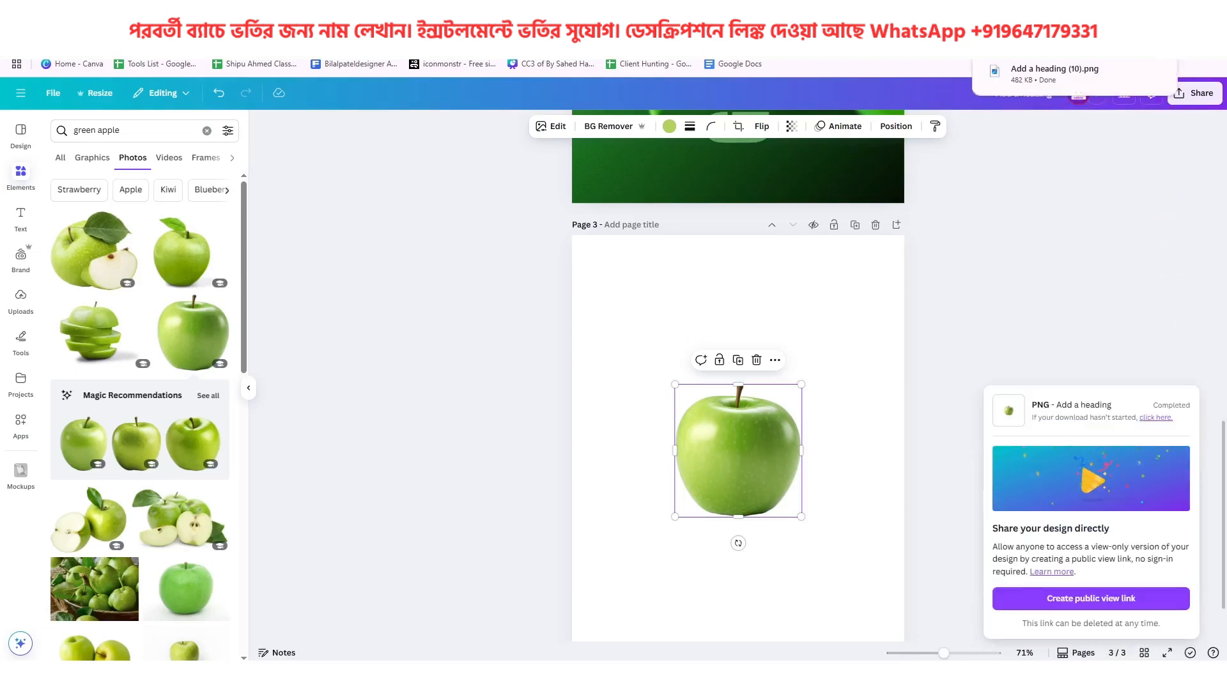
Place the downloaded Add a heading (10).png on page 2, with the apple in the lower left, running partly off the left edge
{"action": "scroll", "coordinate": [1051, 203], "scroll_direction": "up", "scroll_amount": 5}
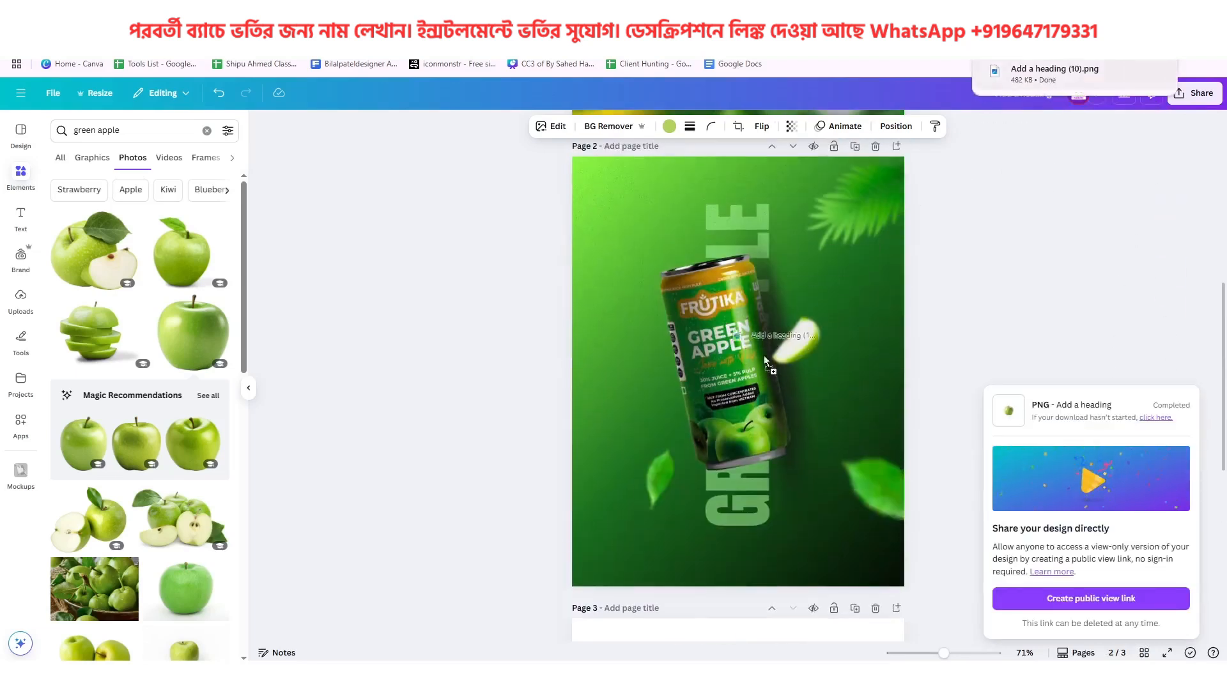
{"action": "key", "text": "ctrl+v"}
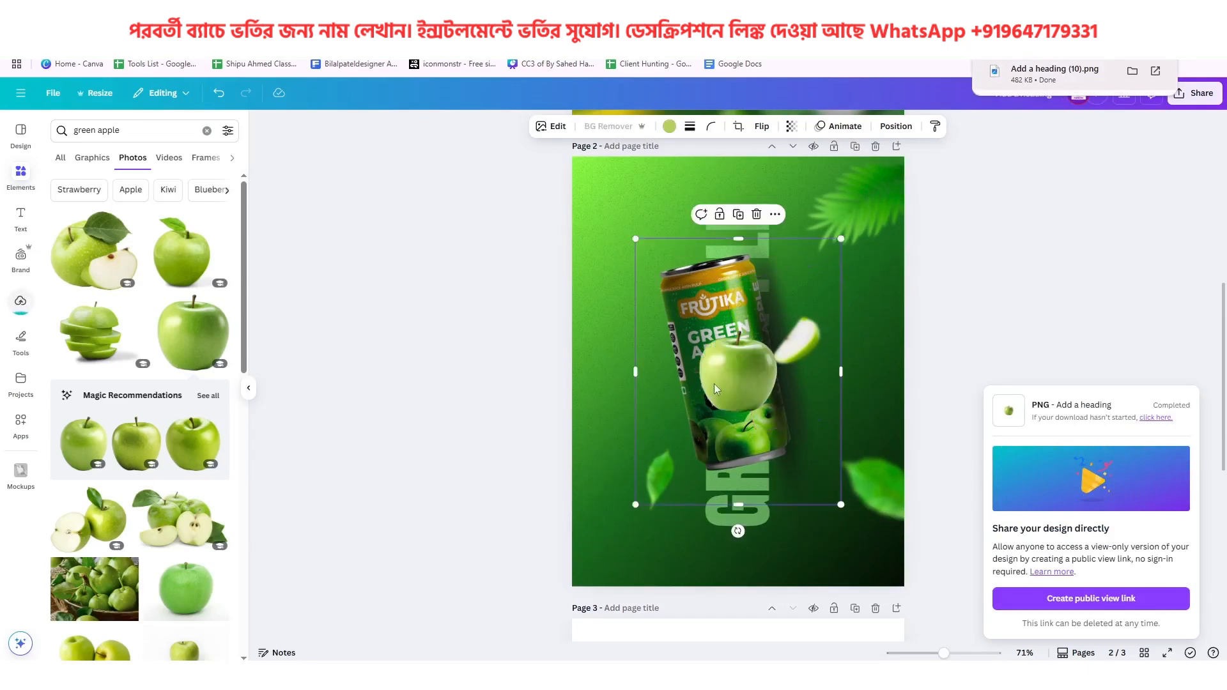
{"action": "left_click_drag", "start_coordinate": [715, 383], "coordinate": [614, 484]}
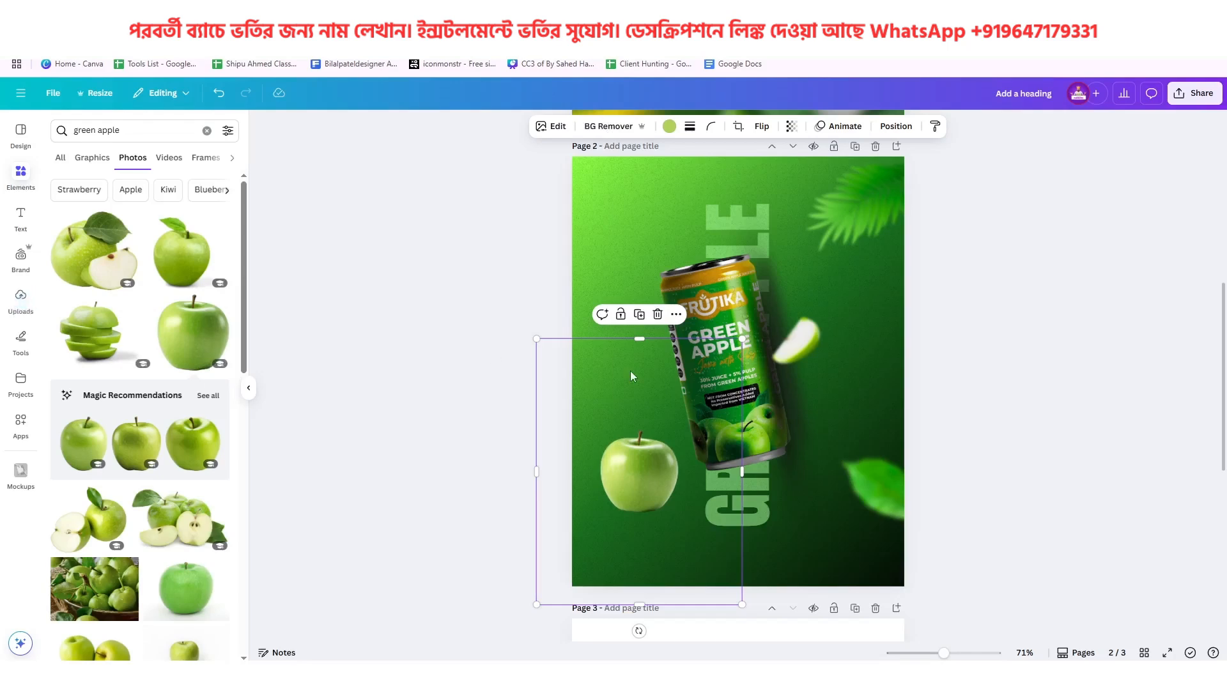
{"action": "left_click_drag", "start_coordinate": [650, 446], "coordinate": [592, 462]}
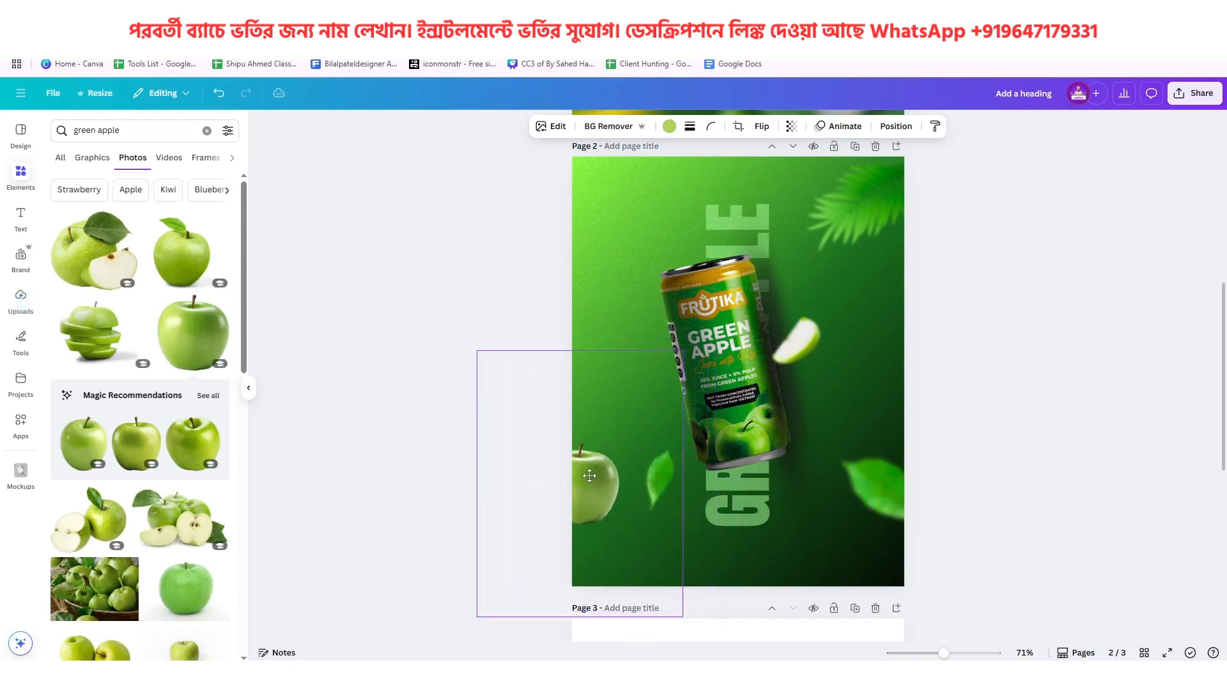
Tilt the apple on page 2 counterclockwise, enlarge it slightly to match the reference lemon, and nudge the small leaf down and right
{"action": "scroll", "coordinate": [632, 469], "scroll_direction": "up", "scroll_amount": 5}
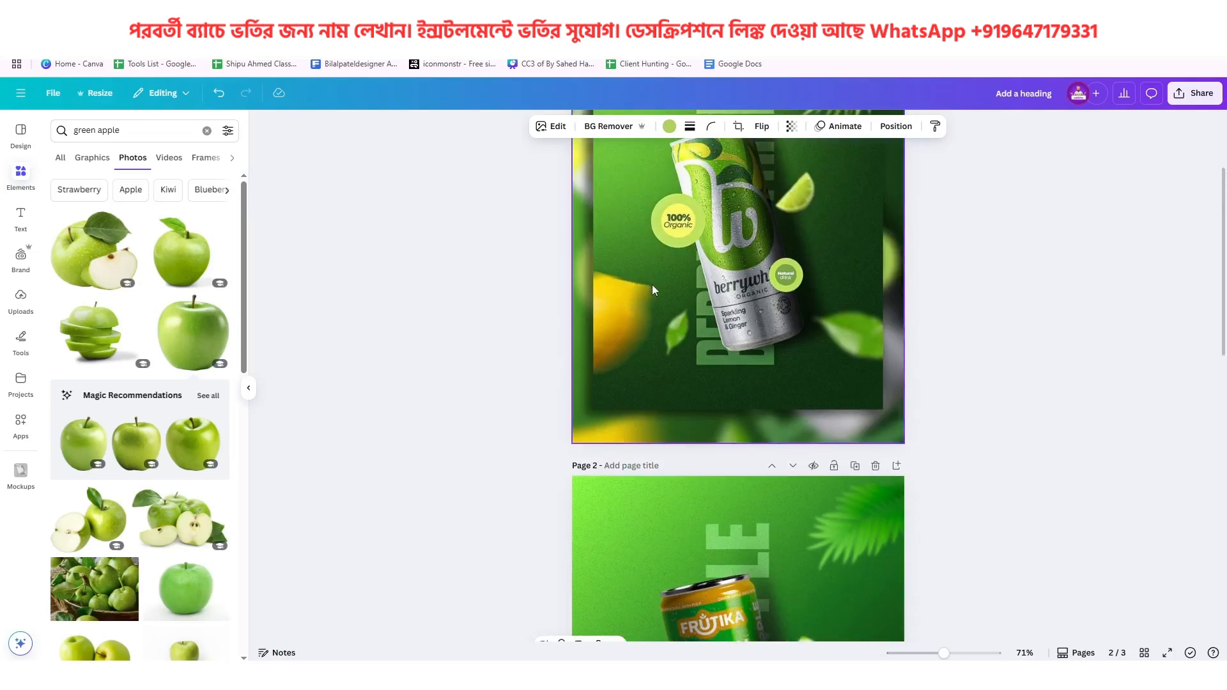
{"action": "scroll", "coordinate": [617, 291], "scroll_direction": "down", "scroll_amount": 6}
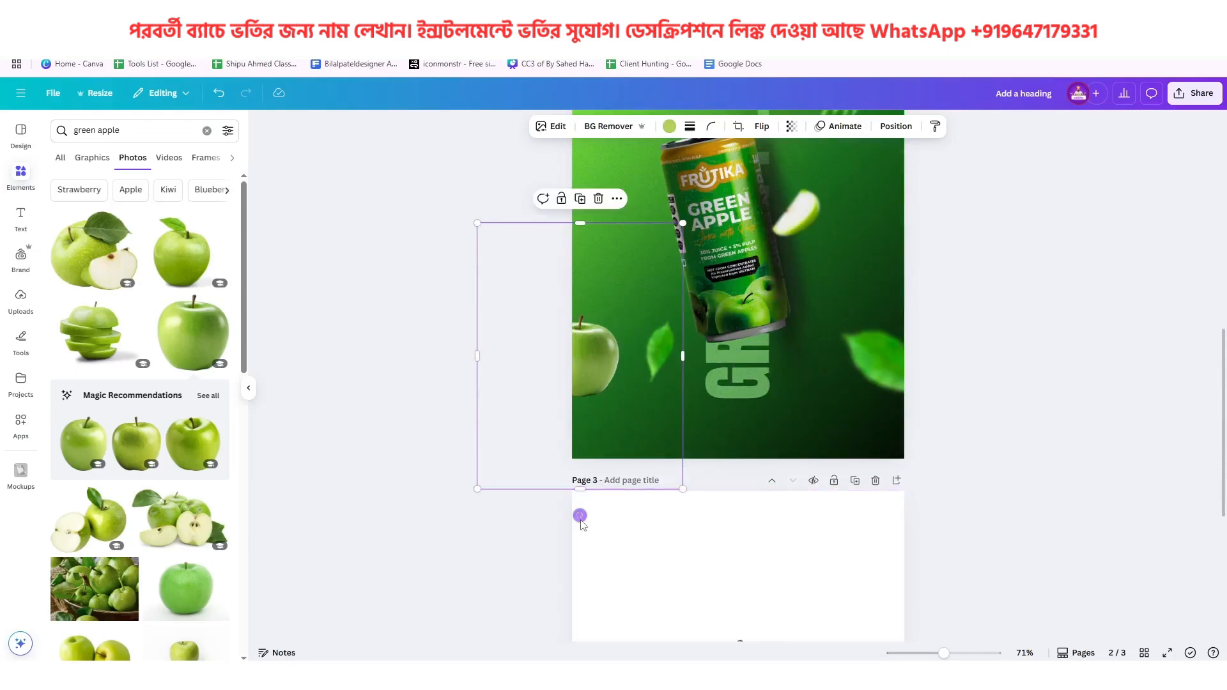
{"action": "left_click_drag", "start_coordinate": [594, 513], "coordinate": [663, 521]}
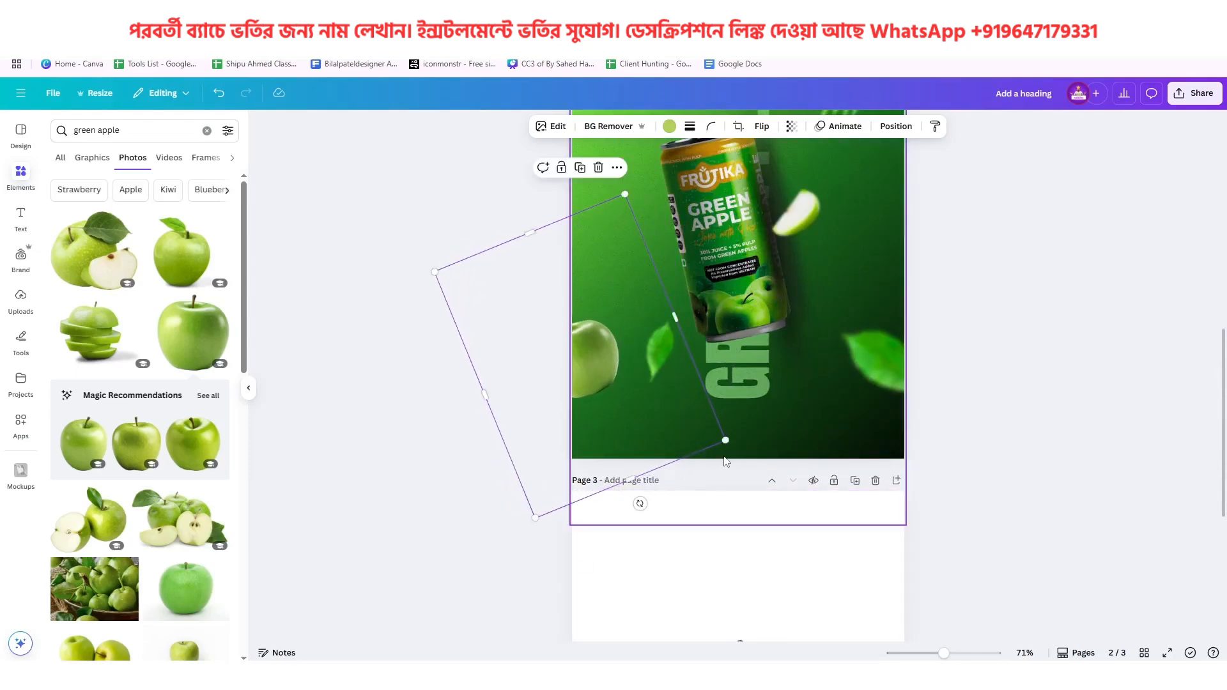
{"action": "mouse_move", "coordinate": [725, 441]}
{"action": "left_mouse_down"}
{"action": "mouse_move", "coordinate": [763, 461]}
{"action": "mouse_move", "coordinate": [748, 434]}
{"action": "left_mouse_up"}
{"action": "mouse_move", "coordinate": [685, 400]}
{"action": "left_mouse_down"}
{"action": "mouse_move", "coordinate": [683, 378]}
{"action": "mouse_move", "coordinate": [688, 404]}
{"action": "left_mouse_up"}
{"action": "scroll", "coordinate": [688, 404], "scroll_direction": "up", "scroll_amount": 5}
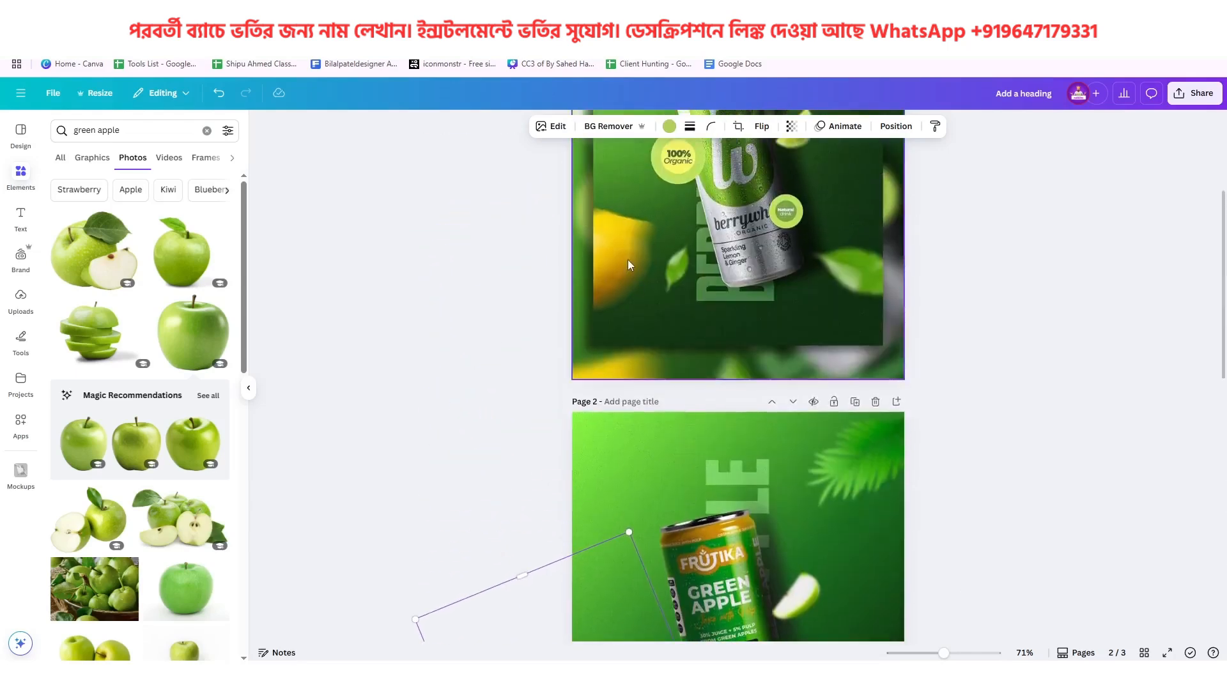
{"action": "scroll", "coordinate": [696, 288], "scroll_direction": "down", "scroll_amount": 5}
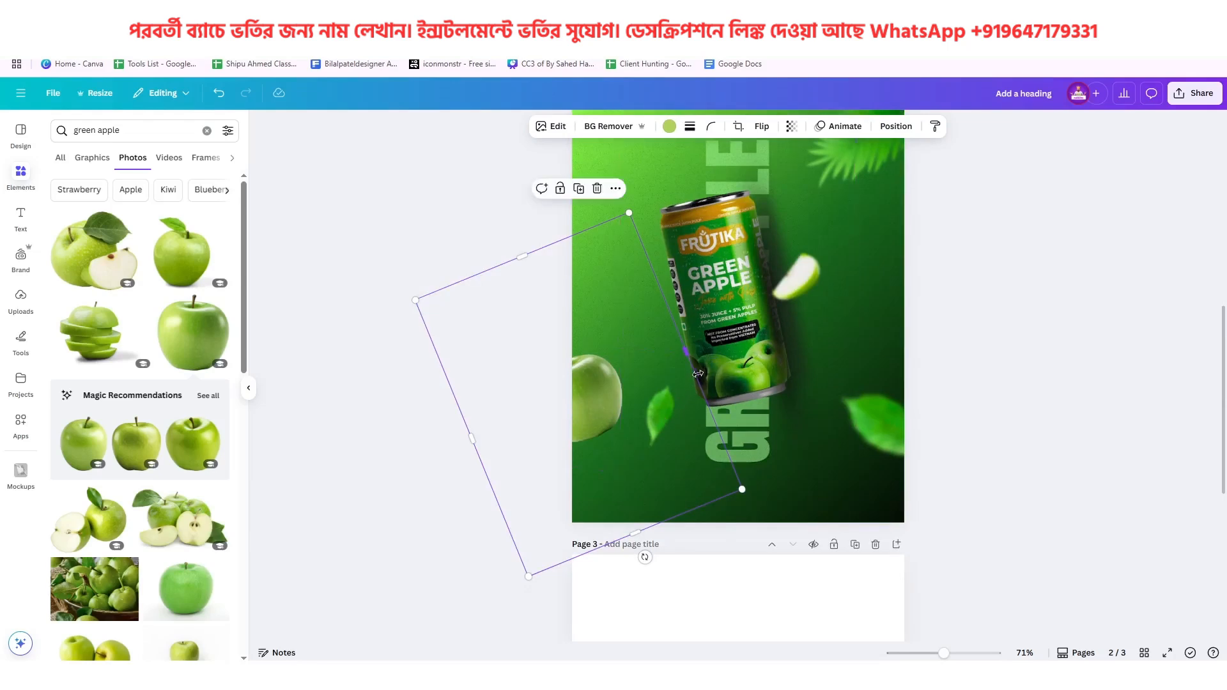
{"action": "left_click_drag", "start_coordinate": [702, 371], "coordinate": [714, 381]}
Adjust the lower-left apple's colors with a brightness of 21 and a saturation of 51
{"action": "left_click", "coordinate": [581, 382]}
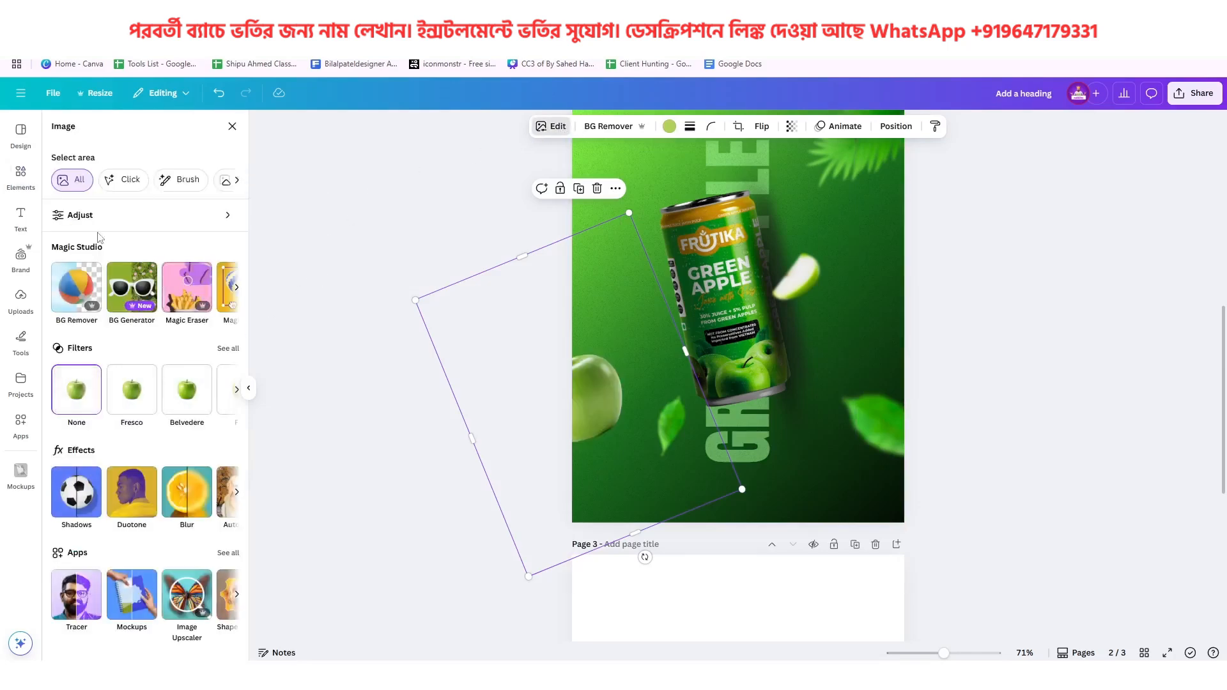
{"action": "left_click", "coordinate": [90, 219]}
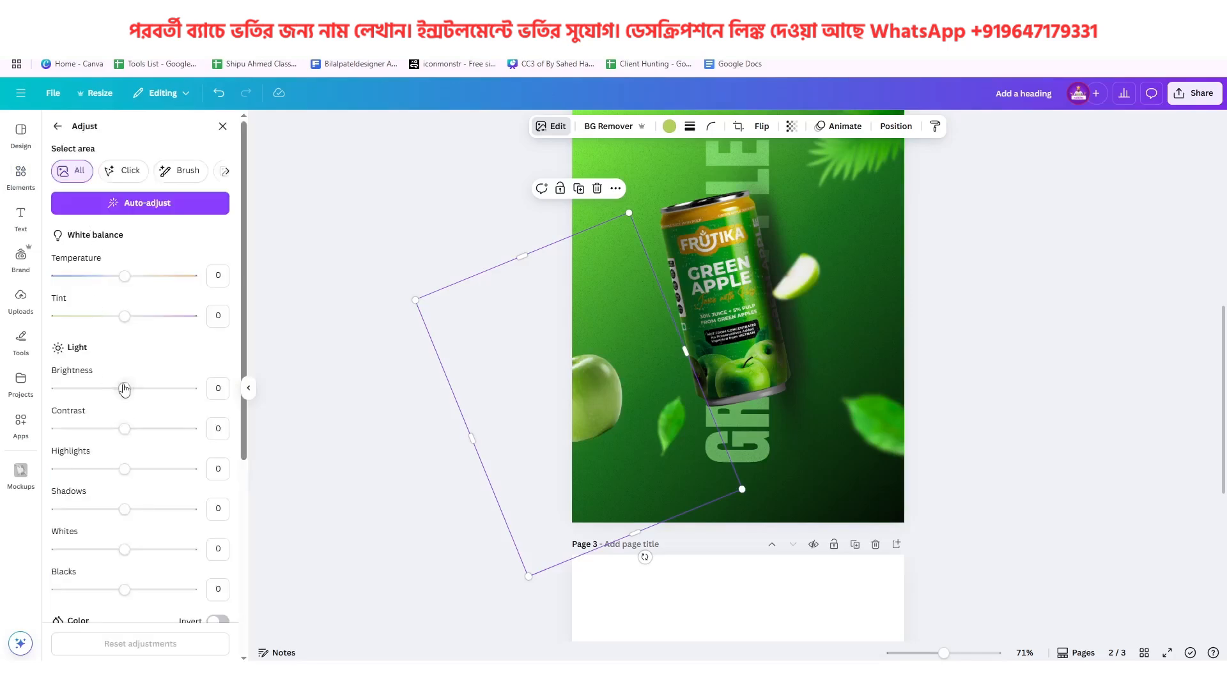
{"action": "left_click_drag", "start_coordinate": [126, 390], "coordinate": [140, 392]}
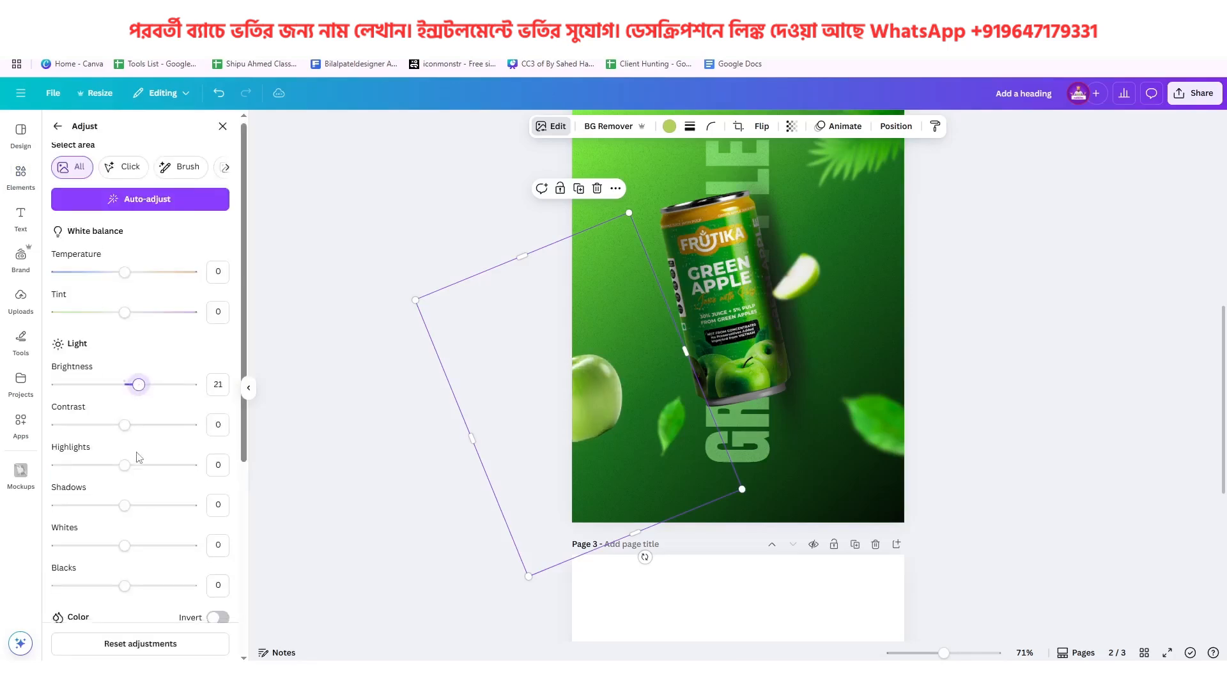
{"action": "scroll", "coordinate": [138, 390], "scroll_direction": "down", "scroll_amount": 3}
{"action": "left_click_drag", "start_coordinate": [125, 515], "coordinate": [160, 530]}
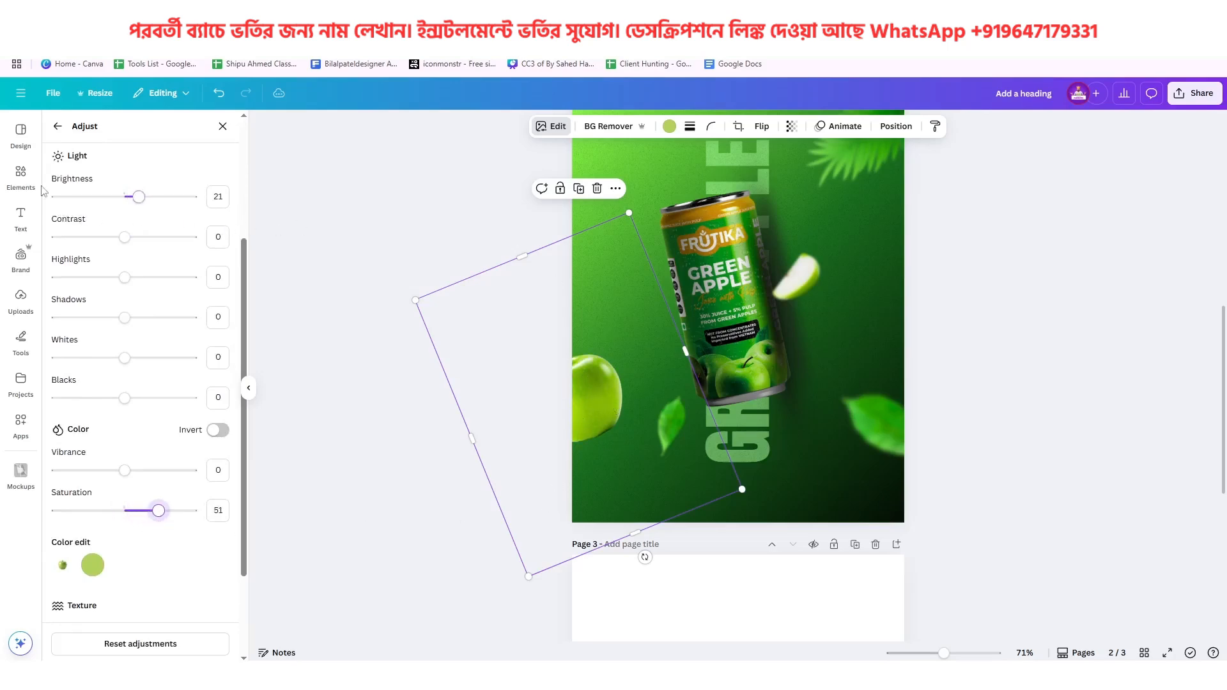
Find the Frame Blur app by searching for "blur" and load the lower-left apple into it for editing
{"action": "left_click", "coordinate": [21, 425]}
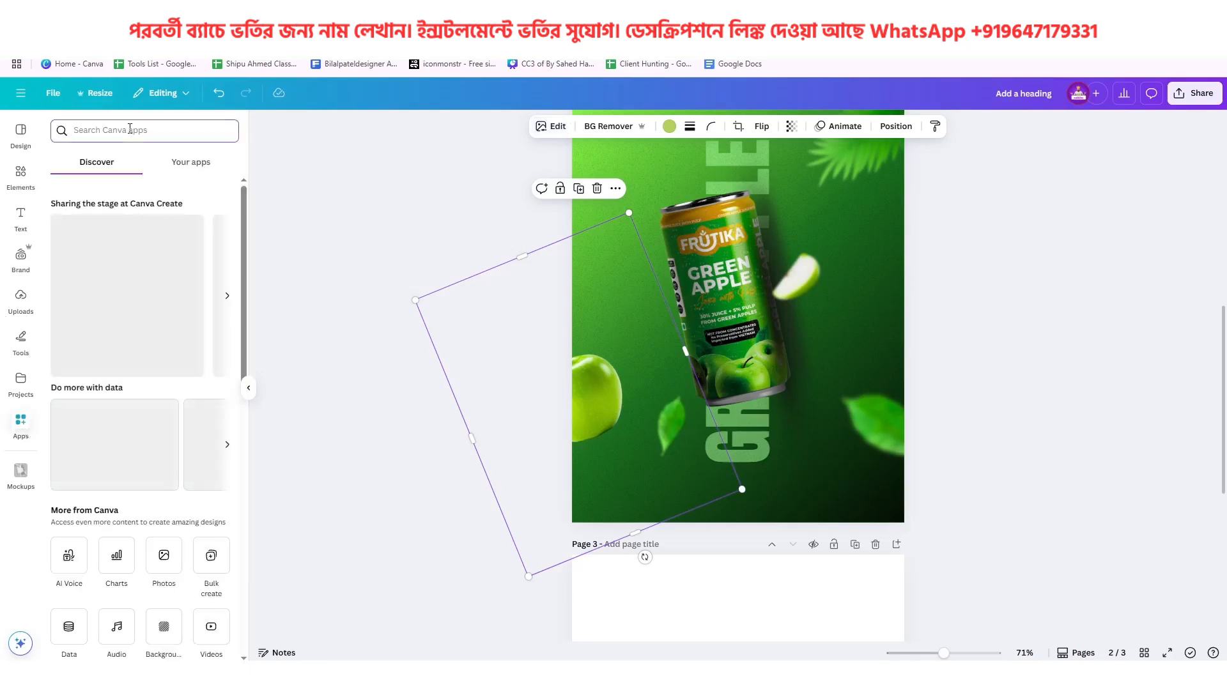
{"action": "type", "text": "blur"}
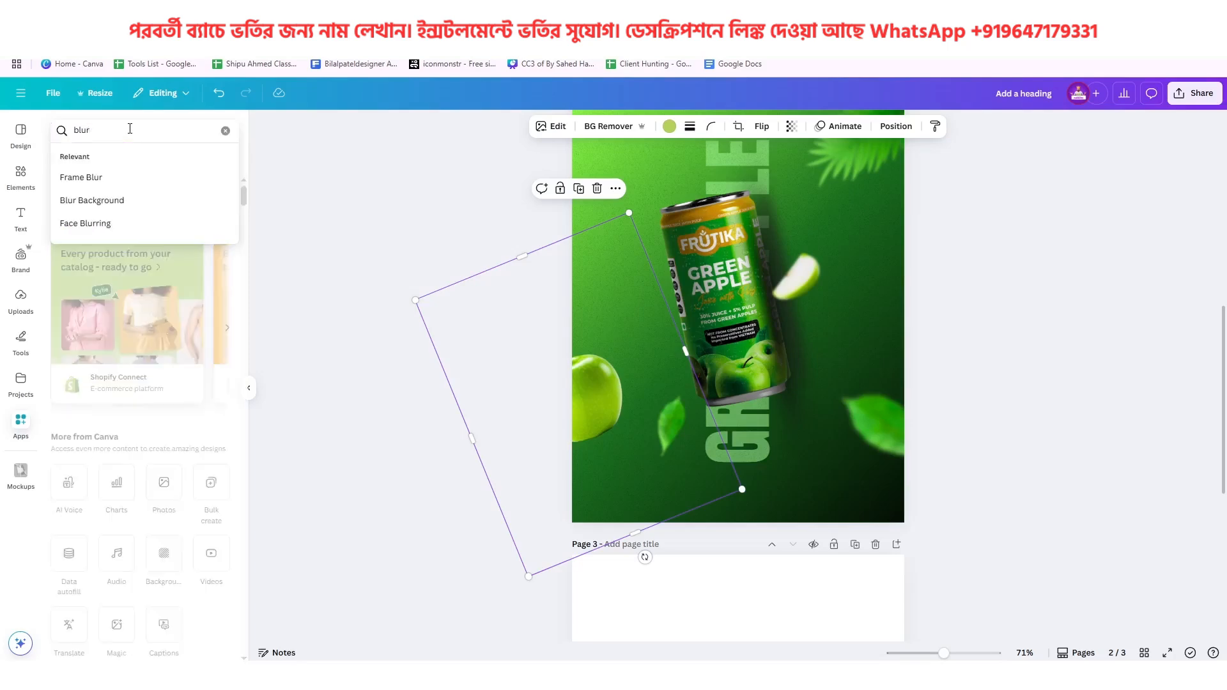
{"action": "left_click", "coordinate": [112, 183]}
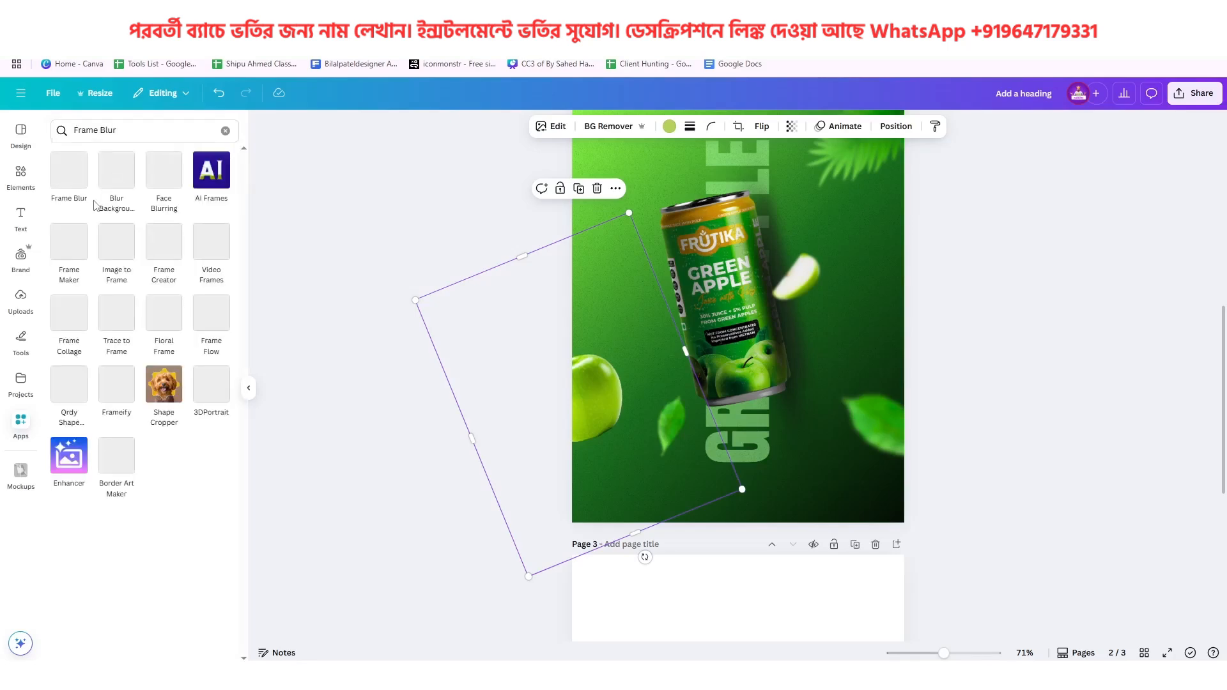
{"action": "left_click", "coordinate": [72, 184]}
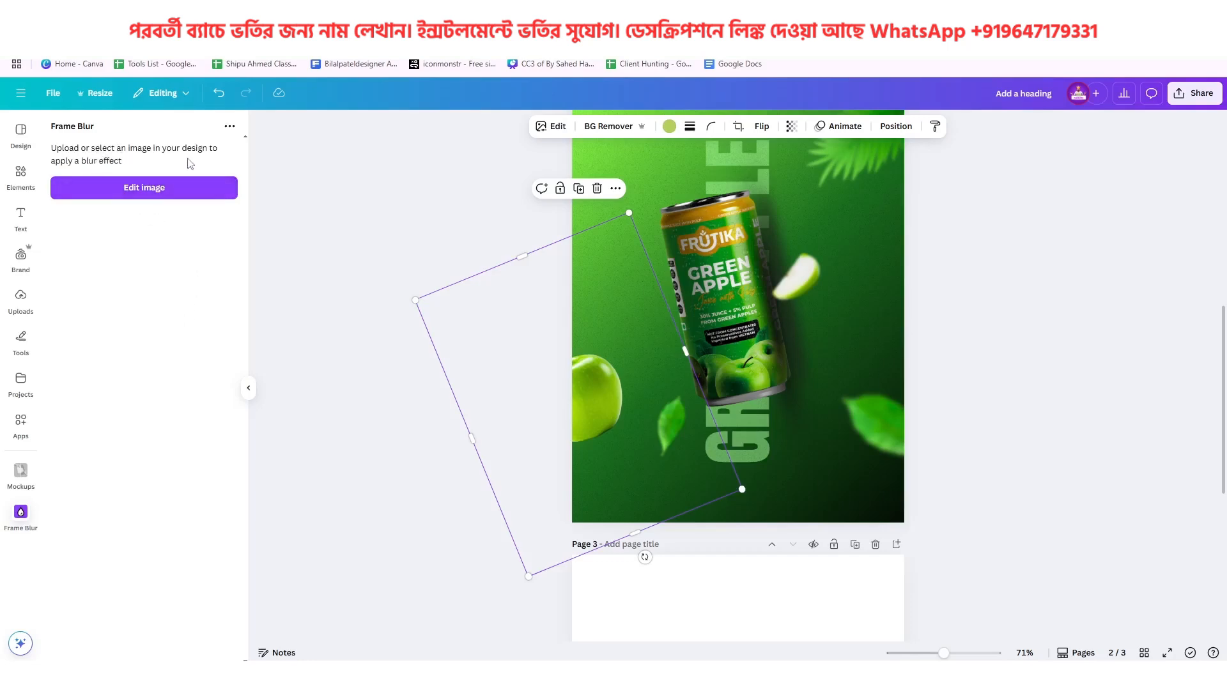
{"action": "left_click", "coordinate": [156, 191]}
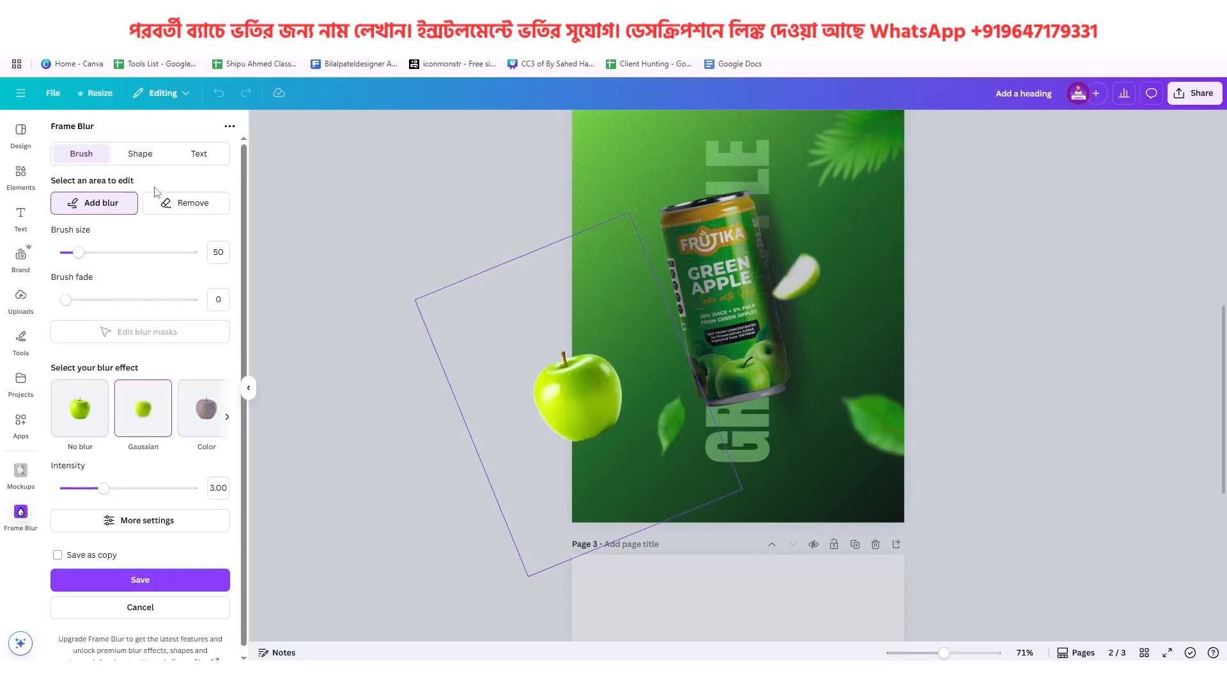
Browse the blur effects and choose Motion for the apple with an intensity of 2.85
{"action": "left_click", "coordinate": [226, 421]}
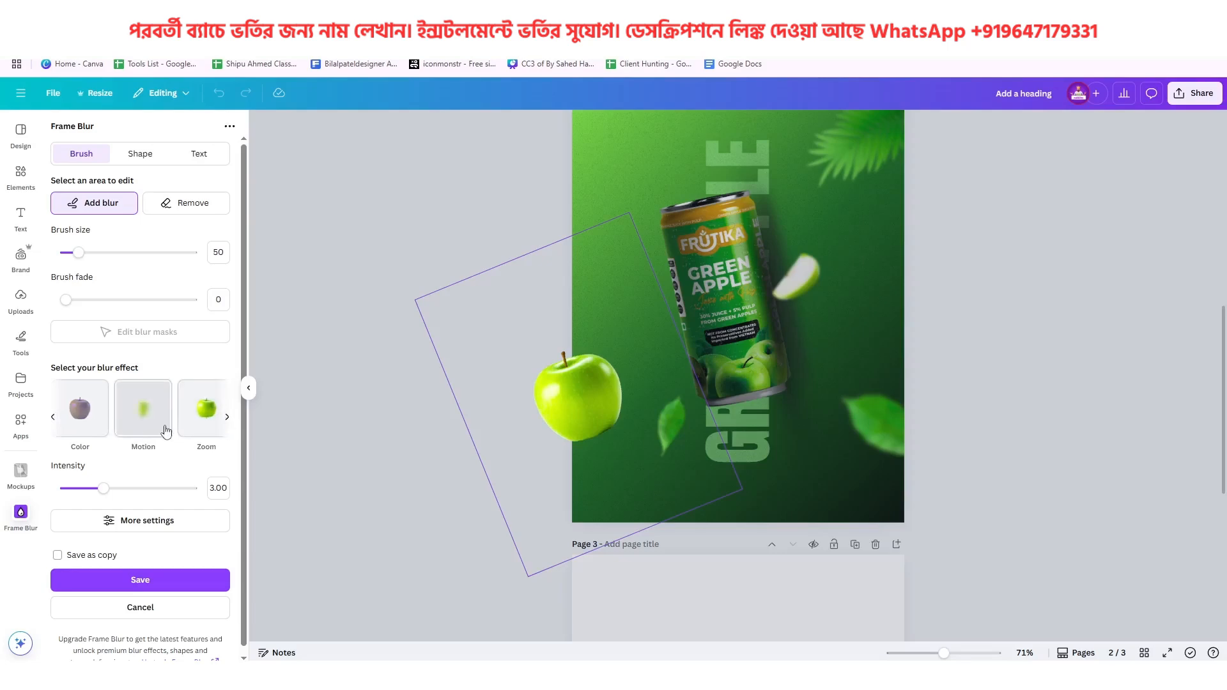
{"action": "left_click", "coordinate": [228, 419]}
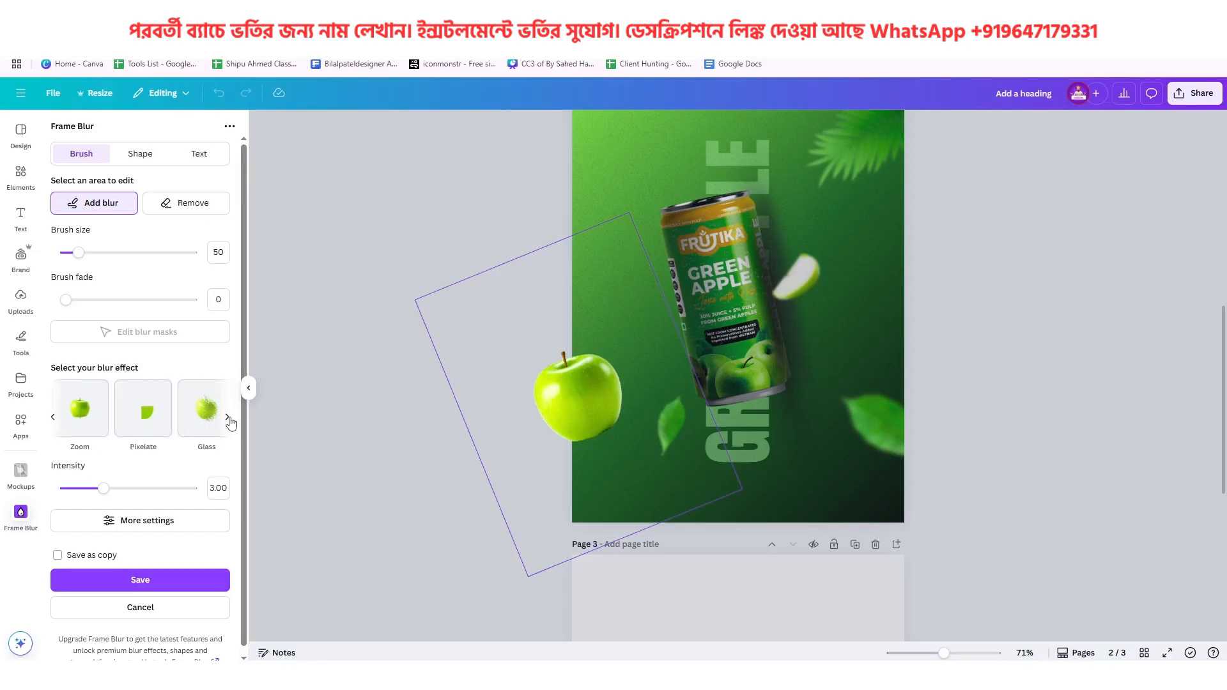
{"action": "left_click", "coordinate": [229, 420]}
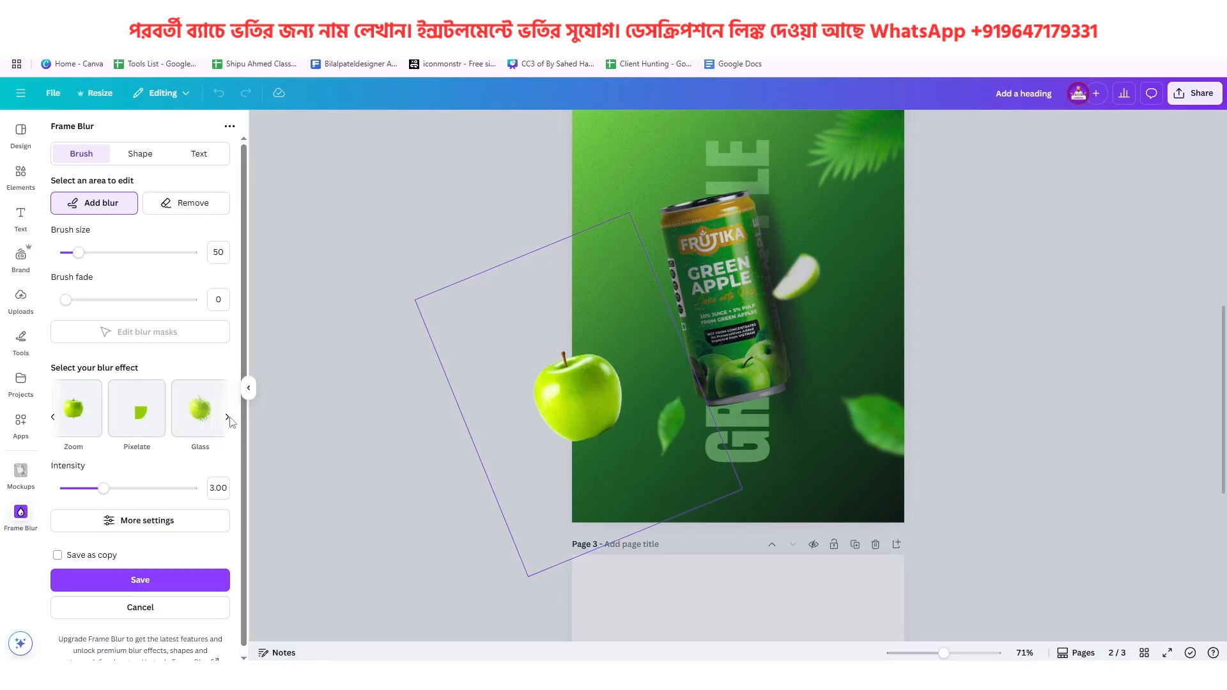
{"action": "left_click", "coordinate": [53, 419]}
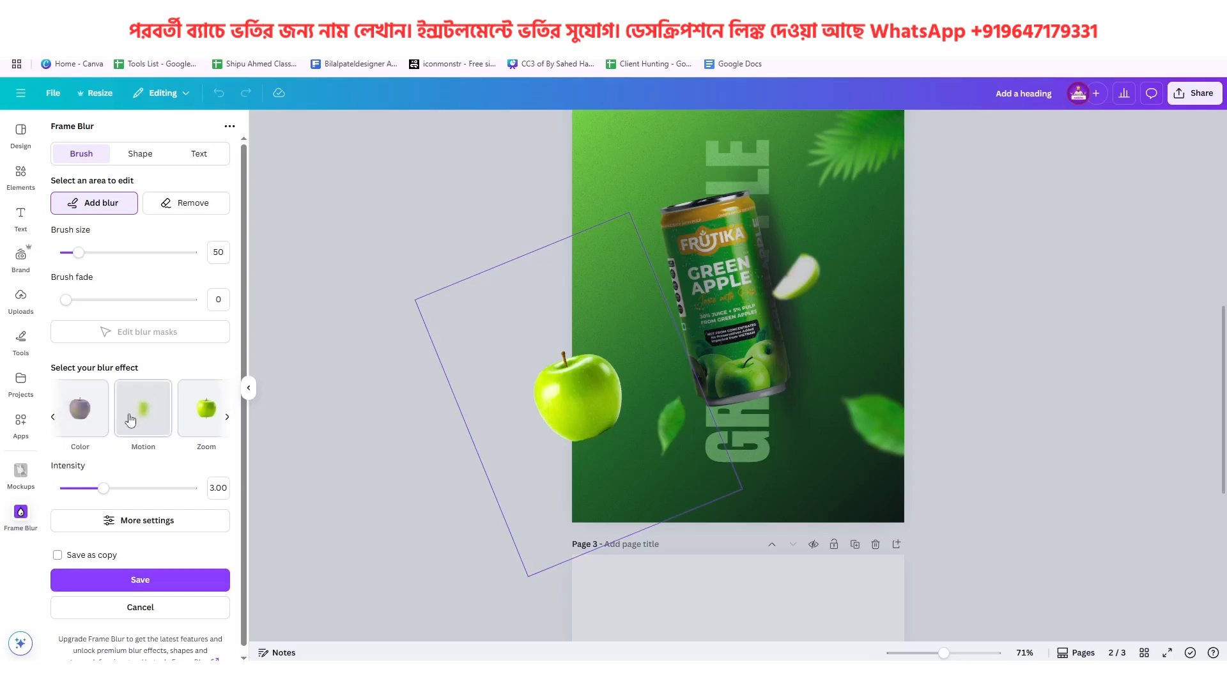
{"action": "left_click", "coordinate": [130, 420]}
{"action": "mouse_move", "coordinate": [160, 488]}
{"action": "left_mouse_down"}
{"action": "mouse_move", "coordinate": [104, 493]}
{"action": "mouse_move", "coordinate": [167, 490]}
{"action": "left_mouse_up"}
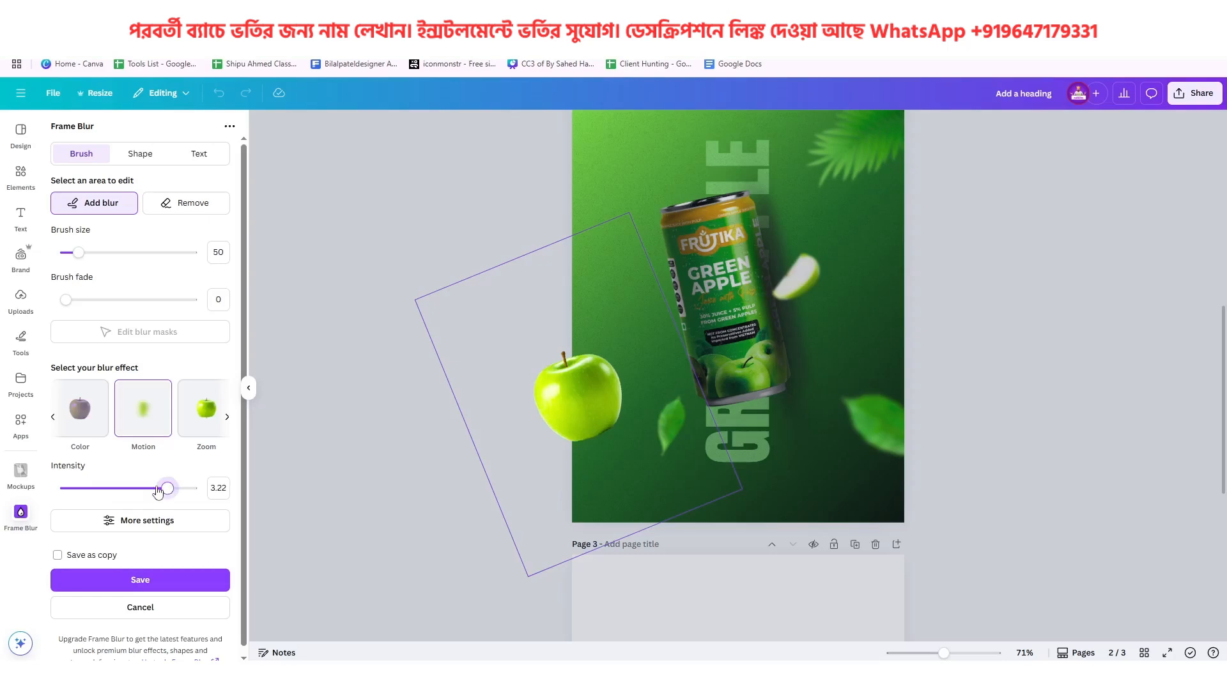
{"action": "left_click", "coordinate": [158, 490]}
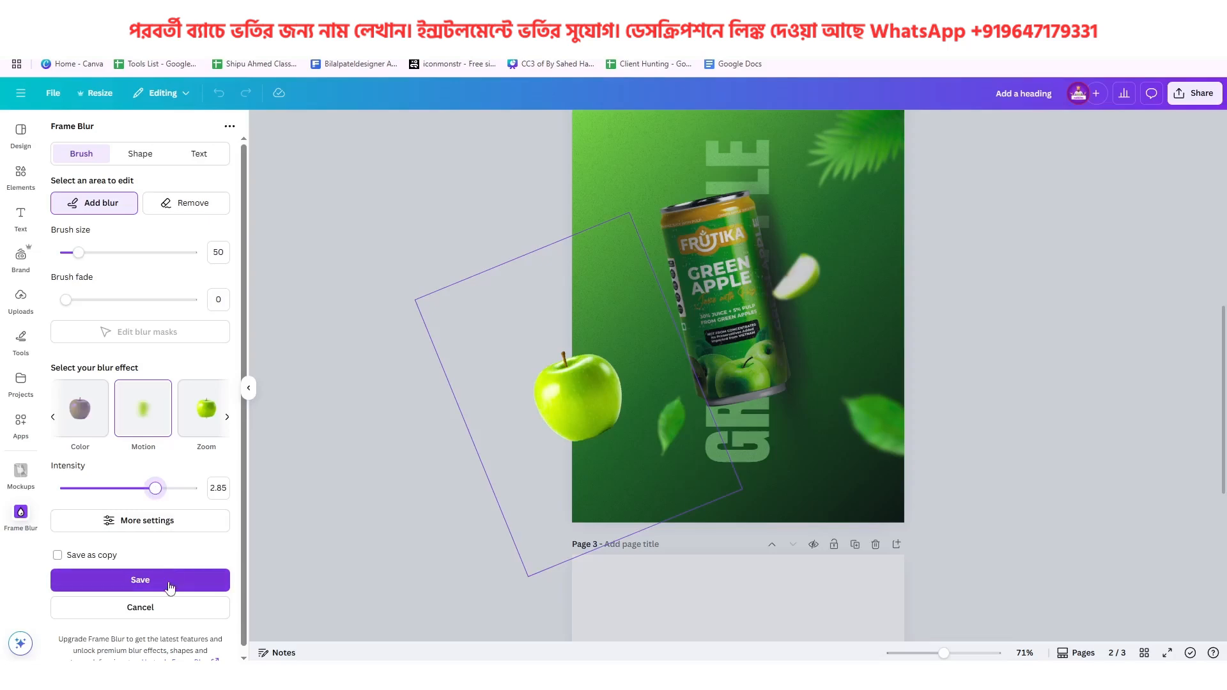
Set the Motion blur angle to 0.36 and try to save the effect onto the apple
{"action": "left_click", "coordinate": [137, 523]}
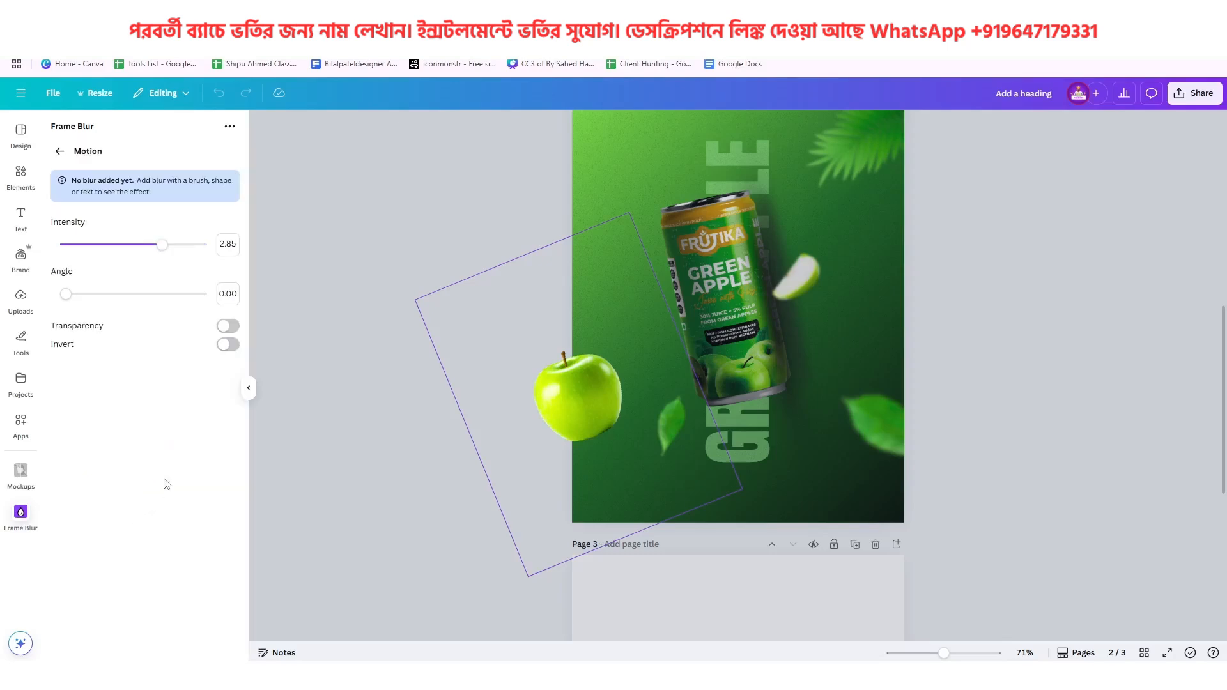
{"action": "left_click", "coordinate": [65, 297]}
{"action": "left_click_drag", "start_coordinate": [66, 297], "coordinate": [116, 300]}
{"action": "left_click", "coordinate": [60, 151]}
{"action": "left_click", "coordinate": [131, 581]}
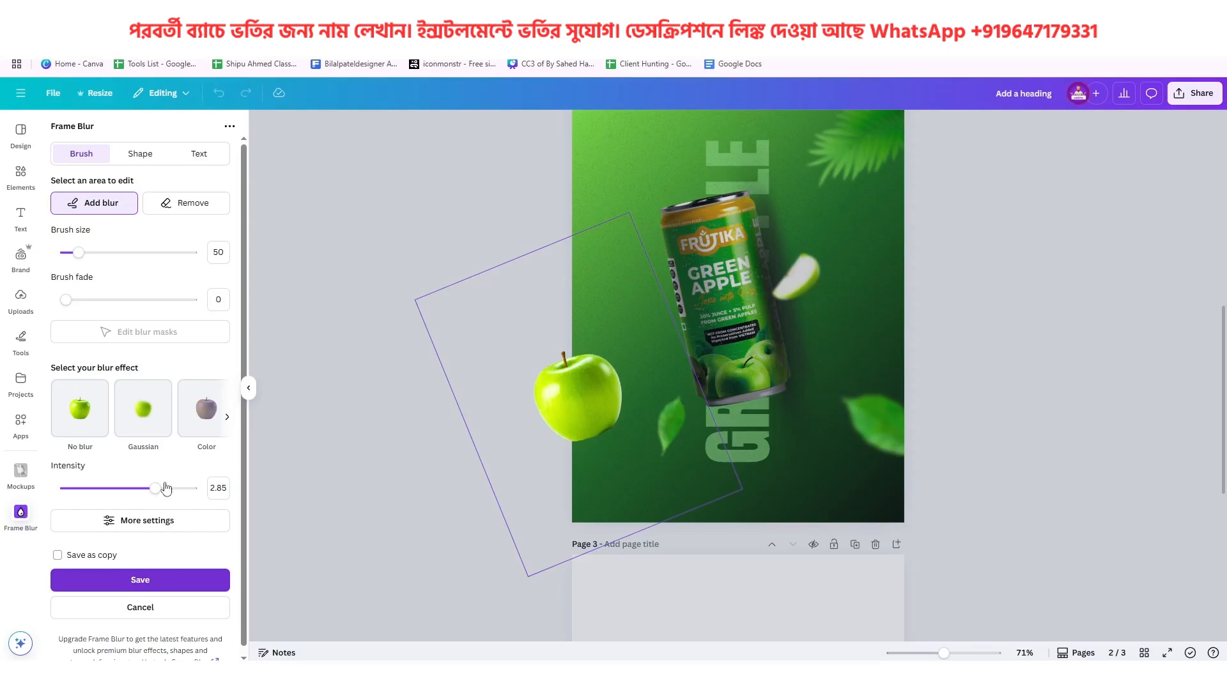
{"action": "left_click", "coordinate": [159, 589]}
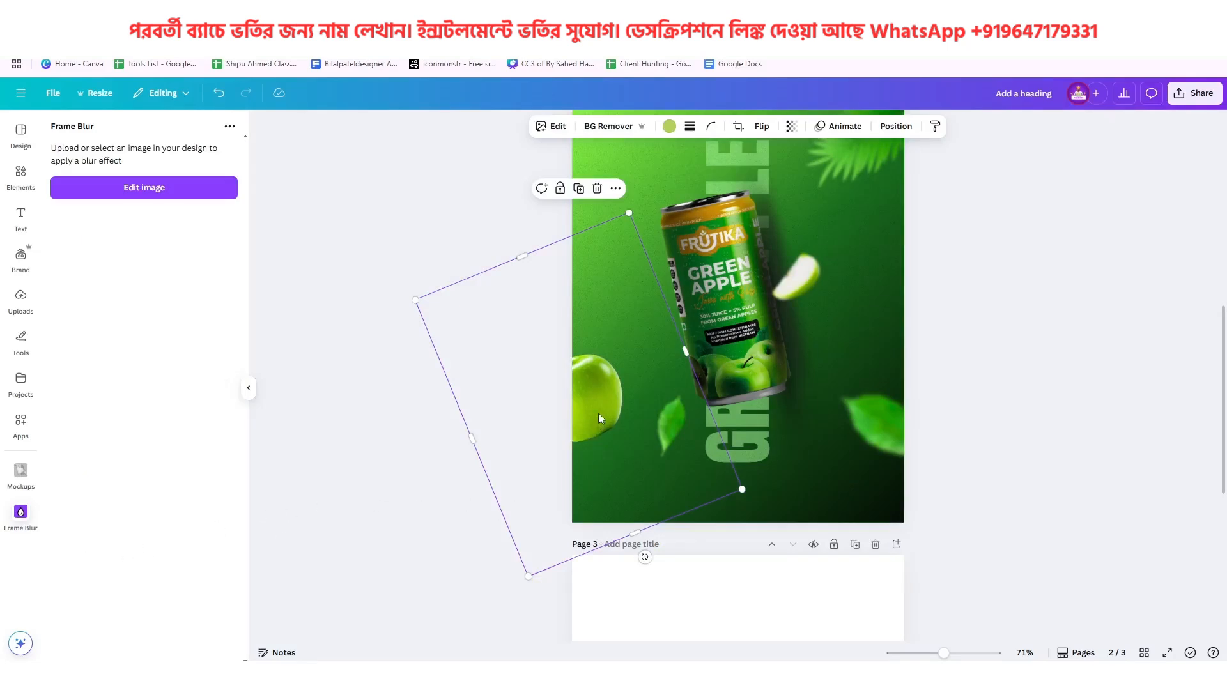
Nudge the lower-left apple slightly up and right, and upload Add a heading (10) from Downloads through Frame Blur
{"action": "mouse_move", "coordinate": [598, 413]}
{"action": "left_mouse_down"}
{"action": "mouse_move", "coordinate": [619, 390]}
{"action": "mouse_move", "coordinate": [608, 405]}
{"action": "left_mouse_up"}
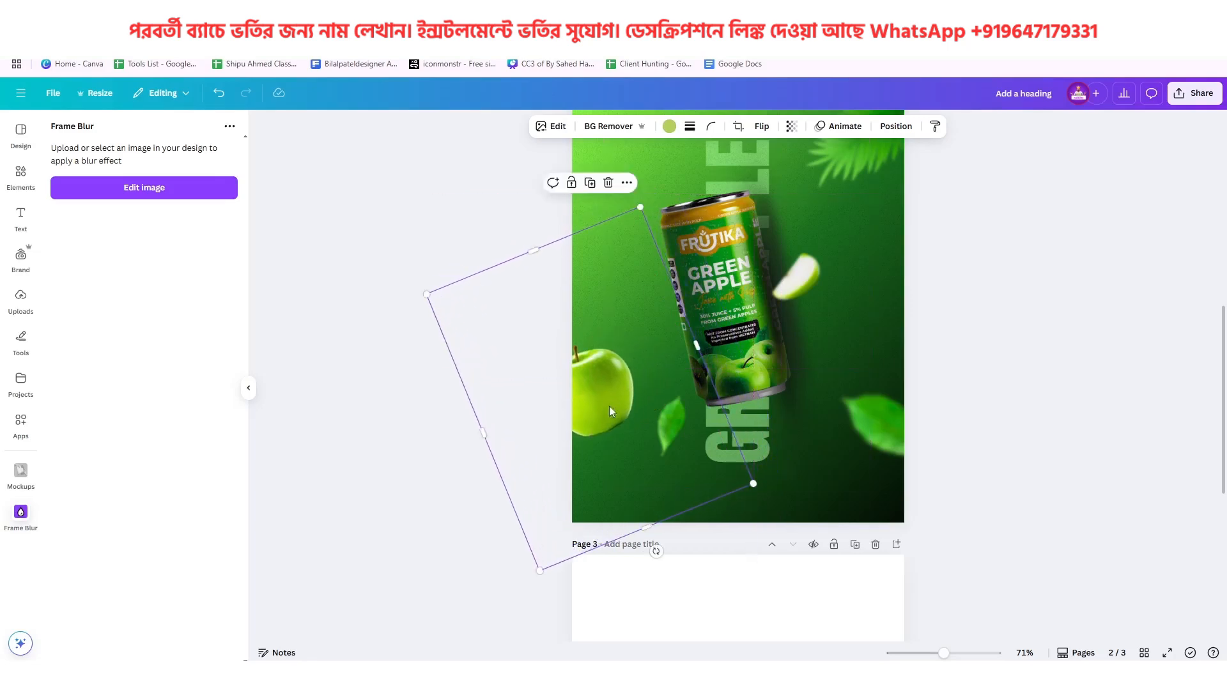
{"action": "left_click", "coordinate": [594, 201]}
{"action": "left_click", "coordinate": [148, 189]}
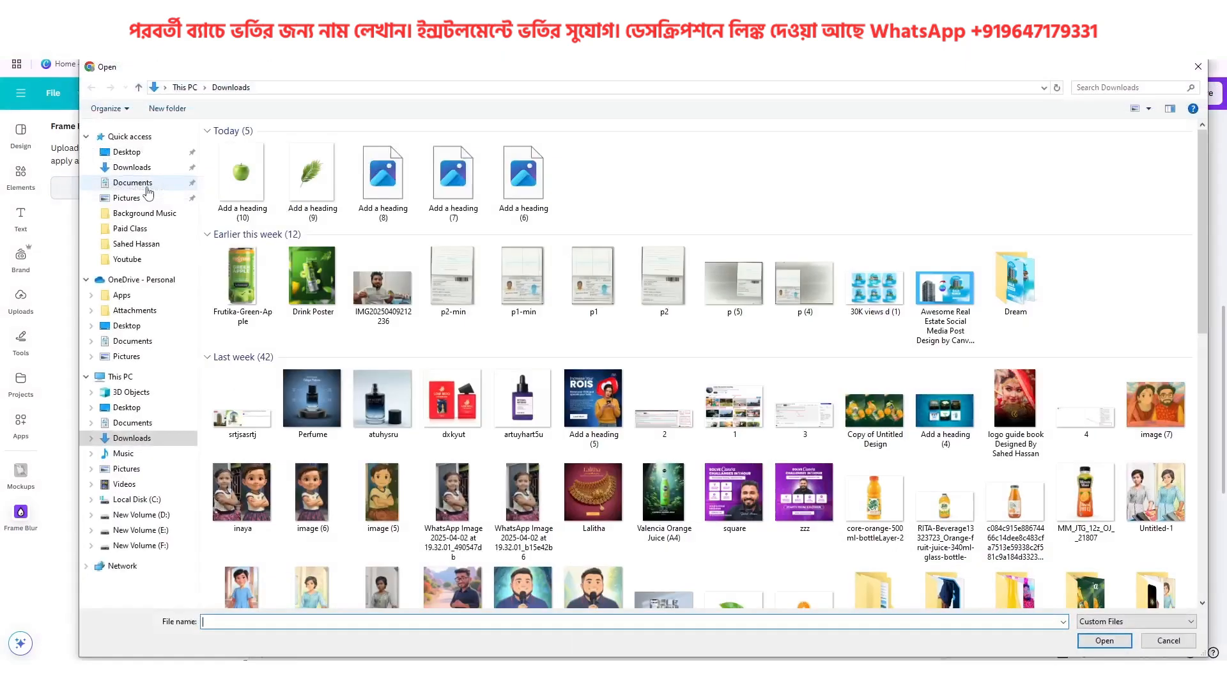
{"action": "left_click", "coordinate": [243, 182]}
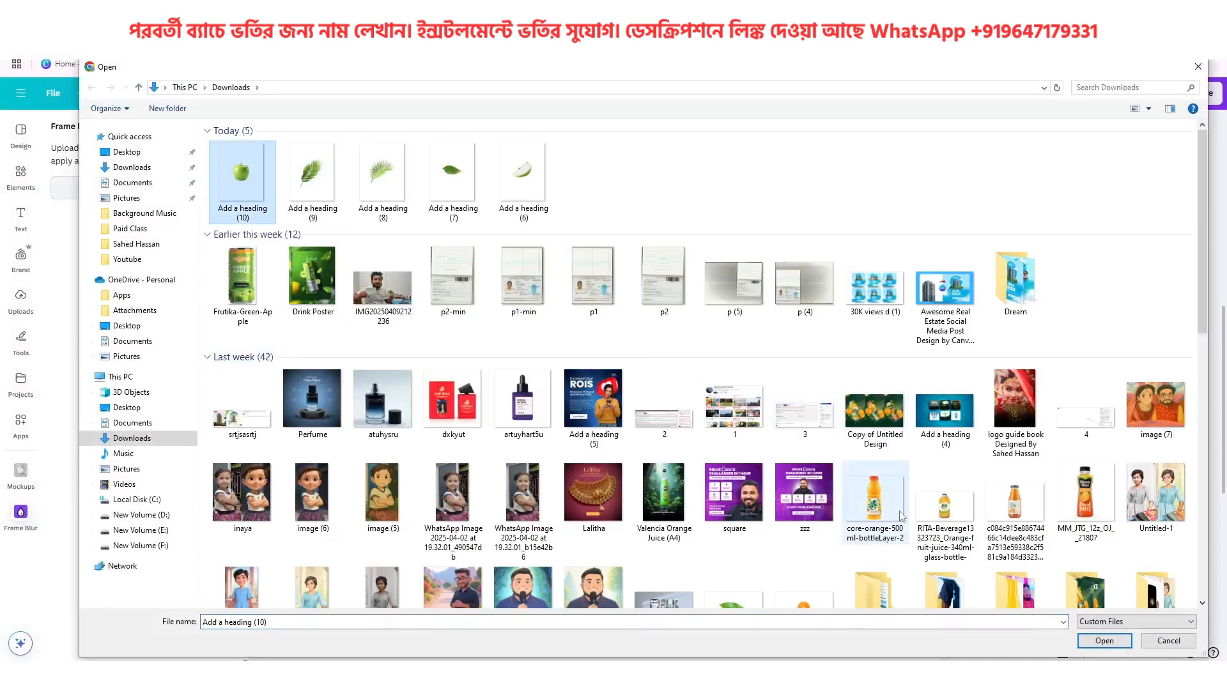
{"action": "left_click", "coordinate": [1105, 641]}
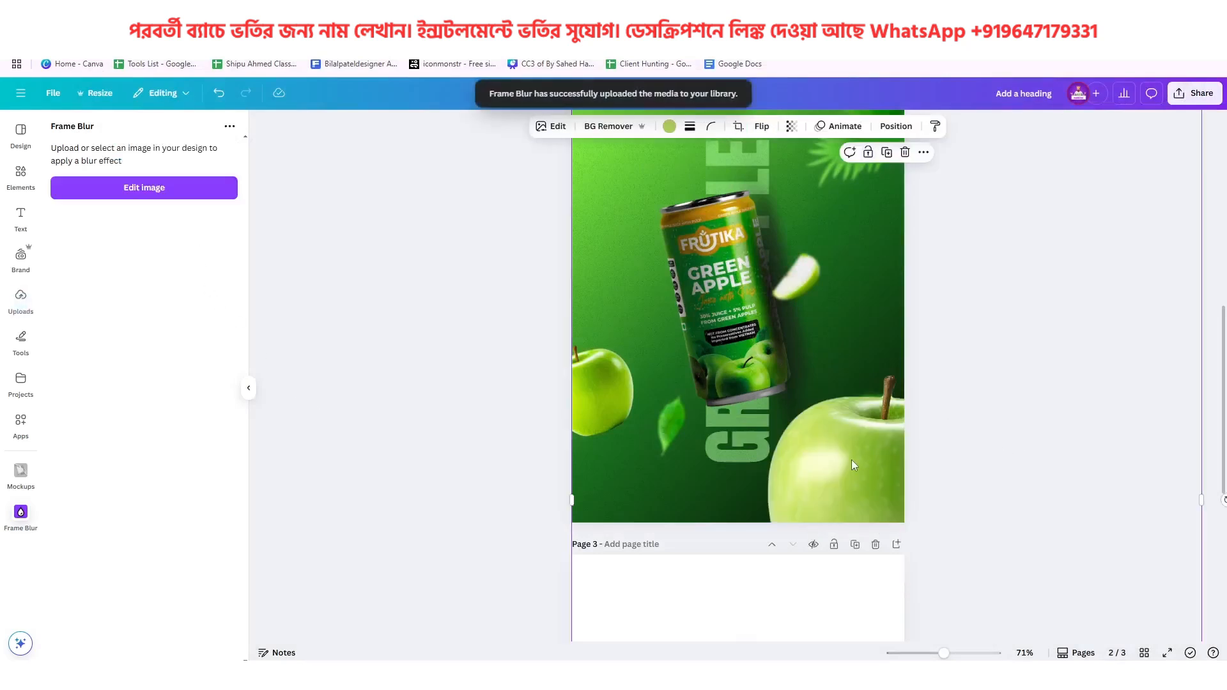
Move the large uploaded apple toward the middle of page 2 and open it for editing in Frame Blur
{"action": "left_click_drag", "start_coordinate": [851, 461], "coordinate": [717, 328]}
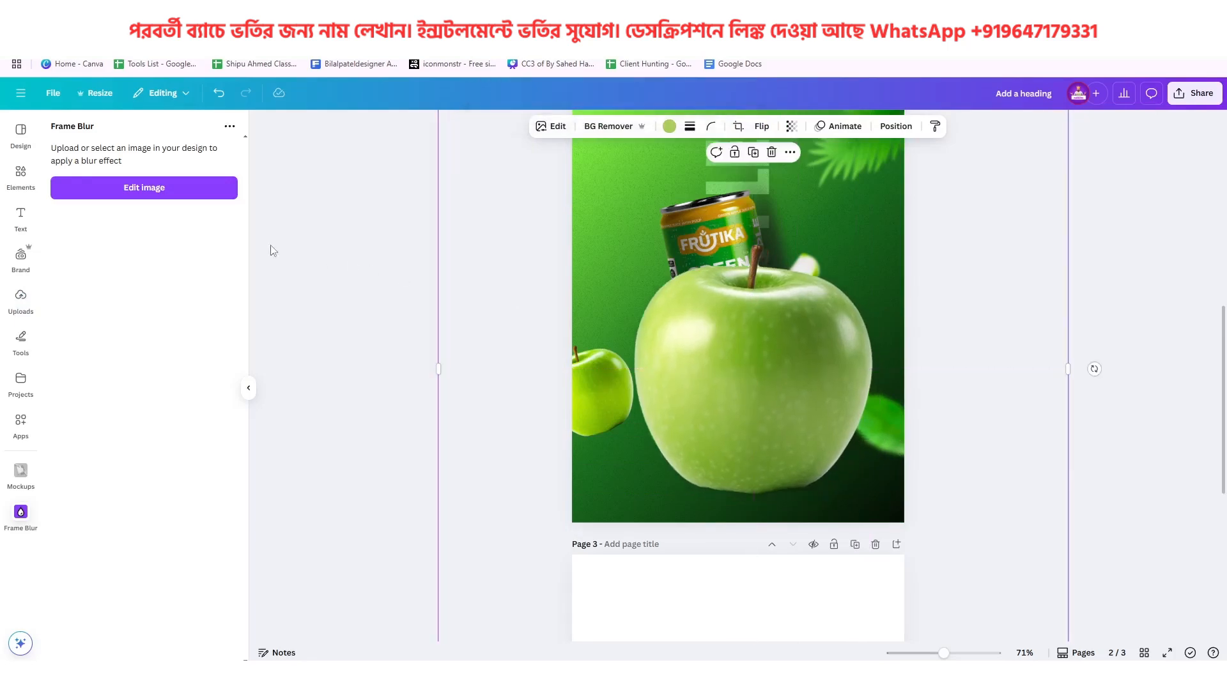
{"action": "left_click", "coordinate": [129, 195]}
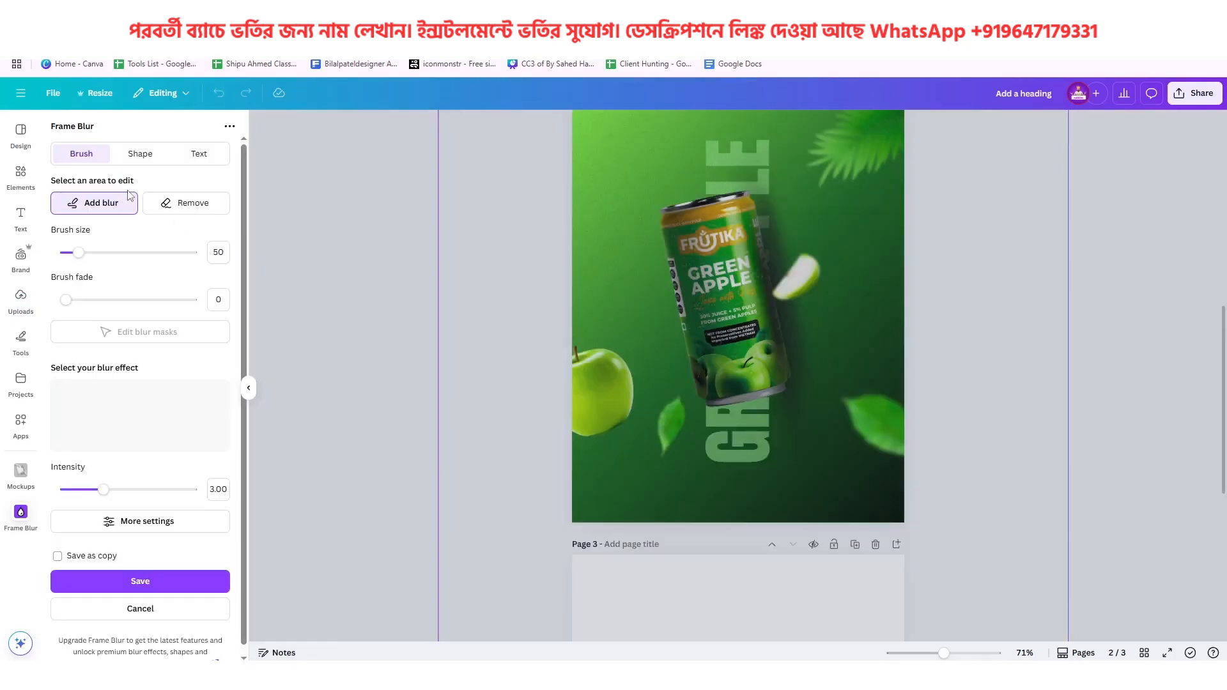
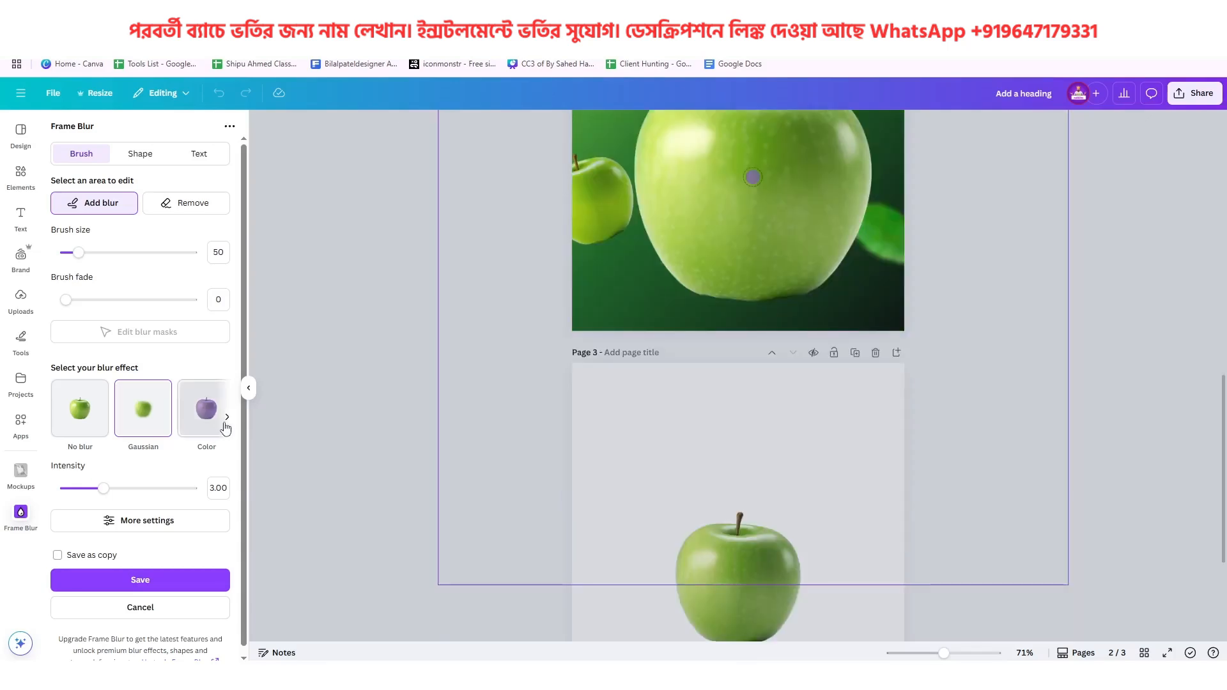
Choose the Motion blur for the large apple with an intensity of 3.18 and try to save it
{"action": "scroll", "coordinate": [835, 442], "scroll_direction": "up", "scroll_amount": 1}
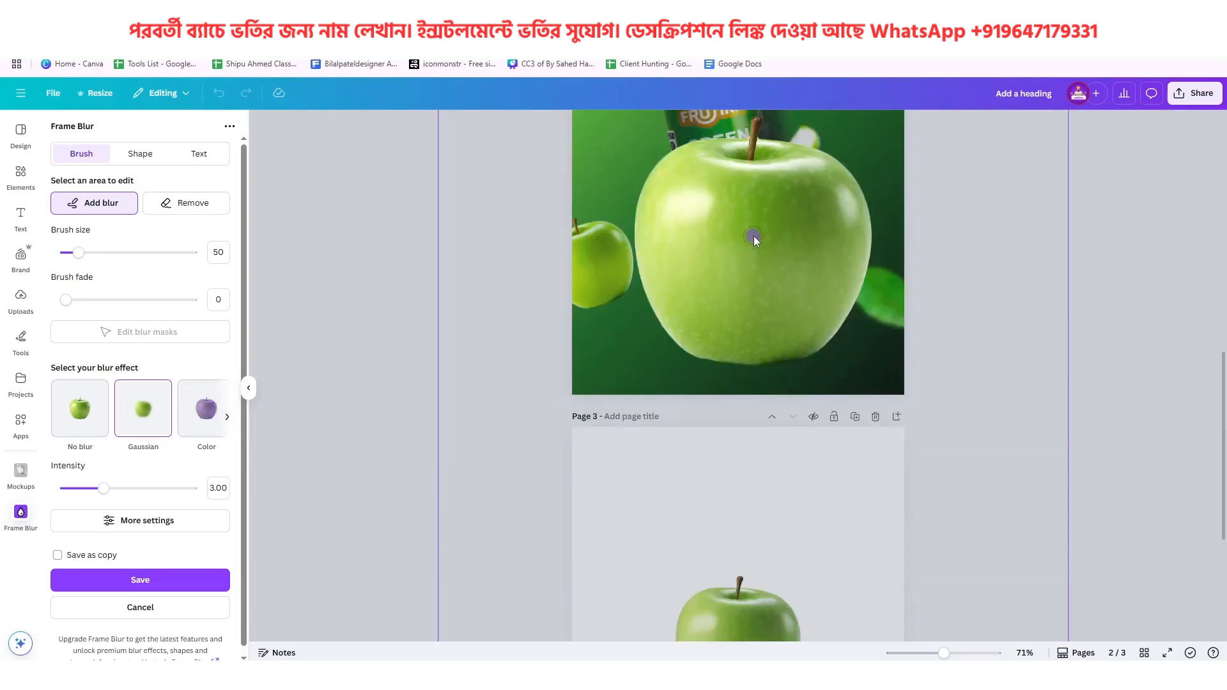
{"action": "key", "text": "ctrl+minus"}
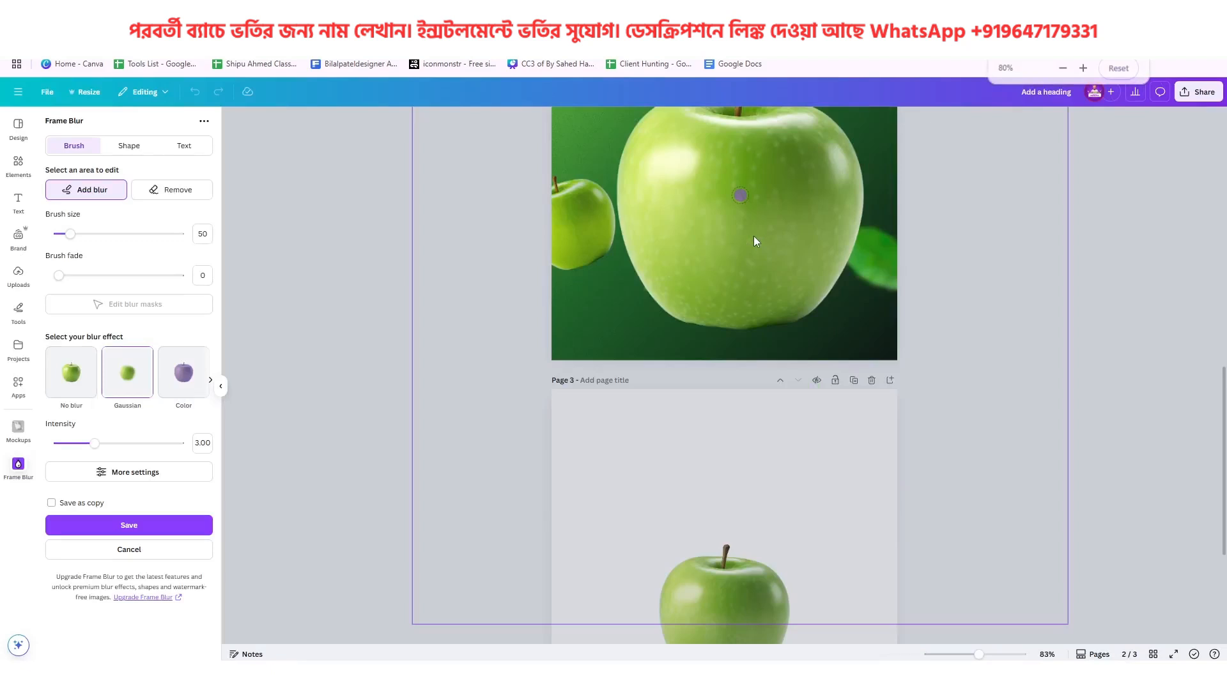
{"action": "key", "text": "ctrl+plus"}
{"action": "key", "text": "ctrl+plus"}
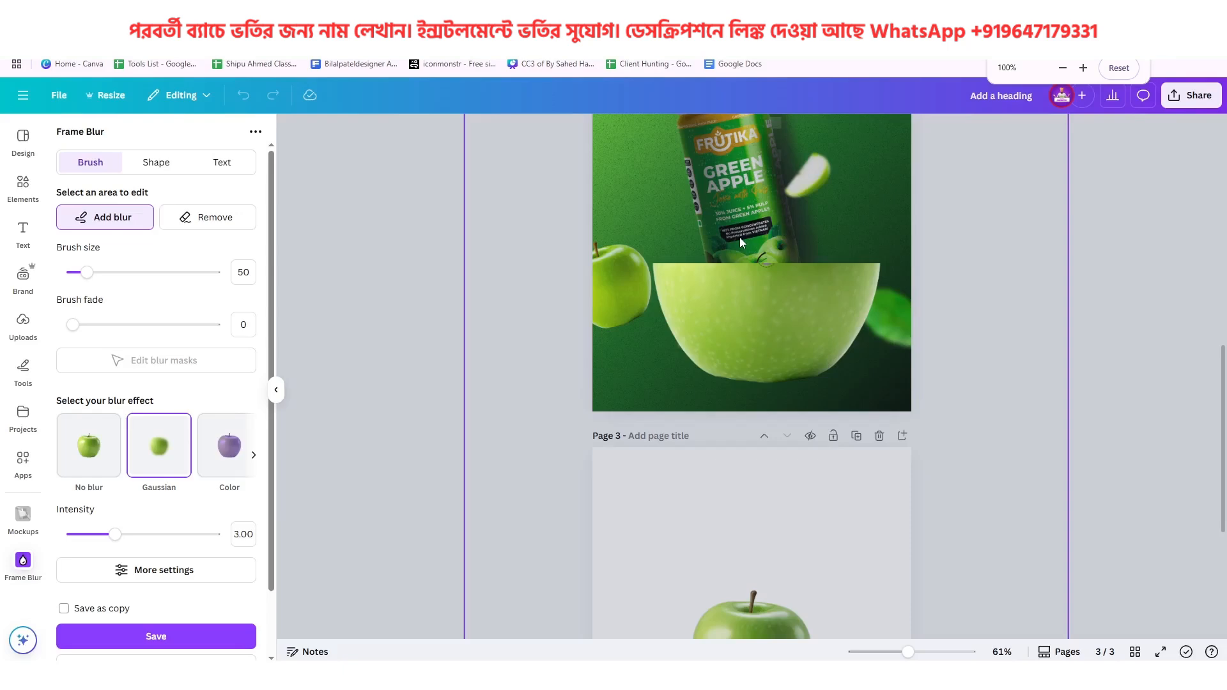
{"action": "left_click", "coordinate": [254, 458]}
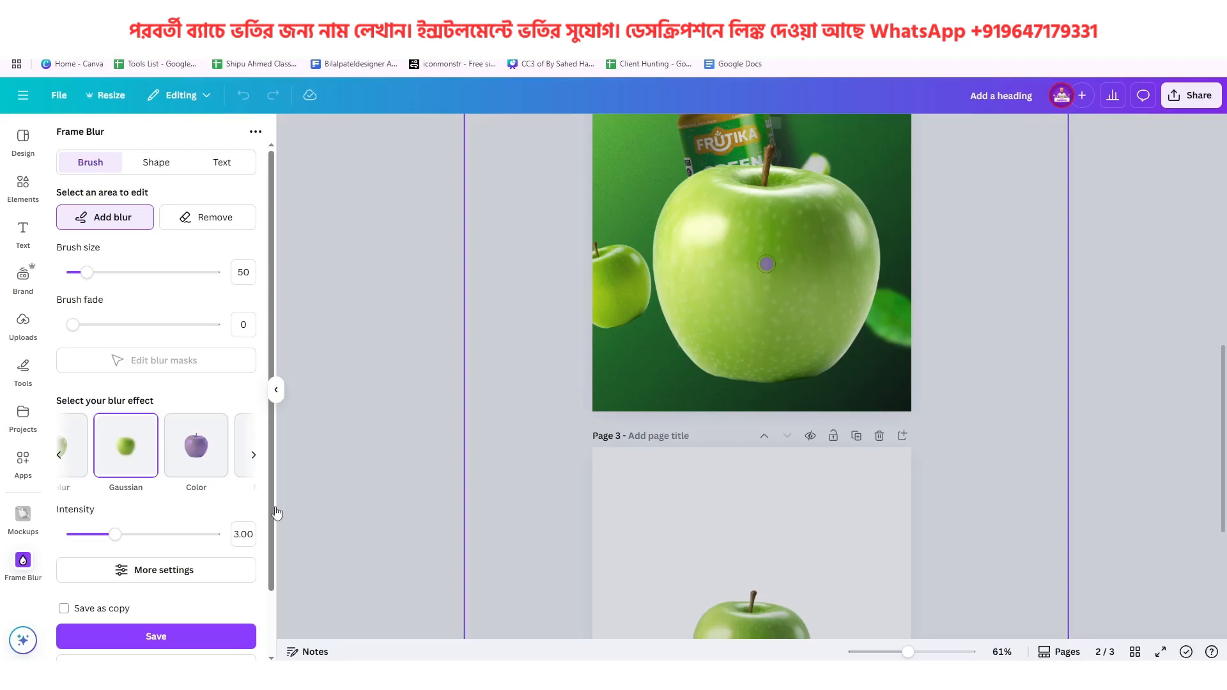
{"action": "left_click", "coordinate": [254, 458]}
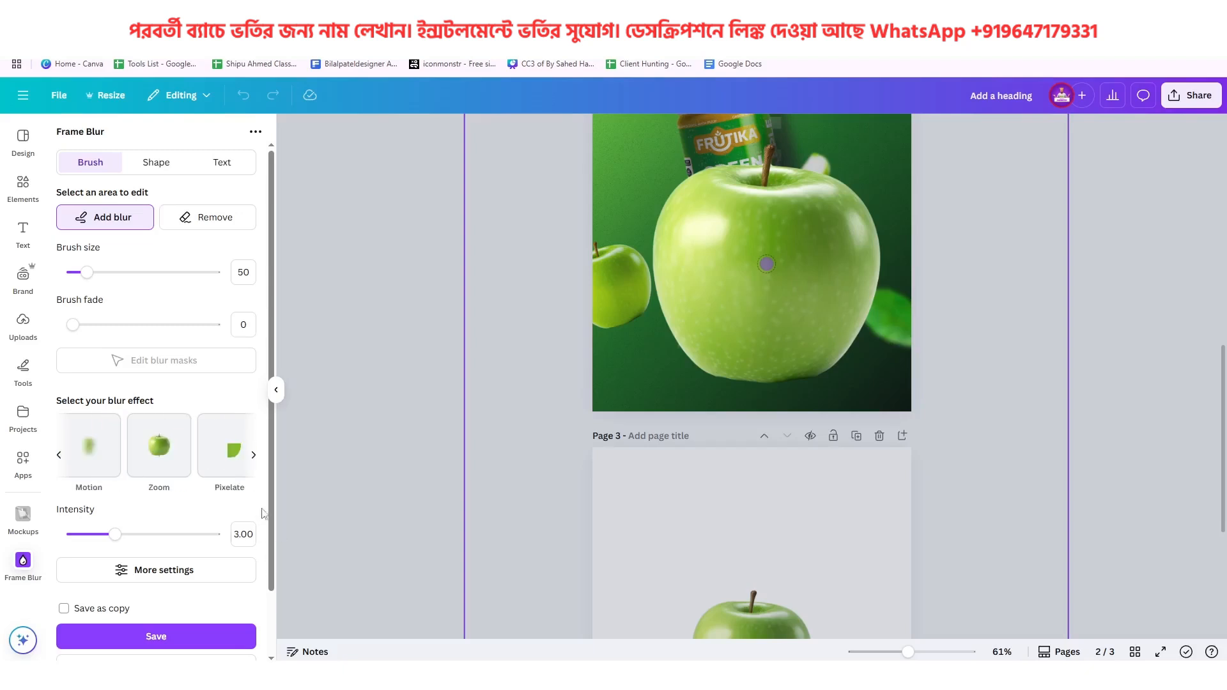
{"action": "left_click", "coordinate": [101, 459]}
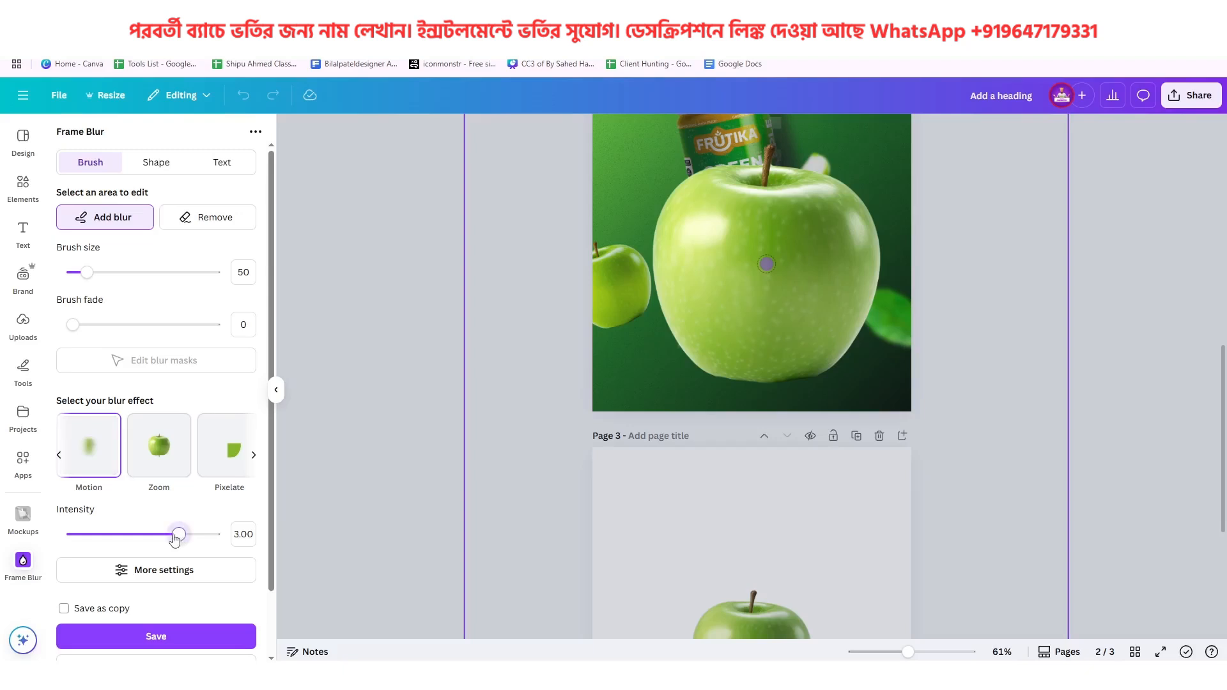
{"action": "left_click_drag", "start_coordinate": [174, 539], "coordinate": [157, 539]}
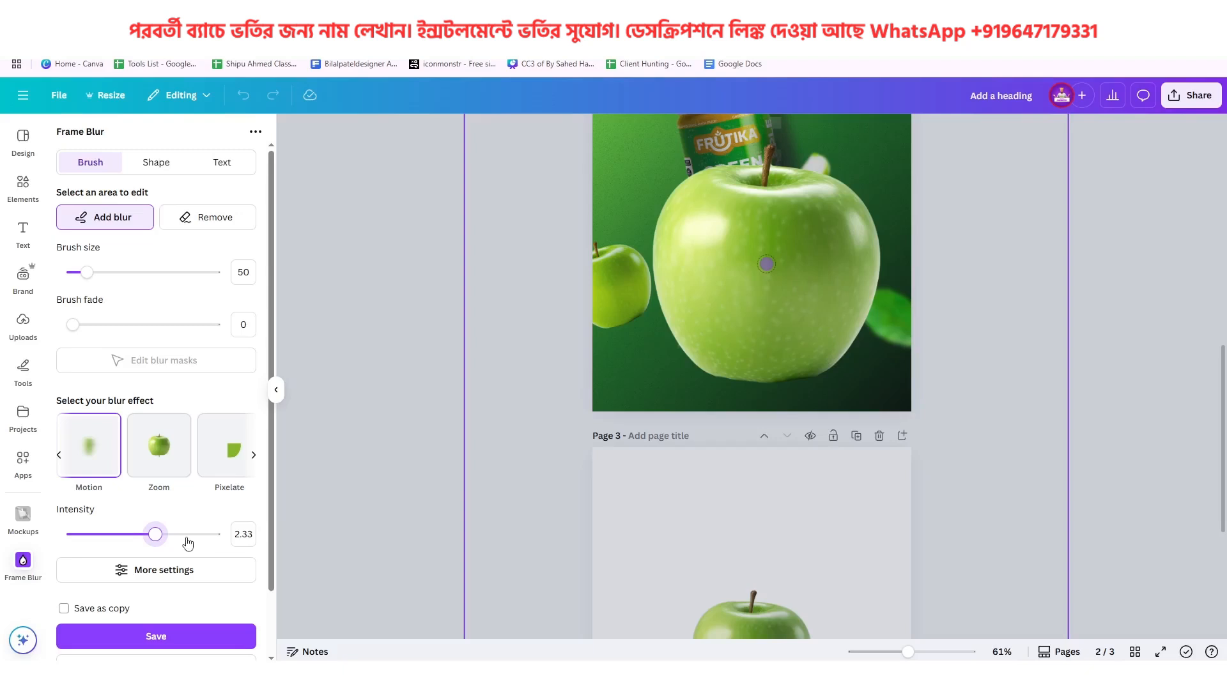
{"action": "left_click", "coordinate": [186, 540]}
{"action": "left_click", "coordinate": [170, 639]}
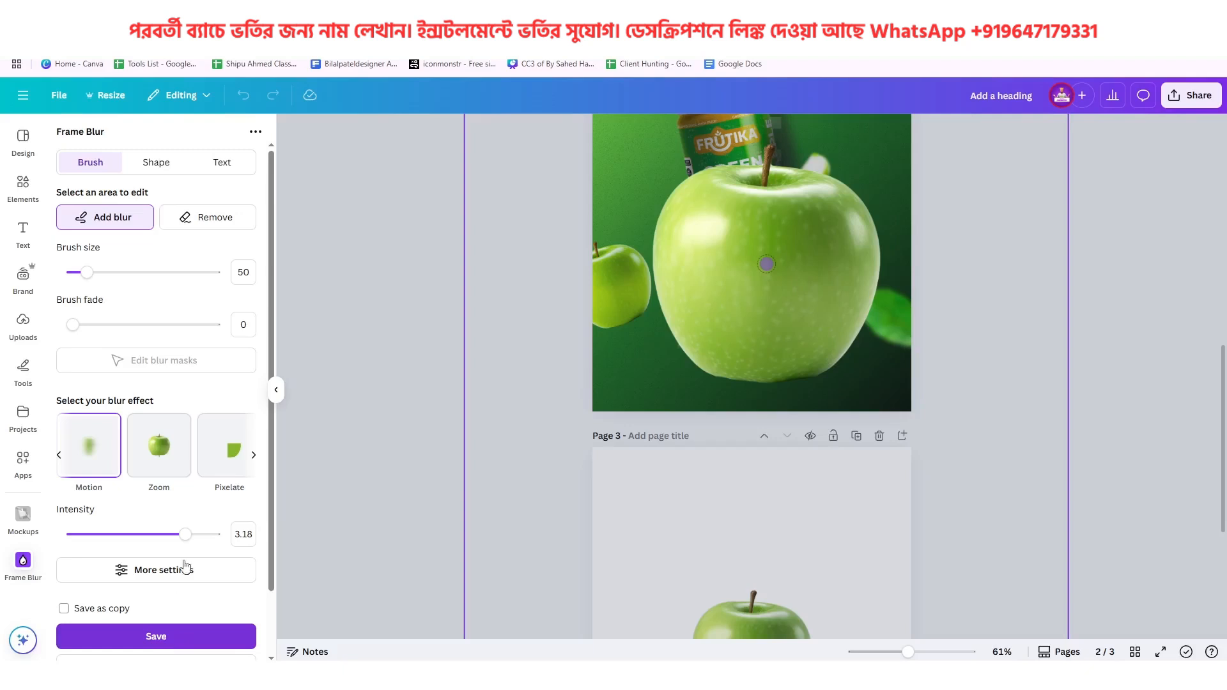
Remove the large uploaded apple from page 2
{"action": "scroll", "coordinate": [606, 537], "scroll_direction": "down", "scroll_amount": 5}
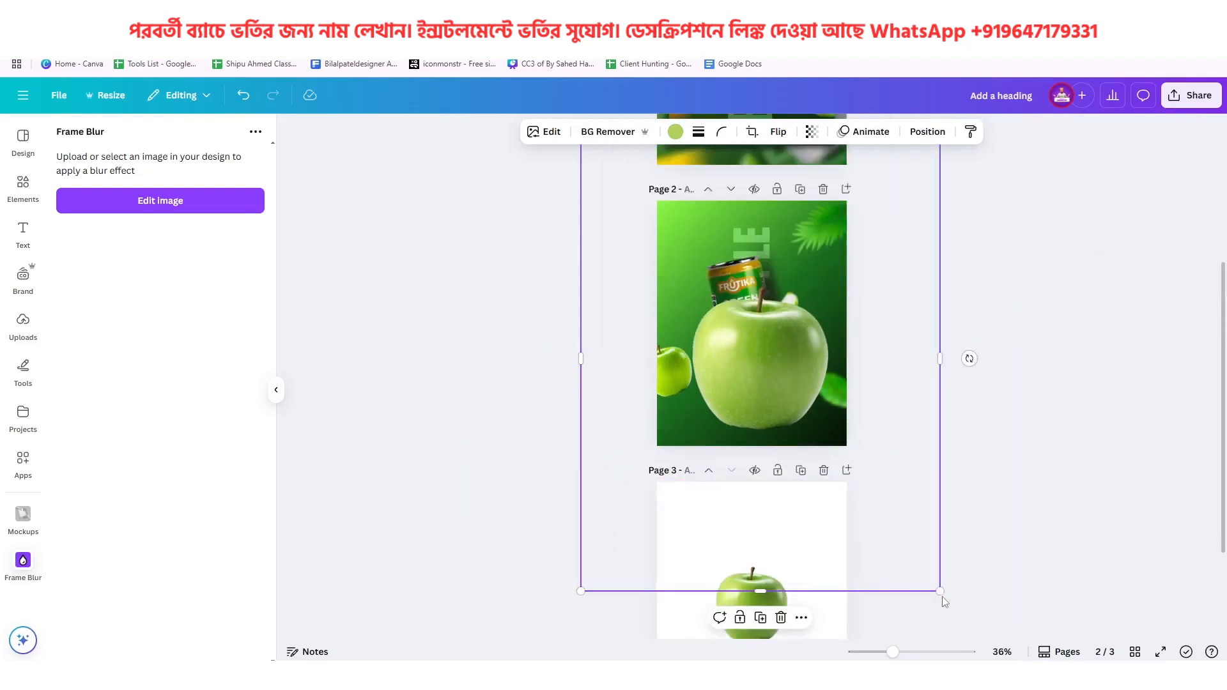
{"action": "left_click_drag", "start_coordinate": [940, 591], "coordinate": [752, 337]}
{"action": "left_click", "coordinate": [690, 386]}
Blur the whole image of the lower-left apple on page 2 with an intensity of 51
{"action": "left_click", "coordinate": [684, 365]}
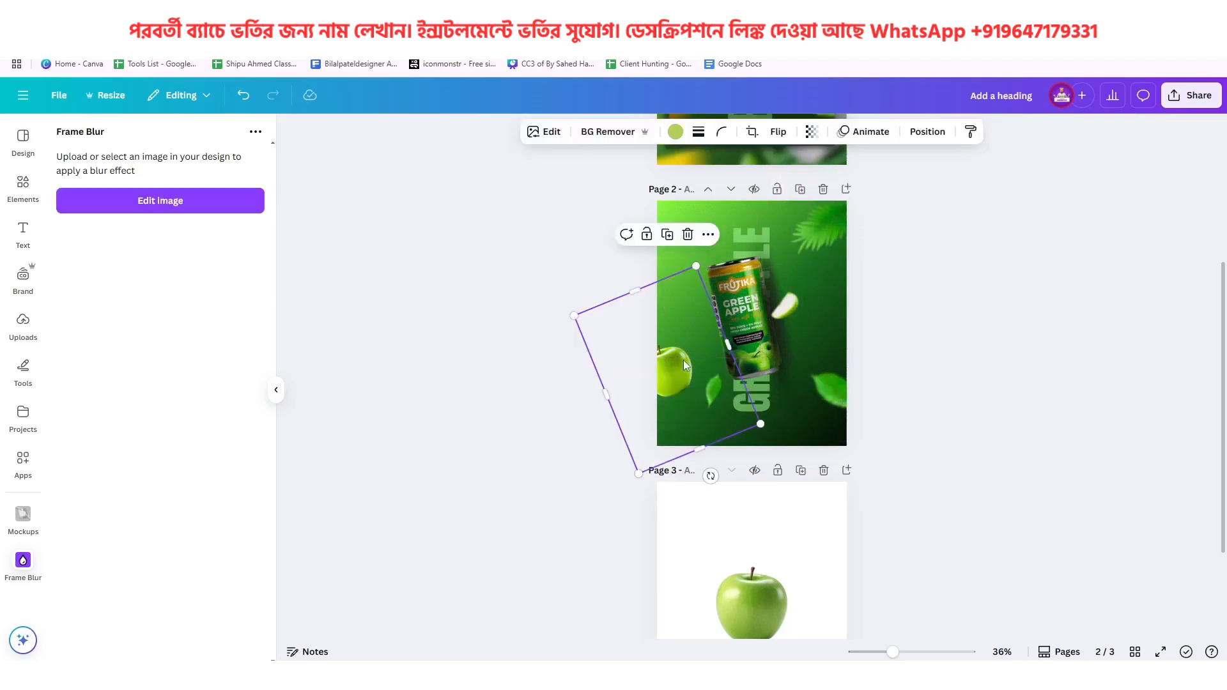
{"action": "left_click", "coordinate": [551, 132]}
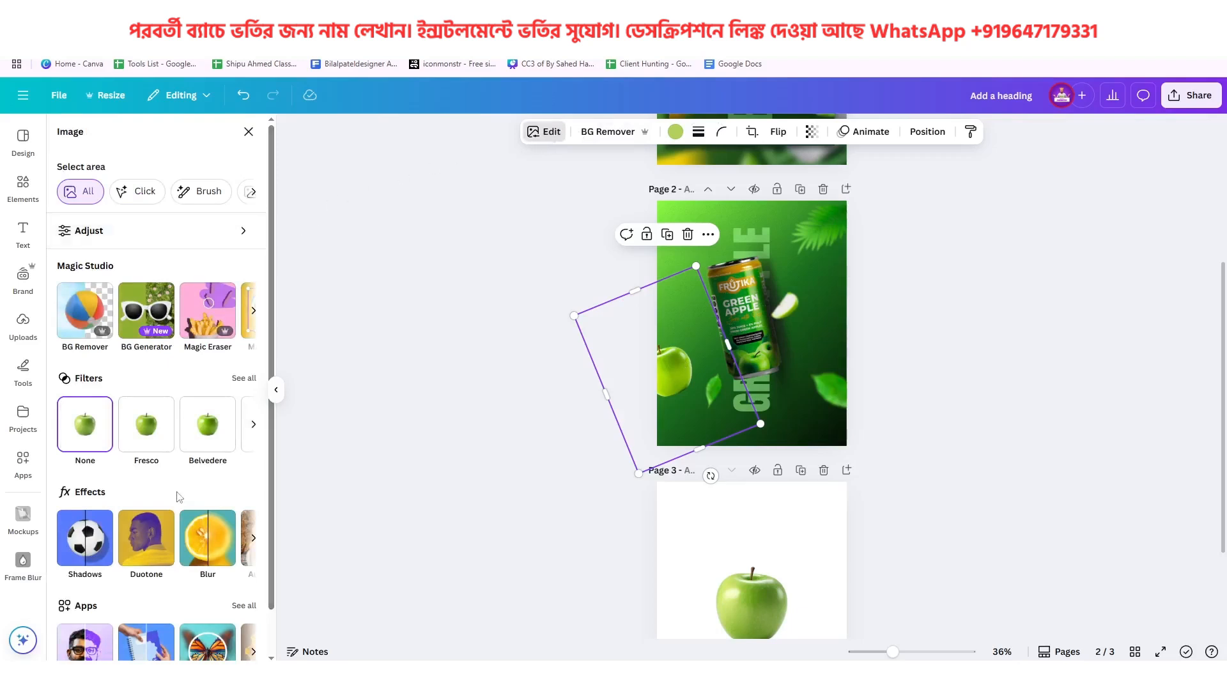
{"action": "left_click", "coordinate": [220, 544]}
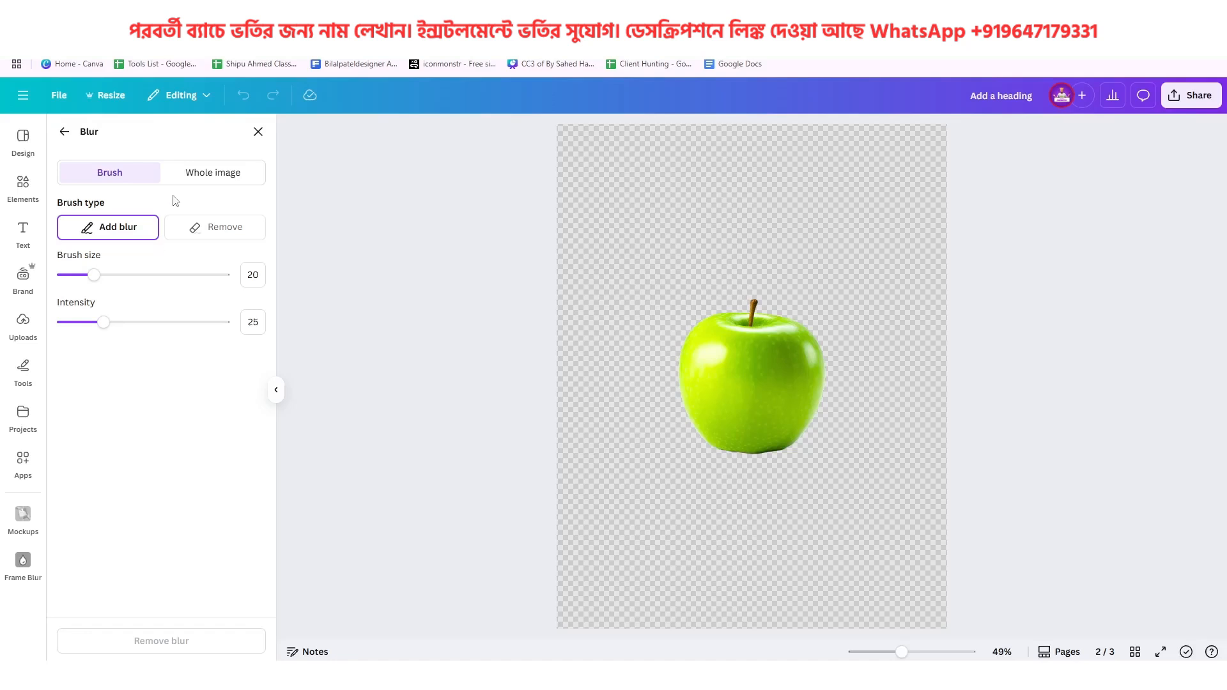
{"action": "left_click", "coordinate": [207, 173]}
{"action": "left_click_drag", "start_coordinate": [69, 242], "coordinate": [147, 244]}
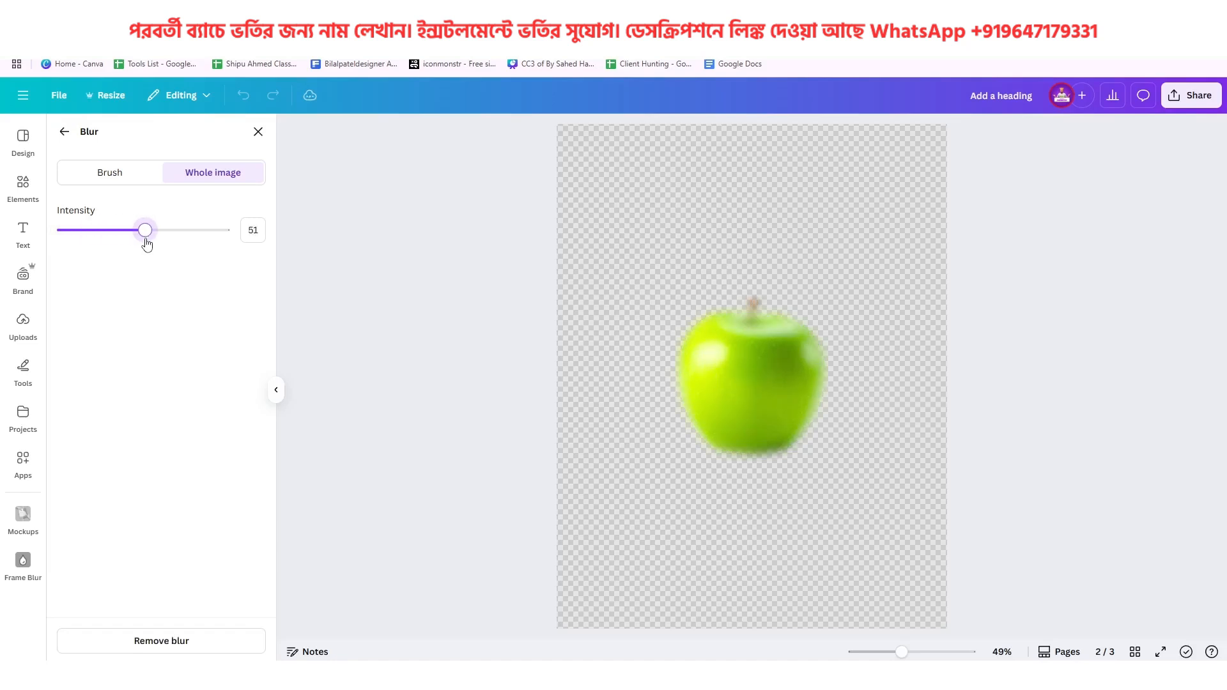
{"action": "left_click", "coordinate": [65, 132]}
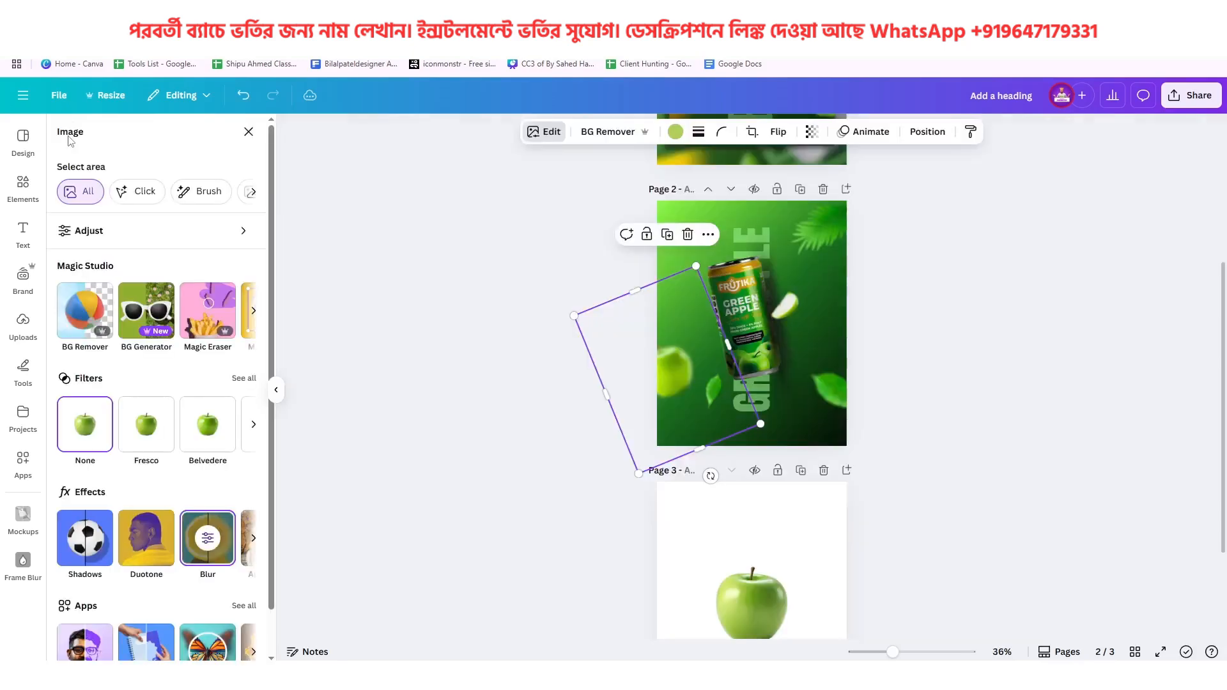
Nudge the blurred lower-left apple slightly to the left and delete page 3
{"action": "scroll", "coordinate": [706, 377], "scroll_direction": "up", "scroll_amount": 4}
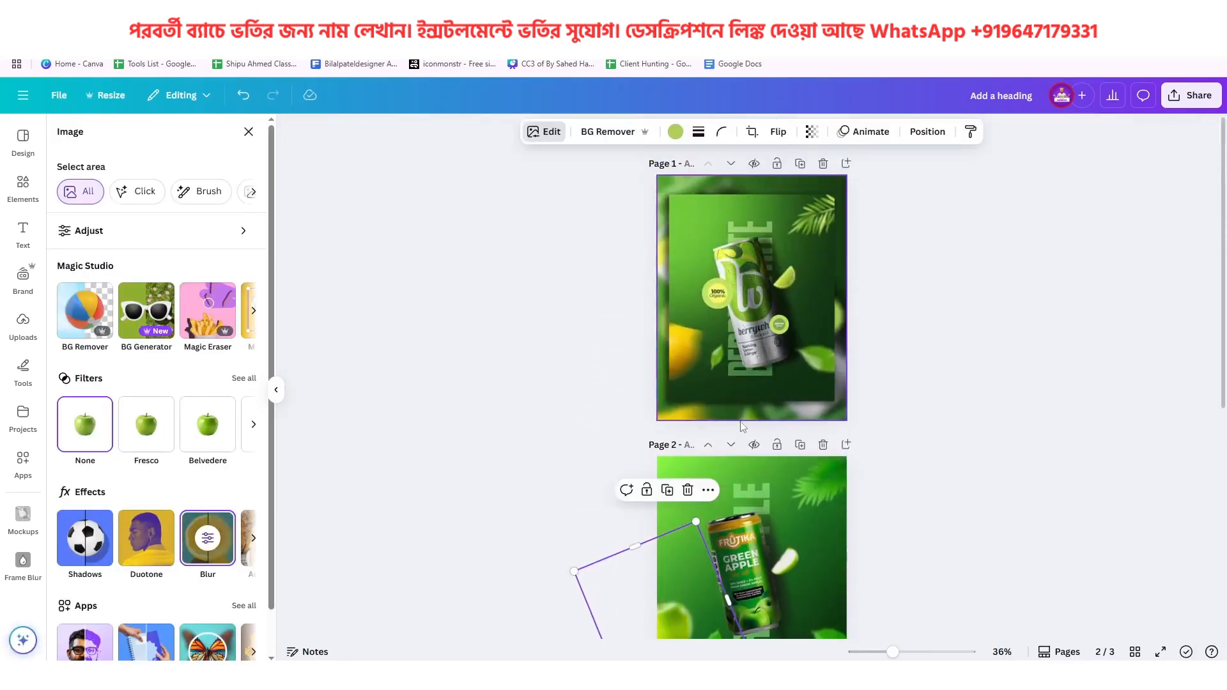
{"action": "scroll", "coordinate": [743, 427], "scroll_direction": "down", "scroll_amount": 4}
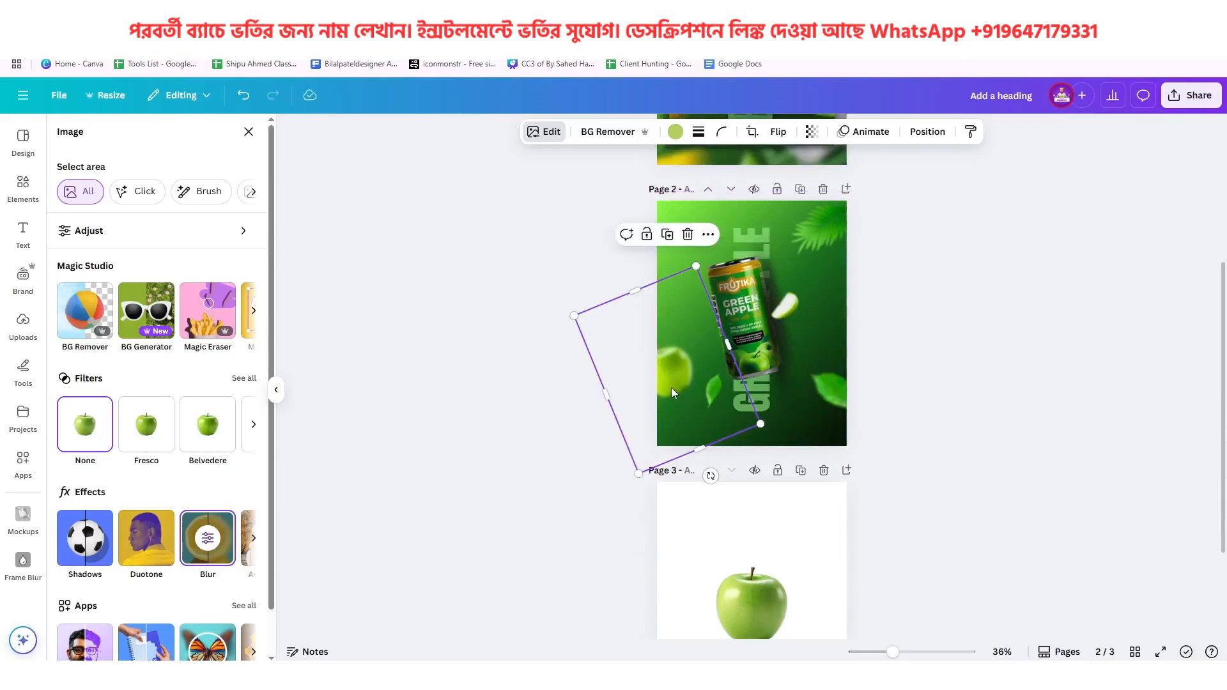
{"action": "left_click_drag", "start_coordinate": [673, 373], "coordinate": [667, 373]}
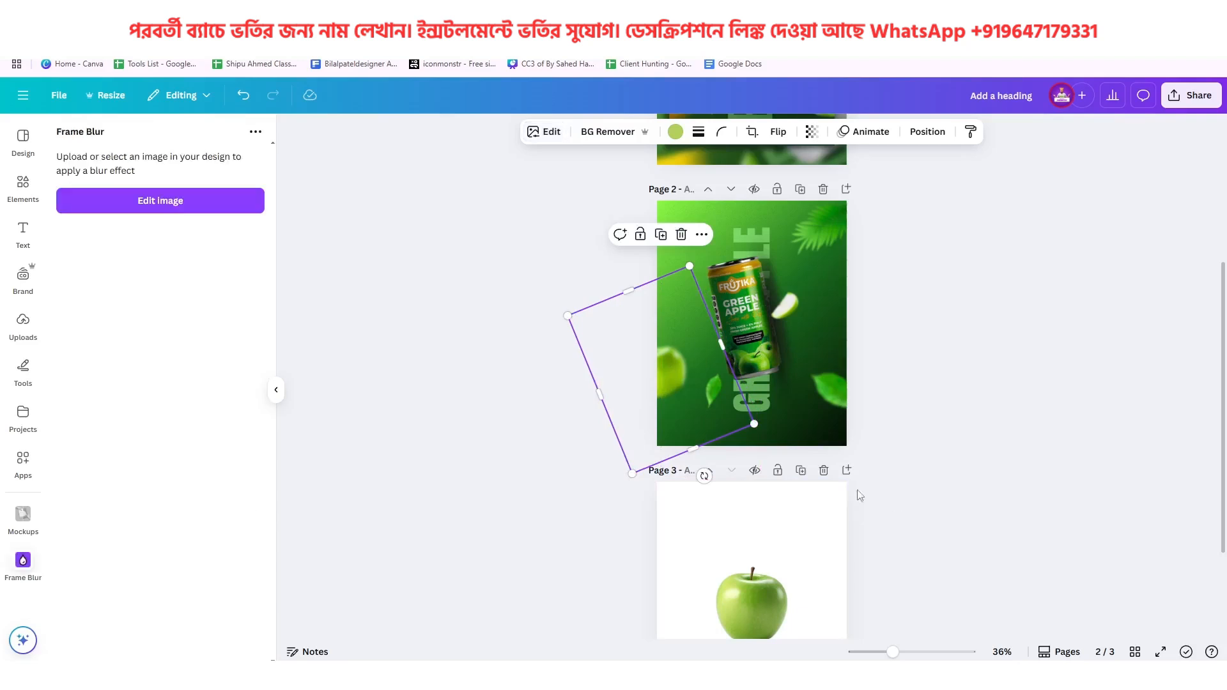
{"action": "left_click", "coordinate": [824, 471]}
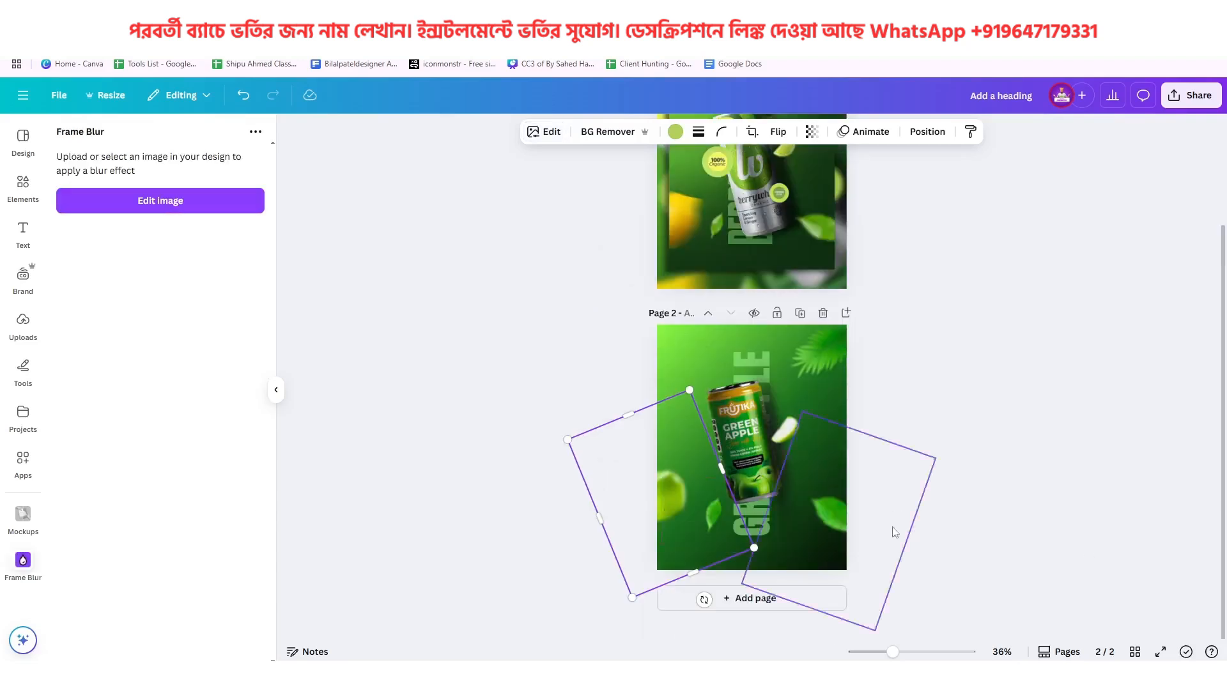
{"action": "left_click", "coordinate": [952, 506]}
Check the round badges on the page 1 reference, find the Circle shapes and add a solid circle to page 2
{"action": "scroll", "coordinate": [951, 504], "scroll_direction": "up", "scroll_amount": 3}
{"action": "scroll", "coordinate": [853, 381], "scroll_direction": "up", "scroll_amount": 3, "text": "ctrl"}
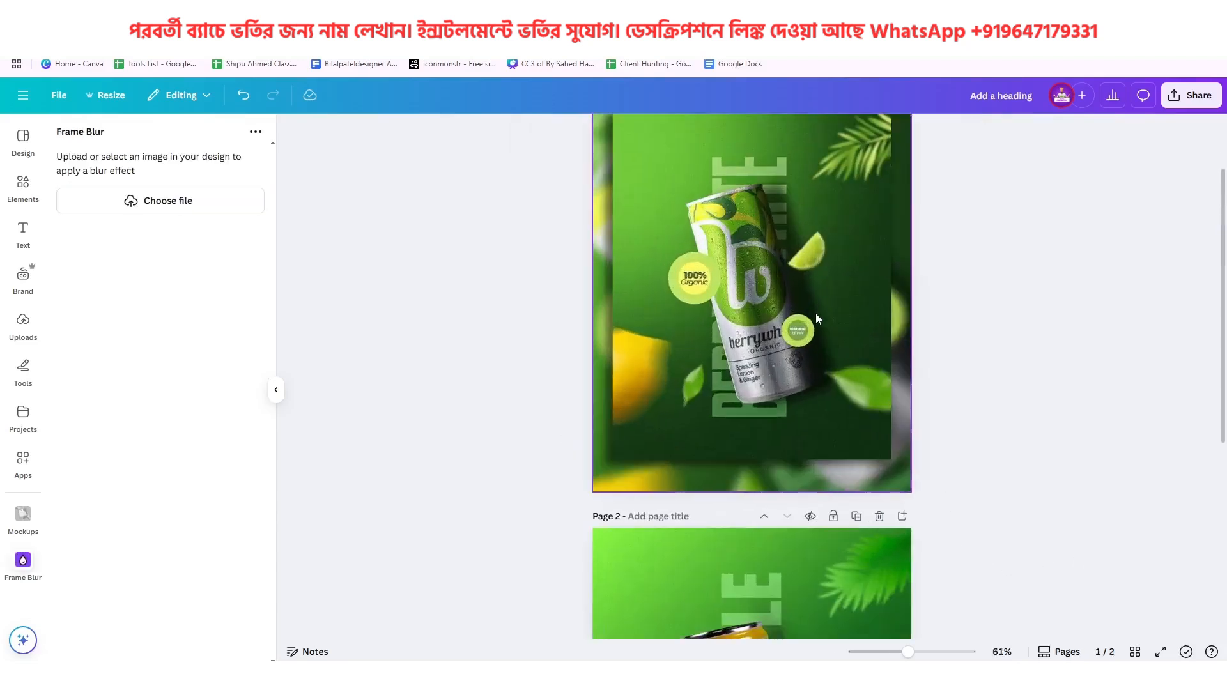
{"action": "scroll", "coordinate": [815, 314], "scroll_direction": "up", "scroll_amount": 4}
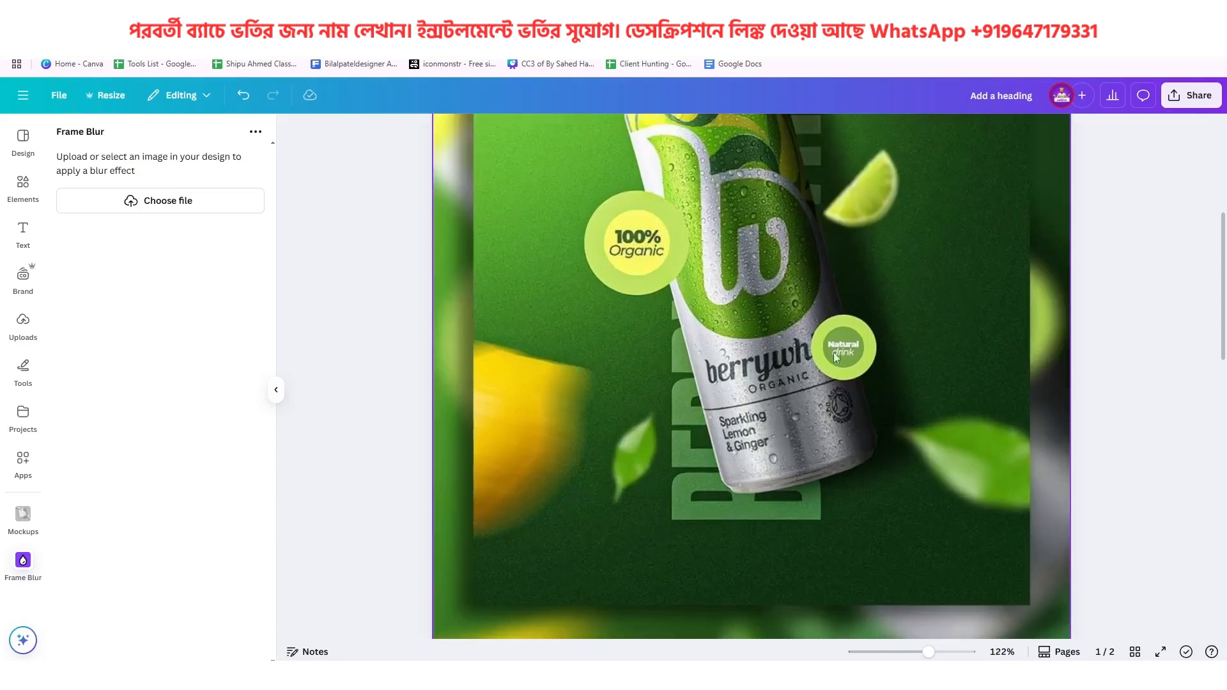
{"action": "scroll", "coordinate": [858, 382], "scroll_direction": "down", "scroll_amount": 4, "text": "ctrl"}
{"action": "scroll", "coordinate": [847, 383], "scroll_direction": "down", "scroll_amount": 5}
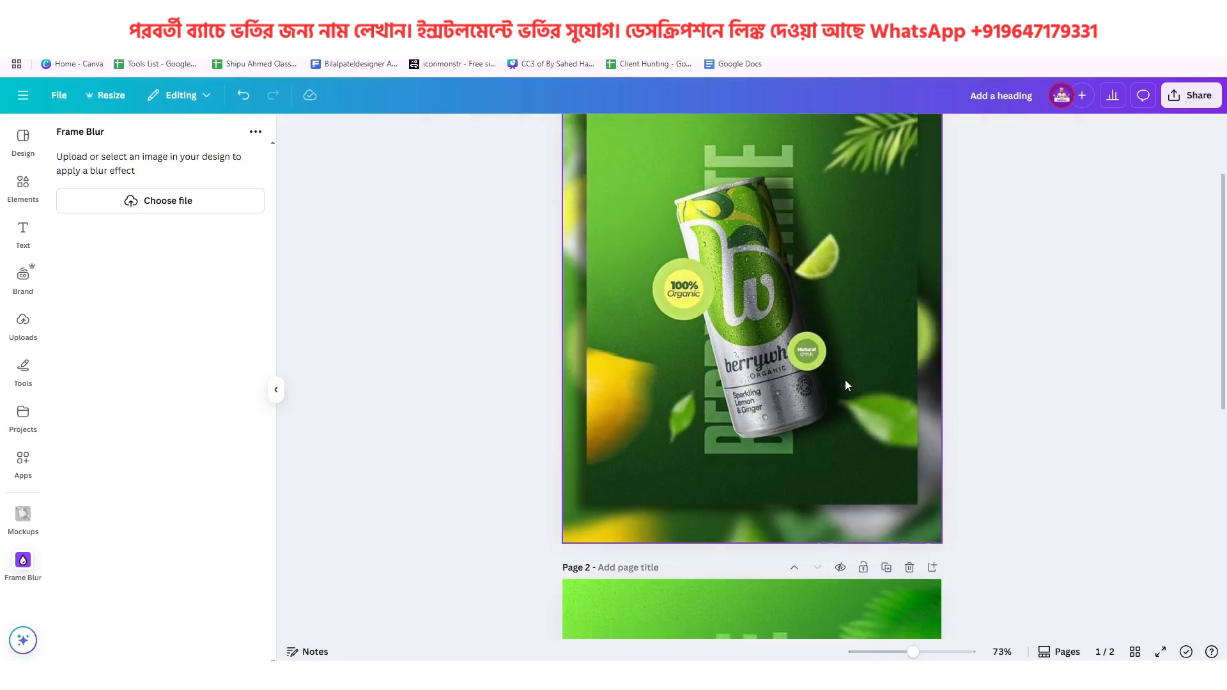
{"action": "scroll", "coordinate": [845, 380], "scroll_direction": "up", "scroll_amount": 1}
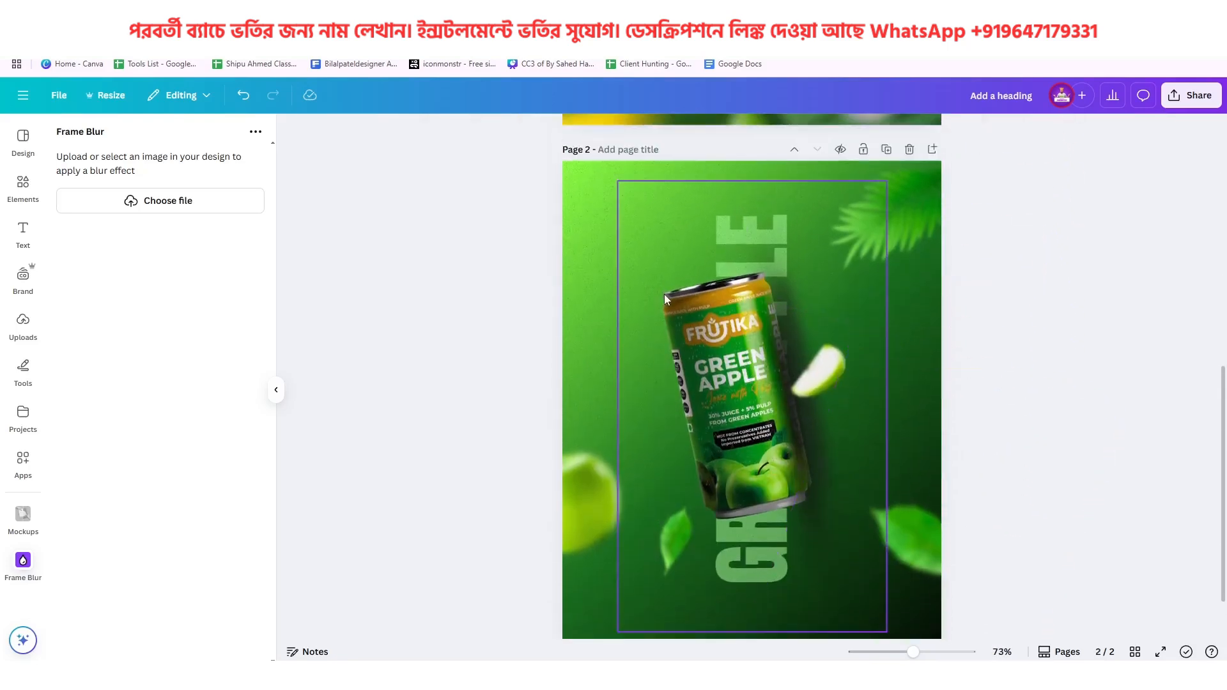
{"action": "left_click", "coordinate": [596, 276]}
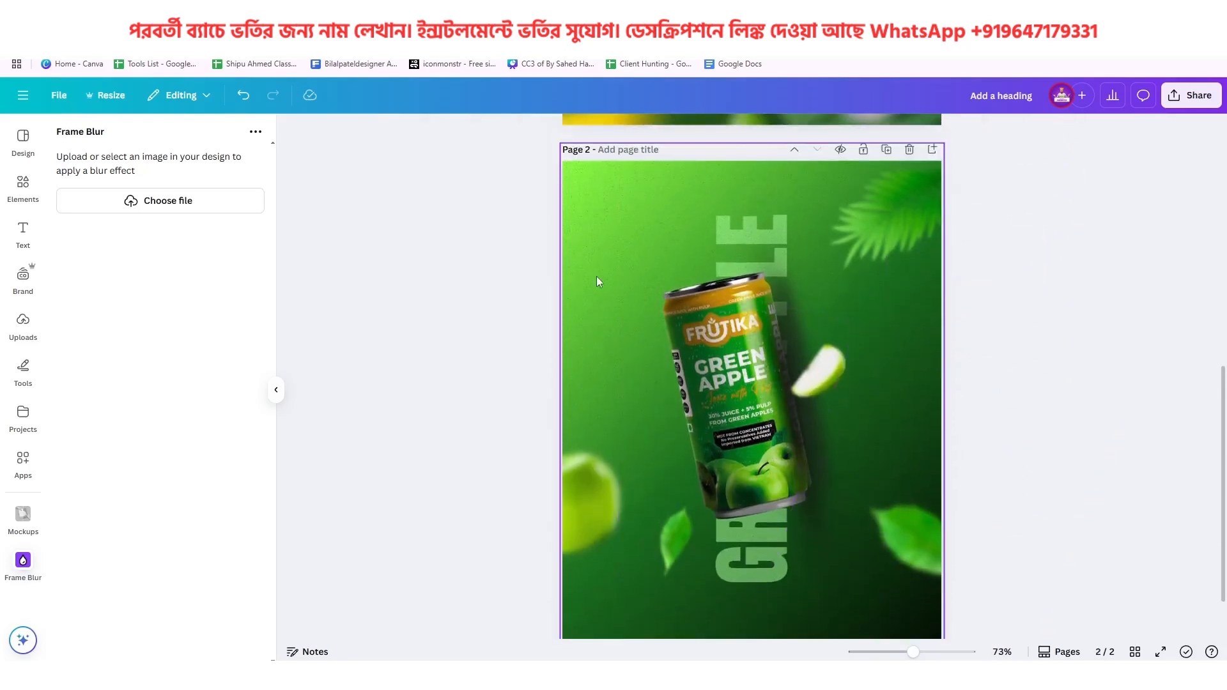
{"action": "left_click", "coordinate": [26, 187]}
{"action": "left_click", "coordinate": [230, 137]}
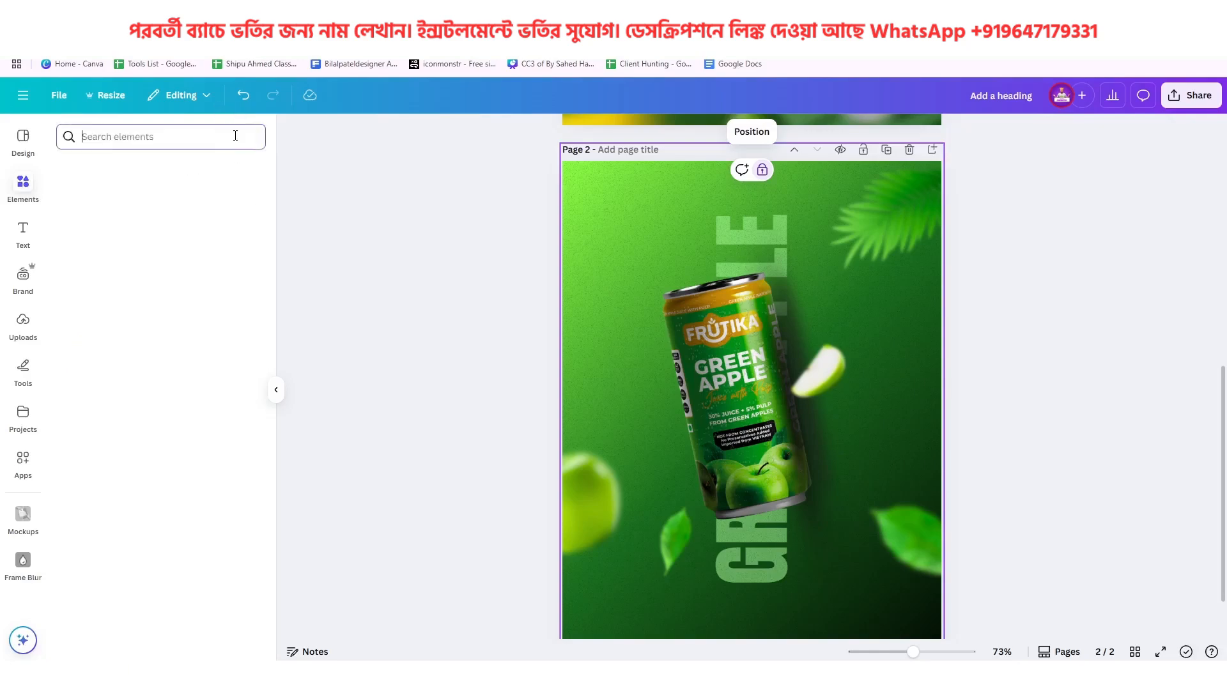
{"action": "scroll", "coordinate": [192, 371], "scroll_direction": "down", "scroll_amount": 4}
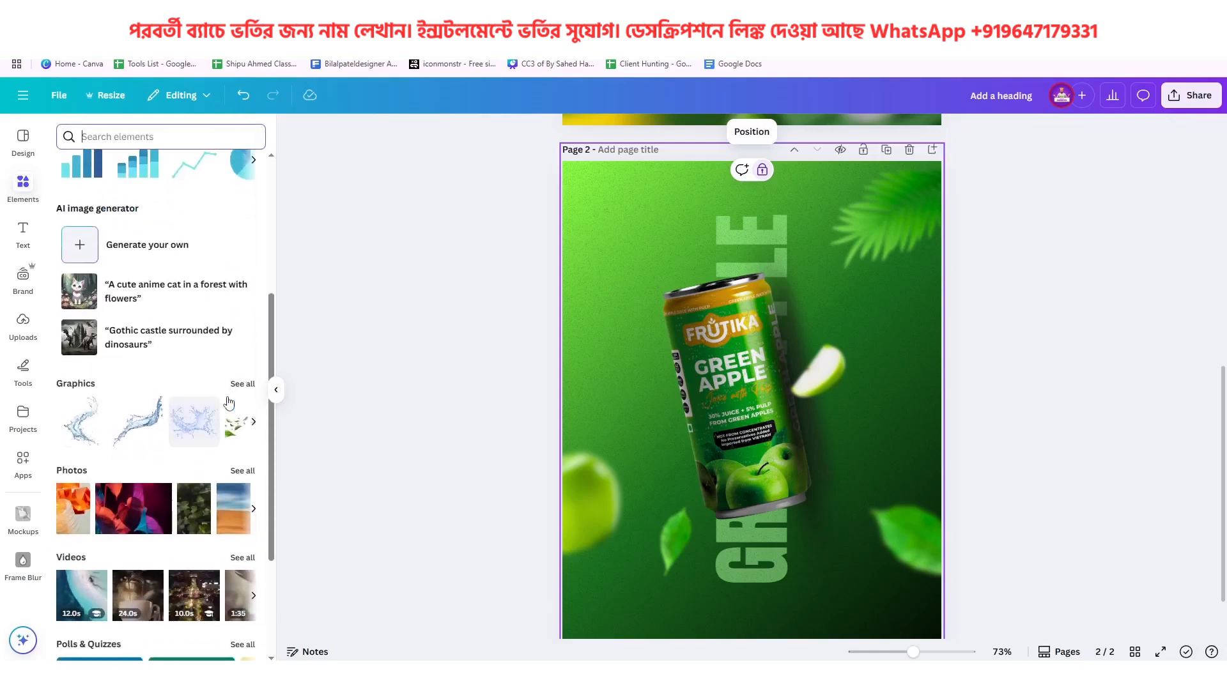
{"action": "scroll", "coordinate": [229, 402], "scroll_direction": "up", "scroll_amount": 4}
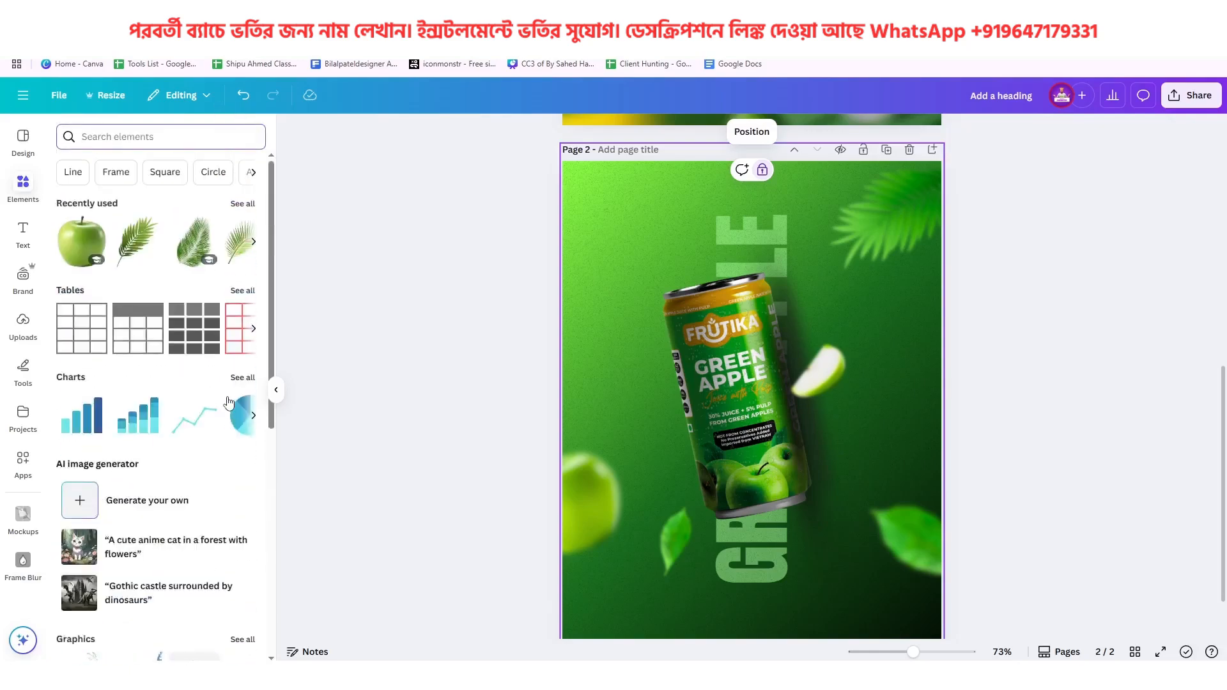
{"action": "left_click", "coordinate": [206, 183]}
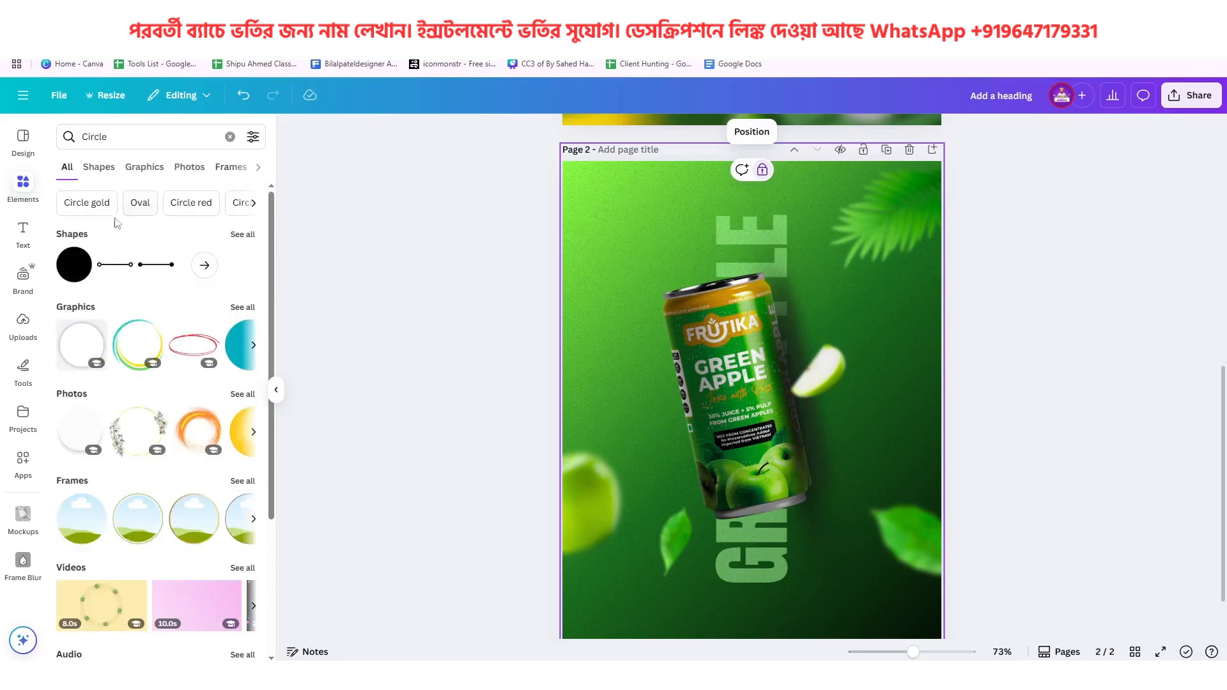
{"action": "left_click", "coordinate": [246, 236]}
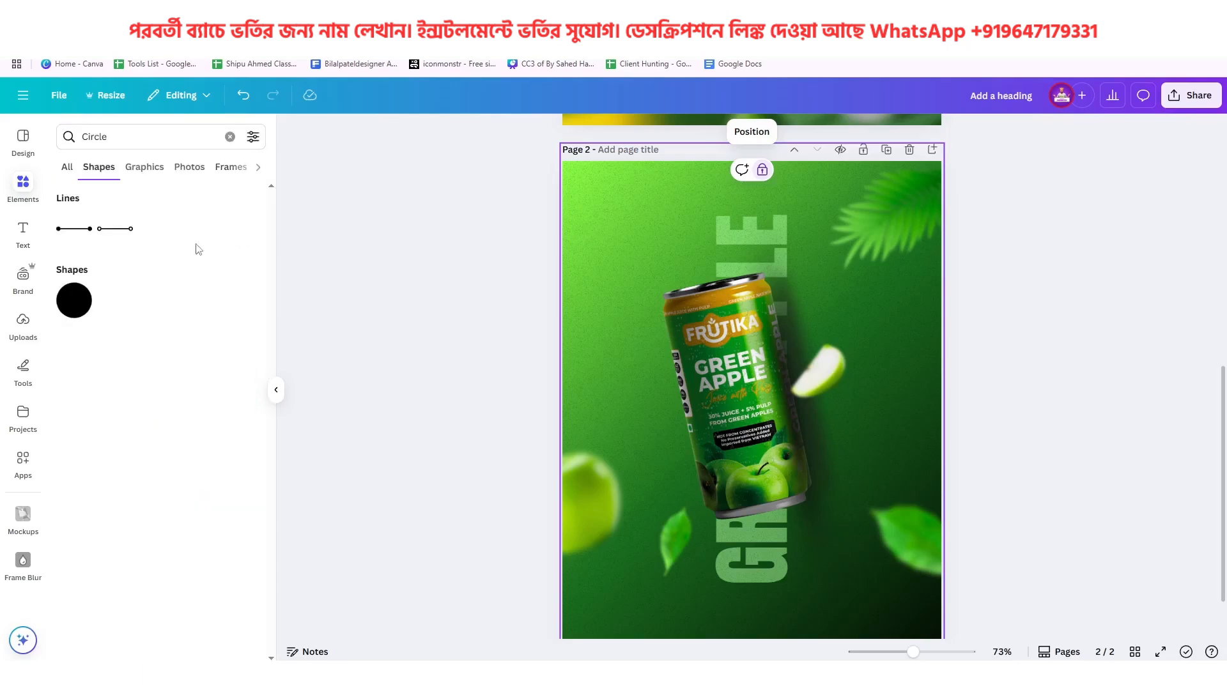
{"action": "left_click", "coordinate": [79, 310]}
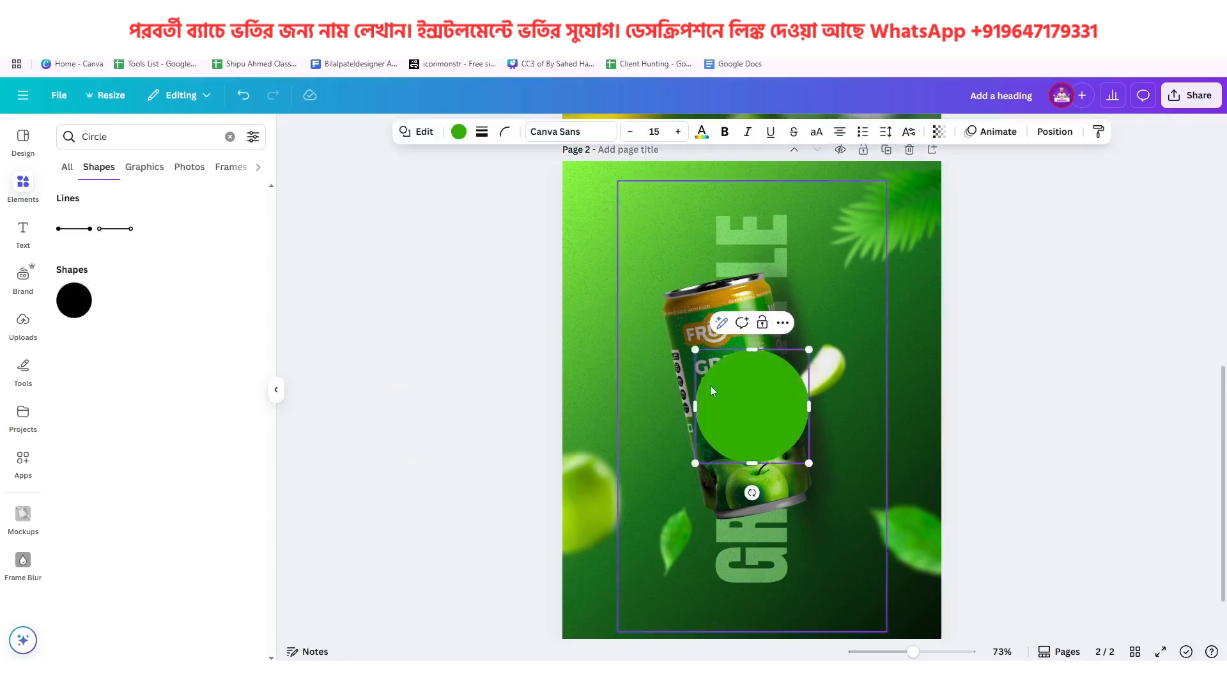
Move the circle so it overlaps the left edge of the can, like the reference poster's larger badge
{"action": "left_click", "coordinate": [1069, 409]}
{"action": "scroll", "coordinate": [889, 427], "scroll_direction": "up", "scroll_amount": 6}
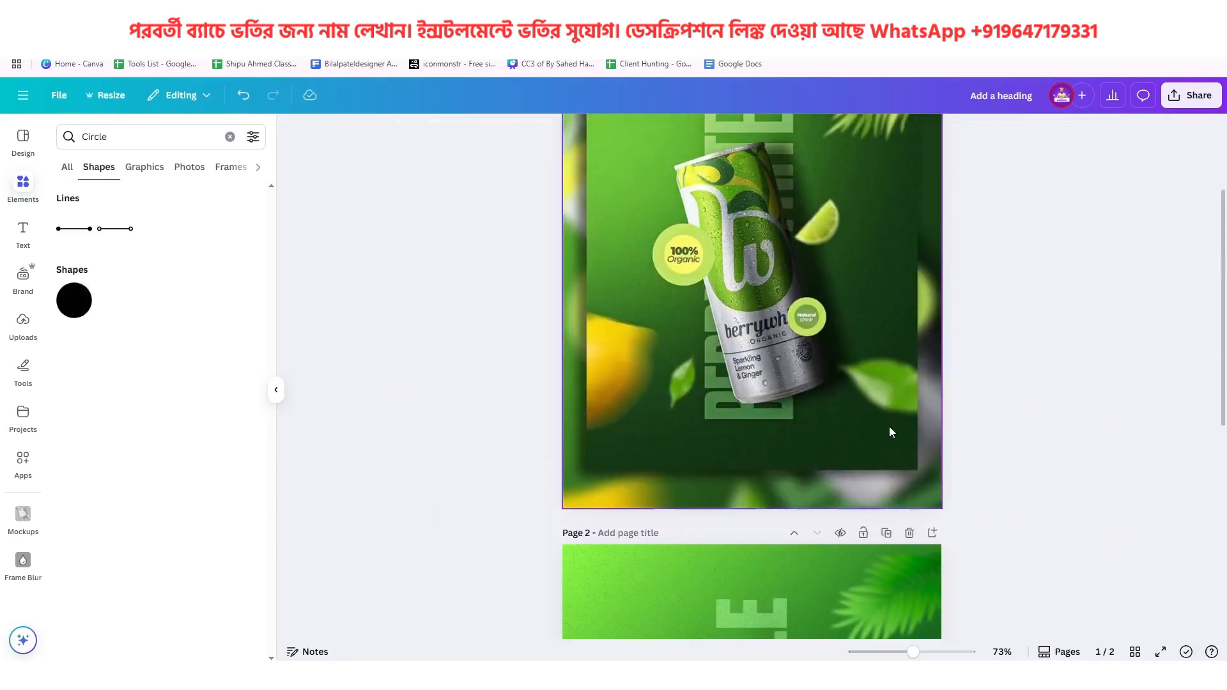
{"action": "scroll", "coordinate": [684, 228], "scroll_direction": "down", "scroll_amount": 6}
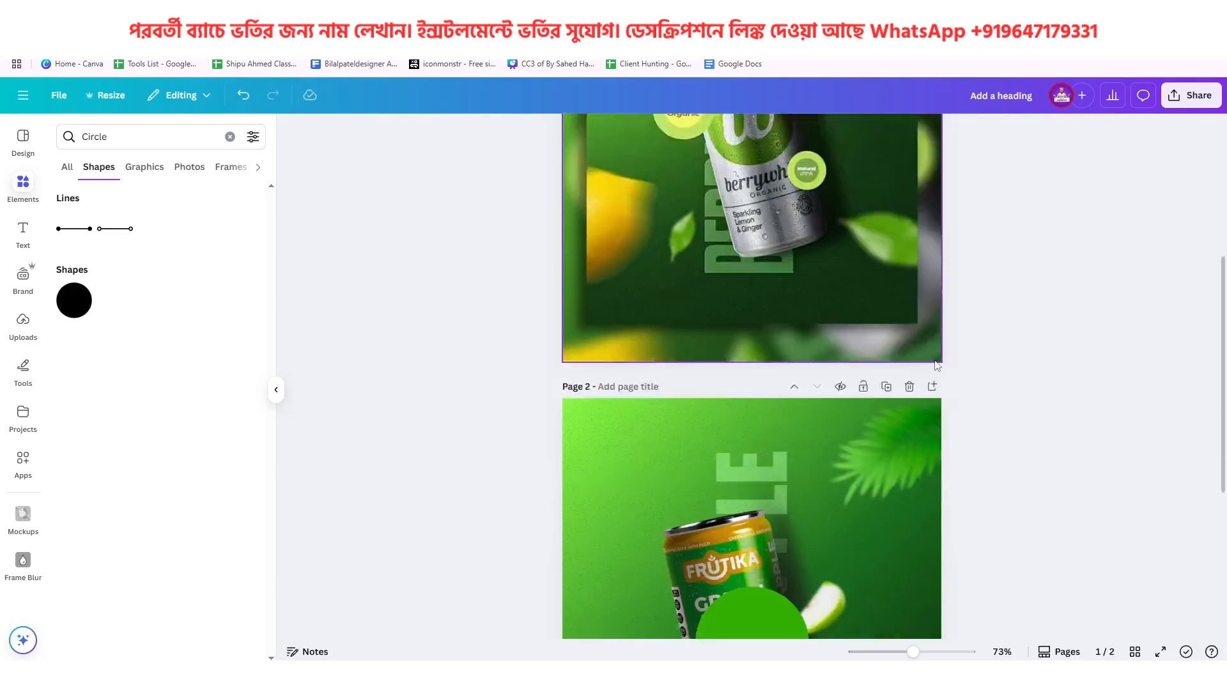
{"action": "left_click_drag", "start_coordinate": [769, 360], "coordinate": [681, 337]}
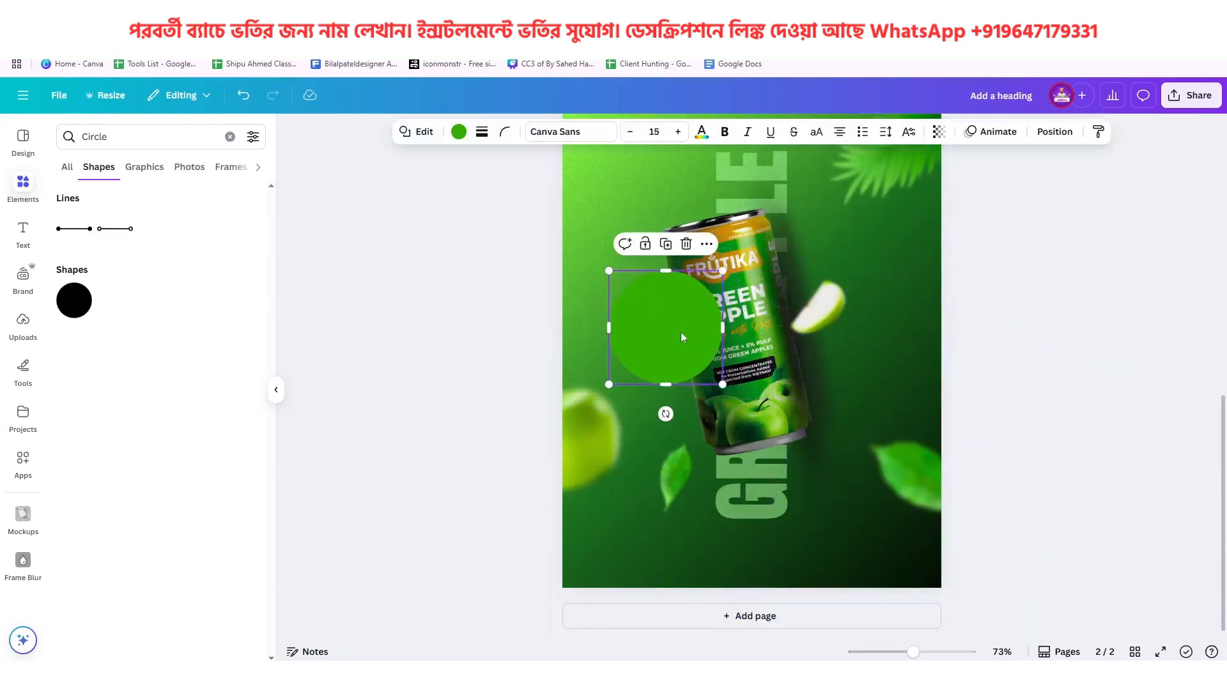
Recolor the circle to the light yellow #F9FF7D and compare it with the badge on page 1
{"action": "left_click", "coordinate": [458, 132]}
{"action": "left_click", "coordinate": [72, 229]}
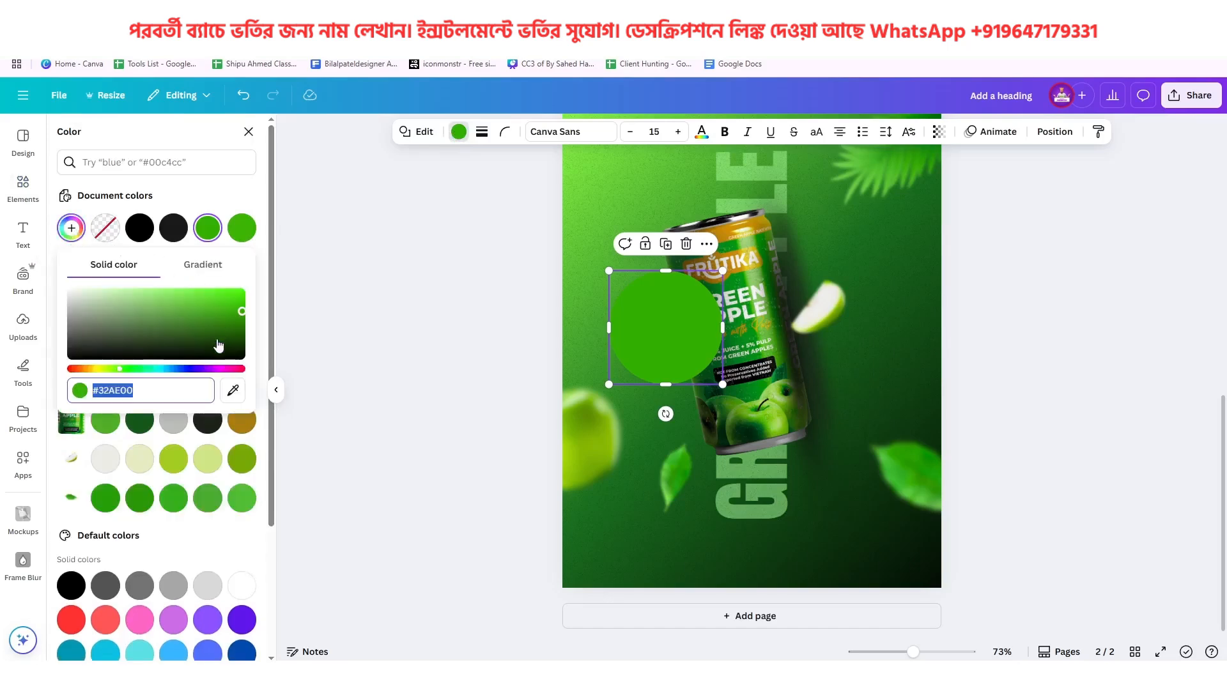
{"action": "left_click", "coordinate": [101, 369]}
{"action": "left_click_drag", "start_coordinate": [184, 343], "coordinate": [150, 276]}
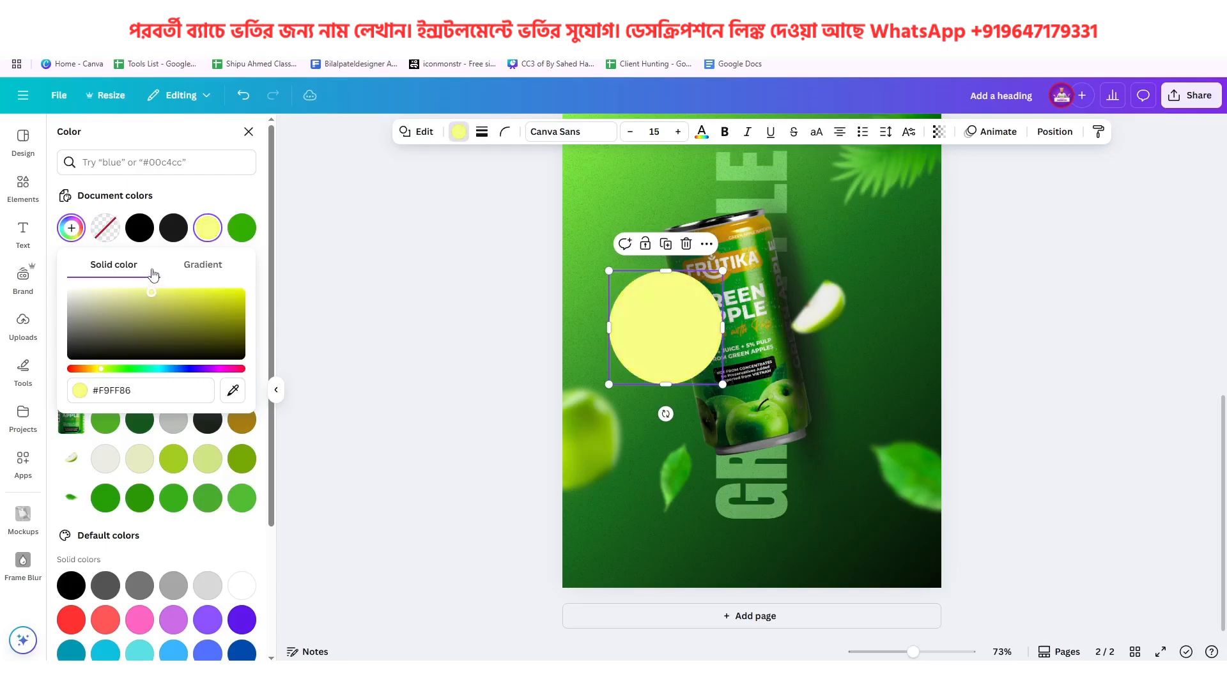
{"action": "scroll", "coordinate": [687, 343], "scroll_direction": "up", "scroll_amount": 6}
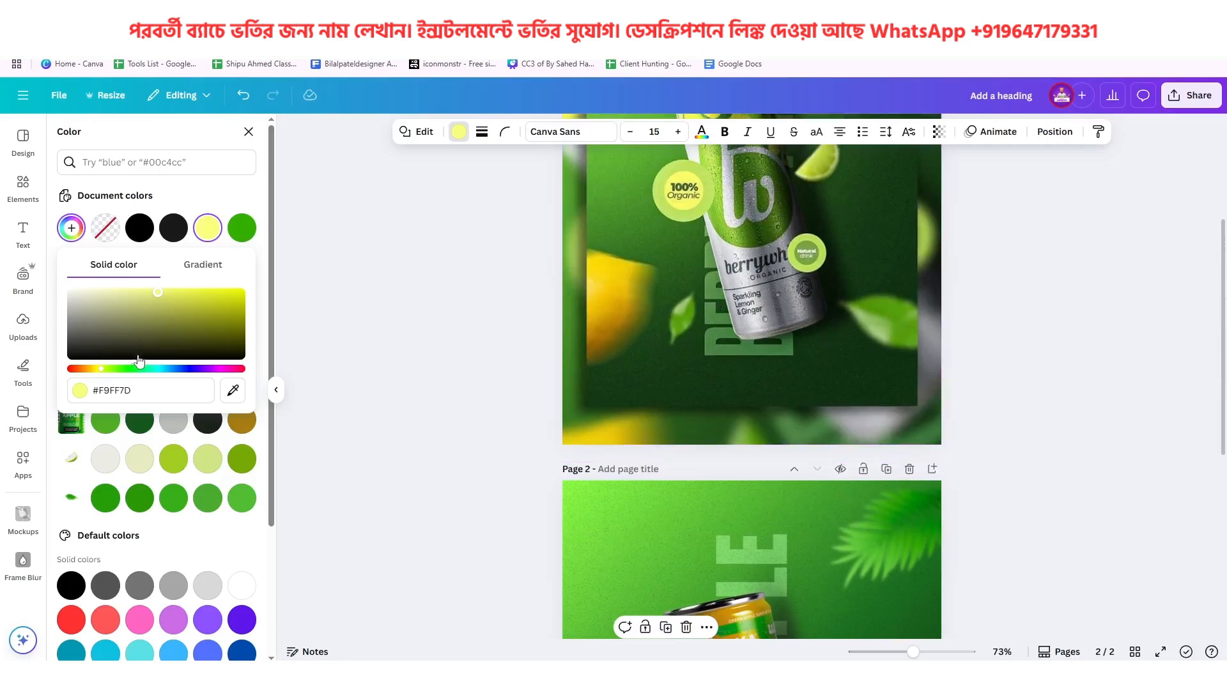
Recolor the circle to the yellow-green #D9FF7D and shrink it to match the larger reference badge on page 1
{"action": "left_click_drag", "start_coordinate": [105, 376], "coordinate": [109, 377]}
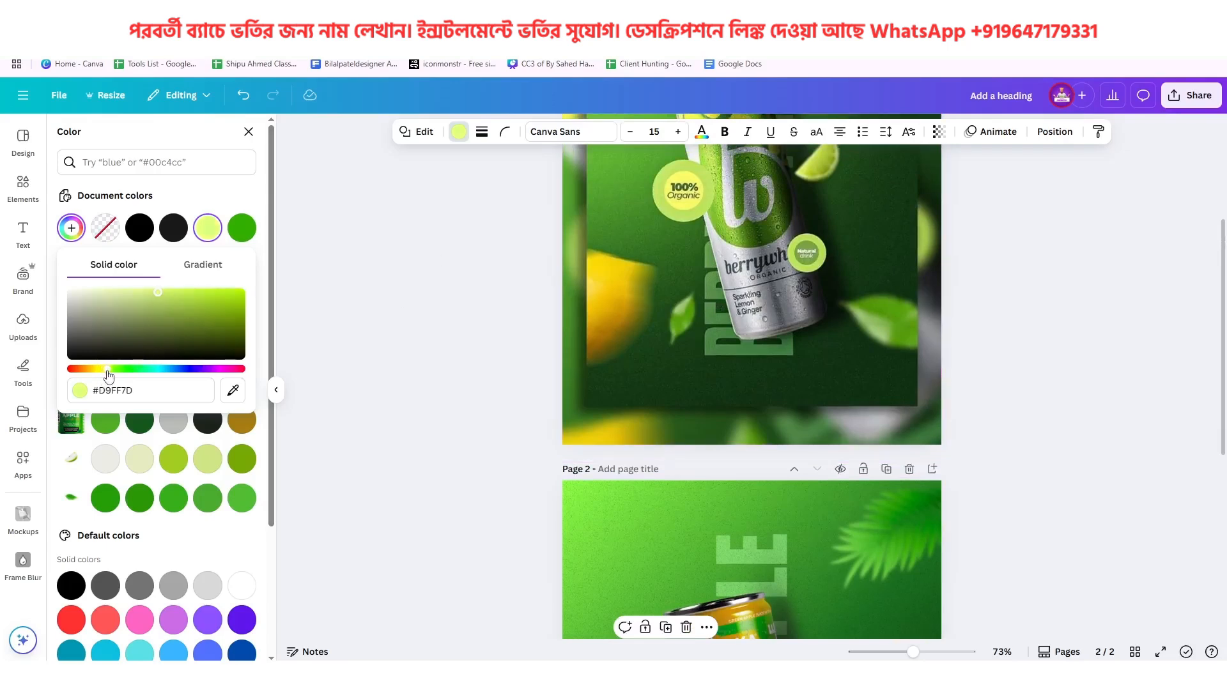
{"action": "scroll", "coordinate": [845, 448], "scroll_direction": "down", "scroll_amount": 4}
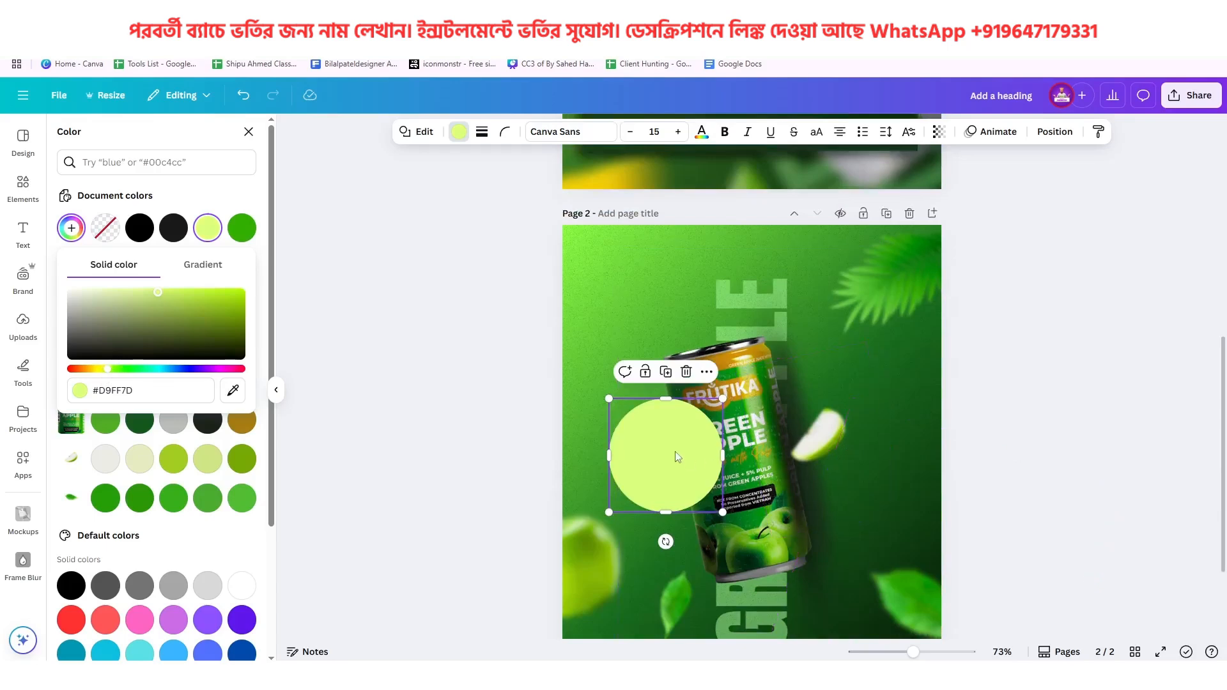
{"action": "left_click_drag", "start_coordinate": [726, 516], "coordinate": [691, 484]}
{"action": "scroll", "coordinate": [691, 484], "scroll_direction": "up", "scroll_amount": 5}
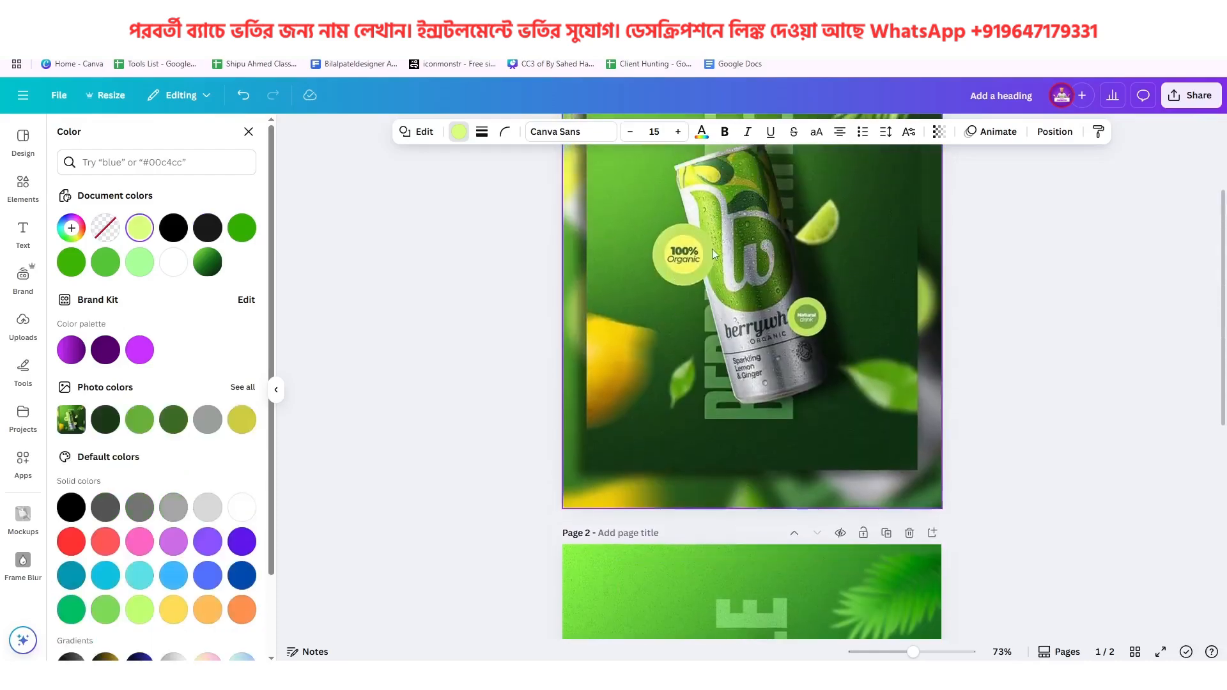
{"action": "scroll", "coordinate": [703, 291], "scroll_direction": "down", "scroll_amount": 7}
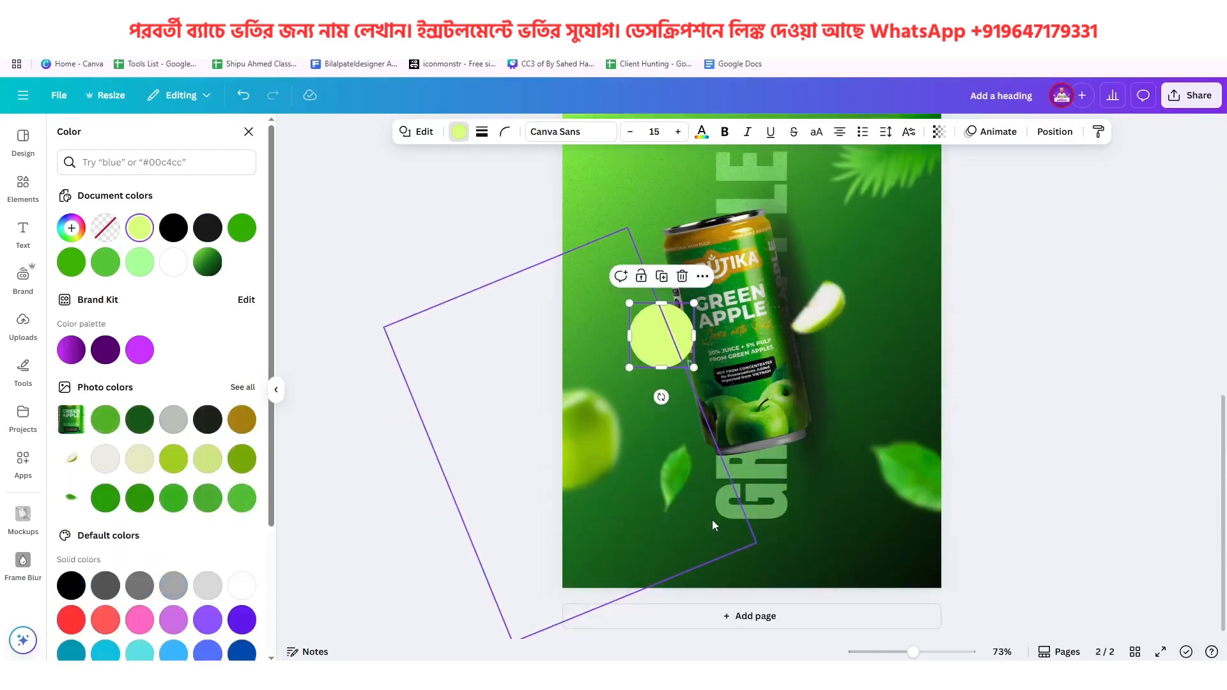
Duplicate the badge circle on page 2 and recolor the copy to the bright yellow #F4FF2C
{"action": "left_click_drag", "start_coordinate": [664, 347], "coordinate": [671, 372]}
{"action": "left_click", "coordinate": [667, 272]}
{"action": "scroll", "coordinate": [736, 394], "scroll_direction": "up", "scroll_amount": 5}
{"action": "scroll", "coordinate": [736, 395], "scroll_direction": "up", "scroll_amount": 3}
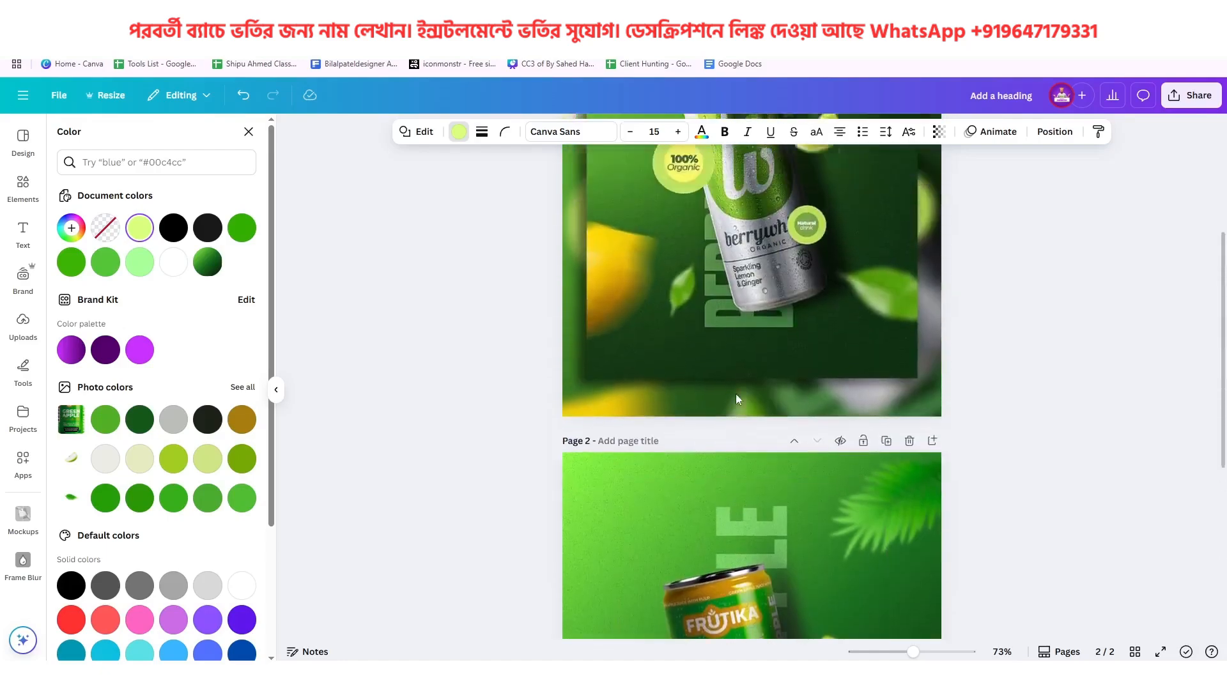
{"action": "scroll", "coordinate": [689, 351], "scroll_direction": "down", "scroll_amount": 8}
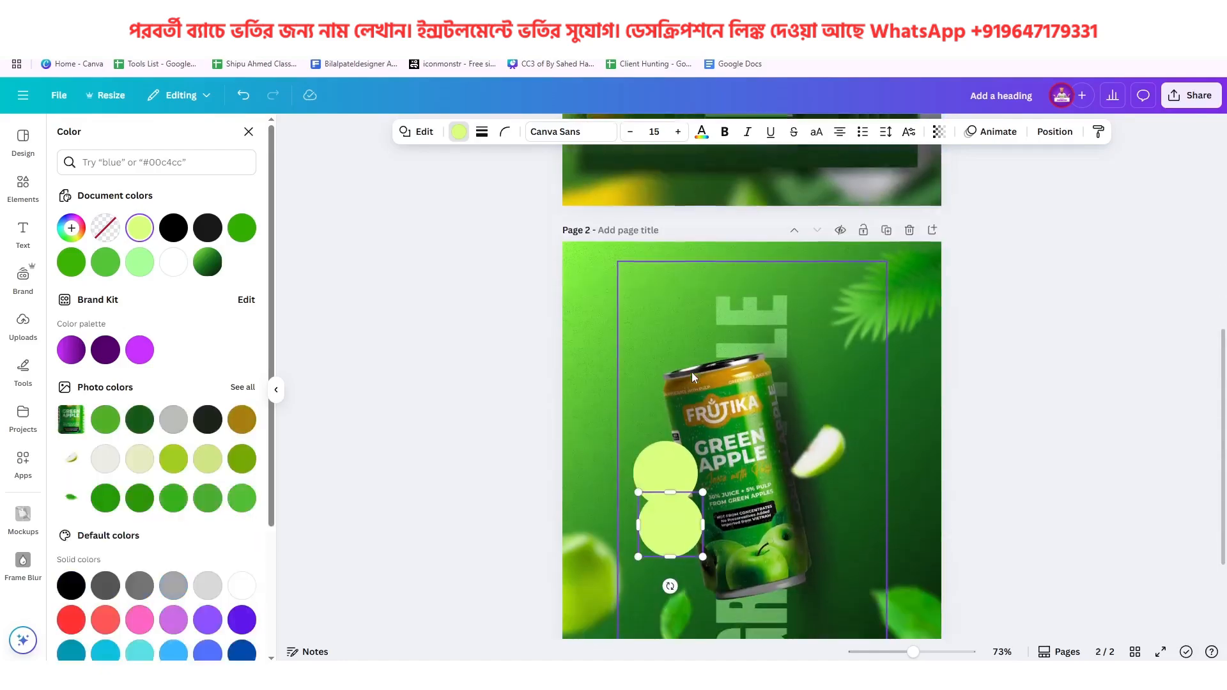
{"action": "left_click", "coordinate": [70, 228]}
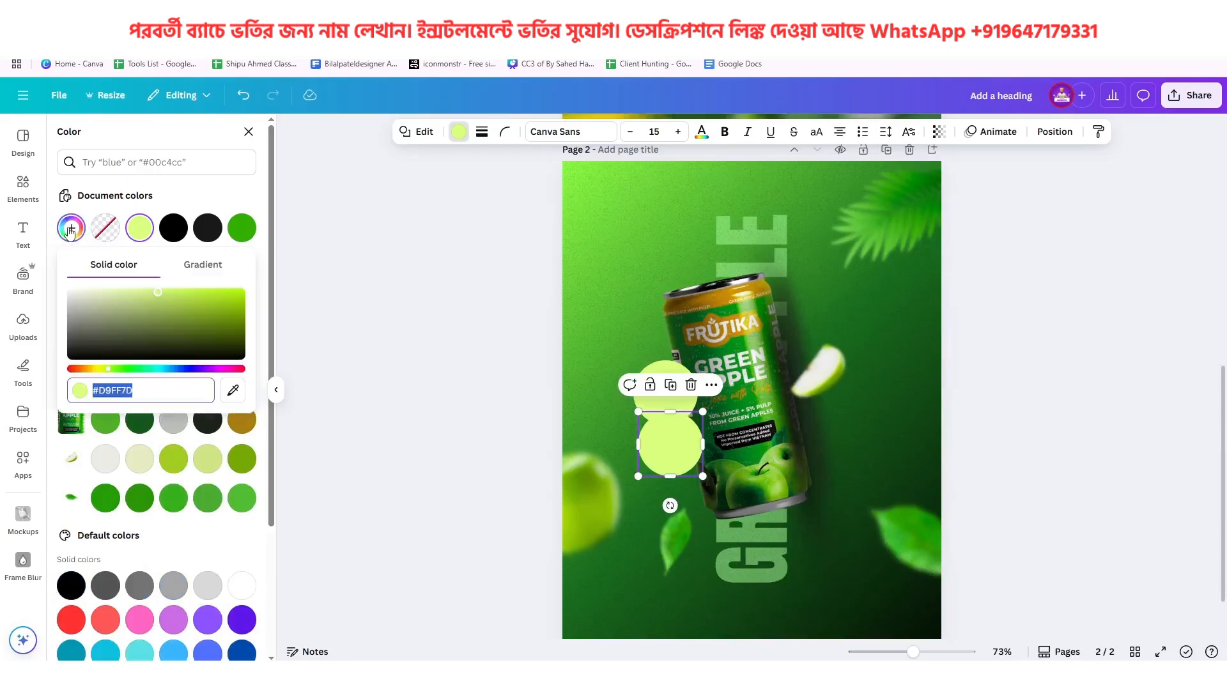
{"action": "left_click", "coordinate": [102, 370]}
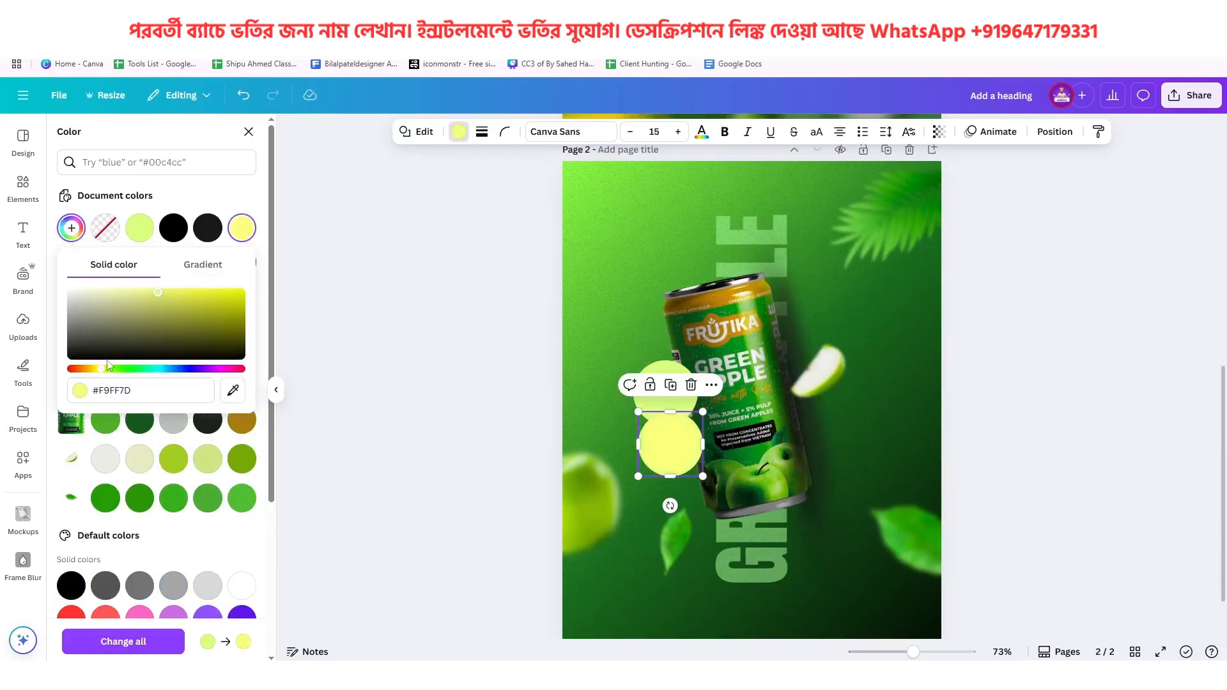
{"action": "left_click", "coordinate": [215, 291]}
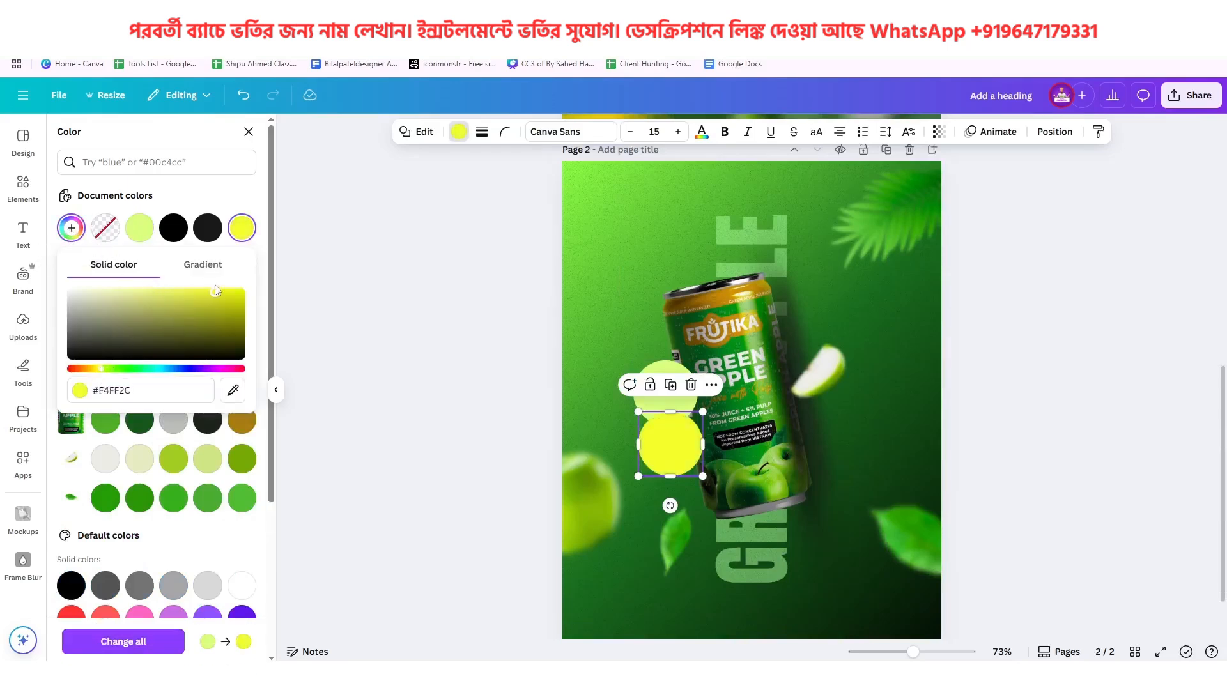
Shrink the yellow circle and centre it inside the larger circle, comparing the proportions with the reference badge
{"action": "left_click_drag", "start_coordinate": [704, 412], "coordinate": [674, 392]}
{"action": "scroll", "coordinate": [736, 403], "scroll_direction": "up", "scroll_amount": 1}
{"action": "scroll", "coordinate": [735, 402], "scroll_direction": "up", "scroll_amount": 5}
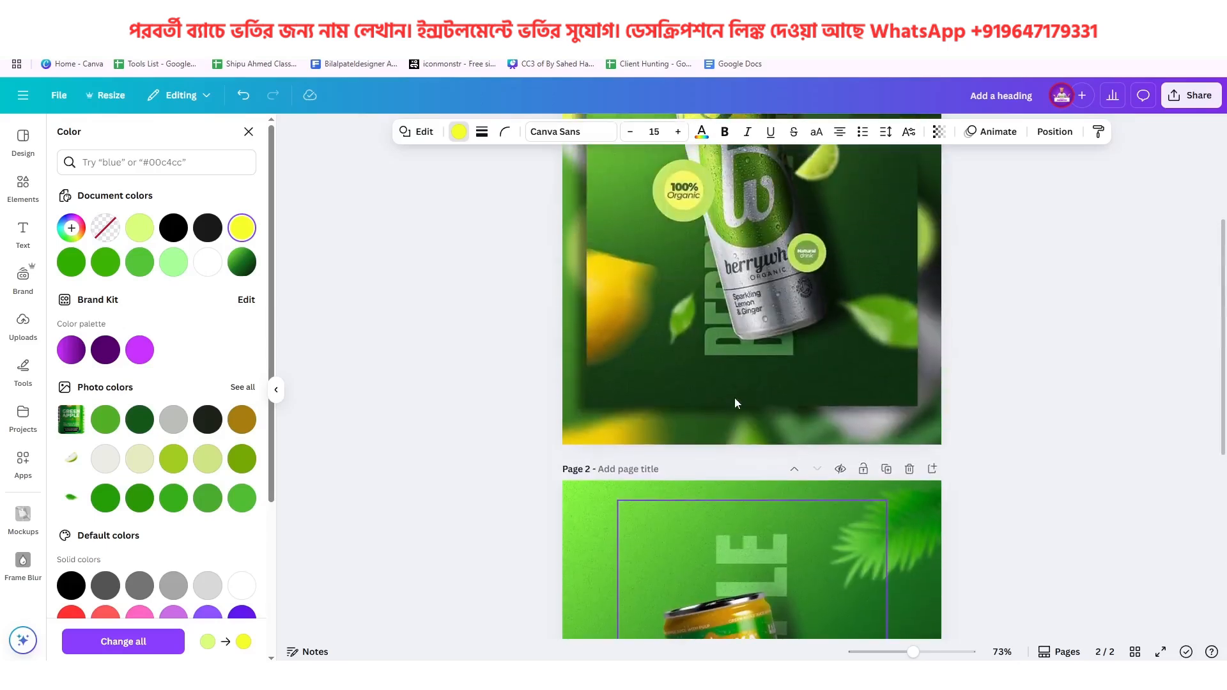
{"action": "scroll", "coordinate": [726, 478], "scroll_direction": "down", "scroll_amount": 4}
{"action": "scroll", "coordinate": [725, 478], "scroll_direction": "up", "scroll_amount": 5}
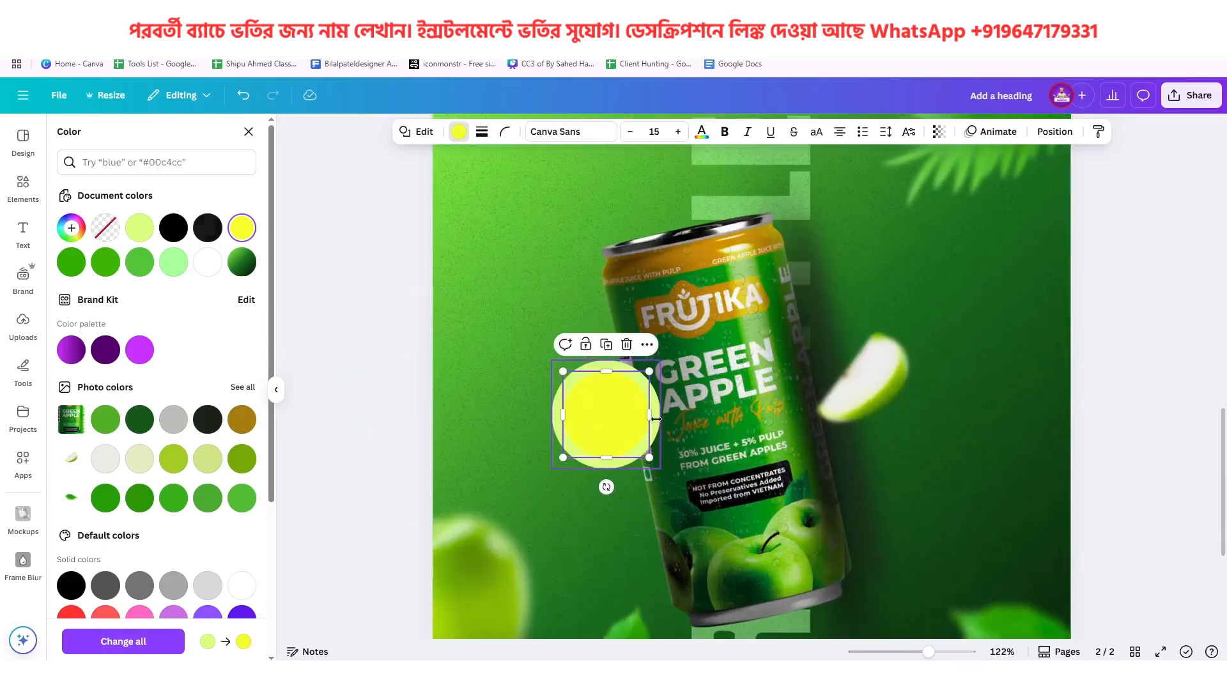
Recolor the outer badge circle to the light green #C2FF7D, checking the shade against the reference poster
{"action": "left_click", "coordinate": [653, 423]}
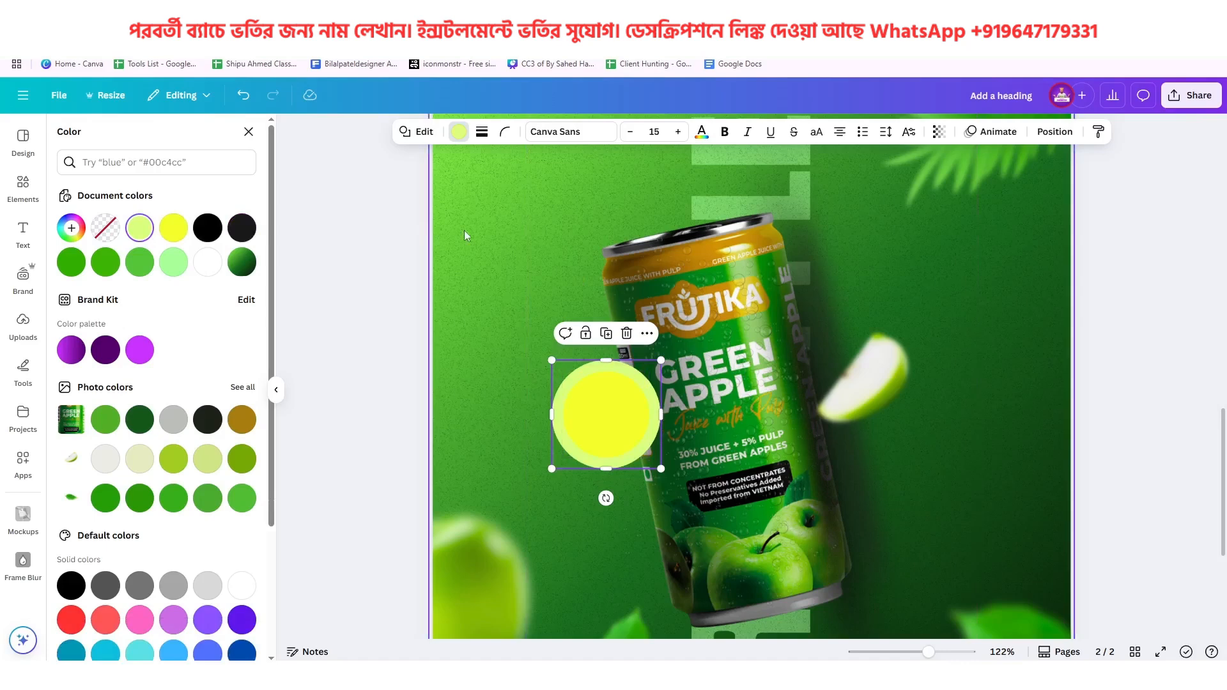
{"action": "left_click", "coordinate": [140, 228]}
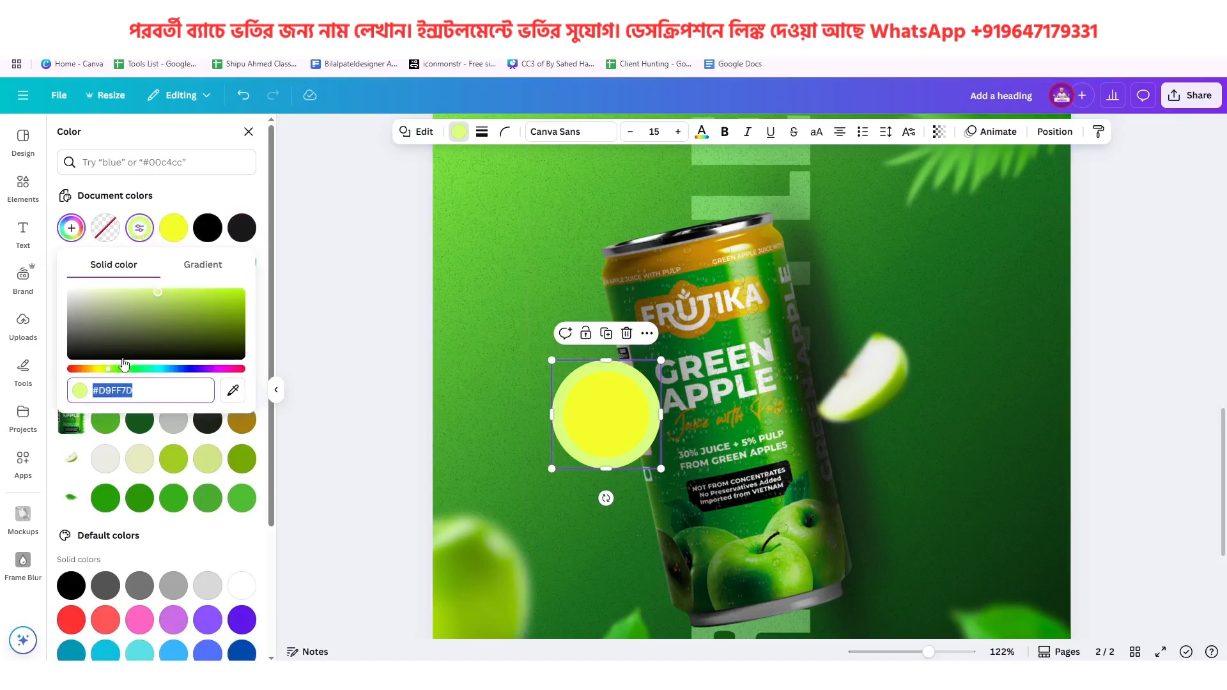
{"action": "left_click_drag", "start_coordinate": [109, 373], "coordinate": [115, 373]}
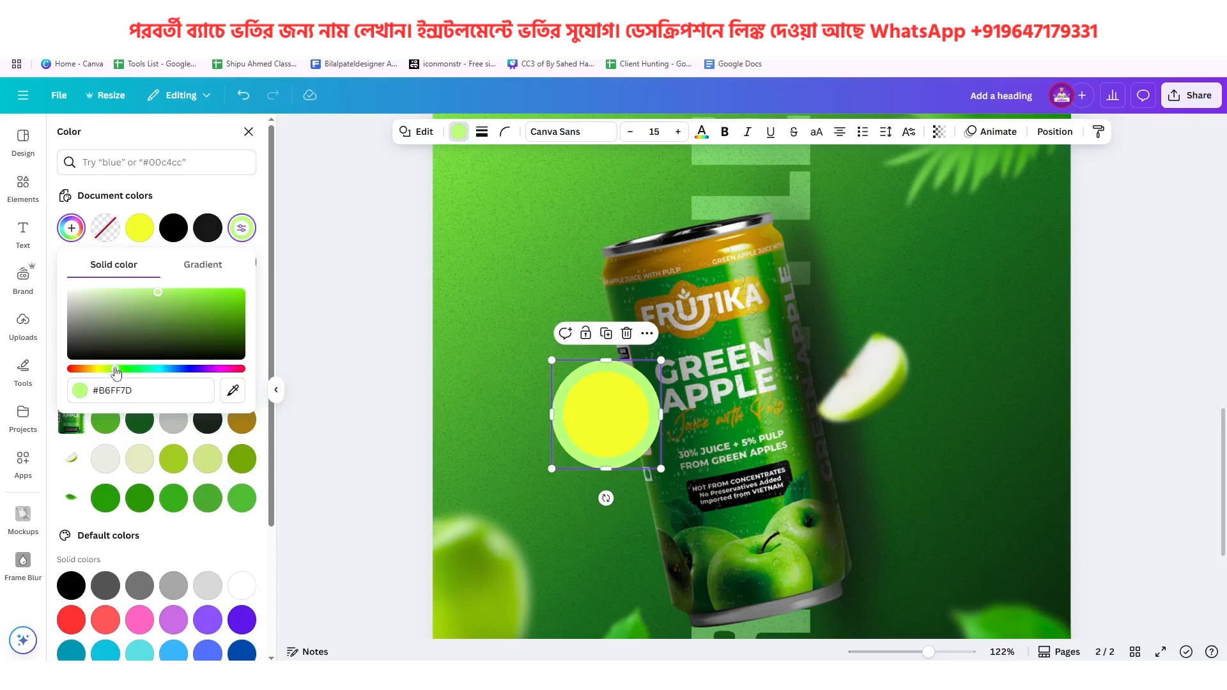
{"action": "left_click_drag", "start_coordinate": [116, 373], "coordinate": [126, 373]}
{"action": "scroll", "coordinate": [858, 417], "scroll_direction": "up", "scroll_amount": 10}
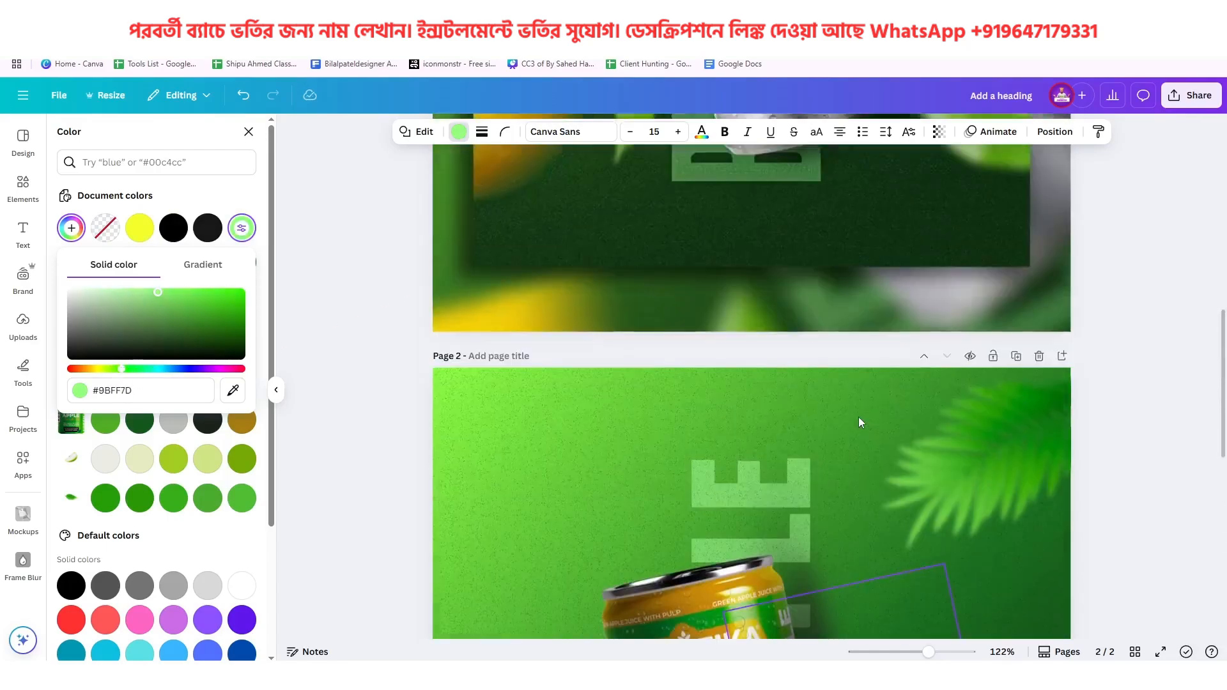
{"action": "scroll", "coordinate": [858, 416], "scroll_direction": "down", "scroll_amount": 10}
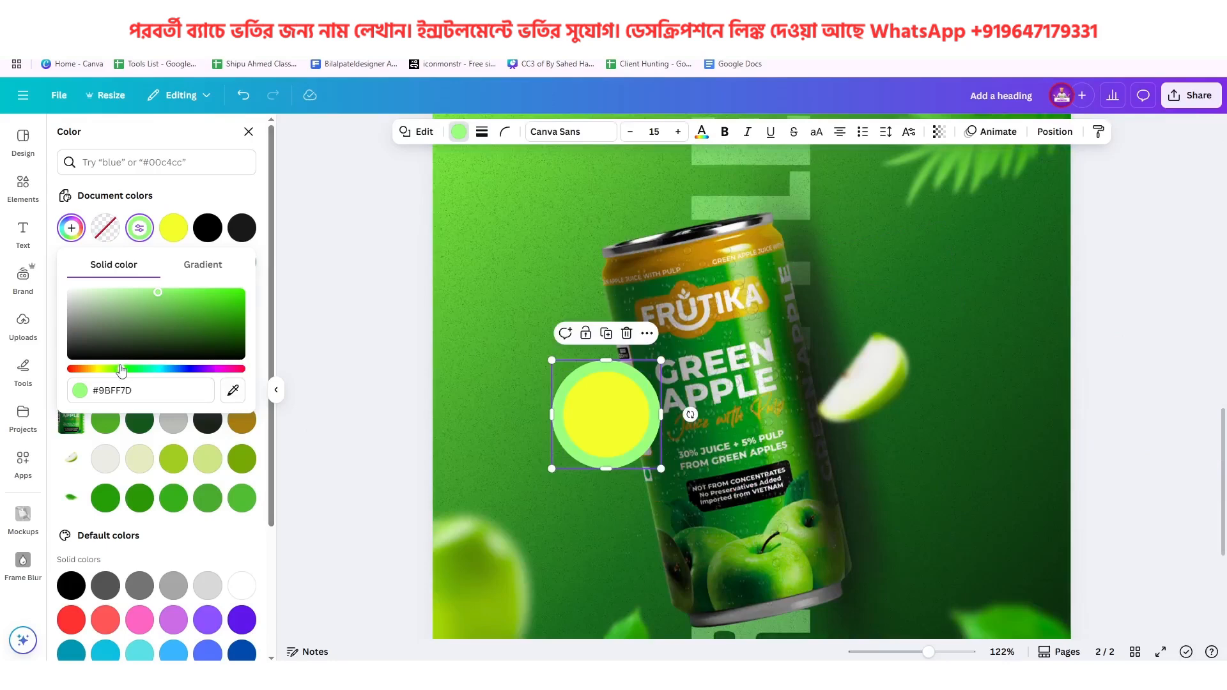
{"action": "left_click_drag", "start_coordinate": [121, 371], "coordinate": [115, 375]}
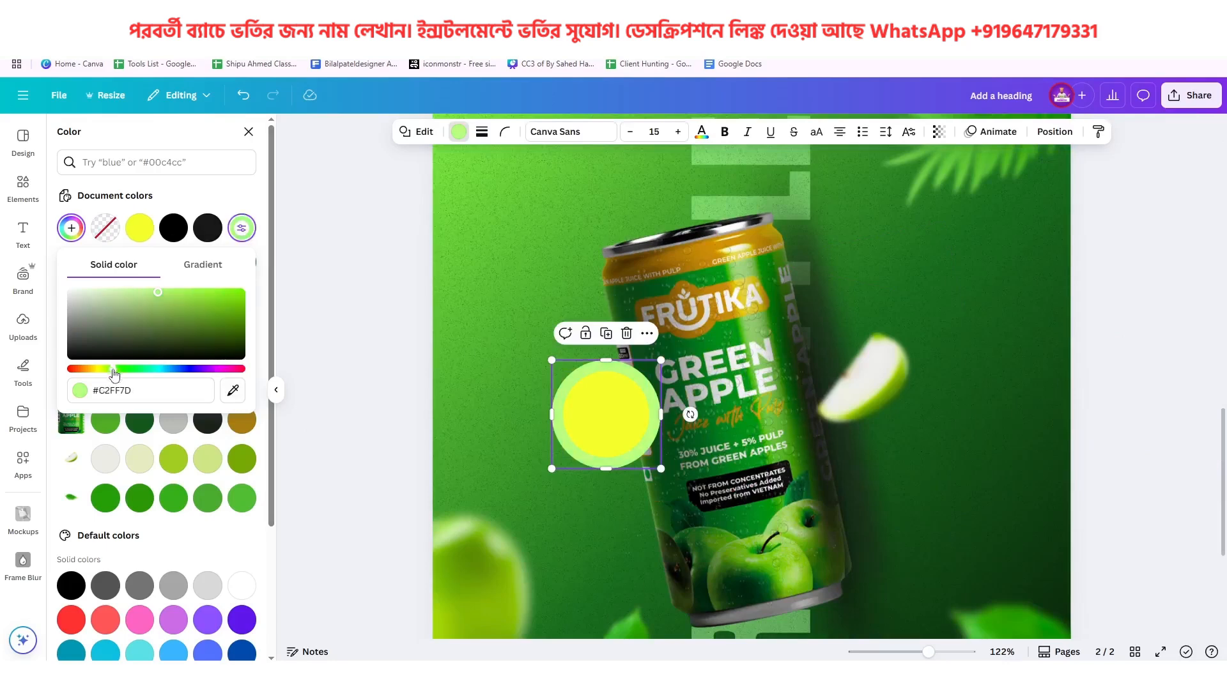
Shrink the inner yellow circle slightly about its centre and compare it with the 100% Organic badge on page 1
{"action": "left_click", "coordinate": [589, 413]}
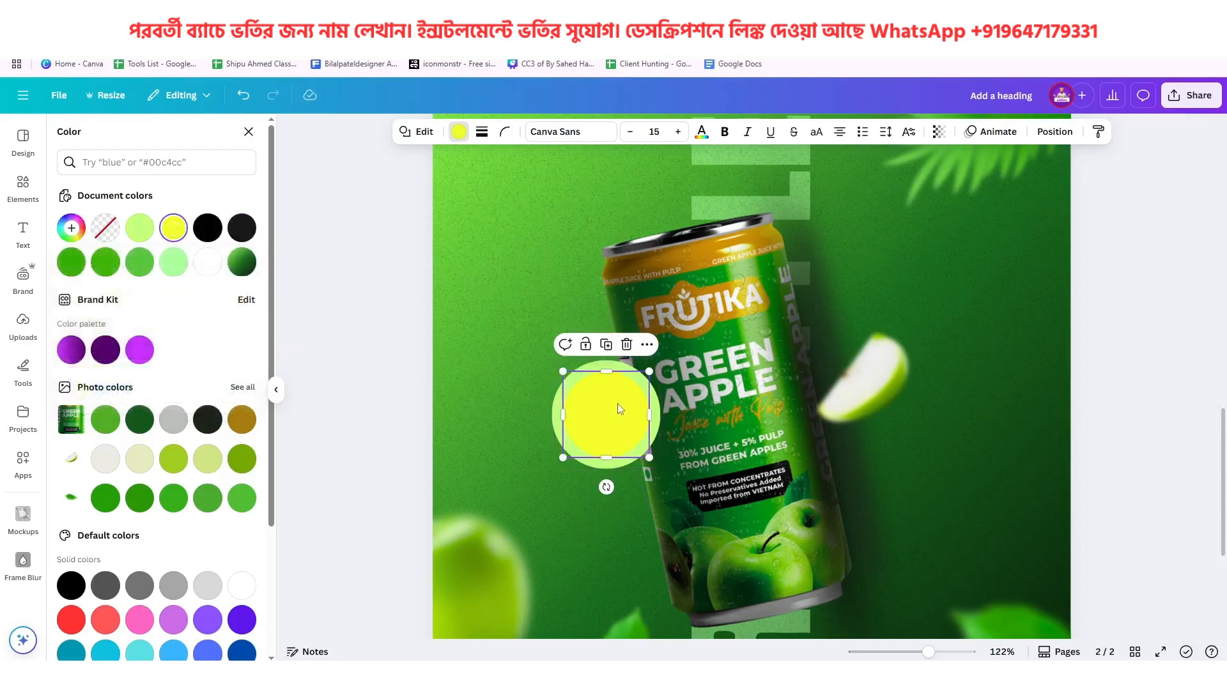
{"action": "left_click_drag", "start_coordinate": [647, 370], "coordinate": [609, 404]}
{"action": "key", "text": "super"}
{"action": "scroll", "coordinate": [703, 451], "scroll_direction": "up", "scroll_amount": 5}
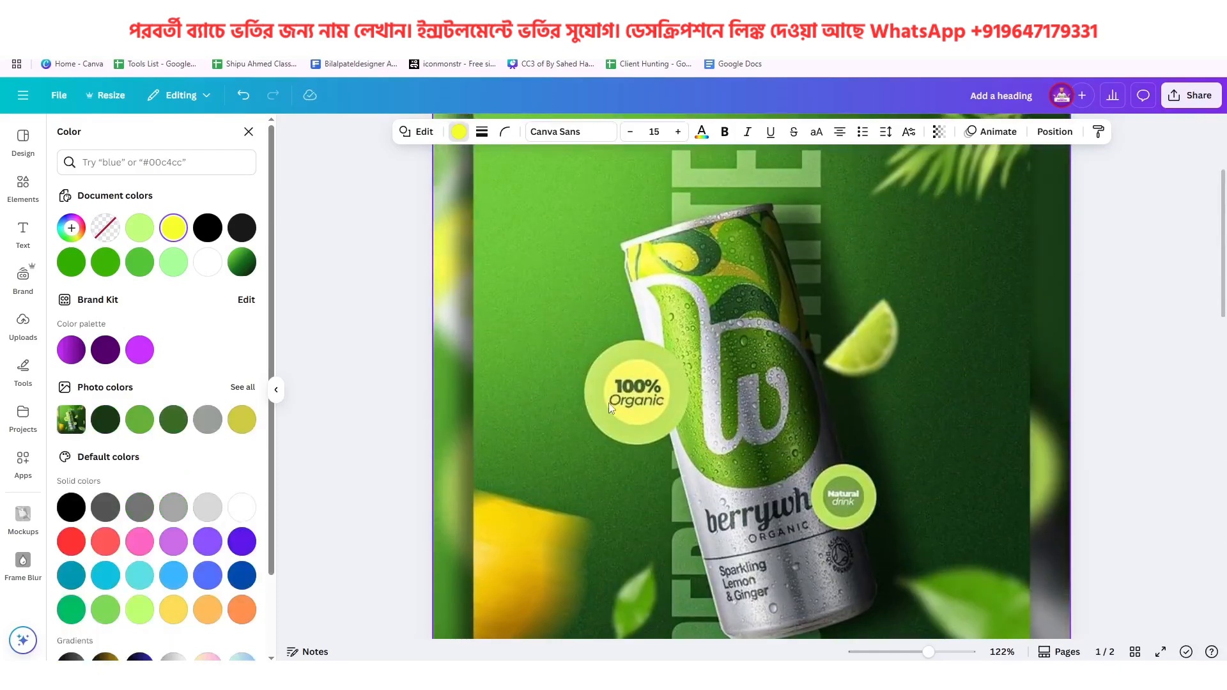
{"action": "scroll", "coordinate": [632, 403], "scroll_direction": "down", "scroll_amount": 5}
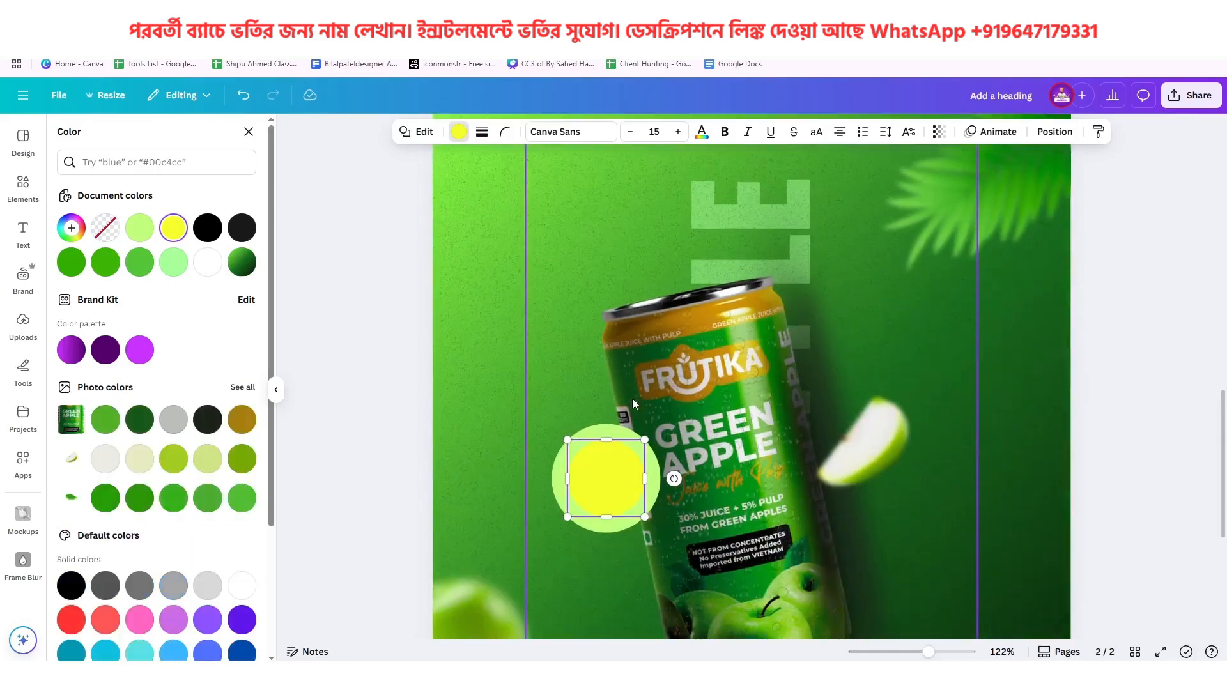
Add a heading reading "100%" to page 2 and check the lettering of the reference badge on page 1
{"action": "left_click", "coordinate": [13, 237]}
{"action": "left_click", "coordinate": [164, 319]}
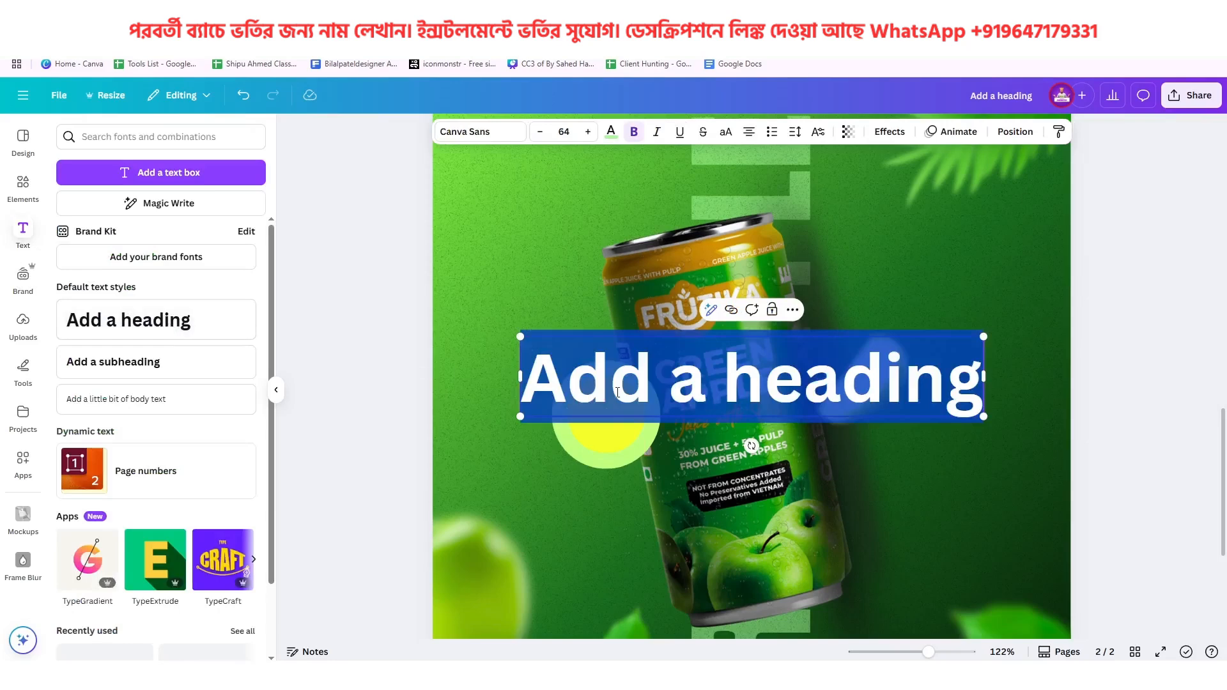
{"action": "type", "text": "100"}
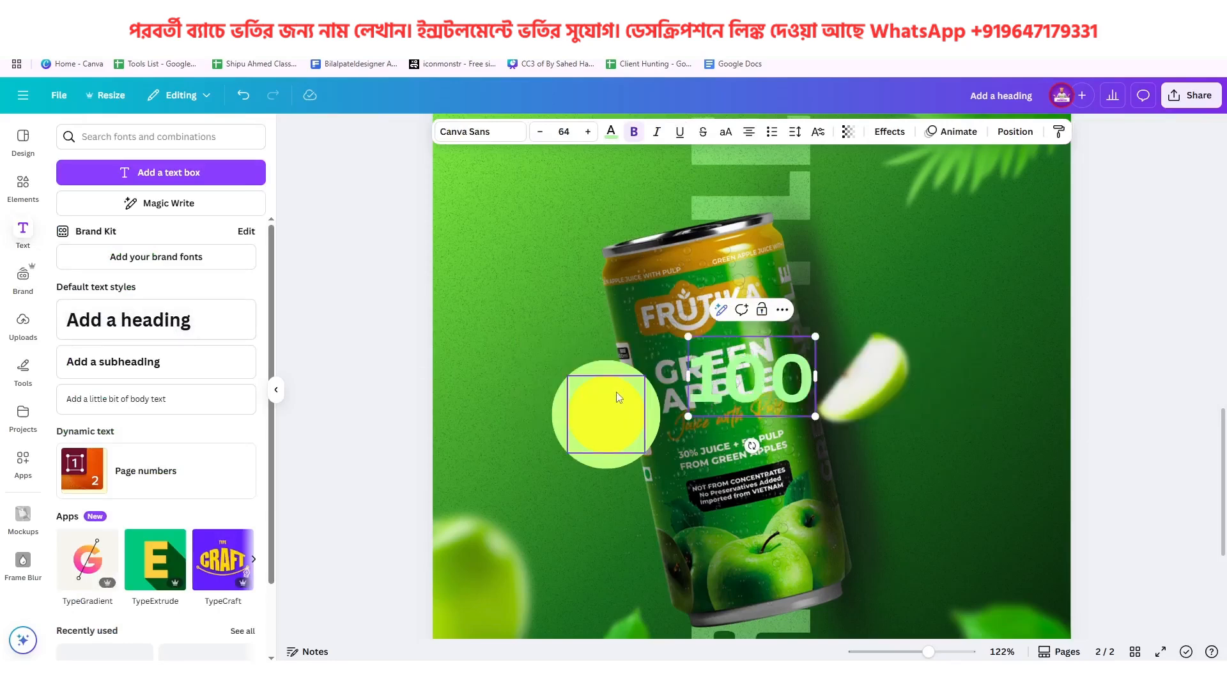
{"action": "type", "text": "%"}
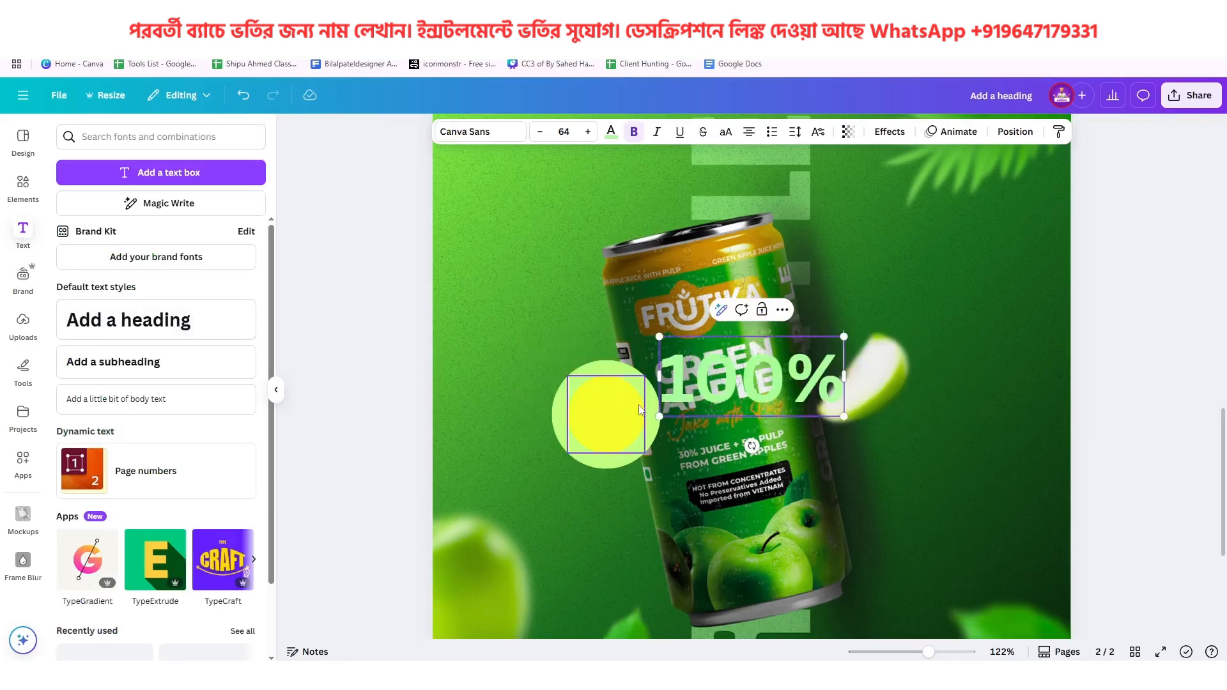
{"action": "left_click", "coordinate": [902, 391]}
{"action": "scroll", "coordinate": [902, 390], "scroll_direction": "up", "scroll_amount": 8}
{"action": "scroll", "coordinate": [903, 393], "scroll_direction": "up", "scroll_amount": 1}
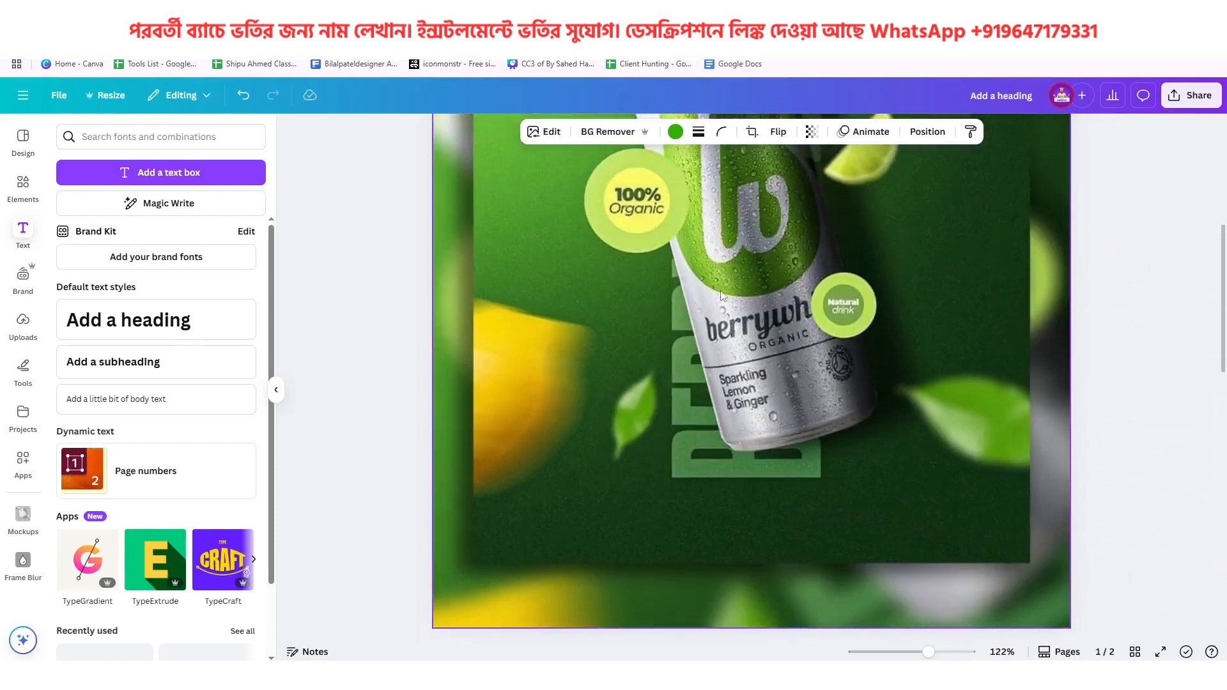
{"action": "scroll", "coordinate": [782, 348], "scroll_direction": "down", "scroll_amount": 10}
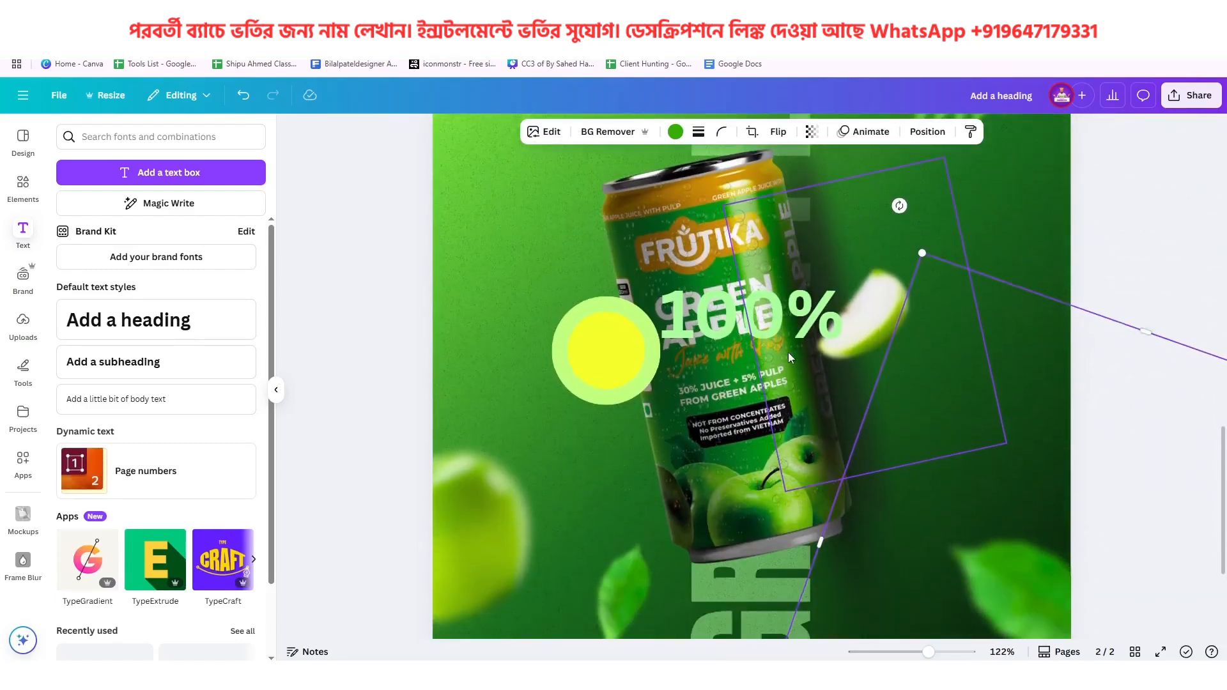
Reduce the 100% text to size 19.2, place it beside the badge above the circles, and set its font to League Spartan
{"action": "left_click", "coordinate": [720, 327]}
{"action": "left_click_drag", "start_coordinate": [844, 352], "coordinate": [546, 284]}
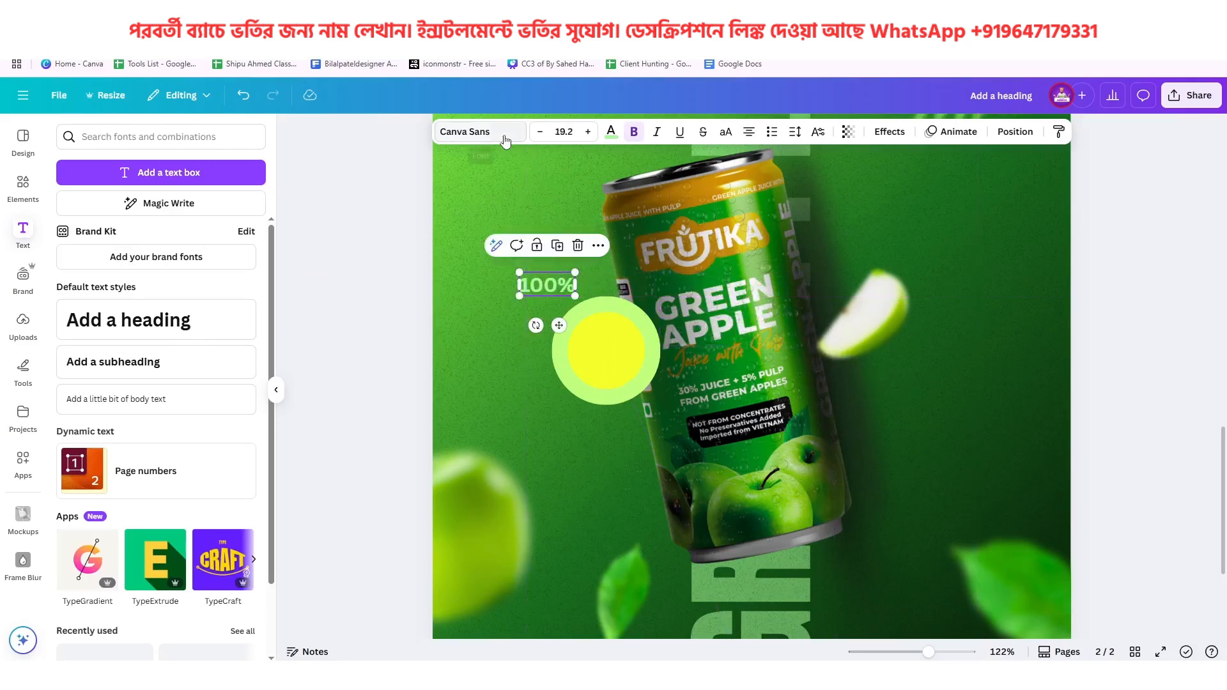
{"action": "left_click", "coordinate": [479, 131]}
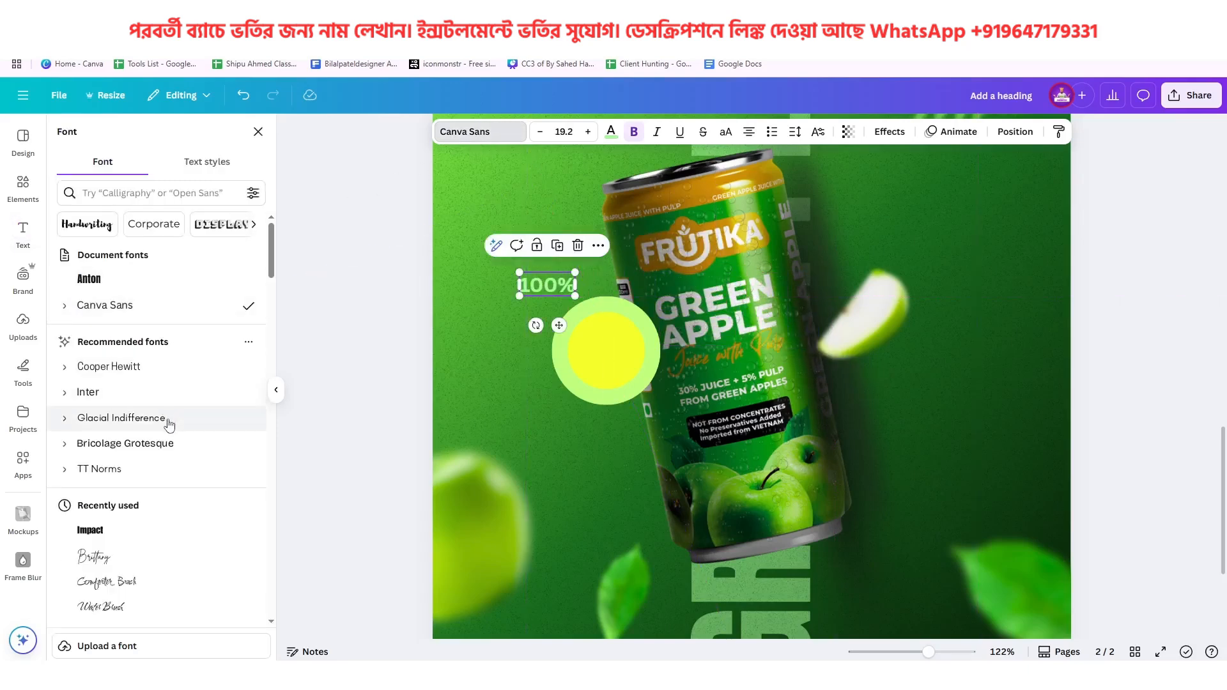
{"action": "scroll", "coordinate": [171, 465], "scroll_direction": "down", "scroll_amount": 5}
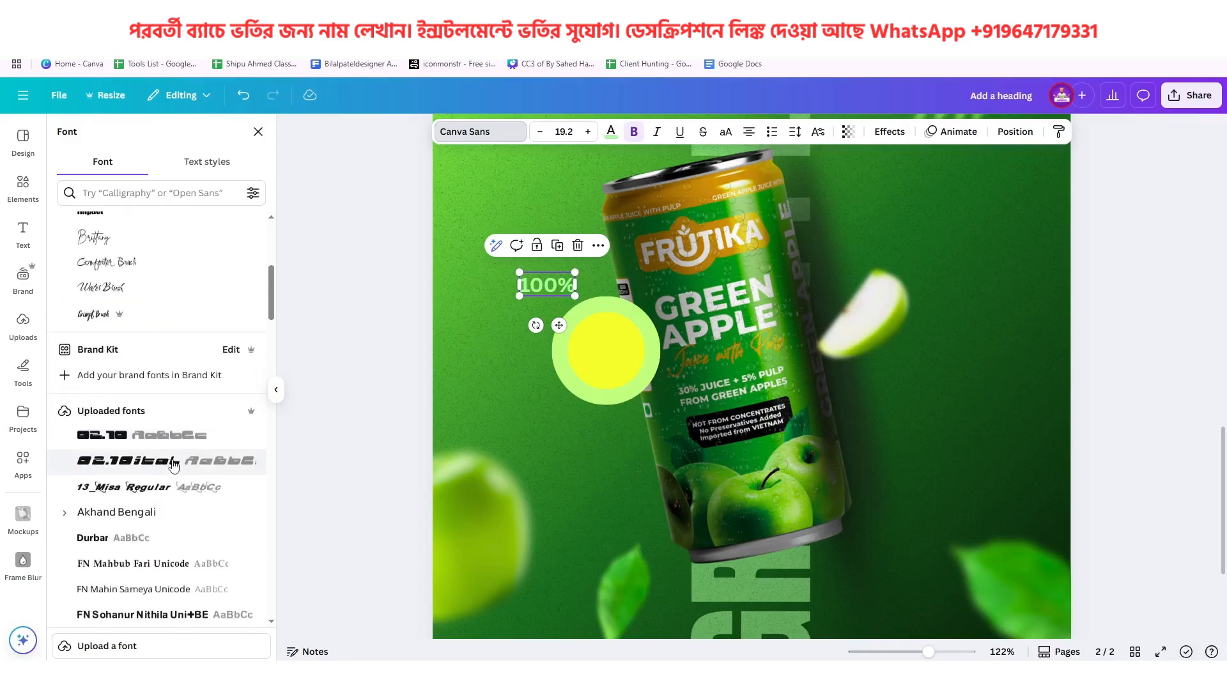
{"action": "scroll", "coordinate": [173, 464], "scroll_direction": "down", "scroll_amount": 20}
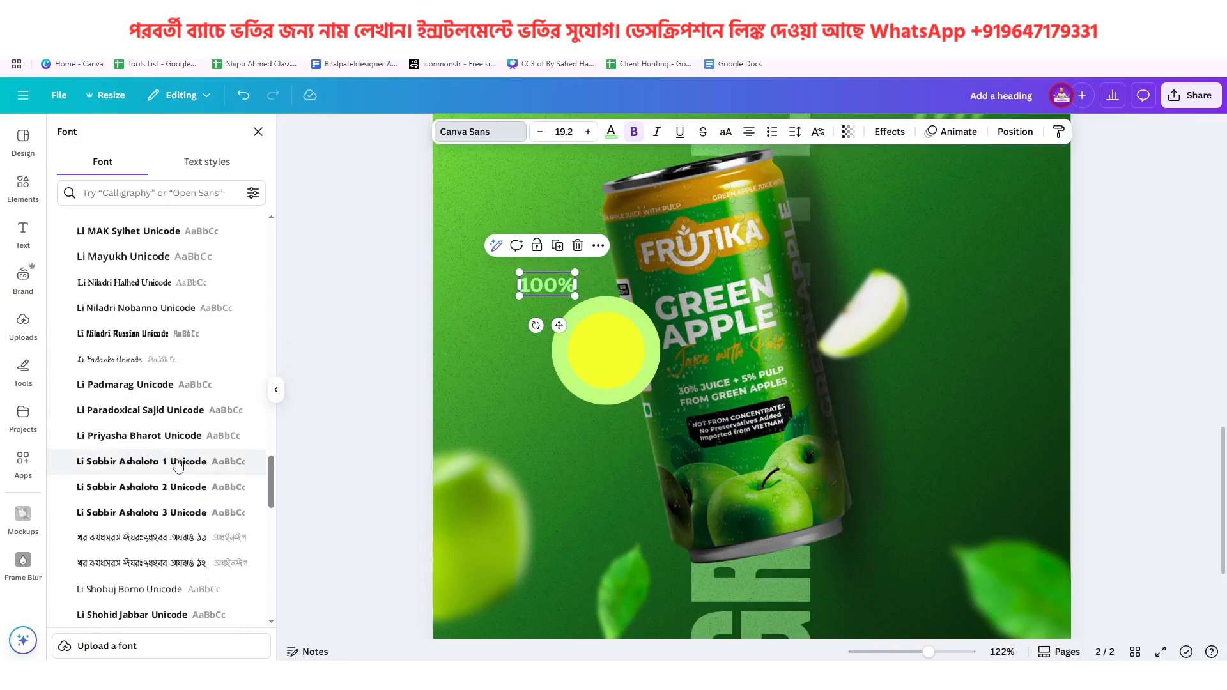
{"action": "scroll", "coordinate": [178, 466], "scroll_direction": "down", "scroll_amount": 15}
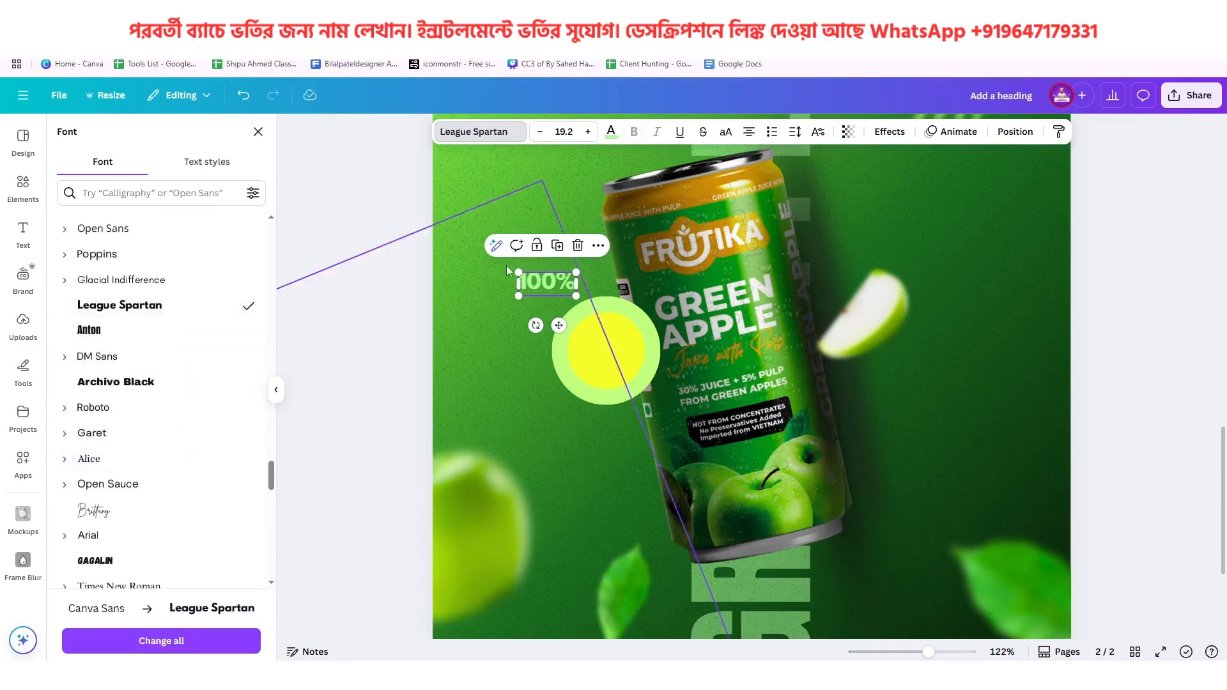
Recolor the 100% text to the can photo's dark green and place it at size 15 inside the yellow circle
{"action": "left_click", "coordinate": [611, 132]}
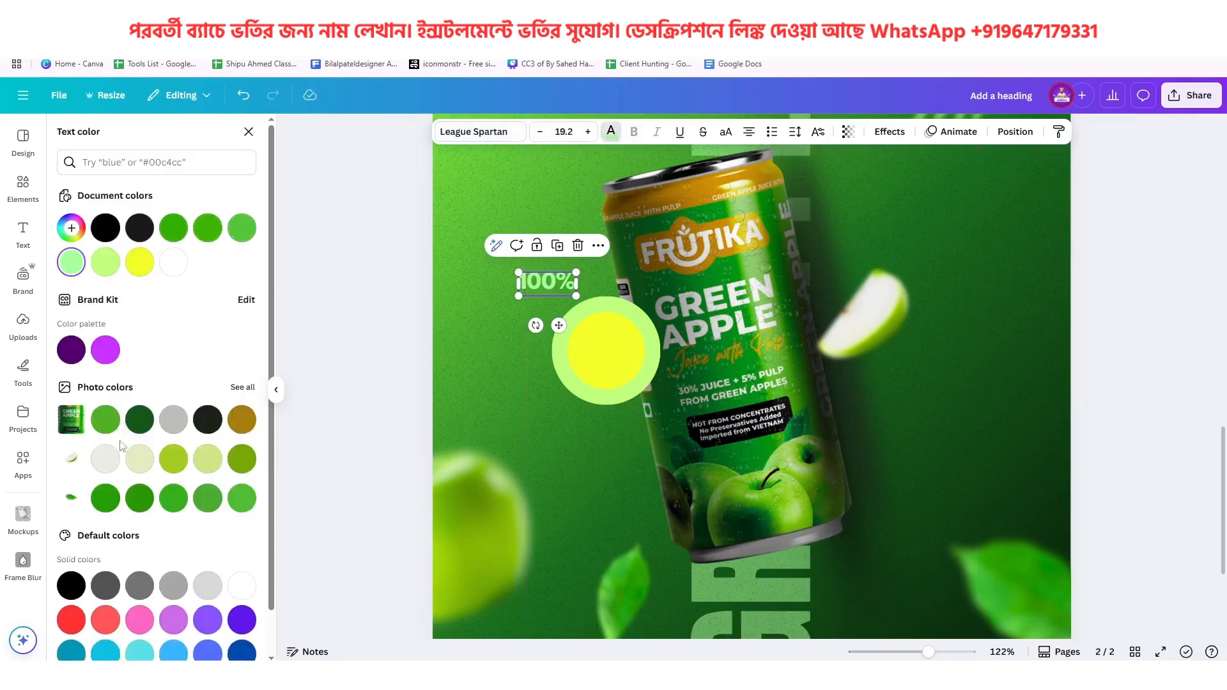
{"action": "left_click", "coordinate": [140, 420]}
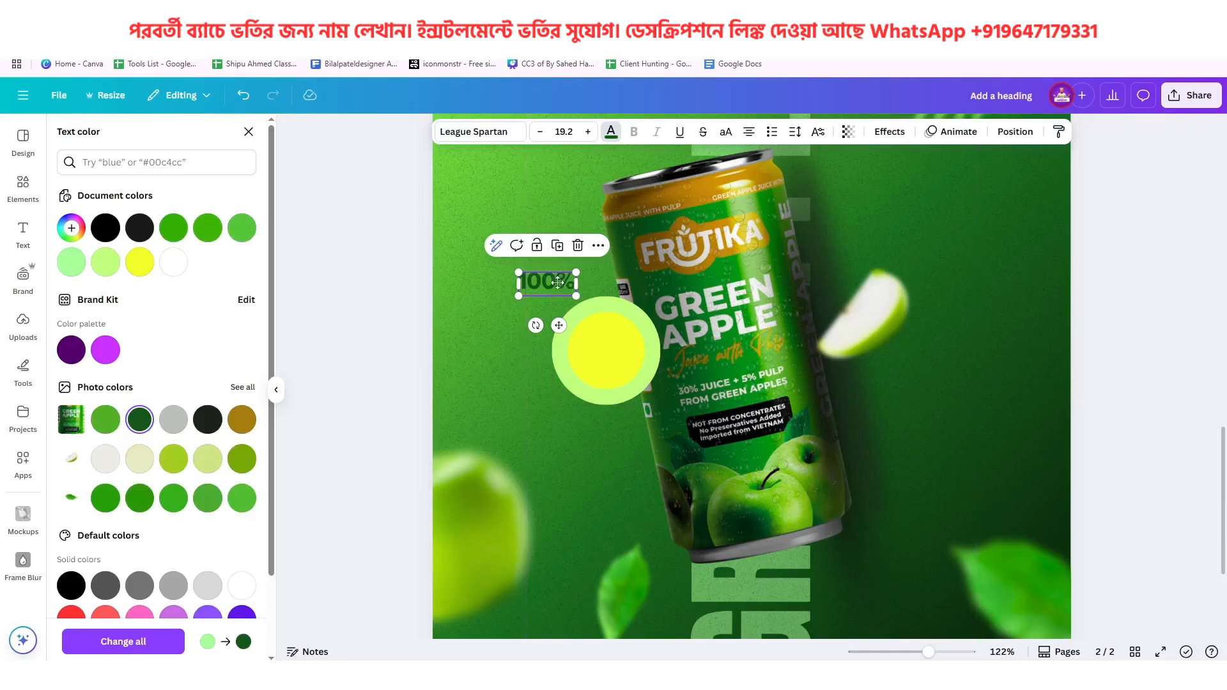
{"action": "left_click_drag", "start_coordinate": [558, 282], "coordinate": [504, 386]}
Duplicate the 100% text directly below the original in the badge and compare it with the reference badge's two-line lettering
{"action": "scroll", "coordinate": [620, 333], "scroll_direction": "up", "scroll_amount": 5}
{"action": "scroll", "coordinate": [532, 379], "scroll_direction": "up", "scroll_amount": 15}
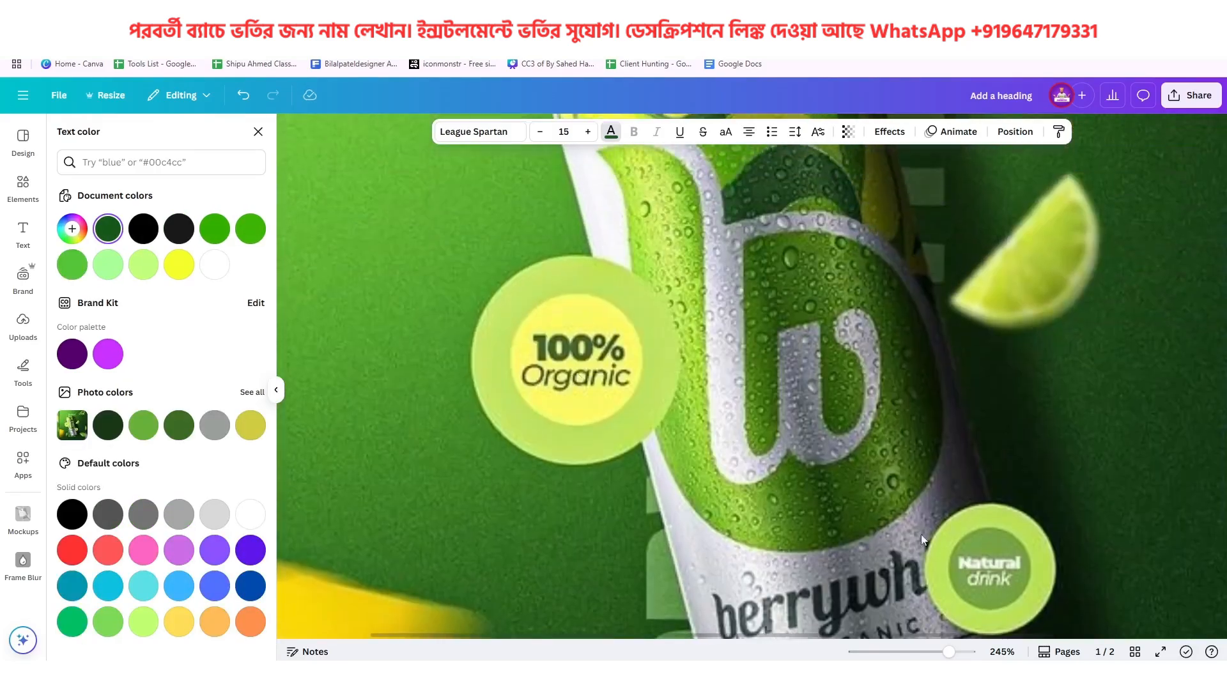
{"action": "scroll", "coordinate": [663, 512], "scroll_direction": "down", "scroll_amount": 15}
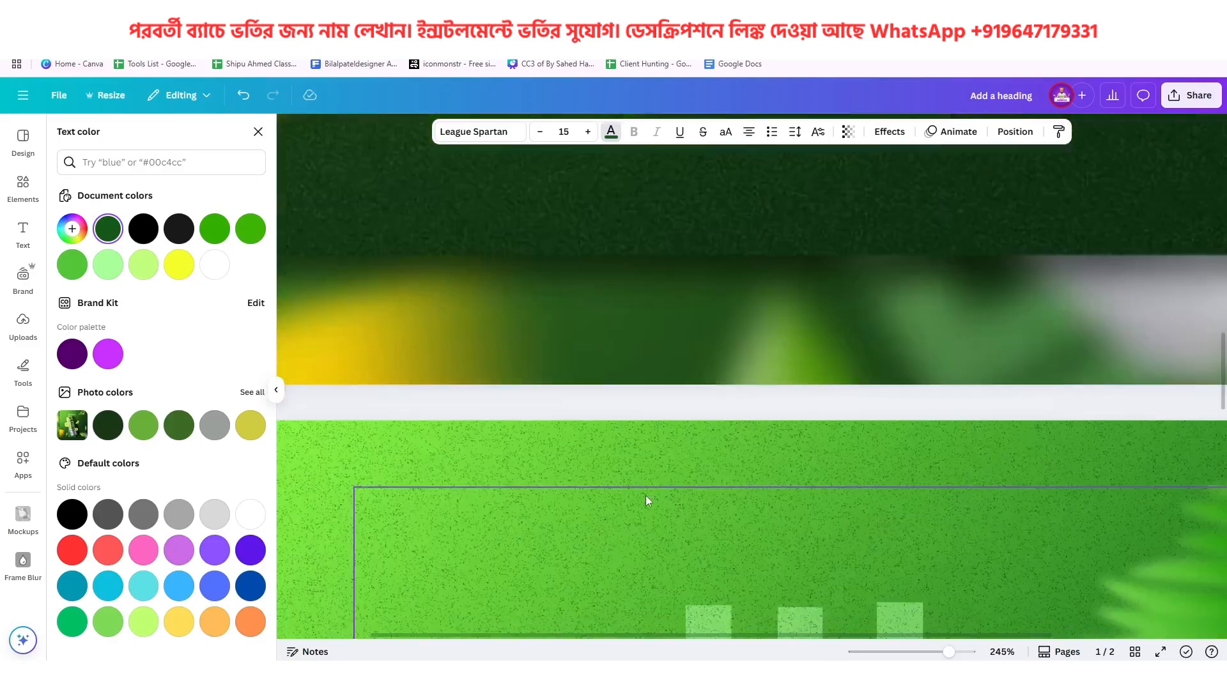
{"action": "scroll", "coordinate": [646, 496], "scroll_direction": "down", "scroll_amount": 2}
{"action": "scroll", "coordinate": [646, 496], "scroll_direction": "up", "scroll_amount": 3}
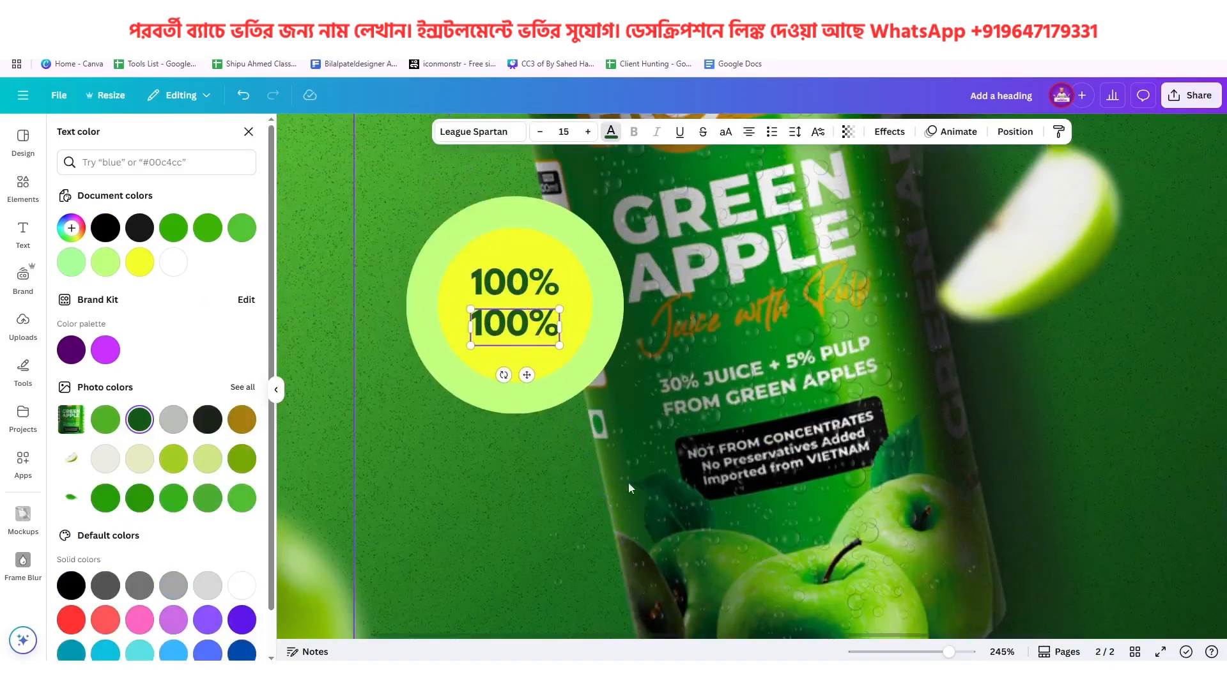
Replace the lower 100% line in the badge with the word "Organic"
{"action": "double_click", "coordinate": [504, 333]}
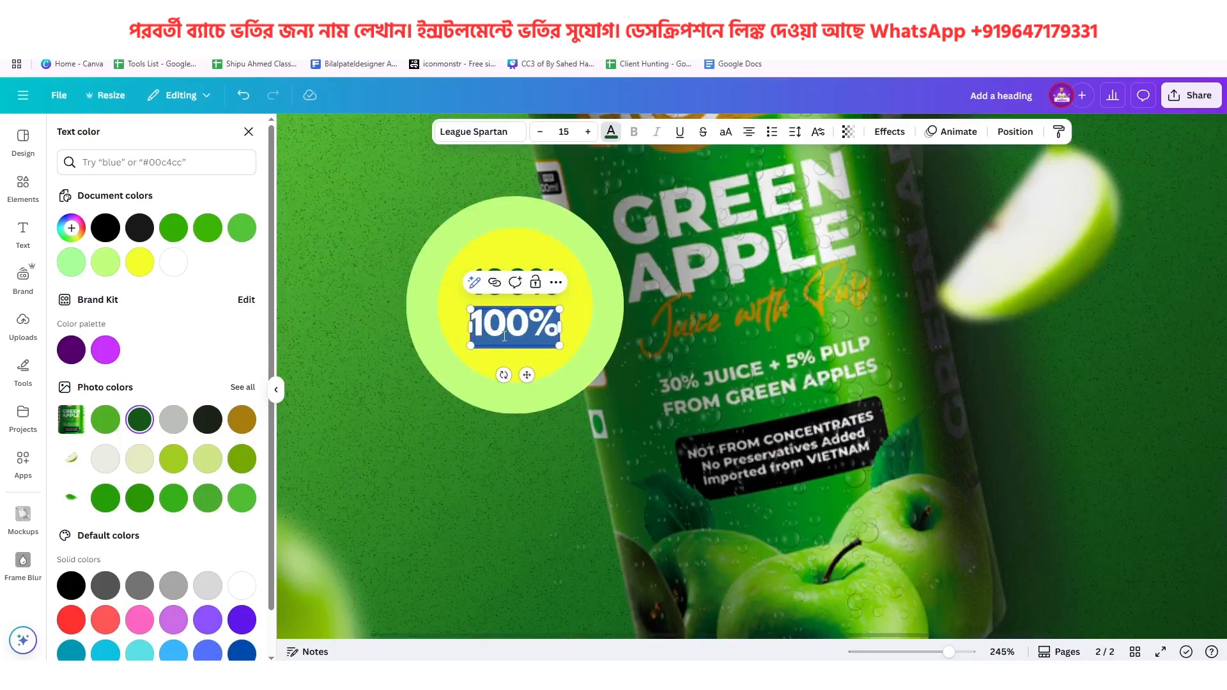
{"action": "type", "text": "Organi"}
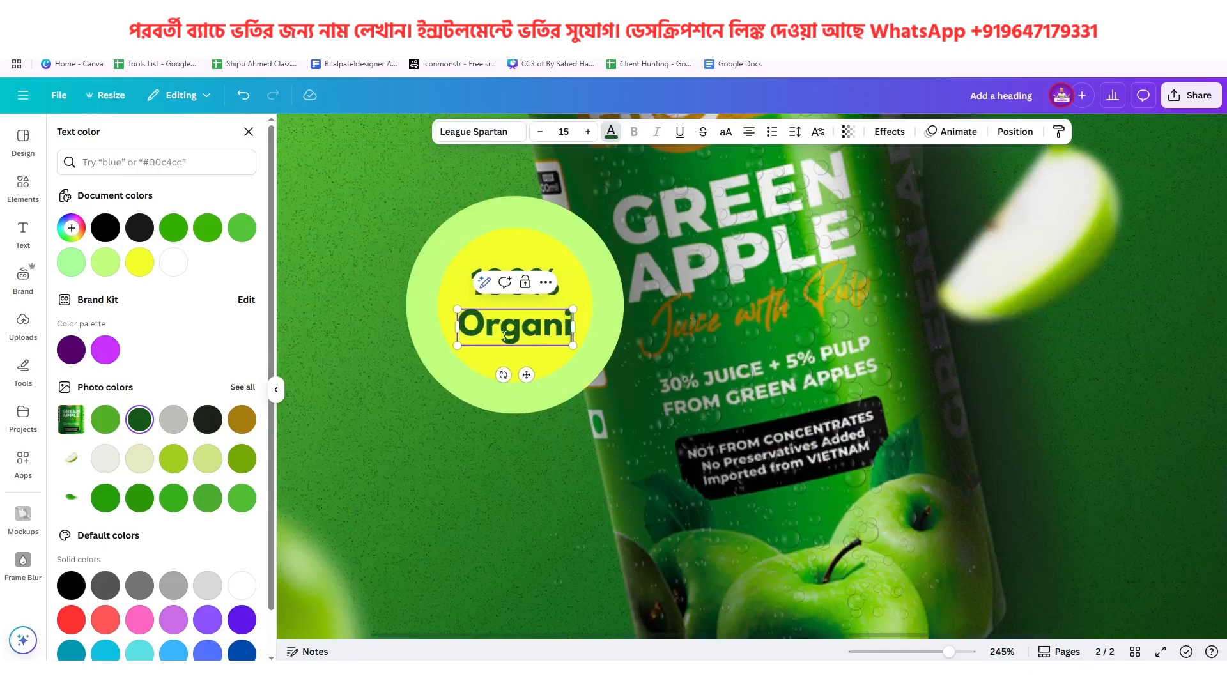
{"action": "type", "text": "c"}
{"action": "left_click", "coordinate": [630, 191]}
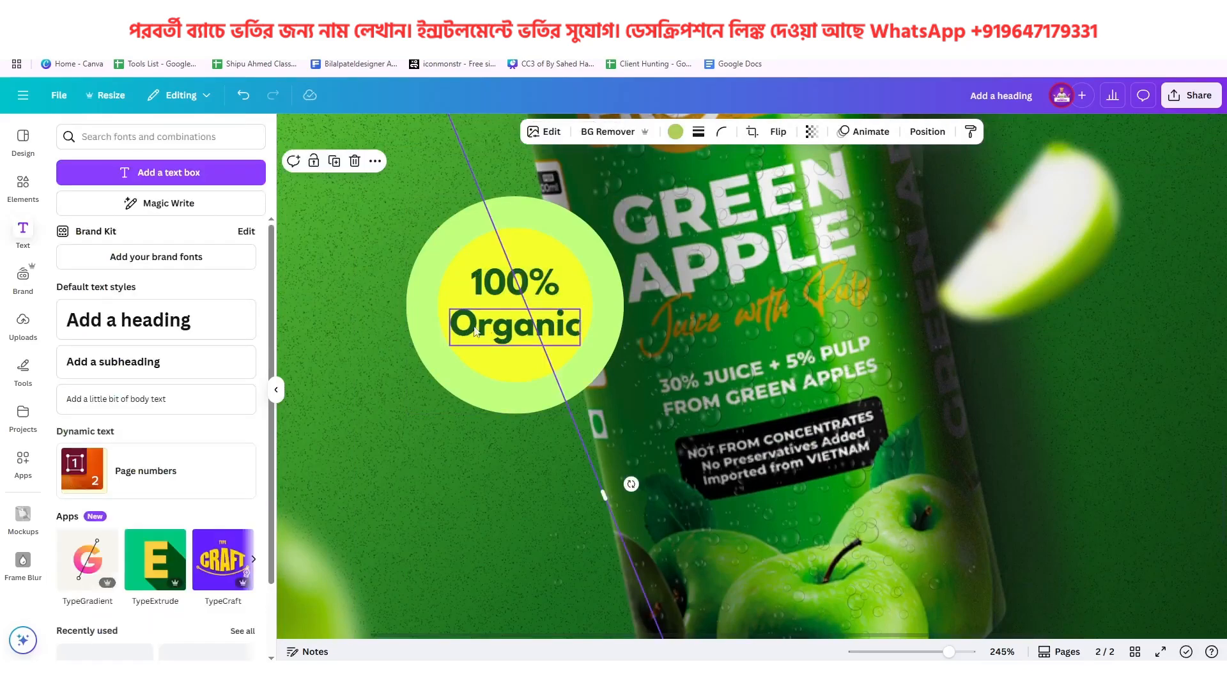
Set the Organic text's font to Glacial Indifference and make it italic
{"action": "left_click", "coordinate": [510, 328]}
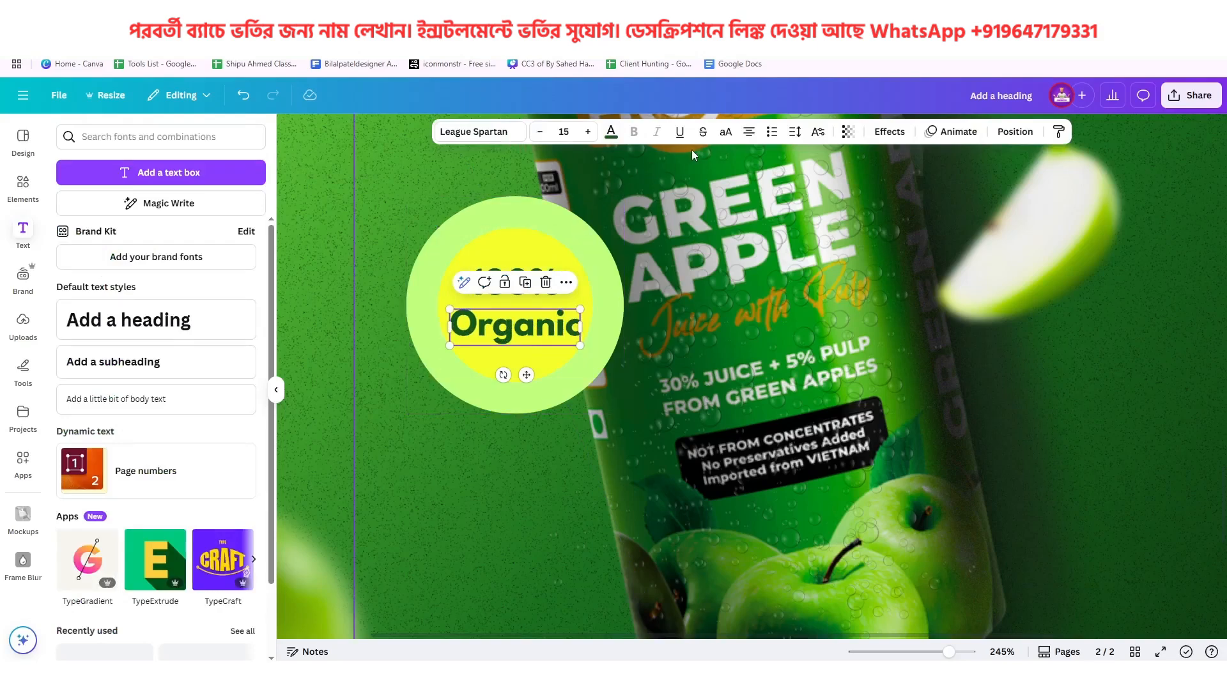
{"action": "left_click", "coordinate": [502, 133]}
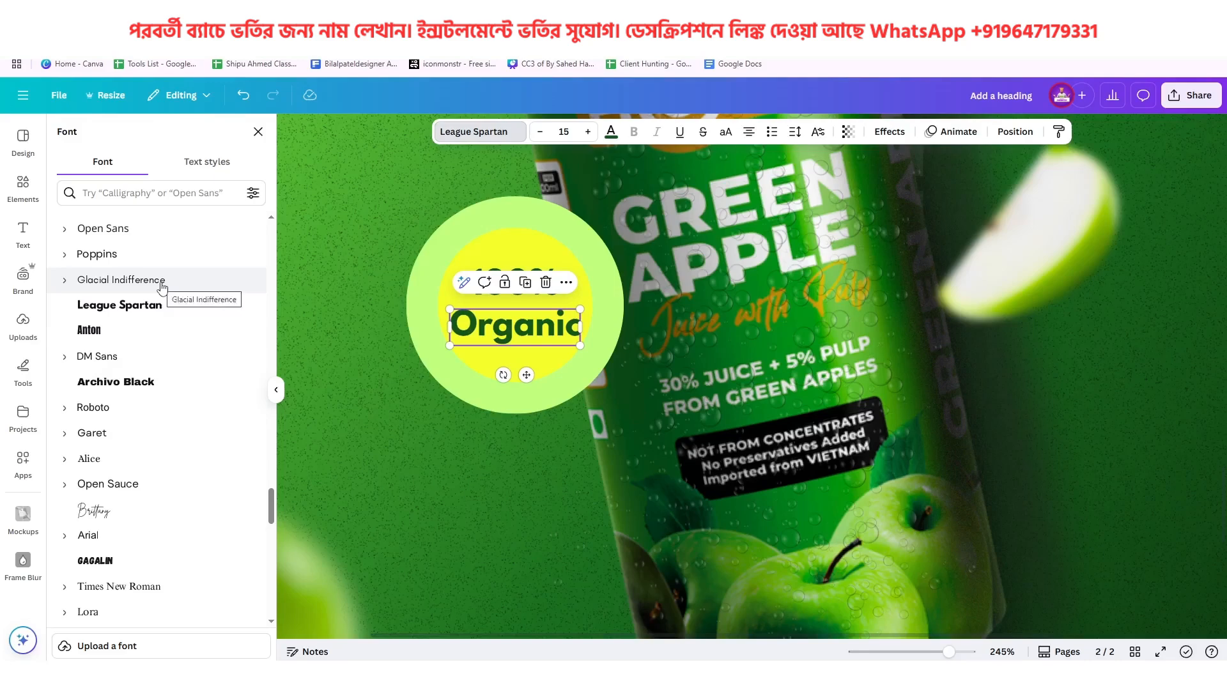
{"action": "left_click", "coordinate": [161, 283]}
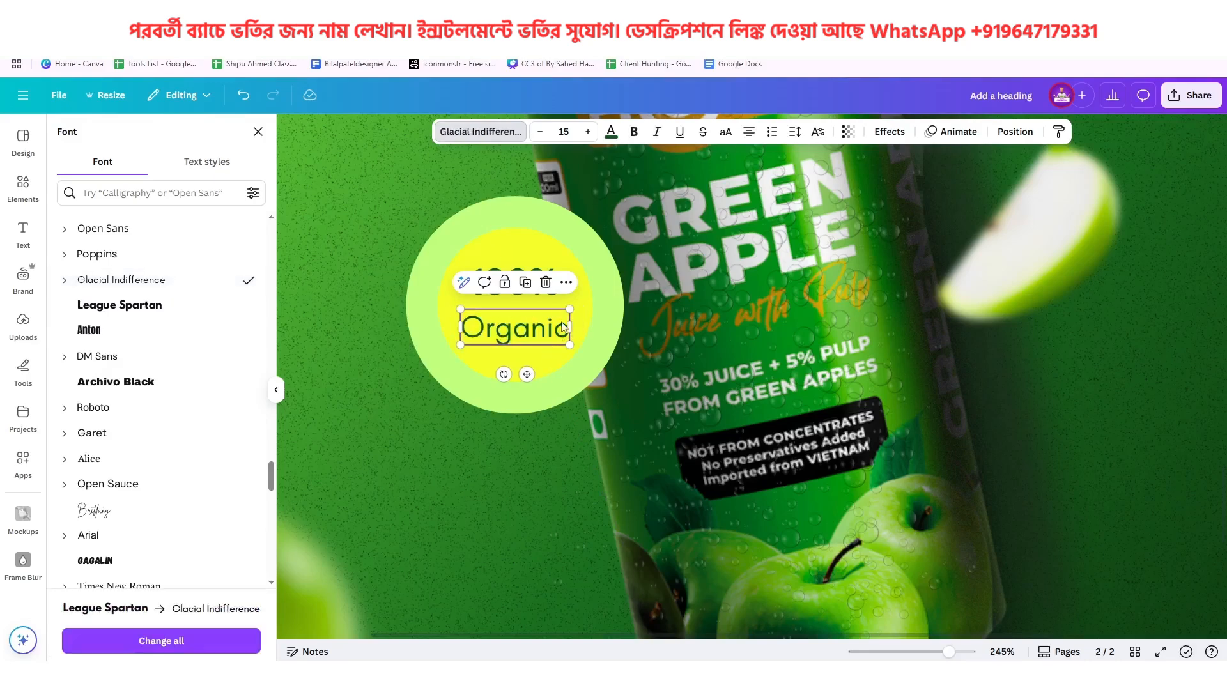
{"action": "left_click", "coordinate": [657, 133]}
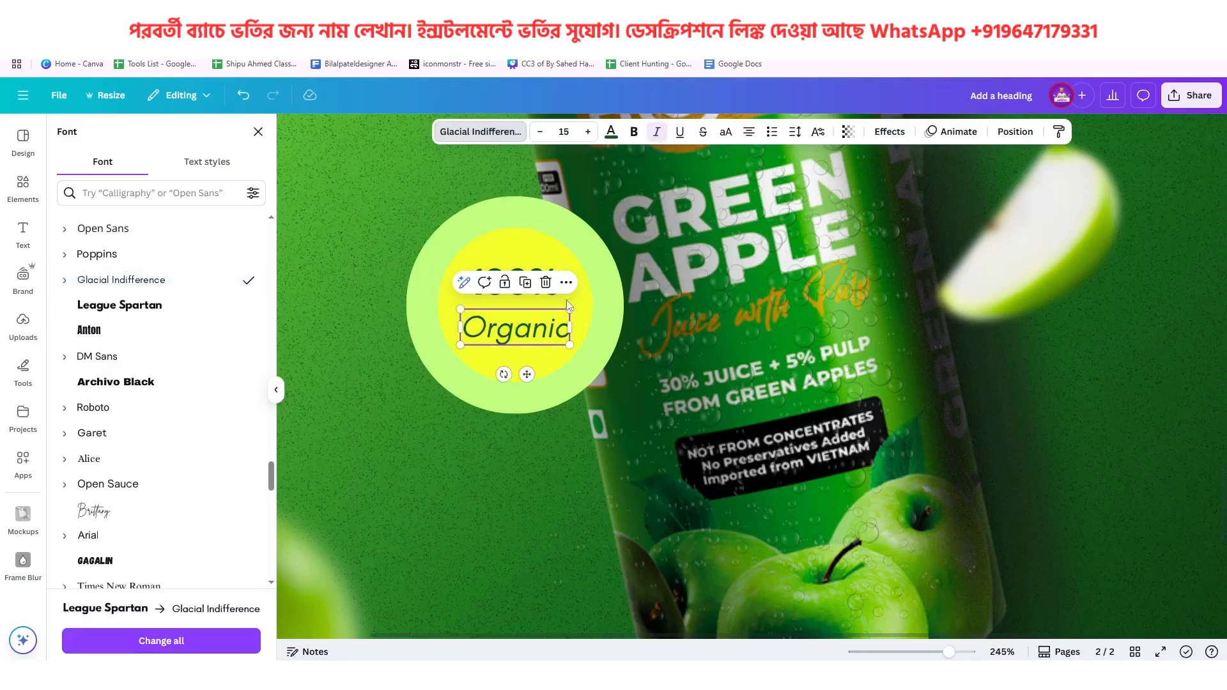
Reduce the Organic text to size 12.4, fit it directly under 100%, and center both lines in the yellow circle
{"action": "left_click_drag", "start_coordinate": [568, 343], "coordinate": [526, 308]}
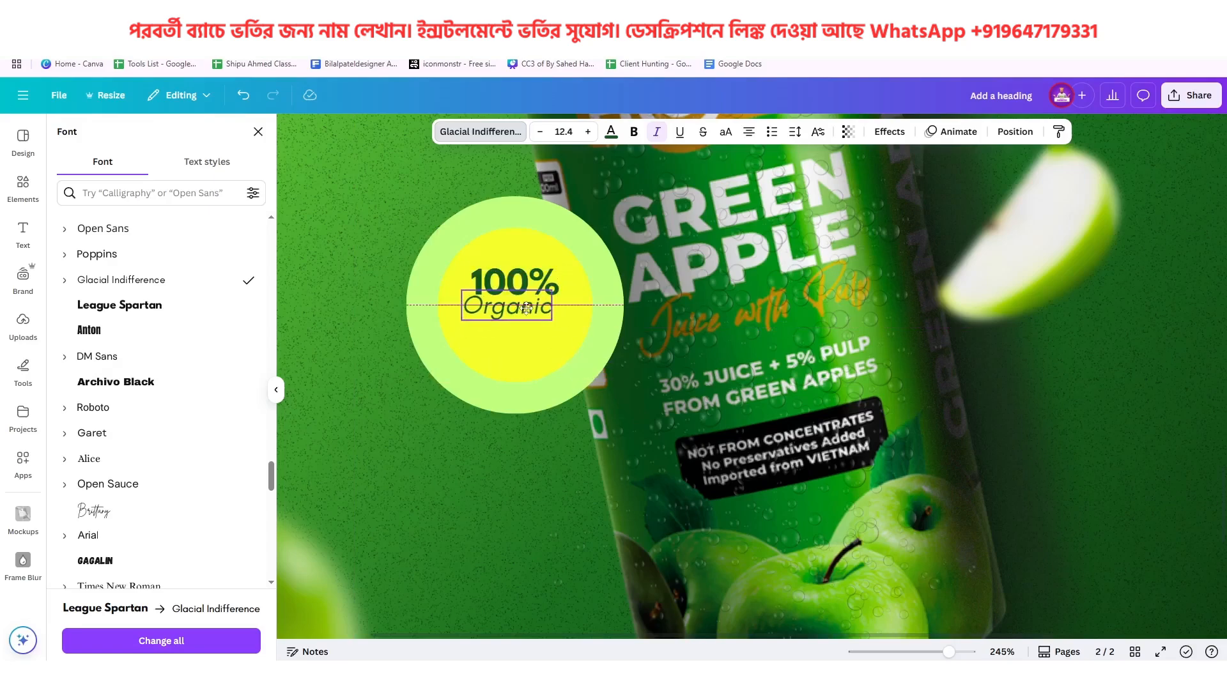
{"action": "left_click_drag", "start_coordinate": [526, 308], "coordinate": [534, 309]}
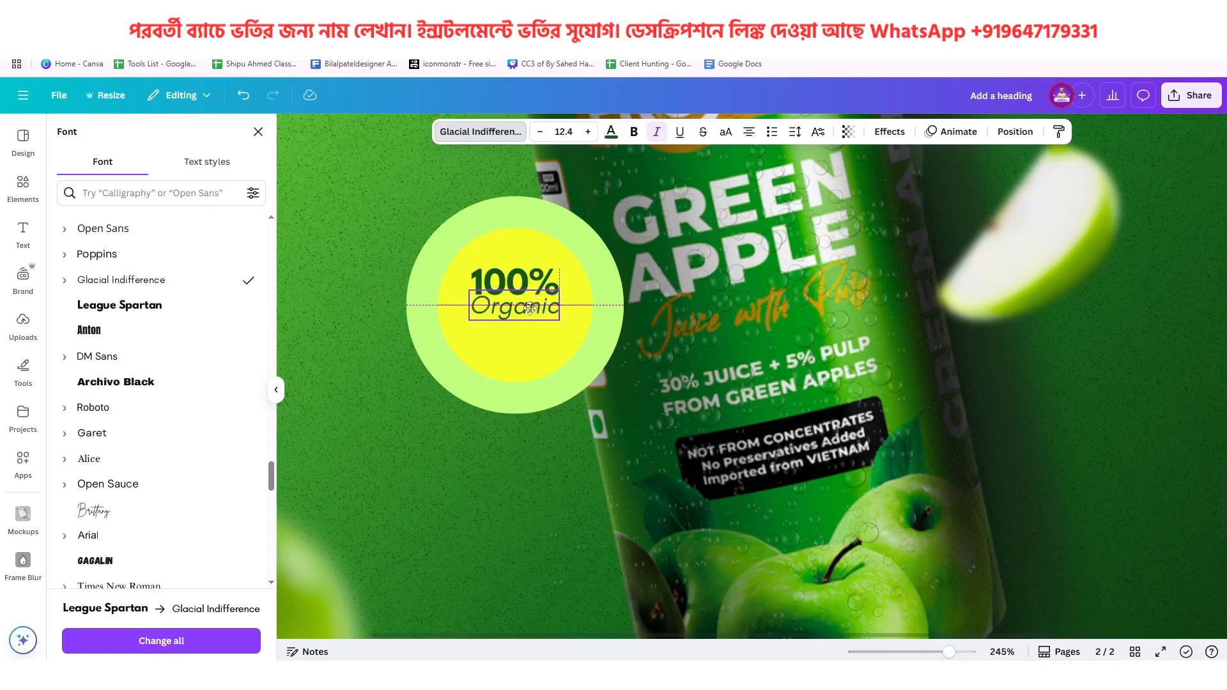
{"action": "left_click", "coordinate": [495, 282], "text": "shift"}
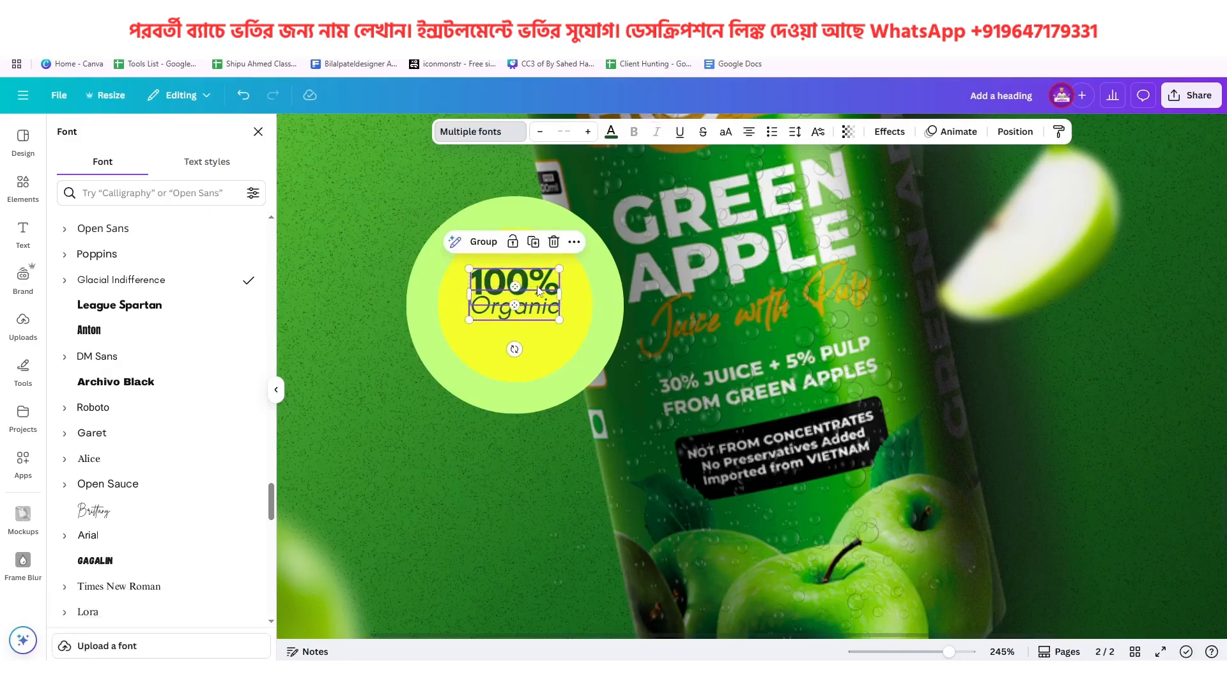
{"action": "left_click_drag", "start_coordinate": [537, 286], "coordinate": [536, 298]}
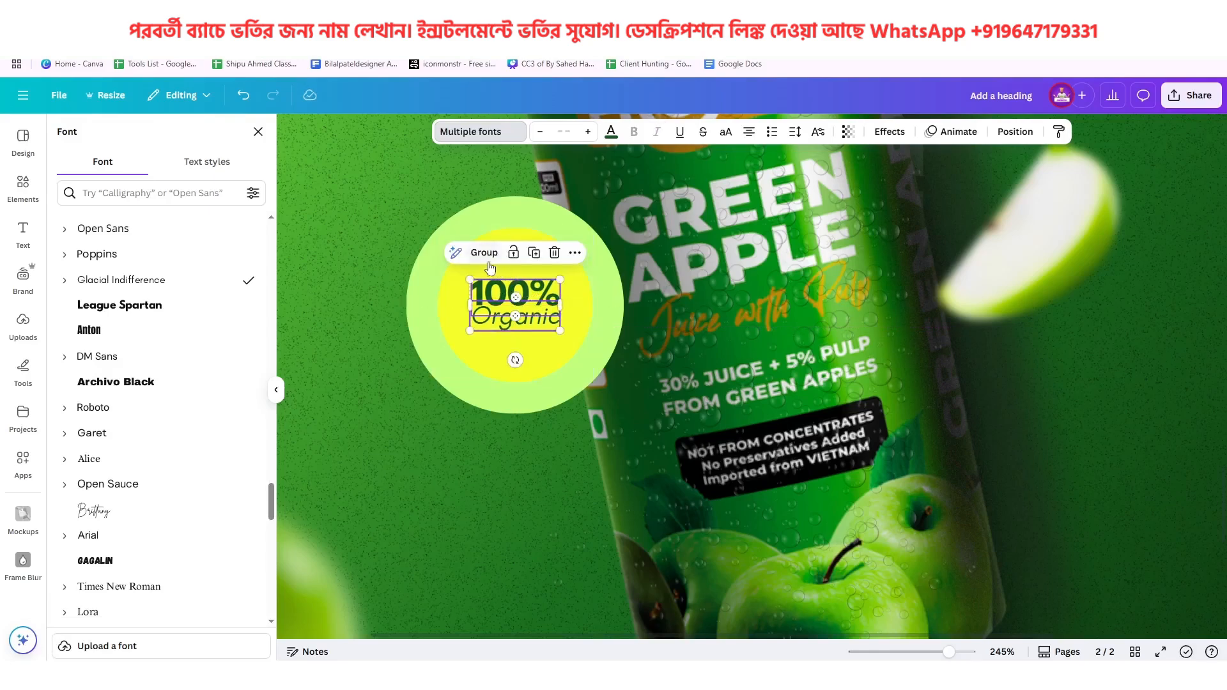
Duplicate the whole badge with its circles and text to the lower right of the can, and shrink the copy
{"action": "left_click", "coordinate": [458, 271], "text": "shift"}
{"action": "left_click", "coordinate": [435, 271], "text": "shift"}
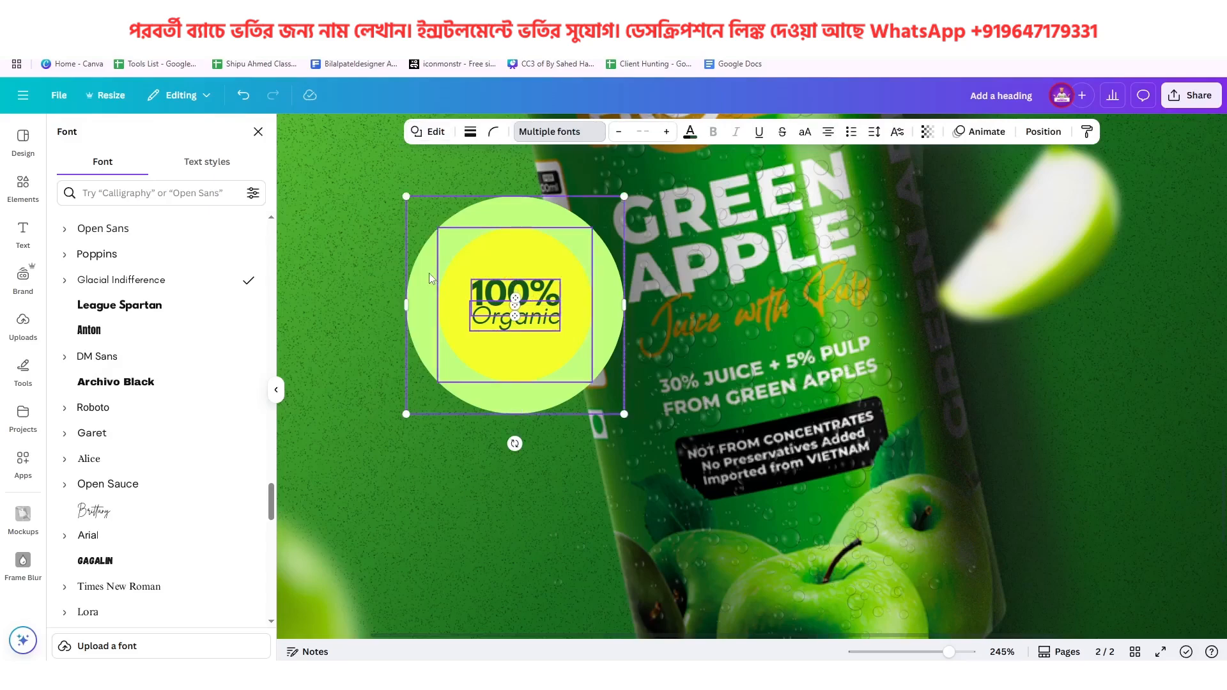
{"action": "left_click_drag", "start_coordinate": [542, 307], "coordinate": [1107, 506]}
{"action": "scroll", "coordinate": [779, 439], "scroll_direction": "down", "scroll_amount": 5}
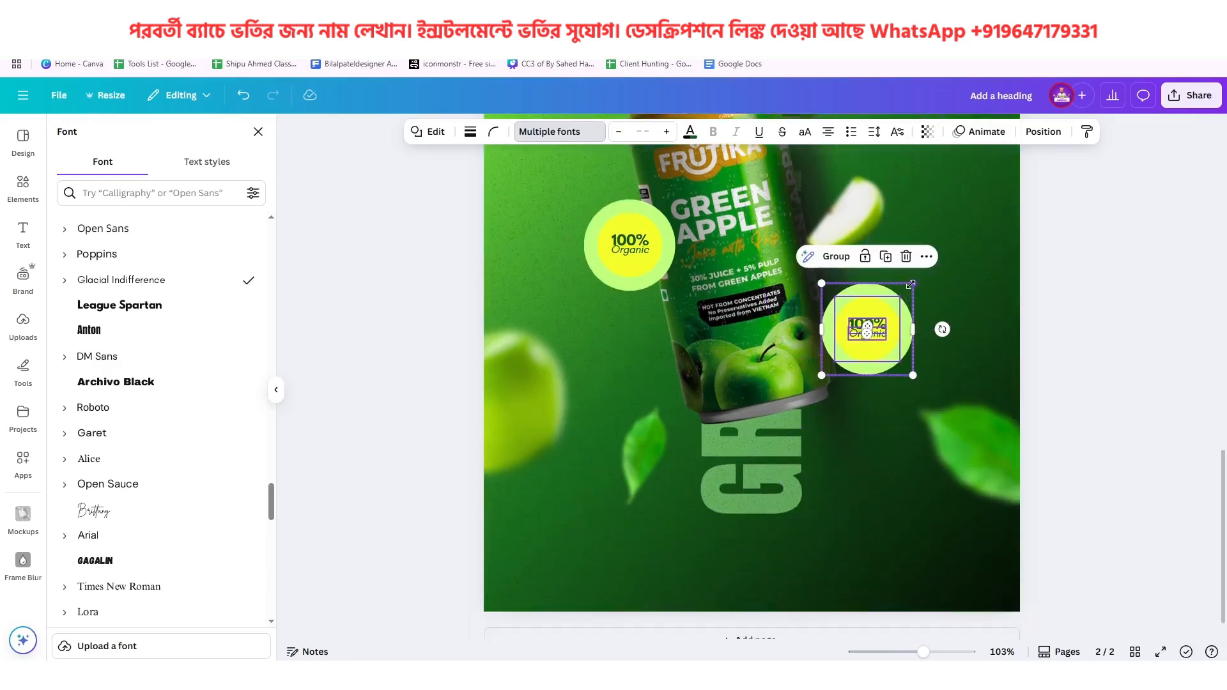
{"action": "left_click_drag", "start_coordinate": [914, 282], "coordinate": [877, 353]}
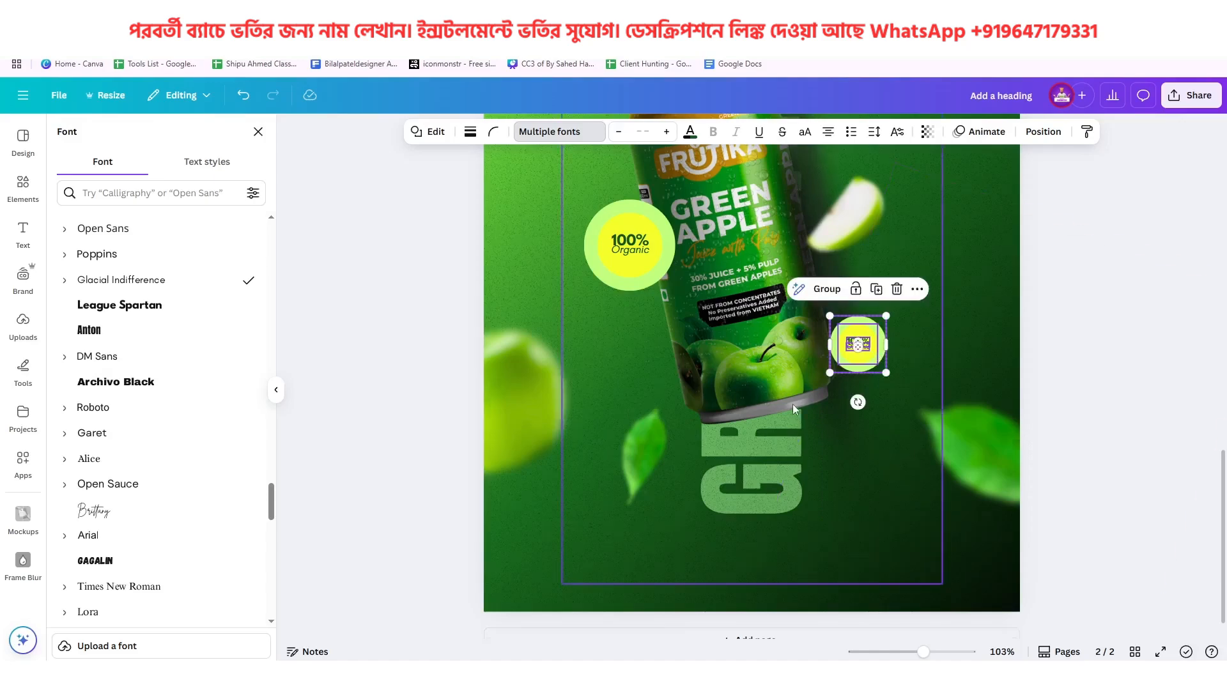
Move the small badge onto the can's lower right edge, matching the reference badge's placement on page 1
{"action": "scroll", "coordinate": [792, 404], "scroll_direction": "up", "scroll_amount": 10}
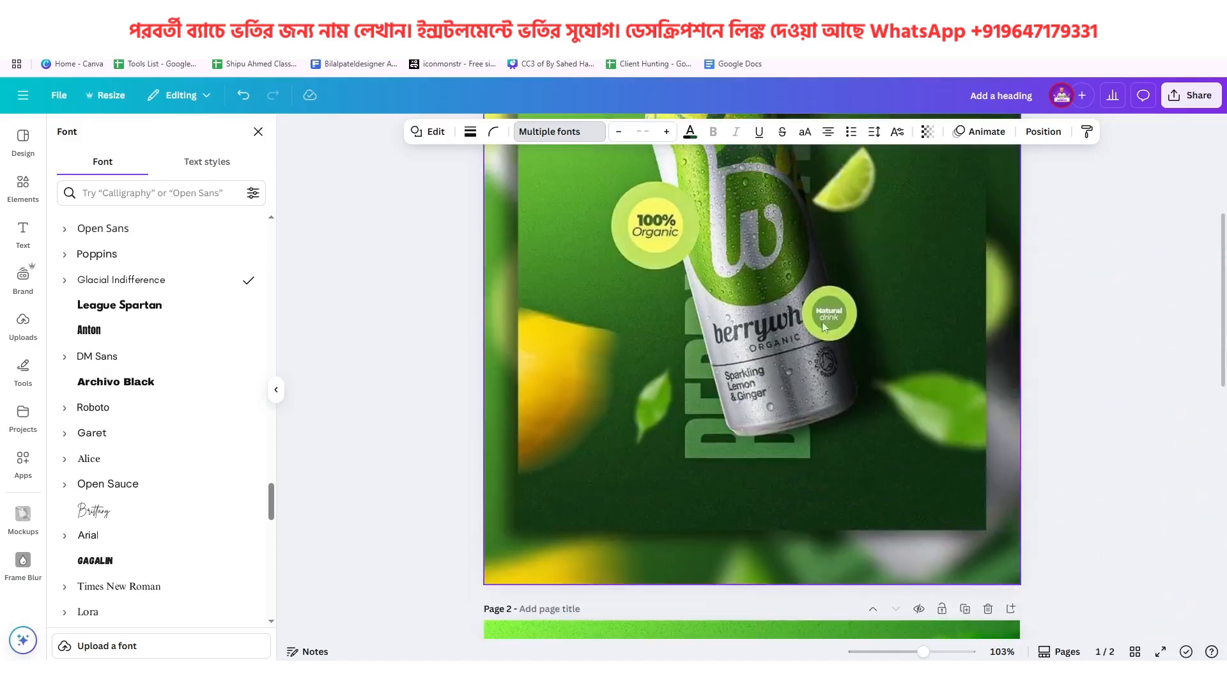
{"action": "scroll", "coordinate": [884, 454], "scroll_direction": "down", "scroll_amount": 10}
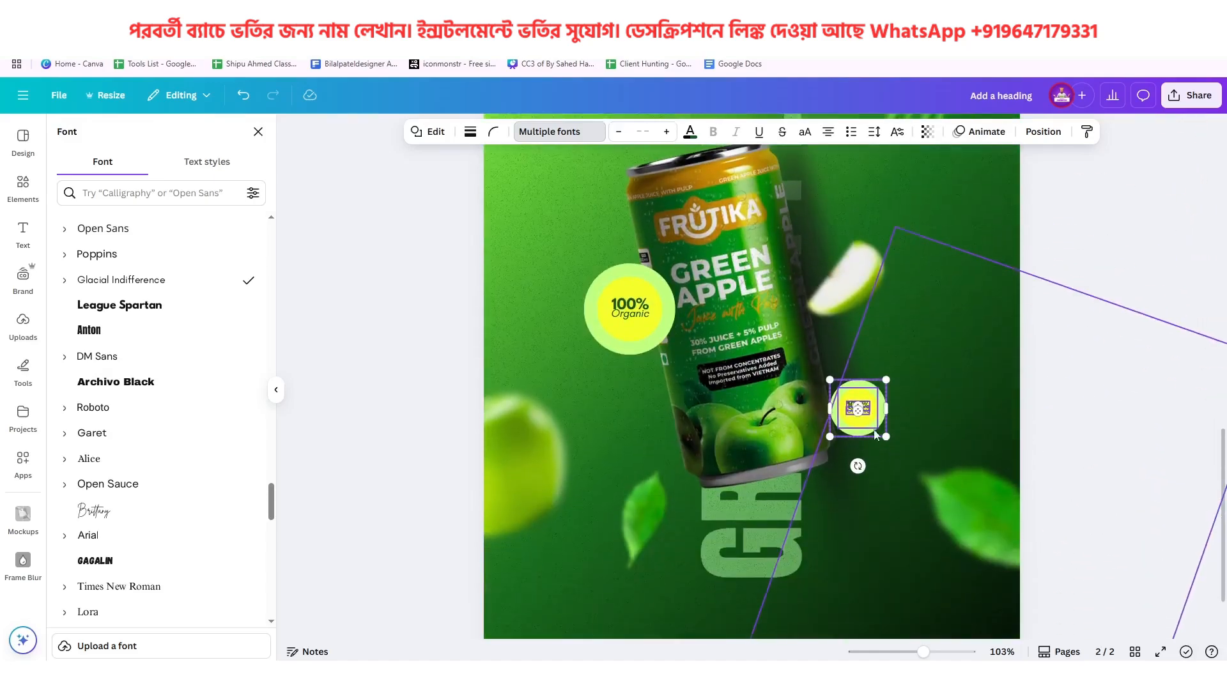
{"action": "left_click_drag", "start_coordinate": [873, 416], "coordinate": [845, 394]}
Change the small badge's wording to "Natural" on the upper line and "Drink" on the lower line, following the reference
{"action": "scroll", "coordinate": [845, 393], "scroll_direction": "up", "scroll_amount": 8}
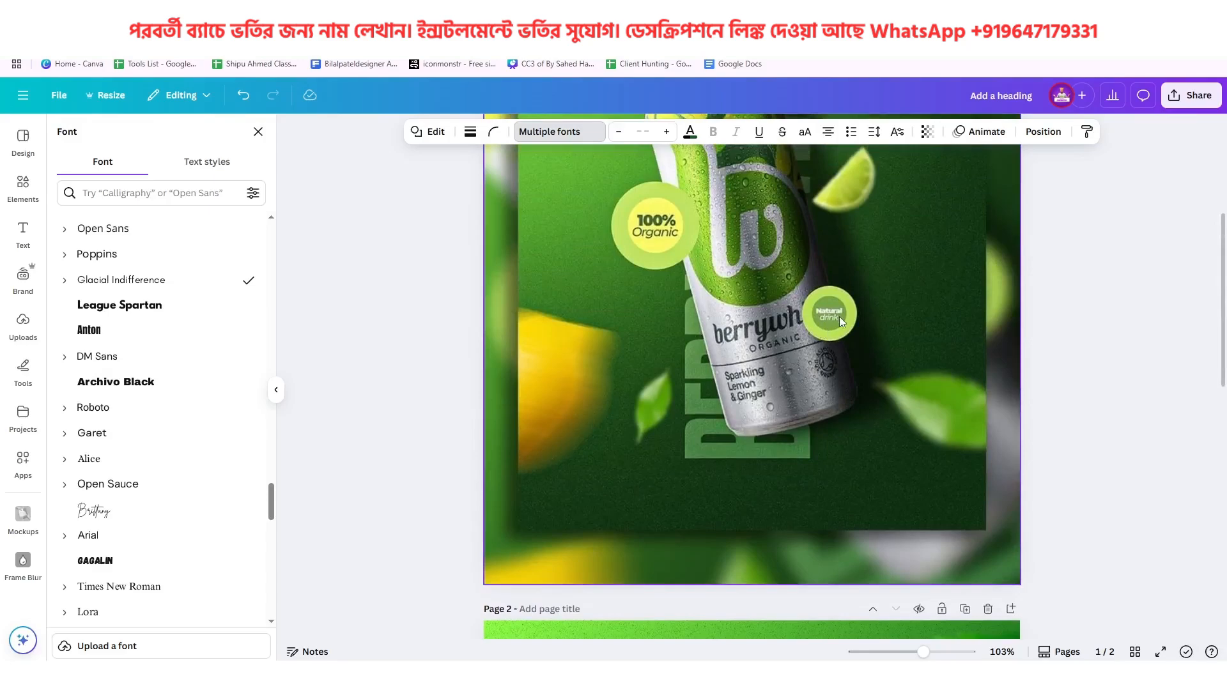
{"action": "scroll", "coordinate": [839, 316], "scroll_direction": "down", "scroll_amount": 10}
{"action": "scroll", "coordinate": [860, 467], "scroll_direction": "up", "scroll_amount": 10}
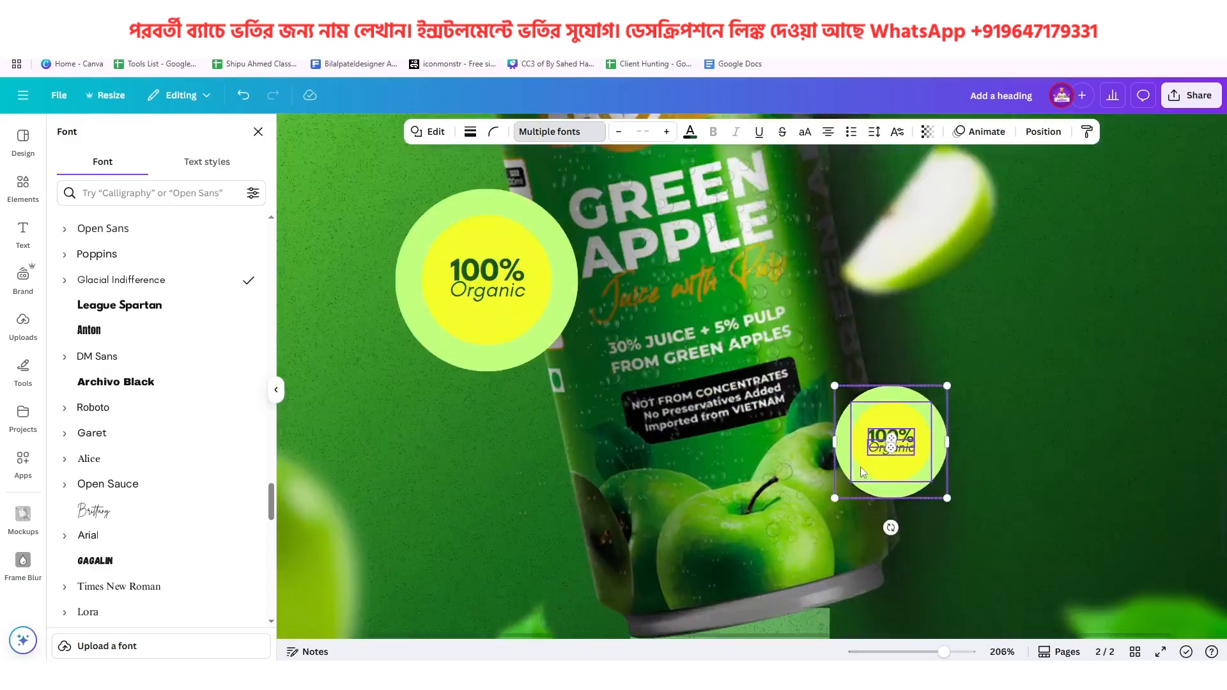
{"action": "left_click", "coordinate": [938, 402]}
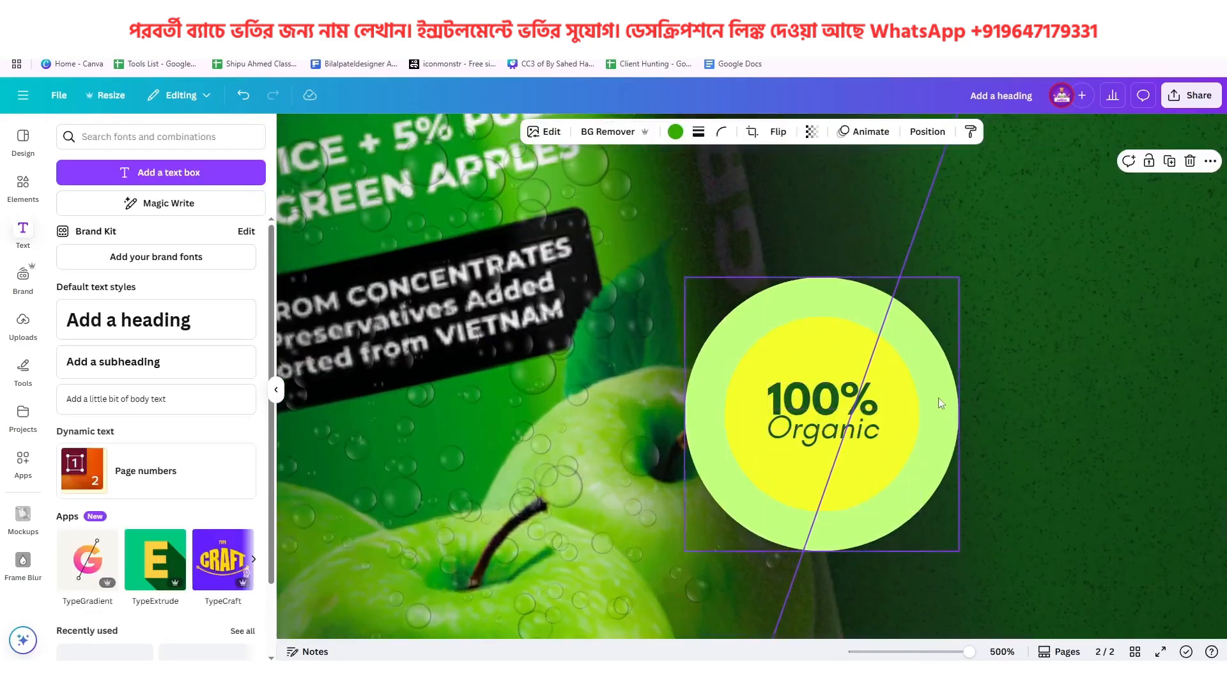
{"action": "double_click", "coordinate": [828, 402]}
{"action": "type", "text": "Natural"}
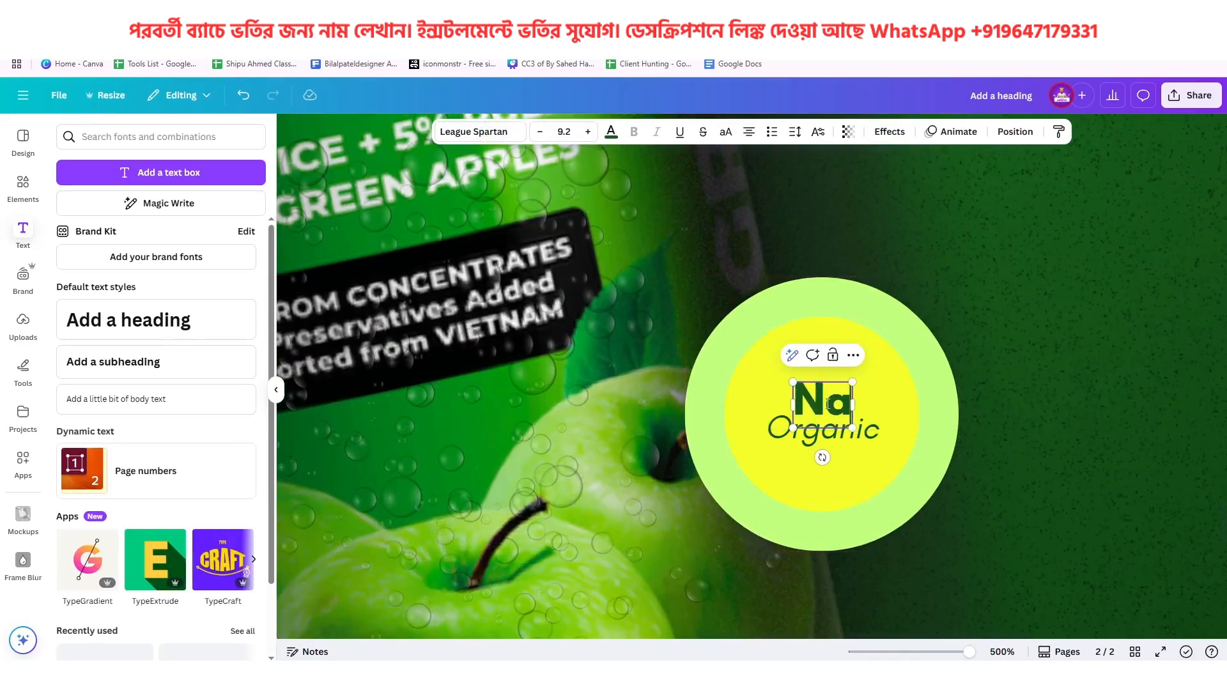
{"action": "double_click", "coordinate": [818, 440]}
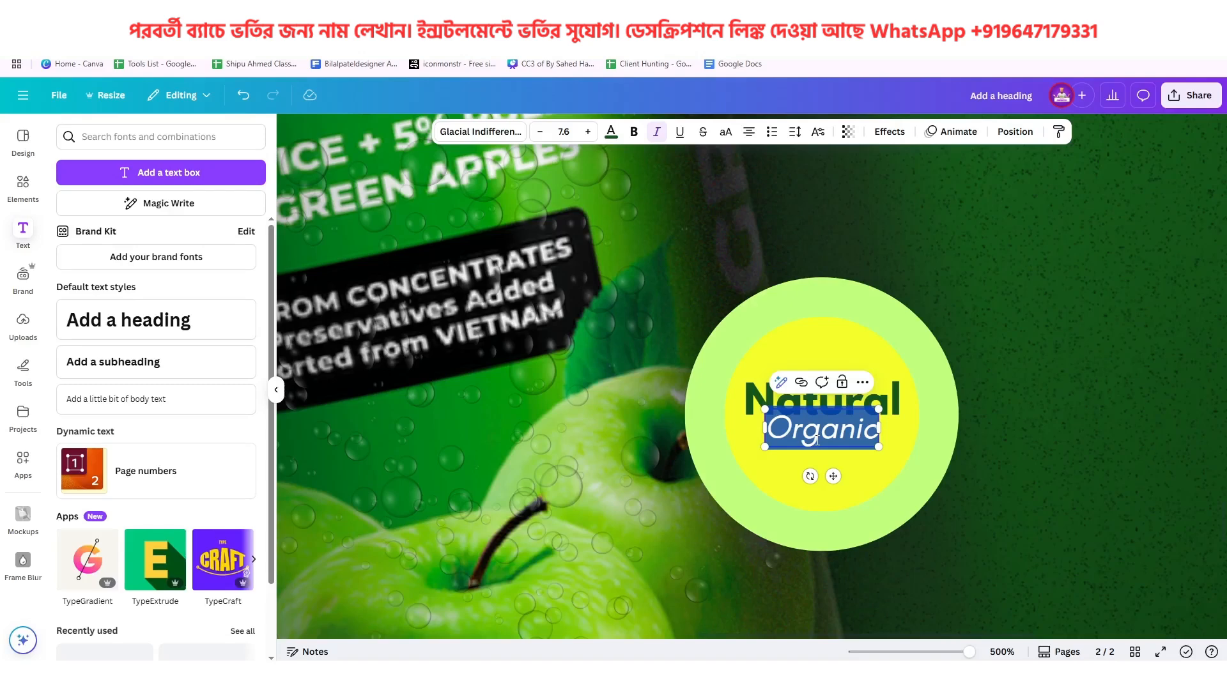
{"action": "type", "text": "Drink"}
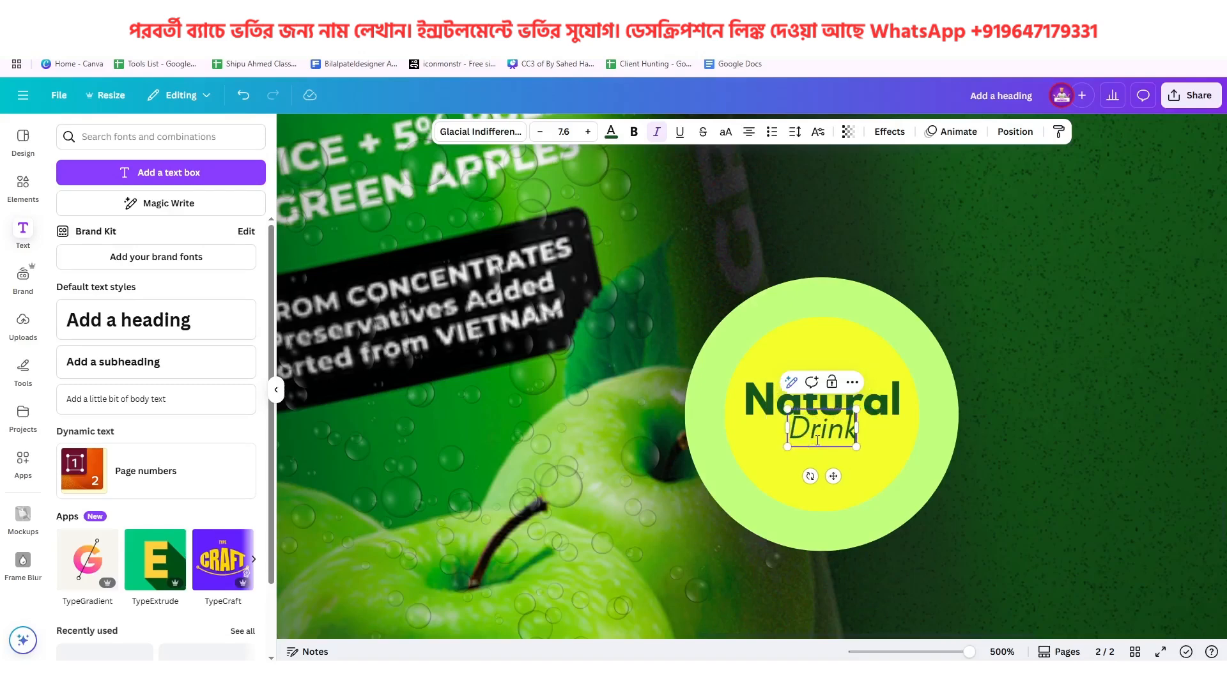
{"action": "left_click", "coordinate": [992, 402]}
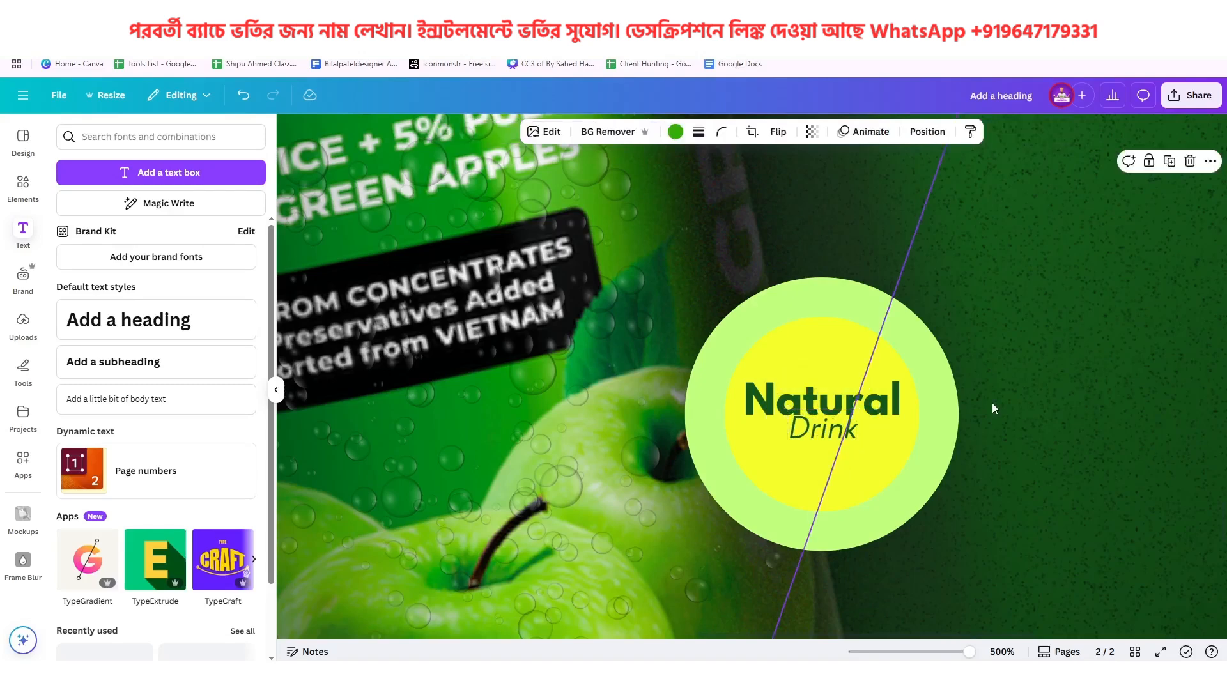
Compare the small badge's circle and text colors with the Natural drink badge in the page 1 reference
{"action": "scroll", "coordinate": [961, 409], "scroll_direction": "down", "scroll_amount": 2}
{"action": "scroll", "coordinate": [929, 411], "scroll_direction": "up", "scroll_amount": 9}
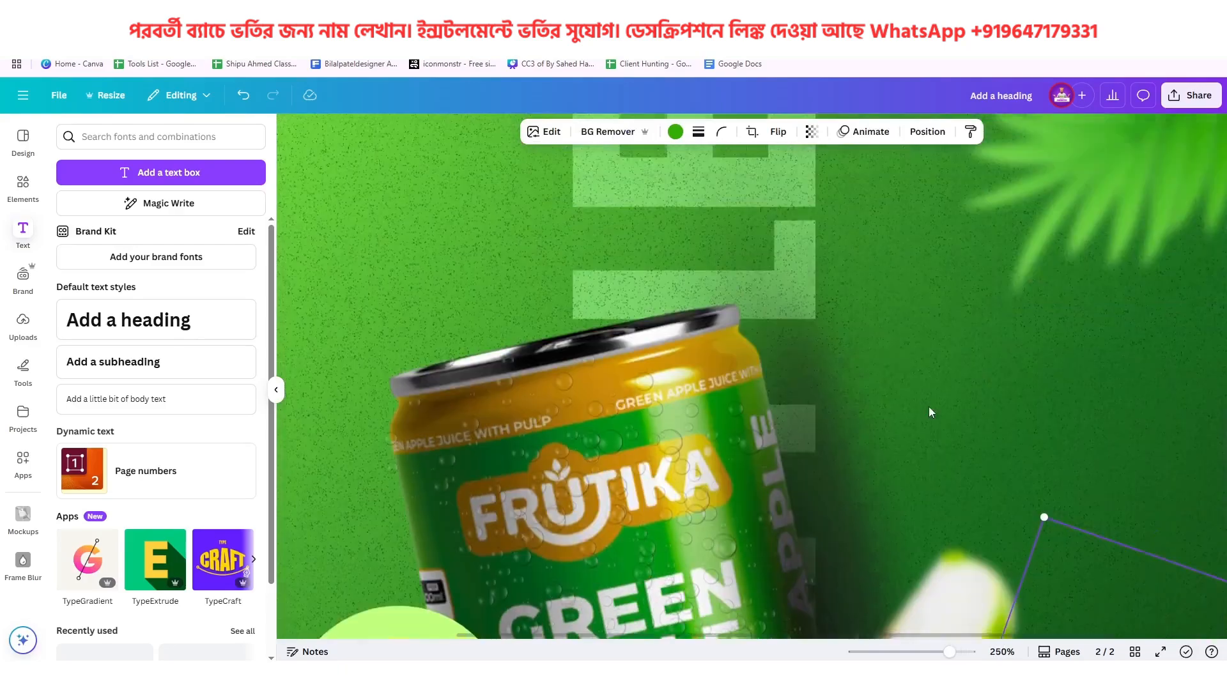
{"action": "scroll", "coordinate": [929, 406], "scroll_direction": "up", "scroll_amount": 4}
{"action": "scroll", "coordinate": [879, 393], "scroll_direction": "down", "scroll_amount": 5}
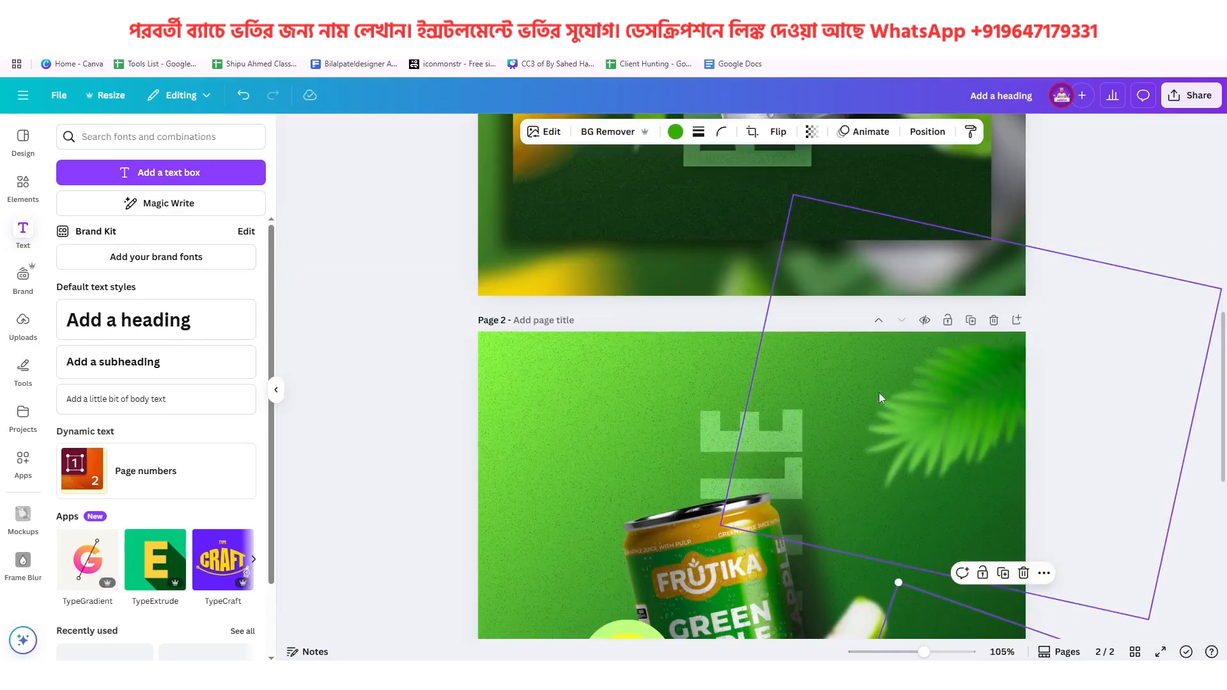
{"action": "scroll", "coordinate": [880, 393], "scroll_direction": "up", "scroll_amount": 5}
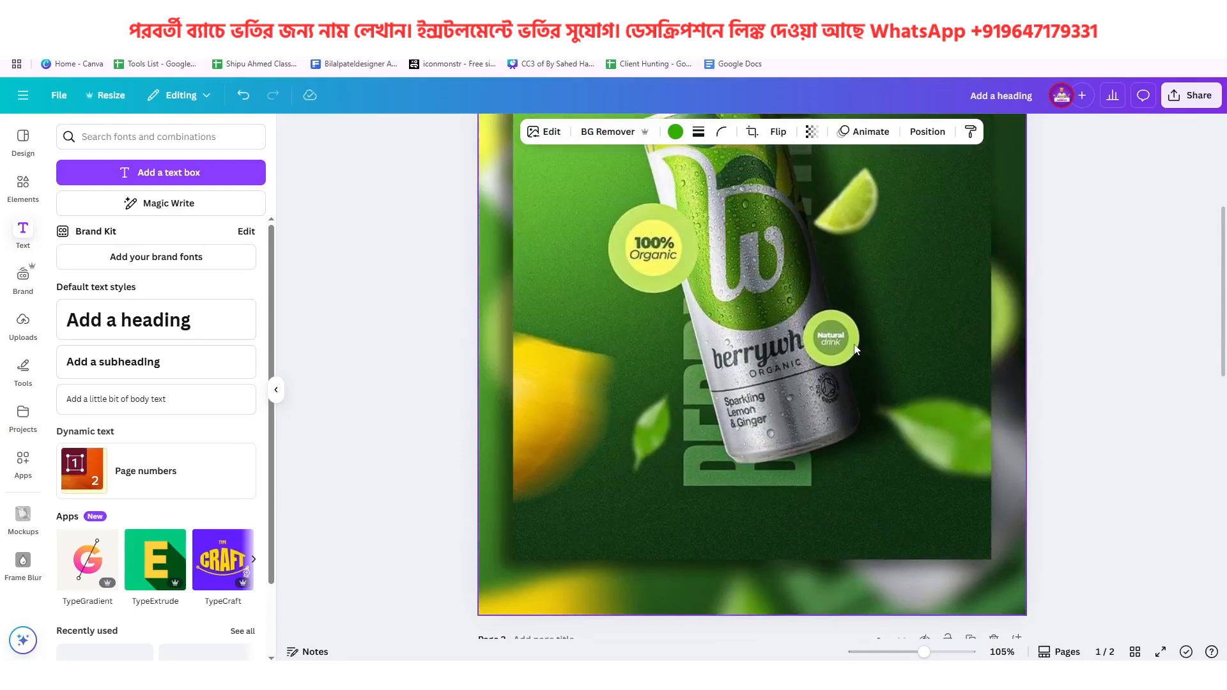
{"action": "scroll", "coordinate": [848, 346], "scroll_direction": "down", "scroll_amount": 8}
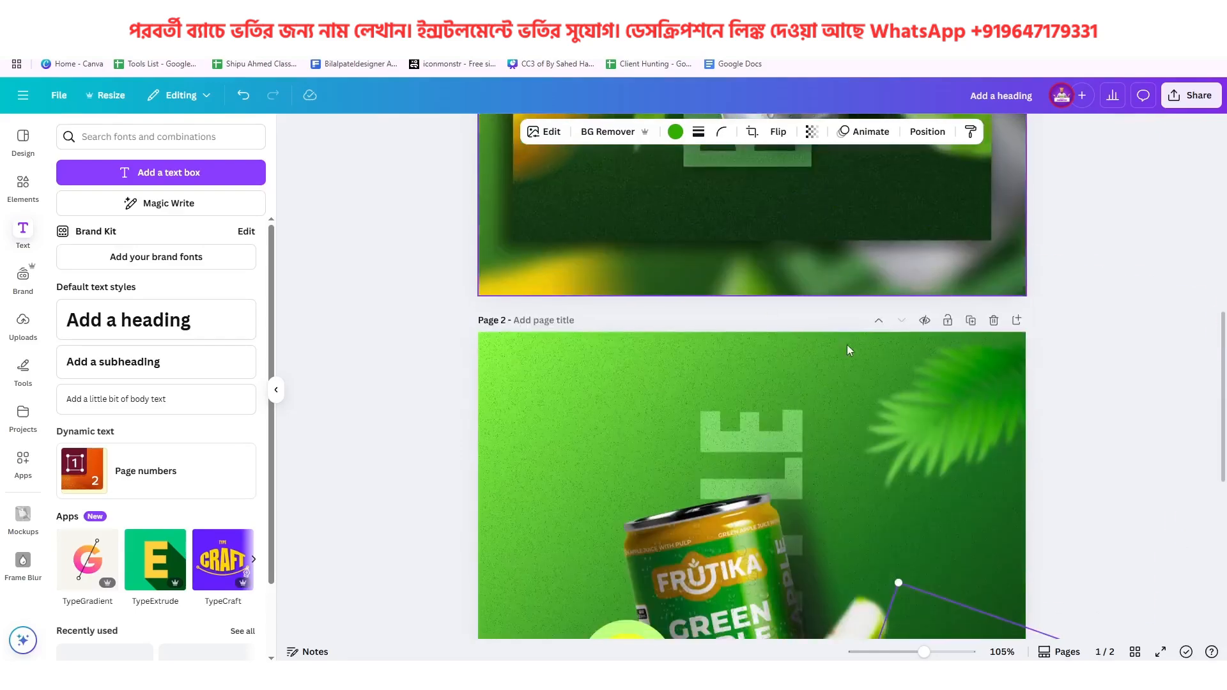
{"action": "scroll", "coordinate": [848, 346], "scroll_direction": "up", "scroll_amount": 2}
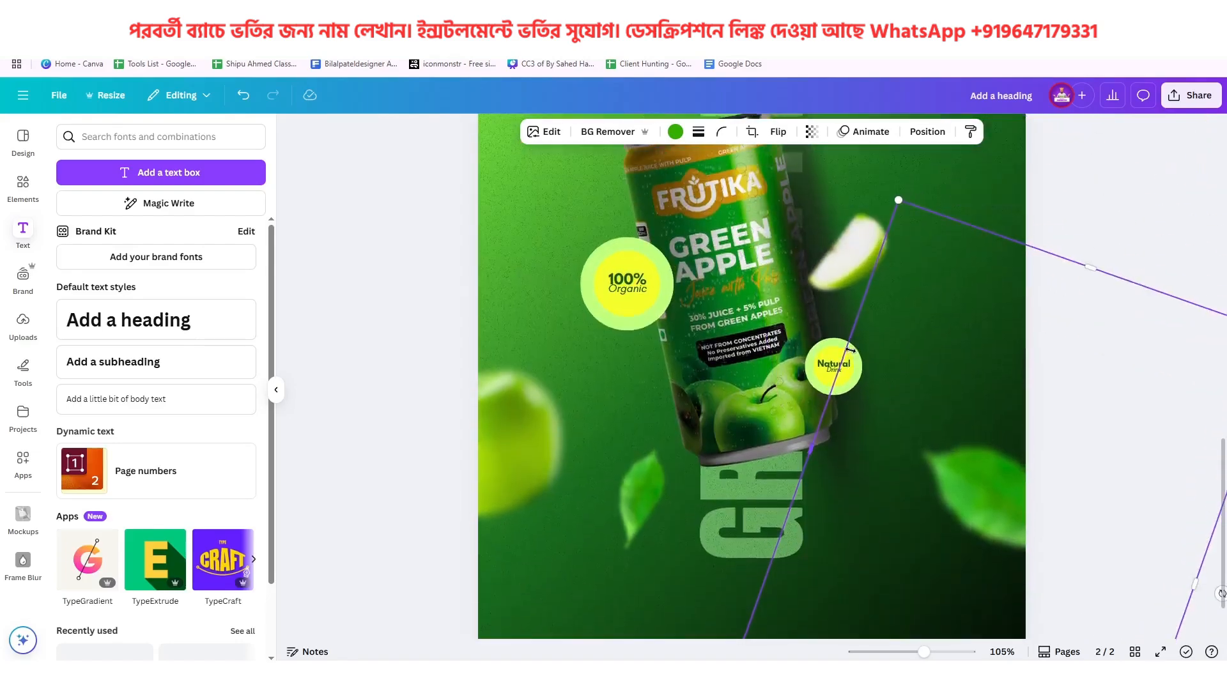
{"action": "scroll", "coordinate": [848, 349], "scroll_direction": "up", "scroll_amount": 5}
{"action": "scroll", "coordinate": [857, 352], "scroll_direction": "down", "scroll_amount": 3}
{"action": "scroll", "coordinate": [857, 357], "scroll_direction": "down", "scroll_amount": 6}
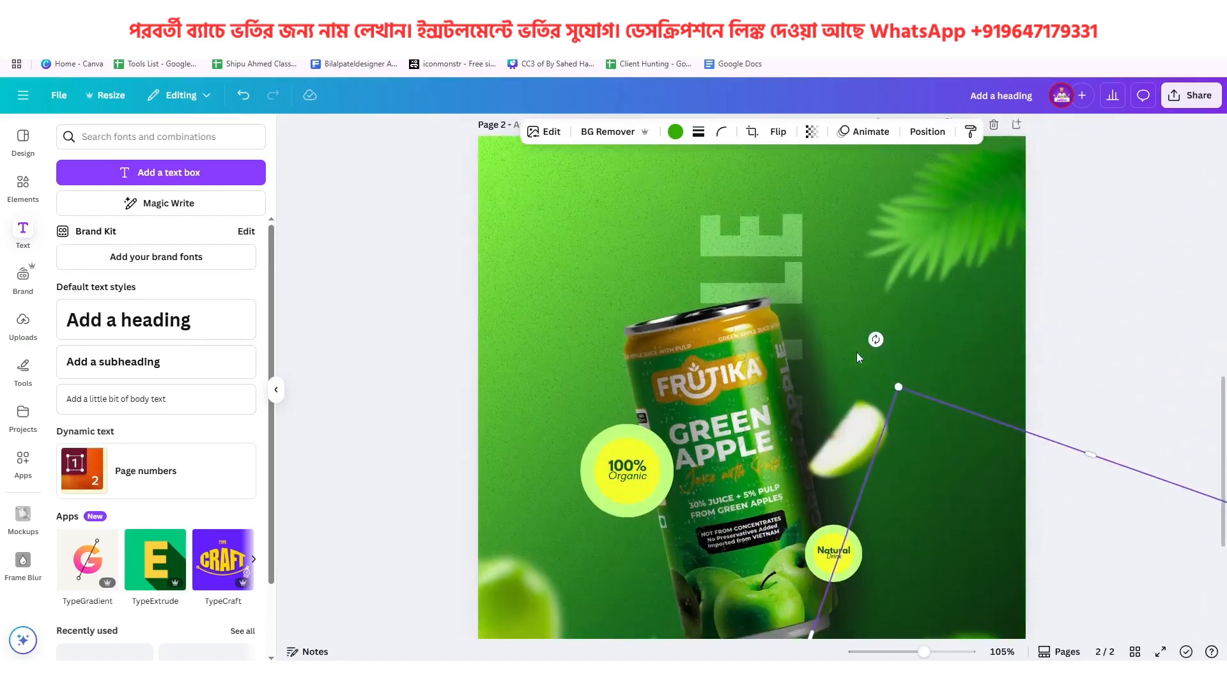
Recolor the small badge's inner circle to green #3cb404
{"action": "scroll", "coordinate": [866, 354], "scroll_direction": "up", "scroll_amount": 5, "text": "ctrl"}
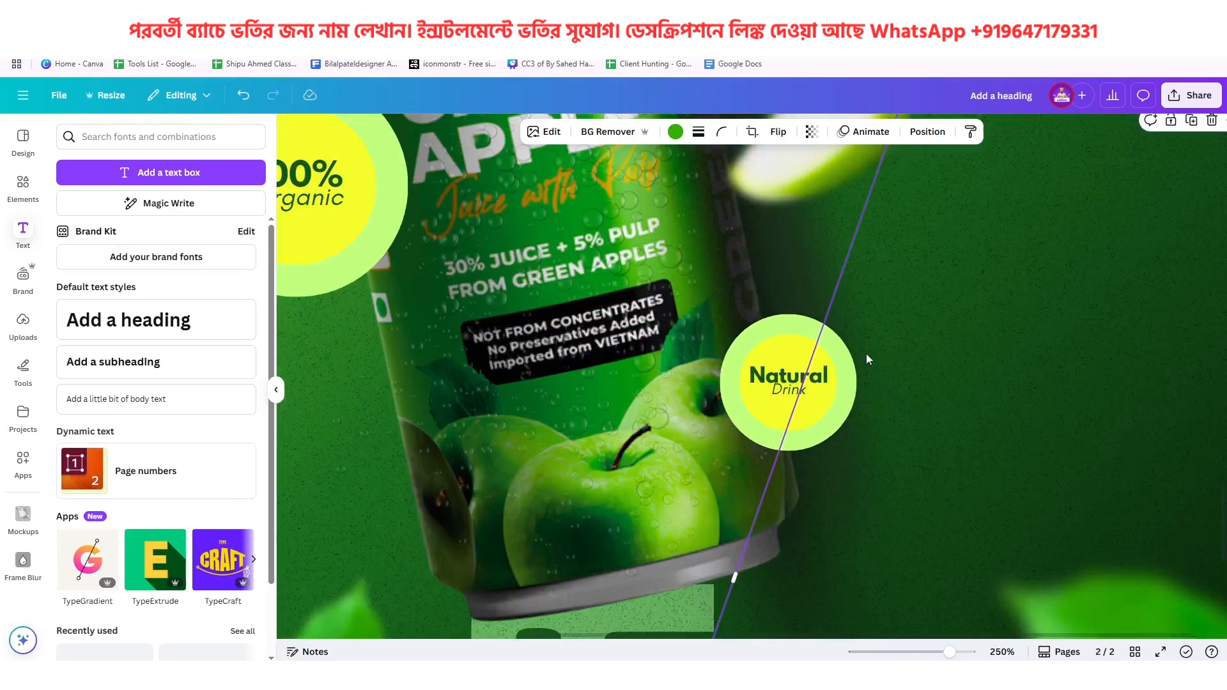
{"action": "left_click", "coordinate": [817, 400]}
{"action": "left_click", "coordinate": [459, 131]}
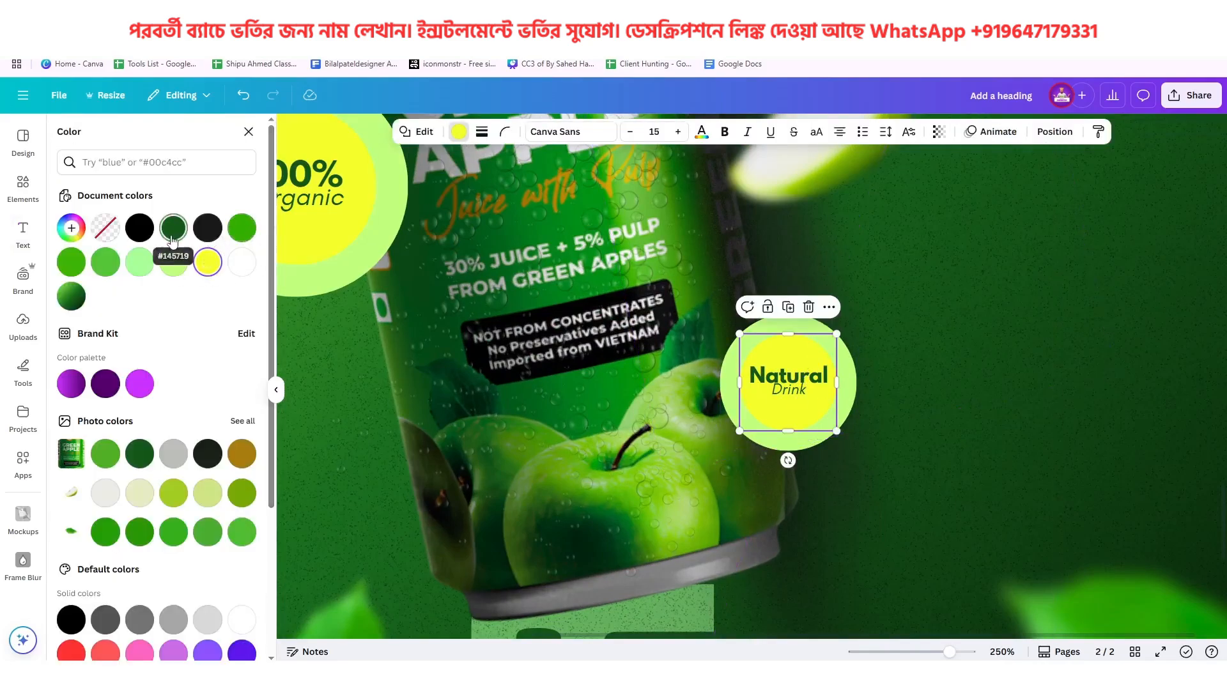
{"action": "left_click", "coordinate": [71, 262]}
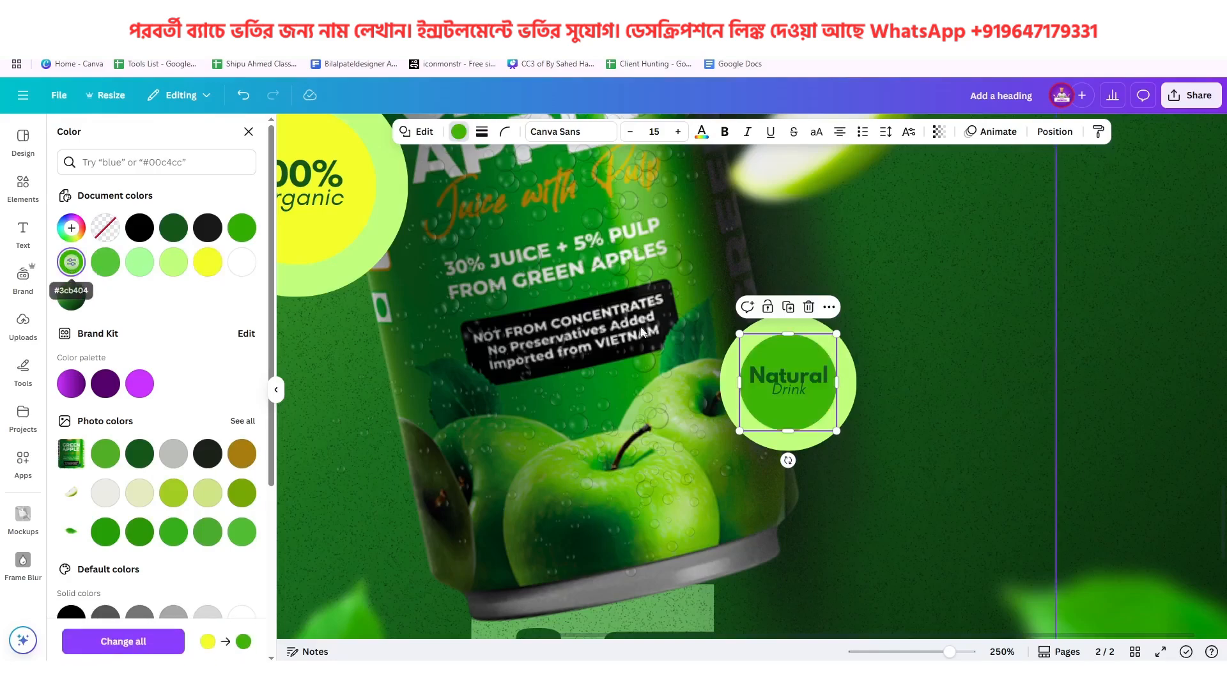
Recolor the Natural and Drink text lines white and check page 2 against the reference poster
{"action": "left_click", "coordinate": [788, 374]}
{"action": "left_click", "coordinate": [788, 389], "text": "shift"}
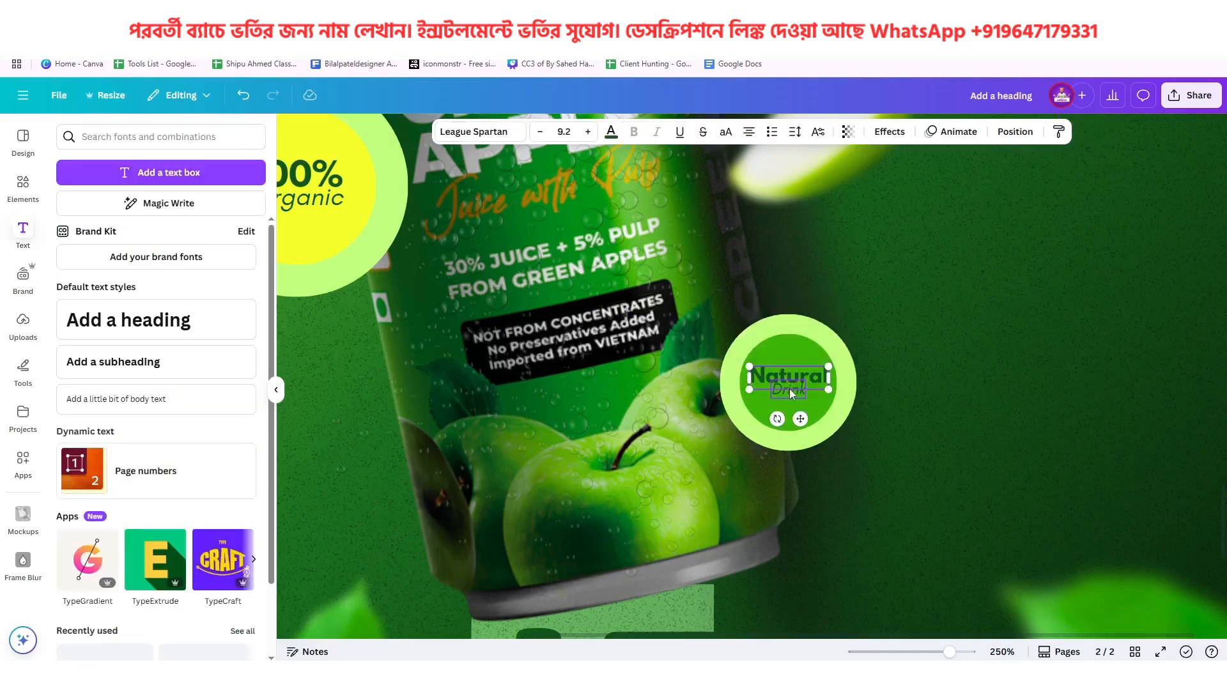
{"action": "left_click", "coordinate": [611, 132]}
{"action": "left_click", "coordinate": [208, 263]}
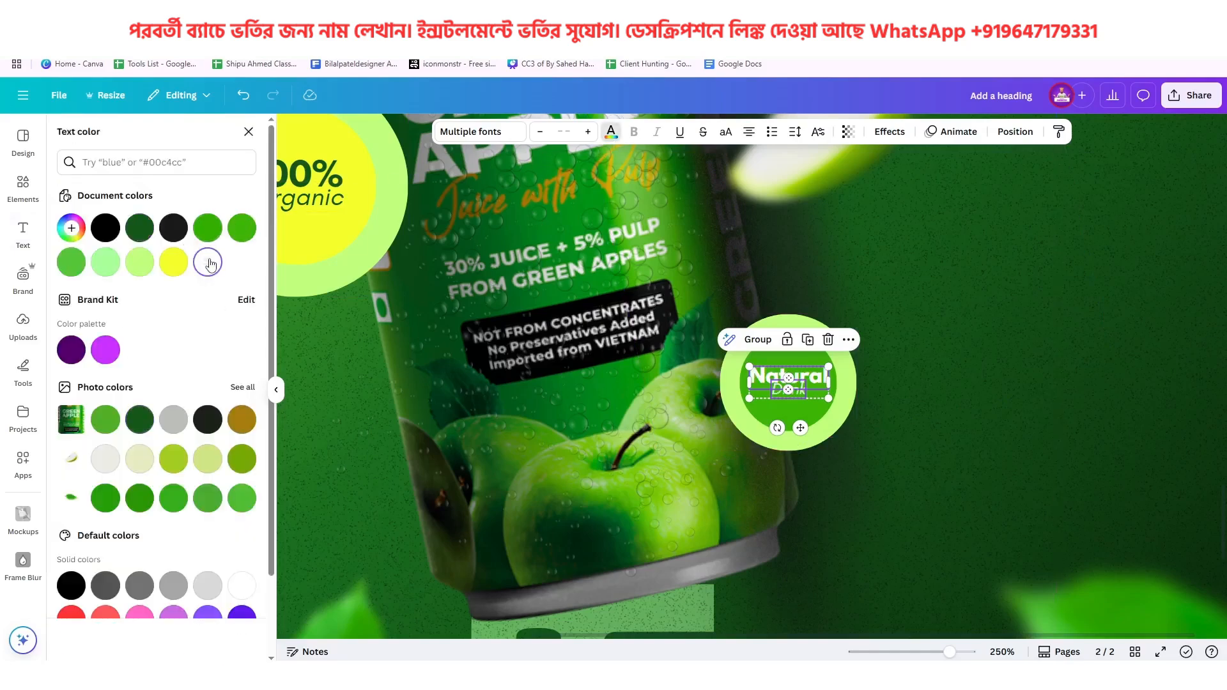
{"action": "left_click", "coordinate": [930, 369]}
{"action": "scroll", "coordinate": [930, 369], "scroll_direction": "down", "scroll_amount": 8}
{"action": "scroll", "coordinate": [848, 415], "scroll_direction": "up", "scroll_amount": 4}
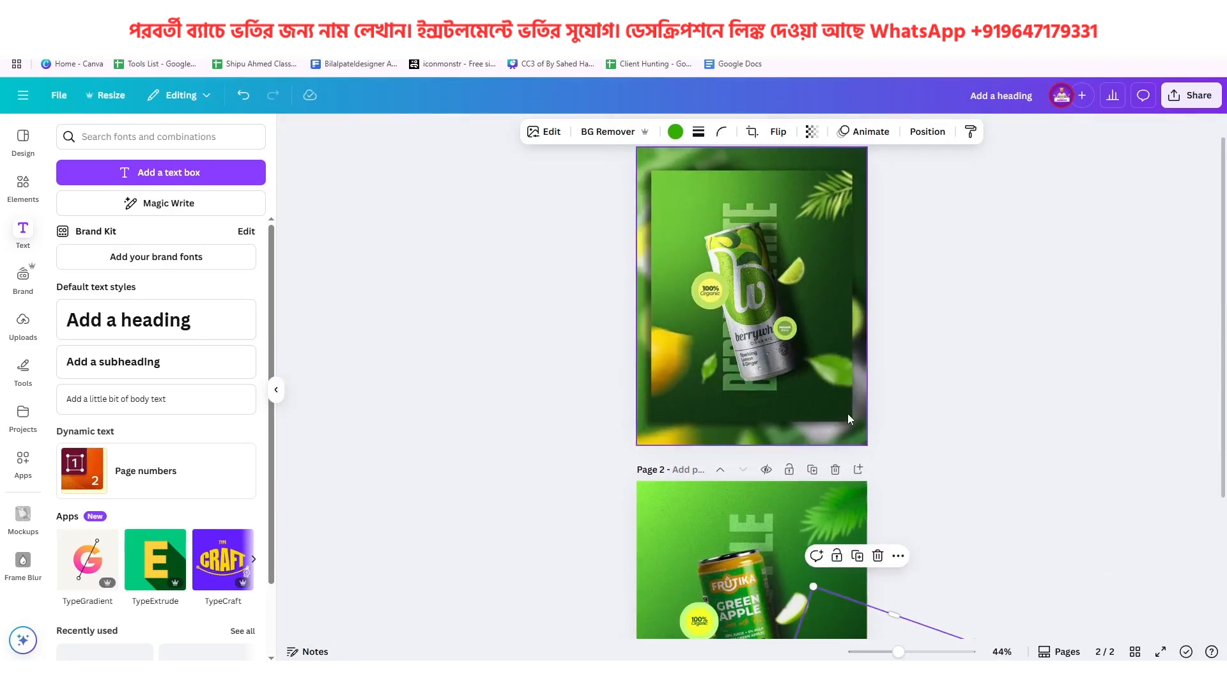
Review the finished page 2 poster in full-screen view, then return to the editor
{"action": "scroll", "coordinate": [848, 413], "scroll_direction": "down", "scroll_amount": 2}
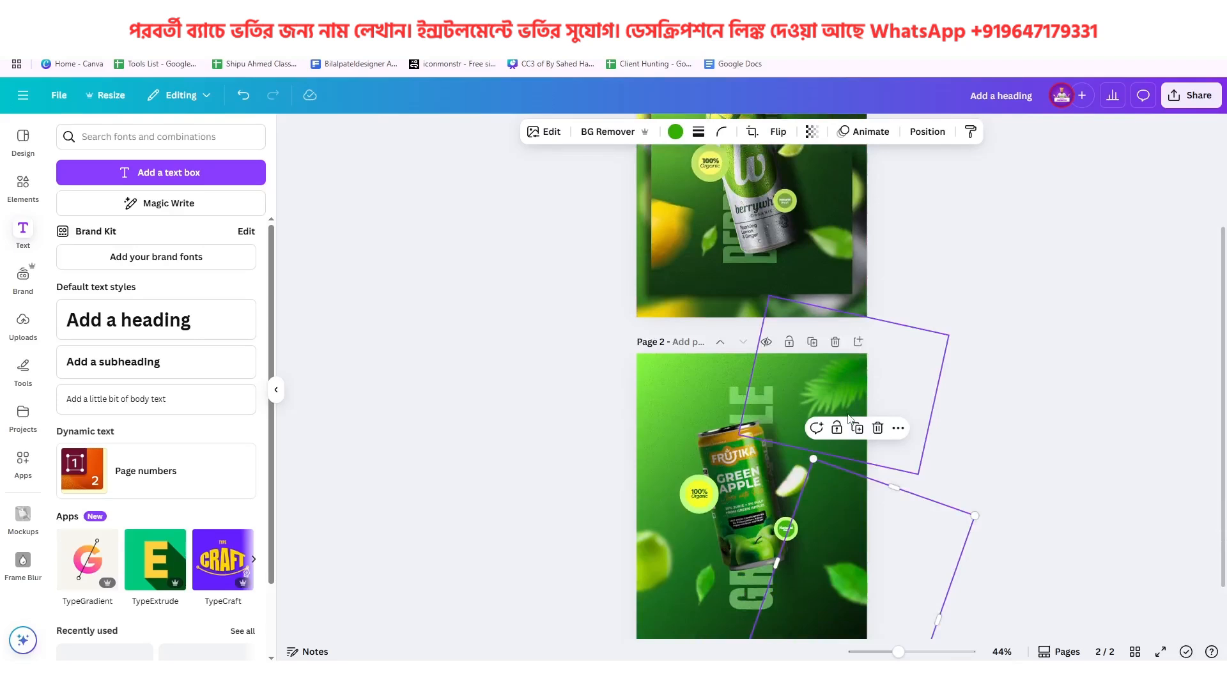
{"action": "scroll", "coordinate": [847, 414], "scroll_direction": "down", "scroll_amount": 1}
{"action": "left_click", "coordinate": [943, 399]}
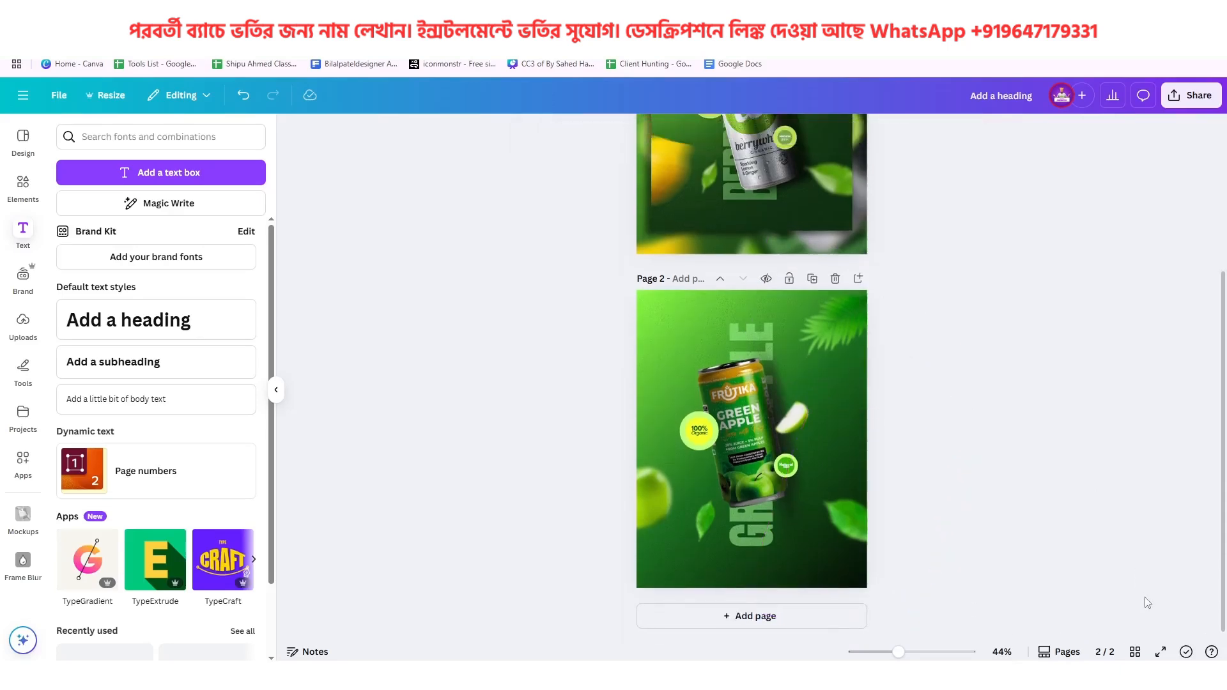
{"action": "left_click", "coordinate": [1162, 652]}
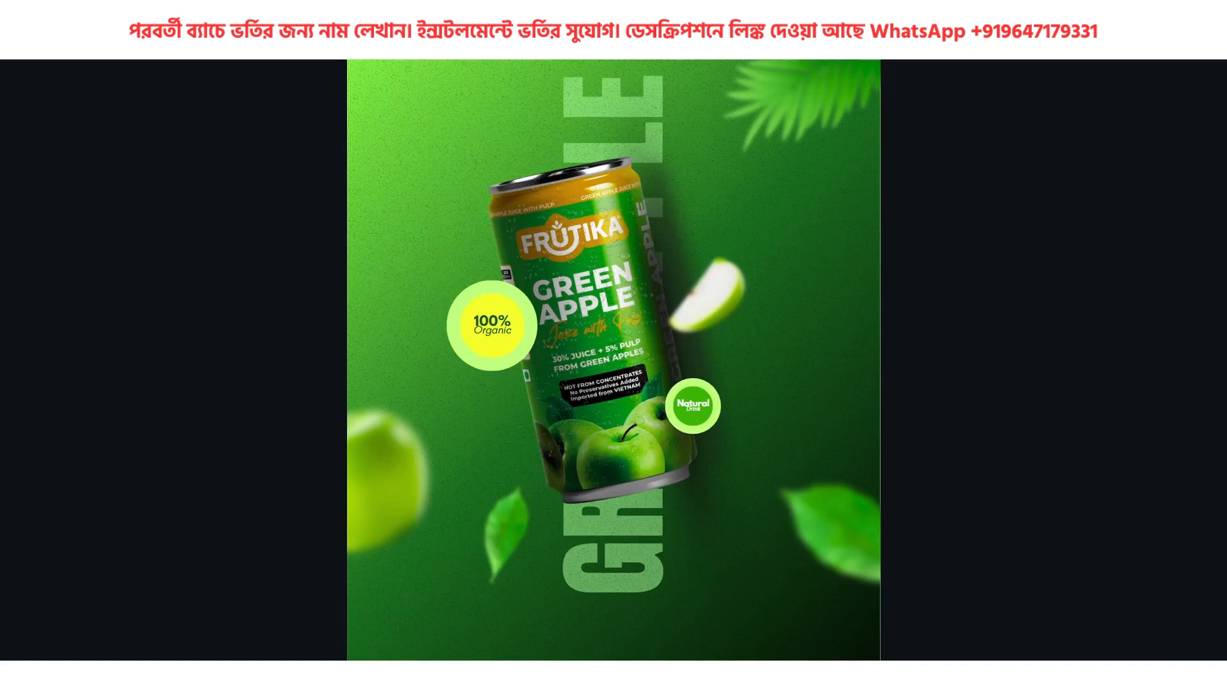
{"action": "key", "text": "Escape"}
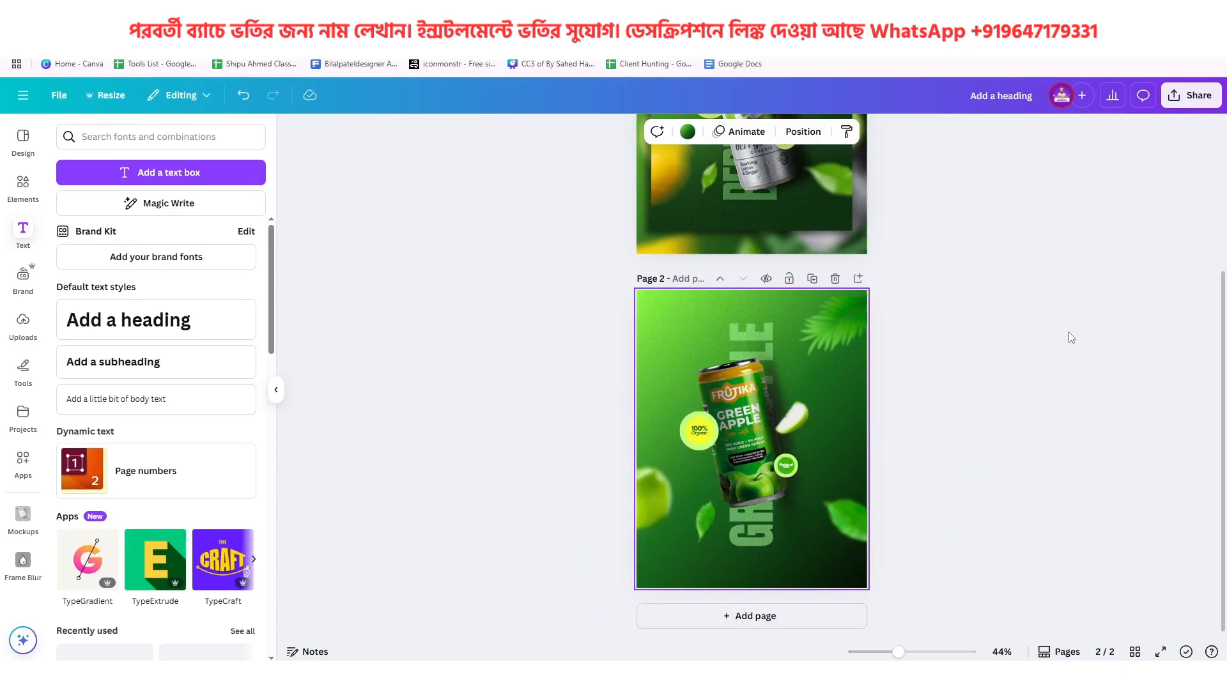
Download only page 2 as a PNG with transparent background
{"action": "left_click", "coordinate": [1190, 95]}
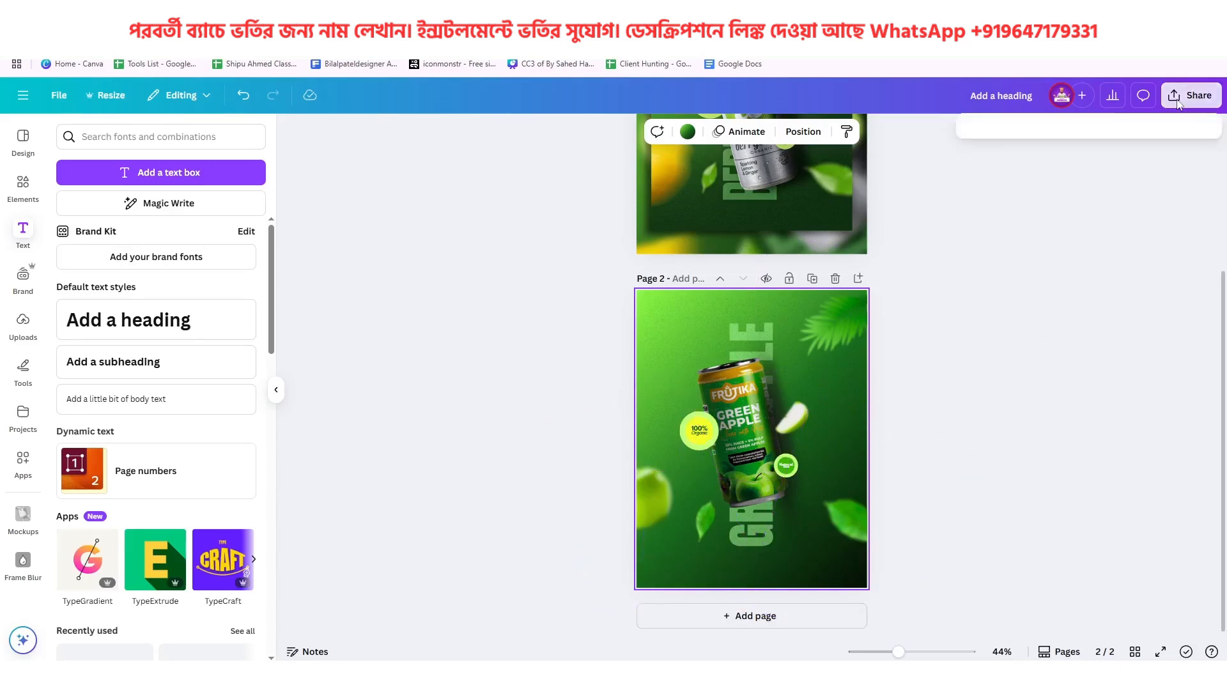
{"action": "left_click", "coordinate": [1008, 367]}
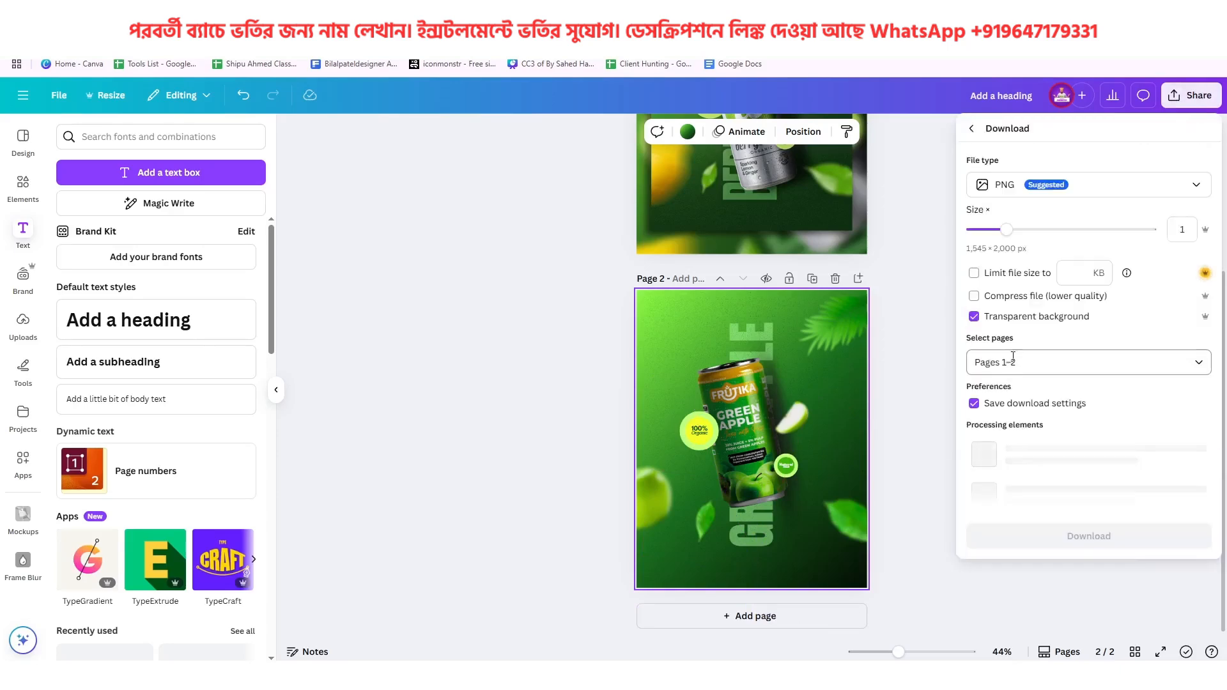
{"action": "left_click", "coordinate": [1080, 363]}
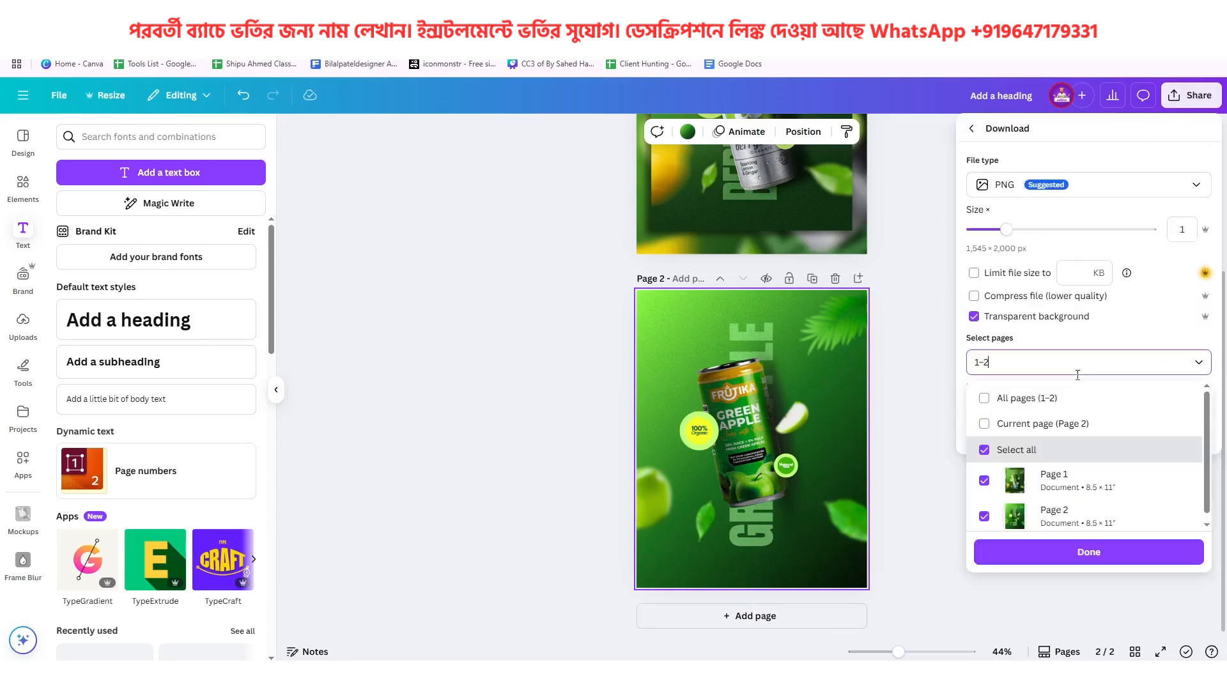
{"action": "left_click", "coordinate": [994, 413]}
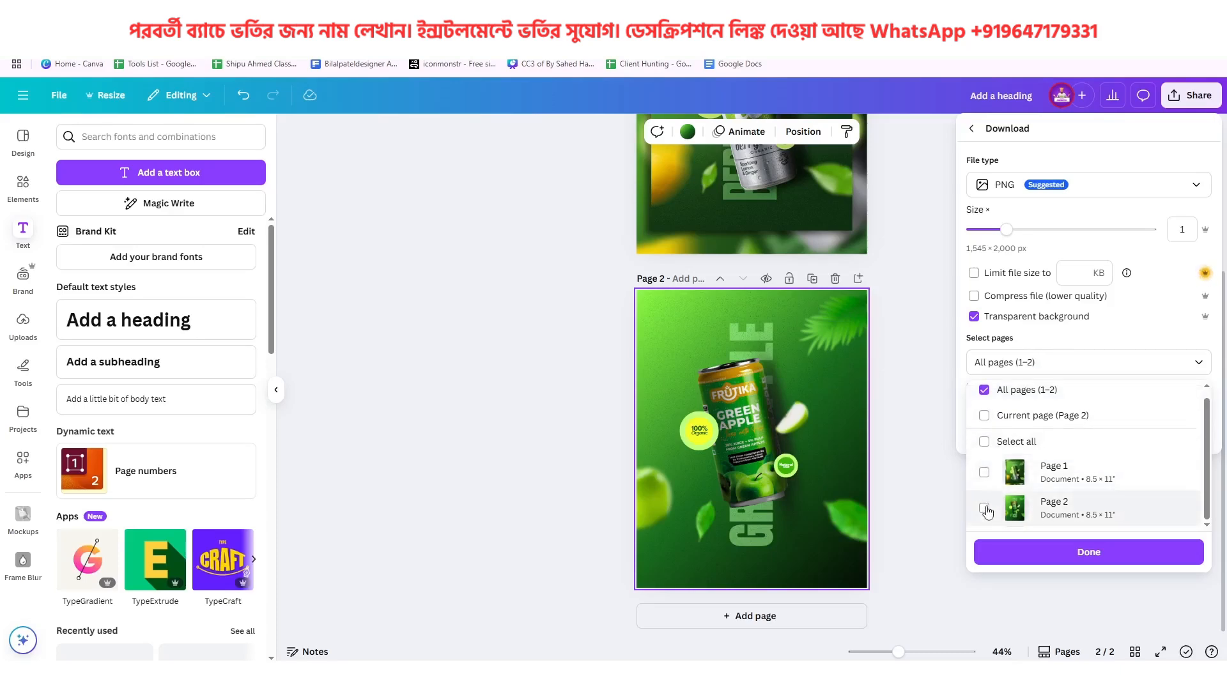
{"action": "left_click", "coordinate": [985, 508]}
{"action": "left_click", "coordinate": [1085, 552]}
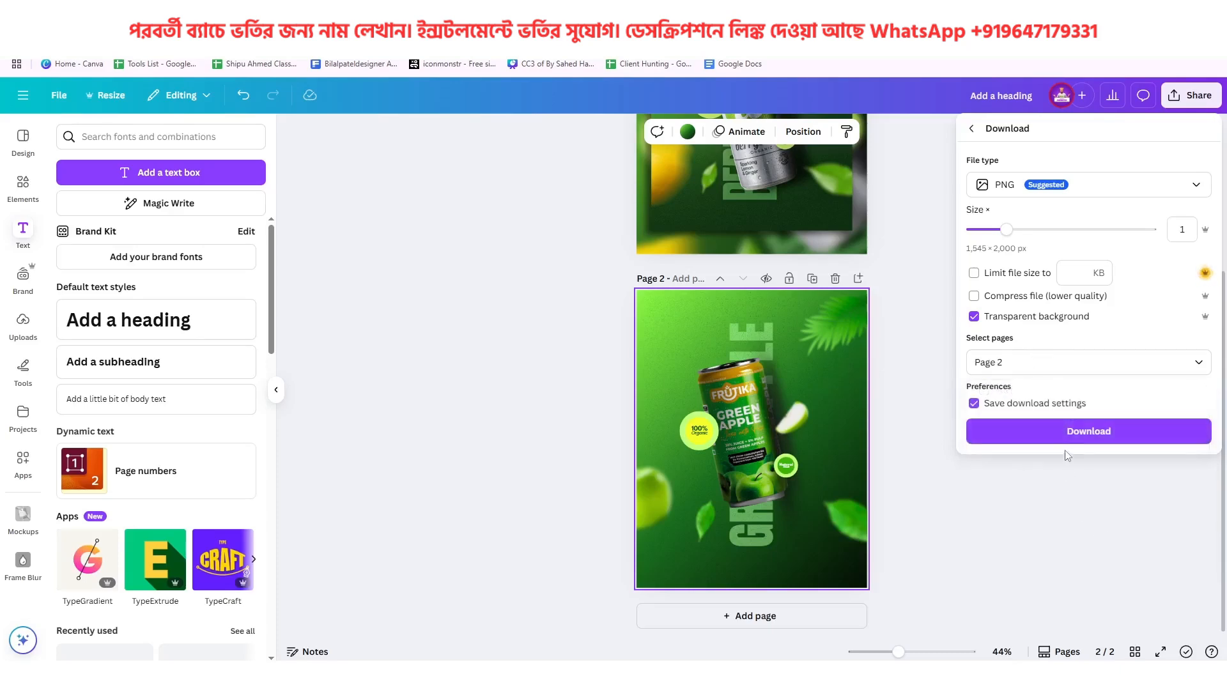
{"action": "left_click", "coordinate": [1060, 439]}
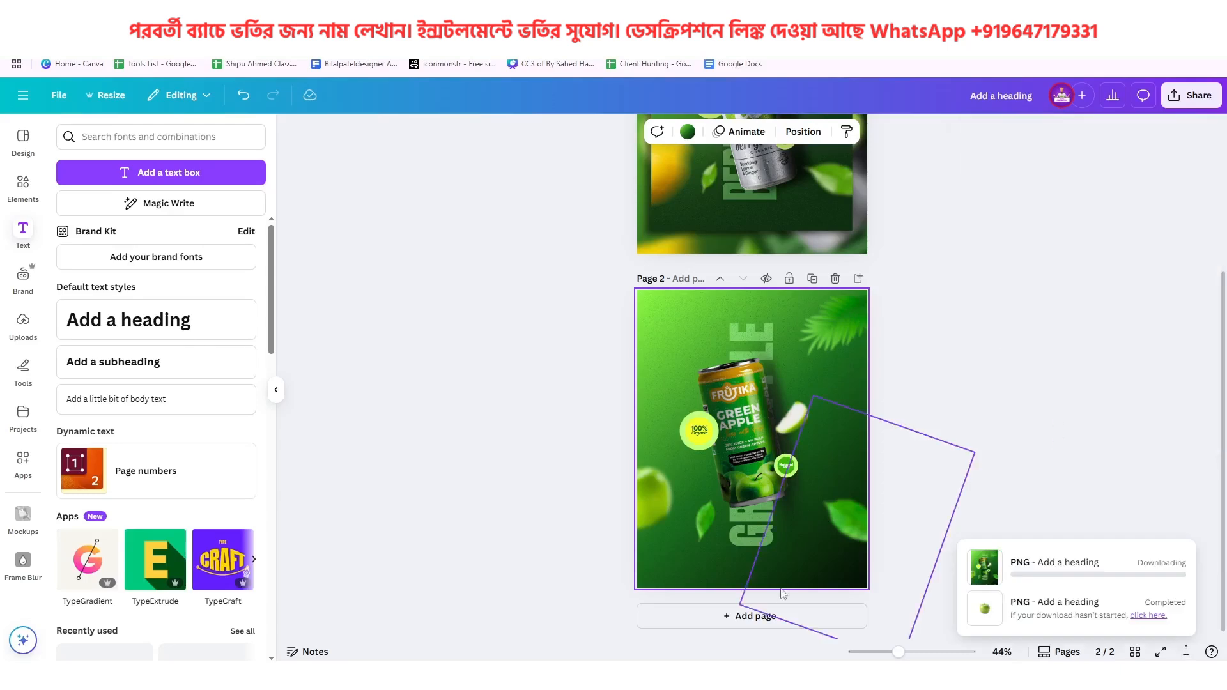
Add a third page, clear its green gradient background, and place the downloaded poster PNG on it
{"action": "left_click", "coordinate": [772, 620]}
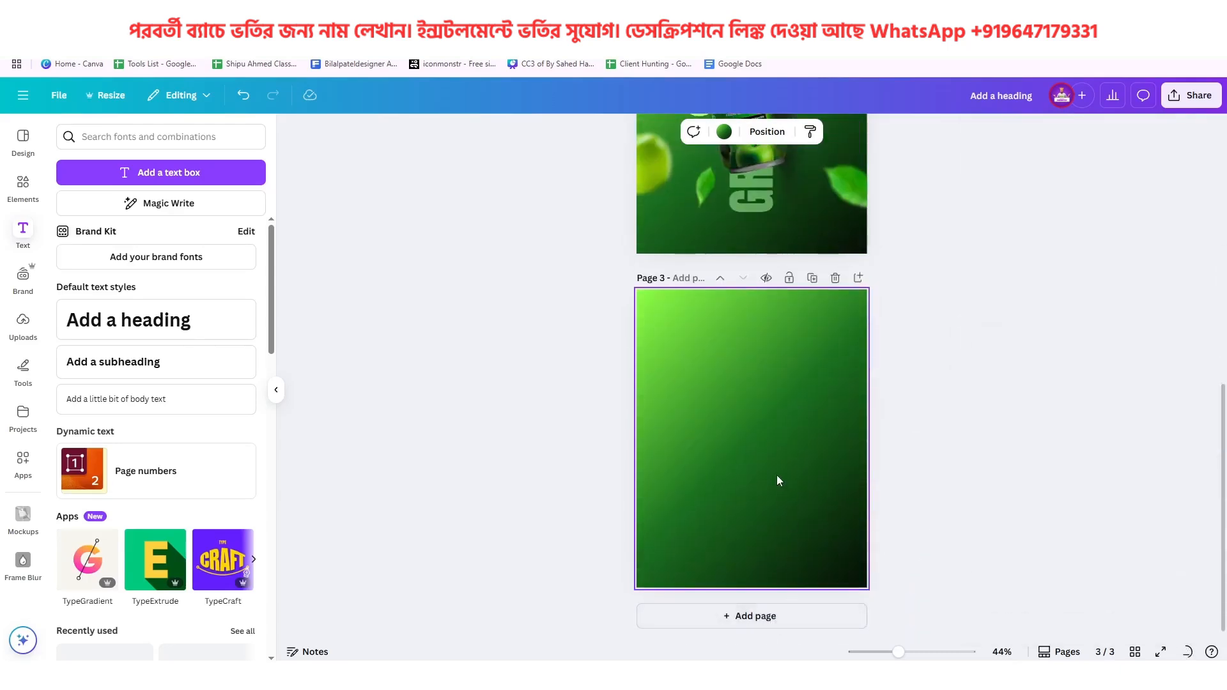
{"action": "key", "text": "Delete"}
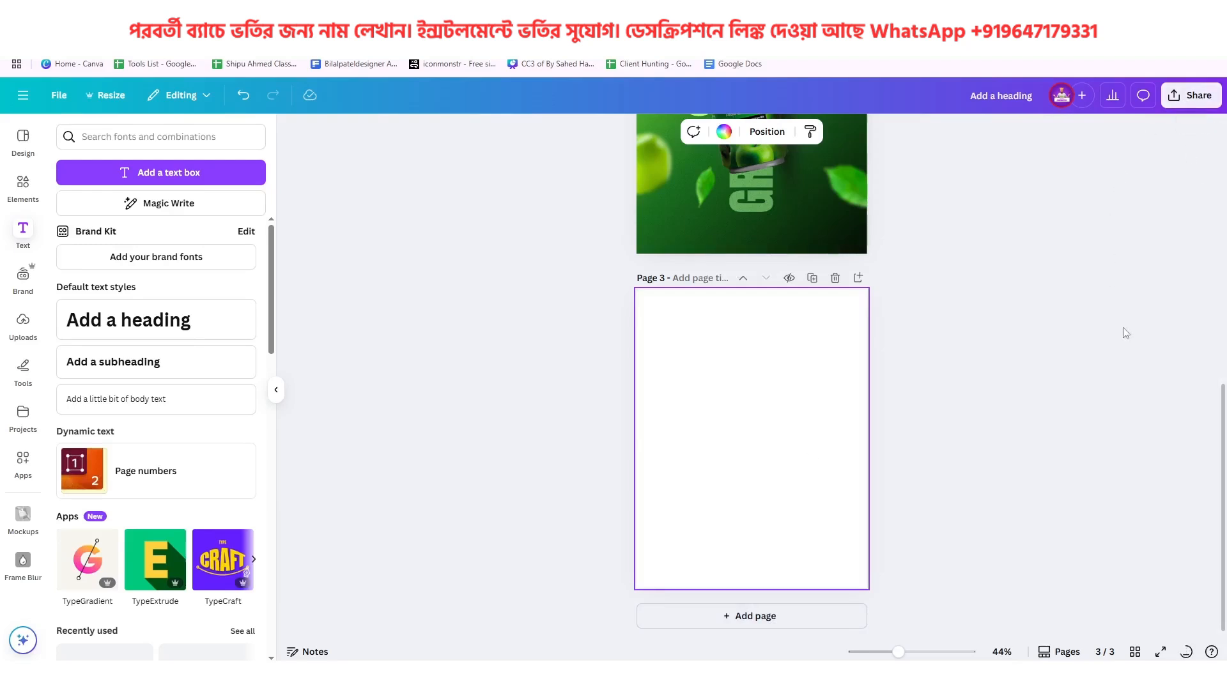
{"action": "left_click", "coordinate": [1186, 652]}
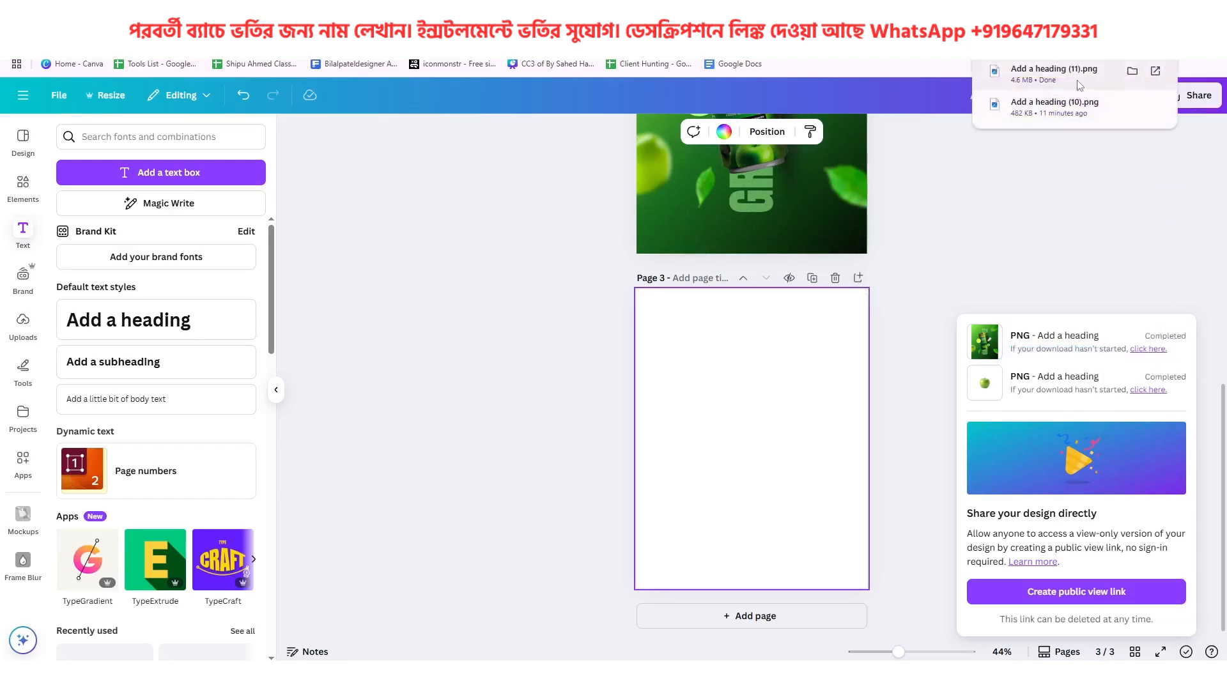
{"action": "left_click_drag", "start_coordinate": [1079, 85], "coordinate": [749, 441]}
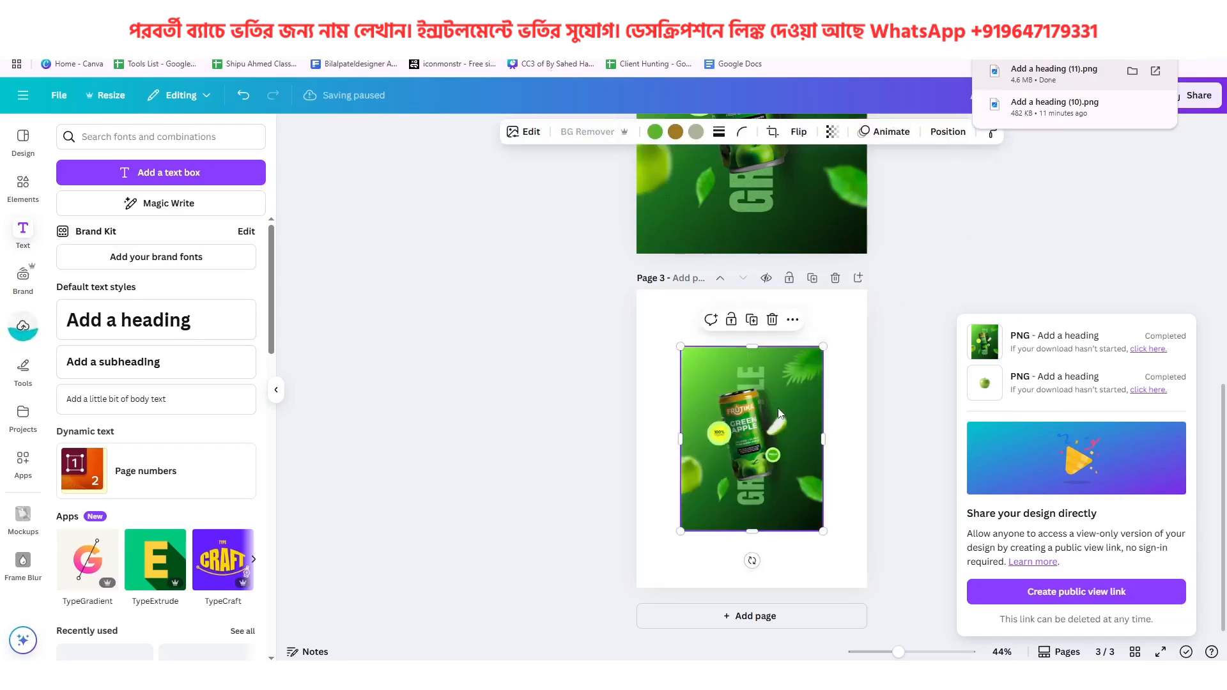
Duplicate the poster image on page 3 and move the two copies apart diagonally
{"action": "left_click", "coordinate": [755, 320]}
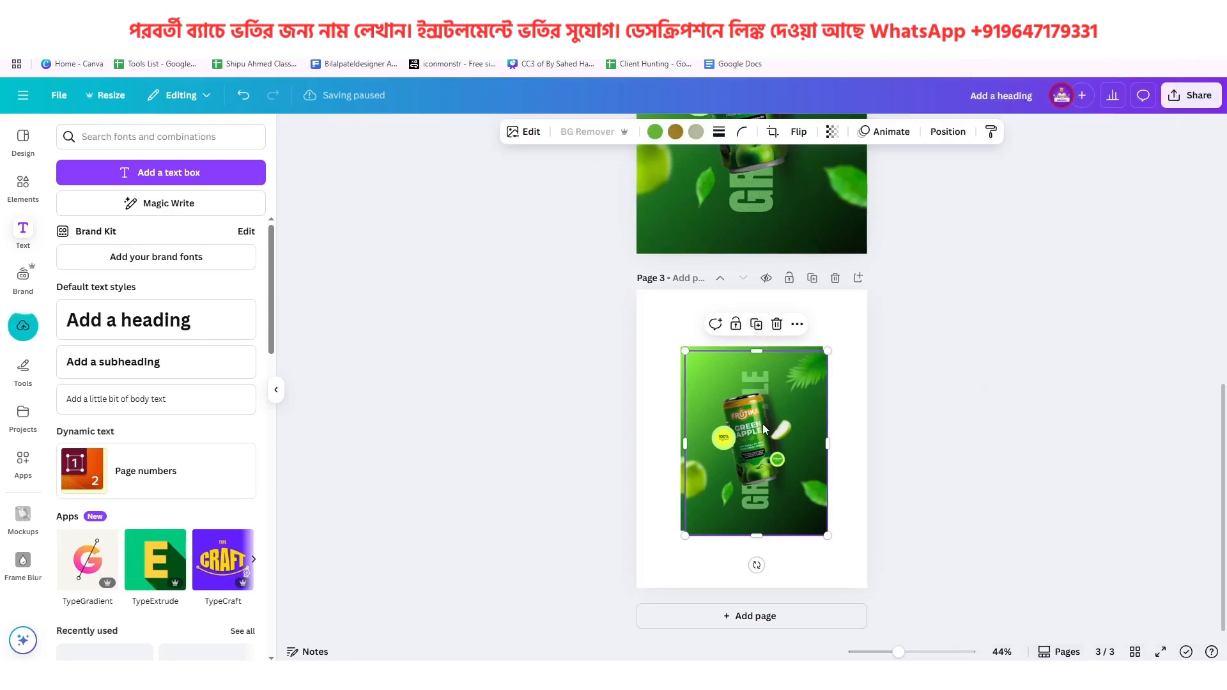
{"action": "left_click_drag", "start_coordinate": [762, 424], "coordinate": [817, 454]}
{"action": "left_click_drag", "start_coordinate": [707, 393], "coordinate": [686, 363]}
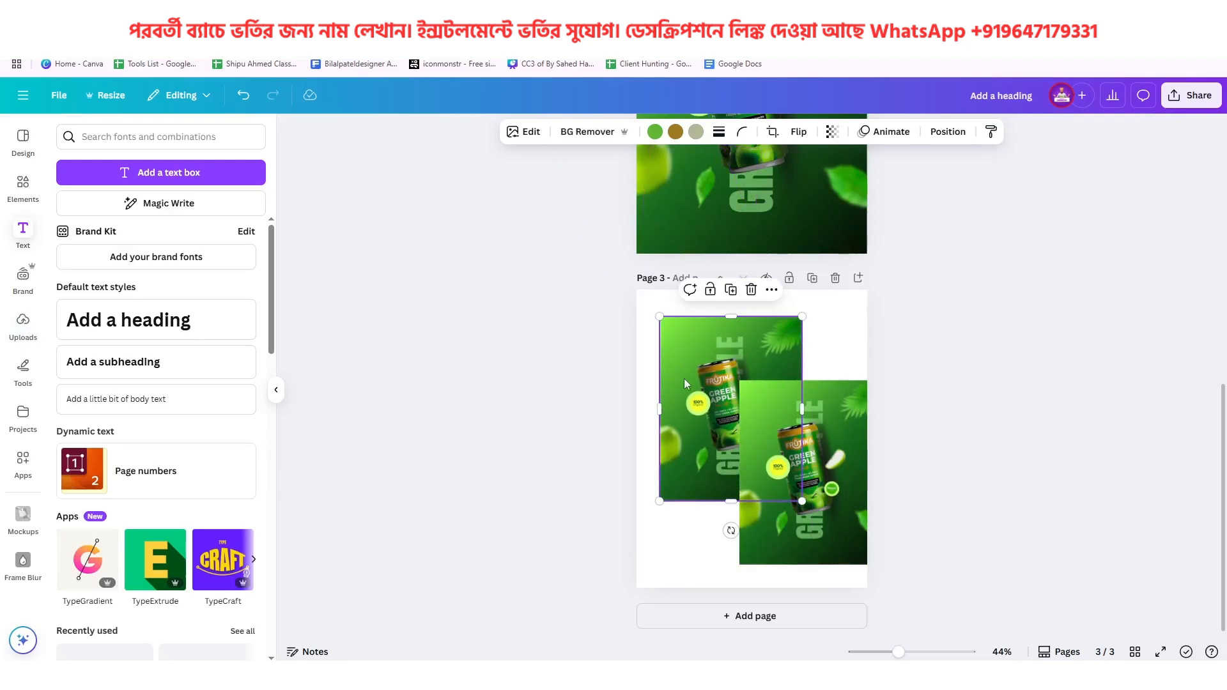
Blur the whole image of the rear poster copy on page 3 at intensity 49
{"action": "left_click", "coordinate": [534, 134]}
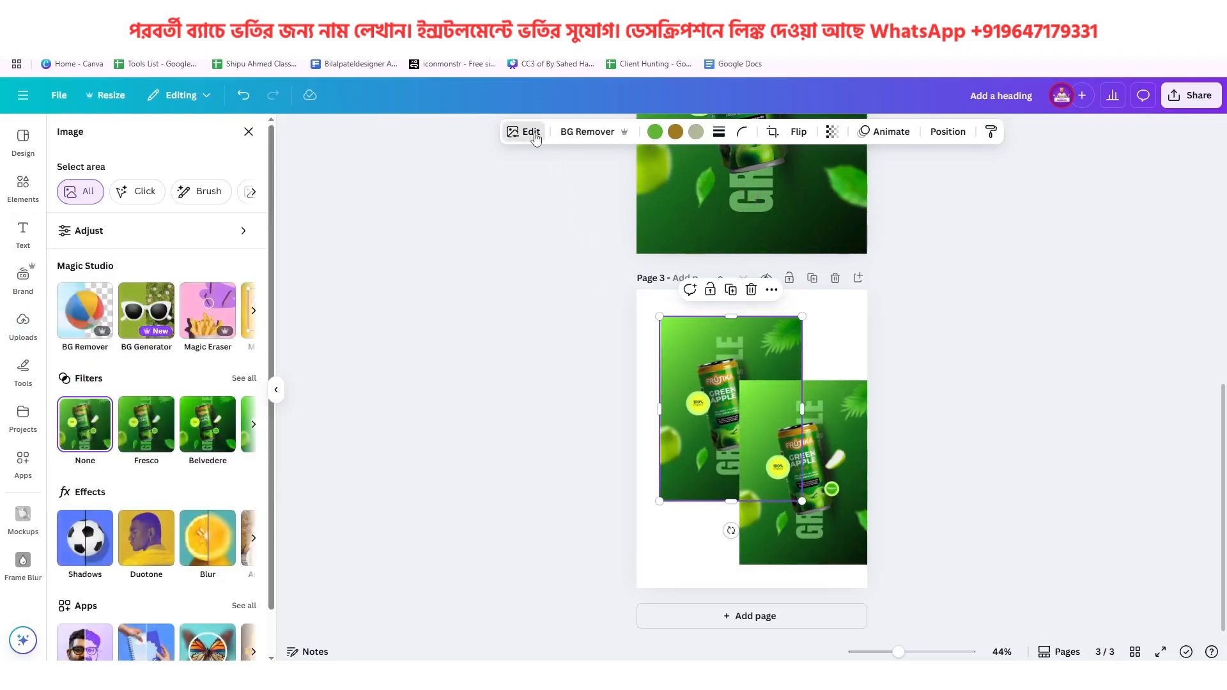
{"action": "left_click", "coordinate": [160, 241]}
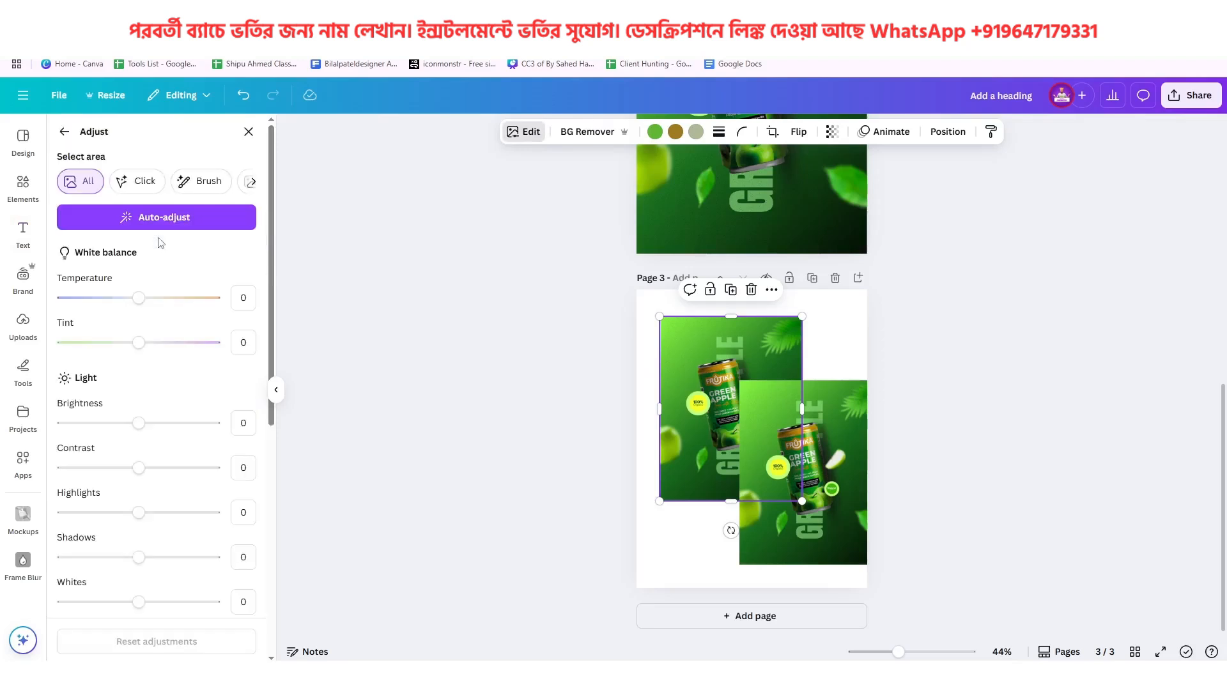
{"action": "left_click", "coordinate": [64, 132]}
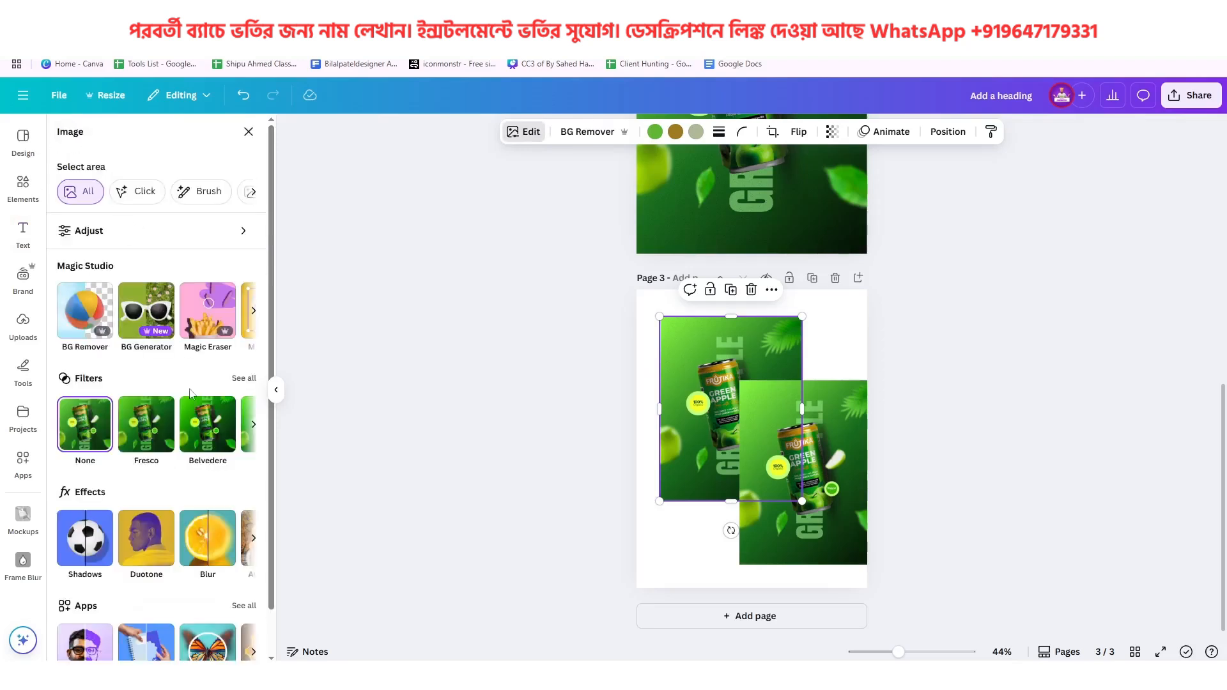
{"action": "left_click", "coordinate": [208, 540]}
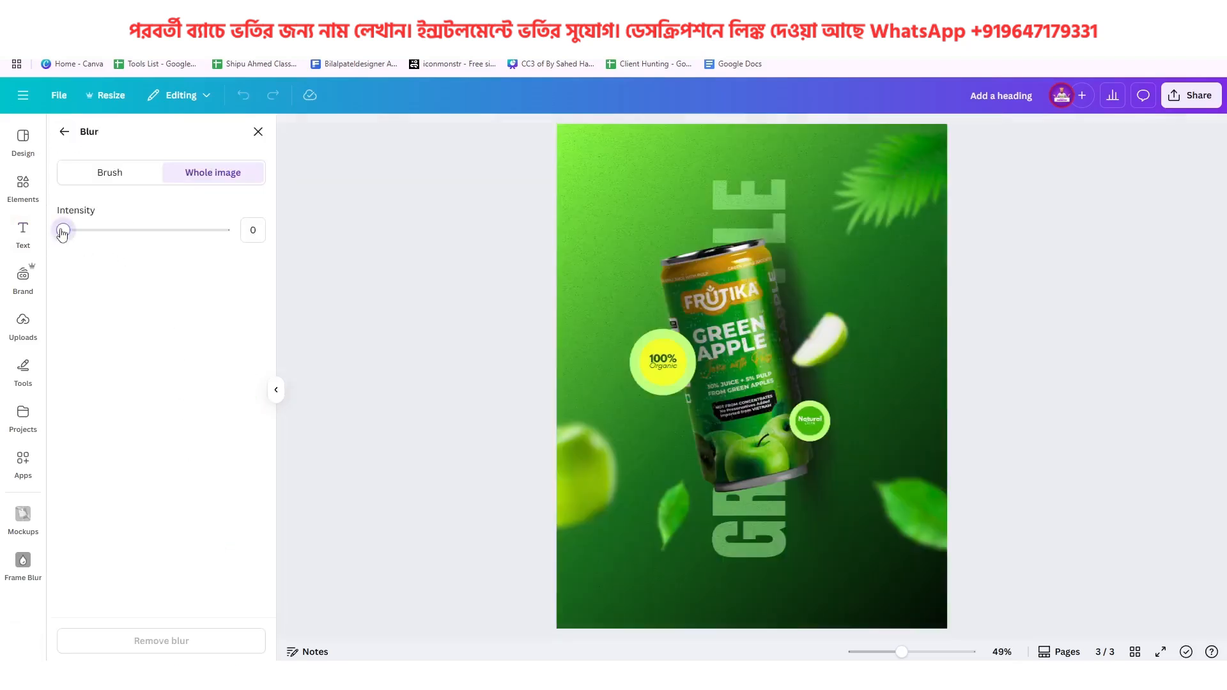
{"action": "left_click_drag", "start_coordinate": [62, 231], "coordinate": [124, 232]}
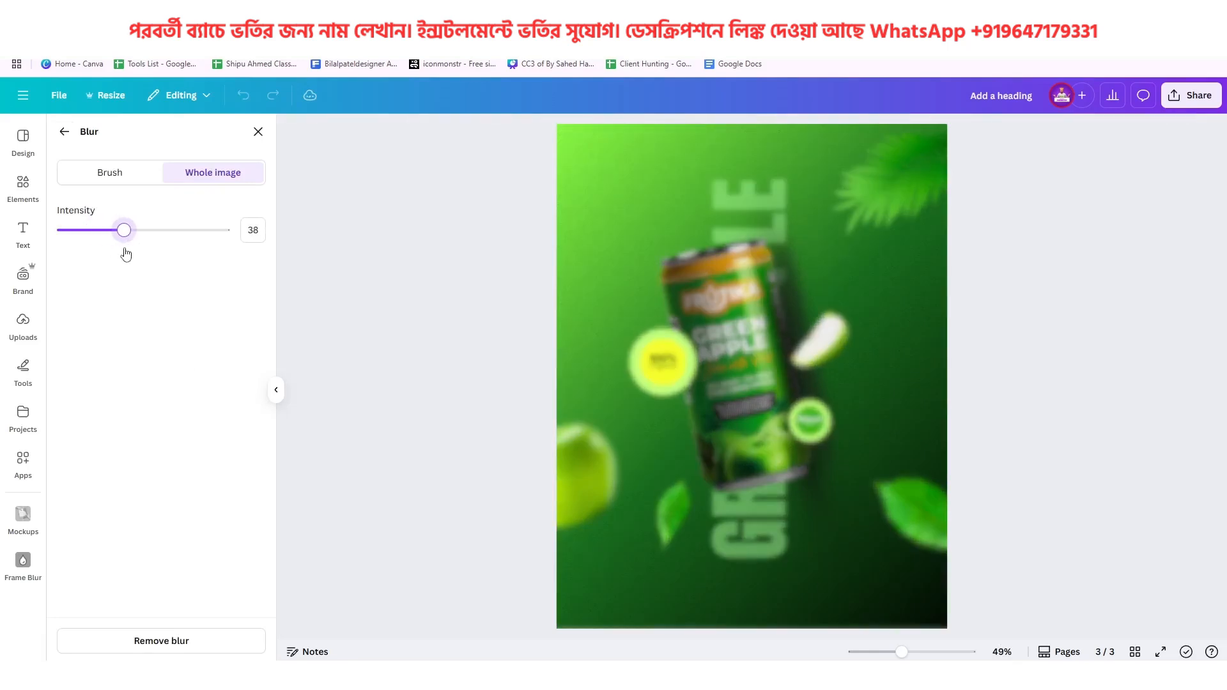
{"action": "left_click_drag", "start_coordinate": [125, 254], "coordinate": [145, 260]}
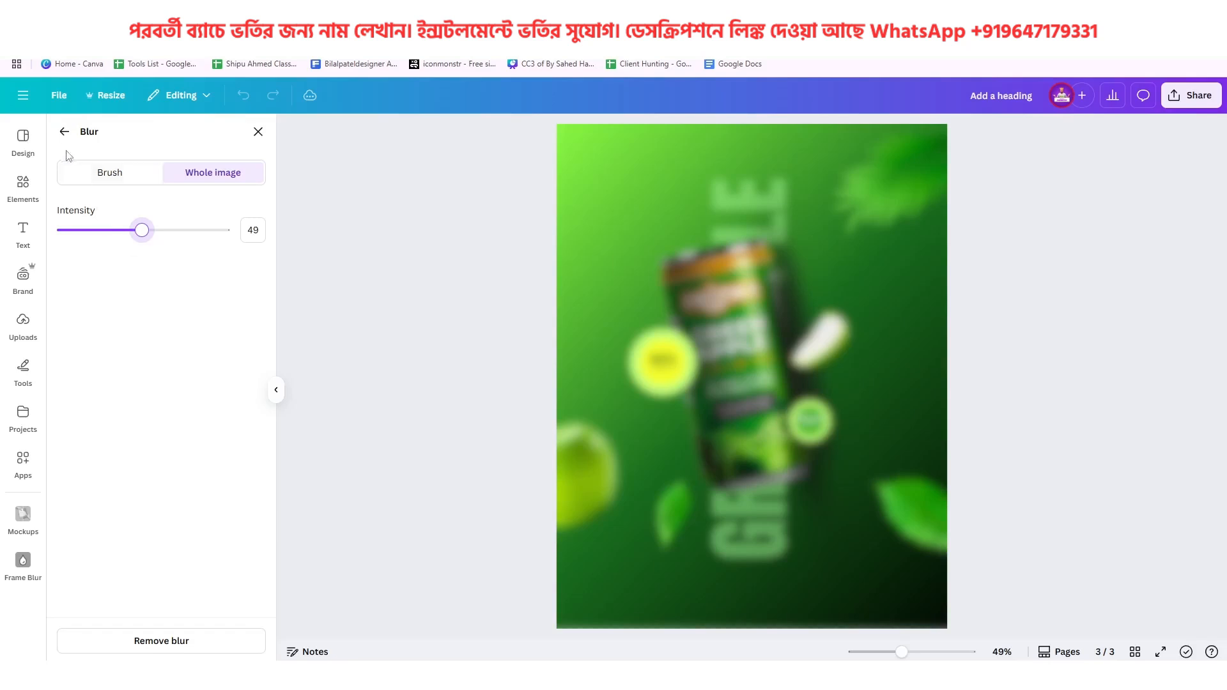
{"action": "left_click", "coordinate": [64, 132]}
Enlarge the blurred poster copy and position it so it covers all of page 3 as a backdrop
{"action": "right_click", "coordinate": [698, 355]}
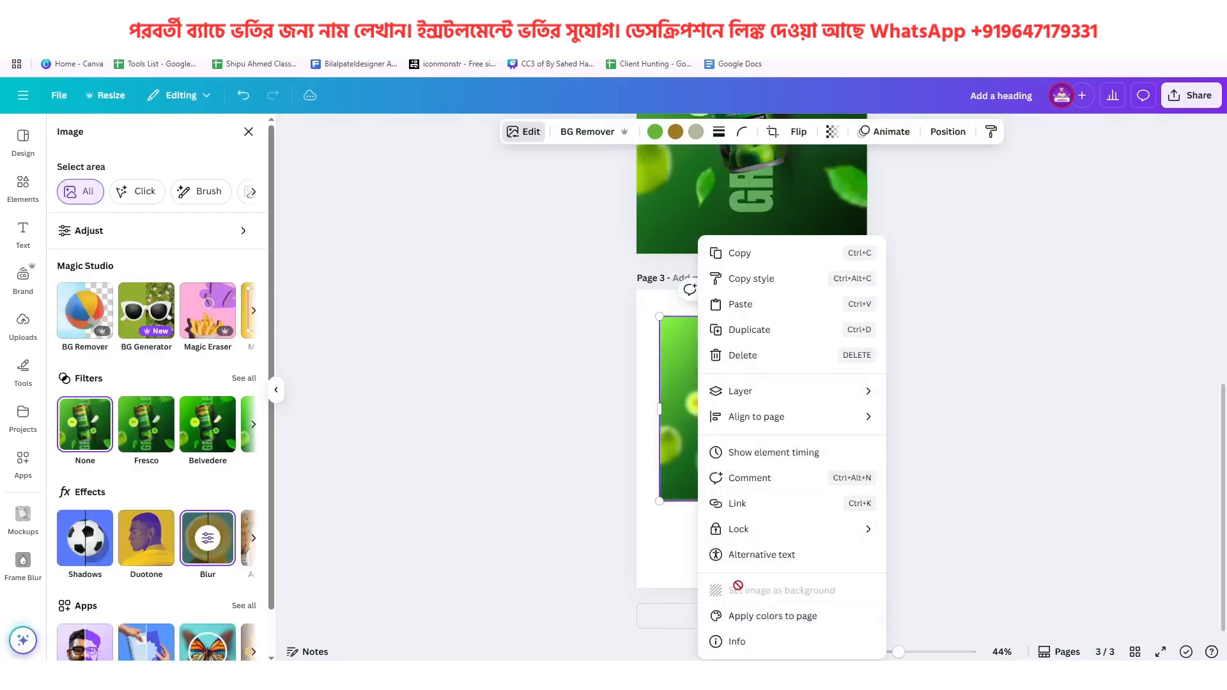
{"action": "left_click", "coordinate": [692, 375]}
{"action": "left_click_drag", "start_coordinate": [692, 374], "coordinate": [669, 347]}
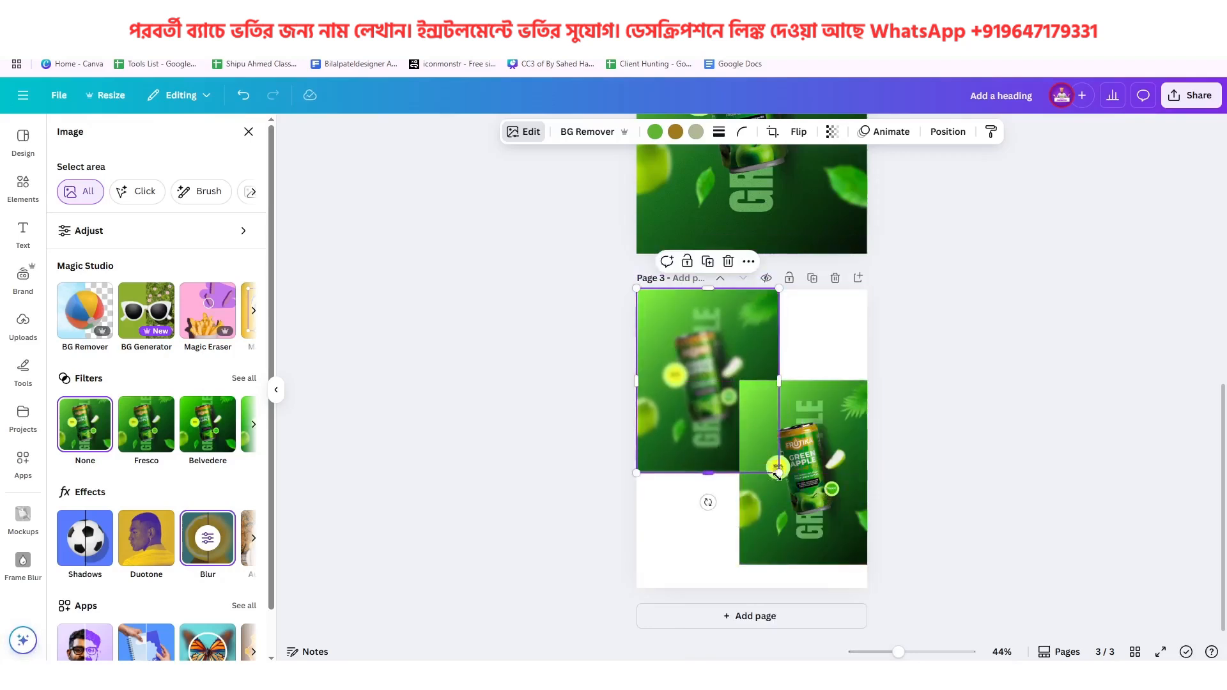
{"action": "left_click_drag", "start_coordinate": [778, 475], "coordinate": [894, 581]}
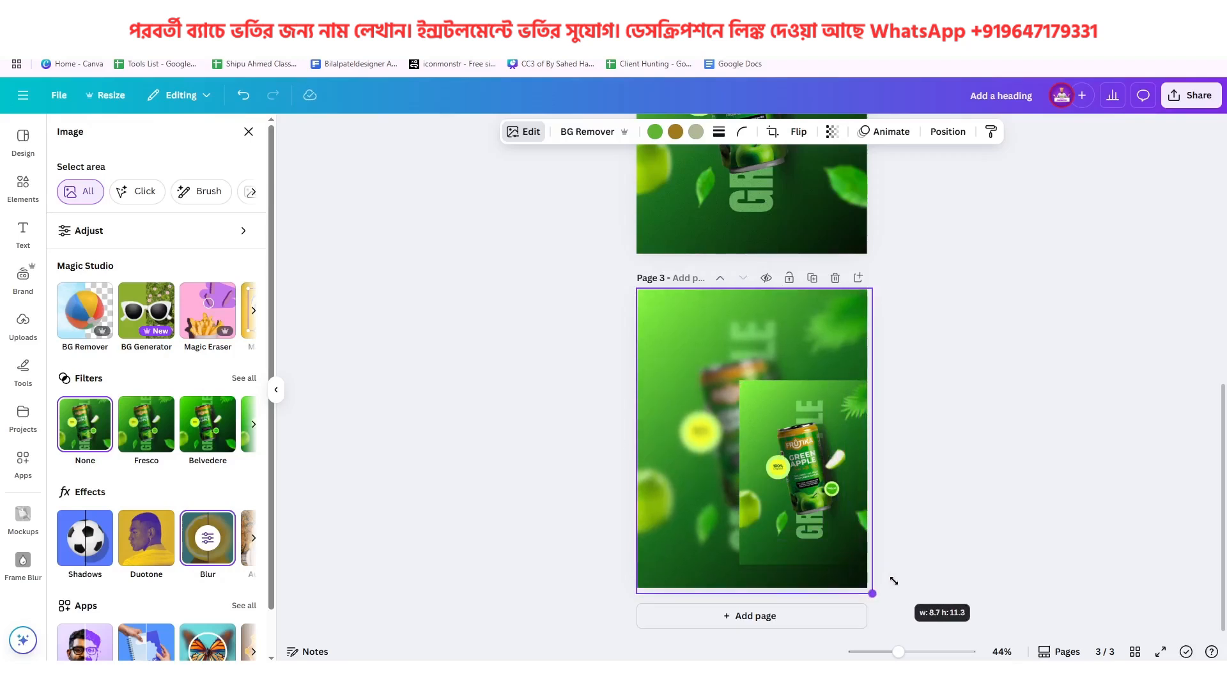
{"action": "left_click_drag", "start_coordinate": [894, 581], "coordinate": [830, 548]}
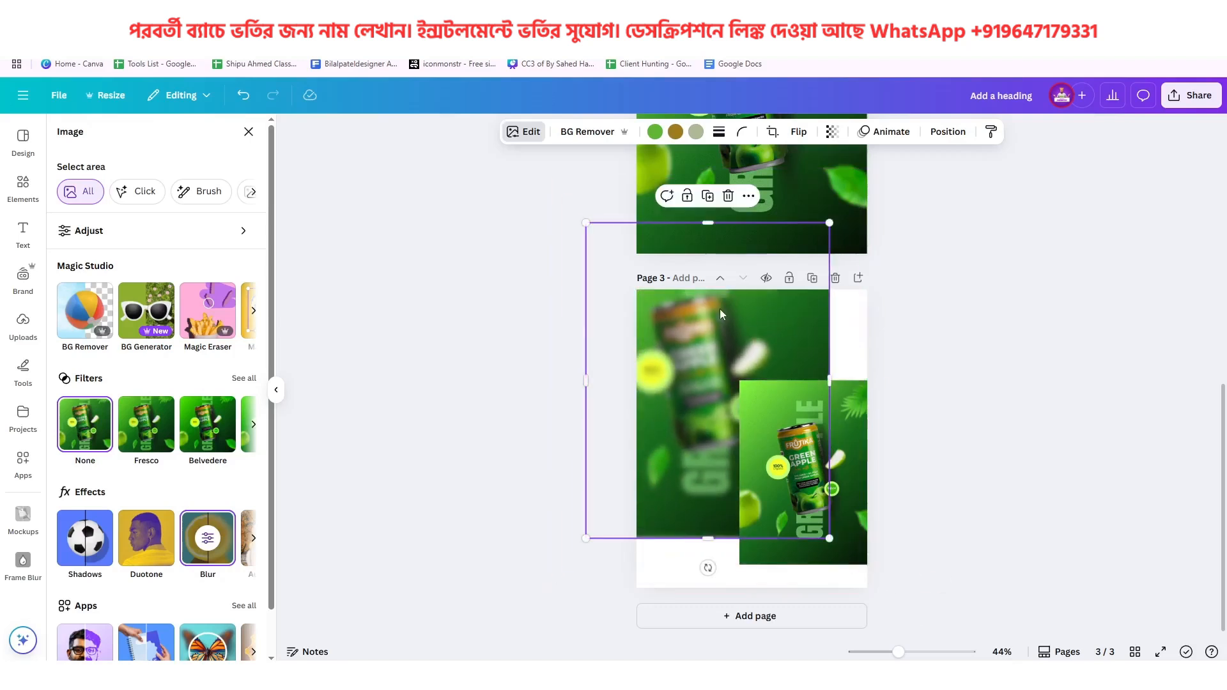
{"action": "left_click_drag", "start_coordinate": [720, 309], "coordinate": [761, 368]}
Enlarge the sharp poster copy and center it over the blurred backdrop, leaving a margin on every side
{"action": "left_click_drag", "start_coordinate": [762, 419], "coordinate": [719, 373]}
{"action": "left_click", "coordinate": [818, 427]}
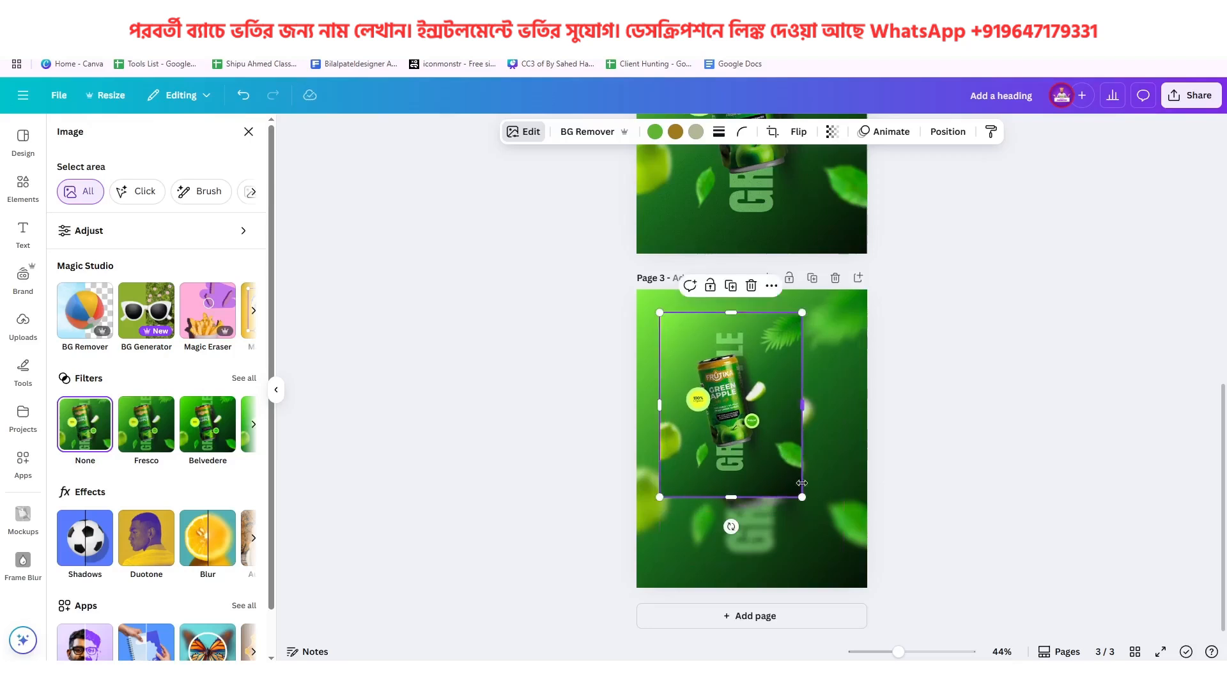
{"action": "mouse_move", "coordinate": [801, 496]}
{"action": "left_mouse_down"}
{"action": "mouse_move", "coordinate": [856, 565]}
{"action": "mouse_move", "coordinate": [799, 500]}
{"action": "left_mouse_up"}
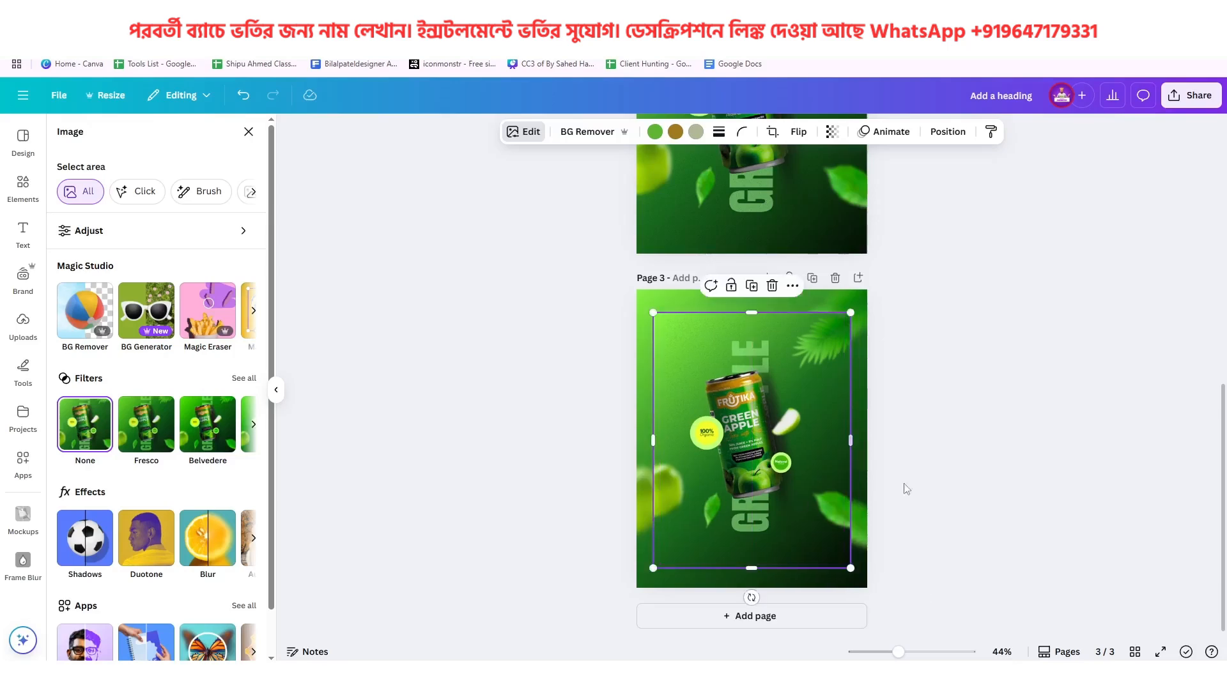
{"action": "left_click", "coordinate": [950, 478]}
Compare with the page 1 reference and enlarge the blurred backdrop well beyond page 3's edges
{"action": "scroll", "coordinate": [822, 457], "scroll_direction": "up", "scroll_amount": 5}
{"action": "scroll", "coordinate": [821, 456], "scroll_direction": "up", "scroll_amount": 3}
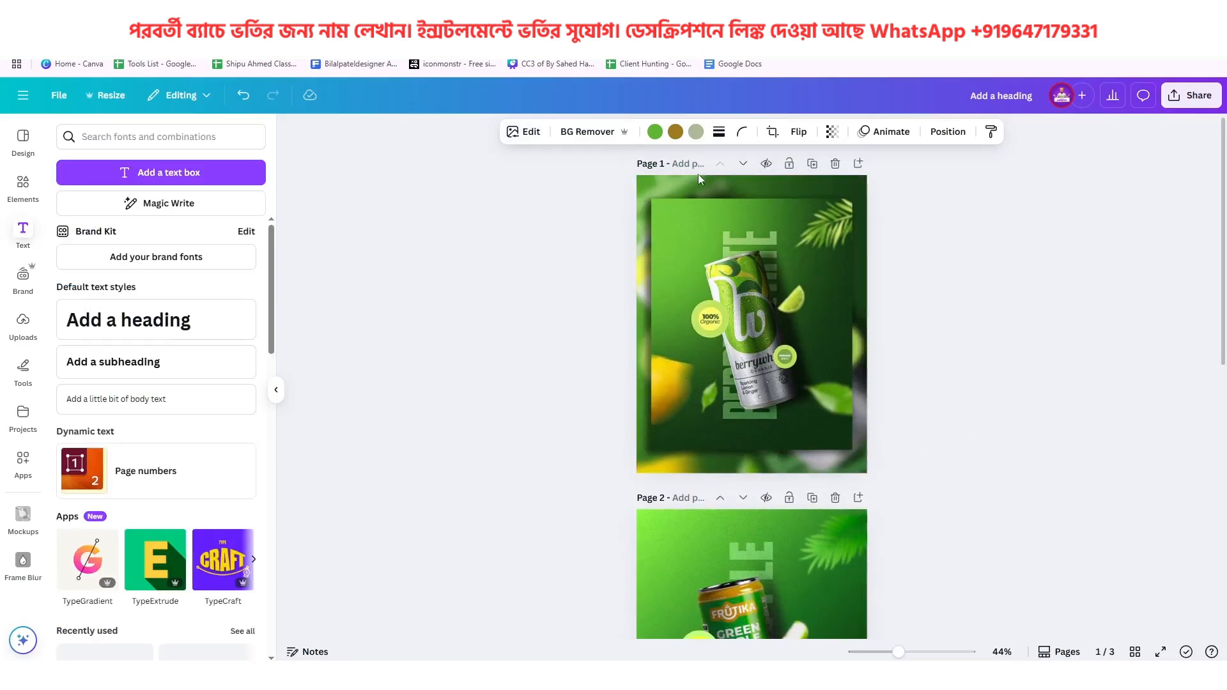
{"action": "scroll", "coordinate": [780, 486], "scroll_direction": "down", "scroll_amount": 8}
{"action": "left_click", "coordinate": [788, 487]}
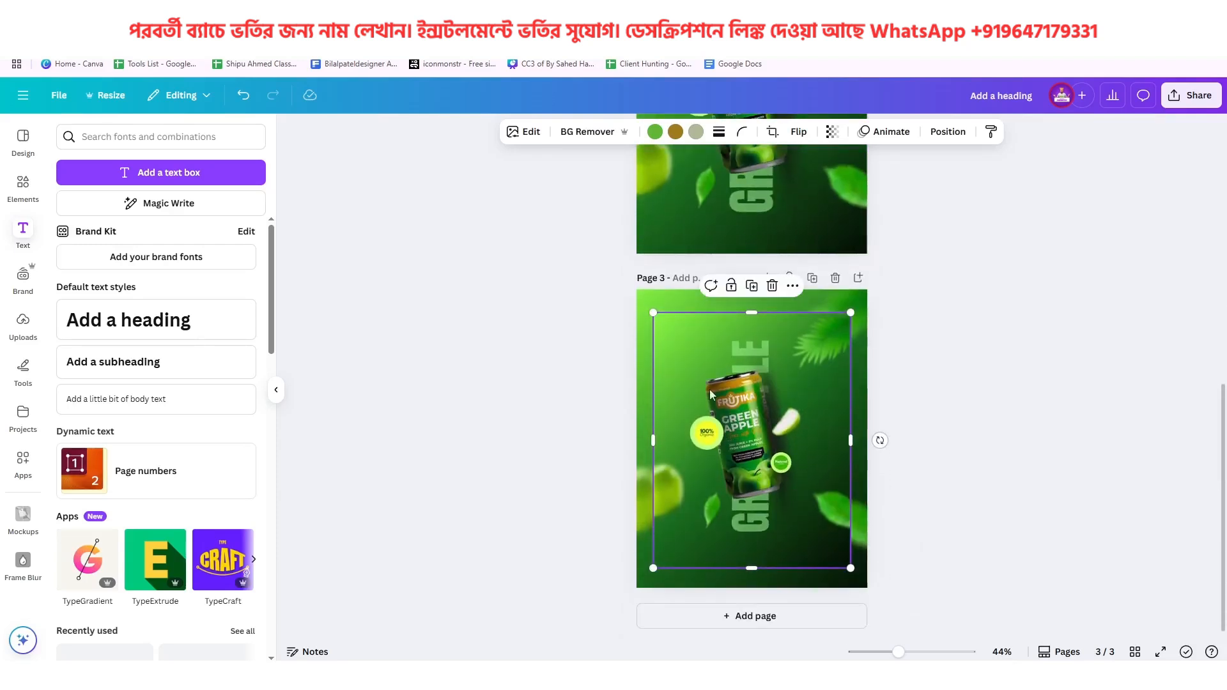
{"action": "left_click", "coordinate": [670, 293]}
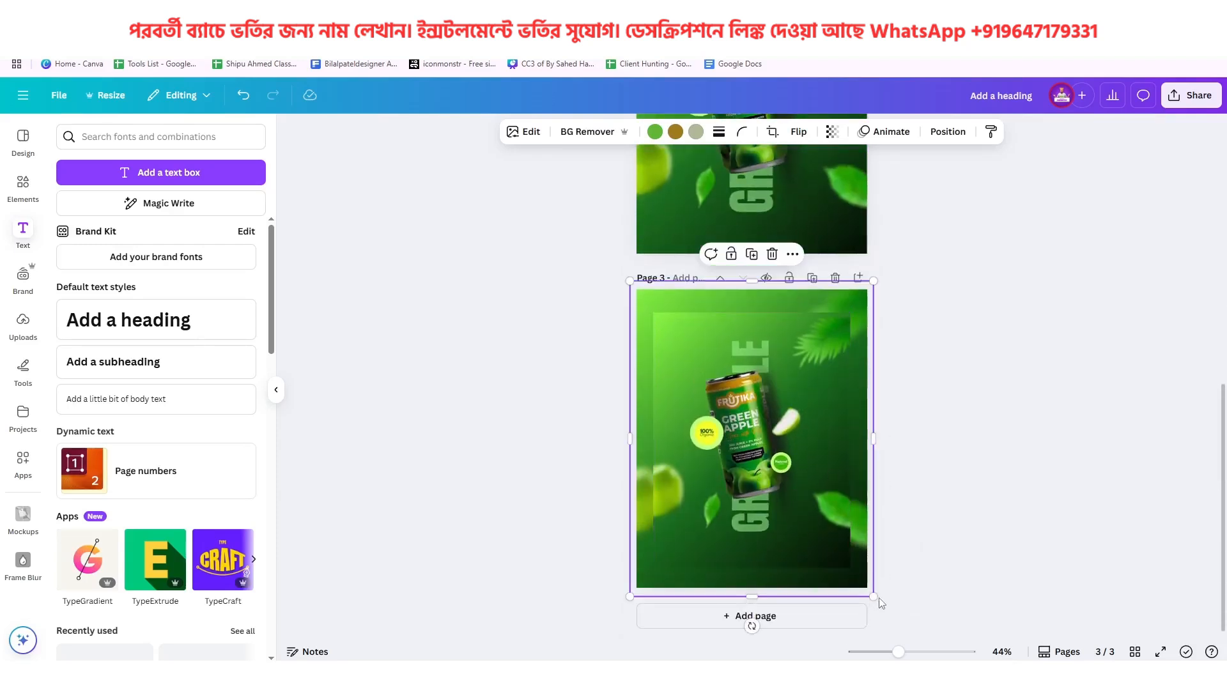
{"action": "left_click_drag", "start_coordinate": [876, 596], "coordinate": [929, 639]}
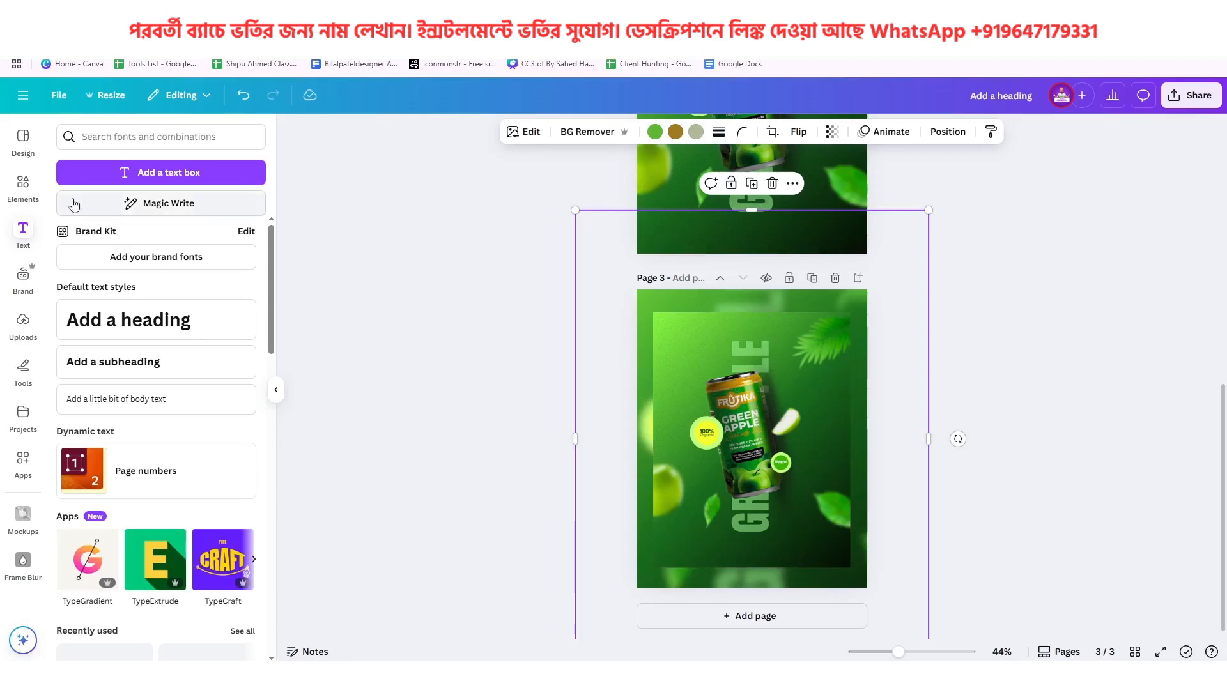
Search the graphics for "shadow" and add the soft-edged vertical dark gradient shadow to page 3
{"action": "left_click", "coordinate": [23, 186]}
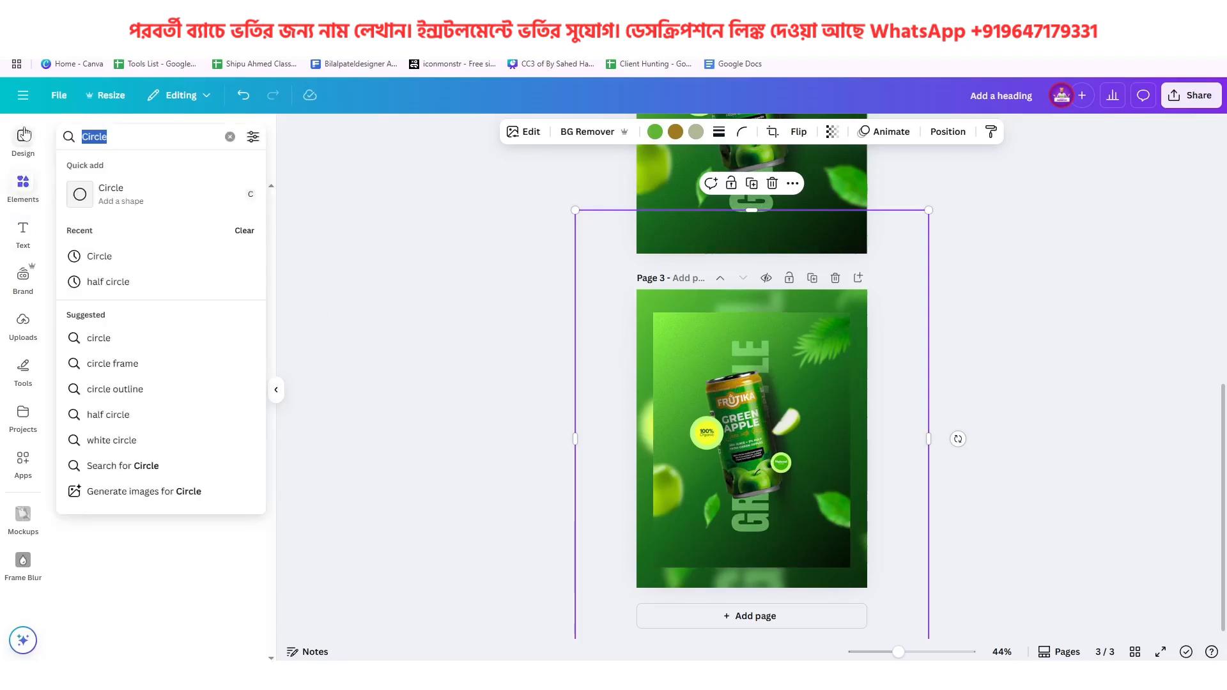
{"action": "type", "text": "shadow"}
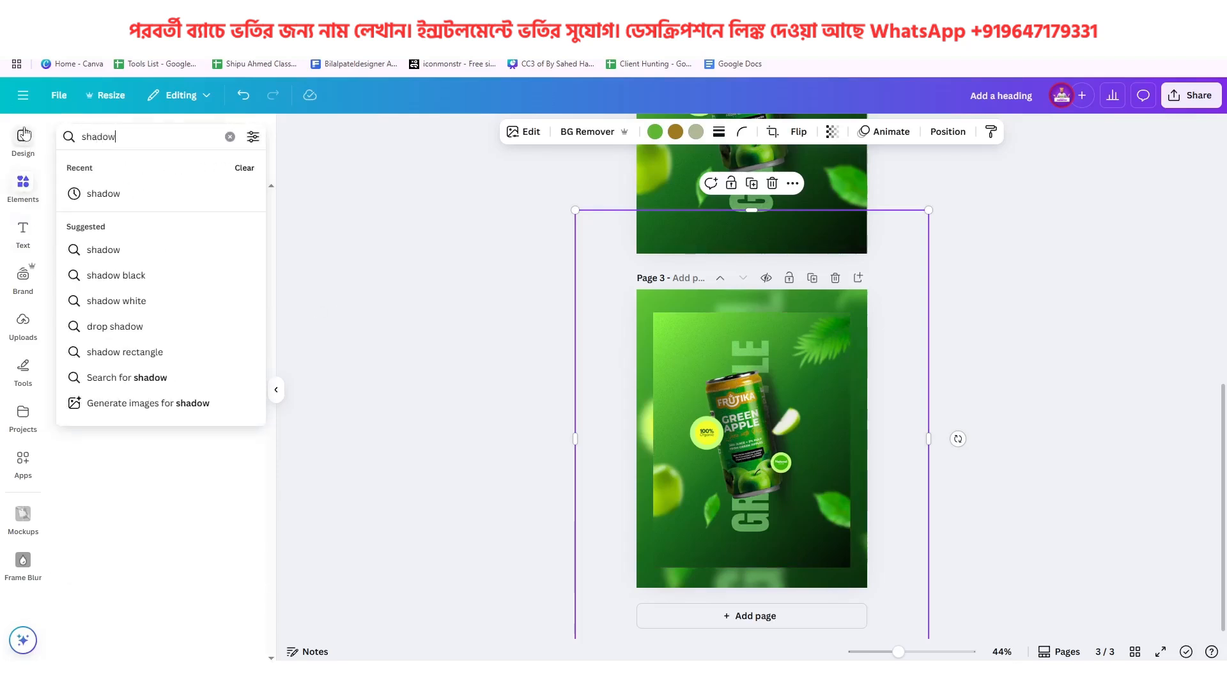
{"action": "key", "text": "Return"}
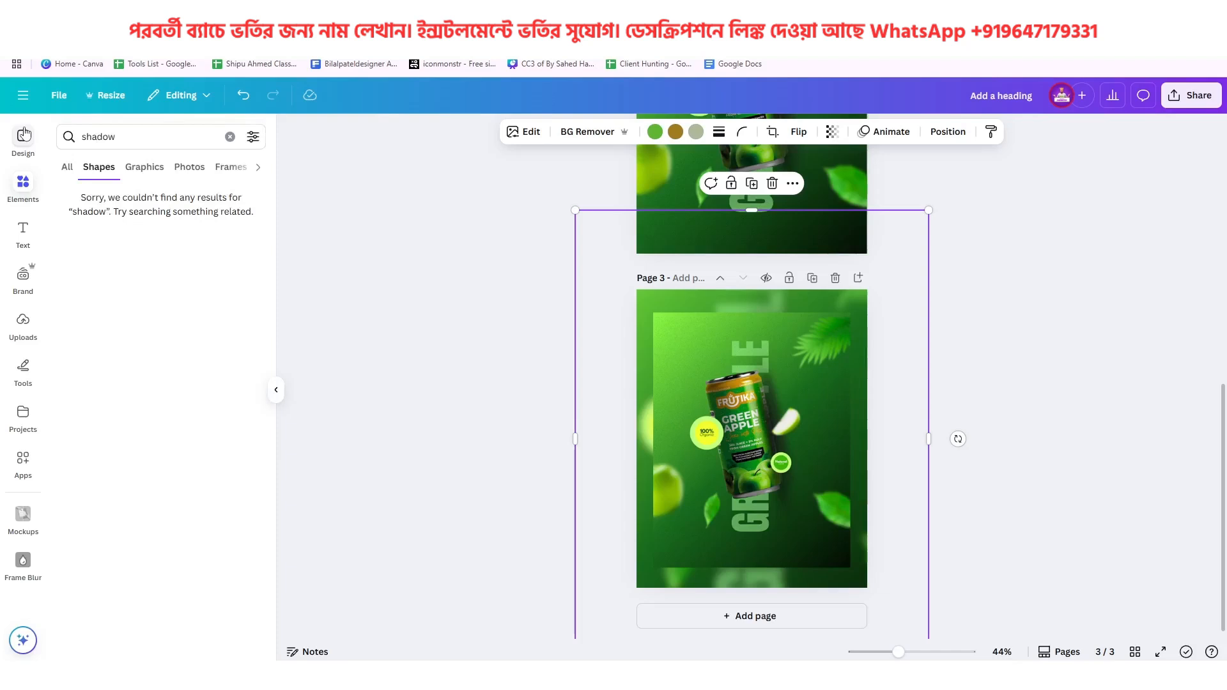
{"action": "left_click", "coordinate": [134, 168]}
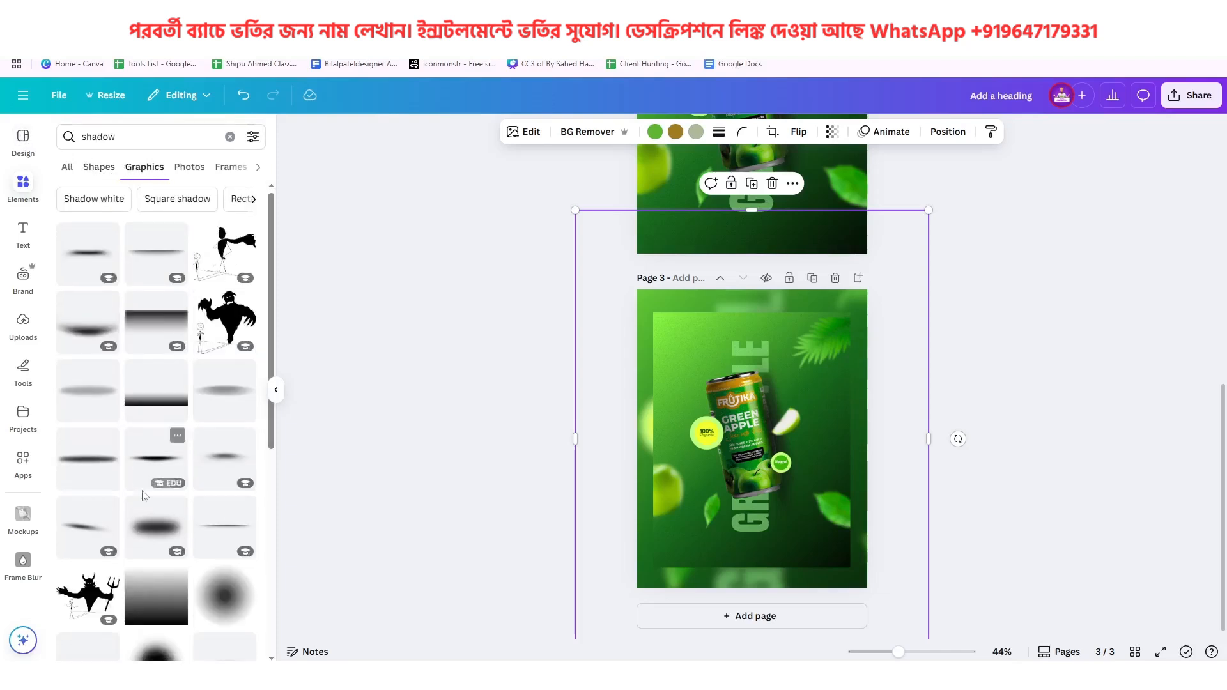
{"action": "scroll", "coordinate": [142, 496], "scroll_direction": "down", "scroll_amount": 5}
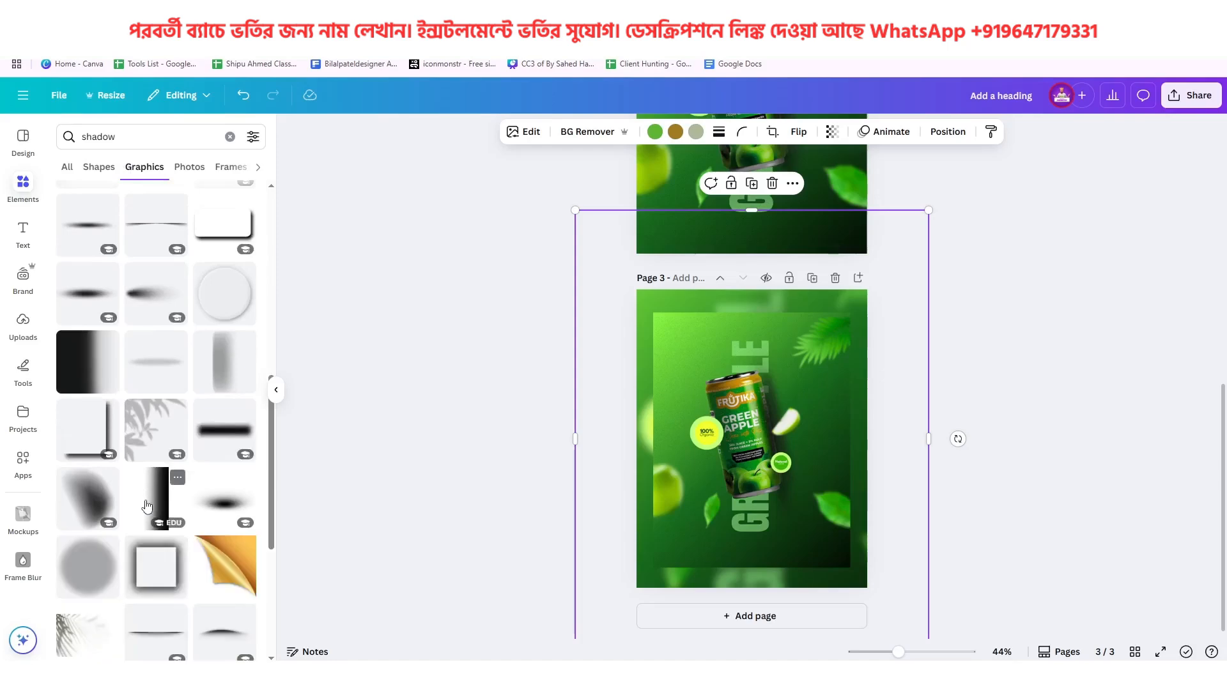
{"action": "scroll", "coordinate": [147, 507], "scroll_direction": "down", "scroll_amount": 4}
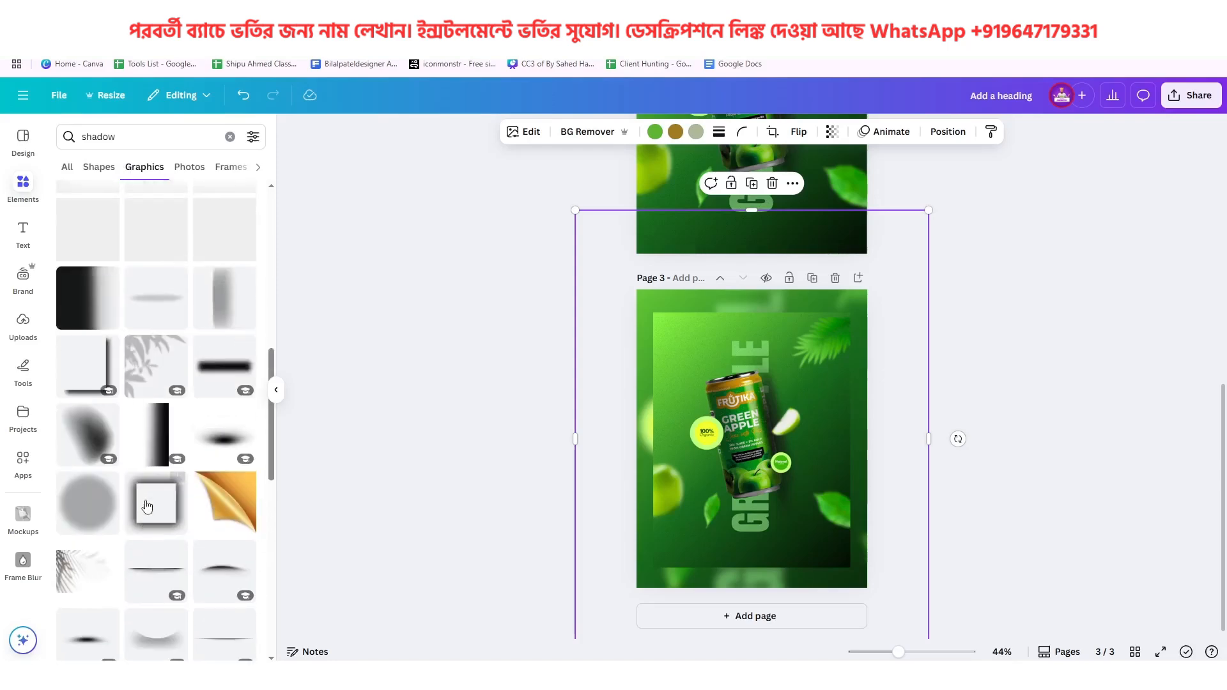
{"action": "scroll", "coordinate": [147, 507], "scroll_direction": "down", "scroll_amount": 3}
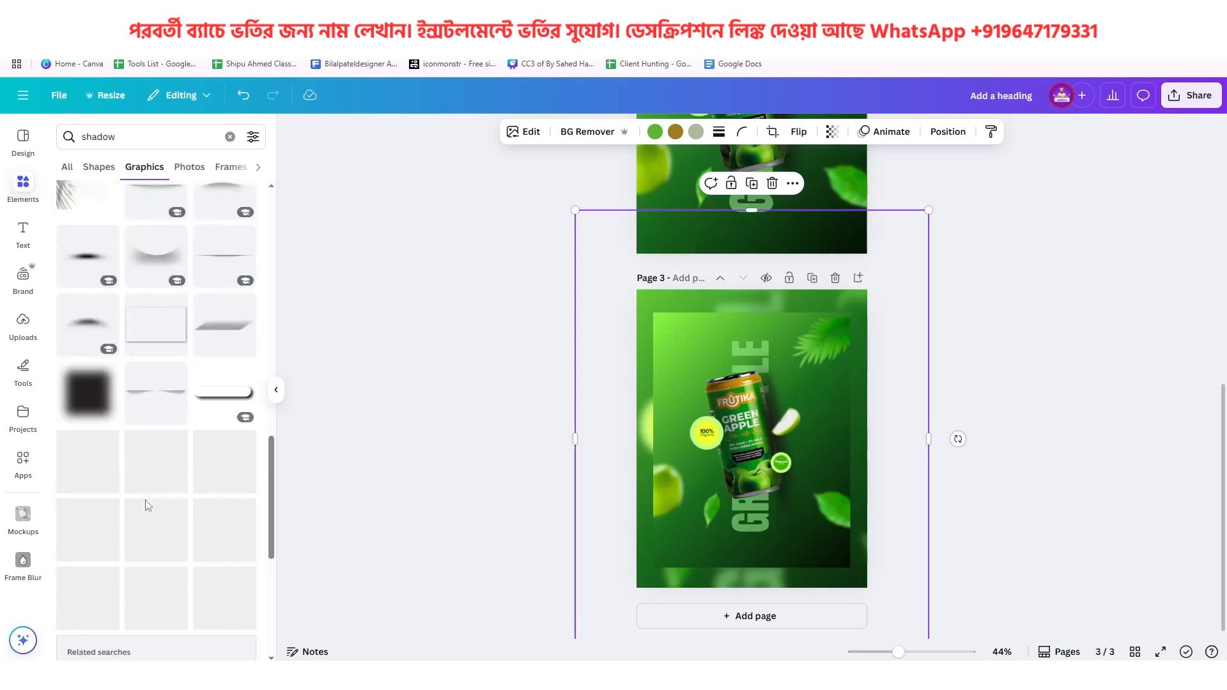
{"action": "scroll", "coordinate": [148, 506], "scroll_direction": "down", "scroll_amount": 3}
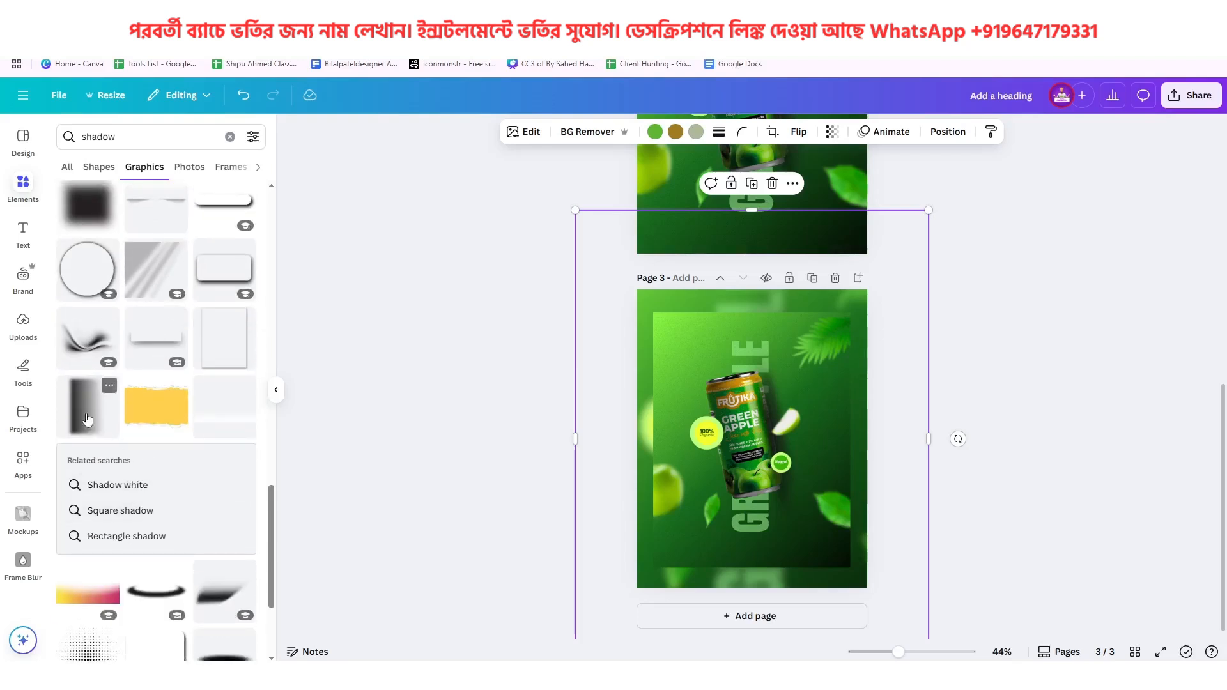
{"action": "left_click", "coordinate": [742, 444]}
Enlarge the shadow to about 7 × 10.3 in along the sharp poster's left edge and send it backward behind the poster
{"action": "left_click_drag", "start_coordinate": [740, 440], "coordinate": [669, 364]}
{"action": "left_click_drag", "start_coordinate": [723, 424], "coordinate": [829, 585]}
{"action": "left_click_drag", "start_coordinate": [779, 519], "coordinate": [765, 525]}
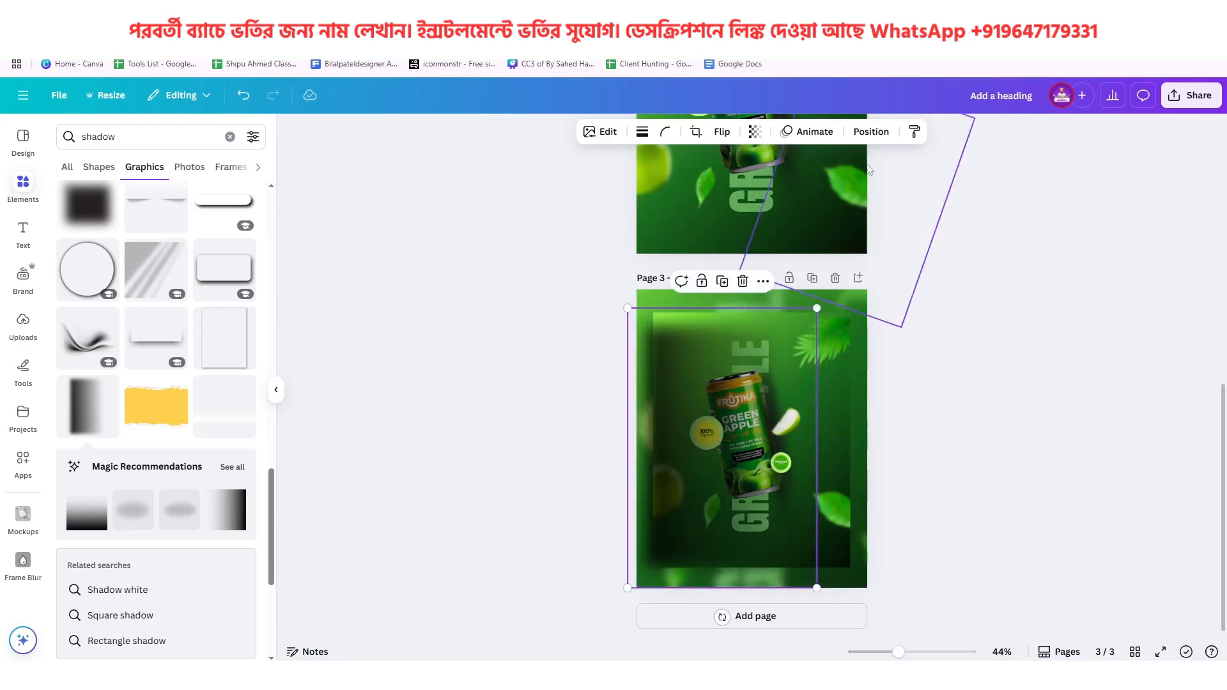
{"action": "left_click", "coordinate": [872, 132]}
{"action": "left_click", "coordinate": [243, 205]}
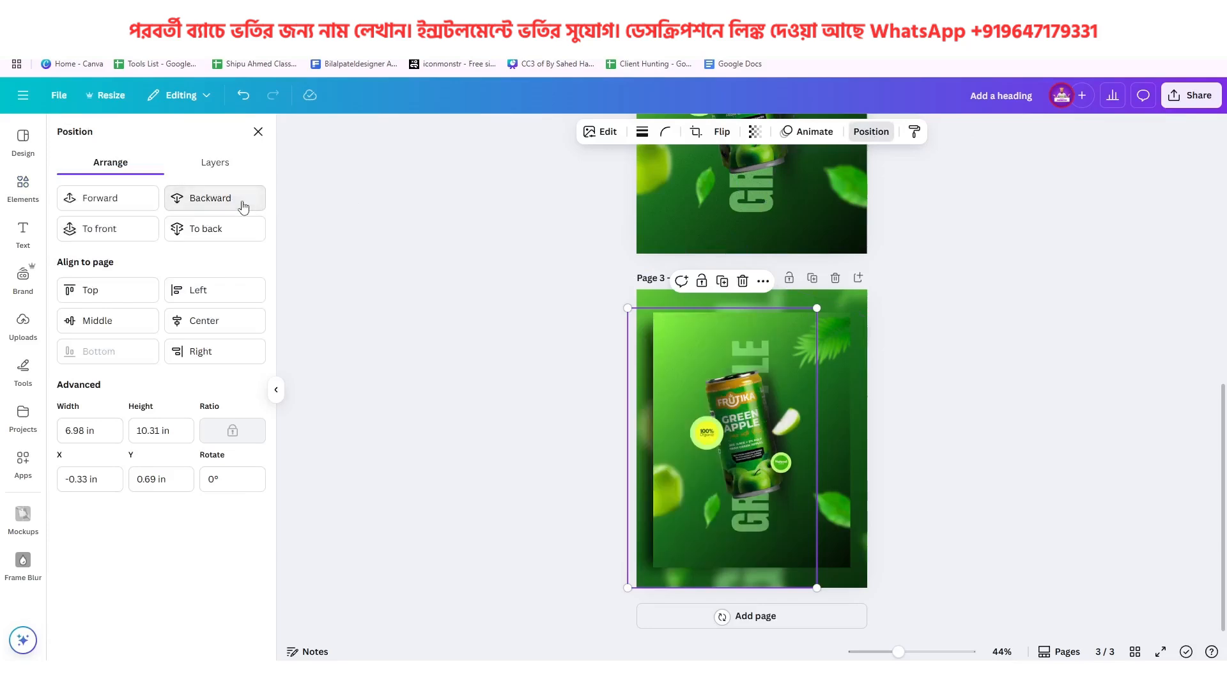
{"action": "scroll", "coordinate": [788, 343], "scroll_direction": "up", "scroll_amount": 8}
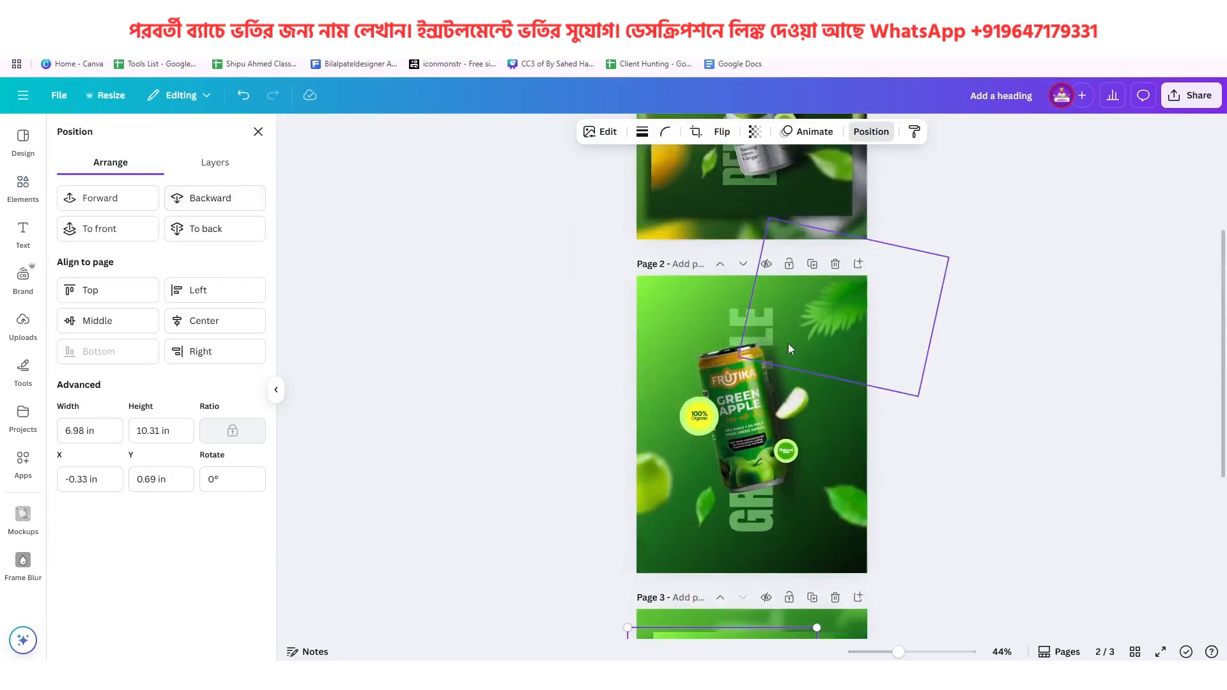
{"action": "scroll", "coordinate": [790, 164], "scroll_direction": "down", "scroll_amount": 8}
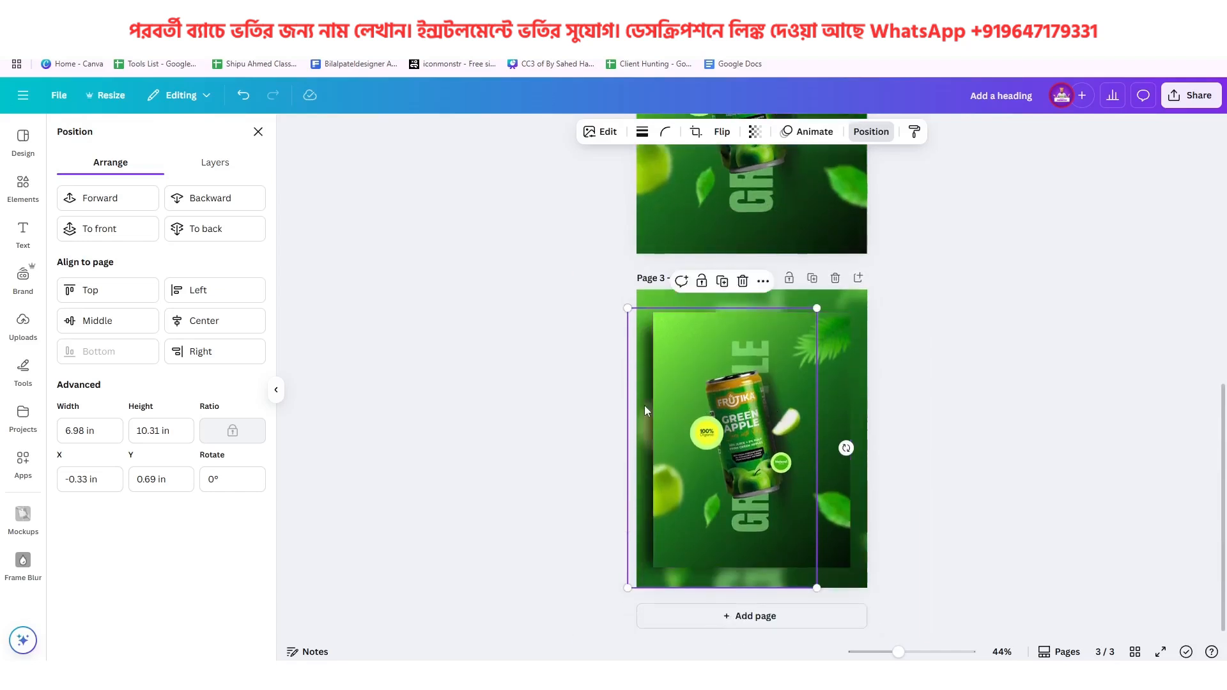
Duplicate the shadow and place a horizontally flipped copy along the sharp poster's right edge
{"action": "left_click", "coordinate": [722, 282]}
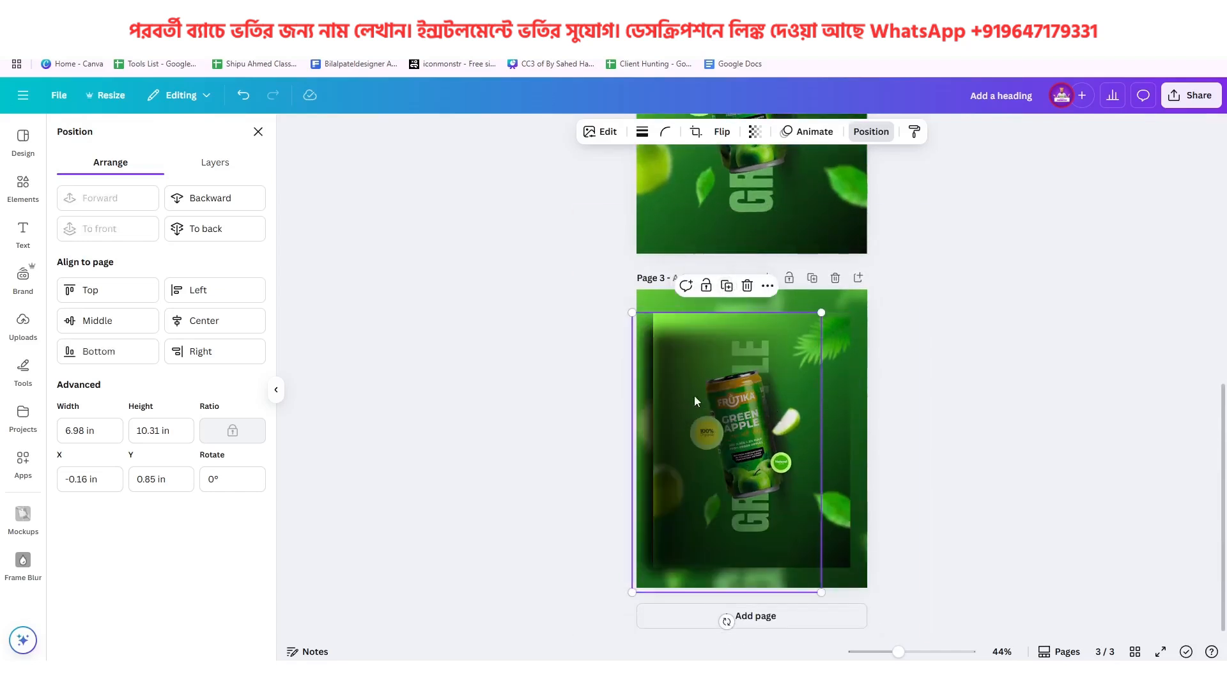
{"action": "left_click", "coordinate": [722, 131]}
{"action": "left_click", "coordinate": [727, 168]}
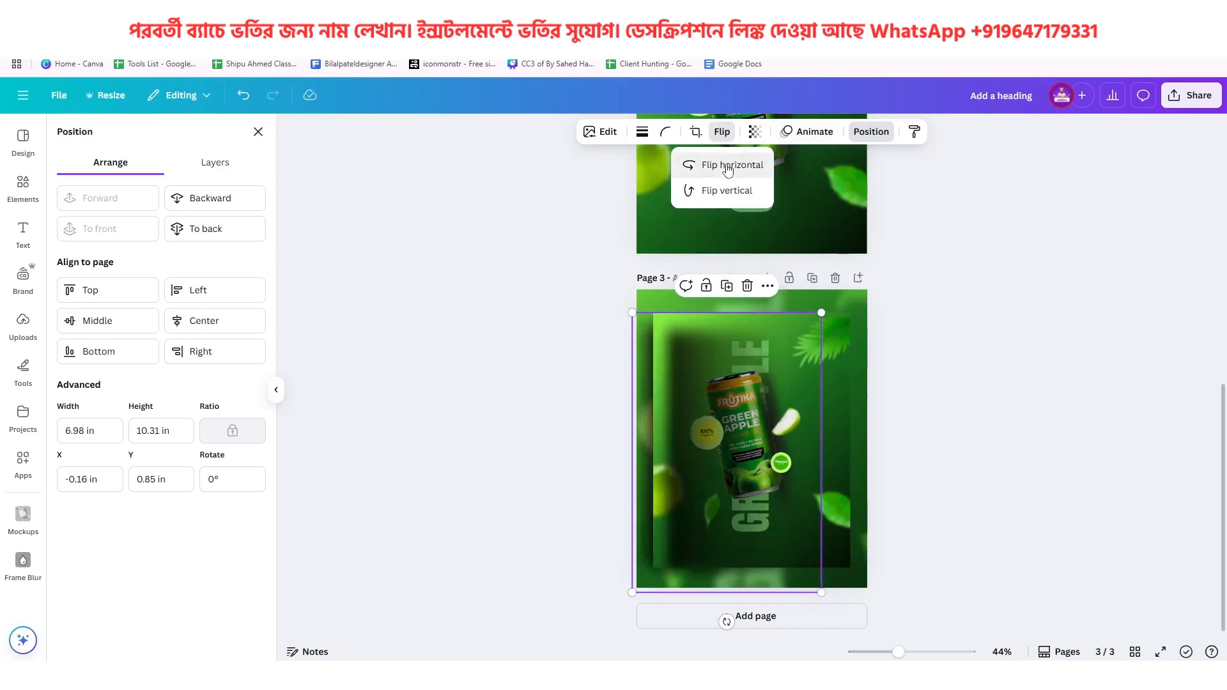
{"action": "left_click_drag", "start_coordinate": [760, 393], "coordinate": [815, 390]}
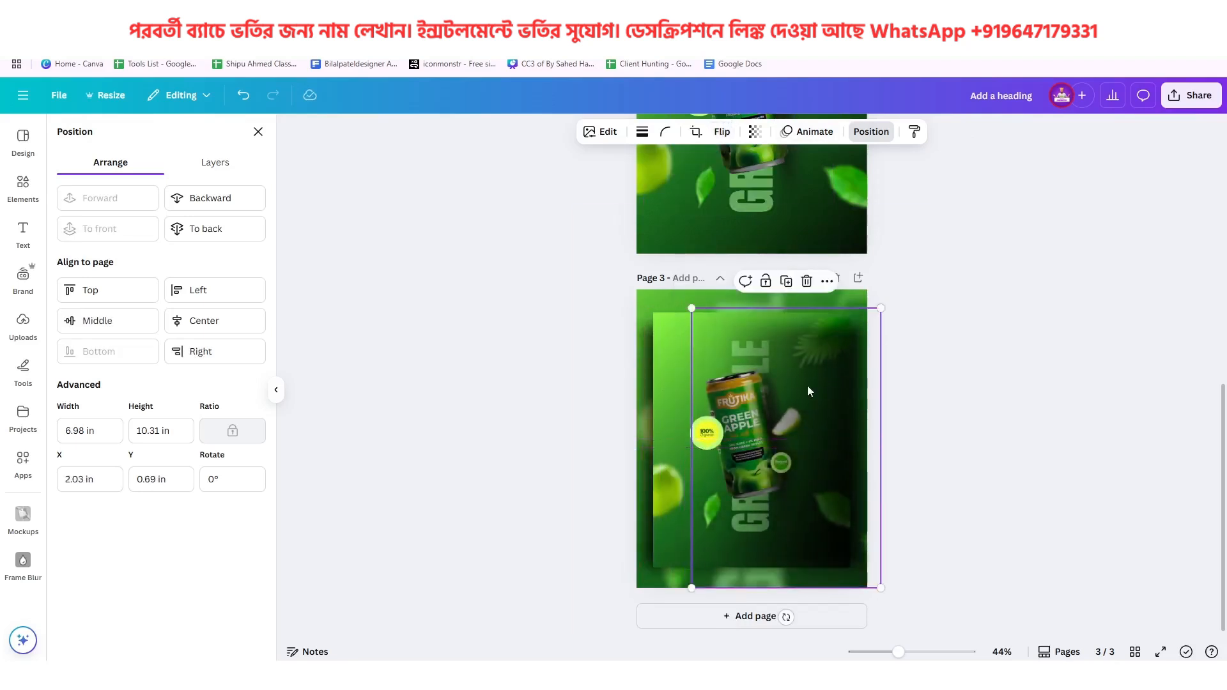
Send the flipped shadow backward behind the sharp poster and nudge it slightly inward against the right edge
{"action": "left_click", "coordinate": [240, 203]}
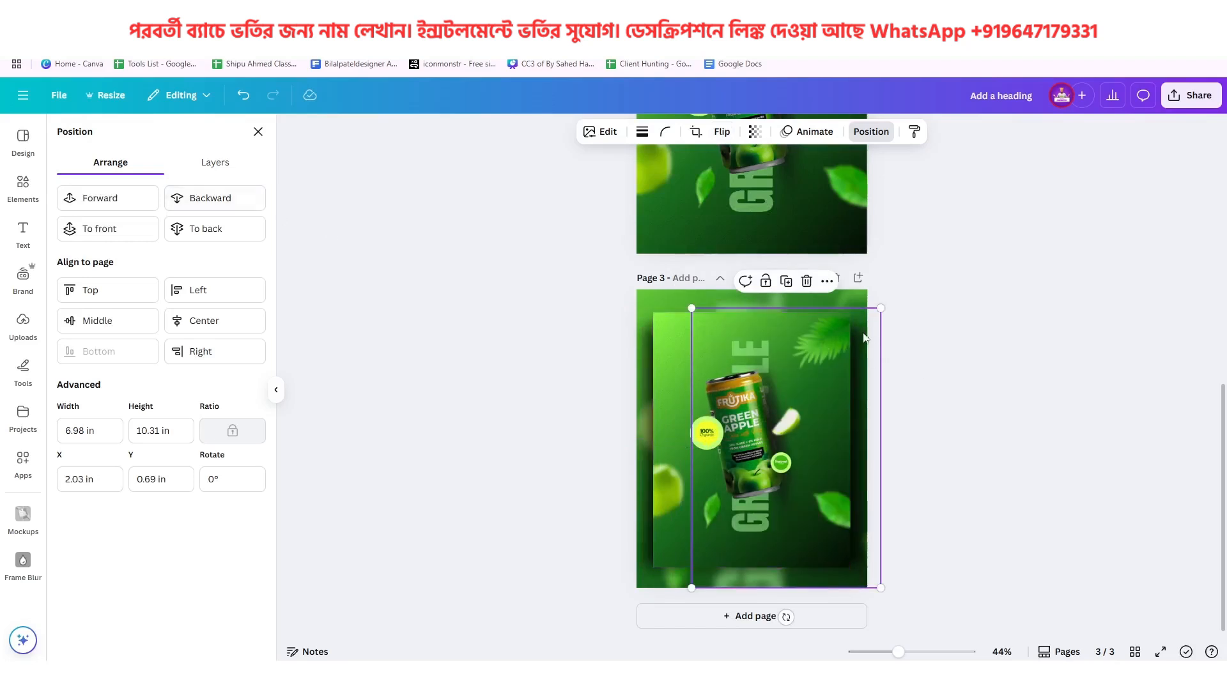
{"action": "left_click_drag", "start_coordinate": [859, 333], "coordinate": [854, 333]}
{"action": "left_click", "coordinate": [976, 354]}
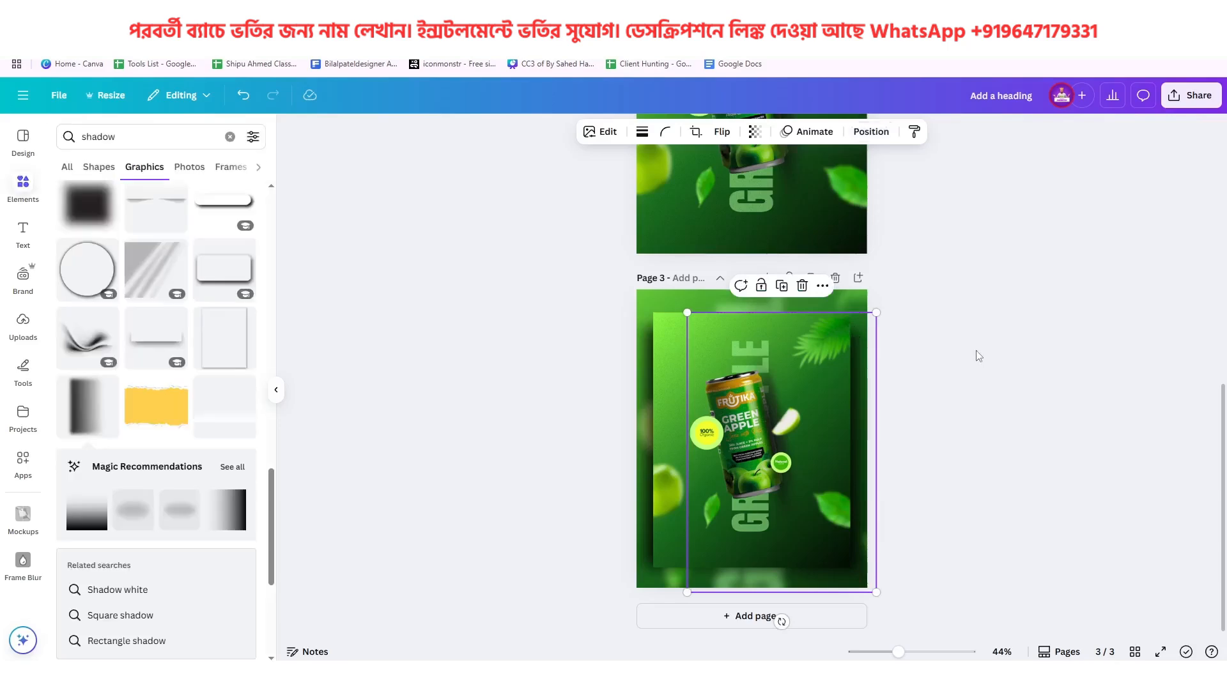